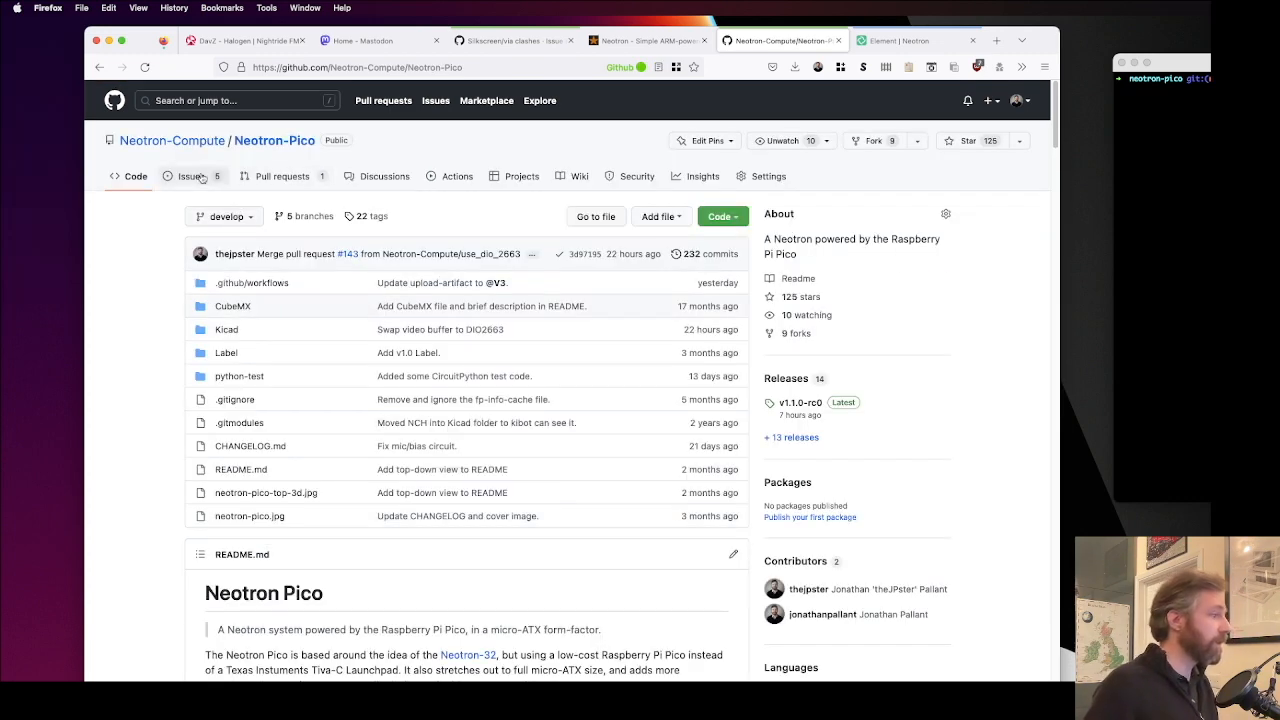
# Step: Open the "Silkscreen/via clashes" issue in the Neotron-Pico repository and read its description
pyautogui.scroll(-5, 409, 569)
pyautogui.scroll(5, 409, 569)
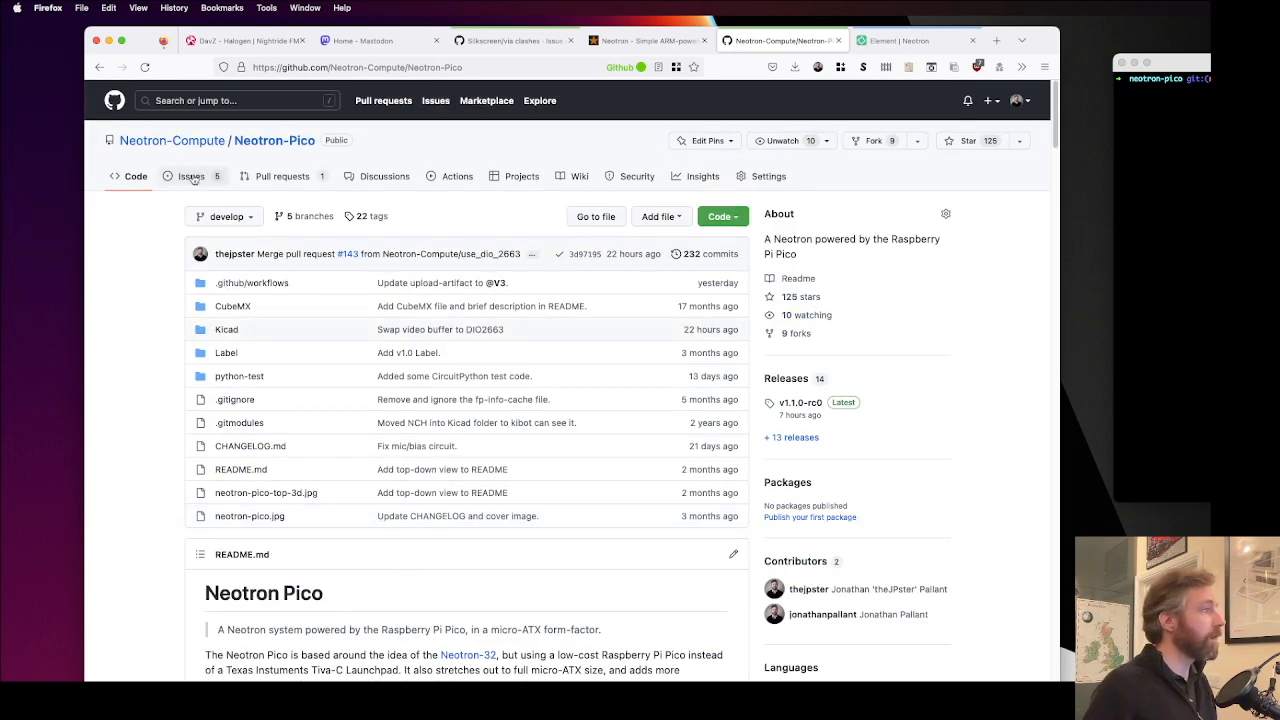
pyautogui.click(193, 178)
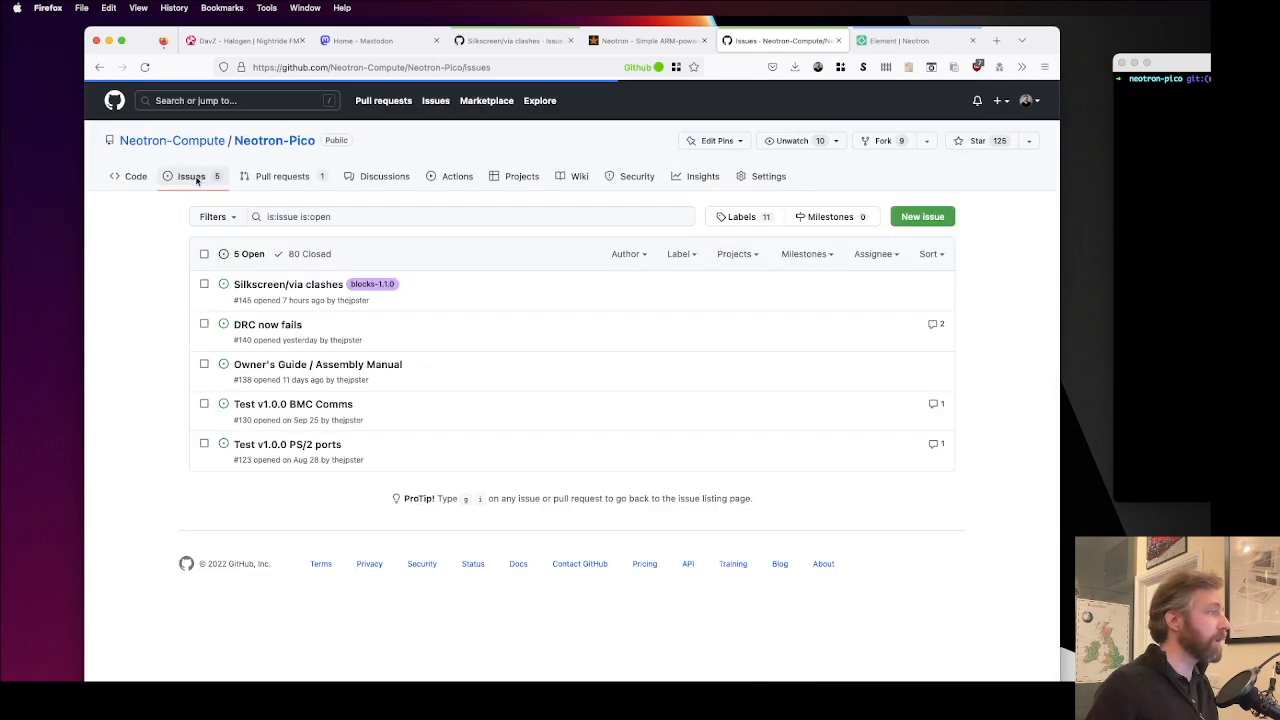
pyautogui.click(296, 286)
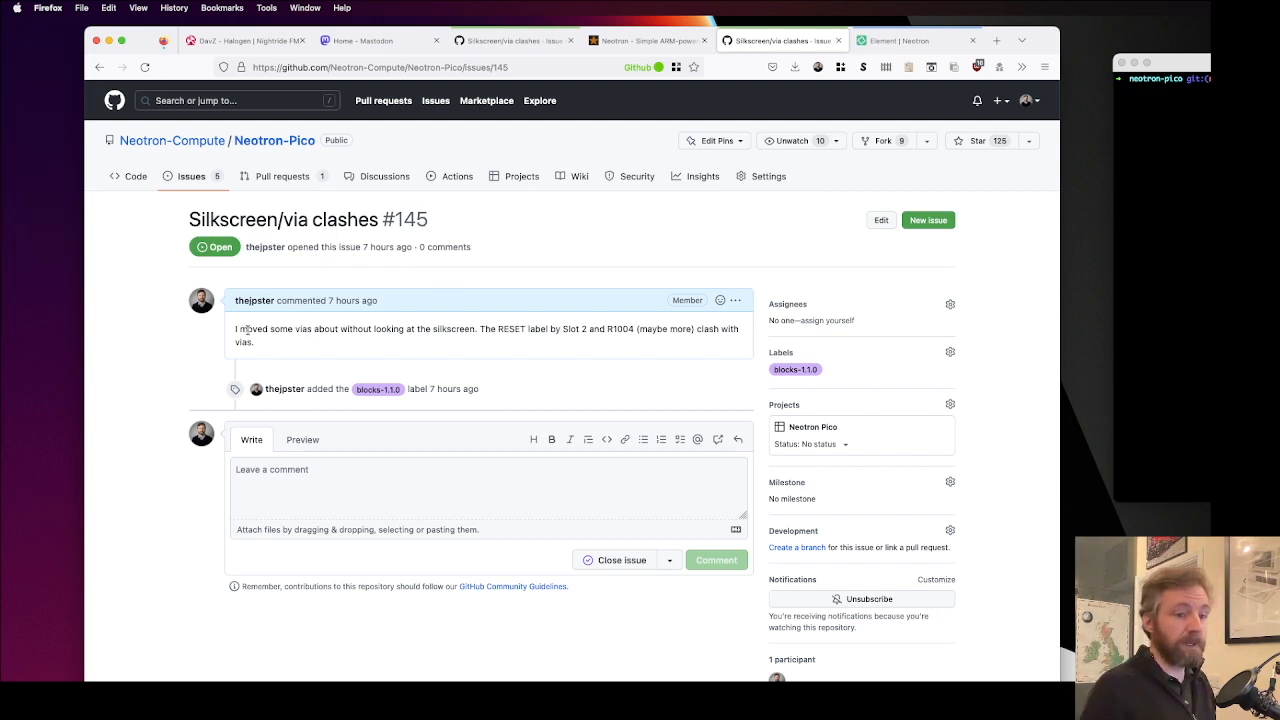
pyautogui.moveTo(237, 330); pyautogui.dragTo(320, 350)
pyautogui.click(326, 352)
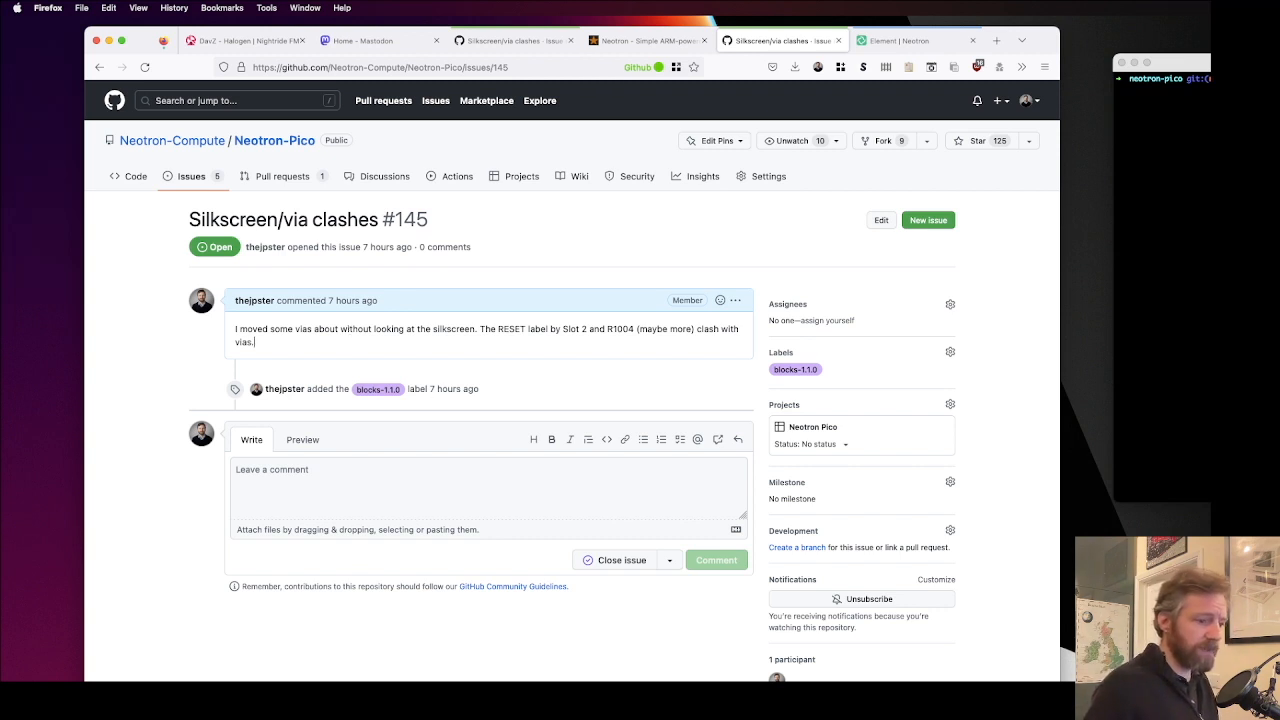
# Step: Switch to KiCad, open the neotron-pico.kicad_sch schematic and reposition its window to show the top sheet
pyautogui.press('super+Tab')
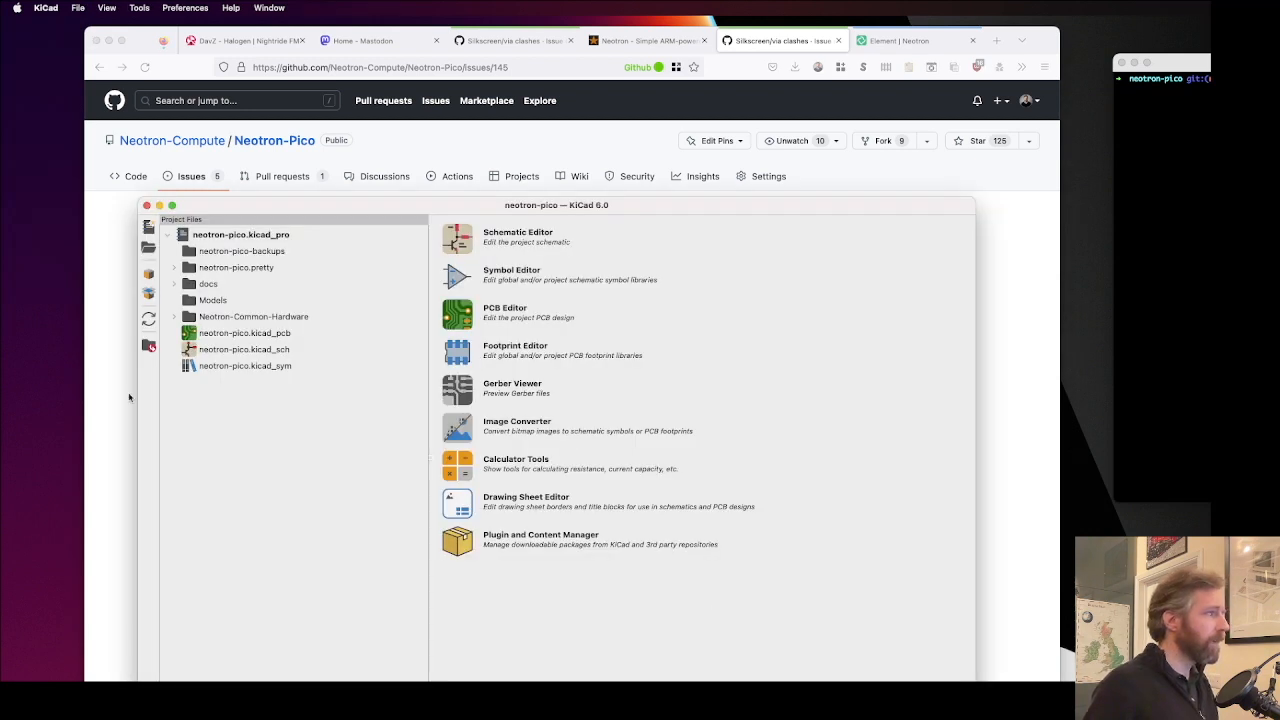
pyautogui.doubleClick(264, 350)
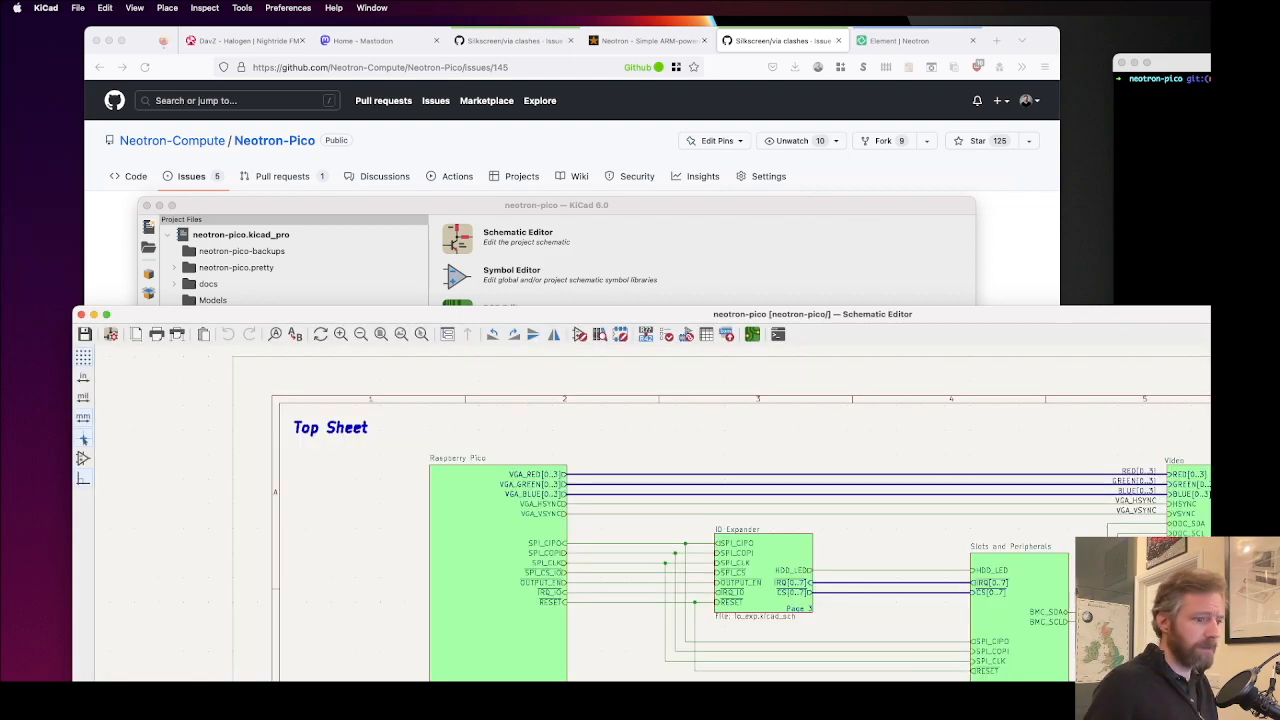
pyautogui.moveTo(1279, 719); pyautogui.dragTo(1134, 719)
pyautogui.moveTo(869, 314); pyautogui.dragTo(801, 42)
pyautogui.moveTo(1090, 719); pyautogui.dragTo(1206, 719)
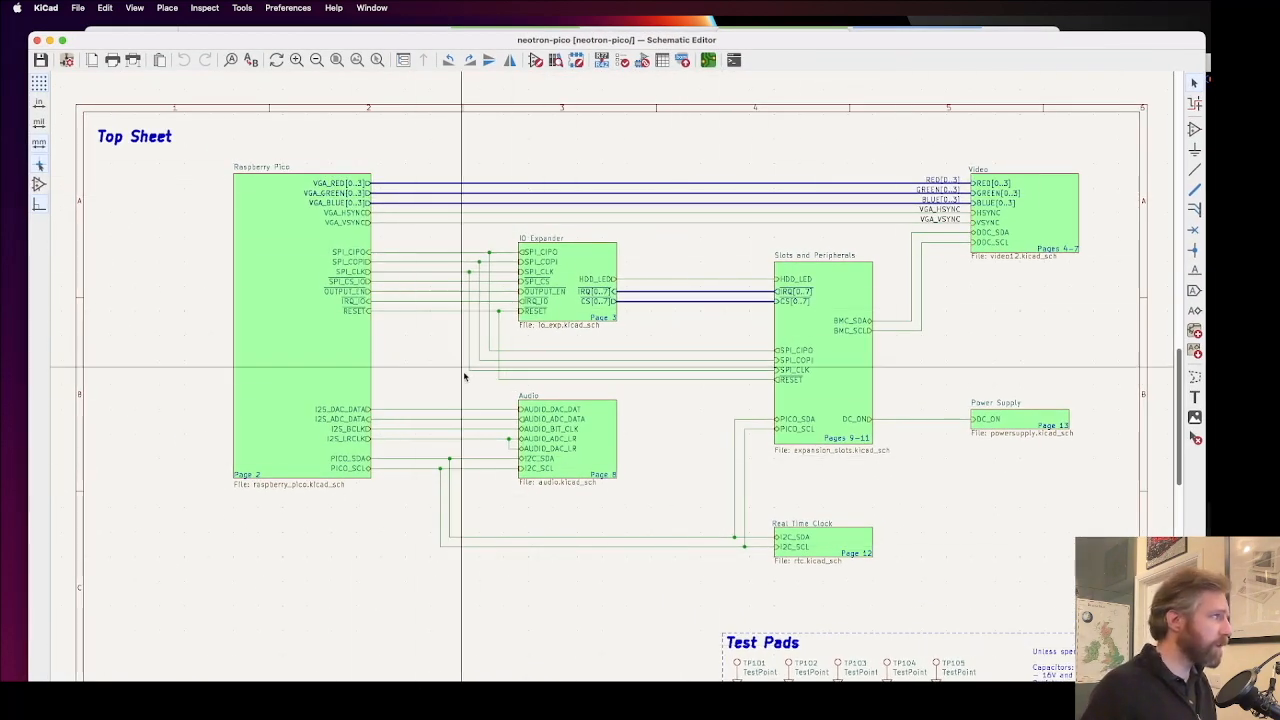
# Step: Look over the top sheet's blocks and open the Slots and Peripherals sheet to view its BMC and SD Card blocks
pyautogui.click(280, 257)
pyautogui.click(1038, 207)
pyautogui.click(583, 262)
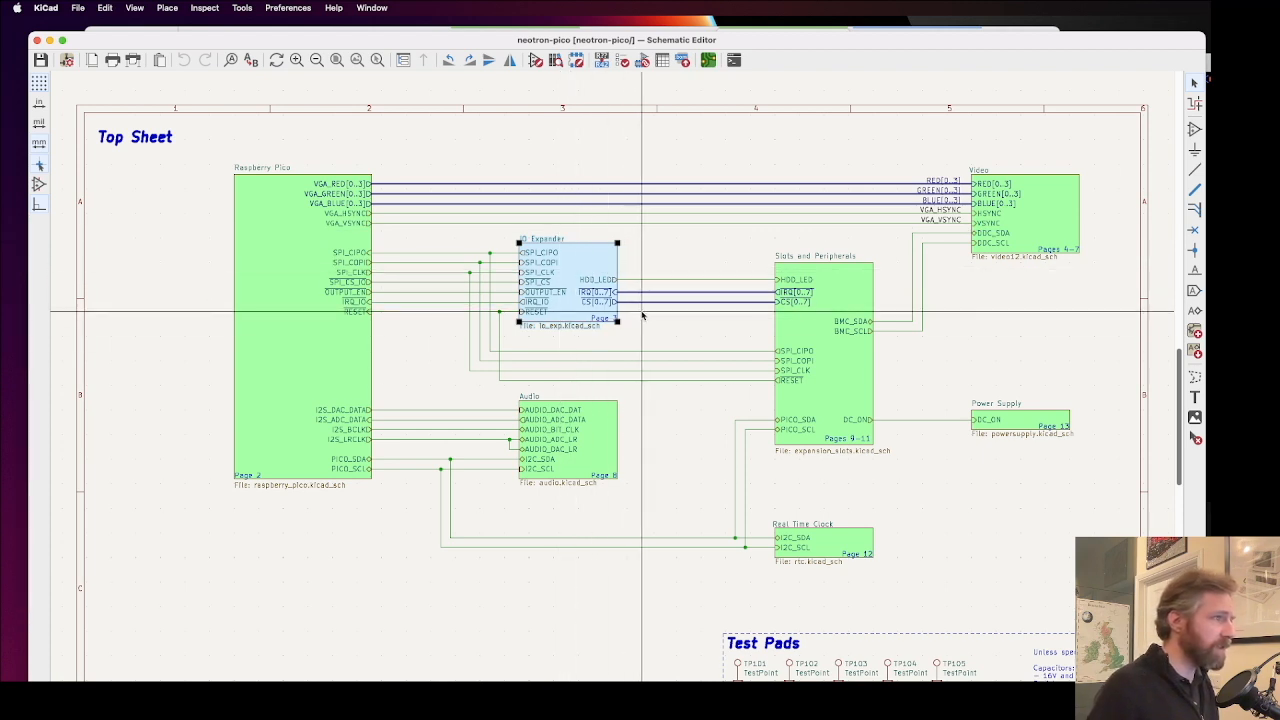
pyautogui.press('Escape')
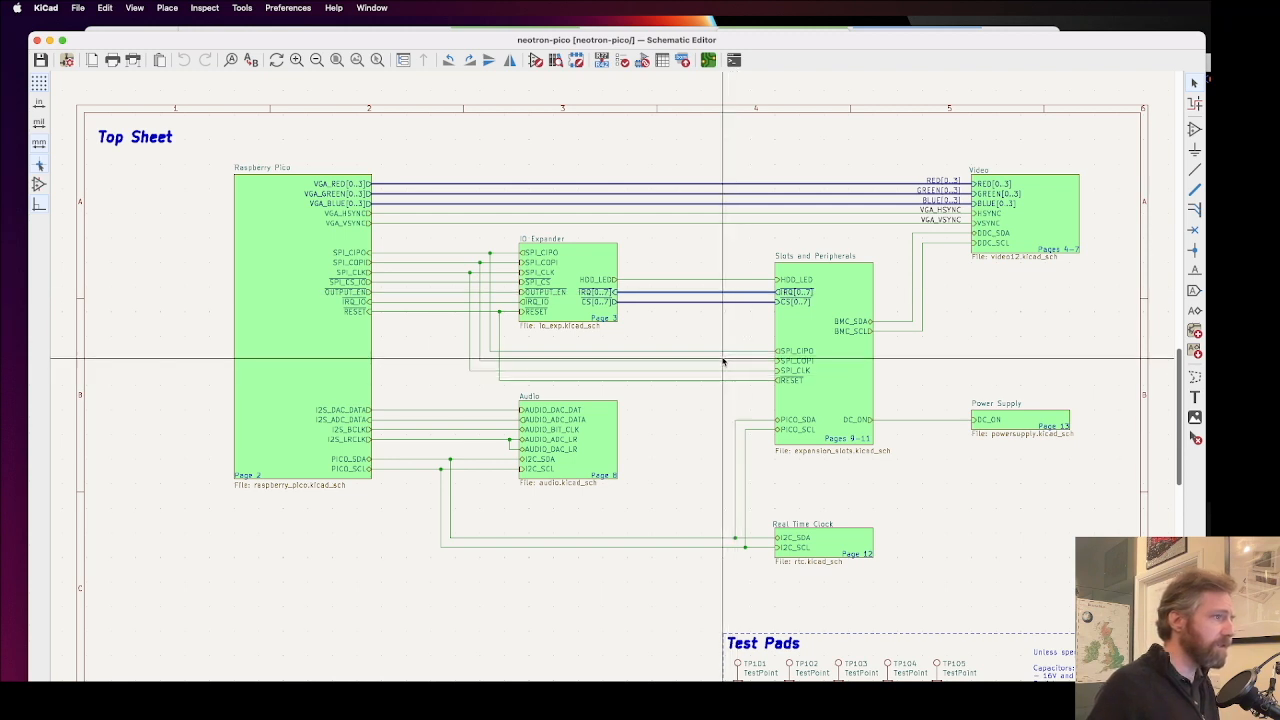
pyautogui.click(838, 357)
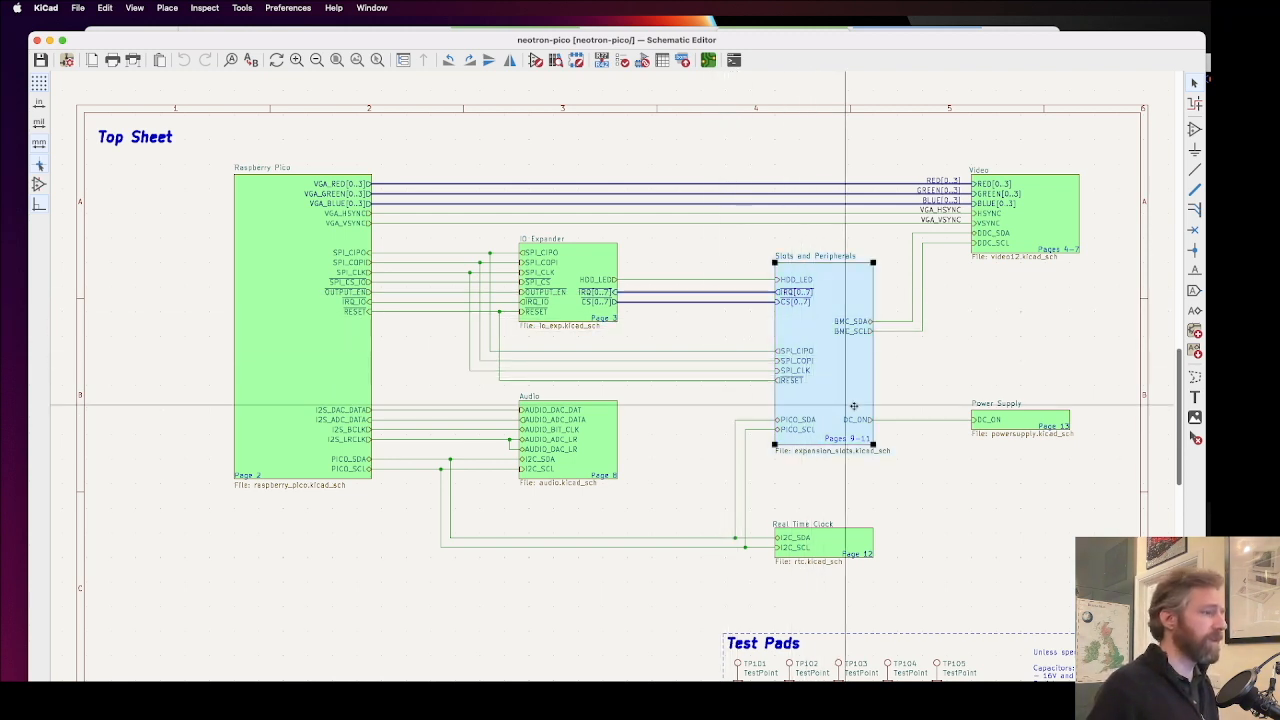
pyautogui.doubleClick(806, 329)
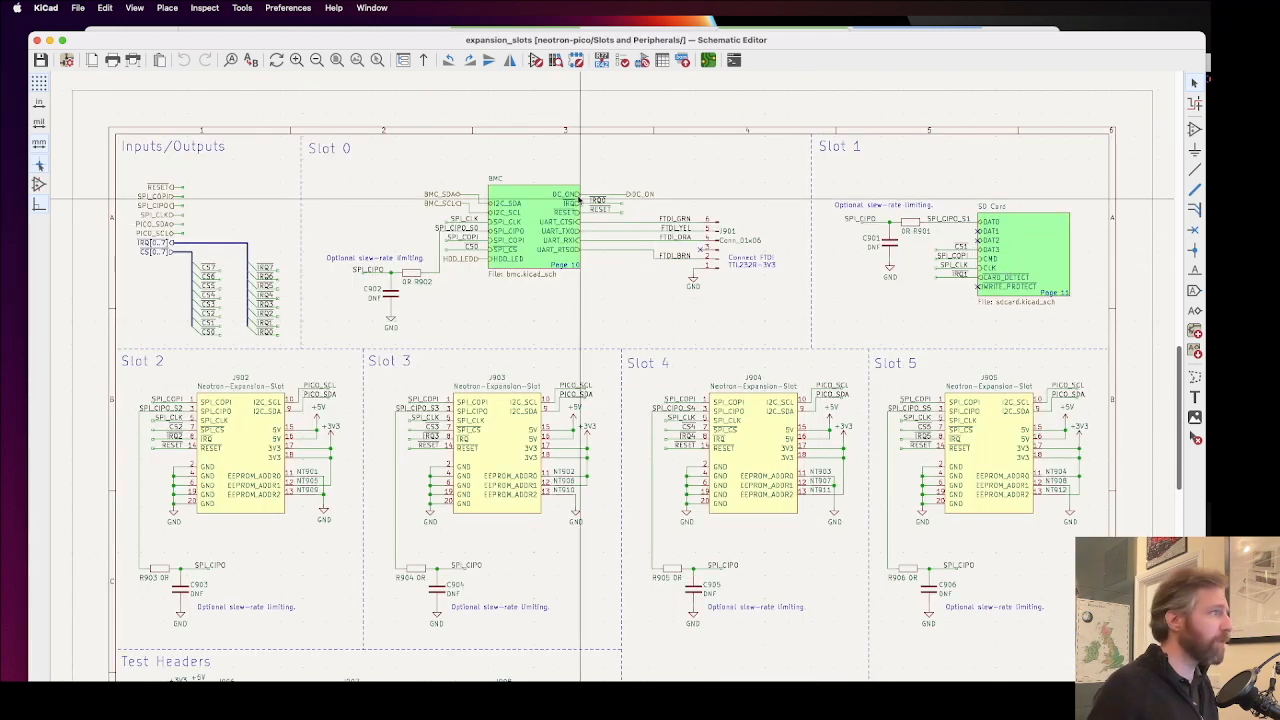
pyautogui.click(1049, 257)
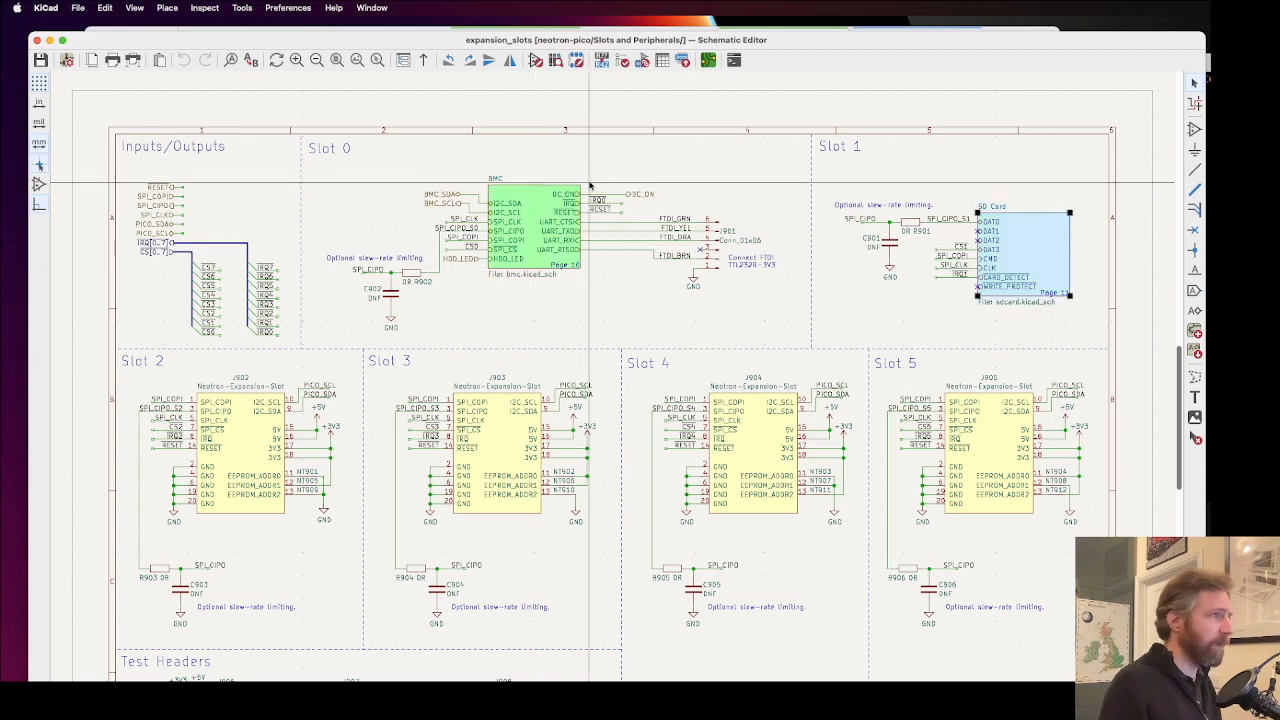
# Step: Return to the top sheet, look over the Audio and Real Time Clock blocks, and open the Power Supply sheet
pyautogui.hotkey('alt', 'BackSpace')
pyautogui.scroll(5, 623, 463)
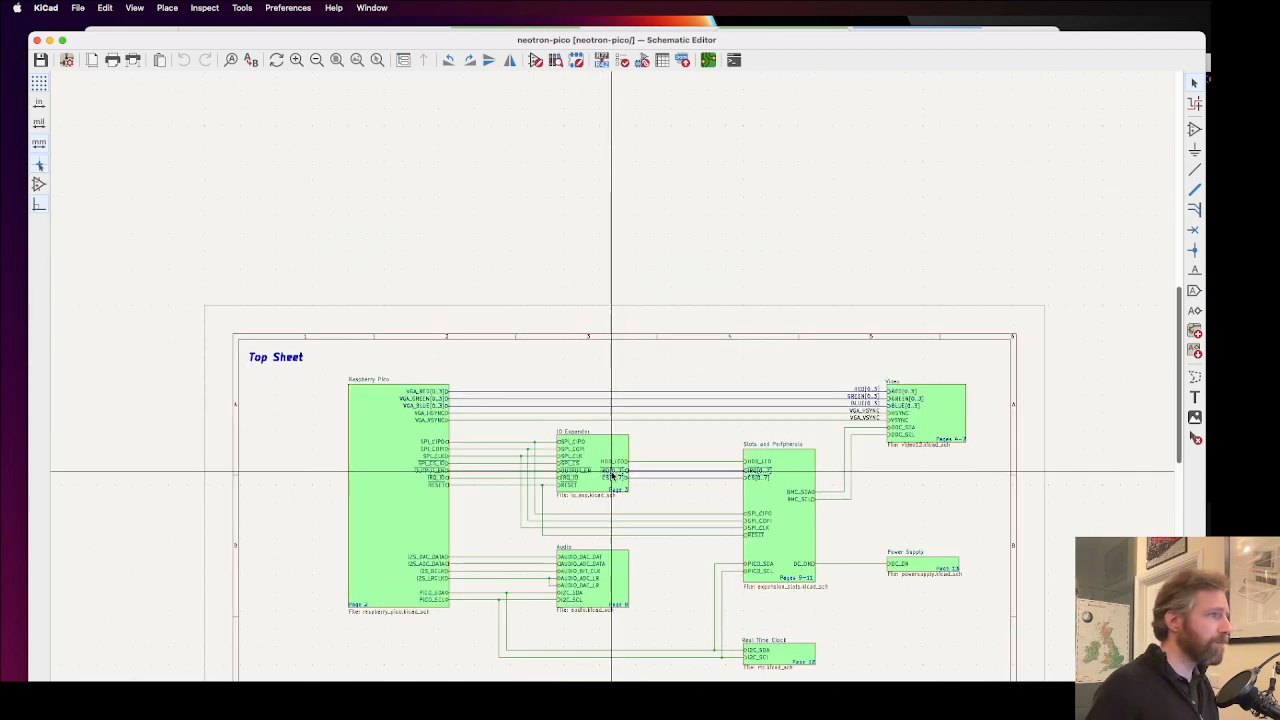
pyautogui.scroll(2, 636, 510)
pyautogui.click(600, 480)
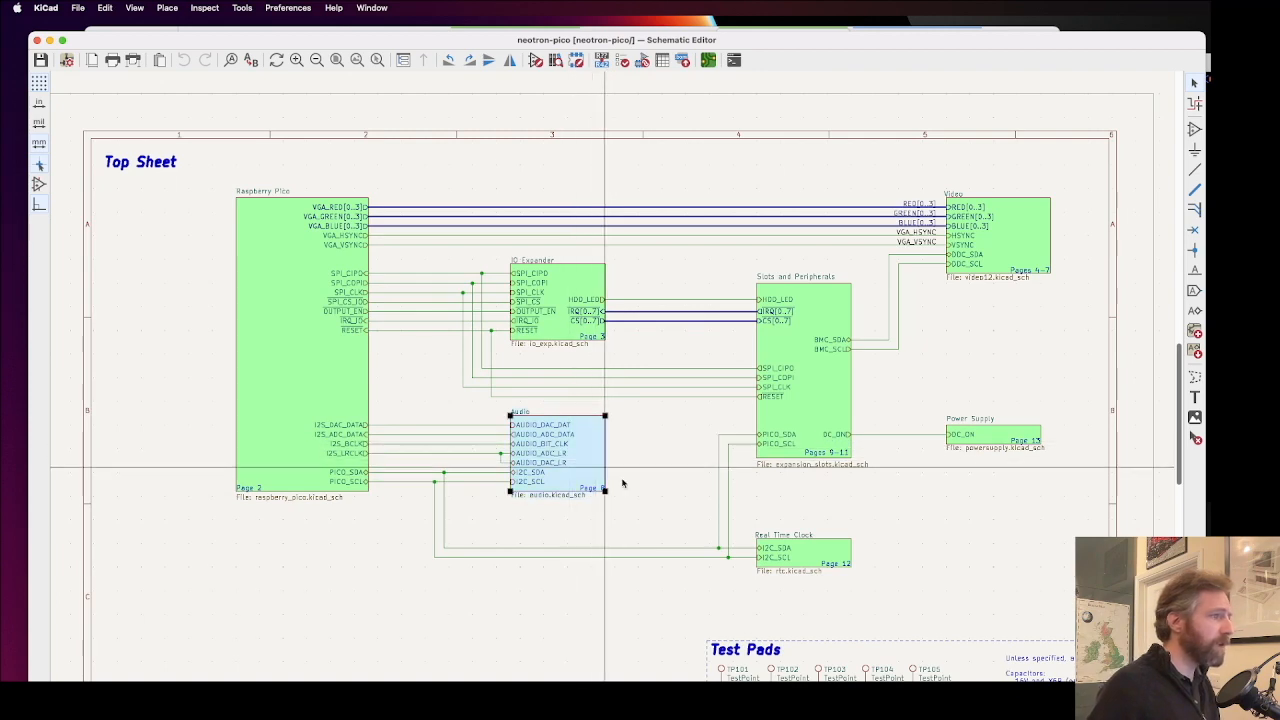
pyautogui.click(823, 560)
pyautogui.click(995, 436)
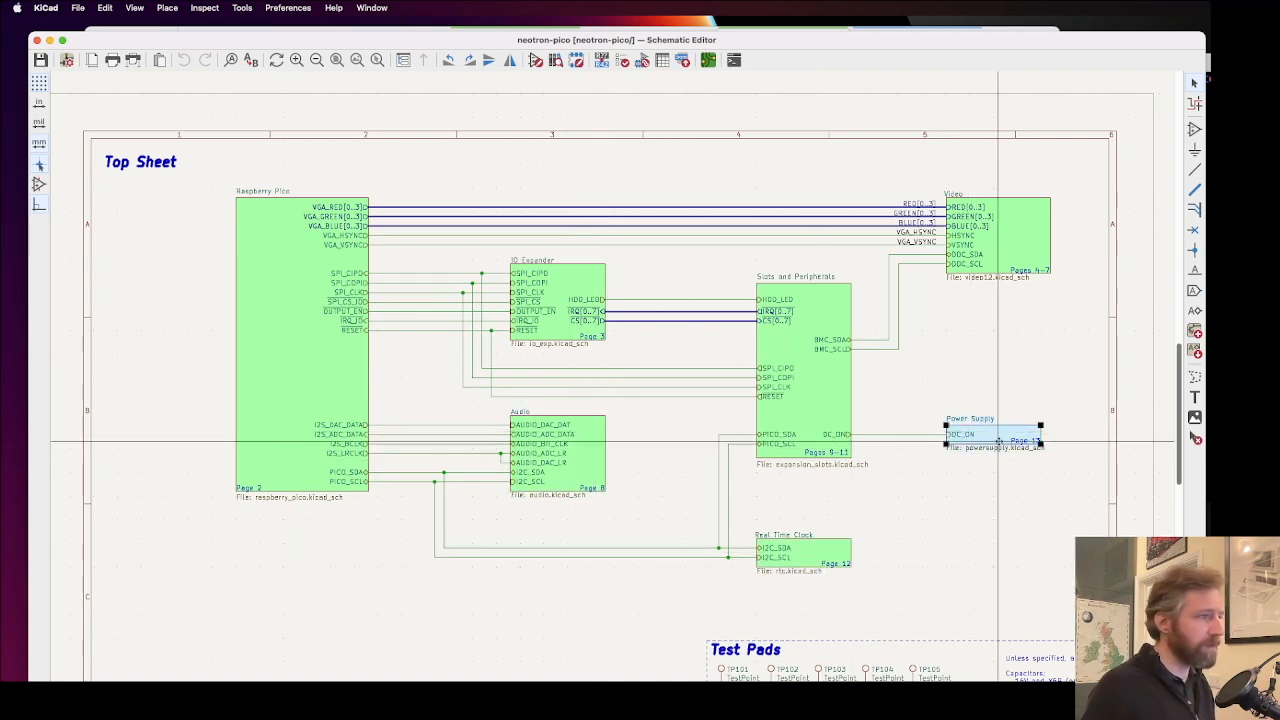
pyautogui.doubleClick(997, 437)
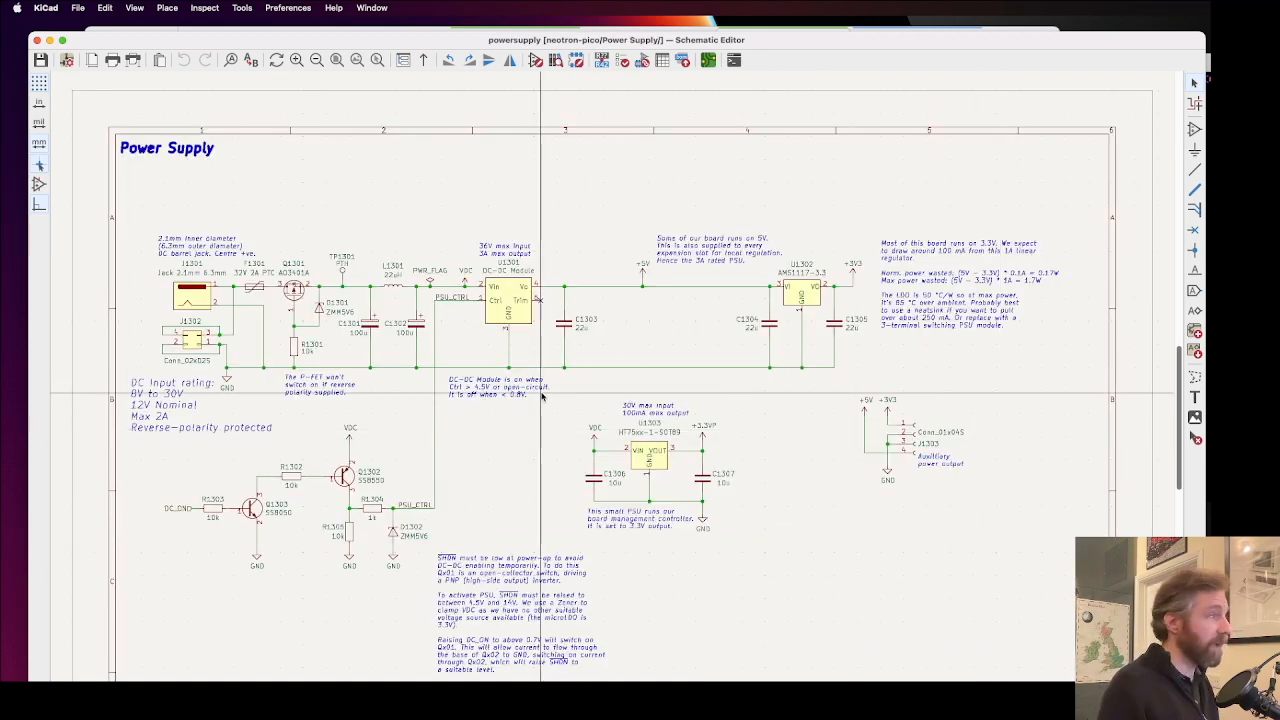
# Step: Return to the top sheet and close the schematic
pyautogui.press('BackSpace')
pyautogui.scroll(4, 620, 478)
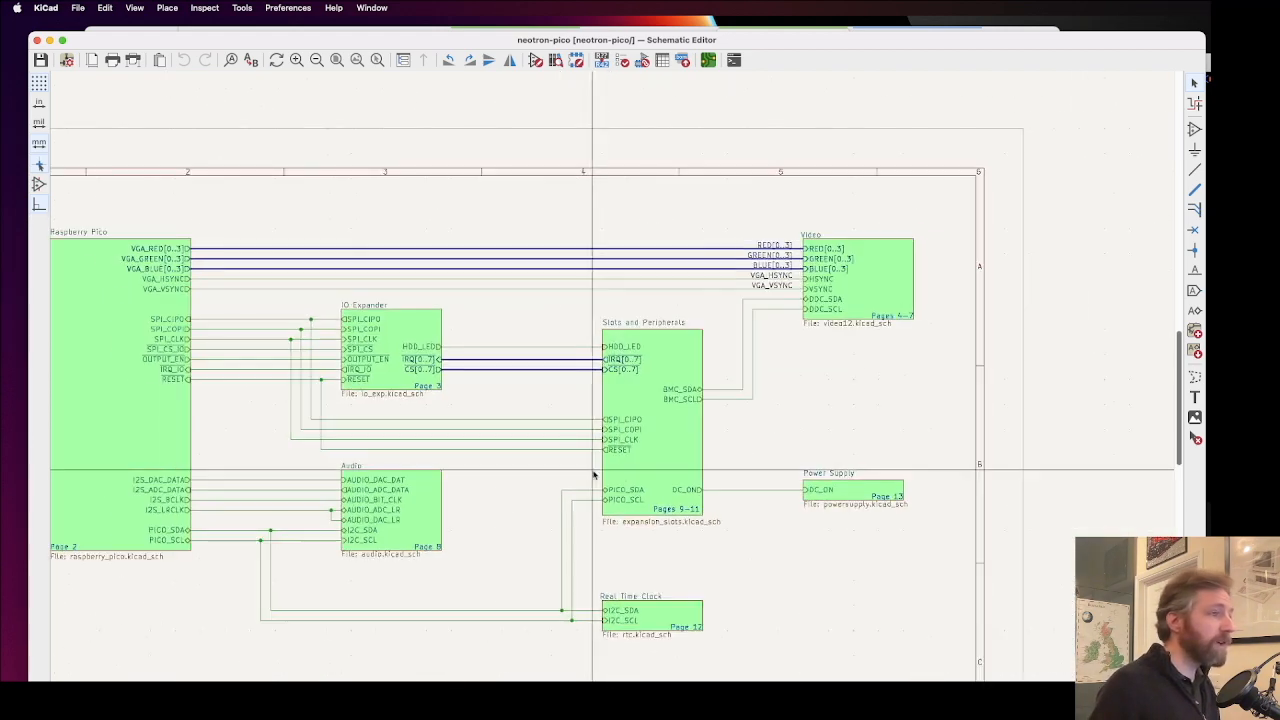
pyautogui.scroll(1, 585, 474)
pyautogui.click(37, 41)
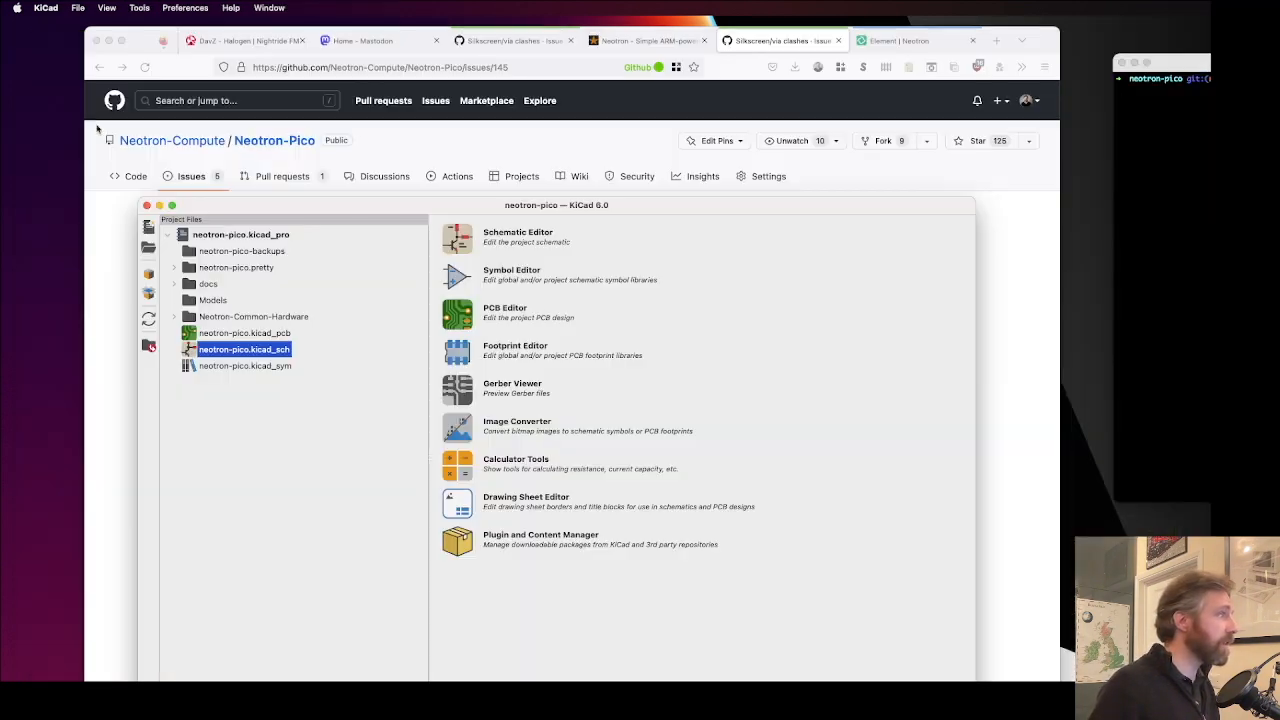
# Step: Open the neotron-pico.kicad_pcb board layout and fit its window on the screen with the layer list visible
pyautogui.click(248, 334)
pyautogui.doubleClick(258, 336)
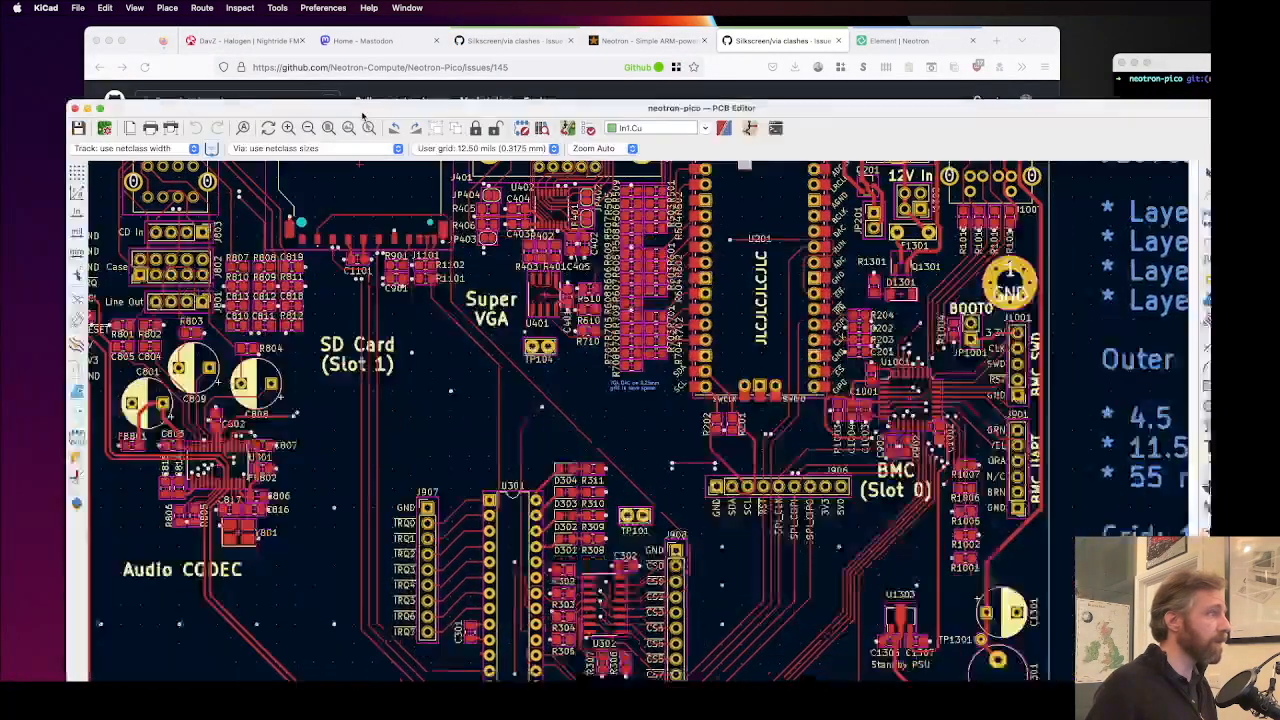
pyautogui.moveTo(362, 115); pyautogui.dragTo(307, 37)
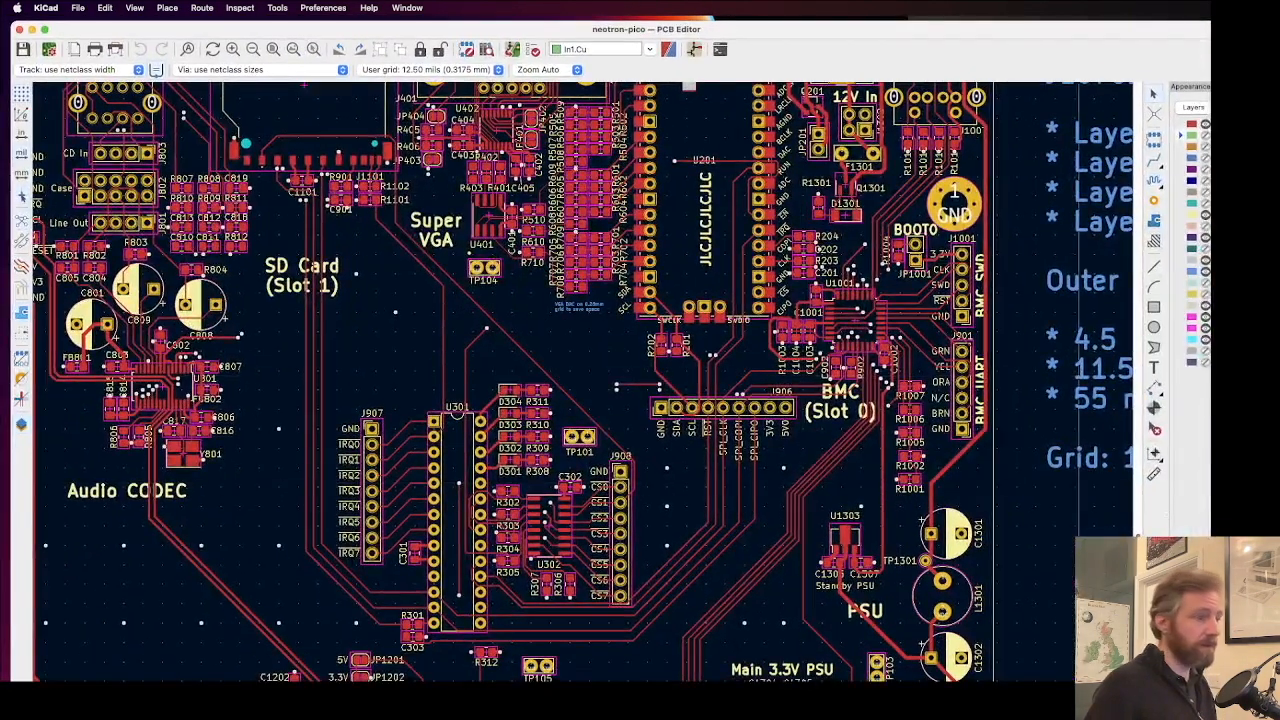
pyautogui.moveTo(1279, 719); pyautogui.dragTo(1180, 698)
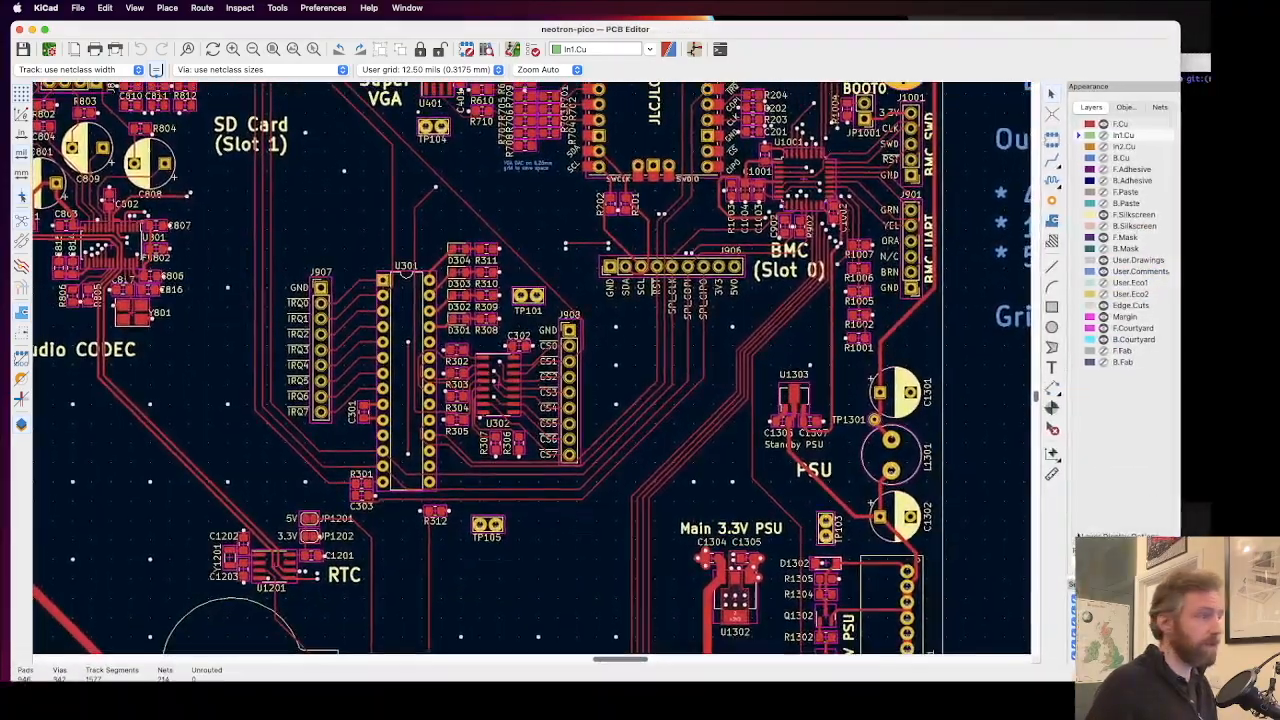
# Step: View the In1.Cu and B.Cu layers in turn with F.Cu hidden, leaving only F.Cu visible among the copper layers
pyautogui.scroll(-5, 522, 357)
pyautogui.scroll(-5, 522, 362)
pyautogui.scroll(2, 523, 362)
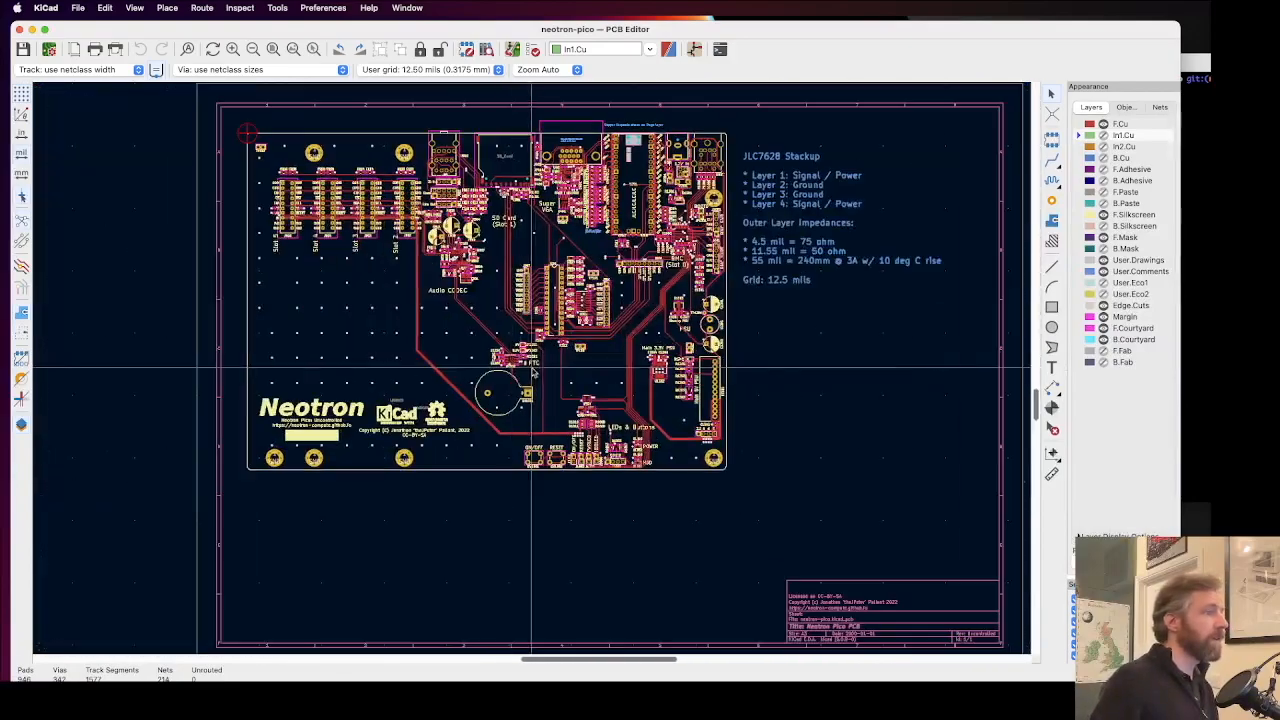
pyautogui.scroll(2, 534, 311)
pyautogui.scroll(1, 534, 311)
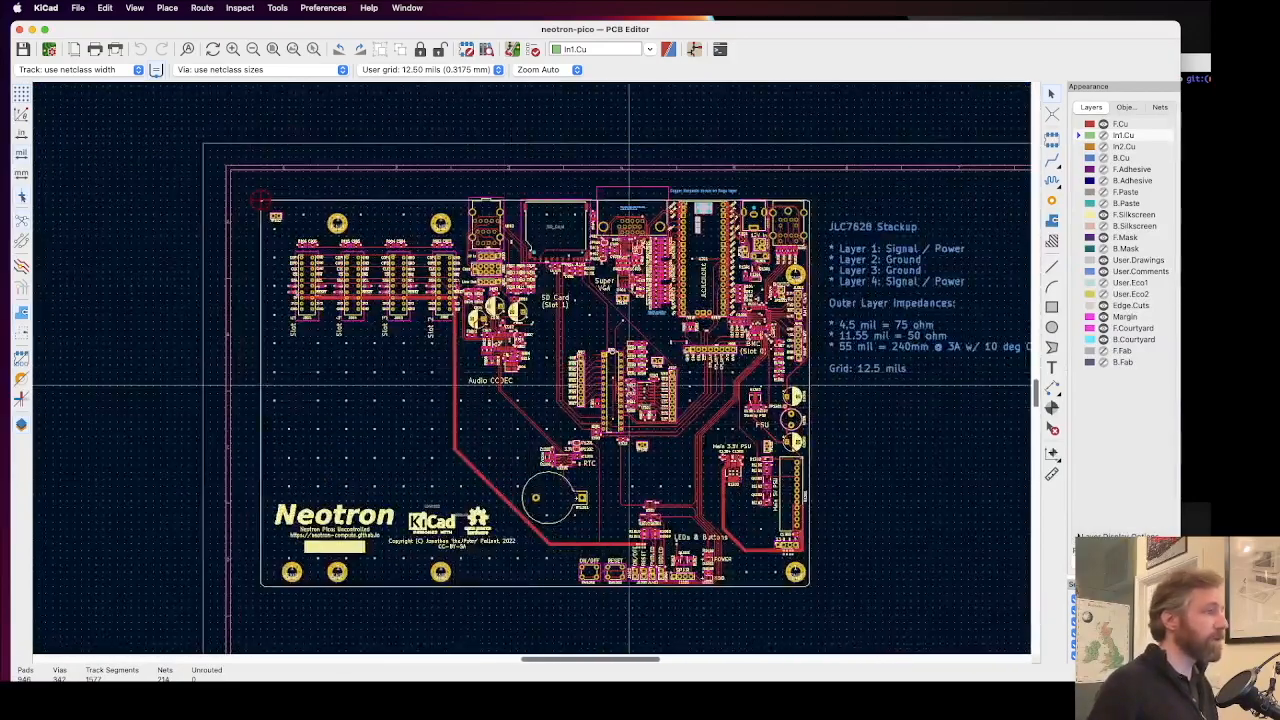
pyautogui.click(1112, 124)
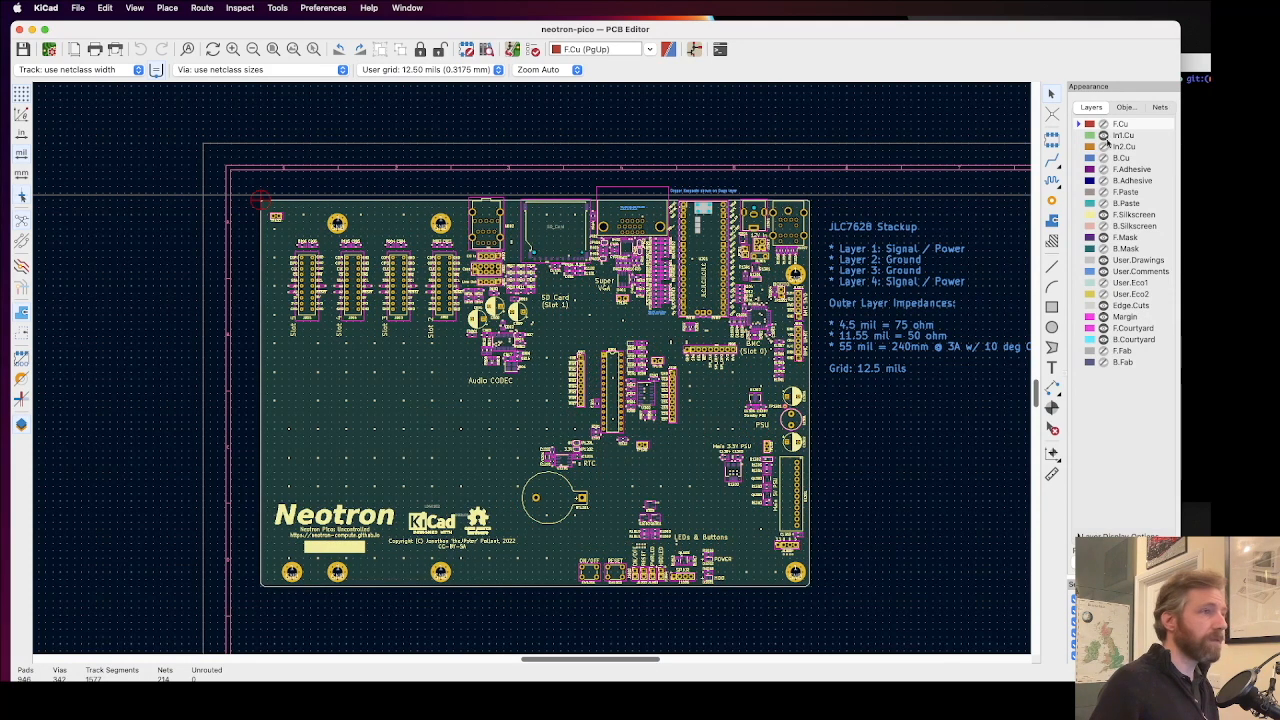
pyautogui.click(1103, 135)
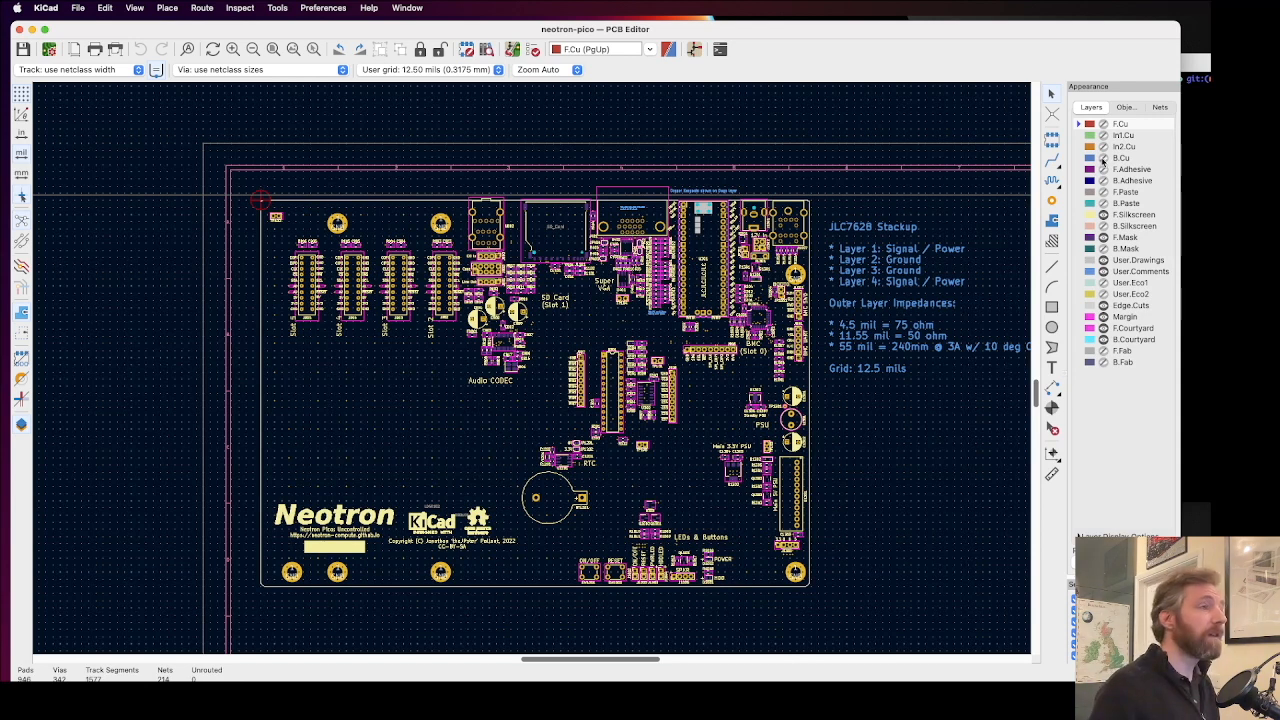
pyautogui.click(1103, 158)
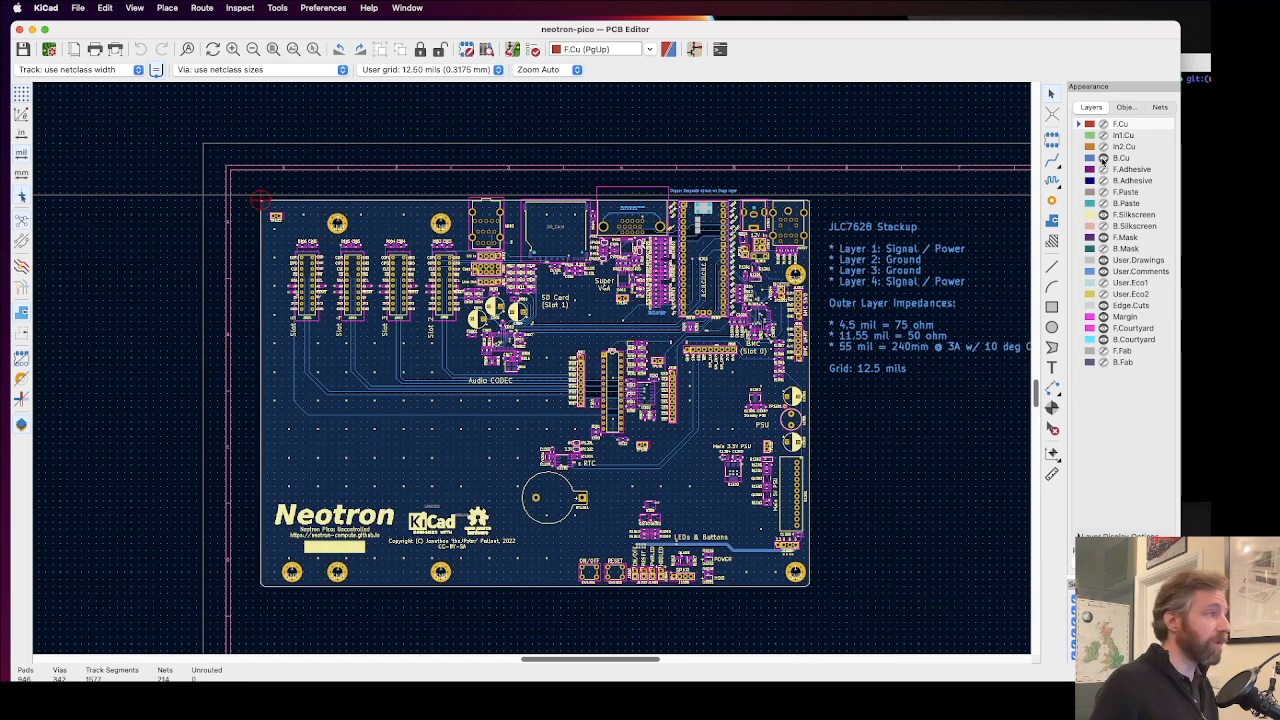
pyautogui.click(1103, 158)
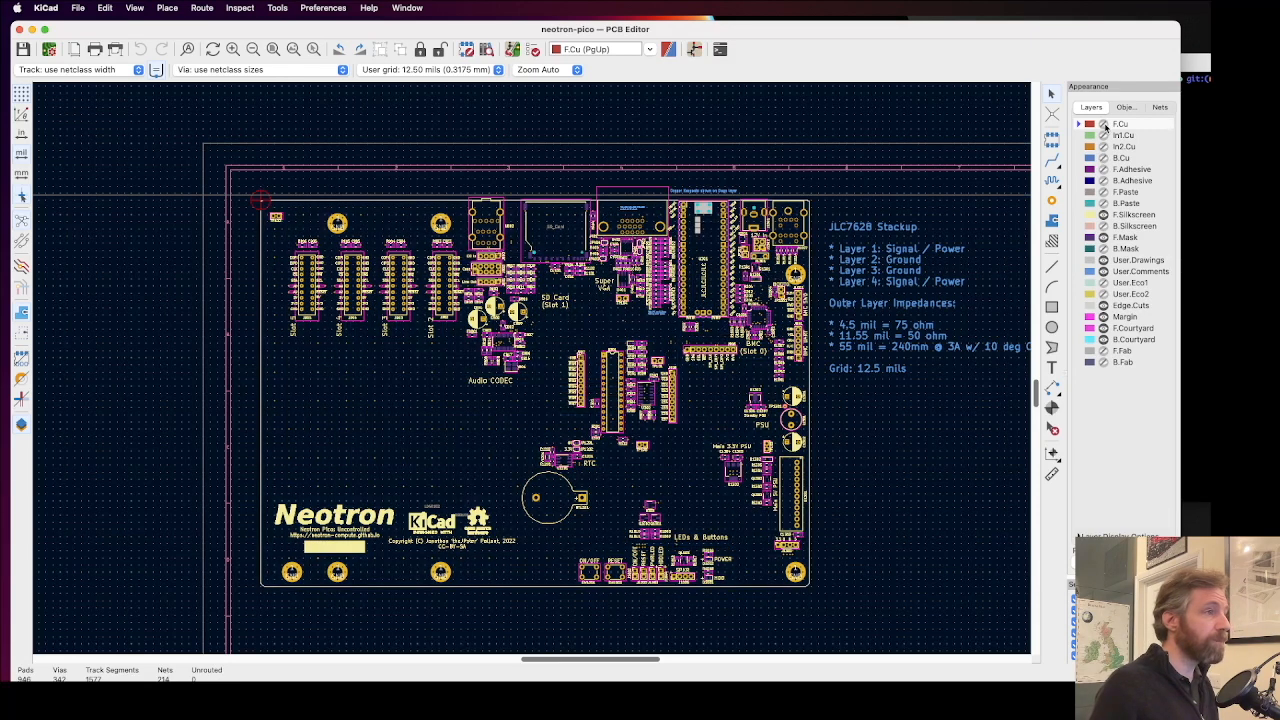
pyautogui.click(1104, 124)
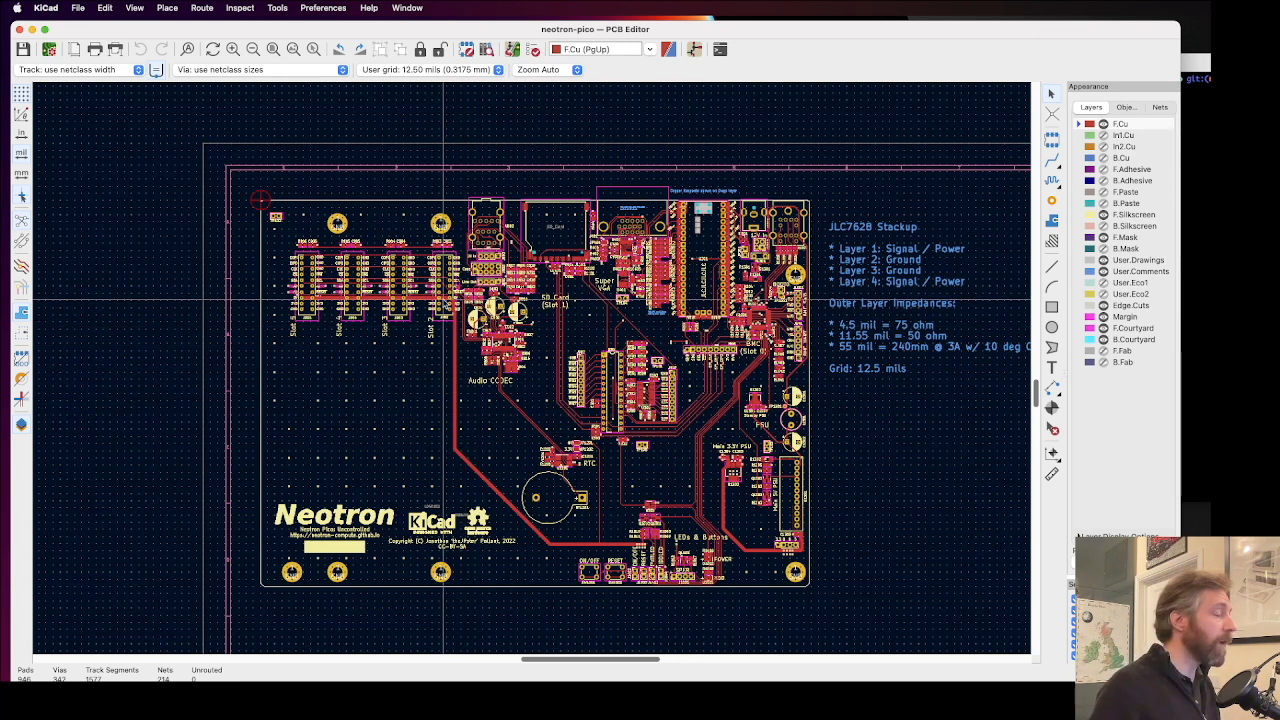
# Step: Move the vertical PICO_SCL track segment by Slot 2's RESET label away from the +3V3 via, toward the GND via near R801
pyautogui.scroll(2, 465, 326)
pyautogui.scroll(2, 531, 427)
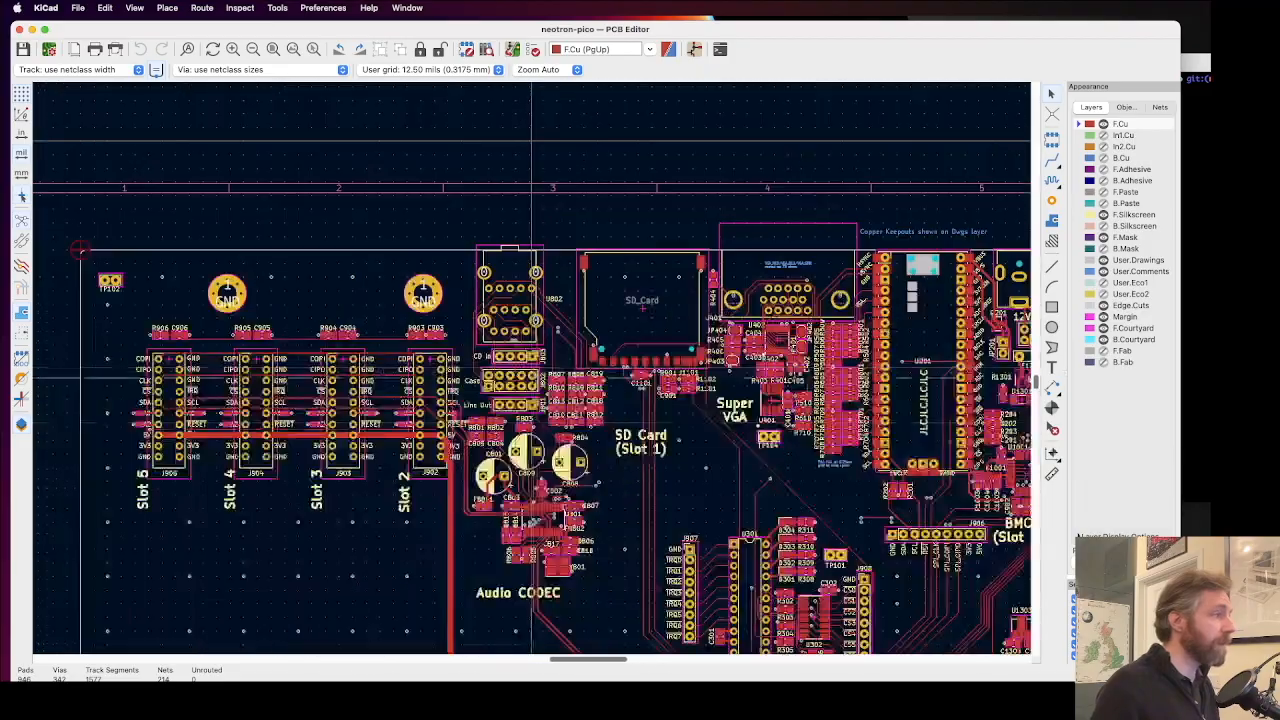
pyautogui.scroll(1, 451, 308)
pyautogui.scroll(8, 545, 435)
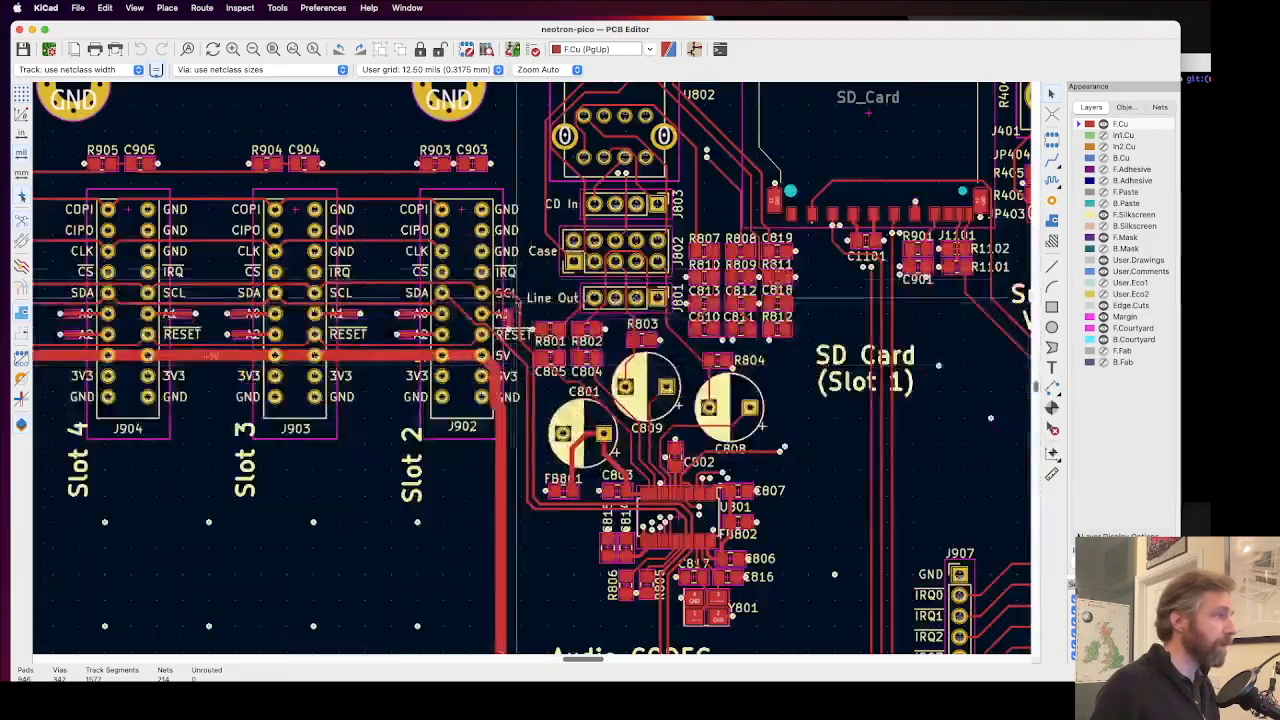
pyautogui.scroll(2, 533, 371)
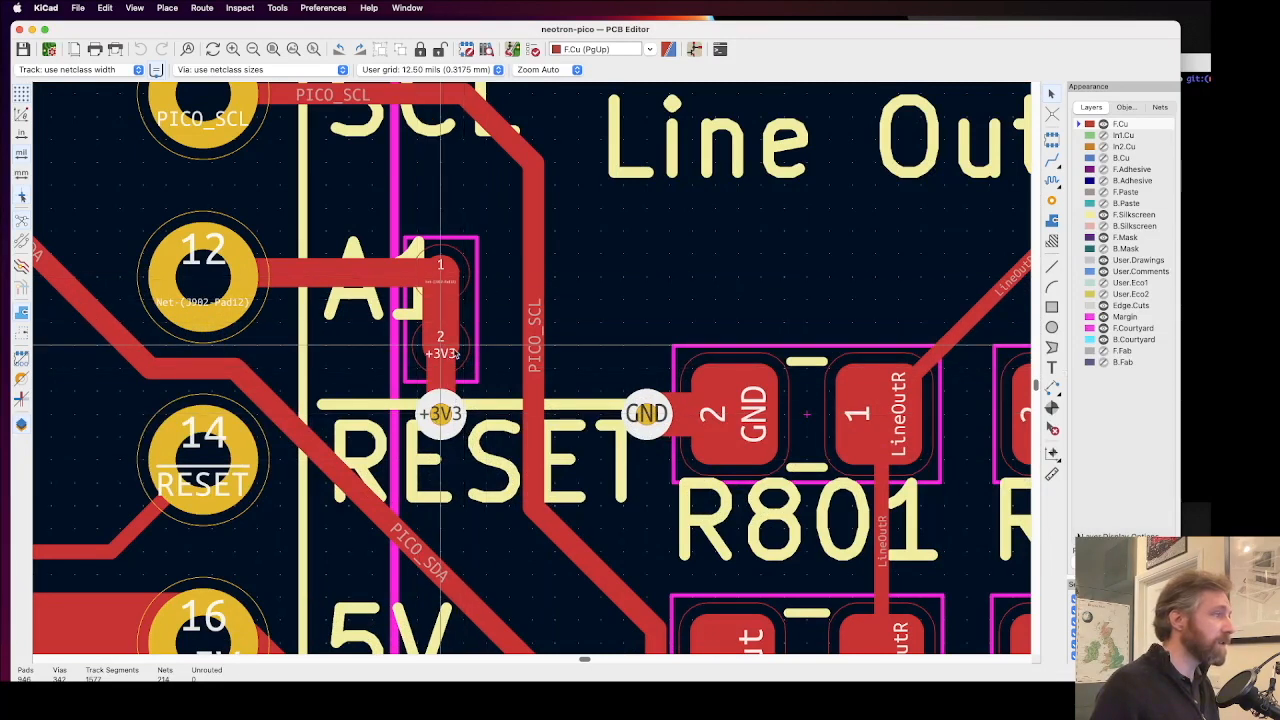
pyautogui.scroll(-2, 480, 395)
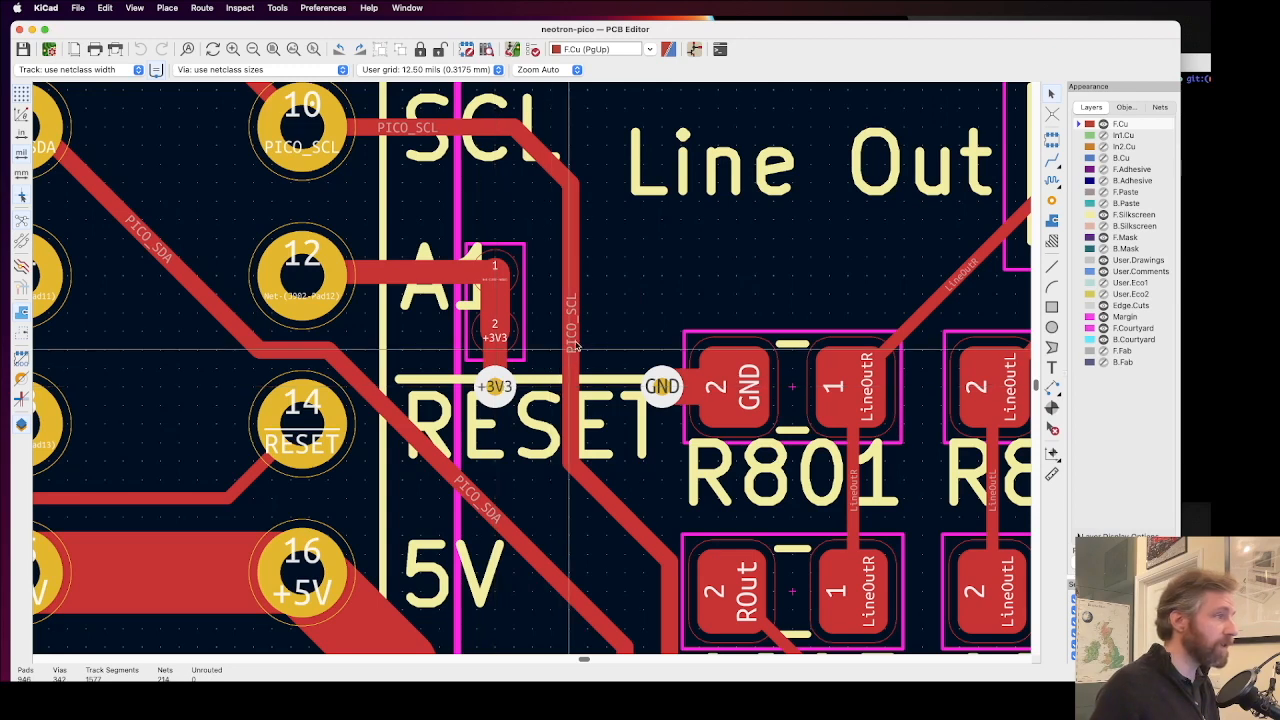
pyautogui.scroll(-2, 570, 347)
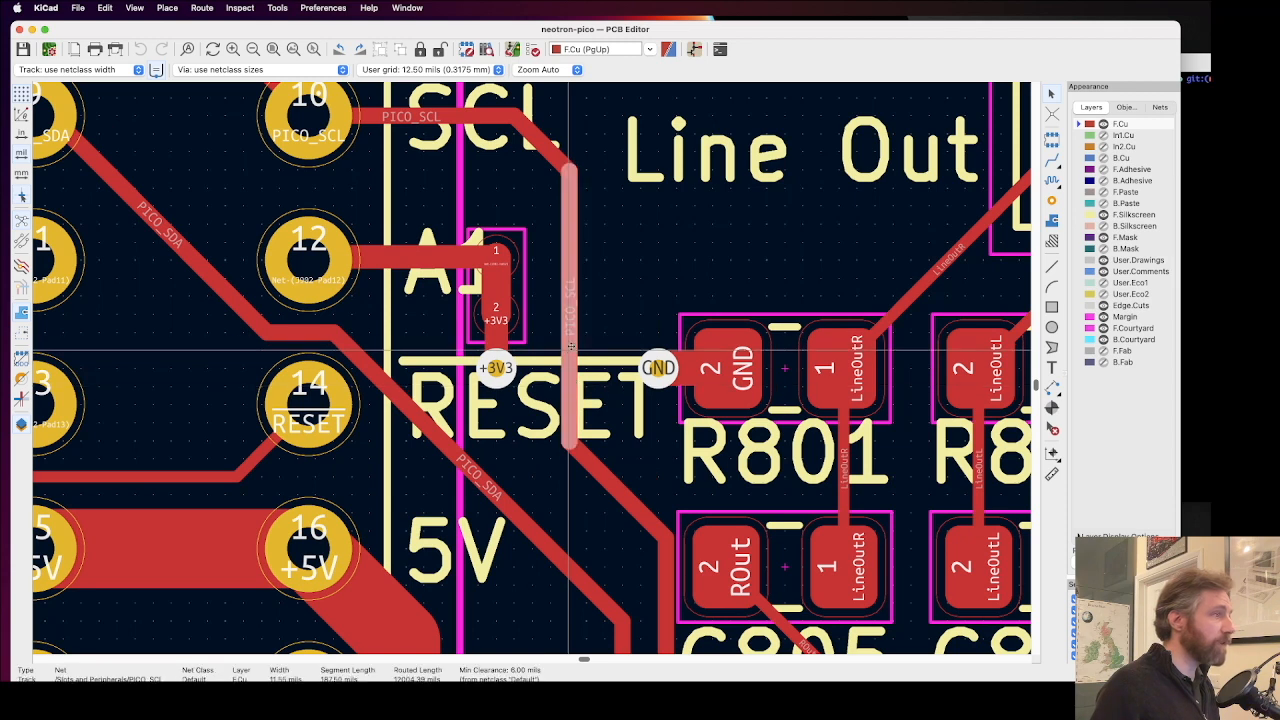
pyautogui.moveTo(571, 330); pyautogui.dragTo(608, 320)
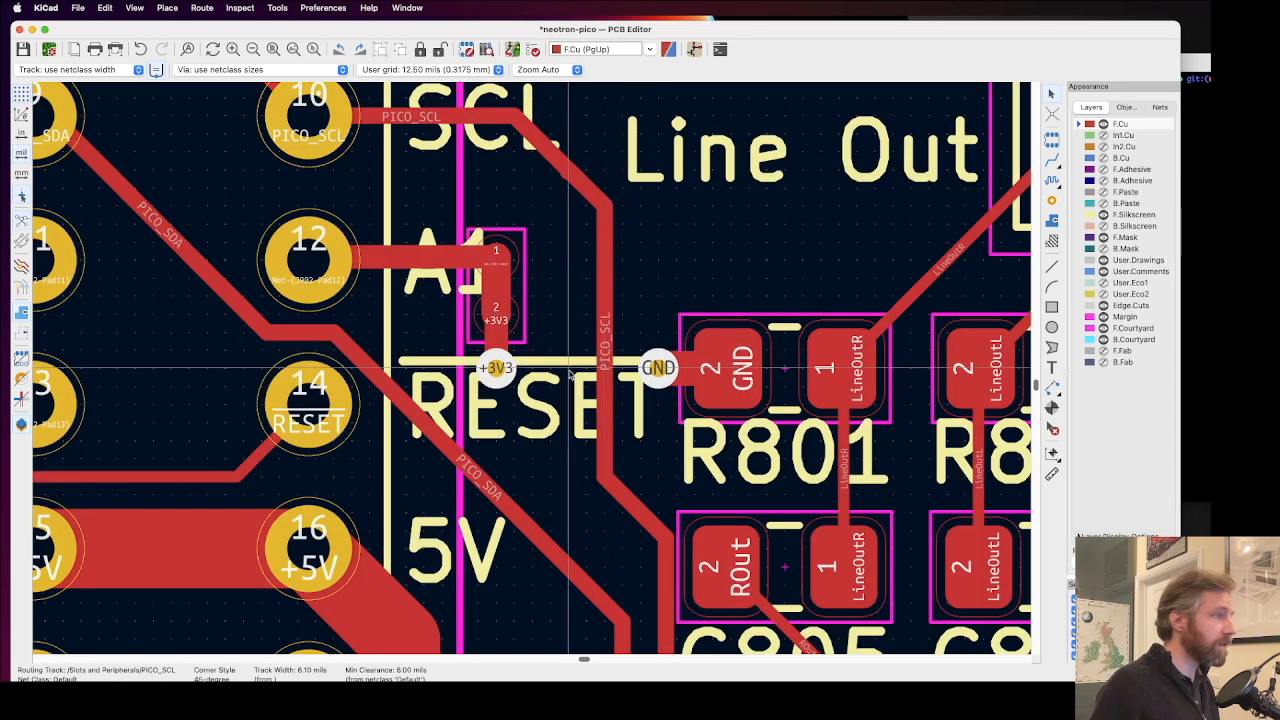
# Step: Rotate the NT905 net tie to horizontal and place it at the end of pin 12's track, beside the A1 label
pyautogui.click(496, 370)
pyautogui.click(510, 285)
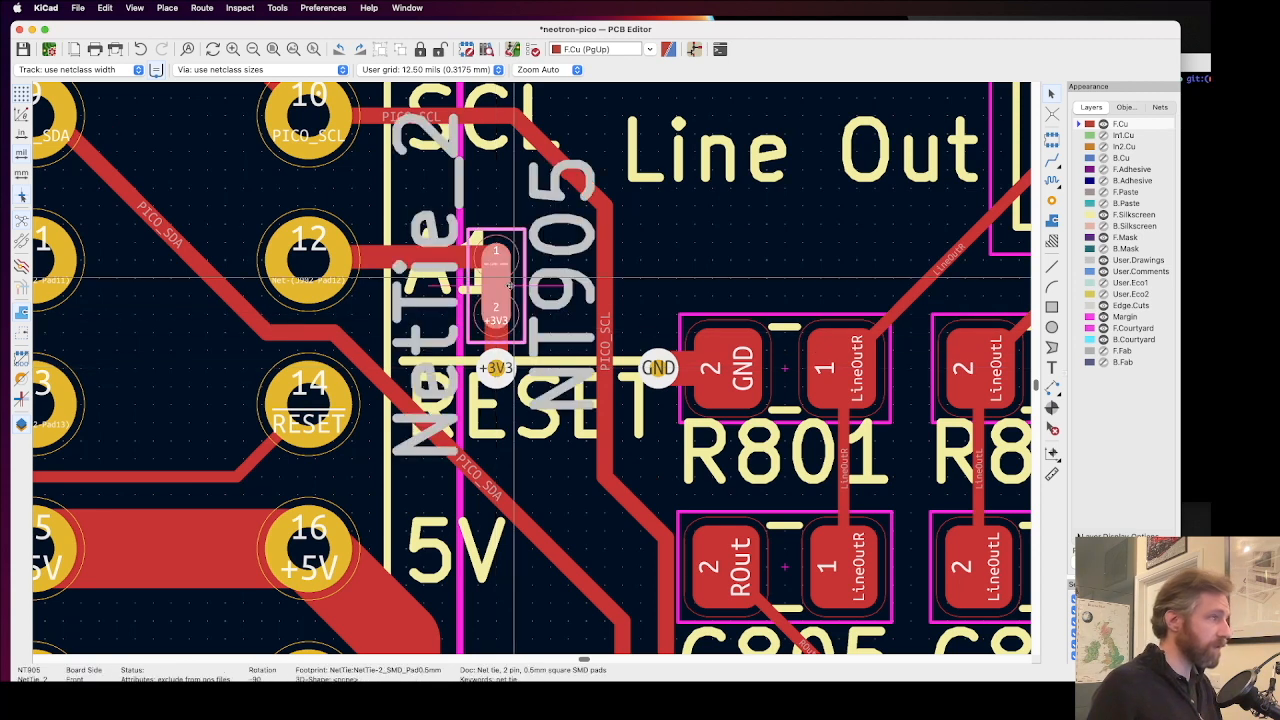
pyautogui.press('r')
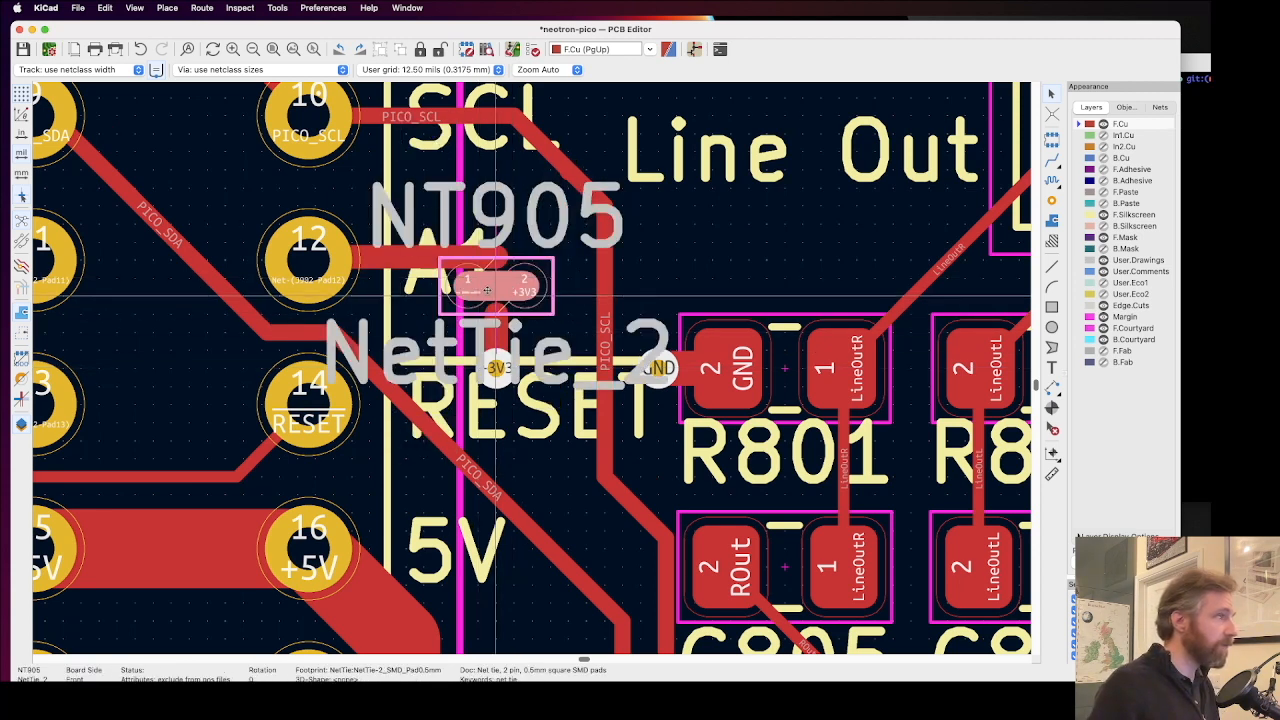
pyautogui.moveTo(516, 274); pyautogui.dragTo(530, 262)
pyautogui.click(560, 333)
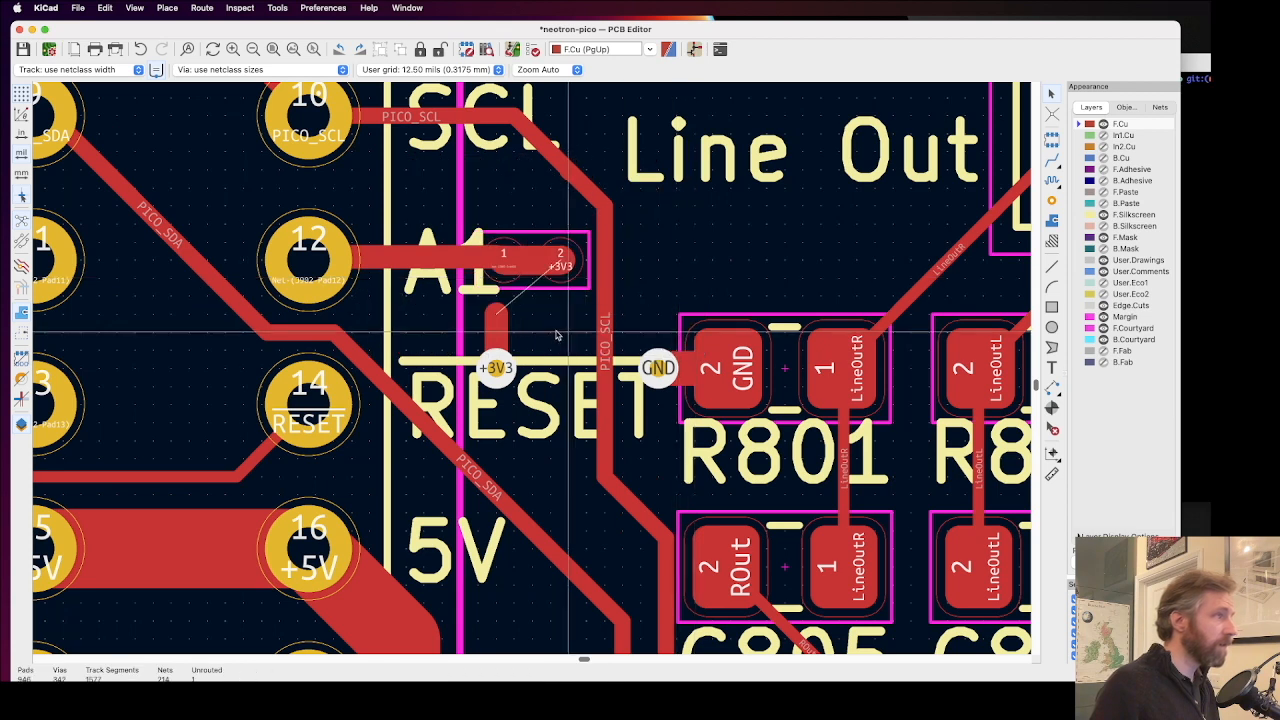
# Step: Delete the leftover +3V3 track stub and move the +3V3 via off the RESET label to below NT905's pad 2
pyautogui.click(495, 370)
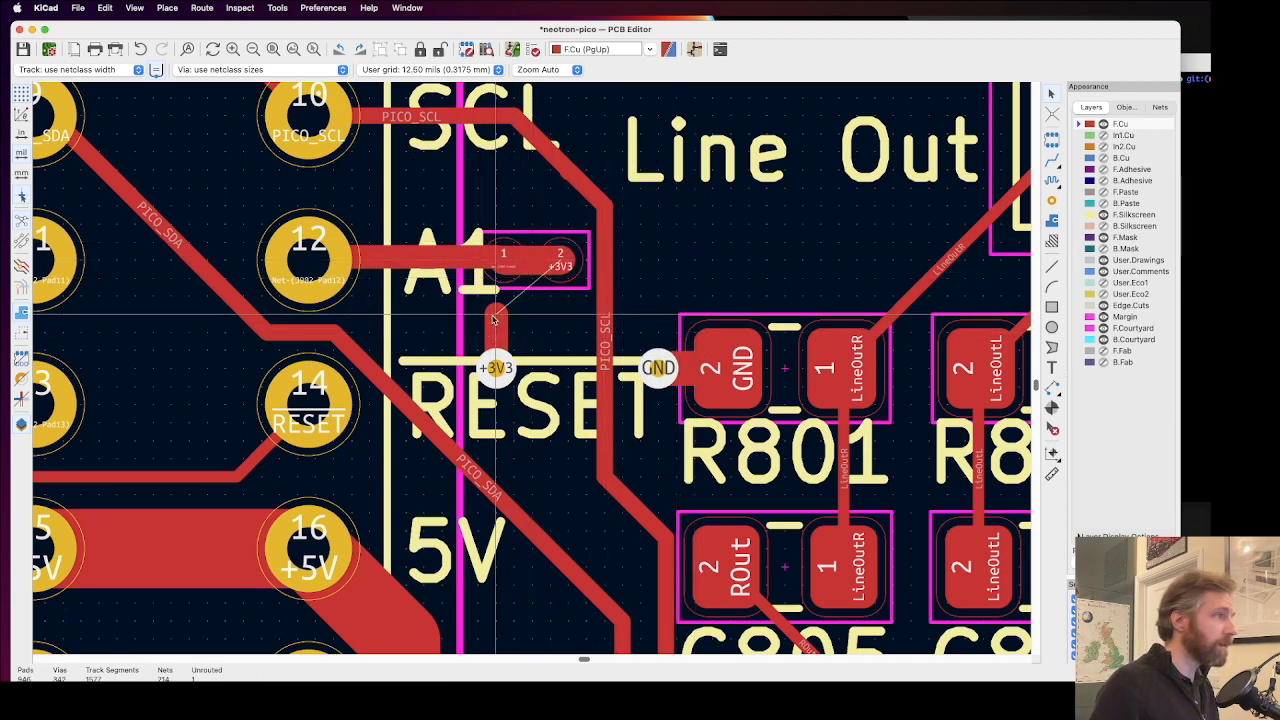
pyautogui.press('Delete')
pyautogui.moveTo(499, 368); pyautogui.dragTo(563, 328)
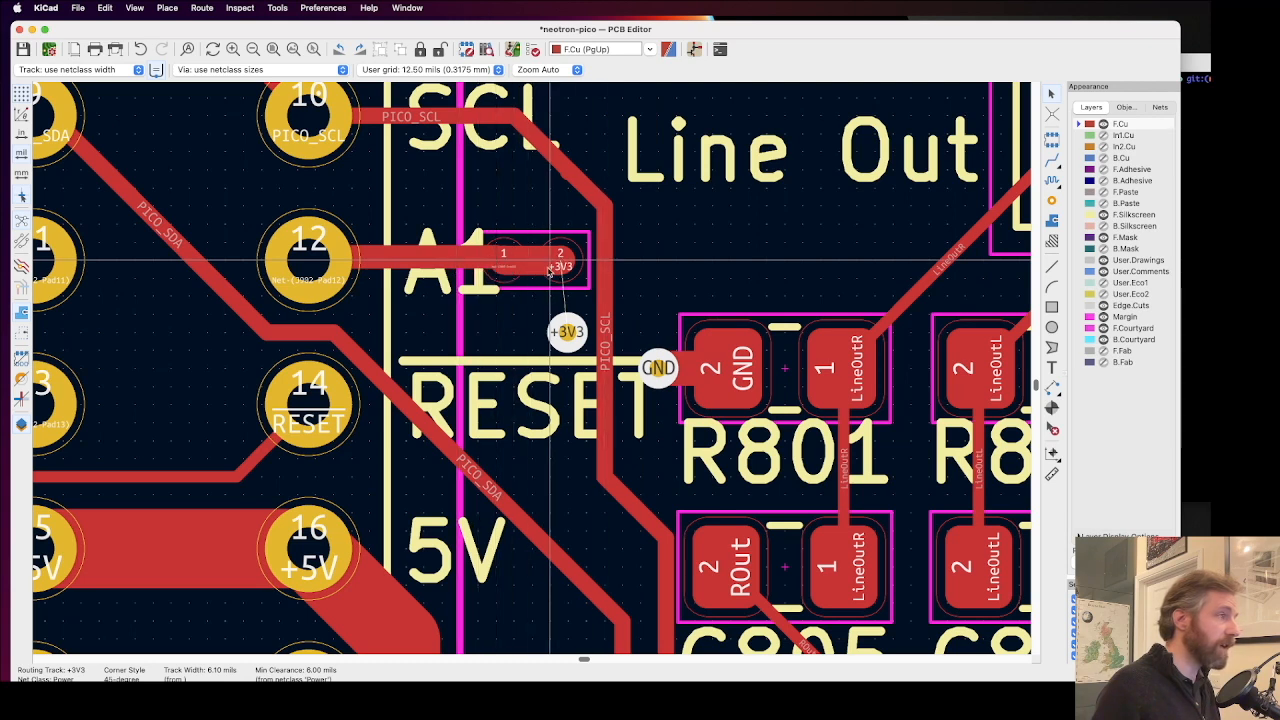
# Step: Try the +3V3 via at slightly different spots below NT905's pad 2 and return it to its place above the RESET overbar
pyautogui.press('Escape')
pyautogui.click(573, 330)
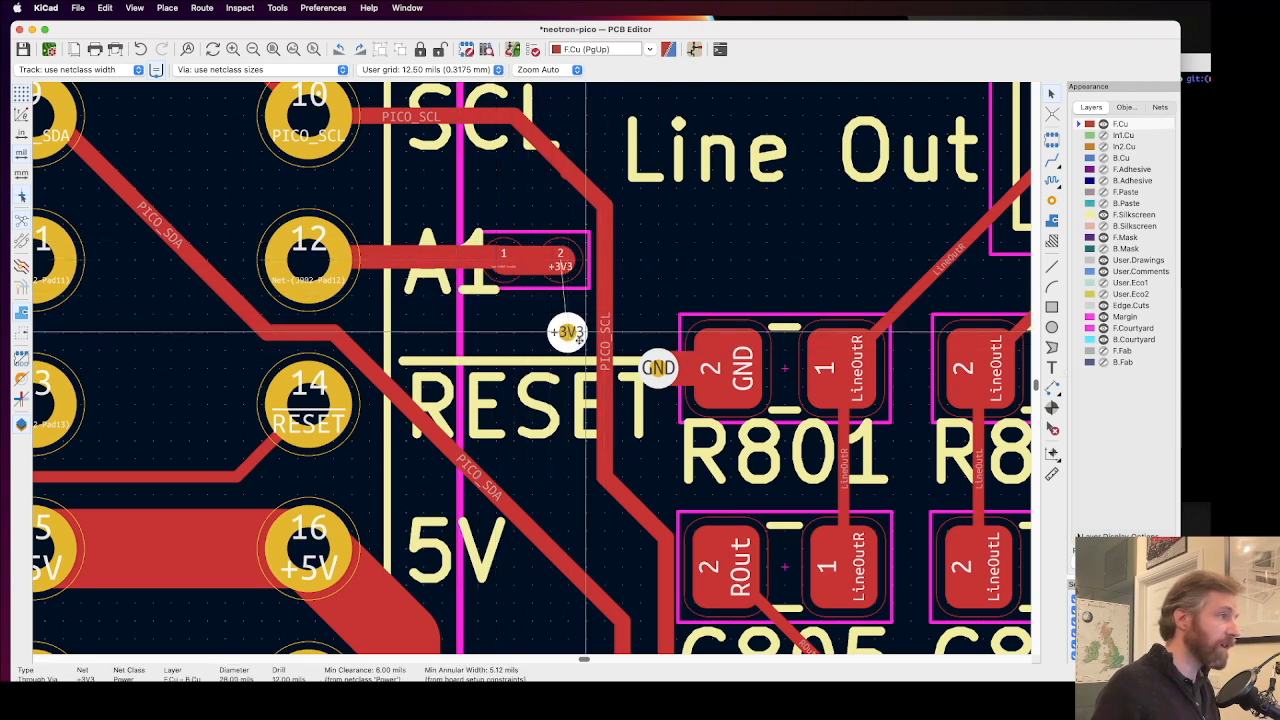
pyautogui.moveTo(573, 327); pyautogui.dragTo(558, 318)
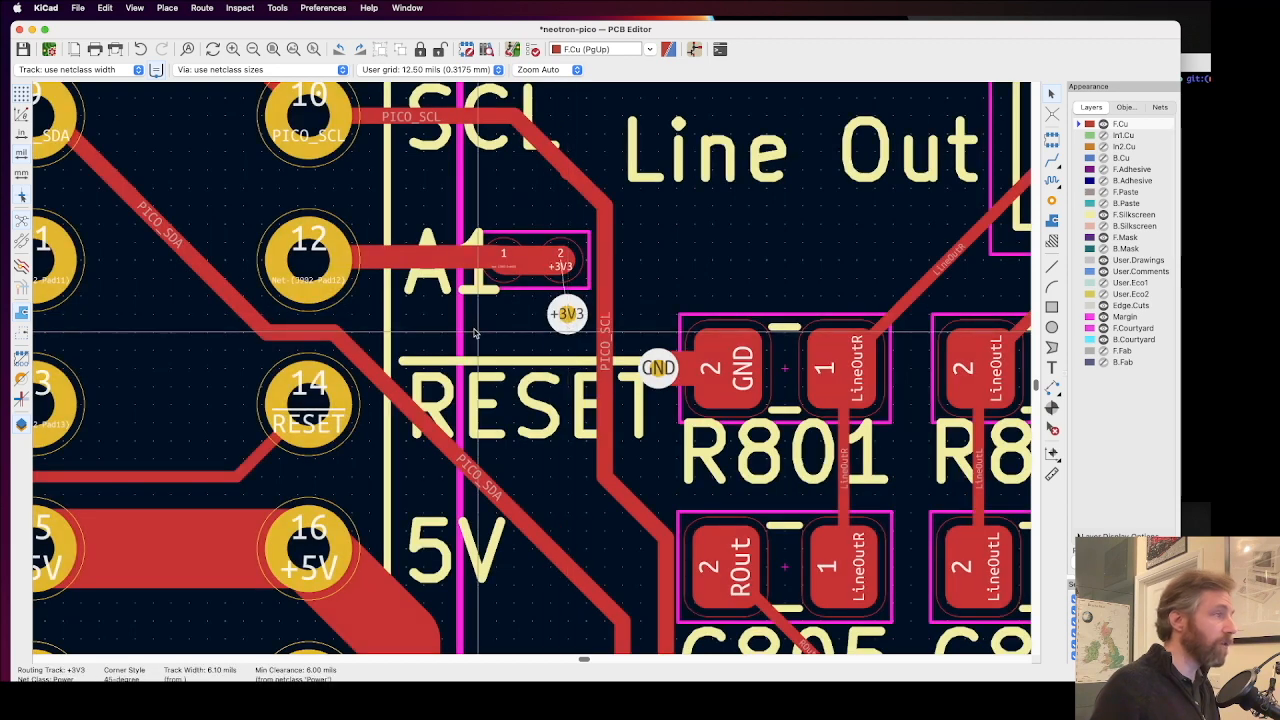
pyautogui.click(551, 314)
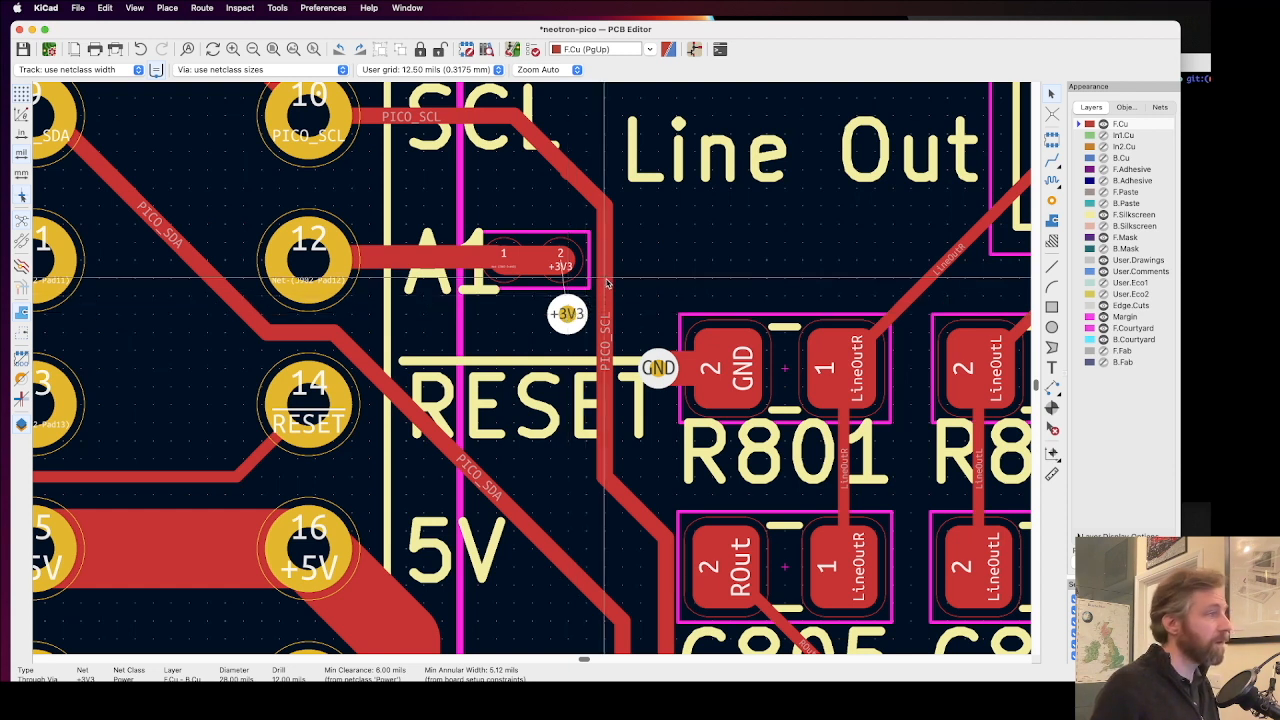
pyautogui.moveTo(568, 314)
pyautogui.mouseDown()
pyautogui.moveTo(622, 270)
pyautogui.moveTo(551, 311)
pyautogui.mouseUp()
pyautogui.click(604, 293)
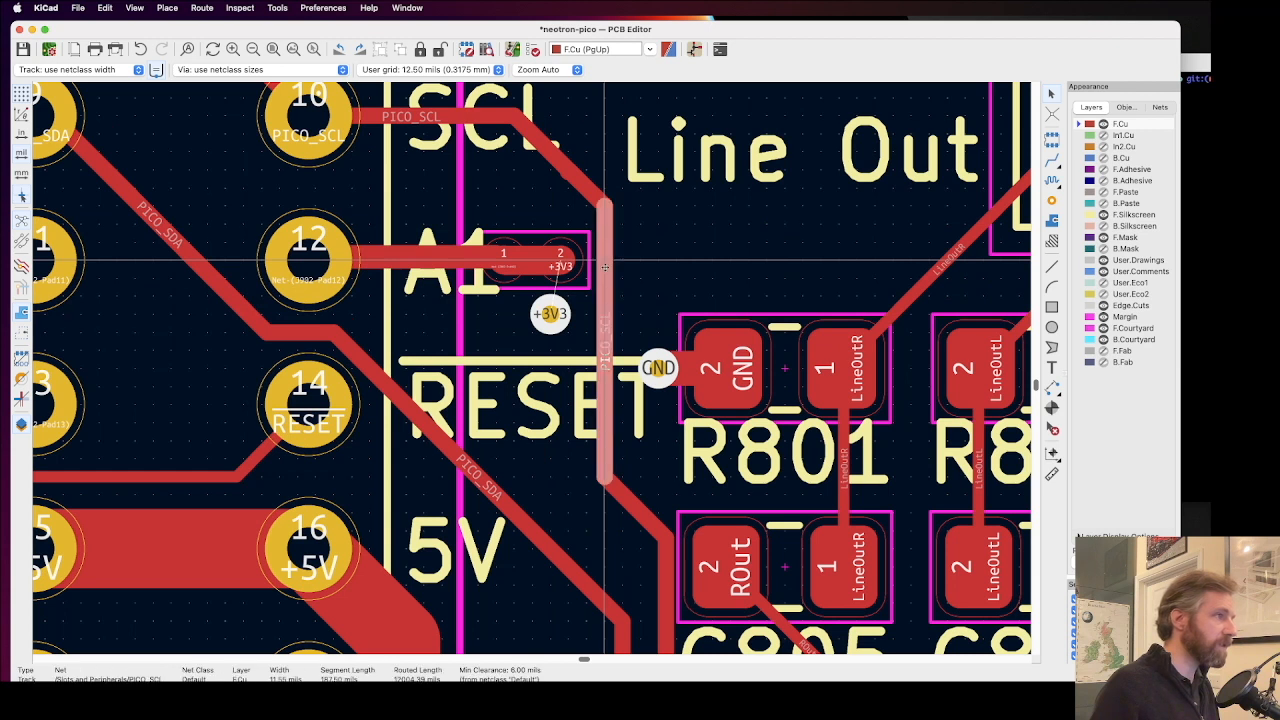
pyautogui.moveTo(550, 314); pyautogui.dragTo(566, 332)
pyautogui.click(566, 332)
# Step: Try a 24 mil track from the +3V3 via to NT905's pad 2, and undo it
pyautogui.click(80, 69)
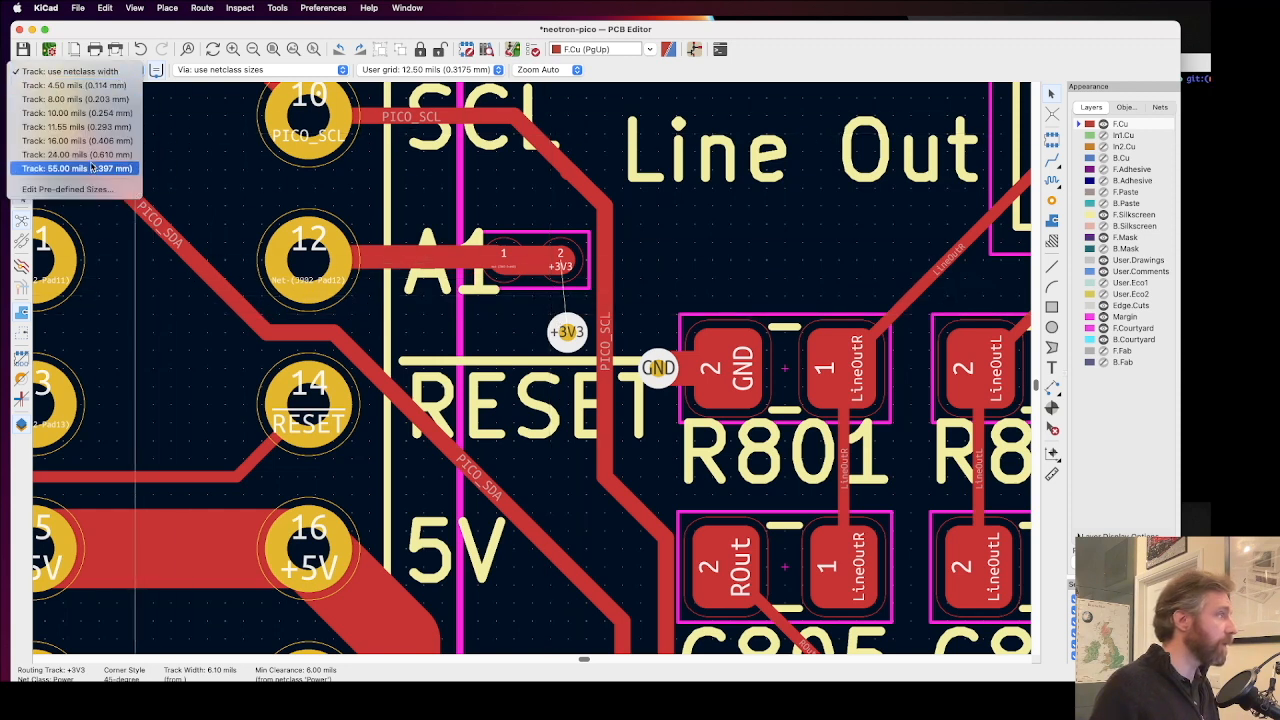
pyautogui.click(93, 156)
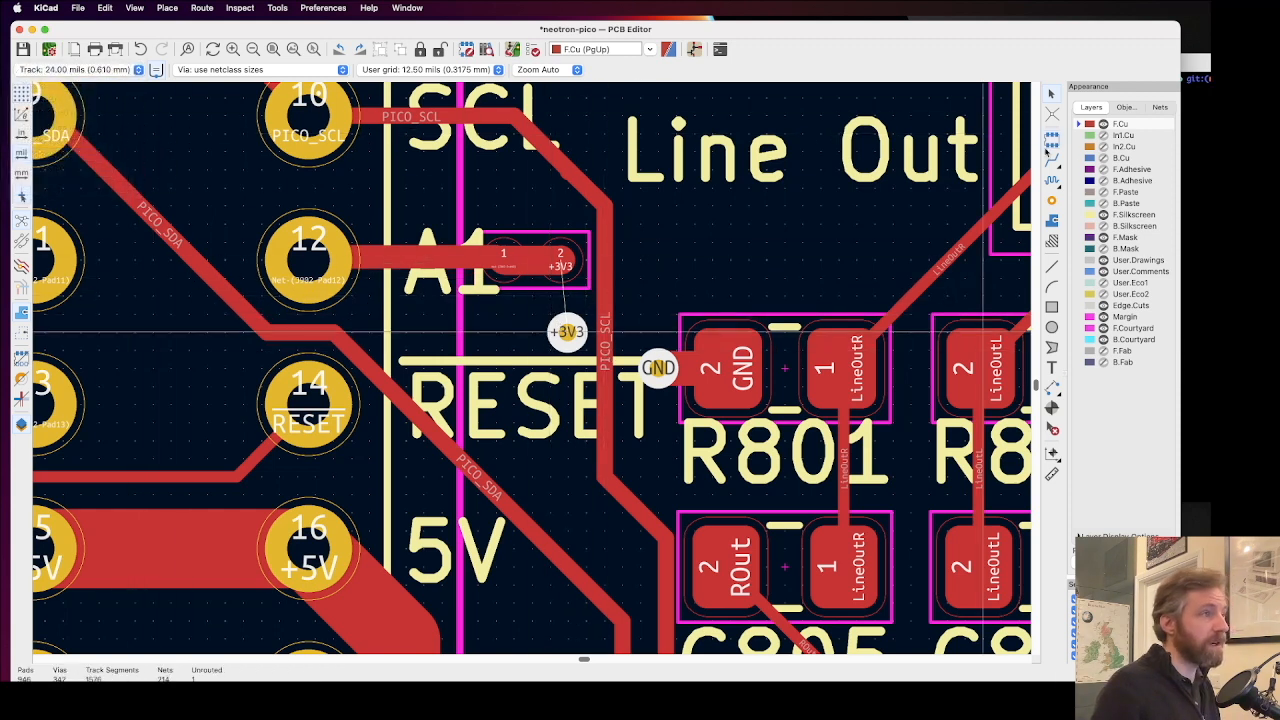
pyautogui.click(1052, 160)
pyautogui.click(566, 332)
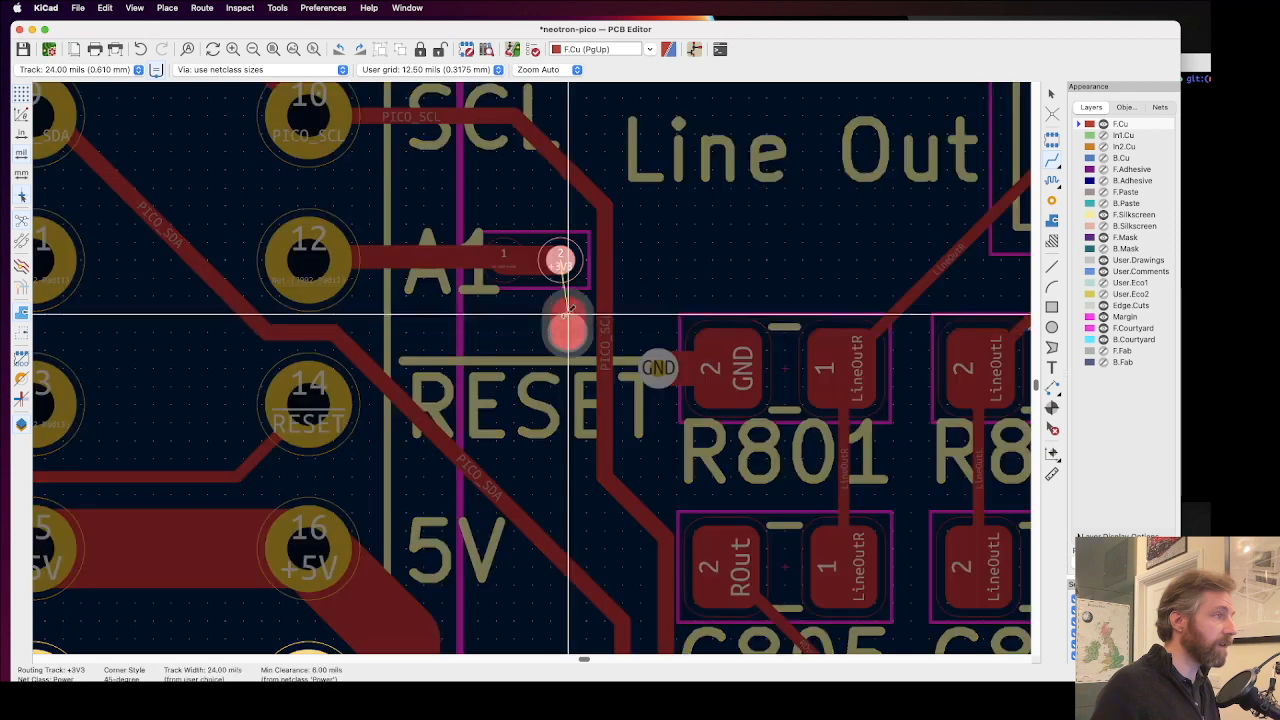
pyautogui.click(566, 260)
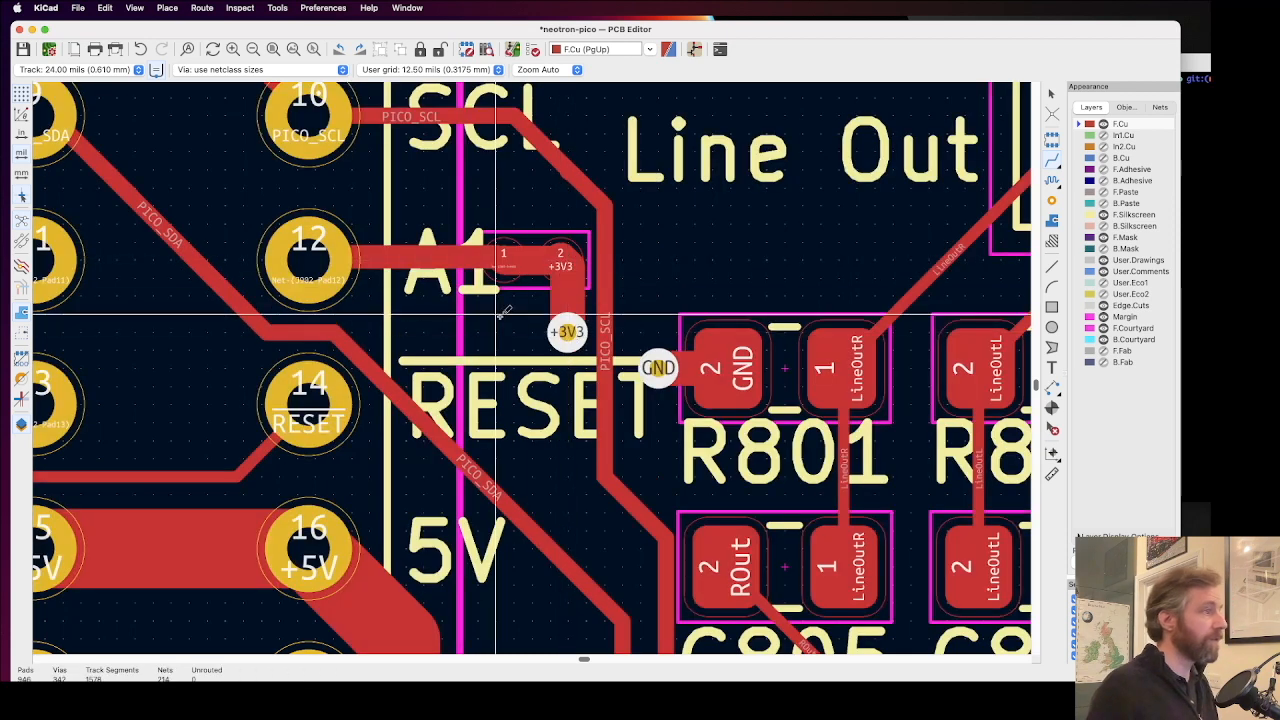
pyautogui.hotkey('ctrl', 'z')
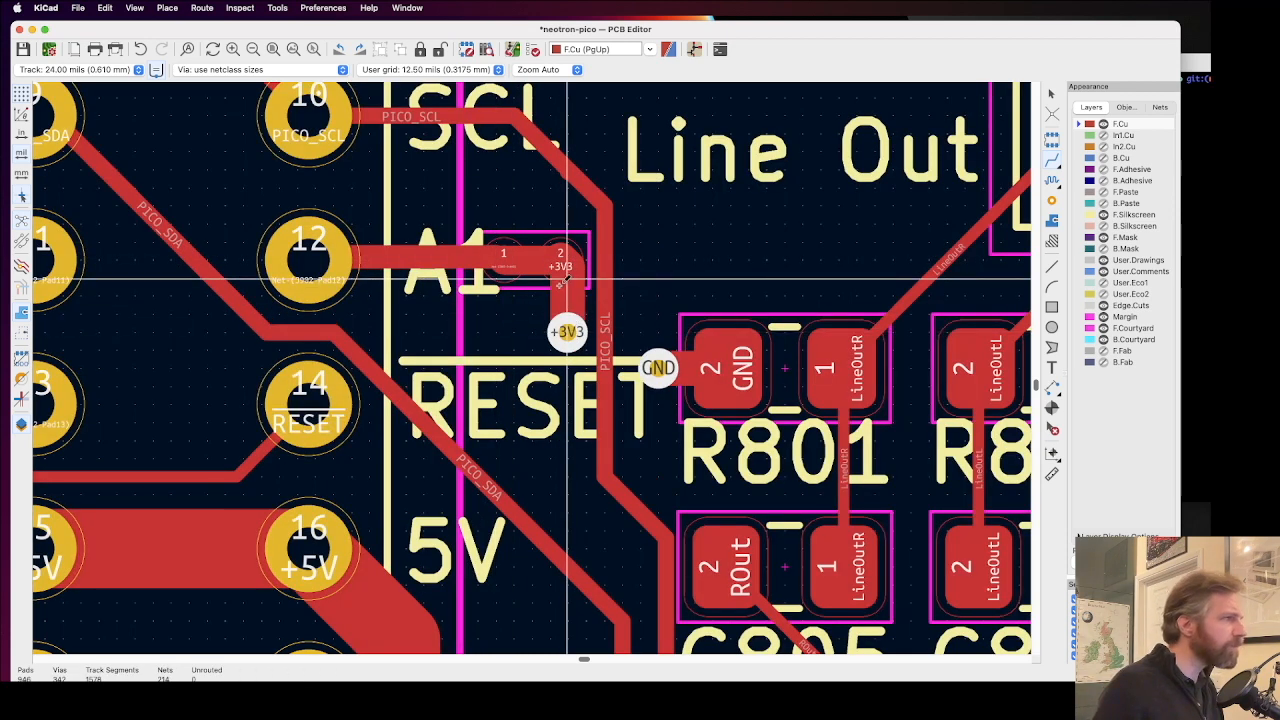
# Step: Match the track width to pin 12's track at 16 mils and route the +3V3 via to NT905's pad 2
pyautogui.click(426, 260)
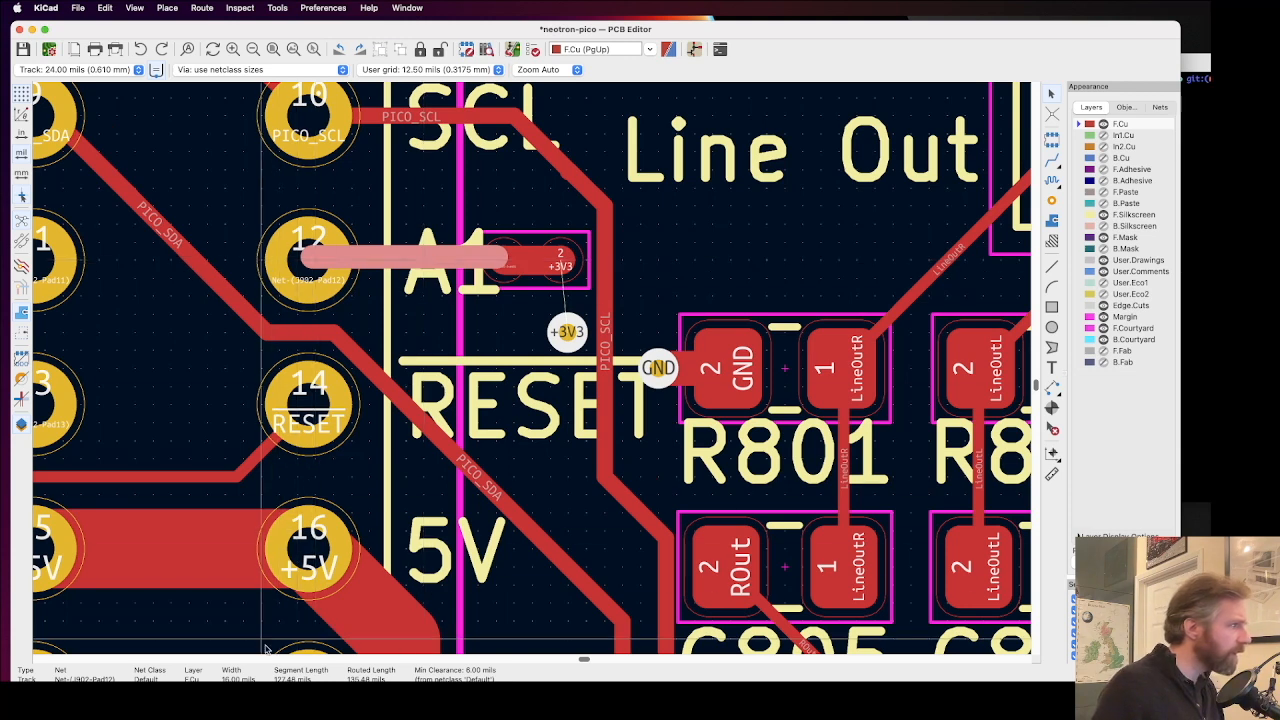
pyautogui.click(72, 70)
pyautogui.click(74, 58)
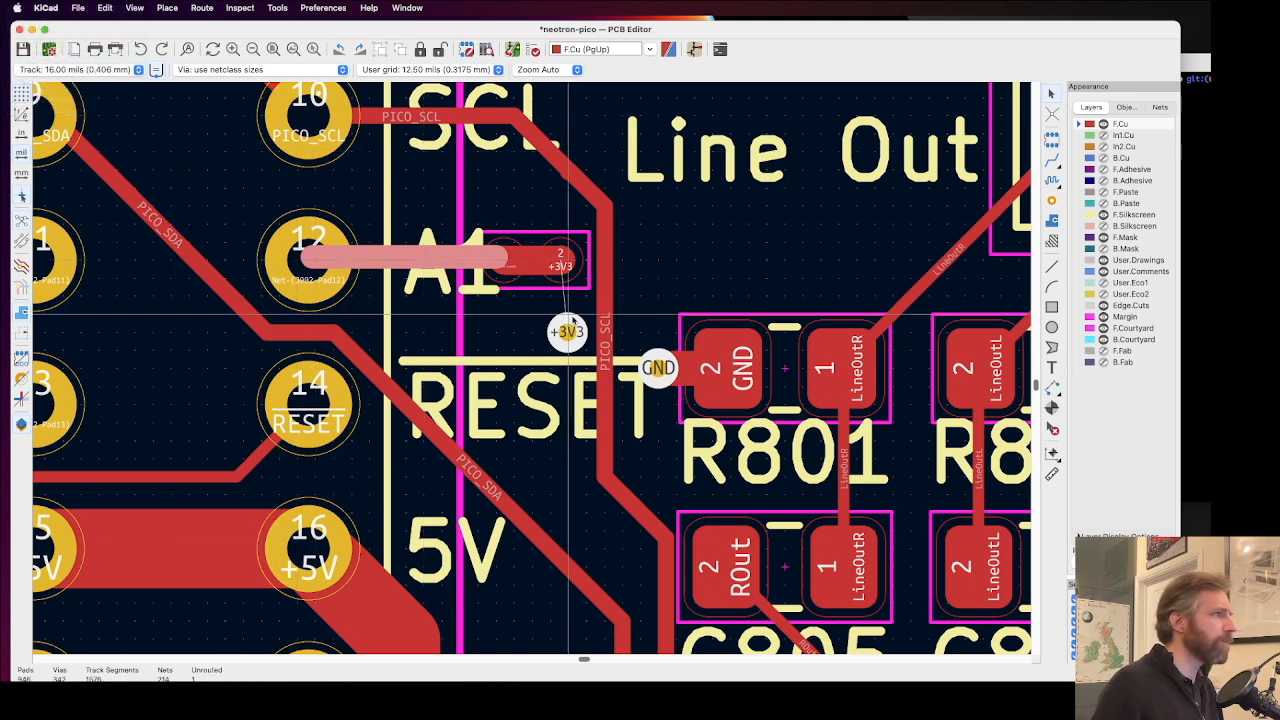
pyautogui.click(567, 331)
pyautogui.click(565, 255)
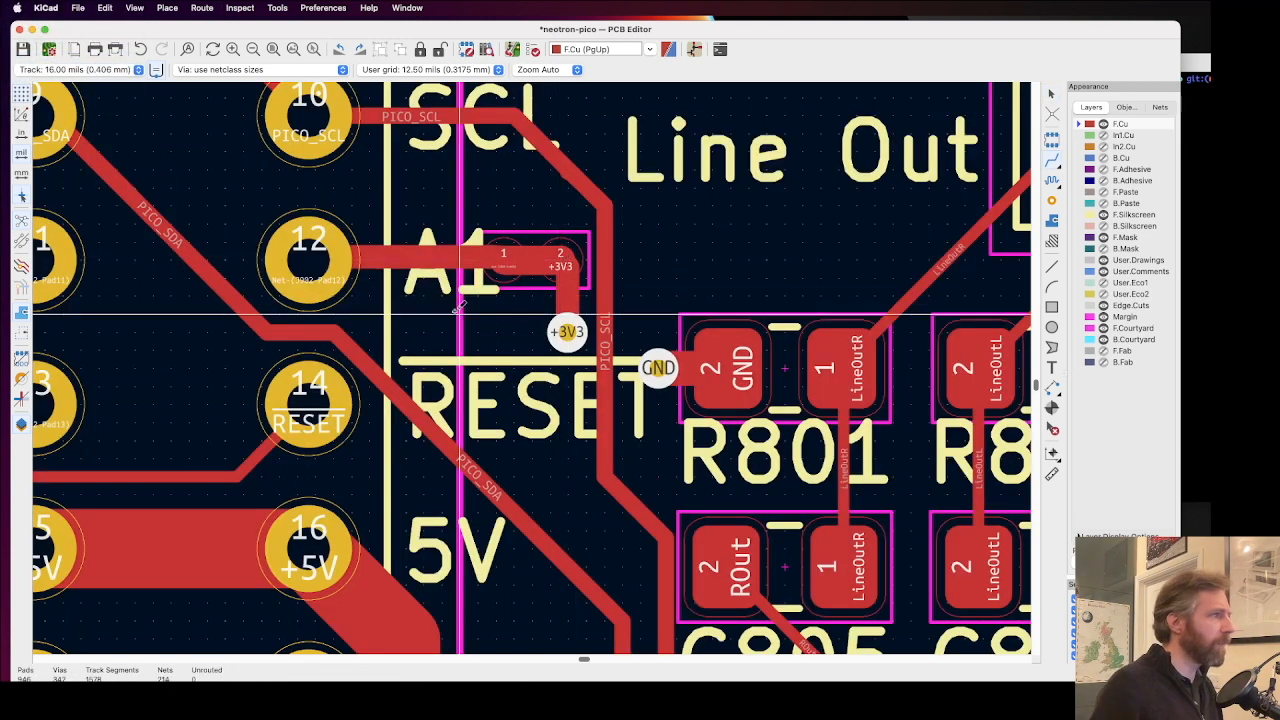
# Step: Check where the new +3V3 track joins NT905's pad 2, and save the board
pyautogui.scroll(3, 565, 258)
pyautogui.scroll(1, 533, 359)
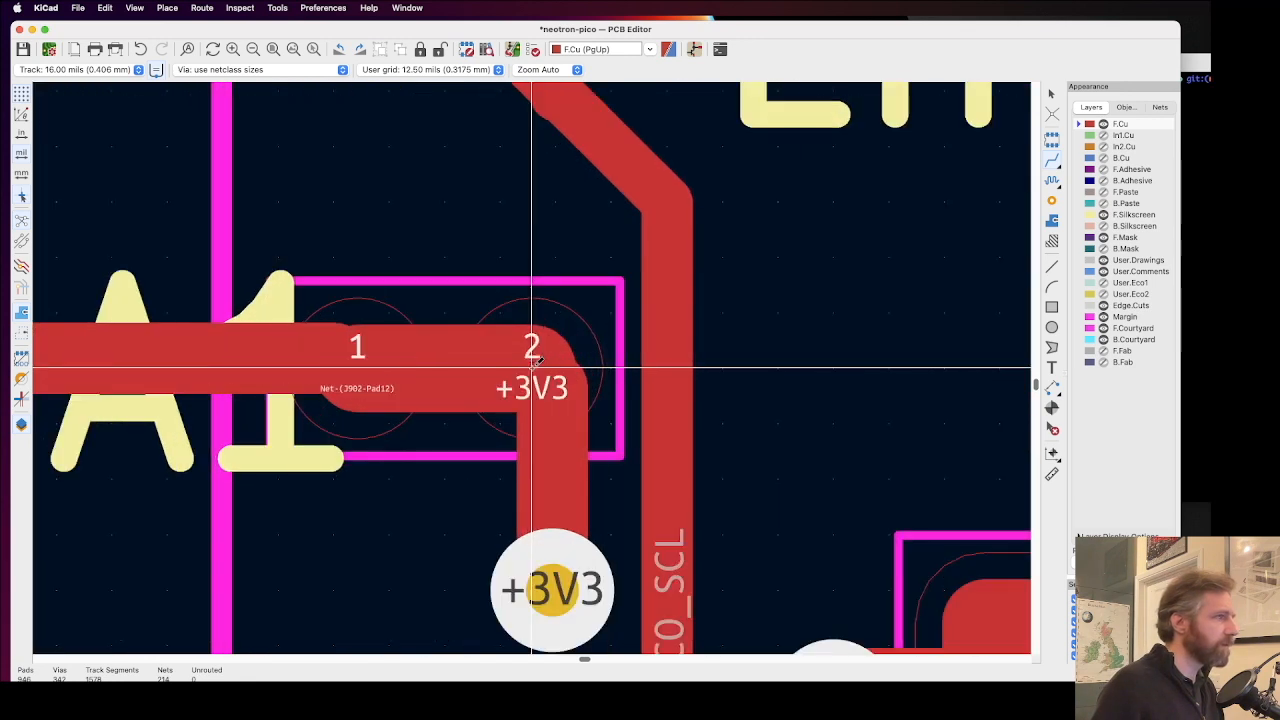
pyautogui.scroll(2, 559, 389)
pyautogui.click(586, 396)
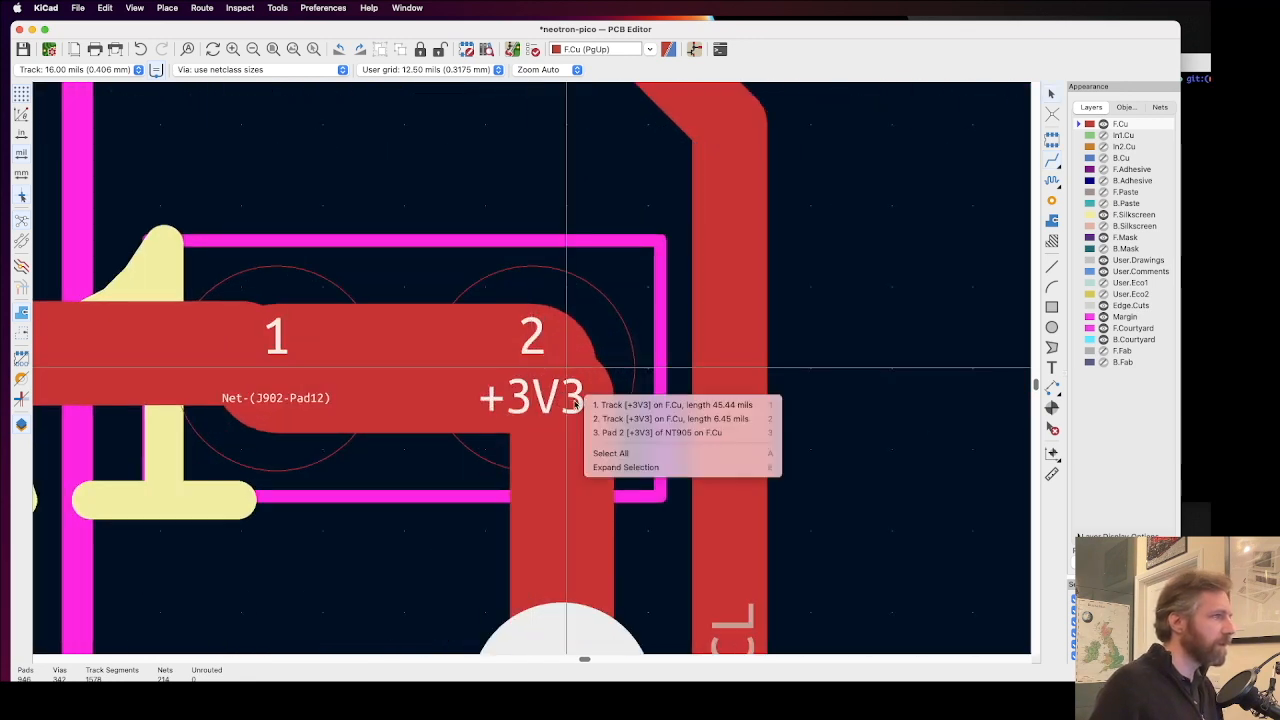
pyautogui.press('Escape')
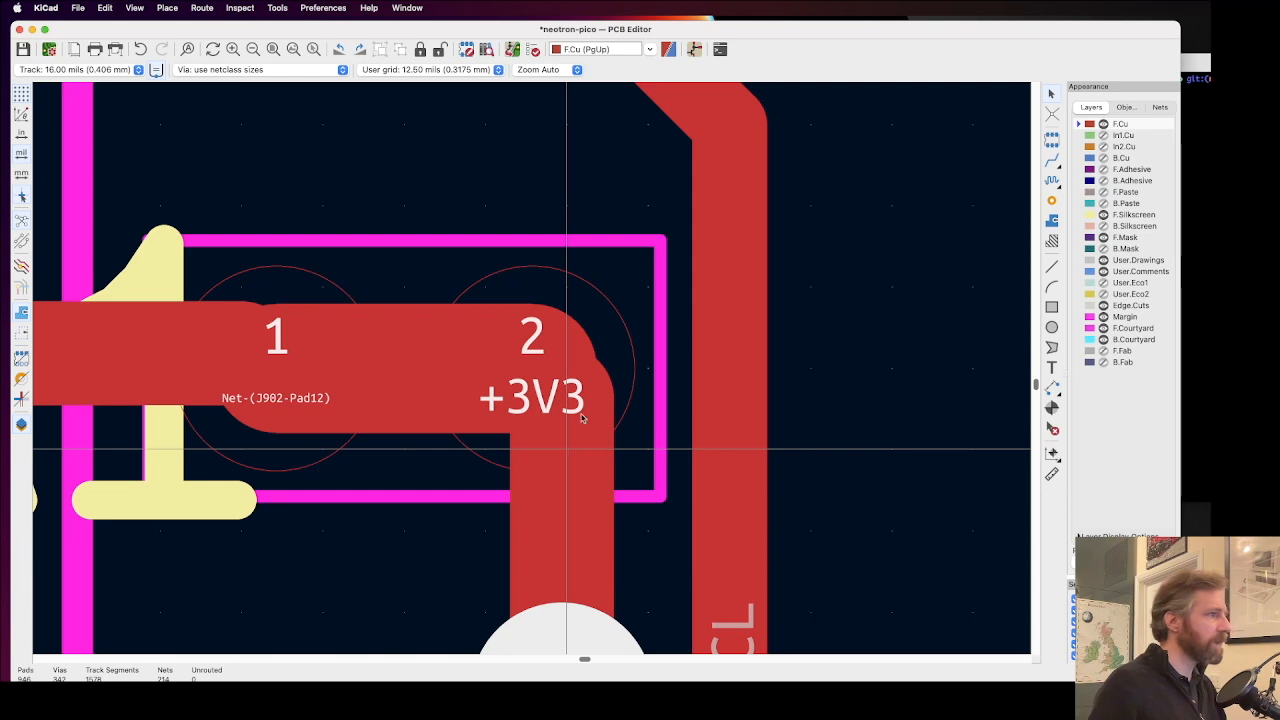
pyautogui.scroll(-3, 571, 366)
pyautogui.scroll(-4, 518, 368)
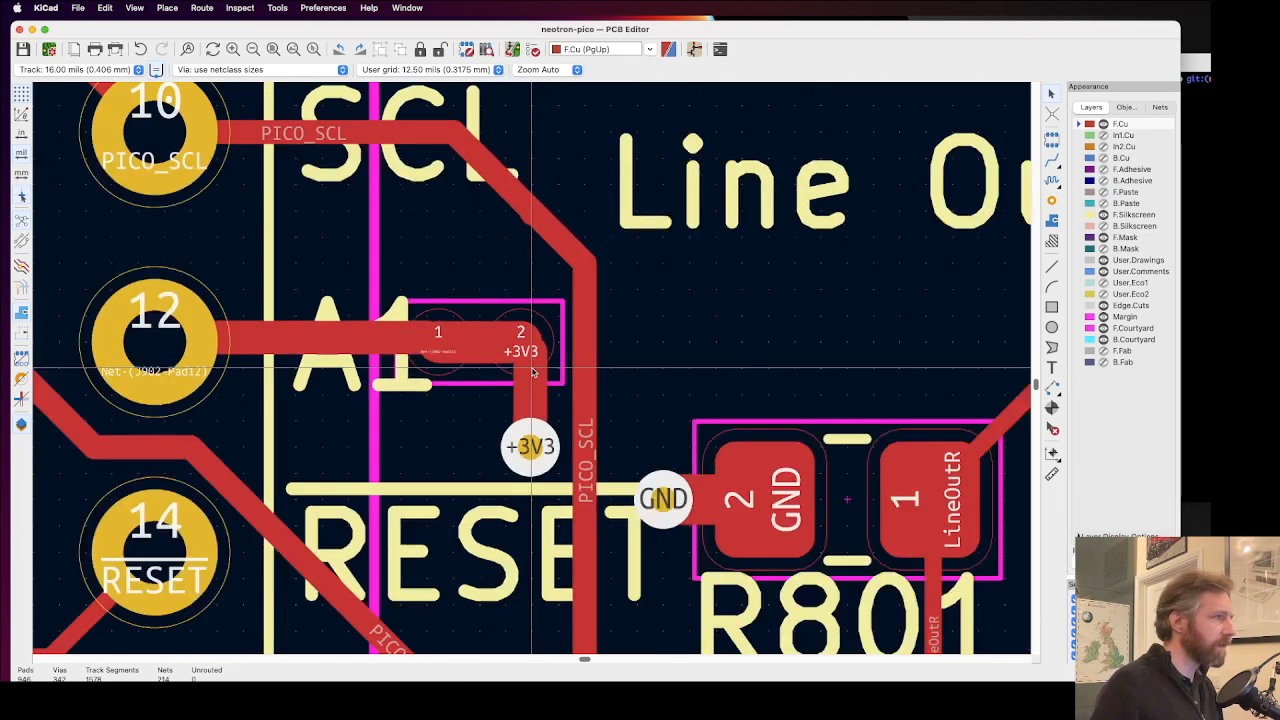
pyautogui.press('super+s')
# Step: Examine the relocated +3V3 via, its clearance to the RESET label and PICO_SCL track, and the neighbouring slot labels
pyautogui.click(531, 437)
pyautogui.scroll(3, 531, 437)
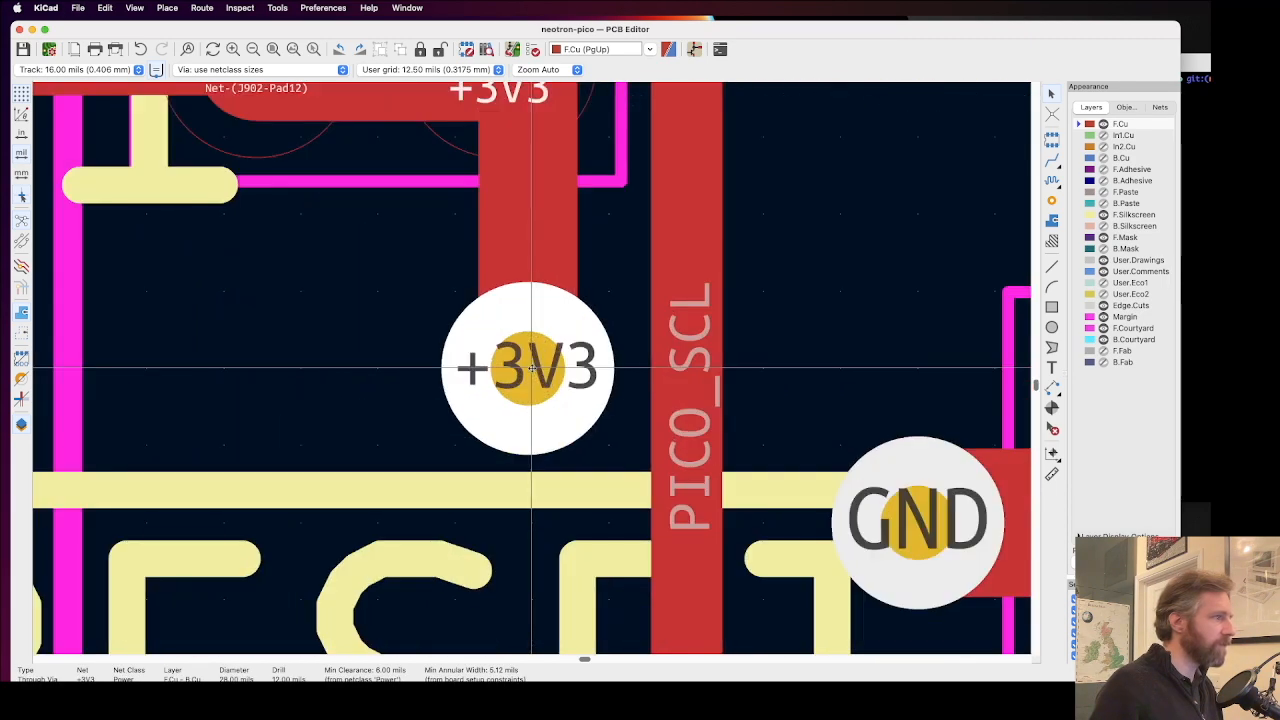
pyautogui.press('x')
pyautogui.scroll(-4, 531, 368)
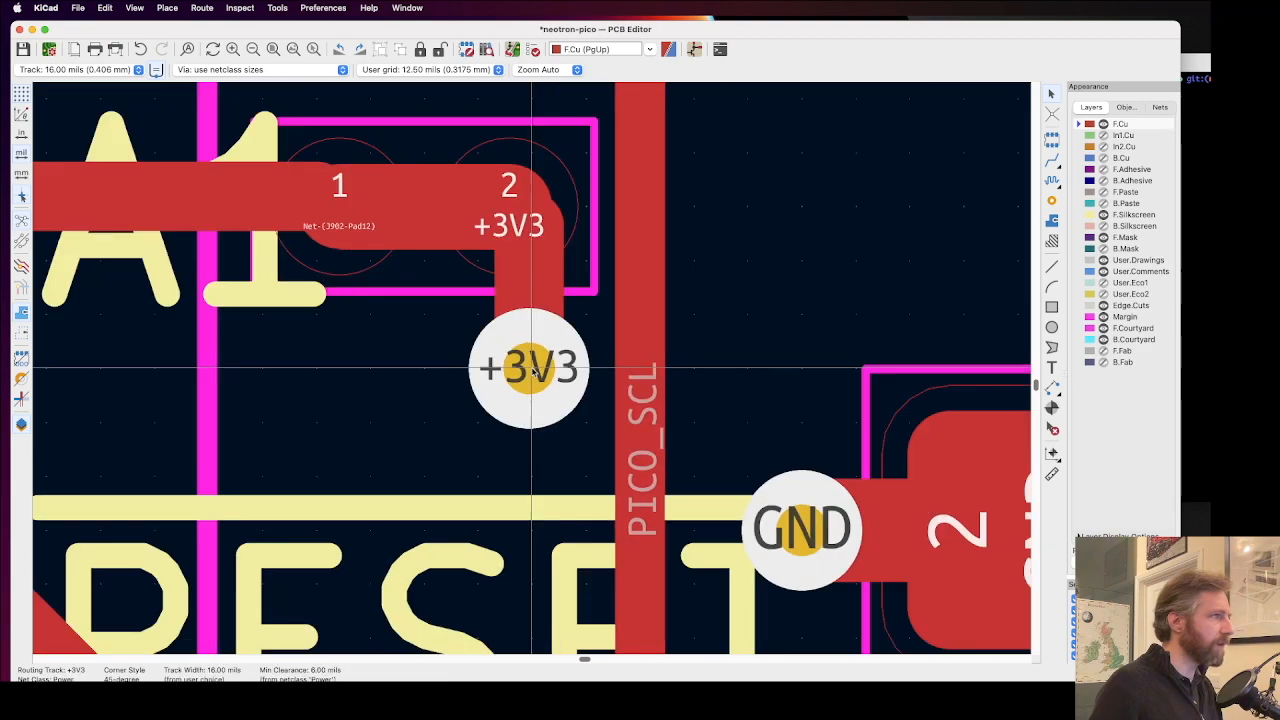
pyautogui.scroll(-5, 531, 368)
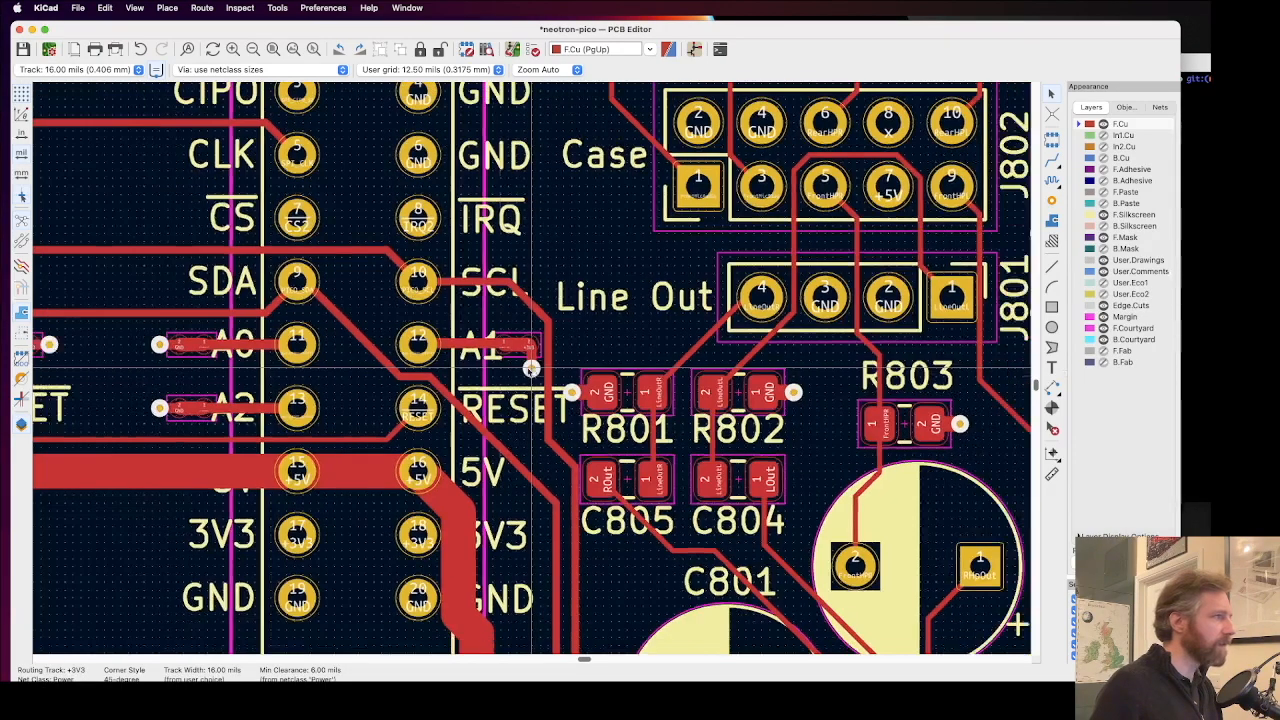
pyautogui.scroll(3, 366, 380)
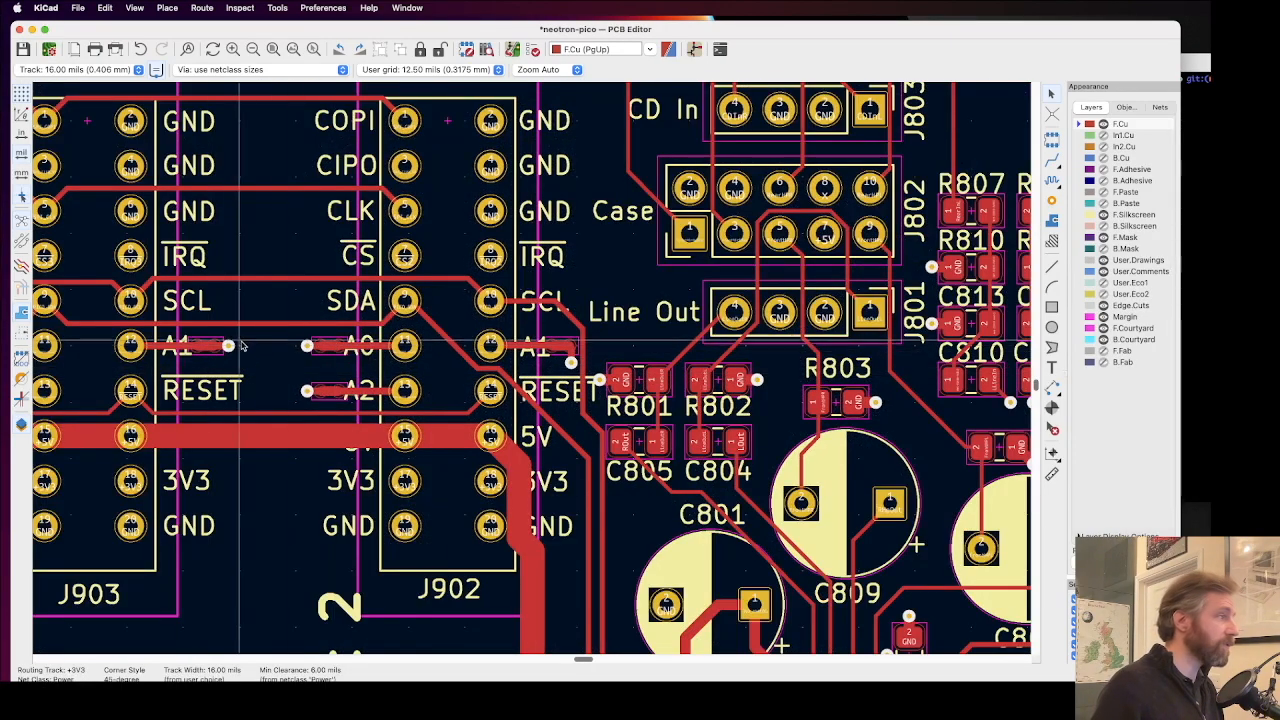
pyautogui.scroll(4, 533, 372)
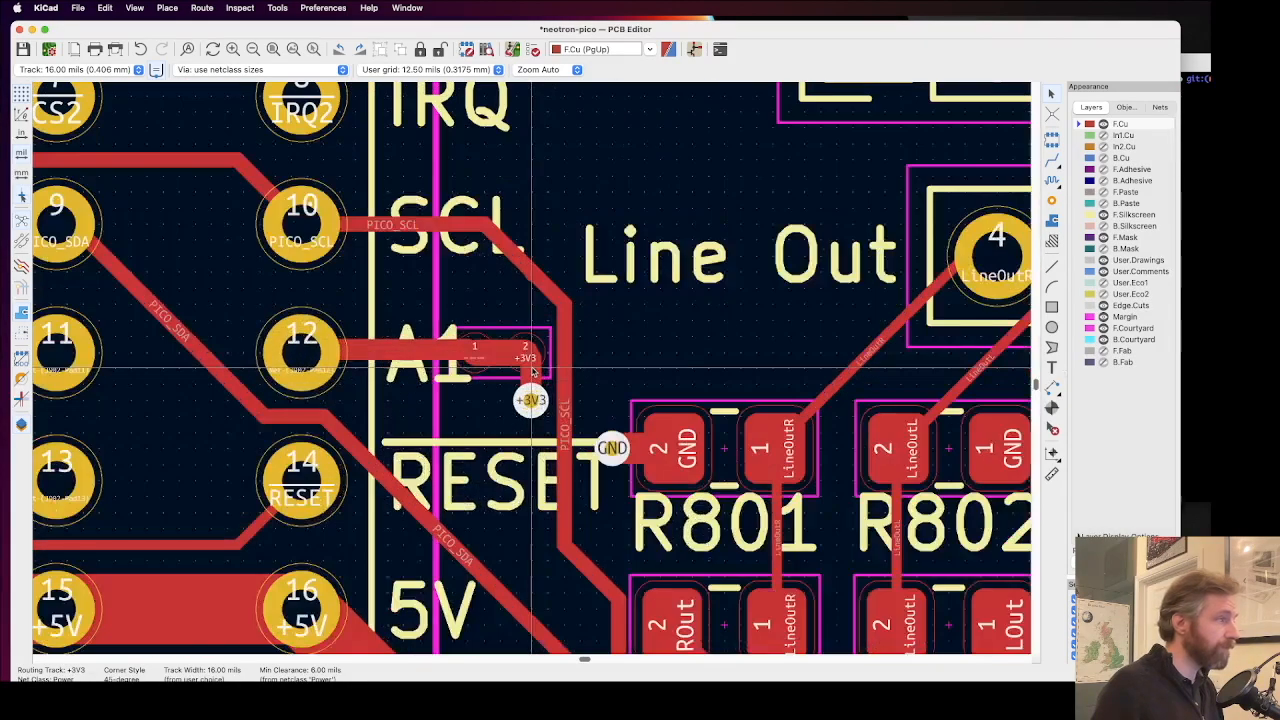
pyautogui.scroll(-6, 533, 372)
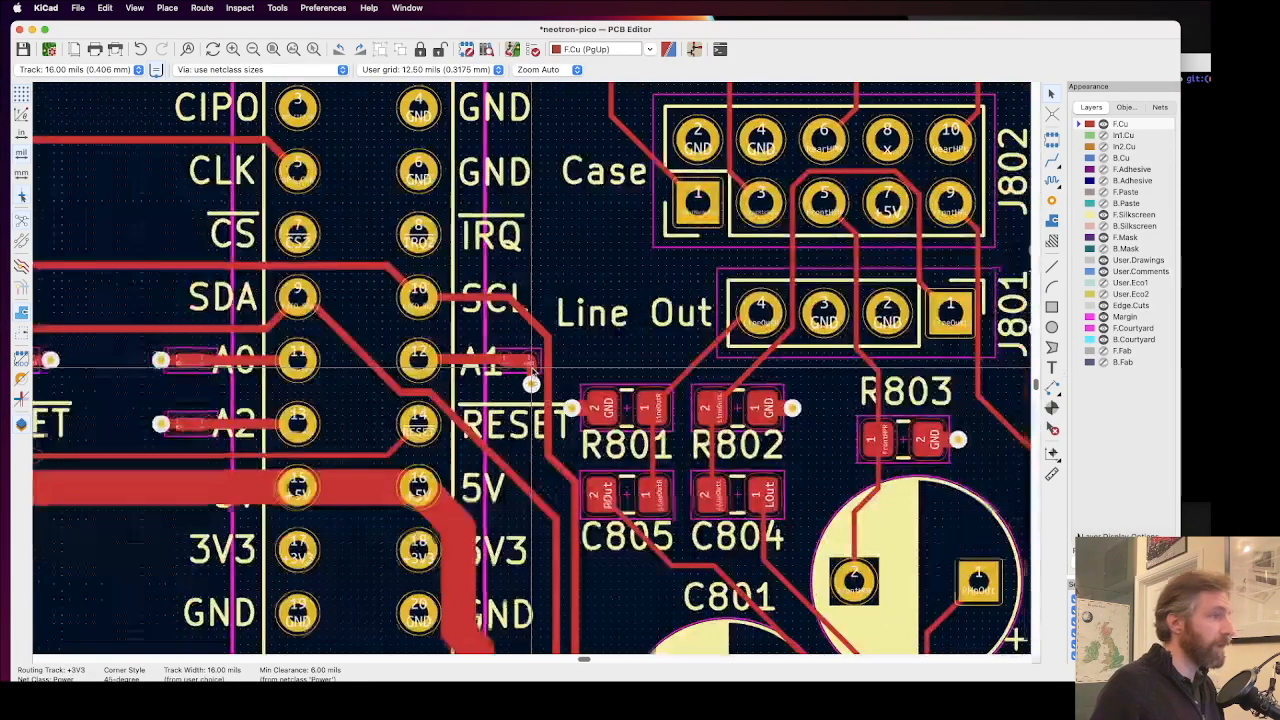
pyautogui.scroll(3, 533, 372)
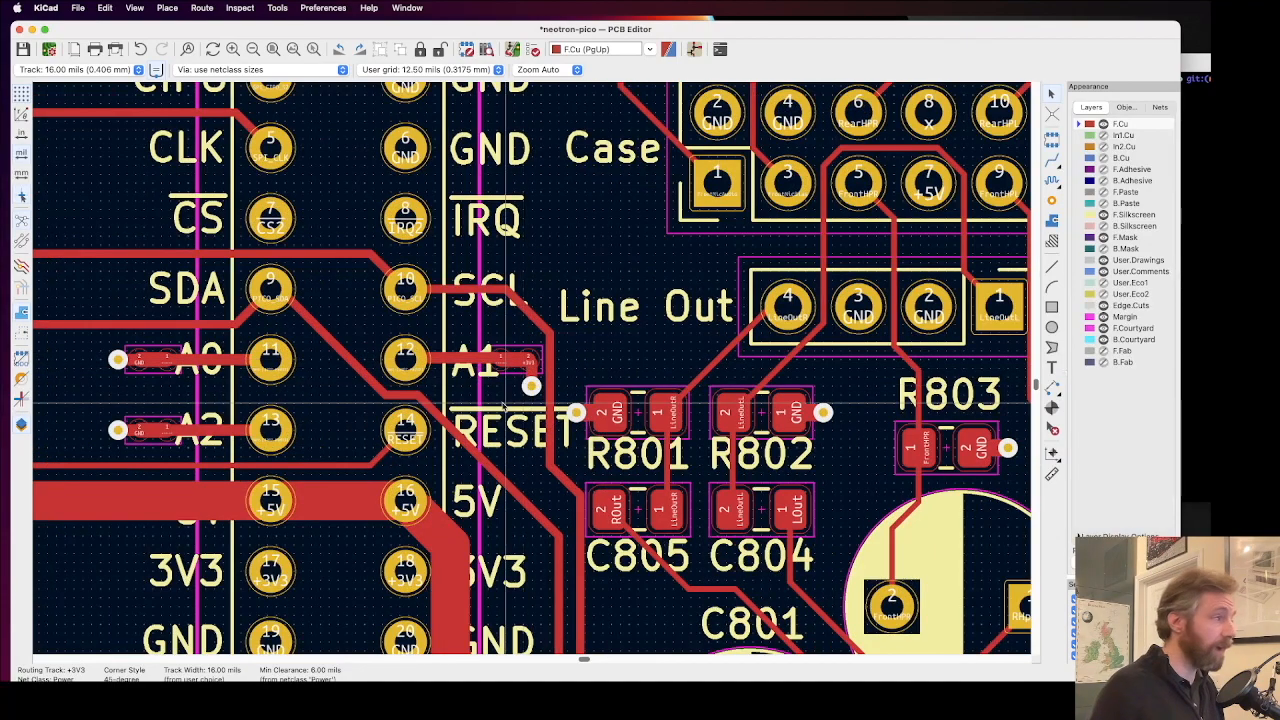
pyautogui.scroll(2, 508, 374)
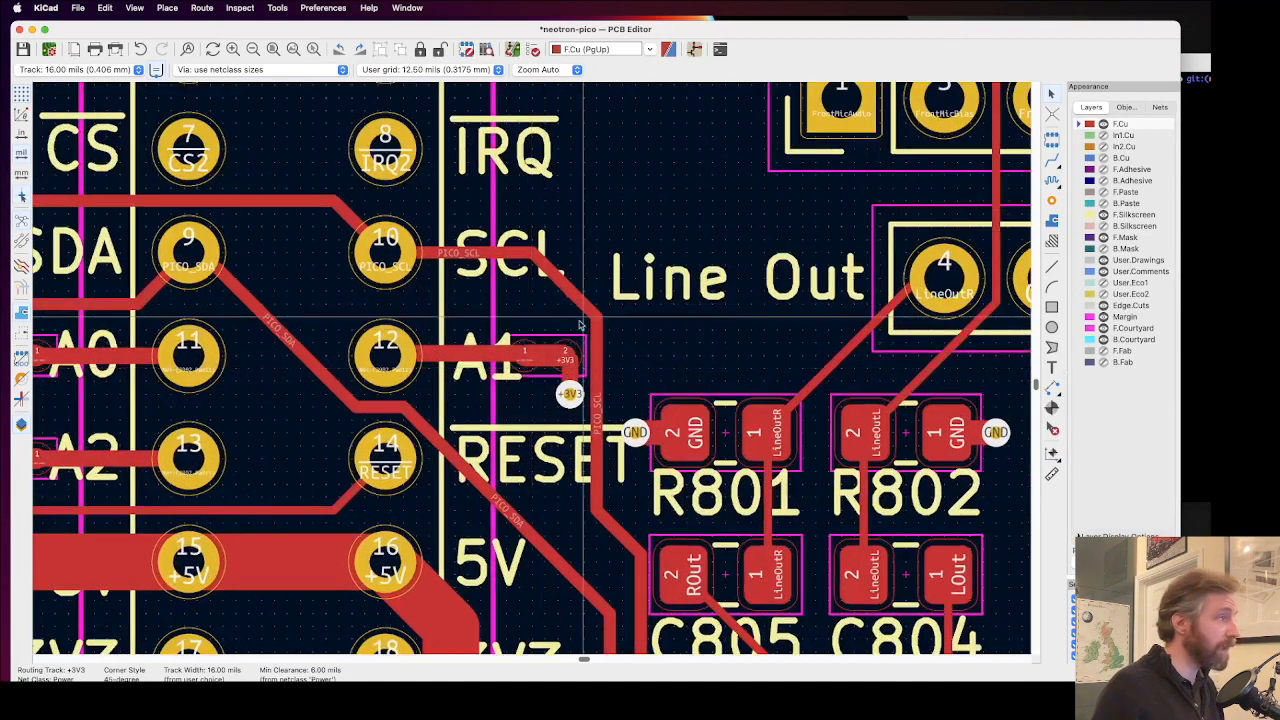
pyautogui.scroll(-2, 563, 352)
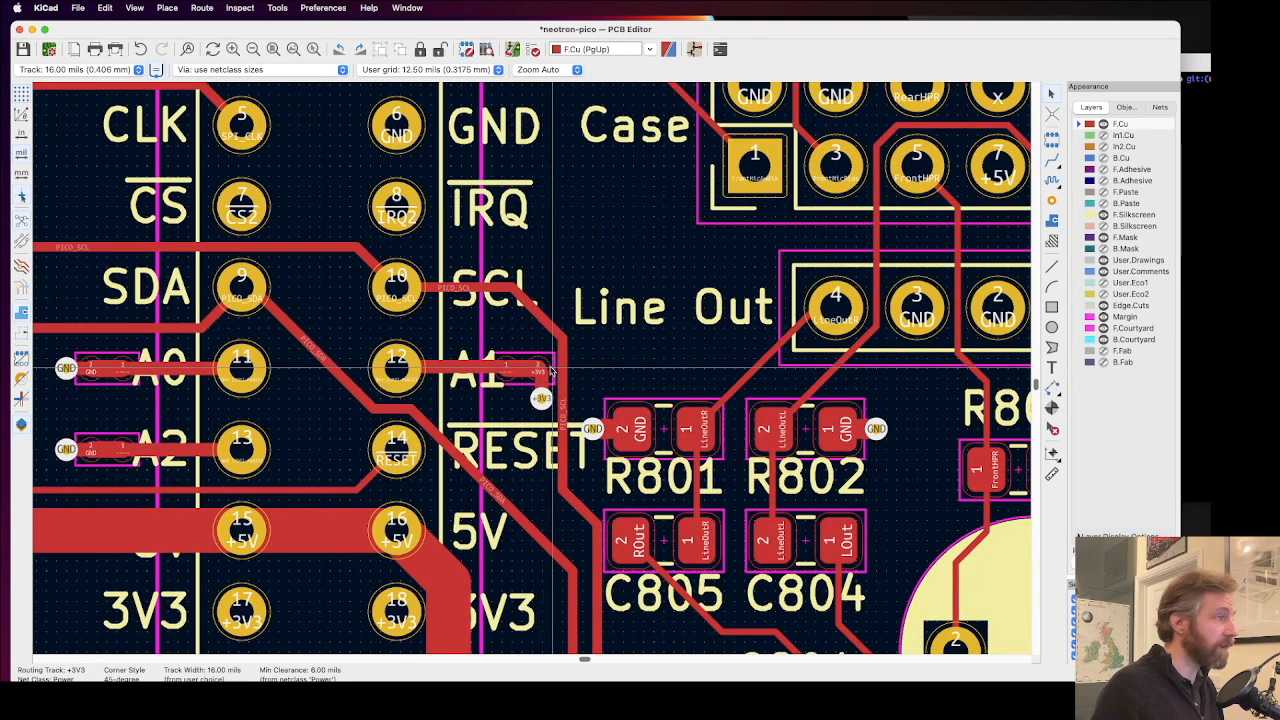
pyautogui.scroll(-1, 538, 370)
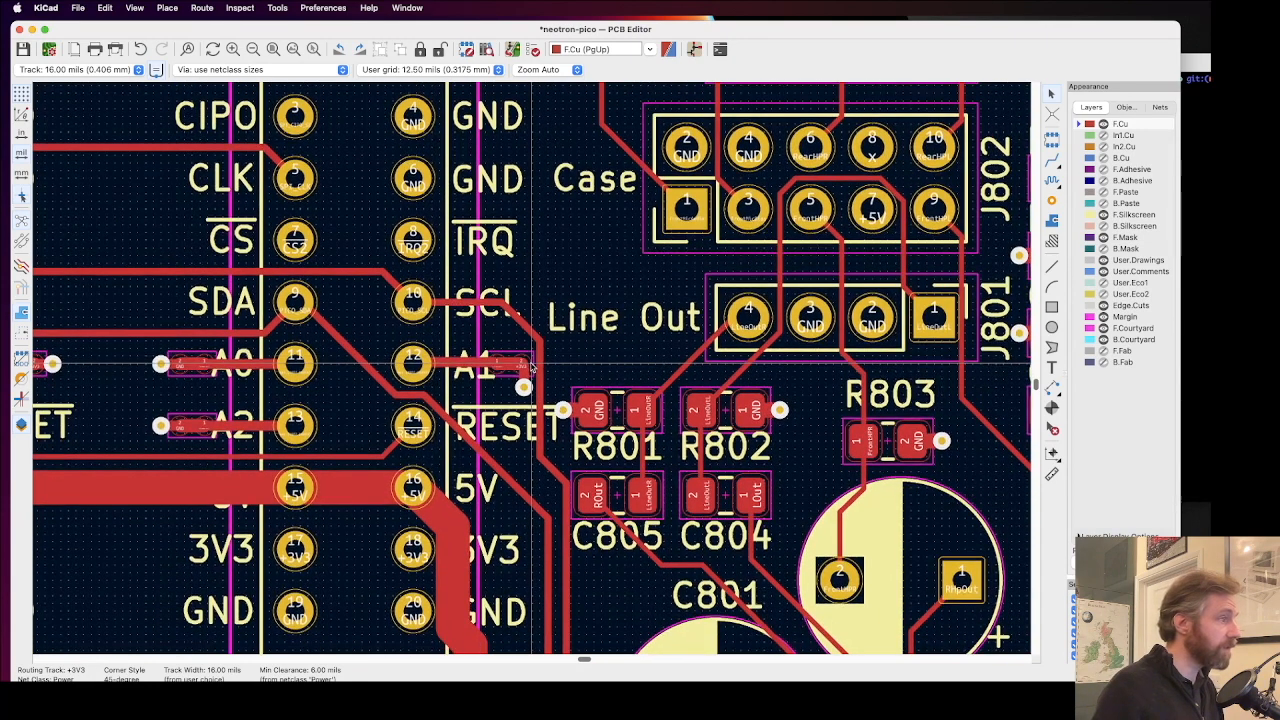
# Step: Locate the GND via overlapping the C901 reference text above the SD Card (Slot 1) label
pyautogui.hscroll(3, 532, 368)
pyautogui.hscroll(10, 532, 368)
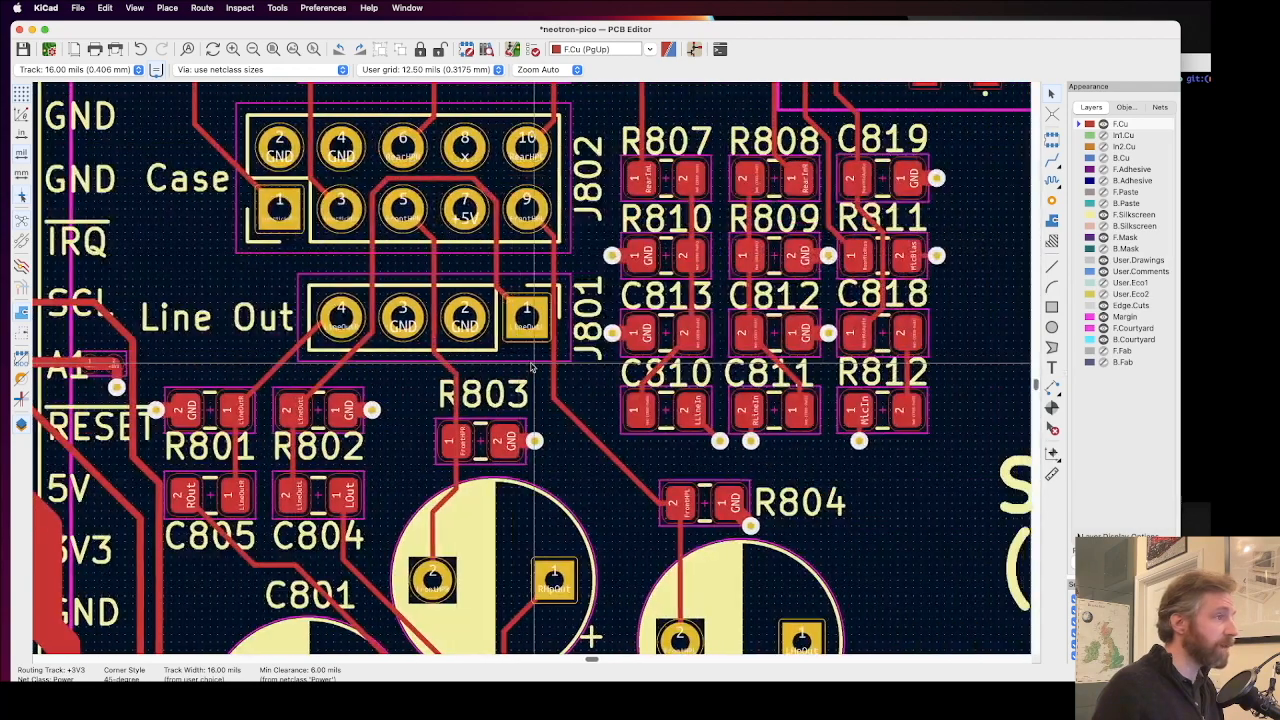
pyautogui.hscroll(2, 532, 368)
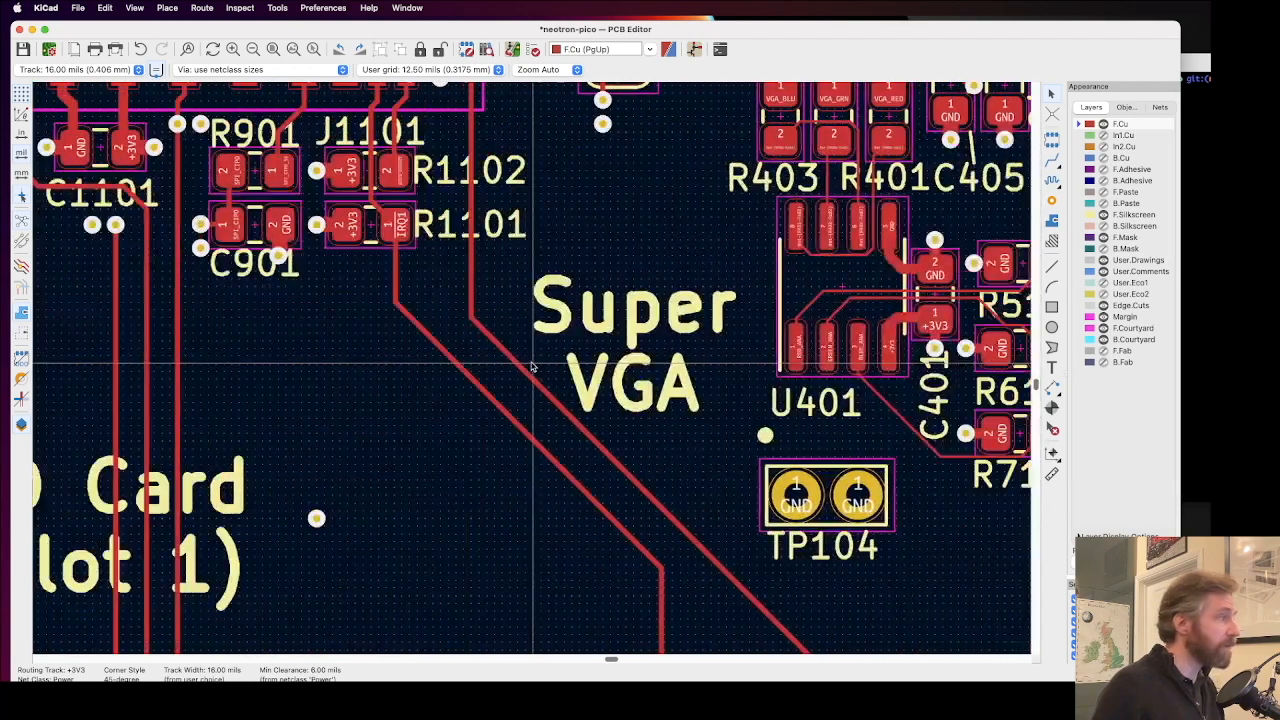
pyautogui.hscroll(-2, 532, 368)
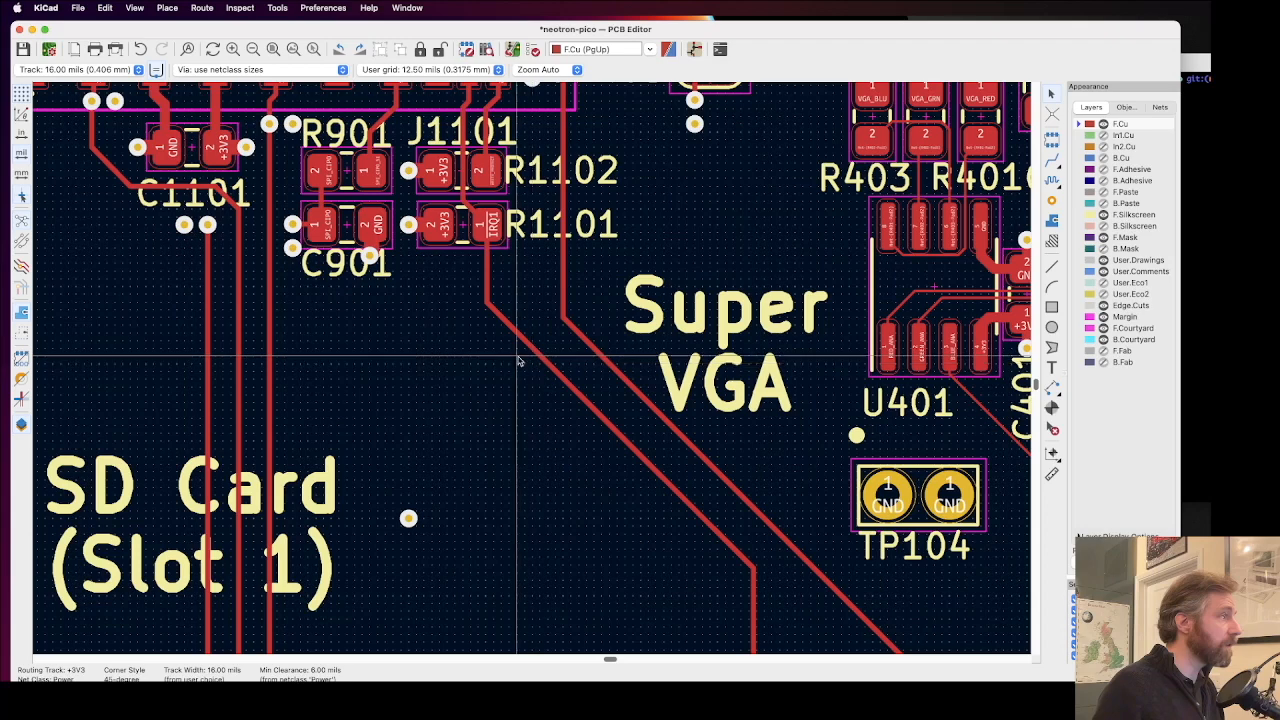
pyautogui.scroll(2, 532, 368)
pyautogui.scroll(3, 532, 368)
pyautogui.scroll(1, 532, 368)
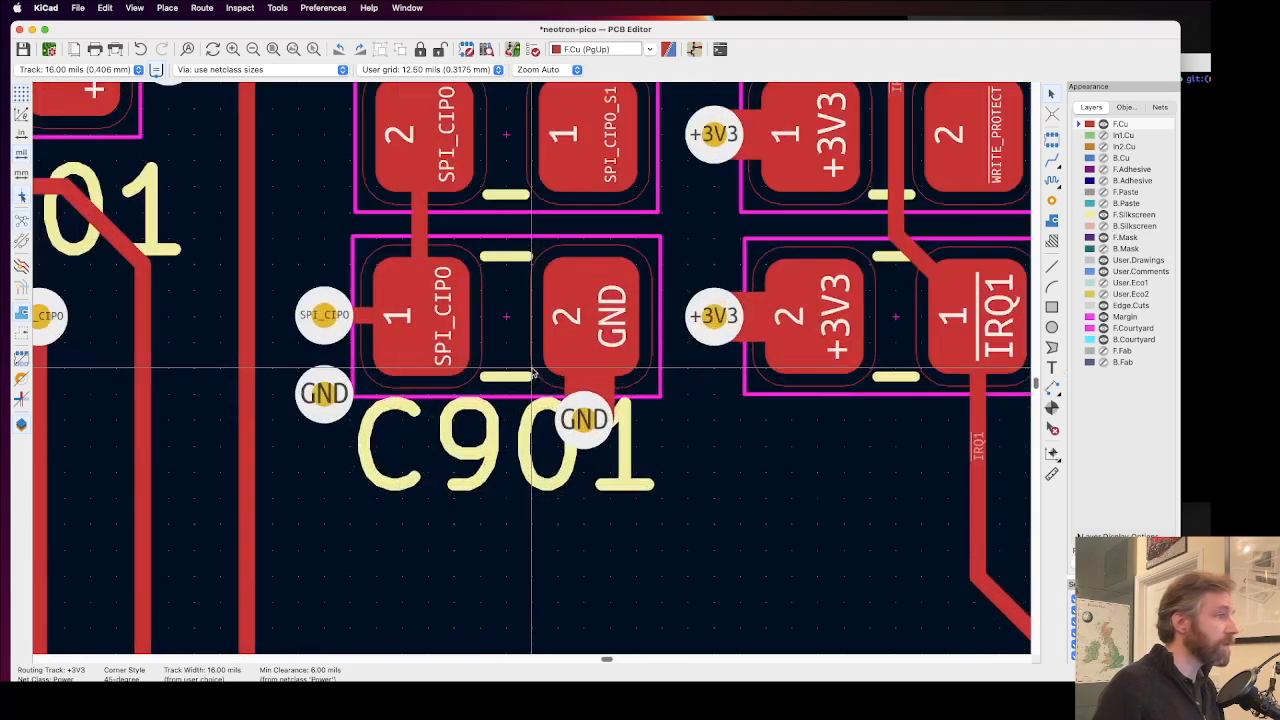
# Step: Move the C901 reference text down away from its capacitor and shift the overlapping GND via to the lower-right corner of pad 2
pyautogui.click(491, 450)
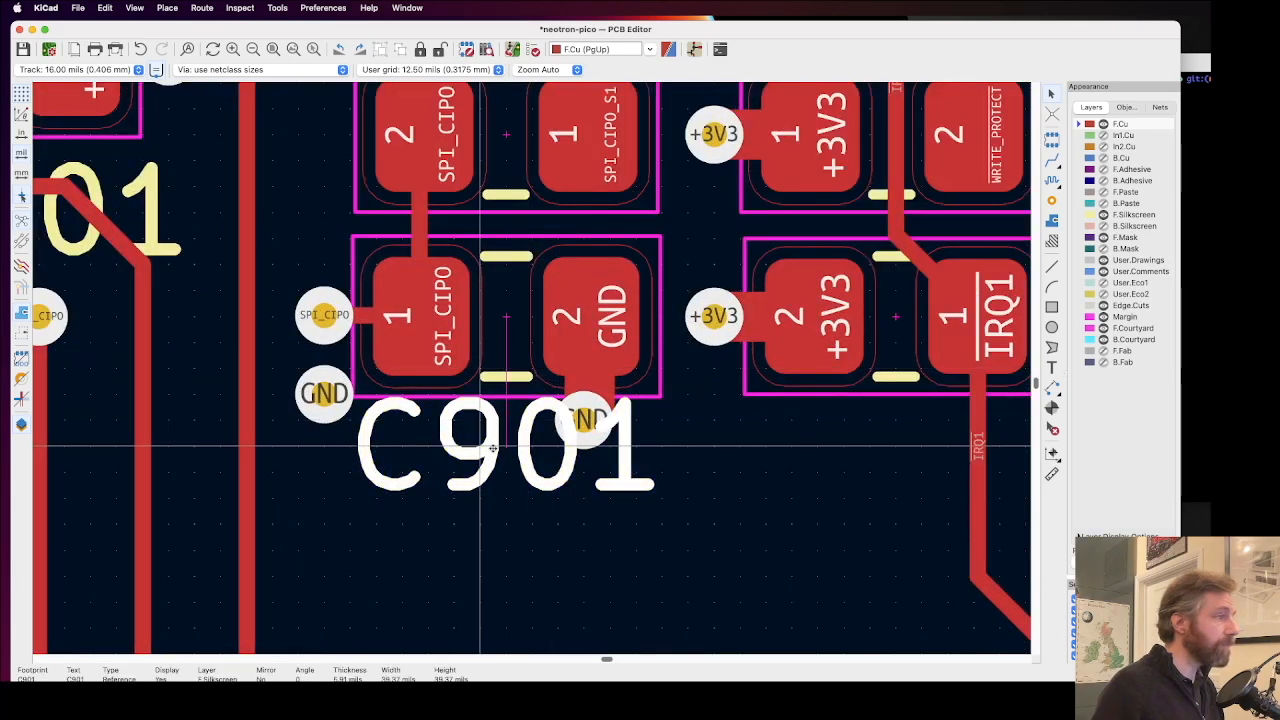
pyautogui.scroll(-1, 650, 250)
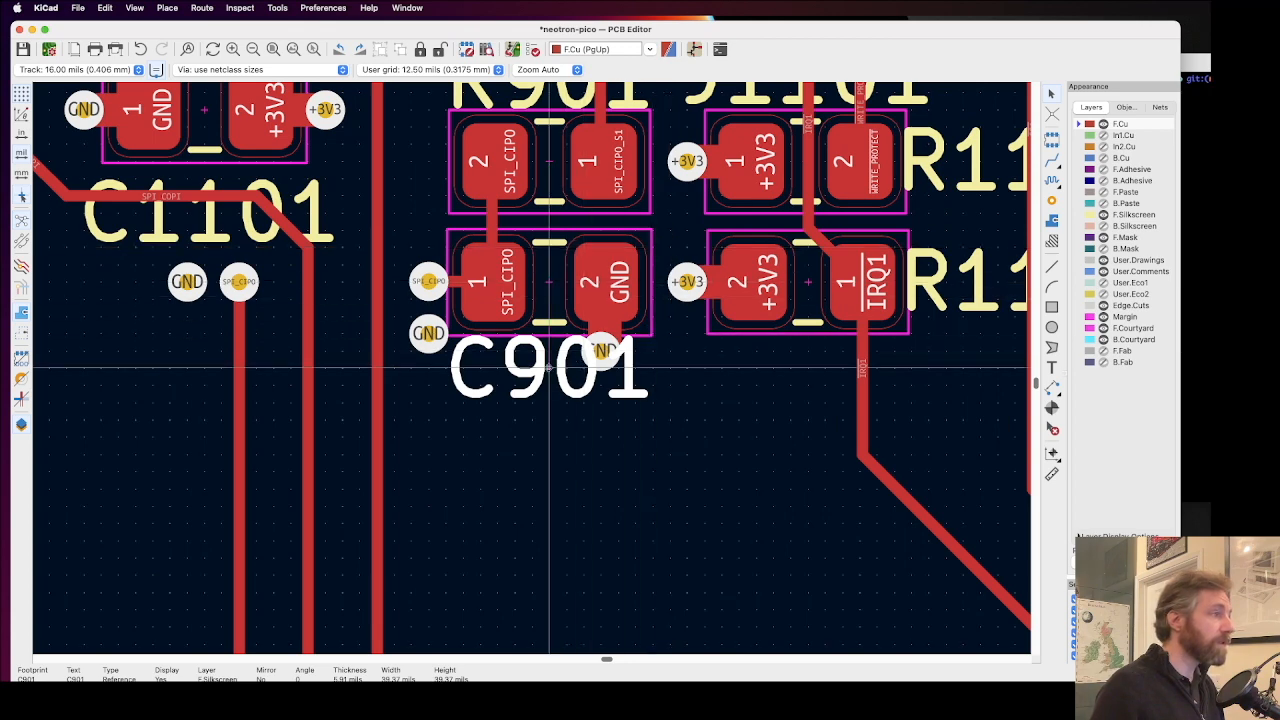
pyautogui.scroll(2, 601, 350)
pyautogui.click(531, 368)
pyautogui.moveTo(531, 367); pyautogui.dragTo(633, 334)
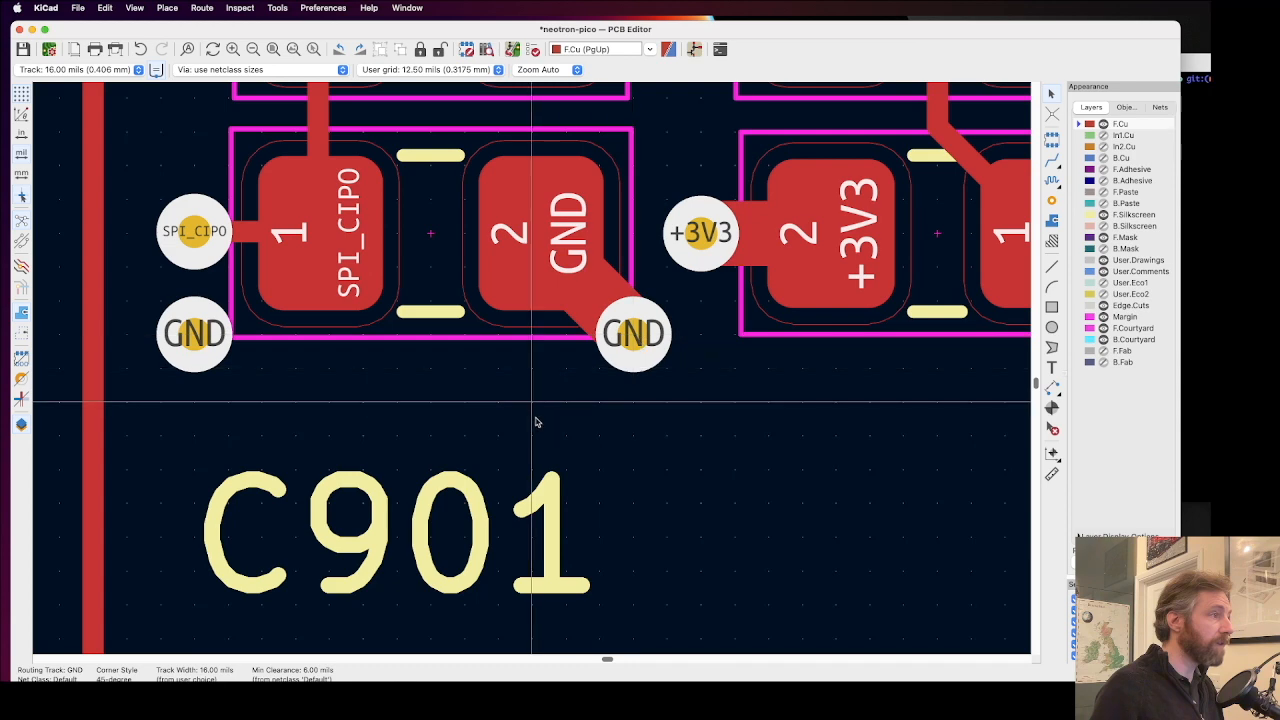
# Step: Reposition the C901 reference text directly below the capacitor's outline, clear of both GND vias
pyautogui.moveTo(465, 527); pyautogui.dragTo(429, 443)
pyautogui.click(646, 463)
pyautogui.scroll(1, 667, 271)
pyautogui.scroll(-3, 534, 371)
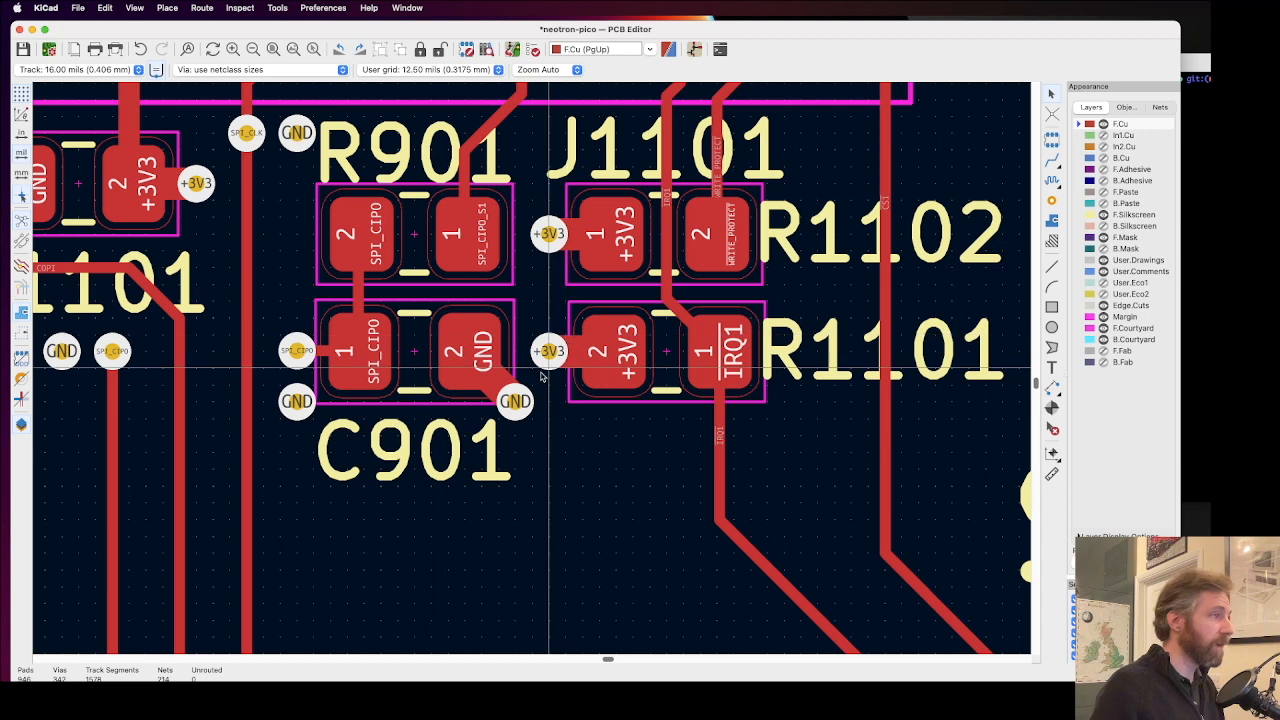
# Step: Reroute the +3V3 vias of R1101 and R1102 diagonally to their pads' upper-left corners, shifting the J1101 reference text right to make room
pyautogui.press('x')
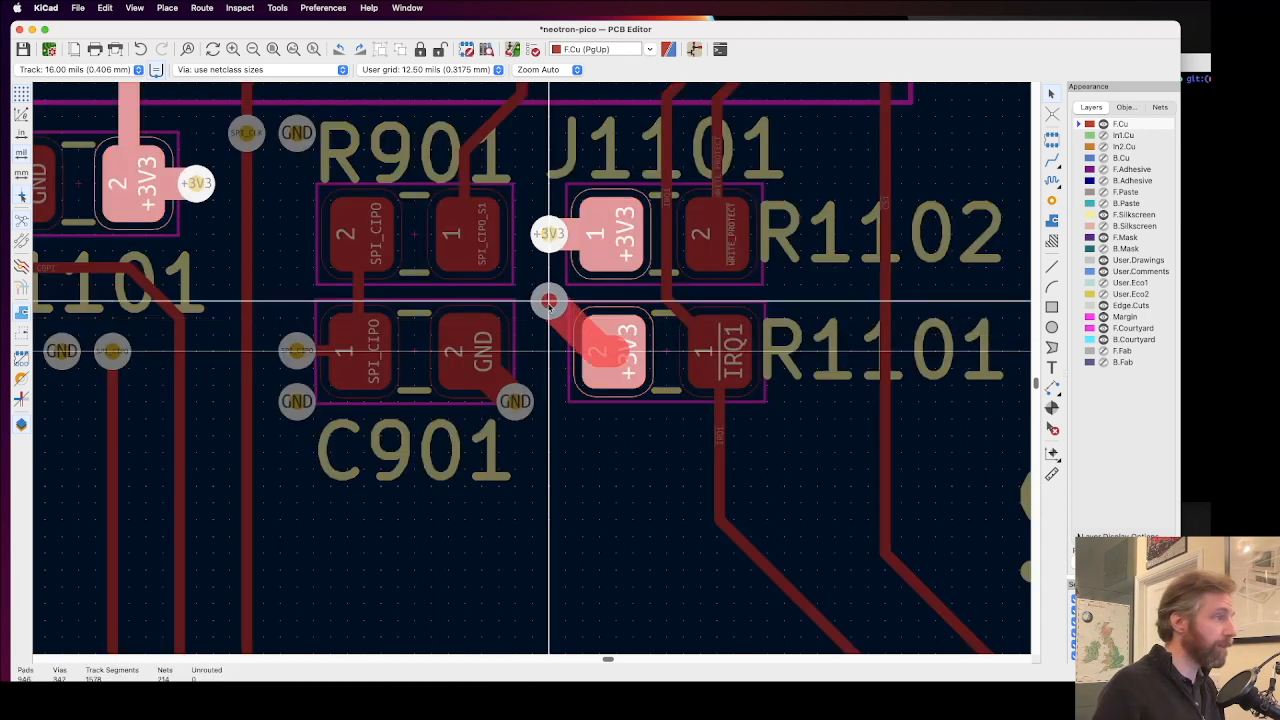
pyautogui.click(565, 302)
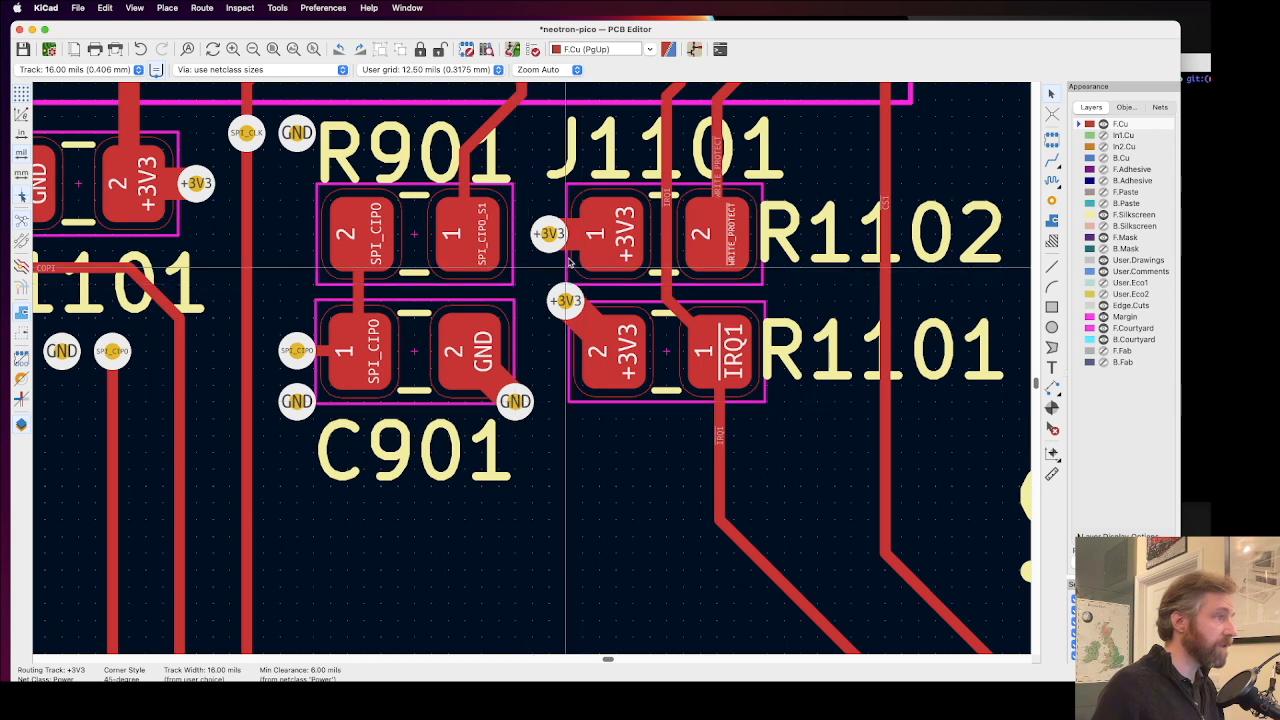
pyautogui.click(610, 147)
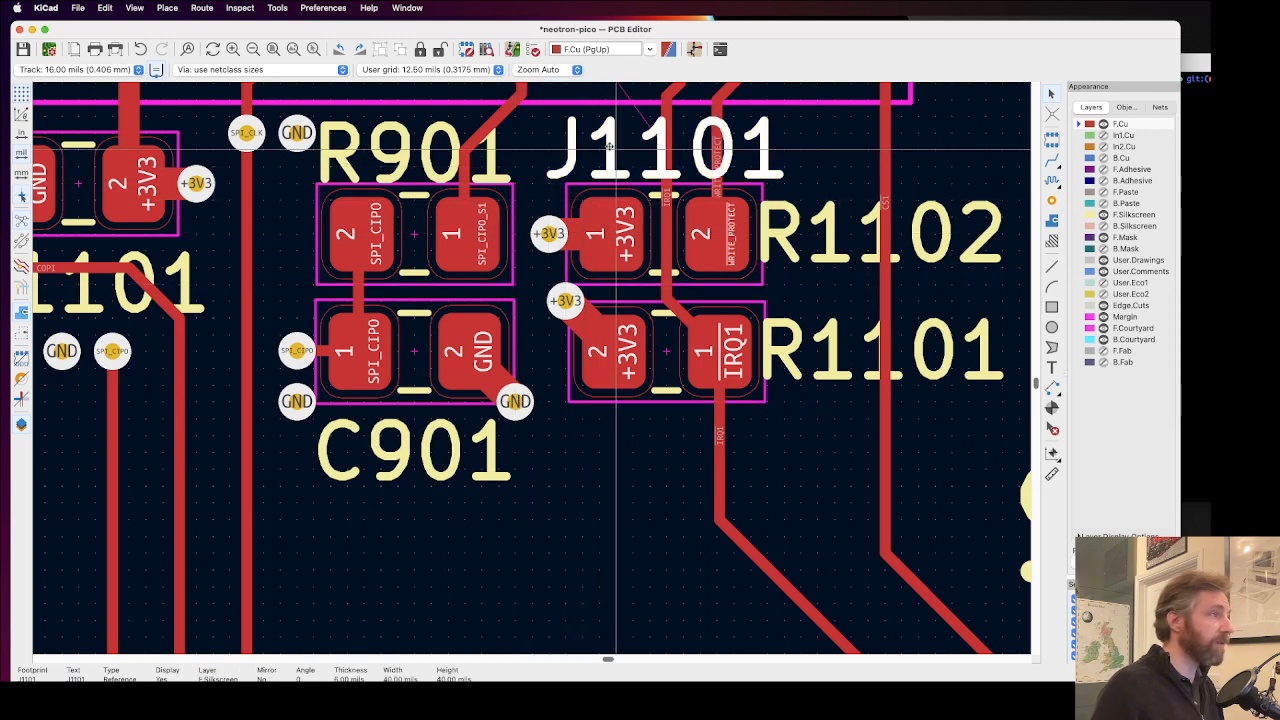
pyautogui.moveTo(610, 147); pyautogui.dragTo(712, 148)
pyautogui.moveTo(549, 234); pyautogui.dragTo(566, 184)
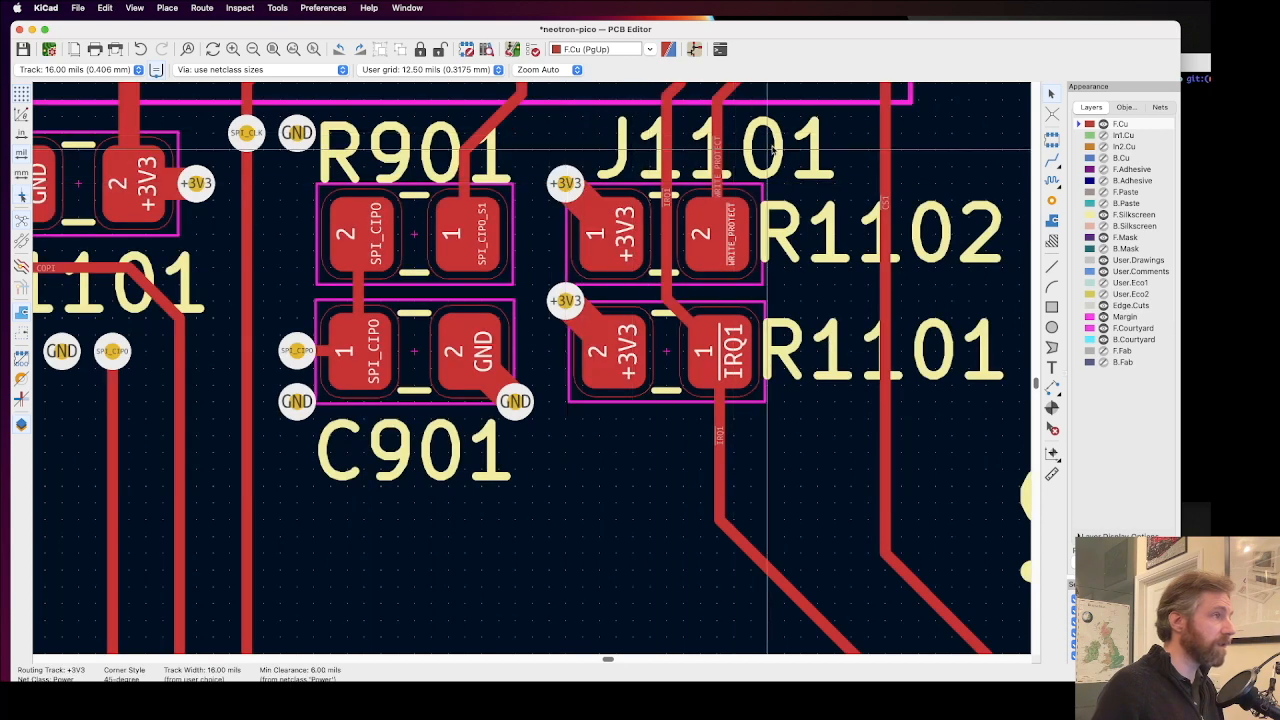
# Step: Place the J1101 reference text right of the WRITE_PROTECT track, above R1102 and just below the SD card connector's lower-right corner
pyautogui.scroll(-5, 531, 370)
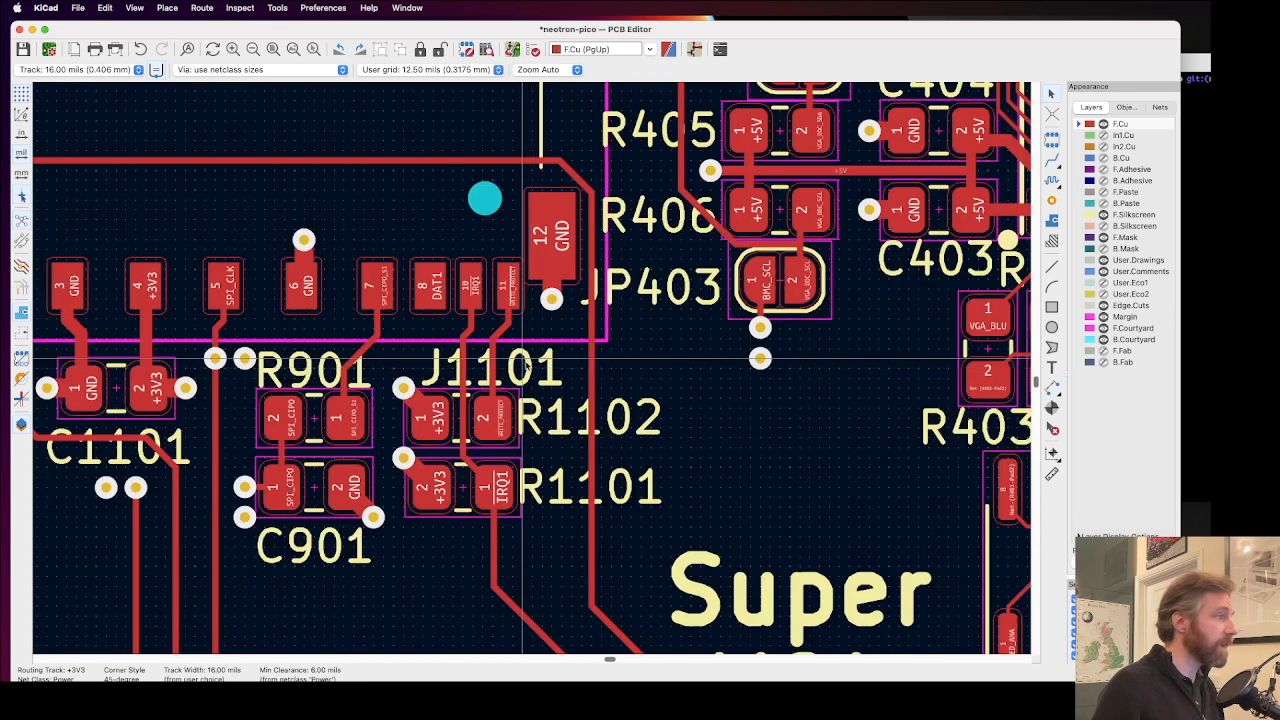
pyautogui.click(531, 367)
pyautogui.moveTo(531, 367); pyautogui.dragTo(600, 358)
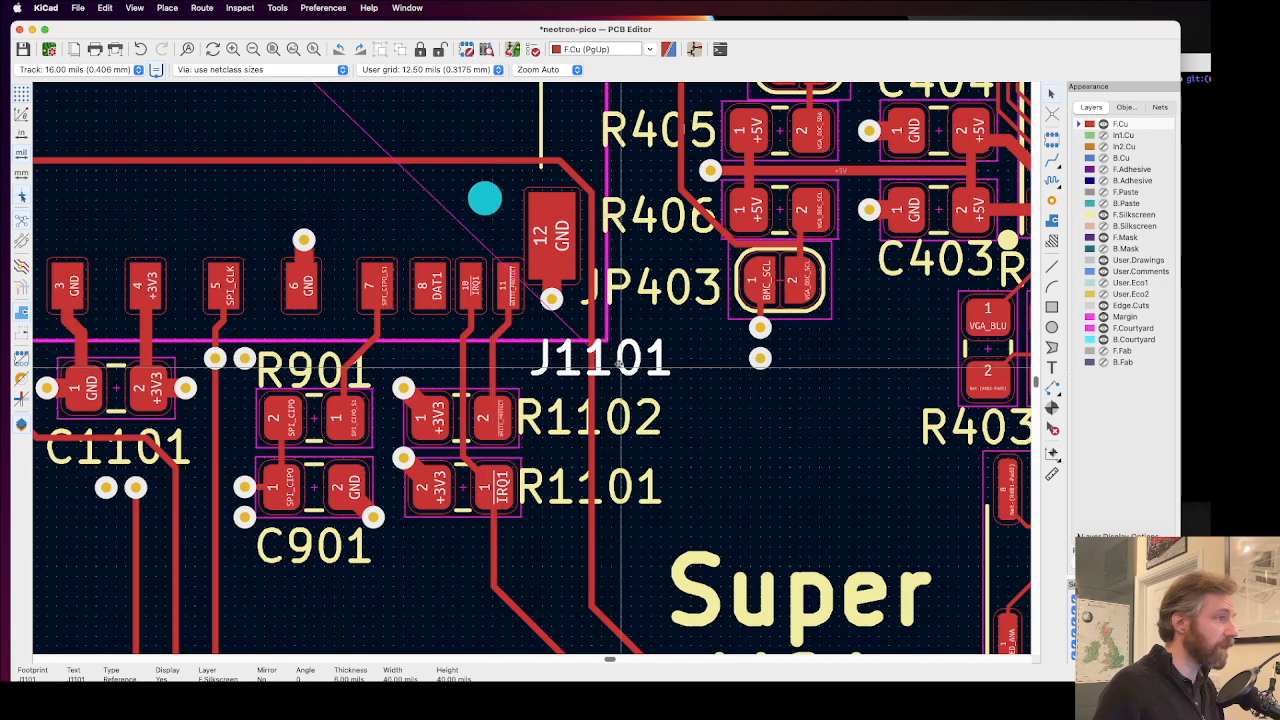
pyautogui.moveTo(617, 361); pyautogui.dragTo(584, 352)
pyautogui.click(617, 388)
pyautogui.scroll(-4, 620, 388)
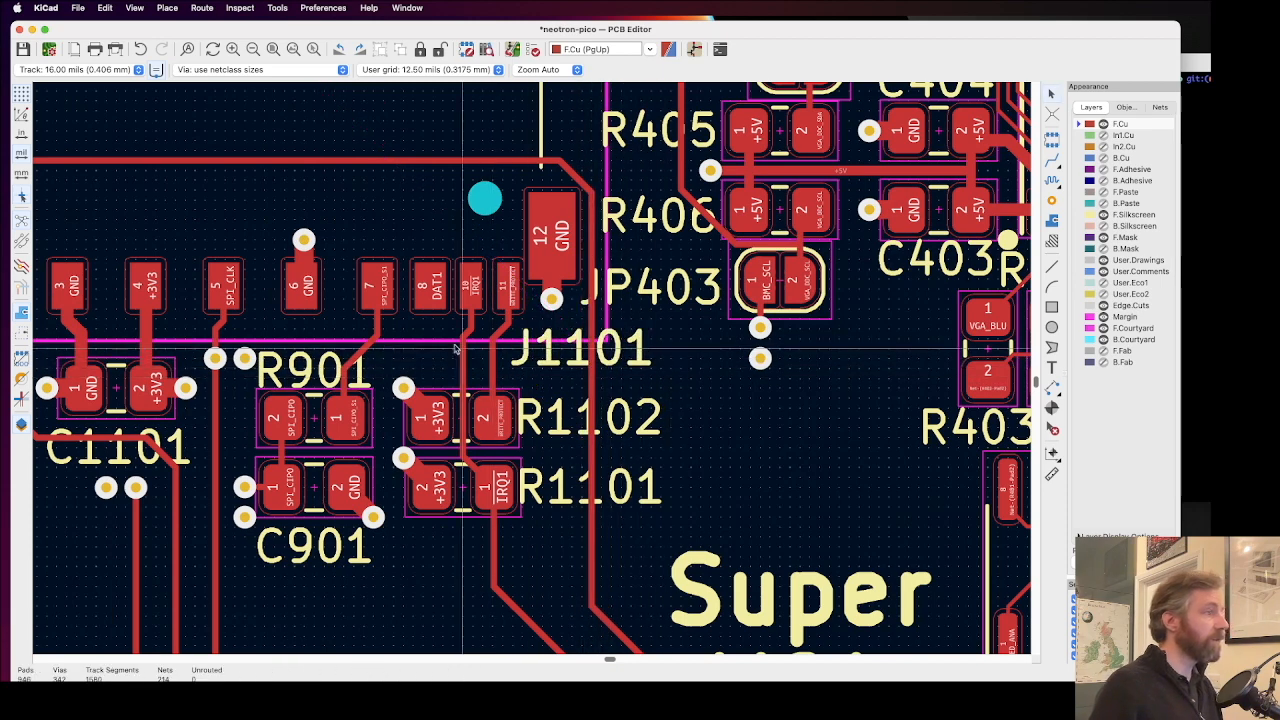
# Step: Examine the vias around C901, R901 and C1101, temporarily showing the B.Cu layer to trace the back copper connections
pyautogui.scroll(3, 532, 368)
pyautogui.scroll(3, 532, 368)
pyautogui.scroll(-2, 442, 407)
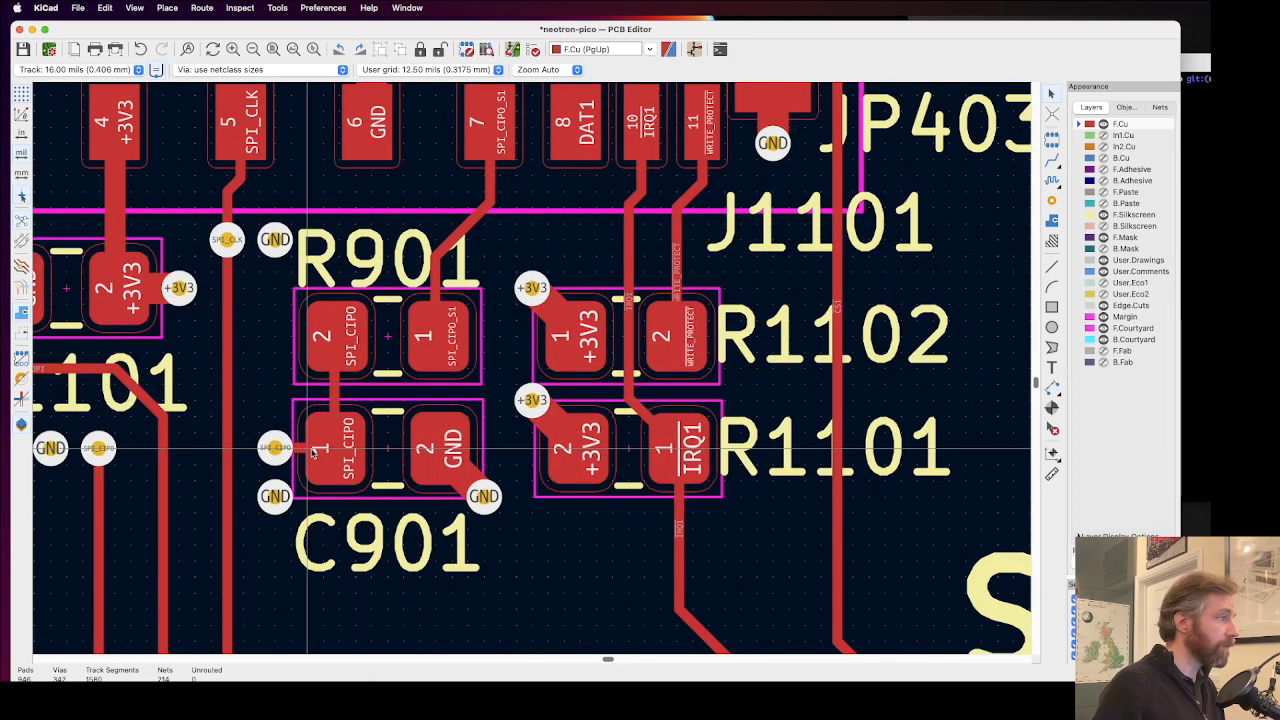
pyautogui.scroll(-1, 242, 442)
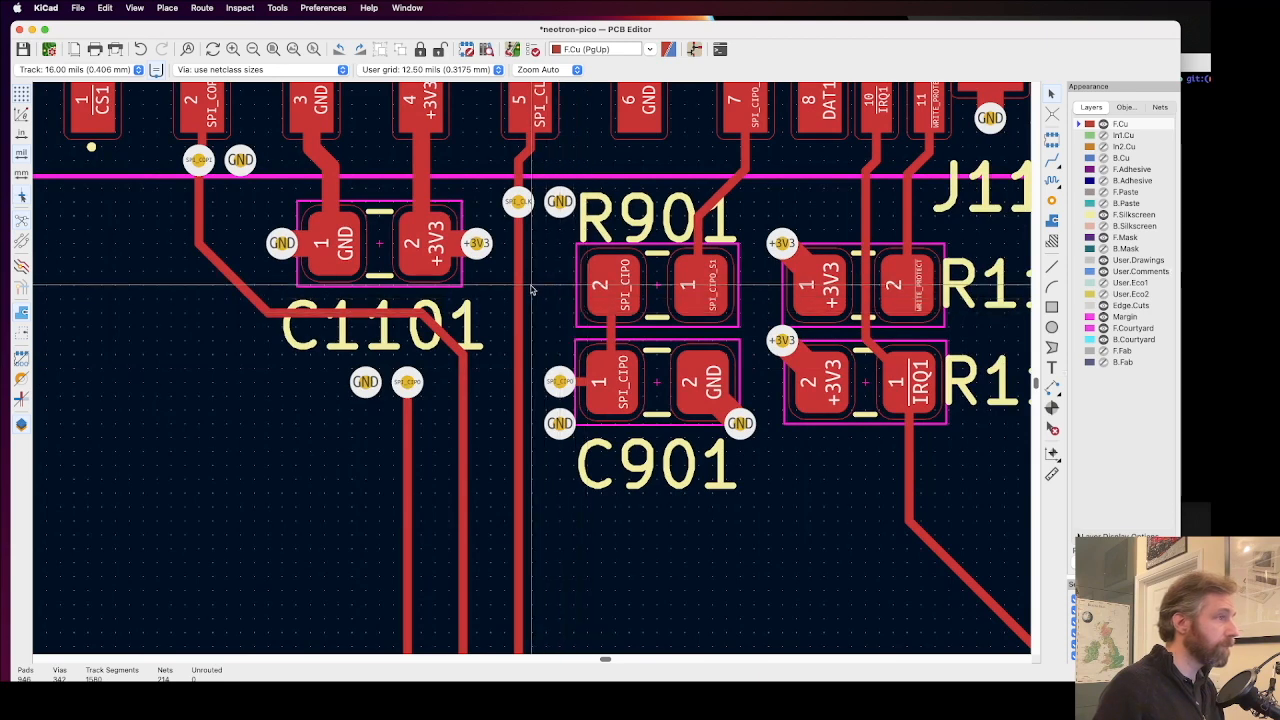
pyautogui.scroll(1, 535, 305)
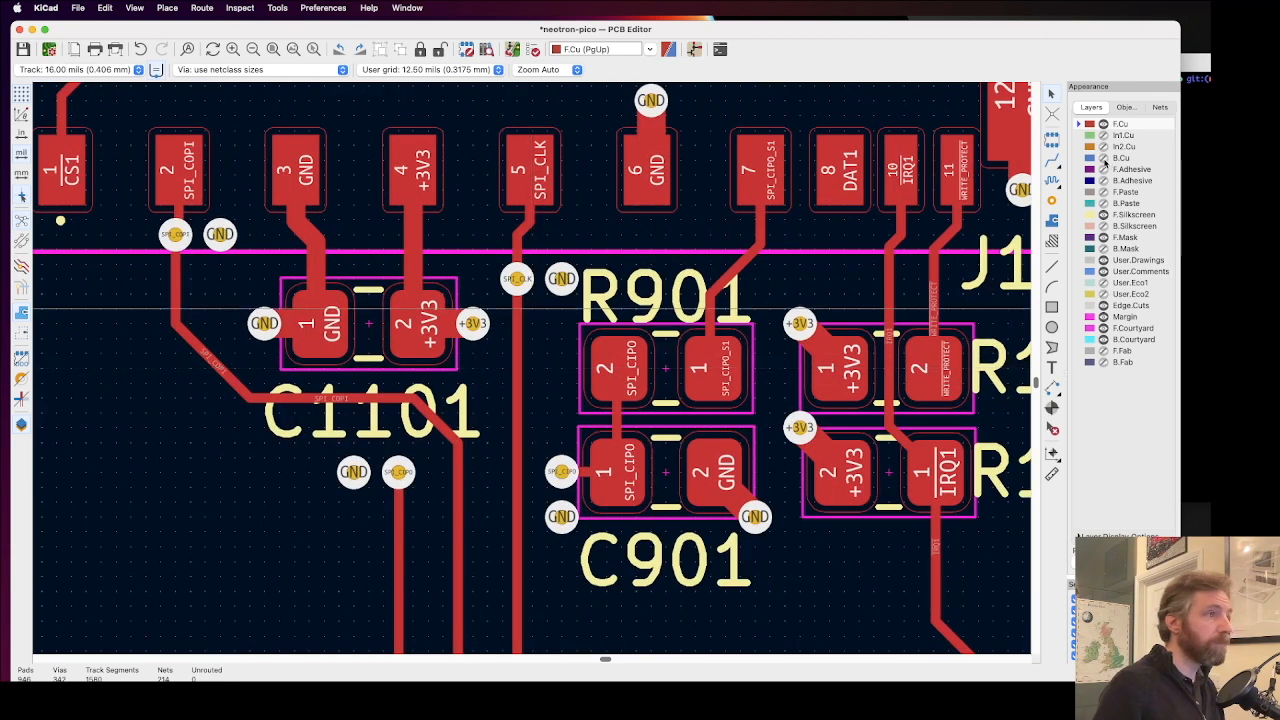
pyautogui.click(1103, 158)
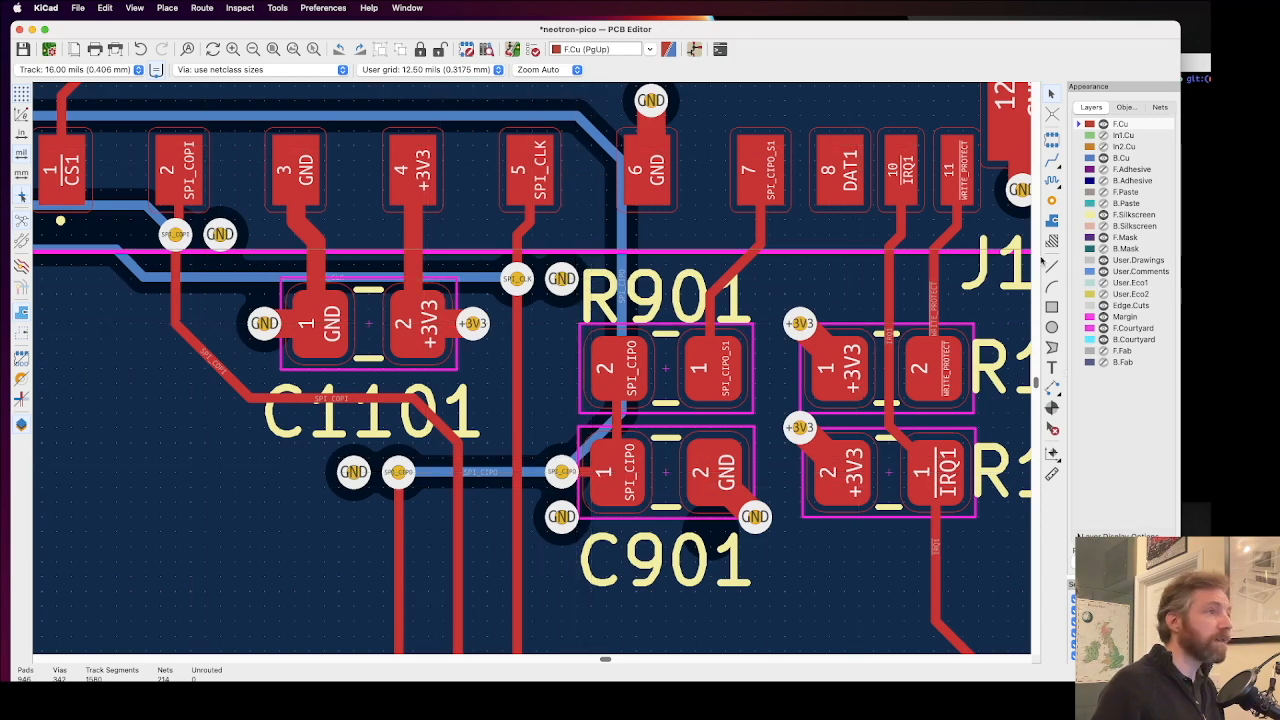
pyautogui.click(1103, 159)
# Step: Inspect the VGA connector area and the parts around U402 and U401 for vias clashing with silkscreen text
pyautogui.scroll(-5, 889, 322)
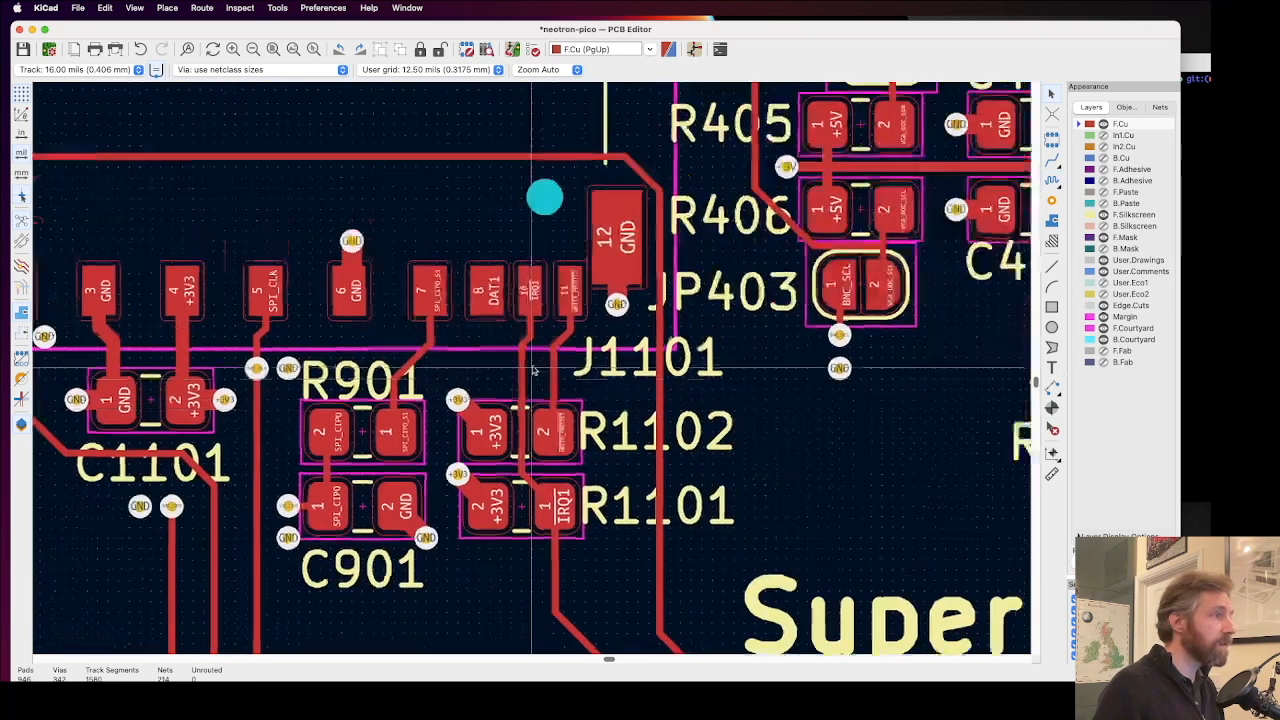
pyautogui.scroll(-1, 704, 226)
pyautogui.scroll(-1, 588, 329)
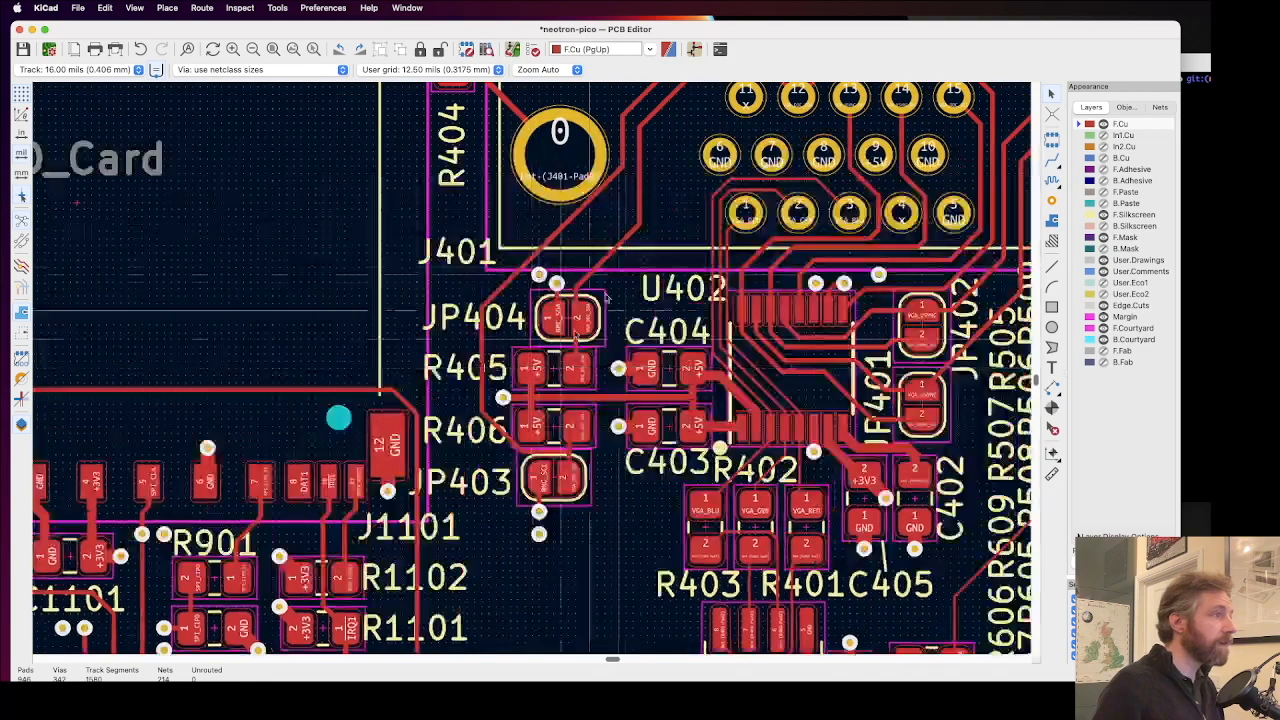
pyautogui.scroll(1, 612, 326)
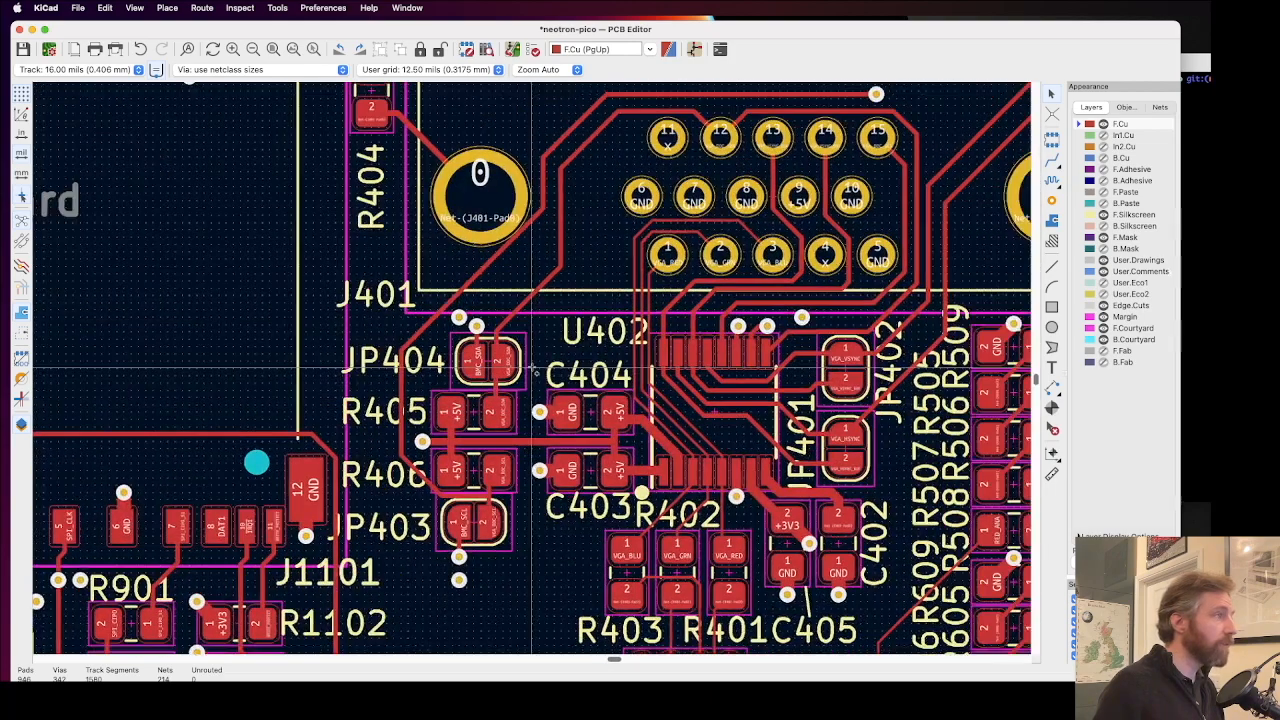
pyautogui.scroll(-2, 536, 362)
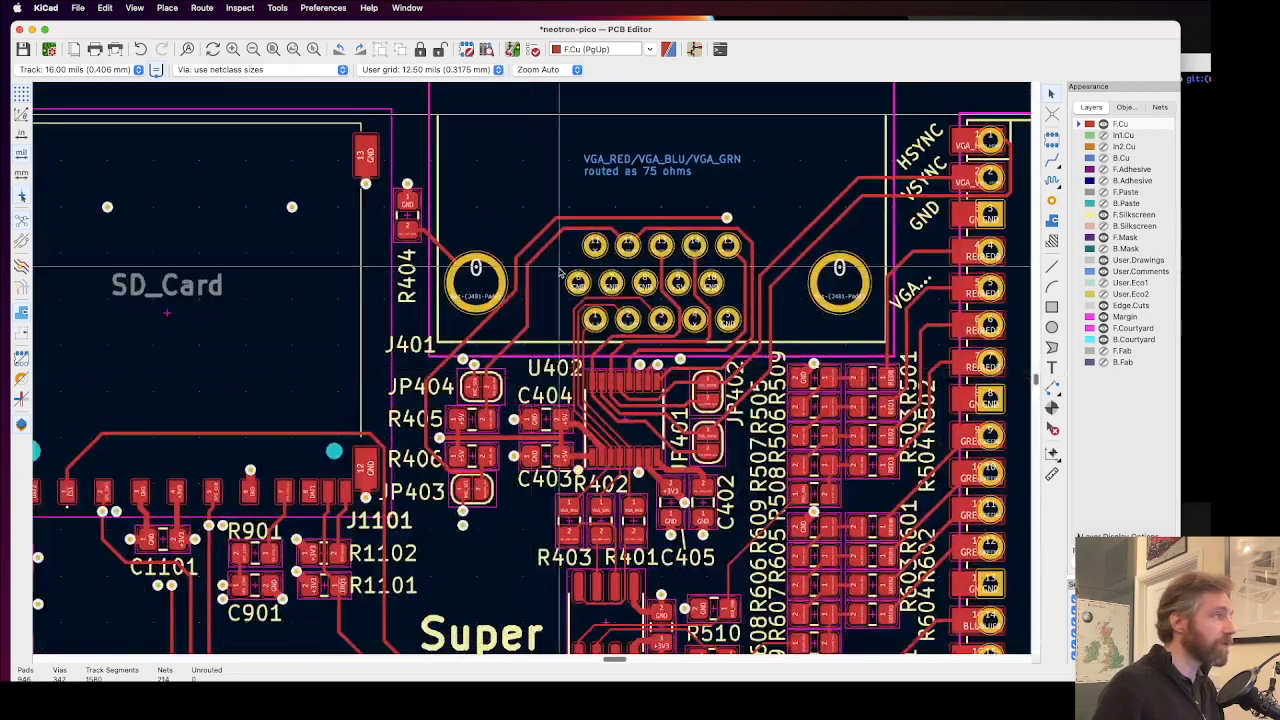
pyautogui.scroll(-3, 776, 378)
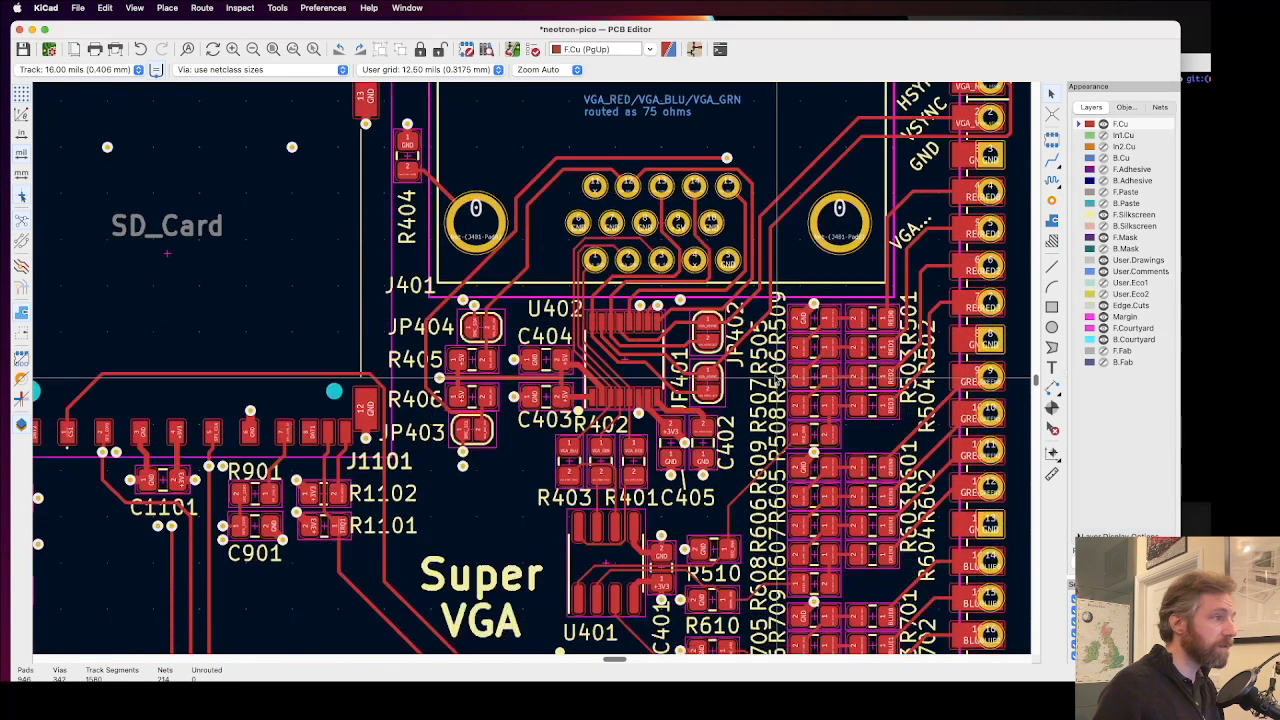
pyautogui.scroll(-2, 776, 378)
# Step: Examine the GND via overlapping R609's silkscreen line in the VGA DAC resistor block
pyautogui.scroll(3, 817, 327)
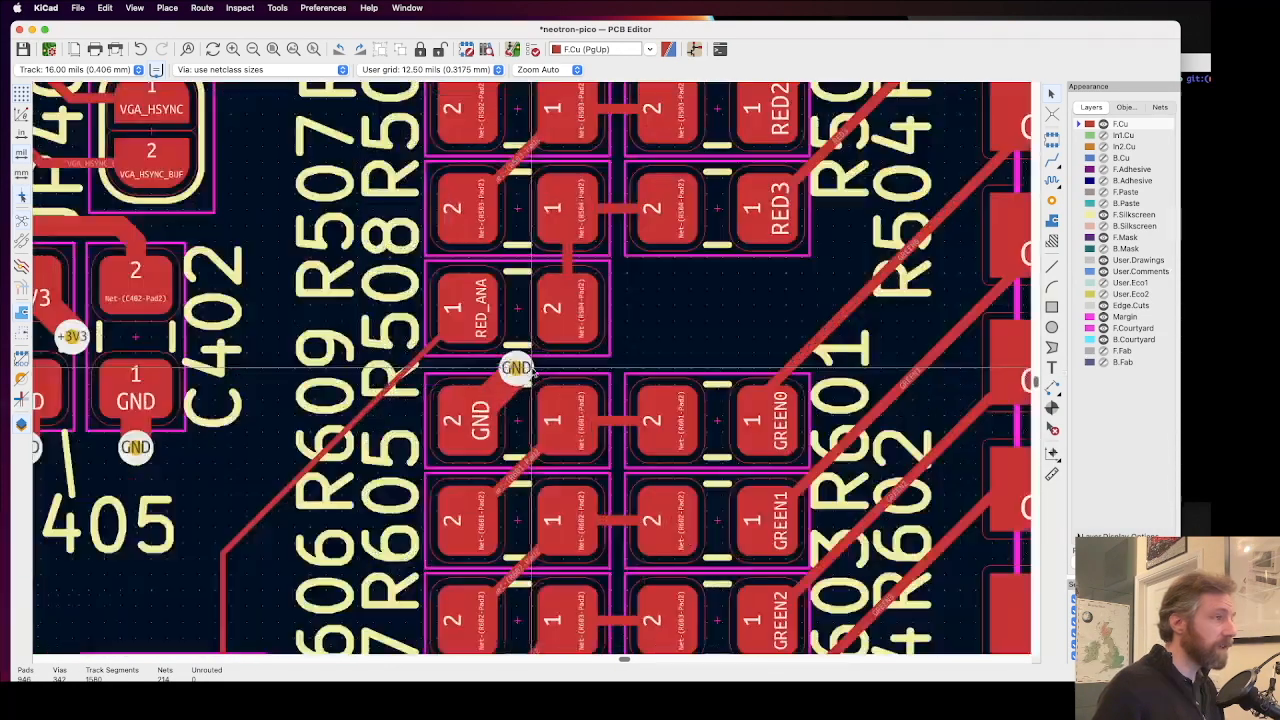
pyautogui.scroll(3, 518, 372)
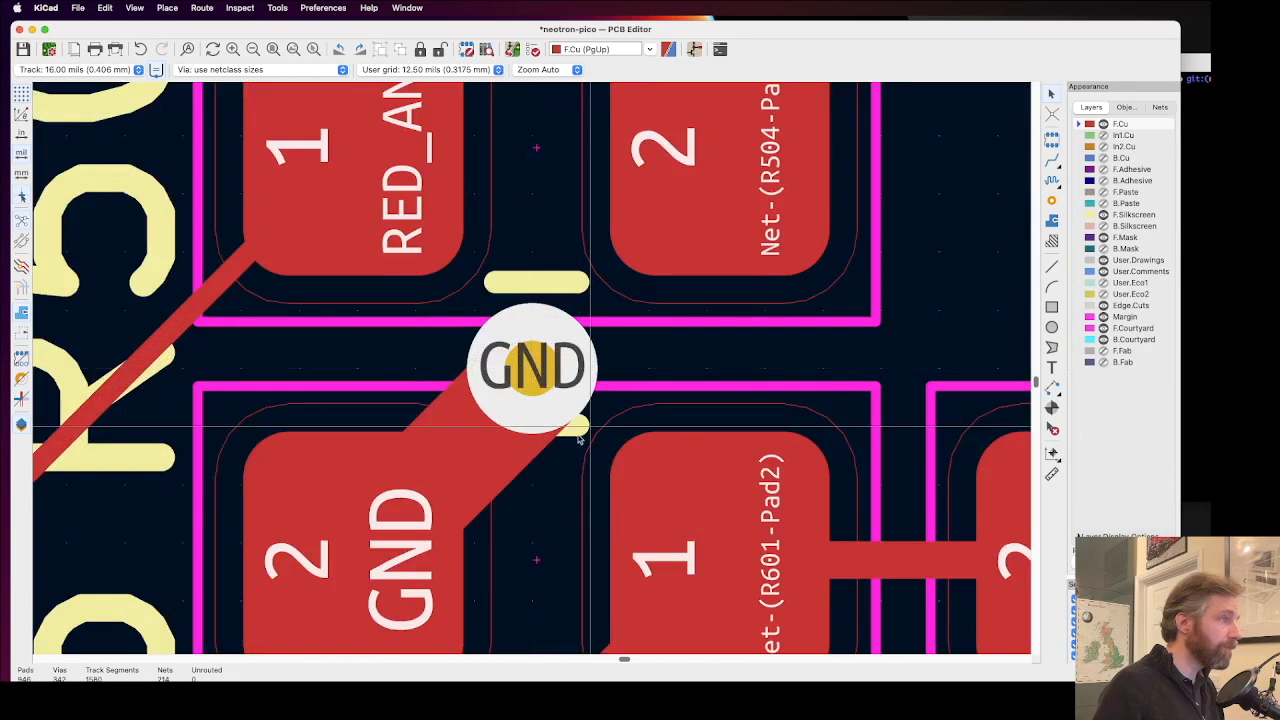
pyautogui.click(573, 427)
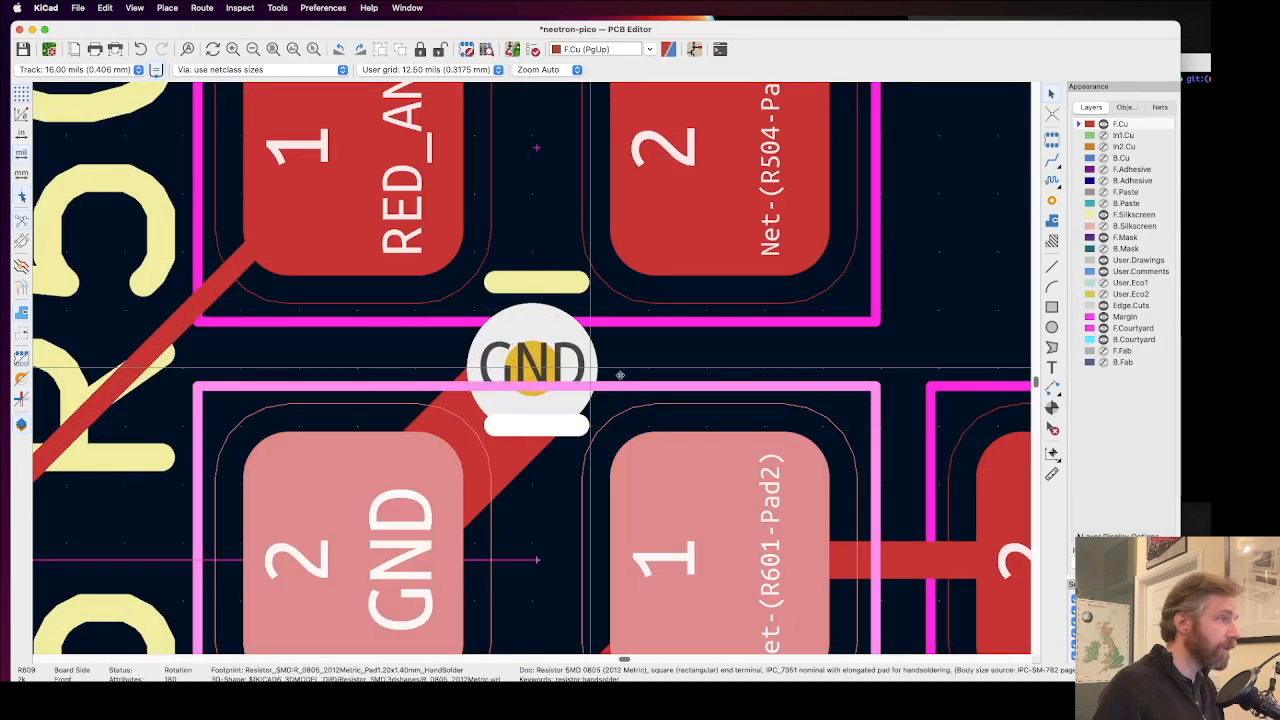
pyautogui.press('Escape')
pyautogui.scroll(-5, 616, 350)
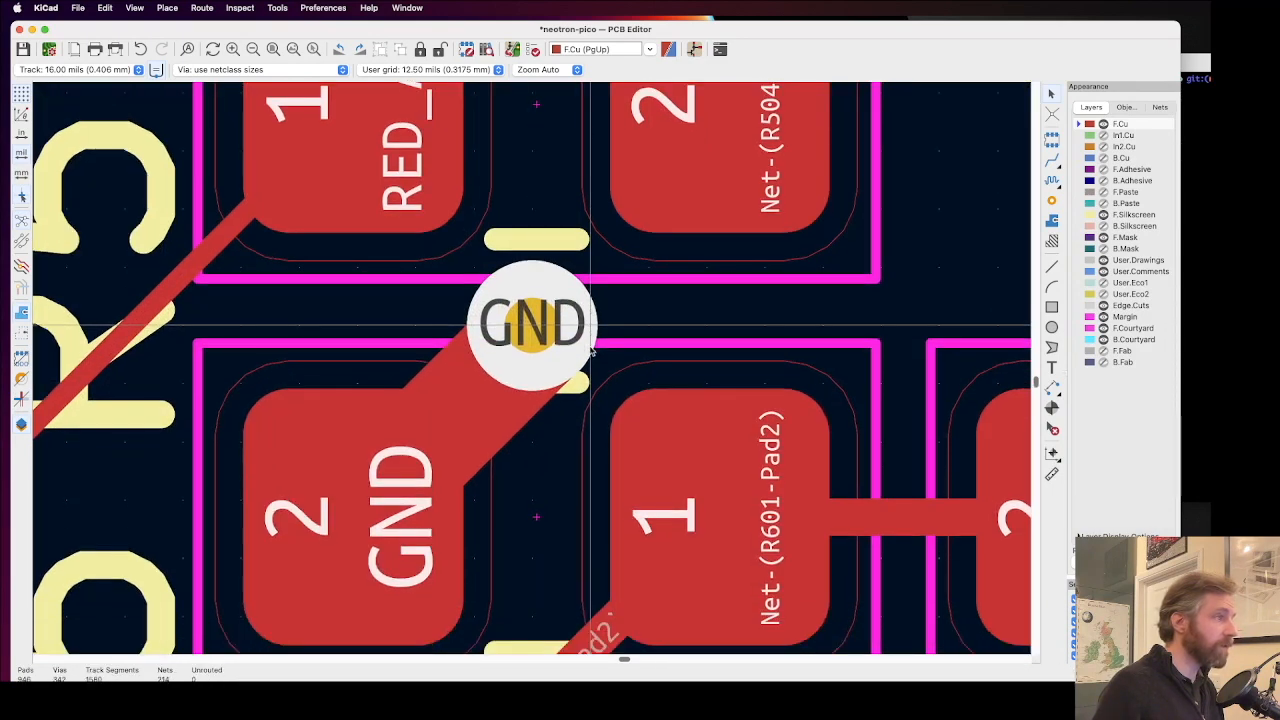
# Step: Inspect the lower VGA DAC resistors, TP104, R201, R202 and the area above J906 for via and silkscreen clashes
pyautogui.scroll(-5, 530, 370)
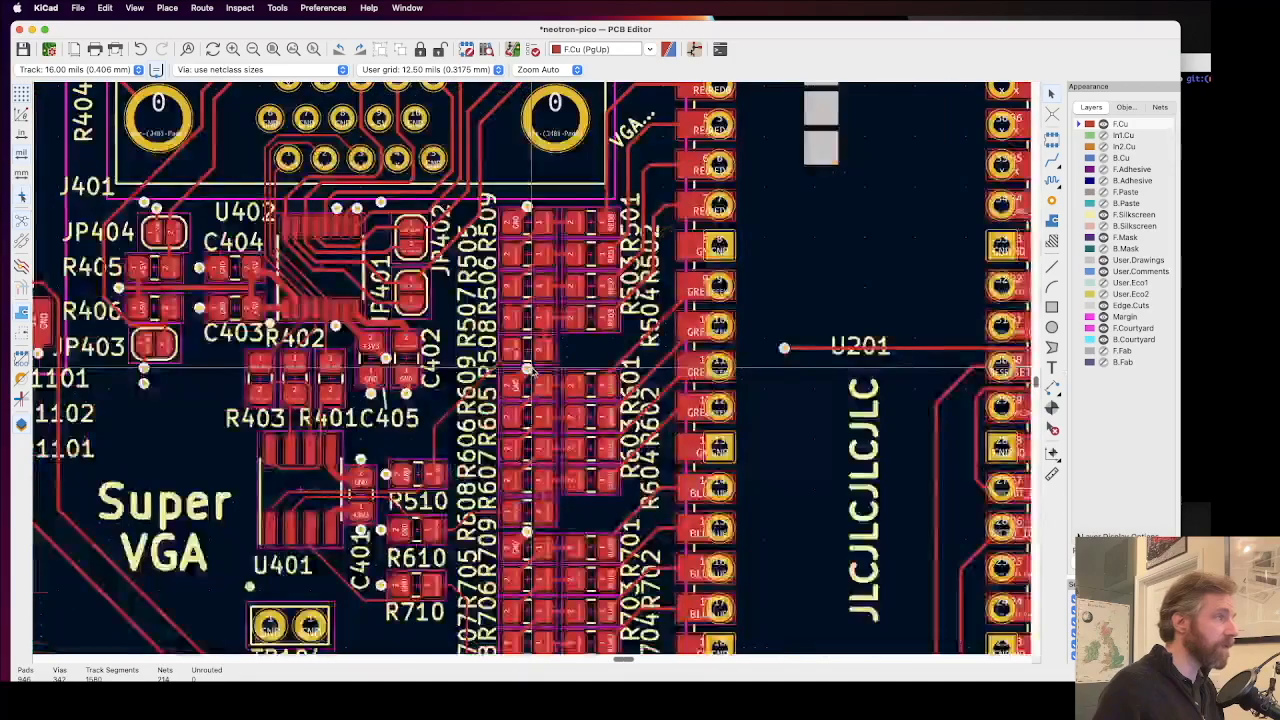
pyautogui.scroll(2, 527, 425)
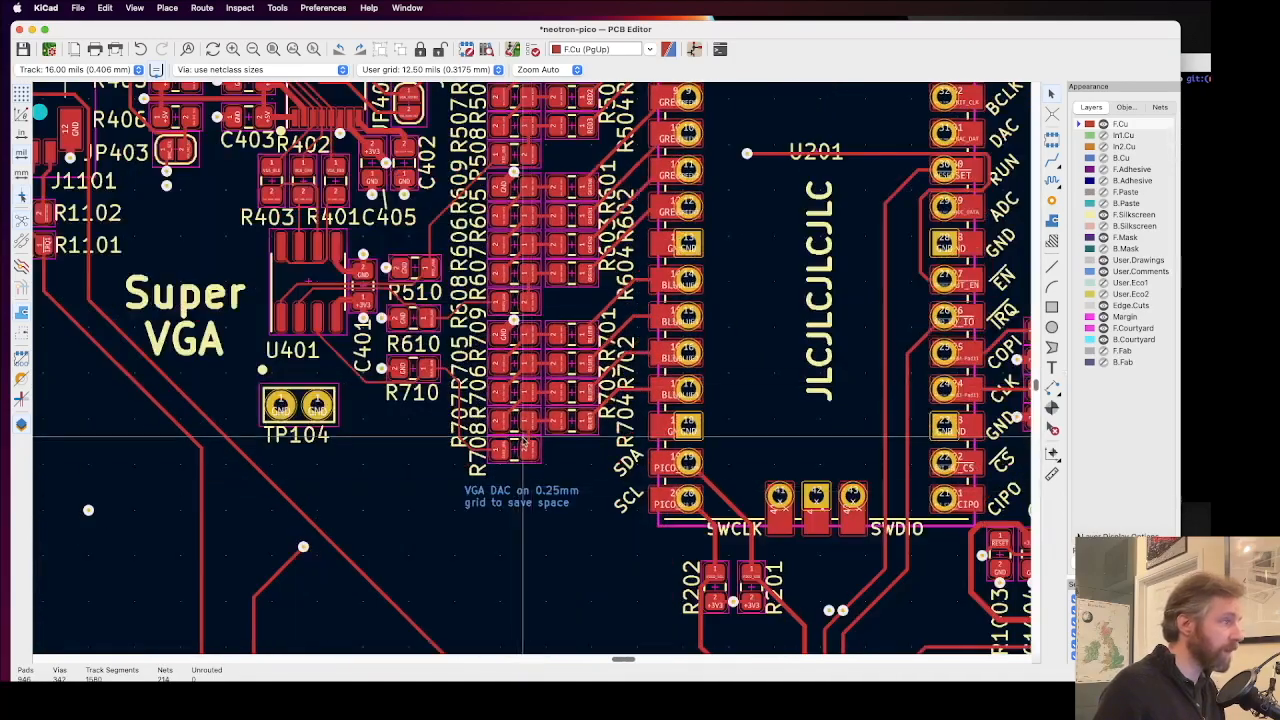
pyautogui.scroll(-2, 413, 378)
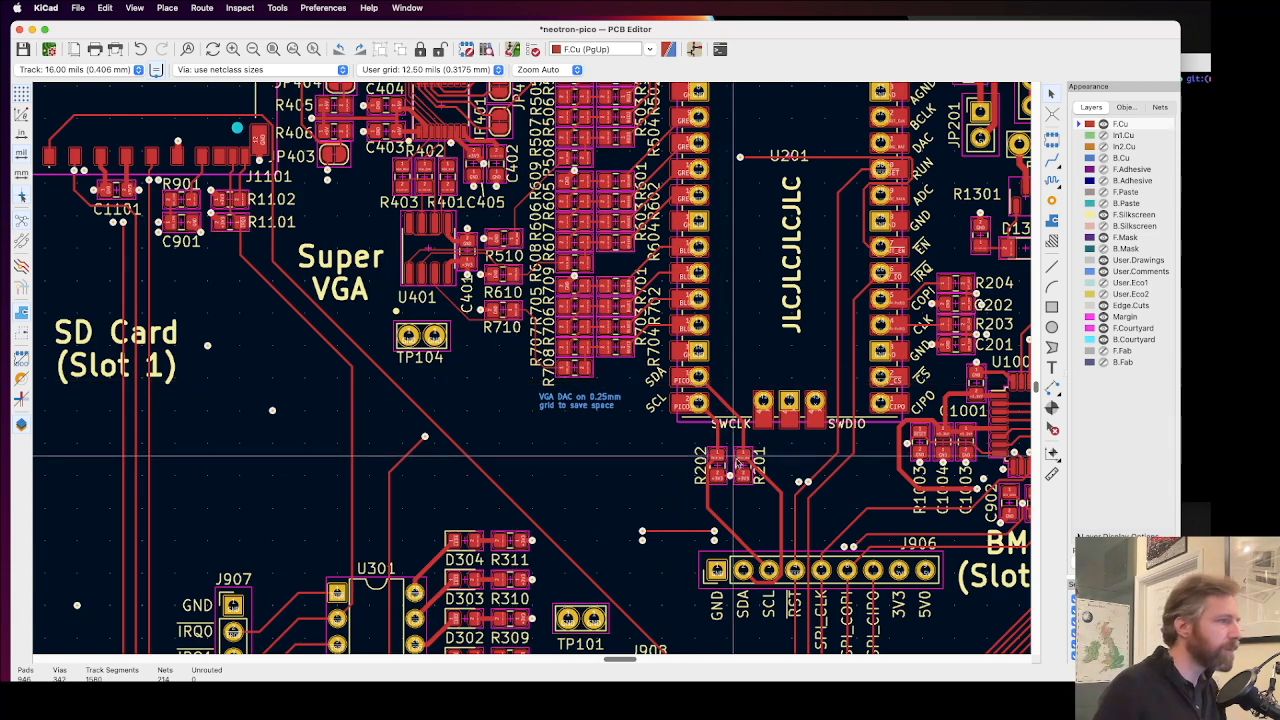
pyautogui.scroll(5, 741, 467)
pyautogui.scroll(-5, 518, 336)
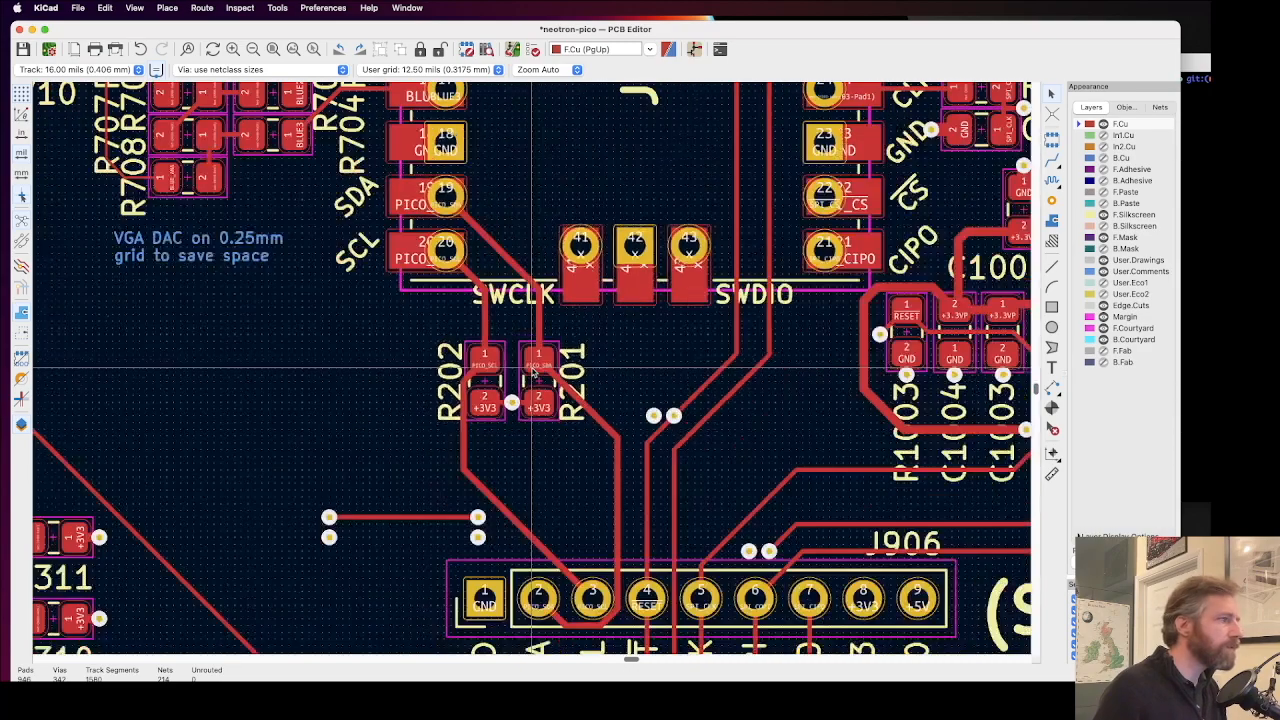
pyautogui.scroll(-3, 533, 370)
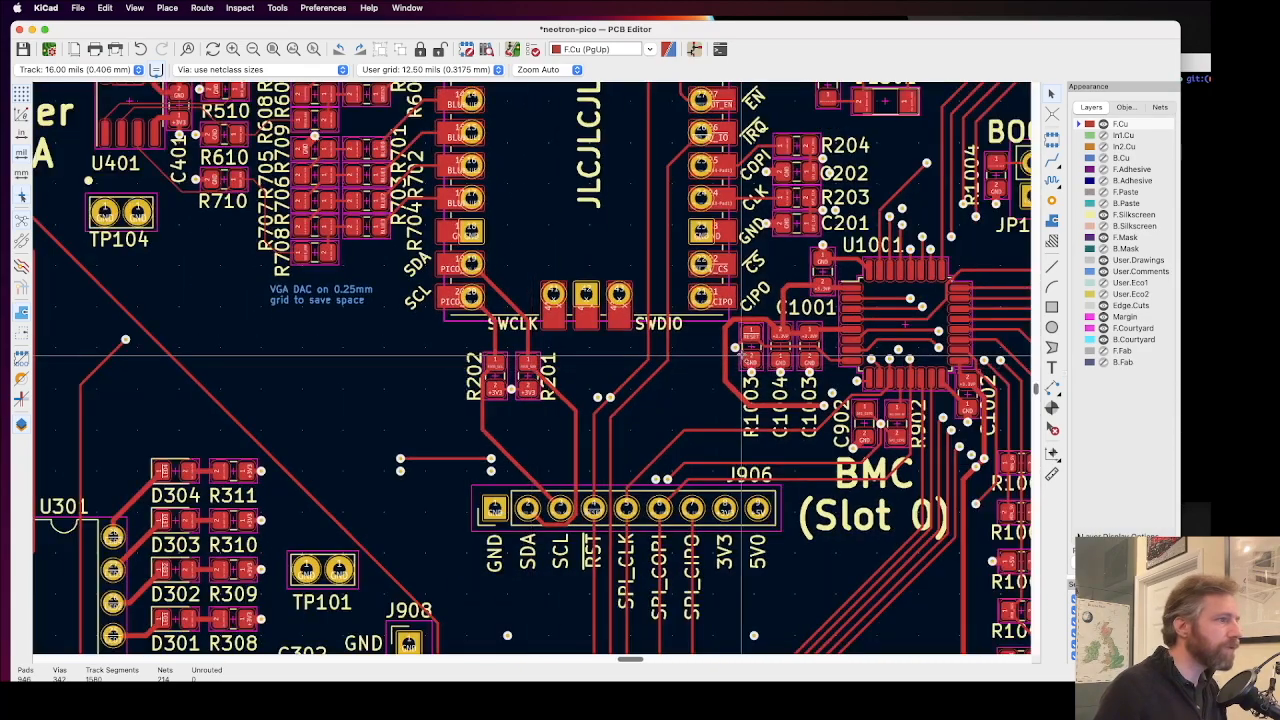
# Step: Examine the vias and reference texts around U1001 and the BMC (Slot 0) label, including C1003, C1004, C902 and R902
pyautogui.scroll(4, 800, 360)
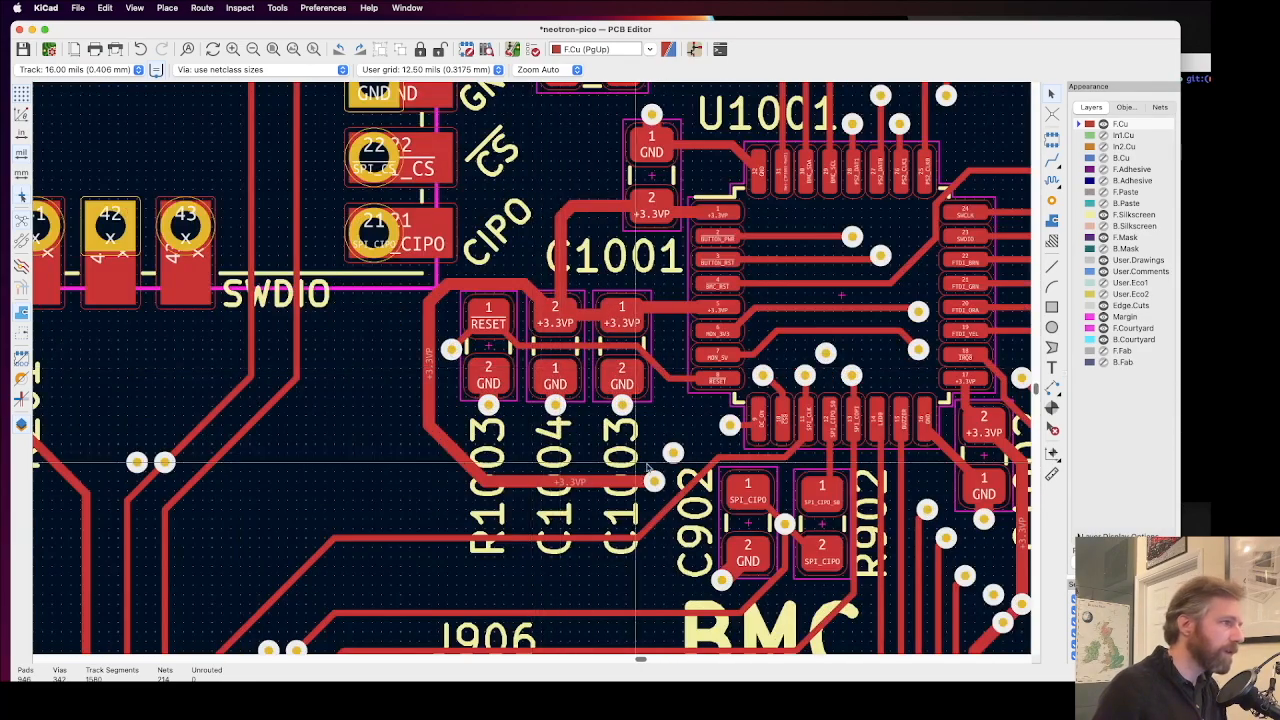
pyautogui.scroll(2, 749, 331)
pyautogui.scroll(-1, 533, 371)
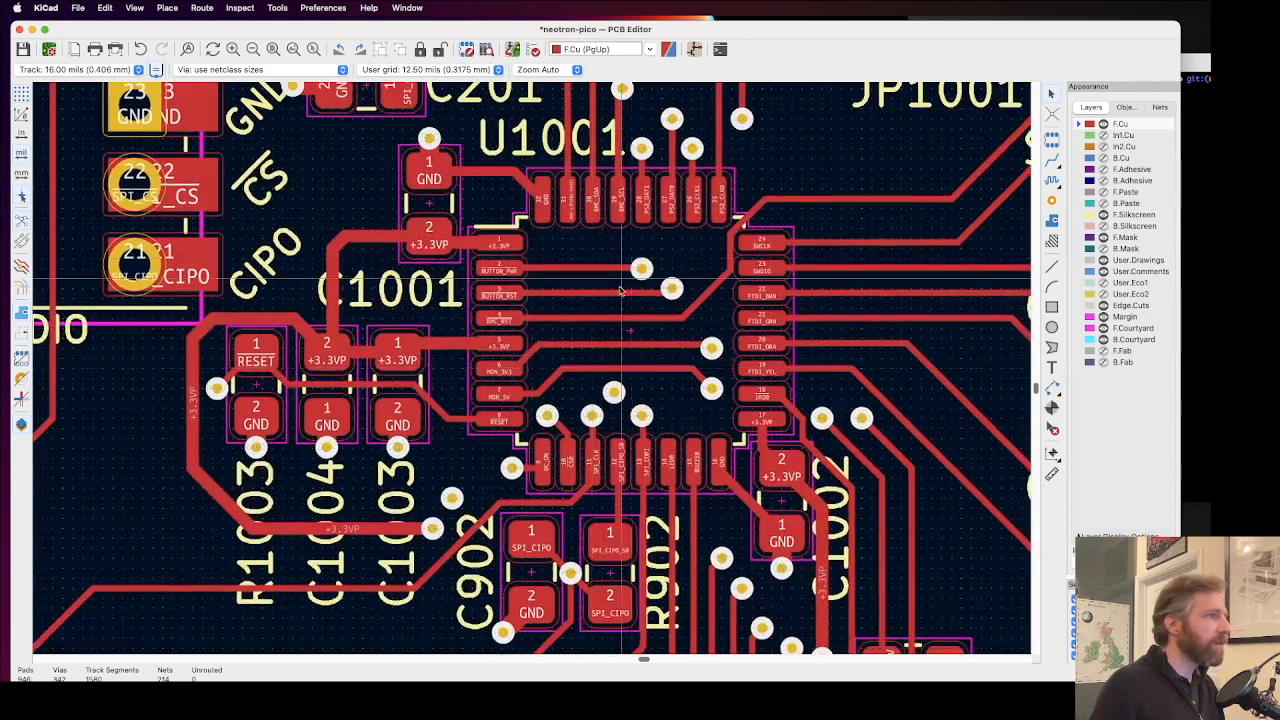
pyautogui.scroll(-1, 620, 292)
pyautogui.scroll(-2, 570, 306)
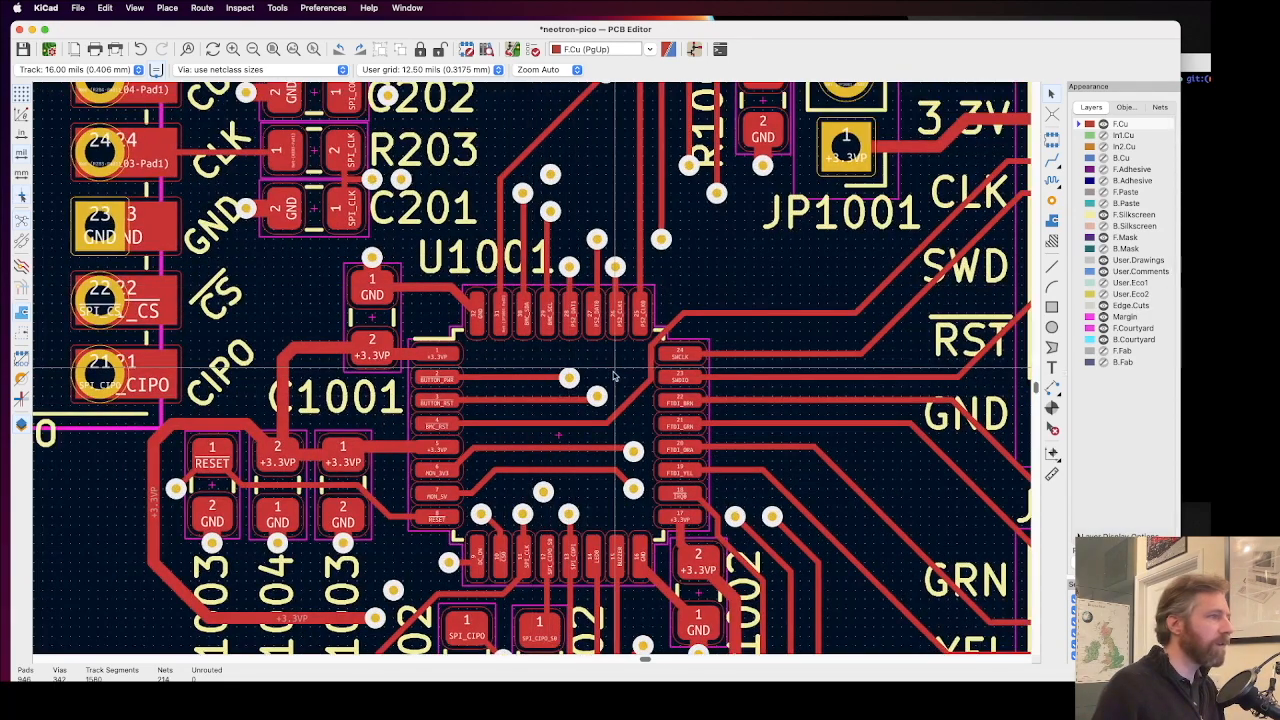
pyautogui.scroll(2, 537, 418)
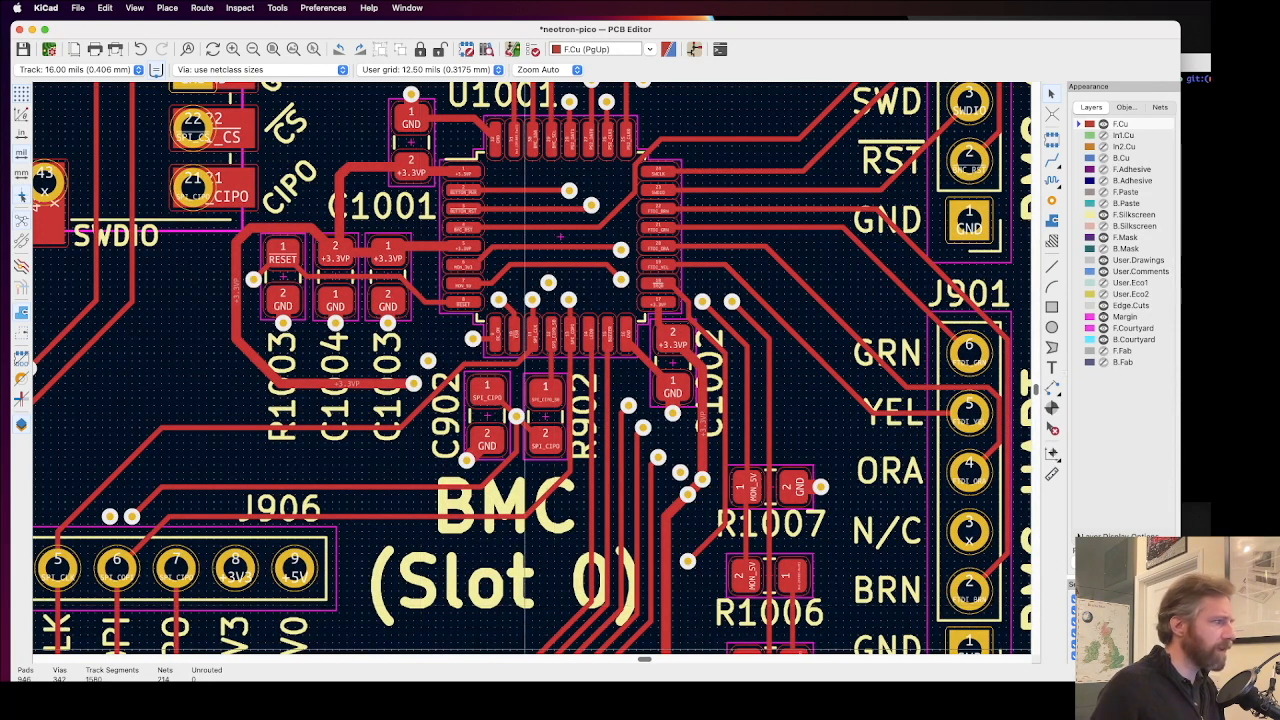
# Step: Switch to Firefox to recheck which labels GitHub issue #145 names, and return to the KiCad PCB Editor
pyautogui.press('super+Tab')
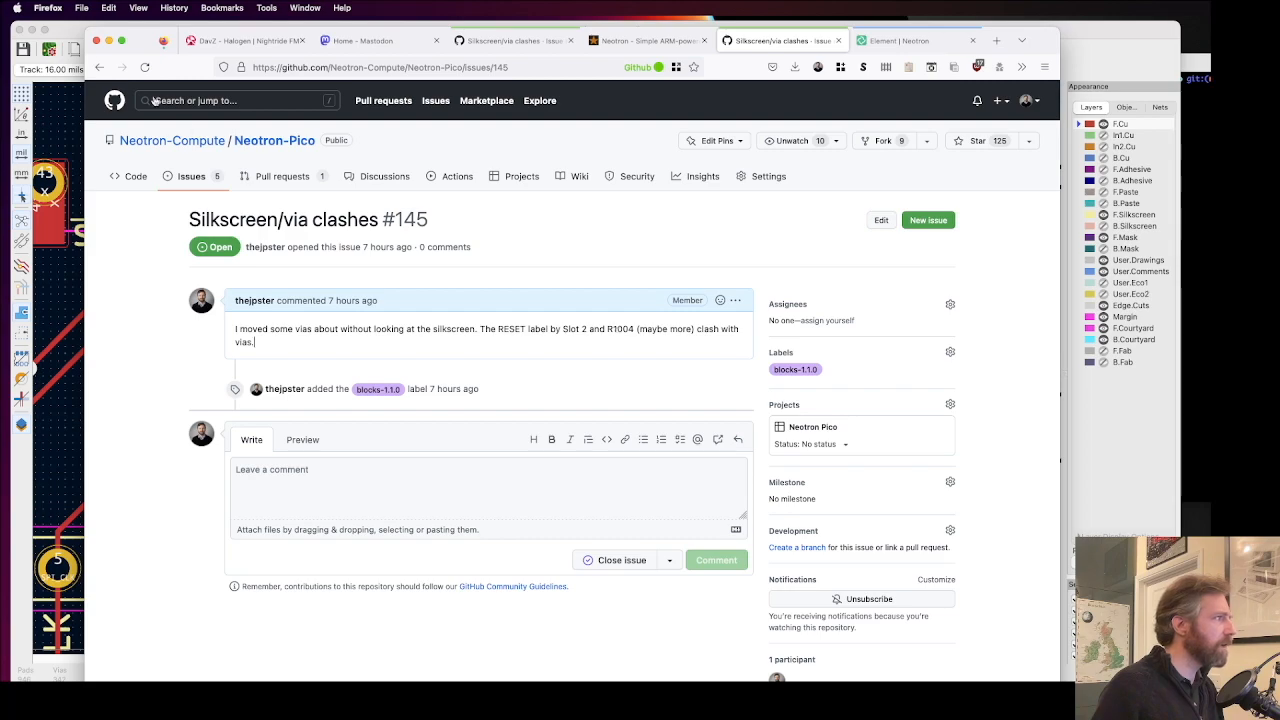
pyautogui.click(65, 32)
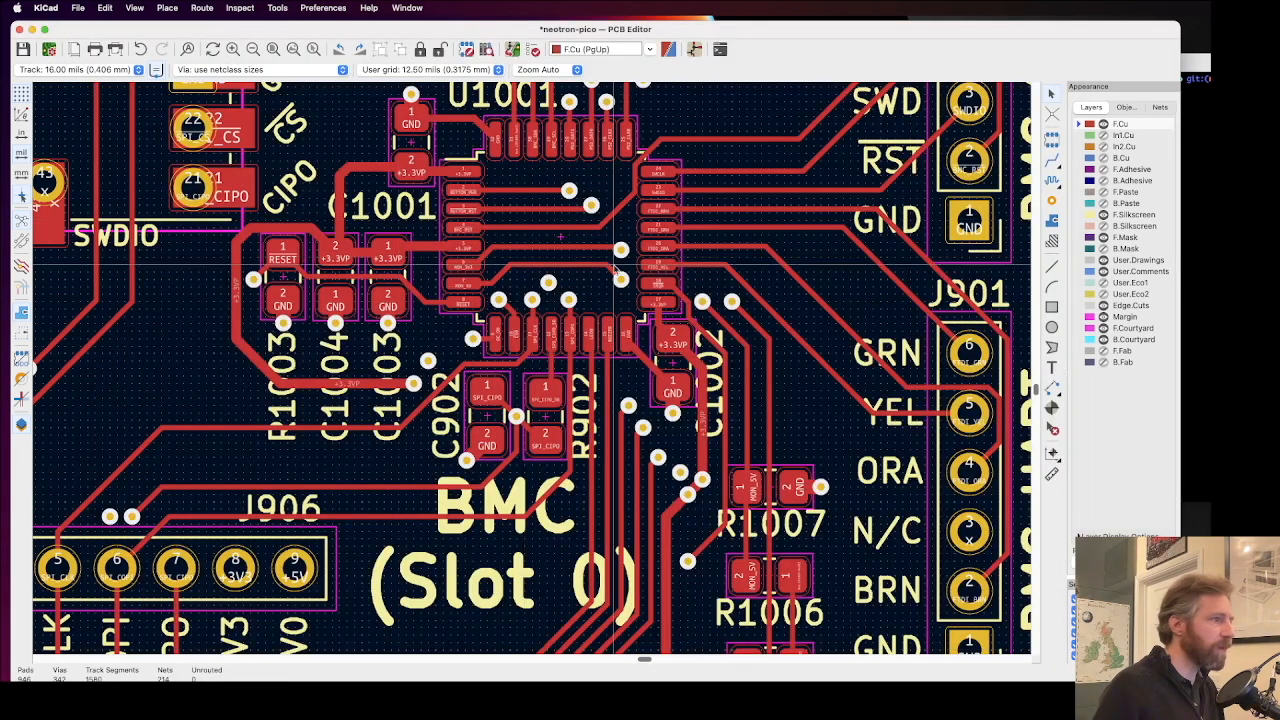
# Step: Examine R1001 to R1007, the BMC UART and SWD headers and U1001's surroundings for silkscreen texts clashing with vias
pyautogui.moveTo(698, 374); pyautogui.dragTo(543, 386, button='middle')
pyautogui.scroll(-5, 541, 383)
pyautogui.hscroll(2, 541, 383)
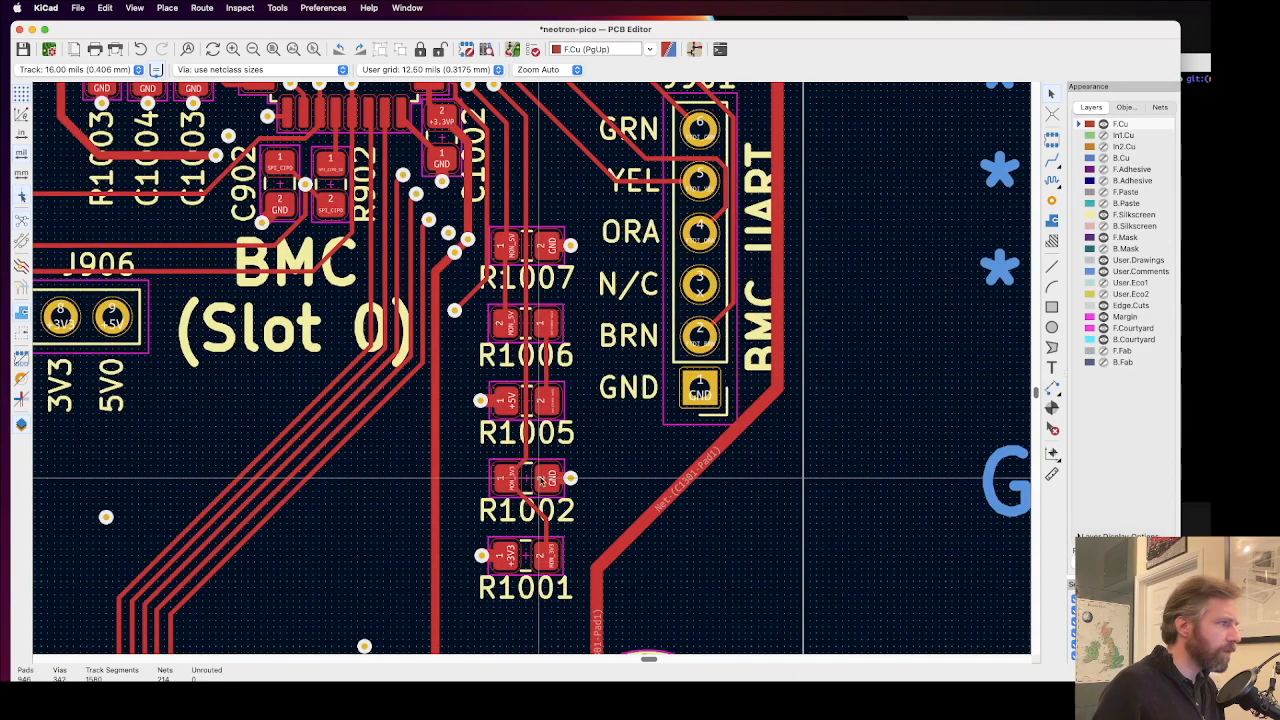
pyautogui.scroll(4, 545, 345)
pyautogui.hscroll(-3, 545, 345)
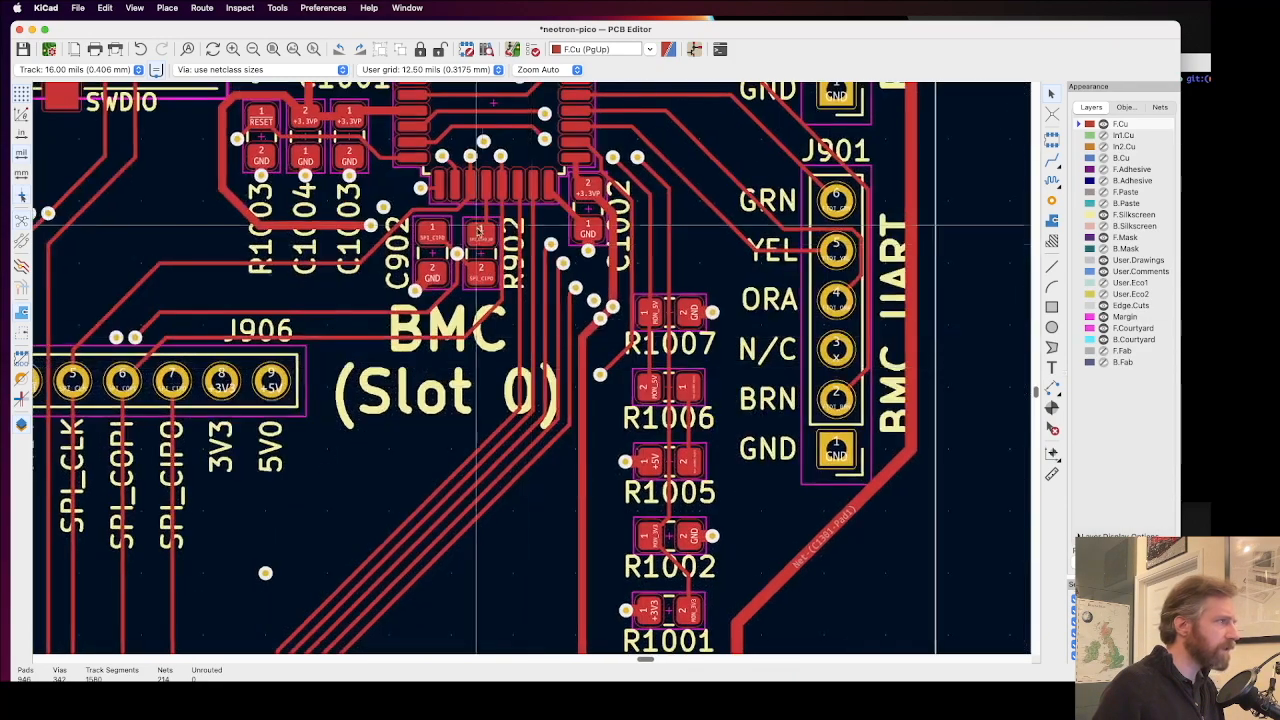
pyautogui.scroll(4, 500, 250)
pyautogui.hscroll(4, 500, 250)
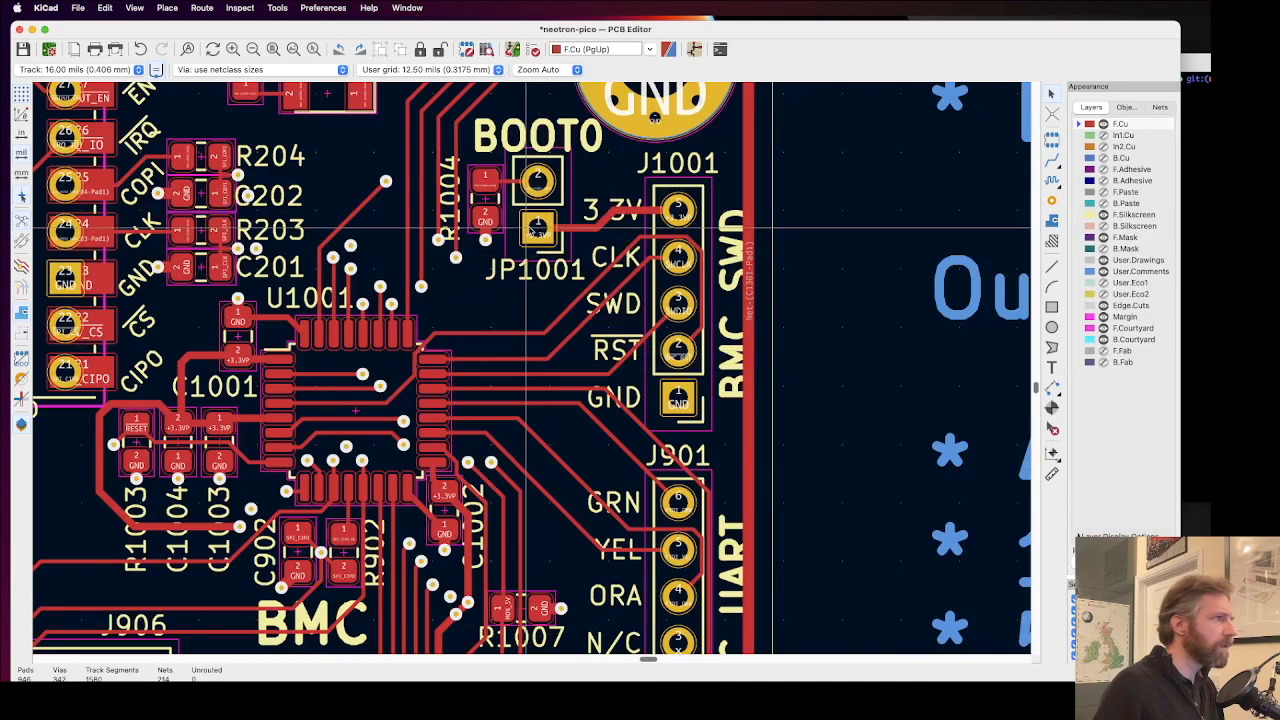
# Step: Show the B.Cu layer and move R1004's reference text slightly toward its resistor, clear of the via beside it
pyautogui.scroll(5, 471, 198)
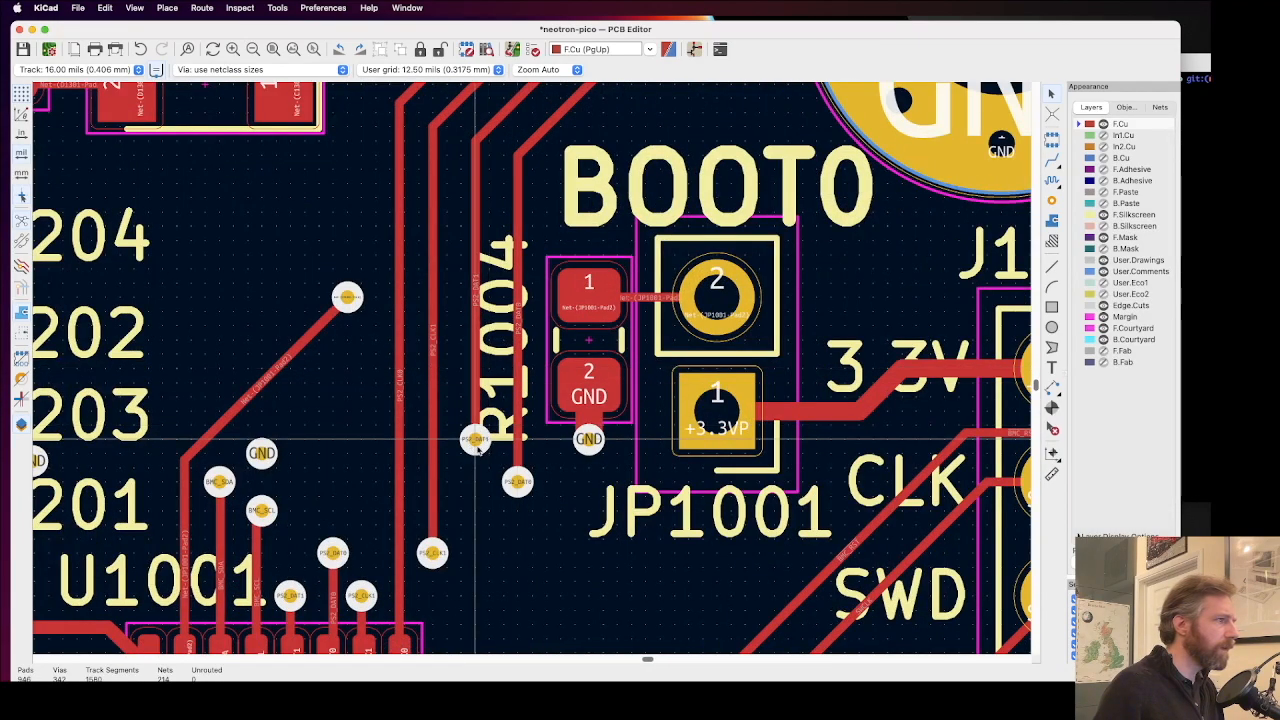
pyautogui.click(1103, 158)
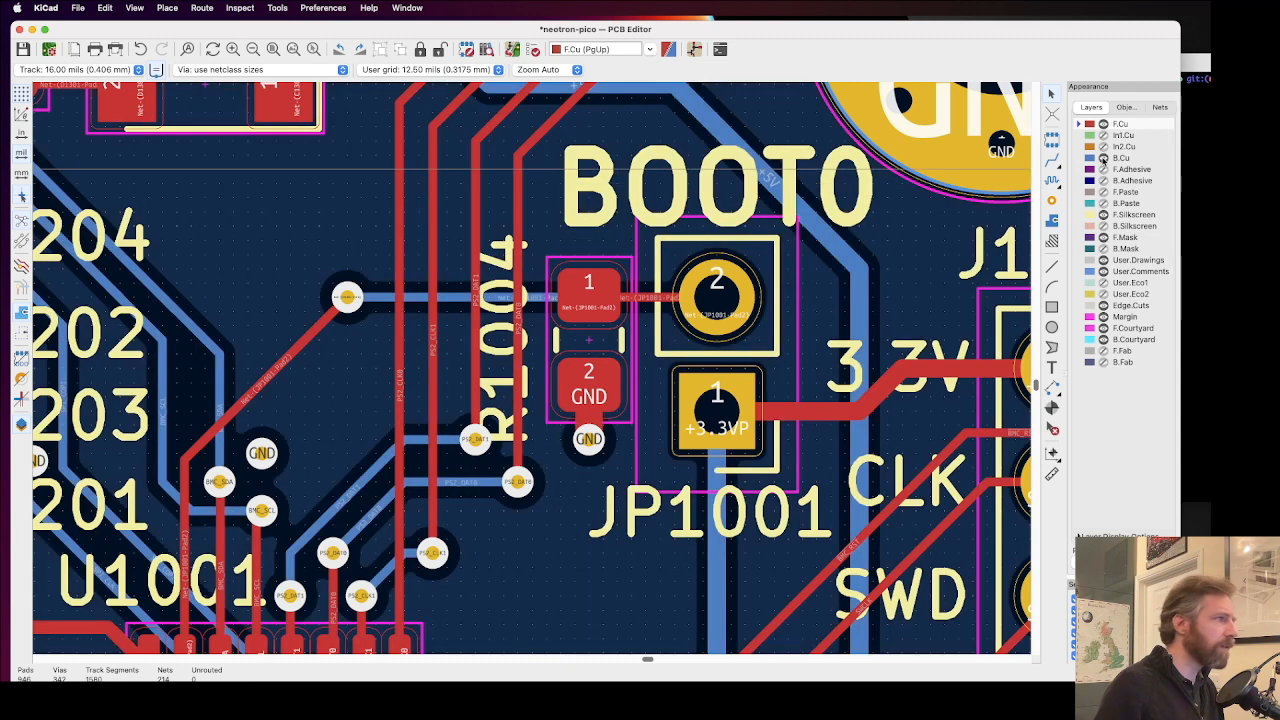
pyautogui.click(496, 346)
pyautogui.click(497, 348)
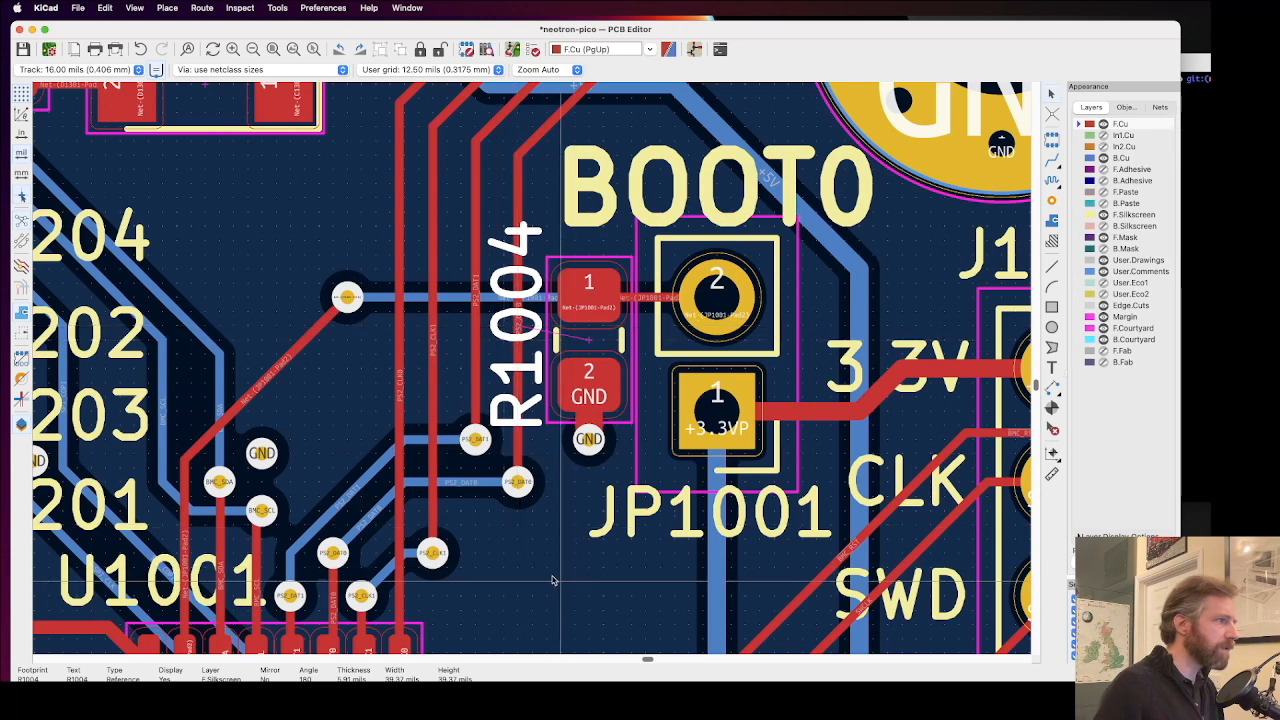
pyautogui.click(546, 477)
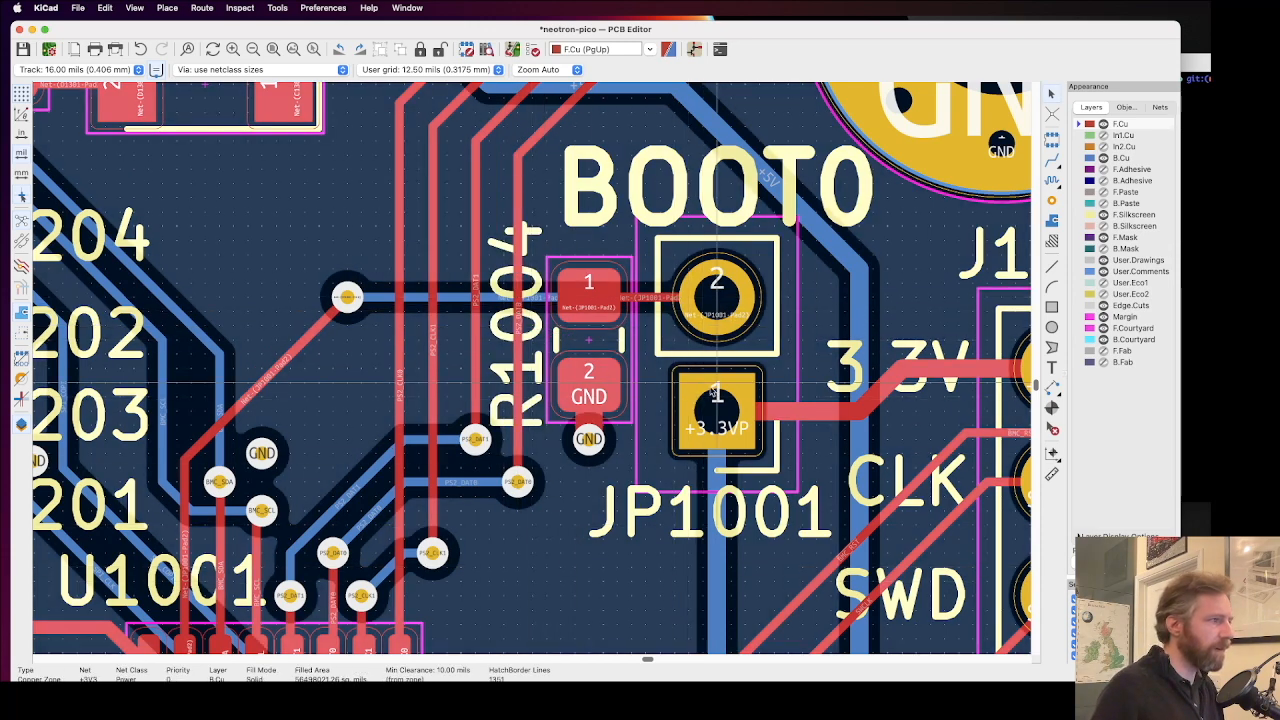
# Step: Examine the silkscreen and vias from JP1001 past R1001 to R1007 down to U1303, TP1301 and the PSU label
pyautogui.scroll(-3, 735, 399)
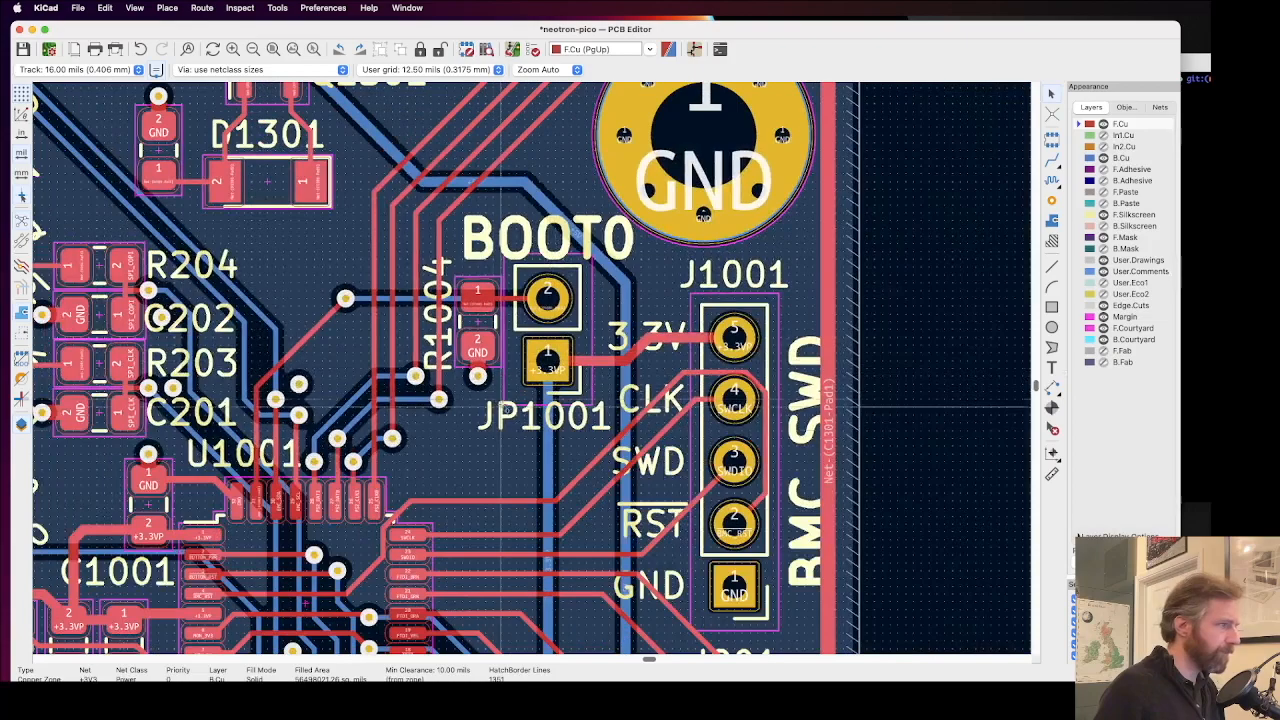
pyautogui.scroll(-5, 505, 430)
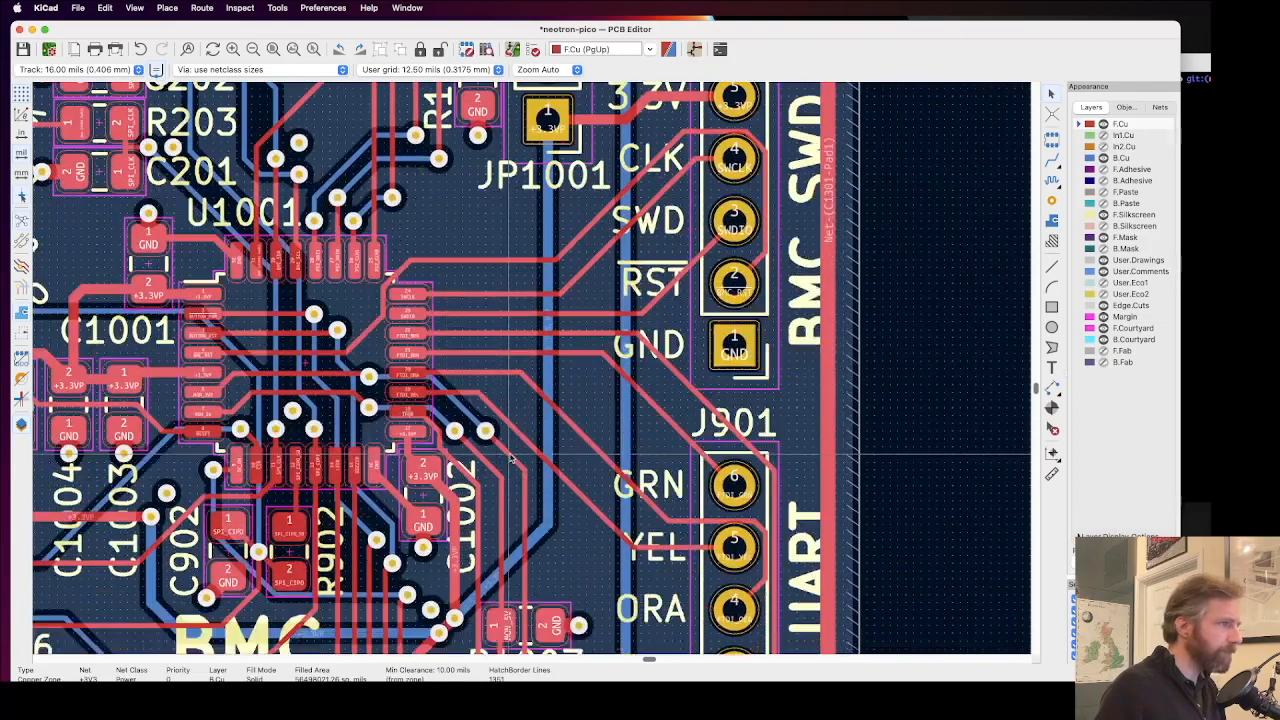
pyautogui.scroll(-6, 511, 457)
pyautogui.scroll(-3, 525, 398)
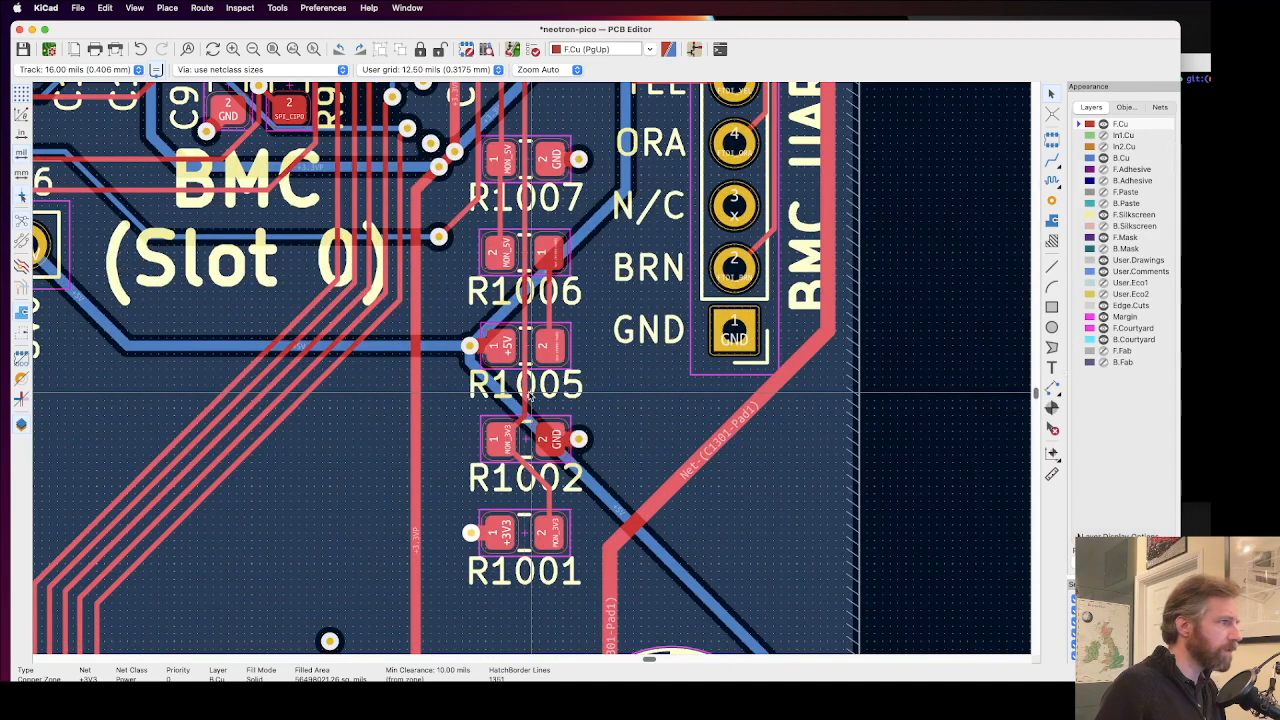
pyautogui.scroll(-8, 530, 395)
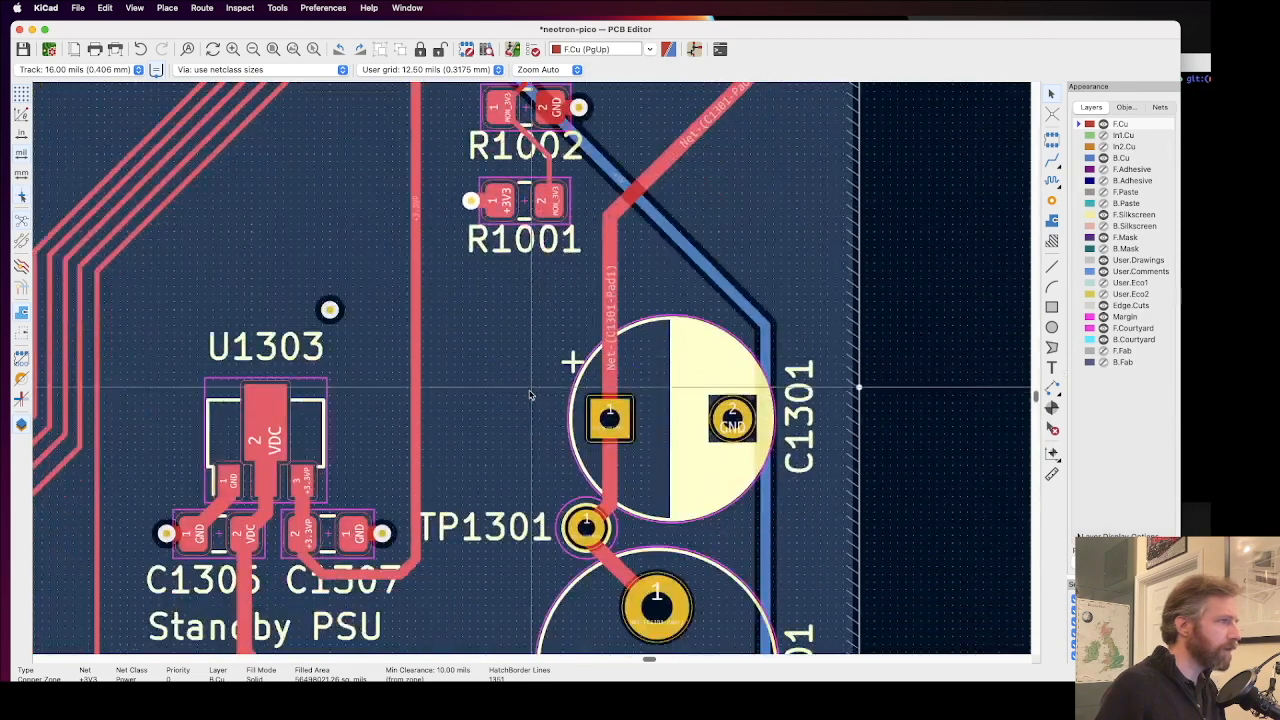
pyautogui.scroll(-1, 339, 371)
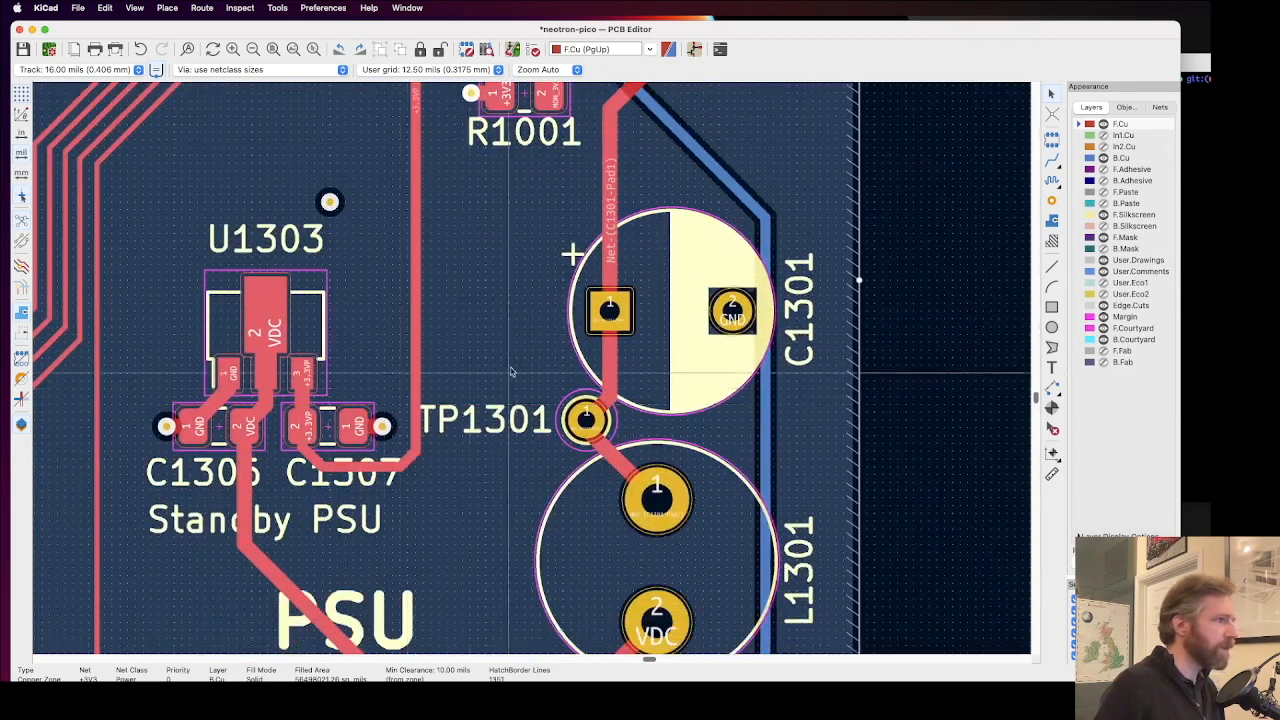
pyautogui.keyDown('ctrl'); pyautogui.scroll(-4, 498, 381); pyautogui.keyUp('ctrl')
pyautogui.scroll(-2, 532, 490)
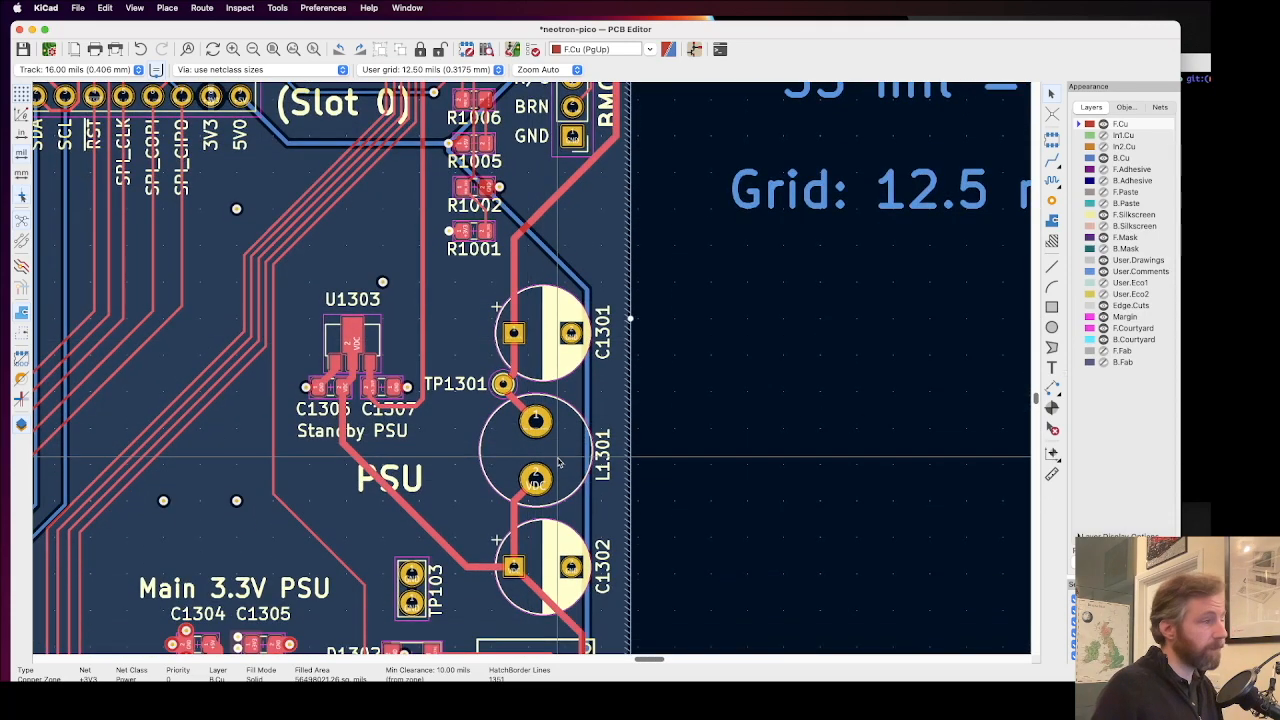
pyautogui.scroll(-2, 552, 468)
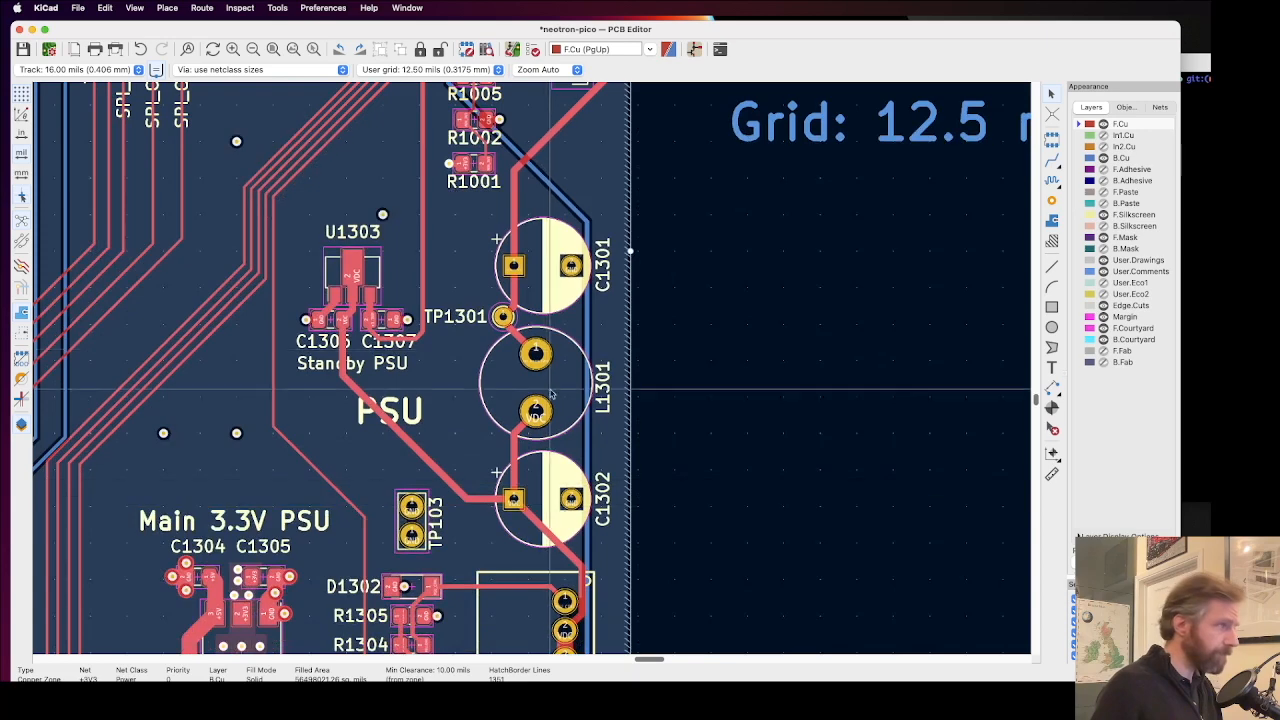
pyautogui.click(547, 477)
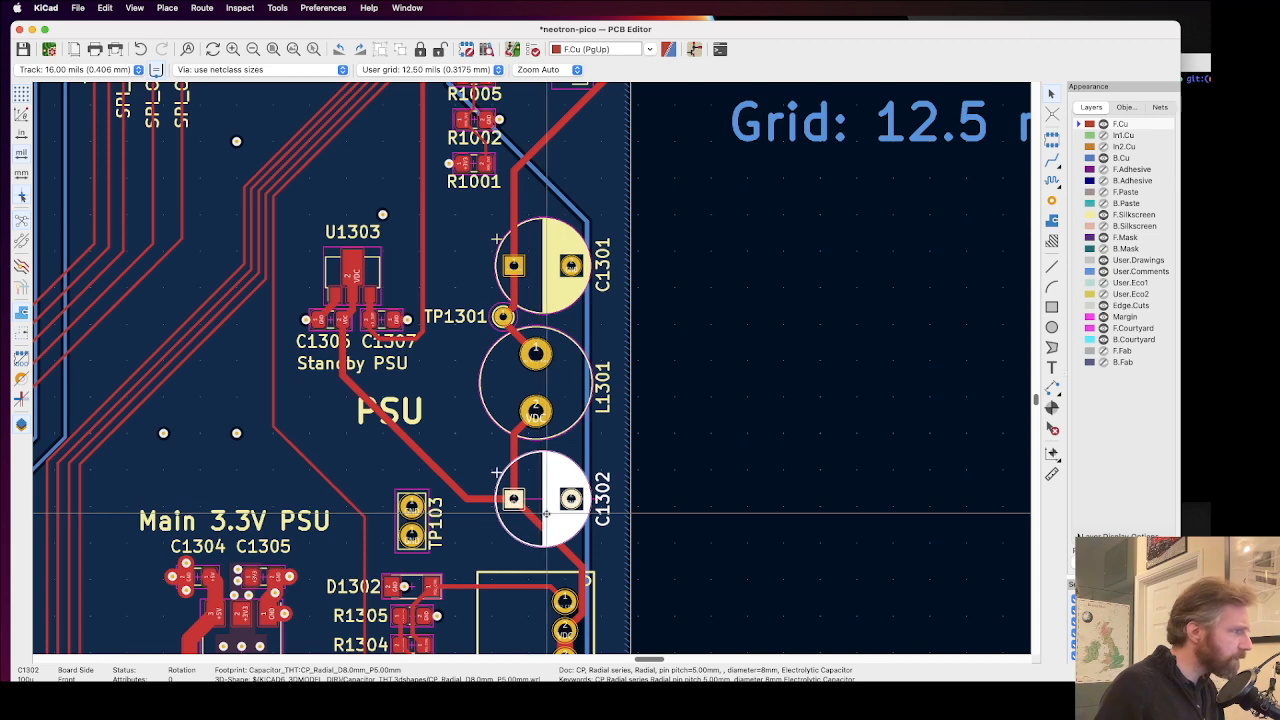
pyautogui.doubleClick(549, 485)
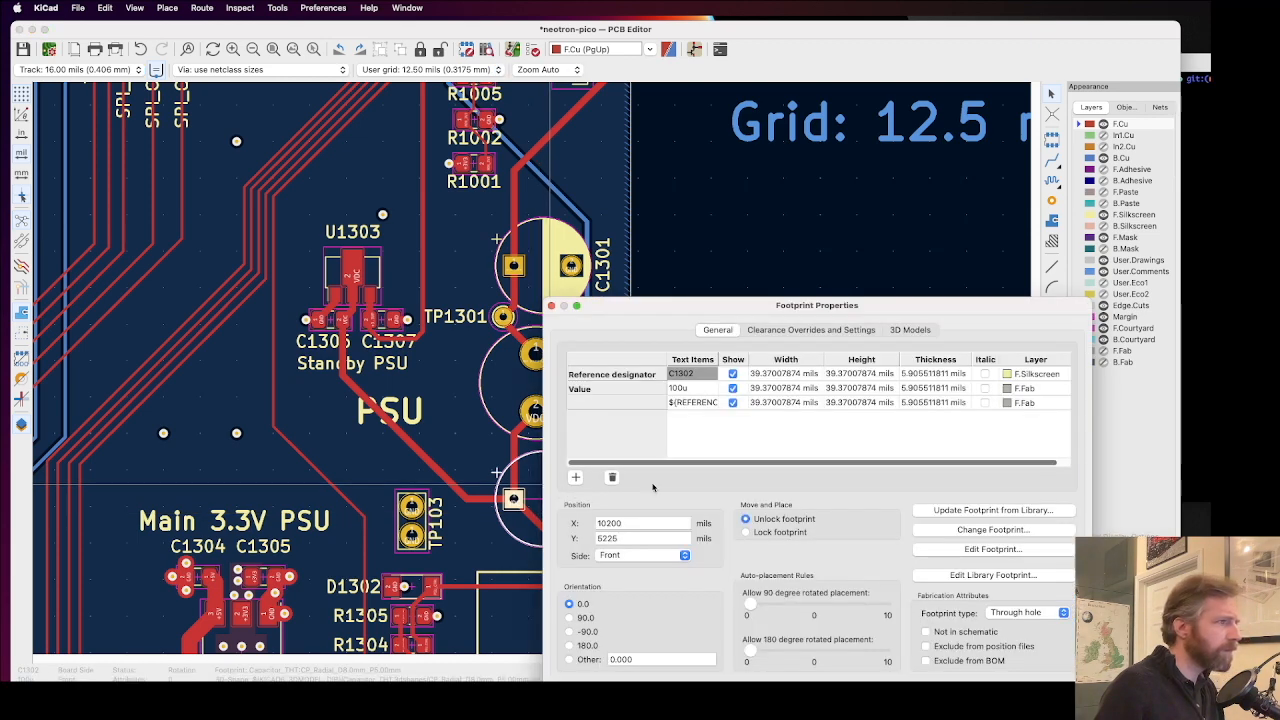
pyautogui.press('Escape')
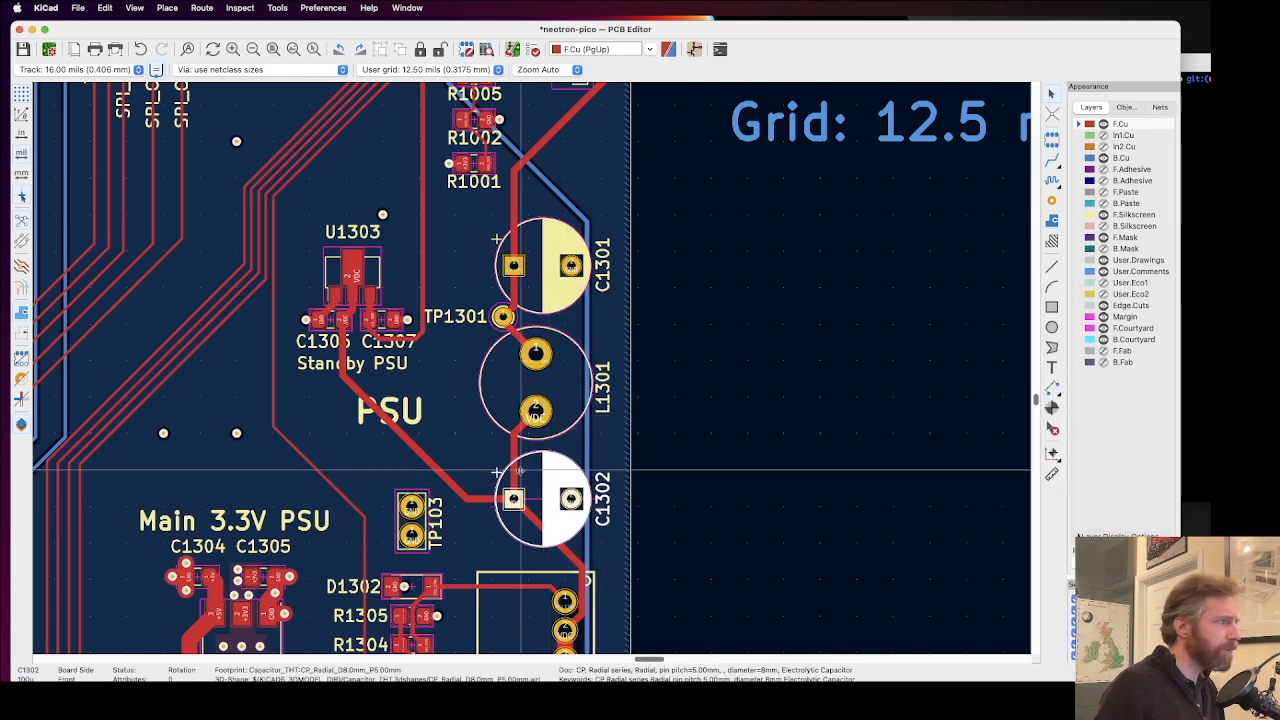
# Step: Examine the Main 5V PSU area around C1302, TP103, U1301 and C1303 for silkscreen and via clashes
pyautogui.moveTo(530, 443); pyautogui.dragTo(530, 367, button='middle')
pyautogui.scroll(-3, 530, 369)
pyautogui.moveTo(523, 562); pyautogui.dragTo(532, 370, button='middle')
pyautogui.scroll(3, 533, 373)
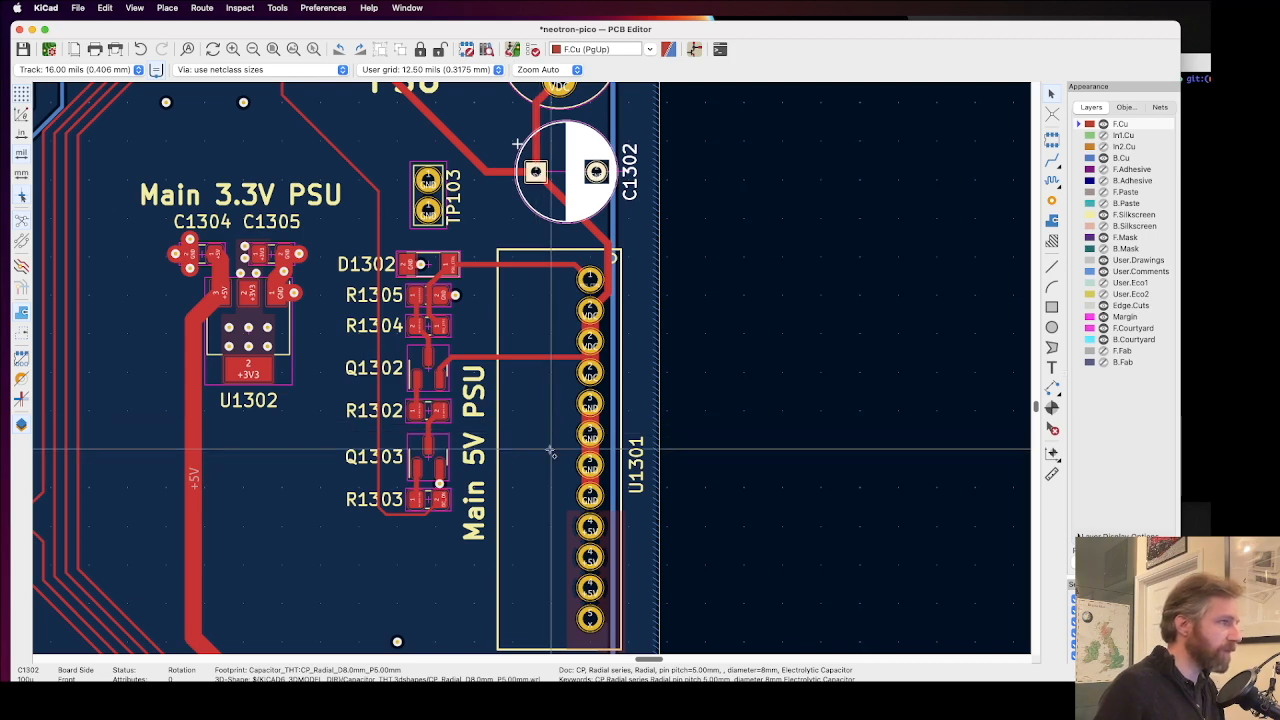
pyautogui.scroll(-3, 554, 462)
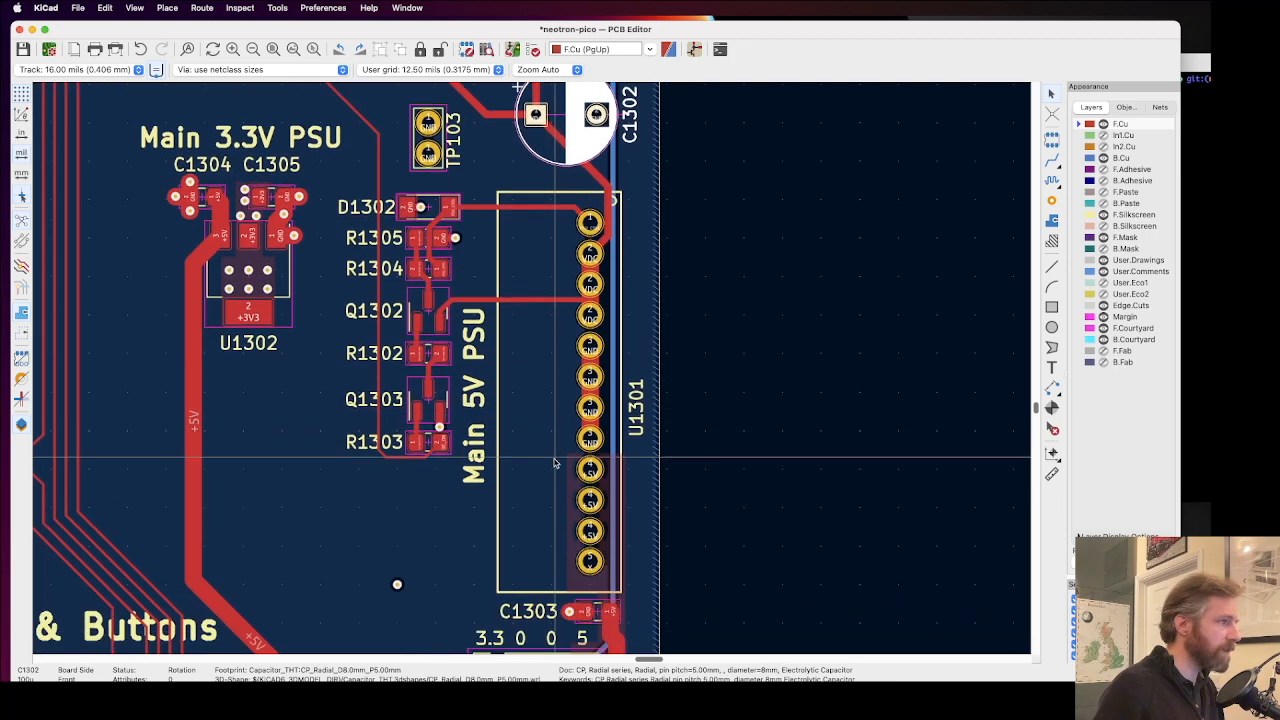
pyautogui.scroll(-2, 556, 462)
pyautogui.scroll(5, 556, 462)
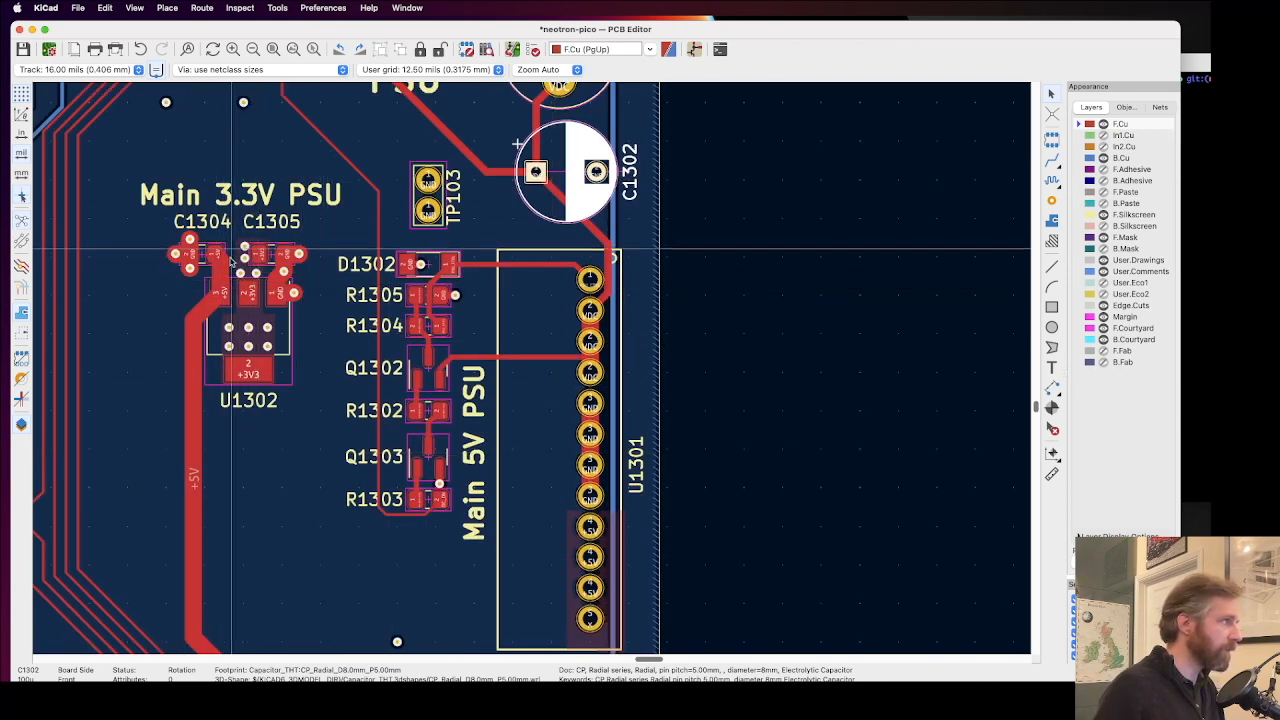
# Step: Inspect the vias around U1302, C1304 and C1305, then those beside D1302, R1305, R1304 and Q1303
pyautogui.scroll(5, 253, 333)
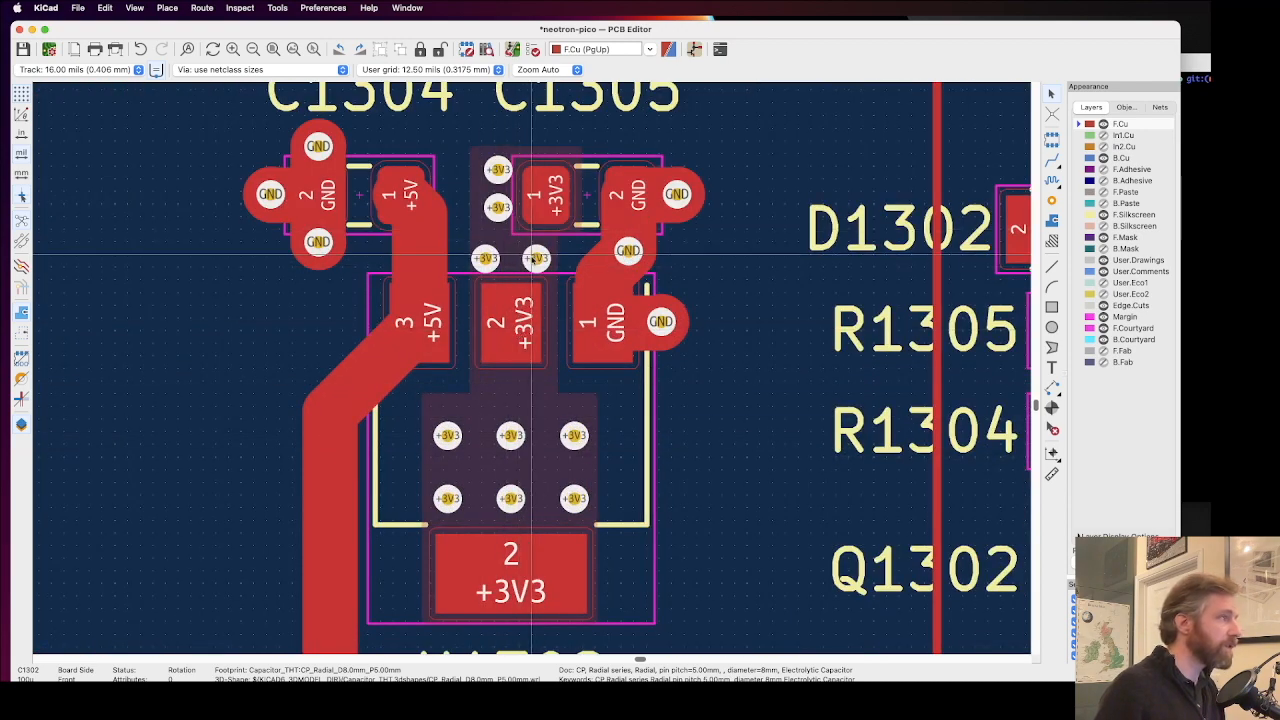
pyautogui.scroll(-6, 535, 258)
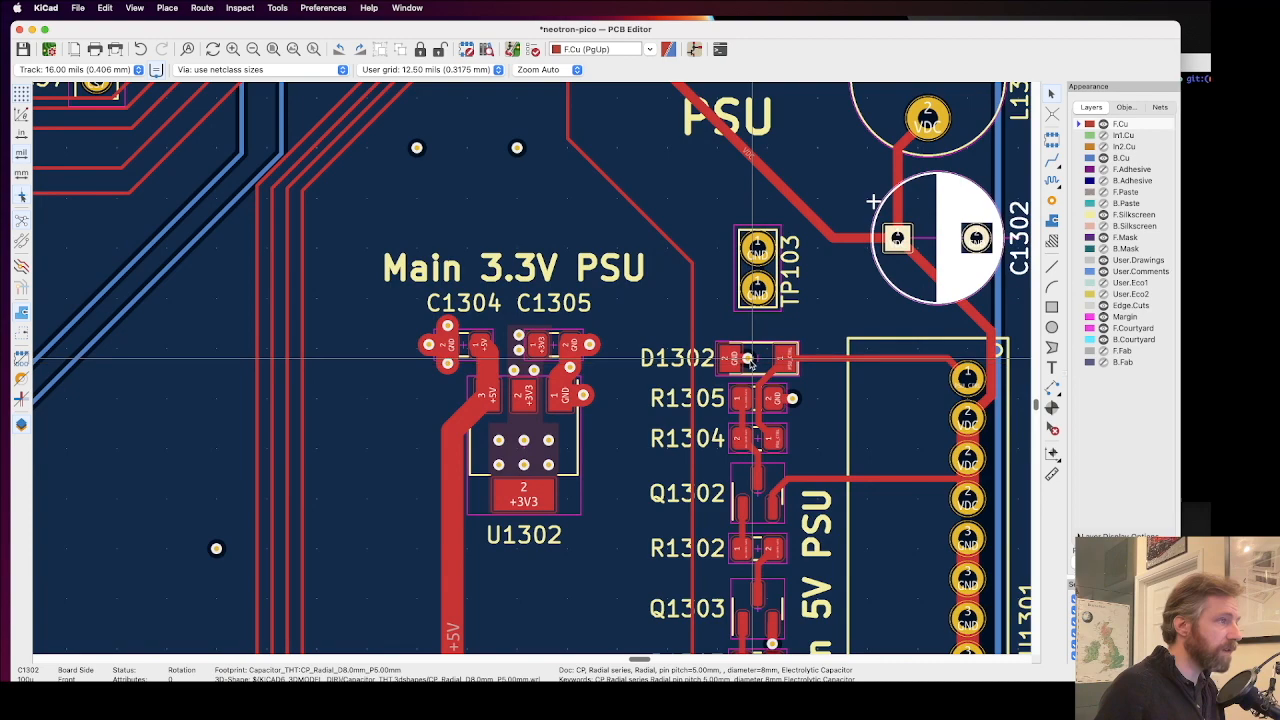
pyautogui.scroll(7, 748, 360)
pyautogui.scroll(-2, 533, 370)
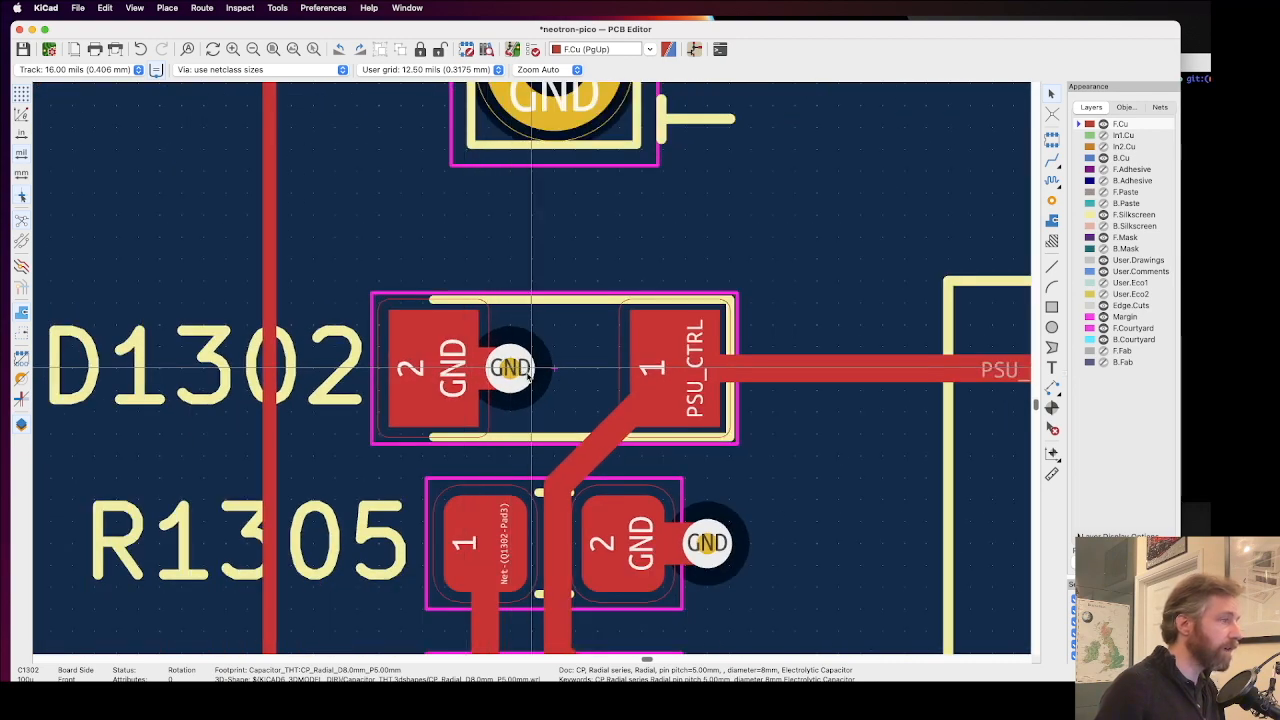
pyautogui.scroll(-3, 508, 370)
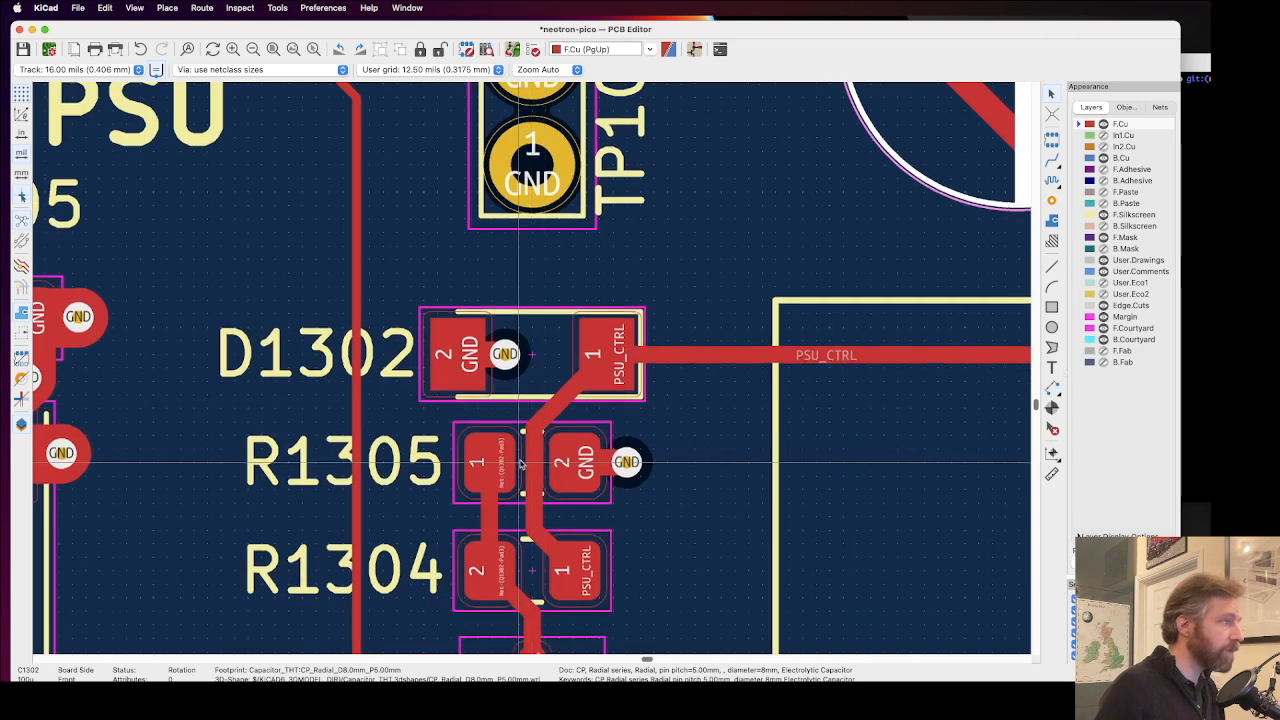
pyautogui.scroll(-3, 520, 463)
pyautogui.scroll(-10, 520, 463)
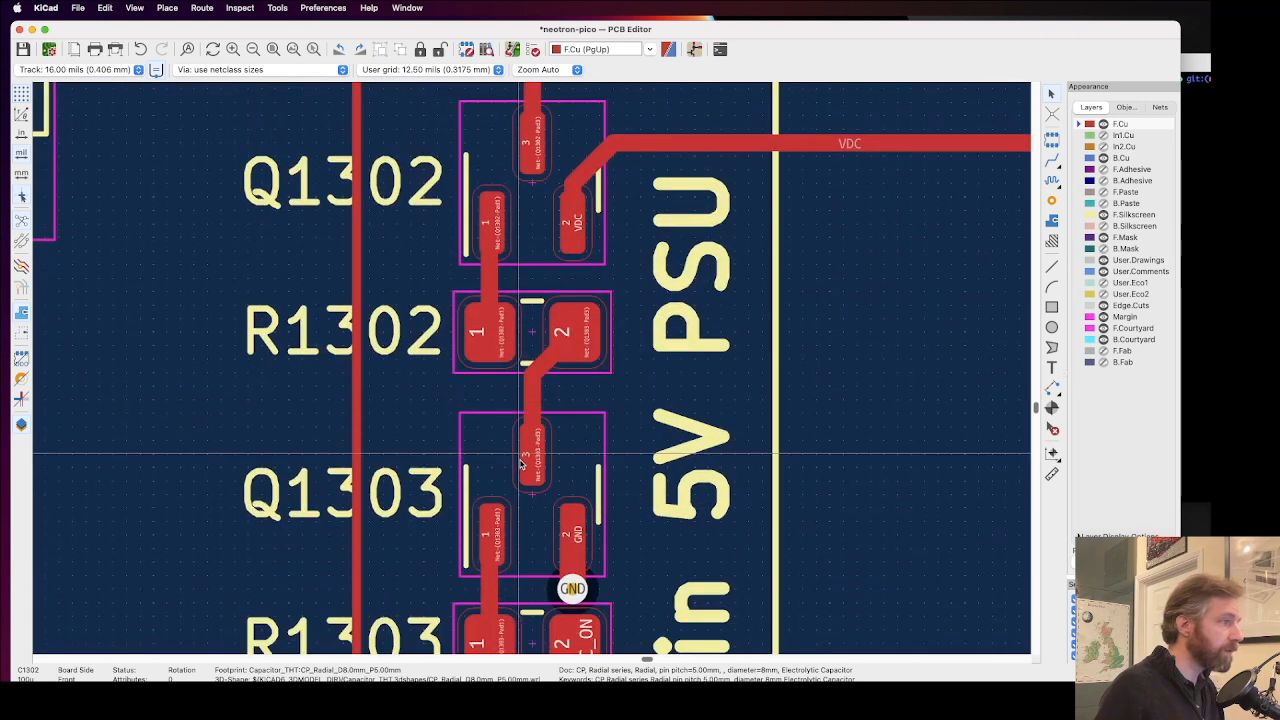
pyautogui.scroll(-3, 522, 466)
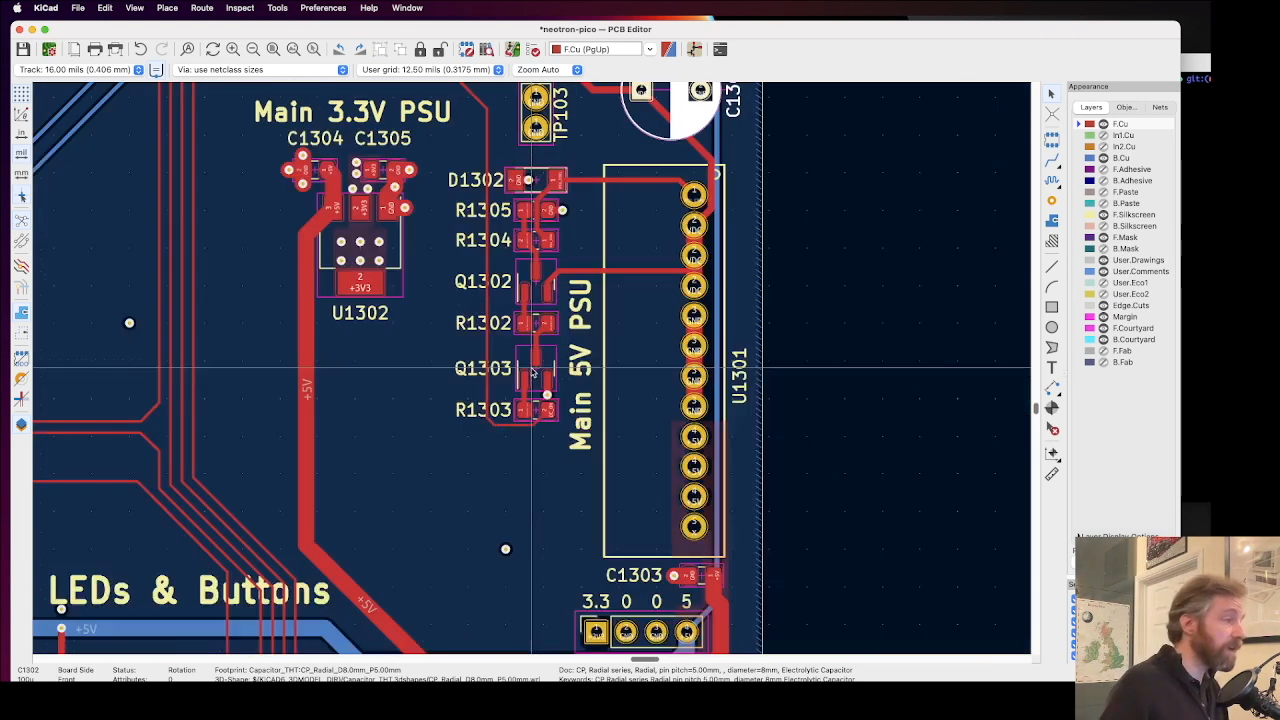
# Step: Inspect the vias and labels around C1303 and the 3.3/0/0/5 power header
pyautogui.scroll(-3, 540, 520)
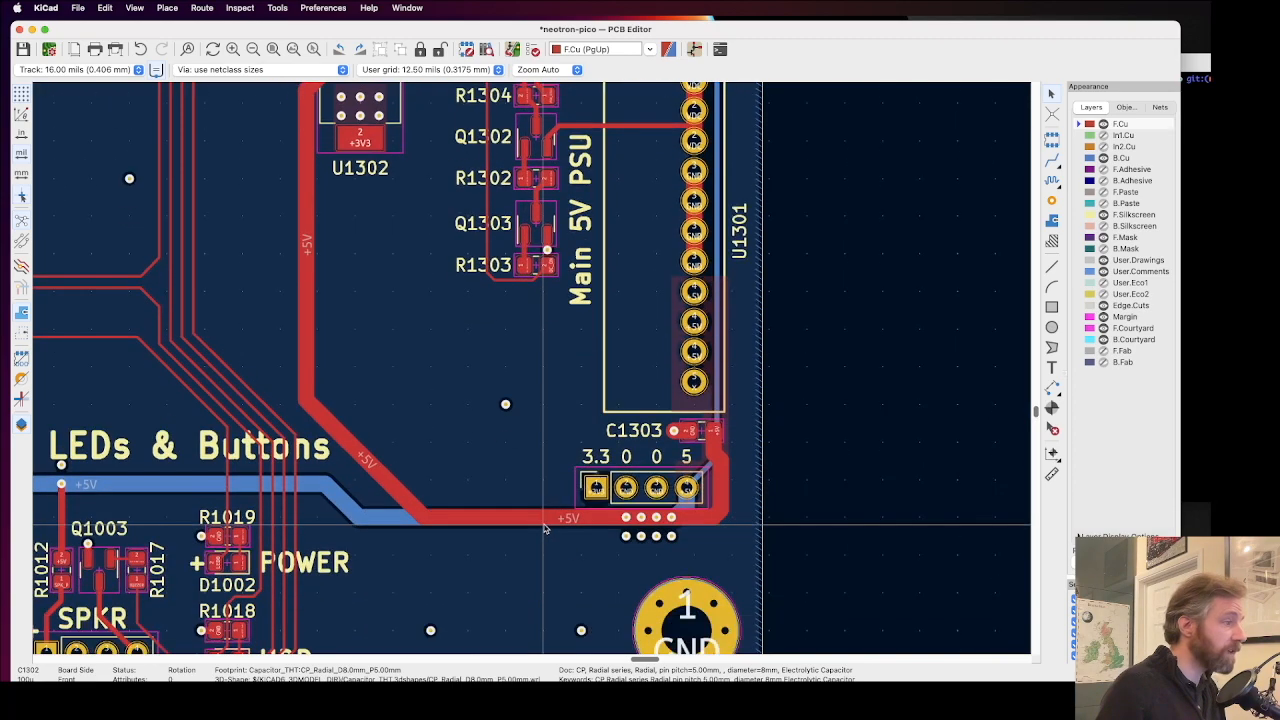
pyautogui.scroll(4, 626, 518)
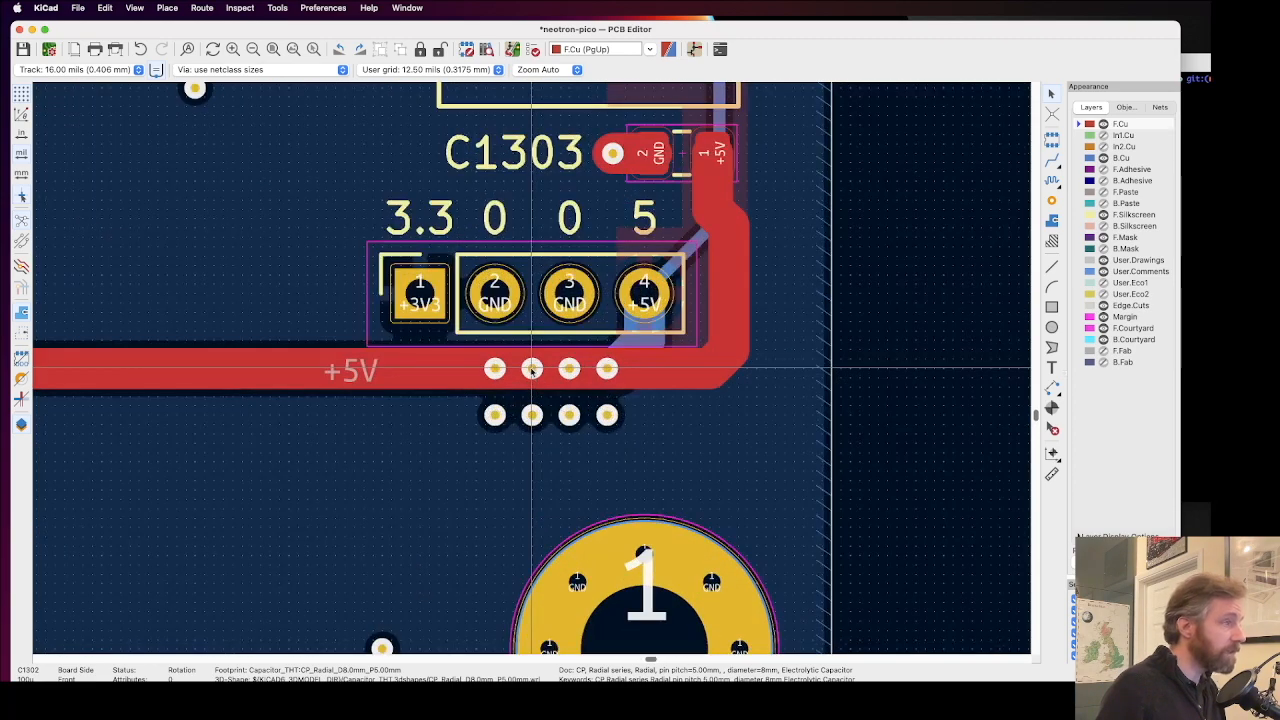
pyautogui.scroll(-5, 531, 369)
pyautogui.scroll(1, 474, 380)
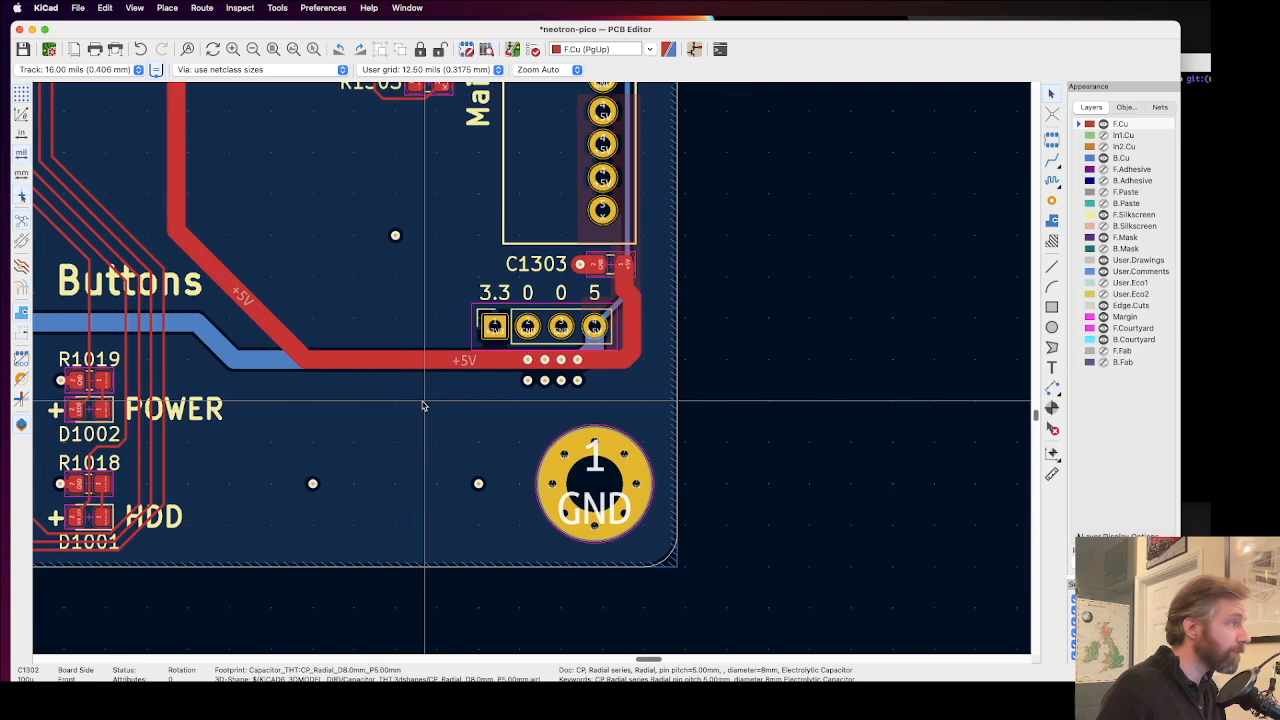
# Step: Examine the LEDs & Buttons area, including the ON/OFF and RESET header labels, Q1003, R1018 and R1019, for via clashes
pyautogui.hscroll(-5, 291, 424)
pyautogui.scroll(-2, 291, 424)
pyautogui.scroll(2, 478, 319)
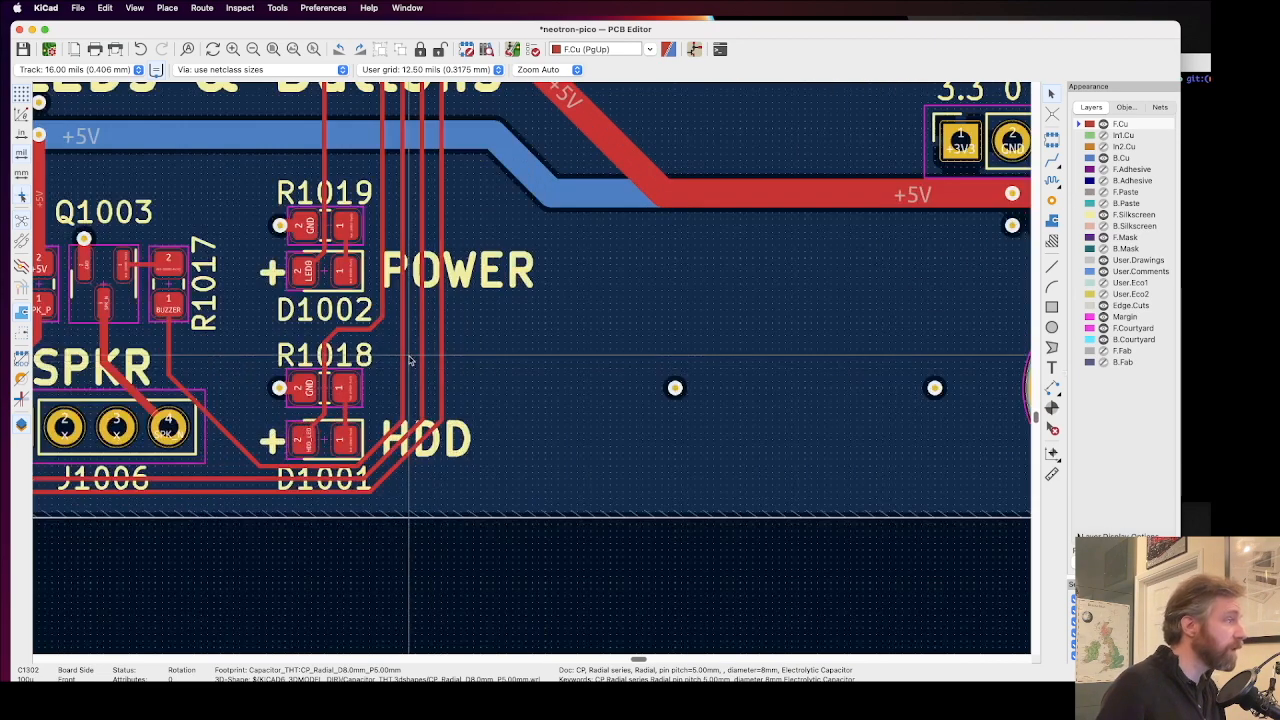
pyautogui.scroll(1, 373, 354)
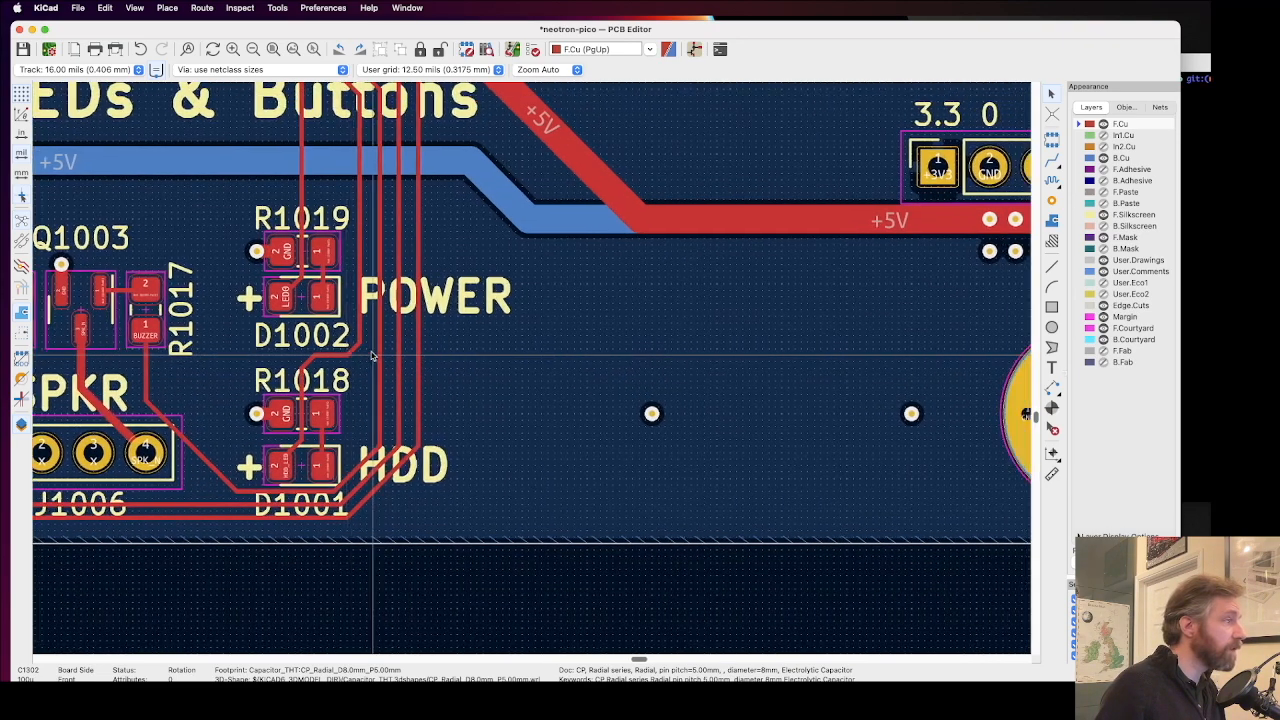
pyautogui.hscroll(-5, 372, 355)
pyautogui.hscroll(-4, 371, 355)
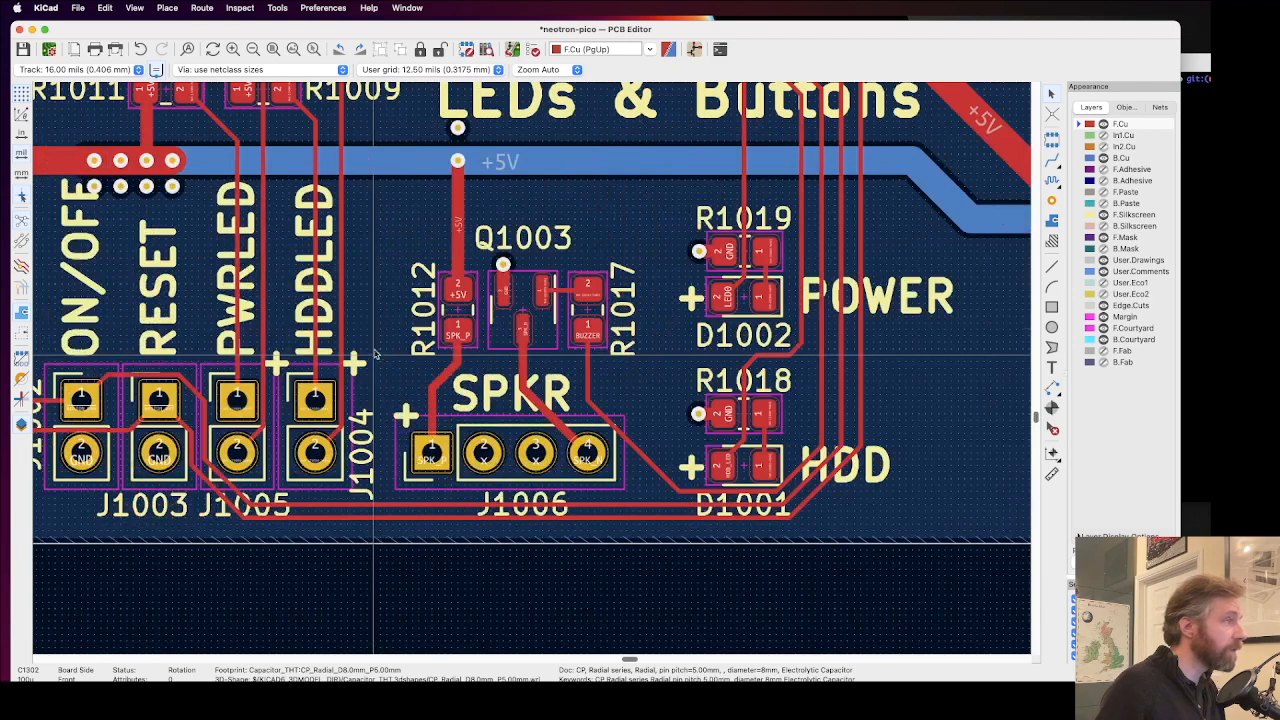
pyautogui.scroll(2, 503, 295)
pyautogui.scroll(-3, 533, 372)
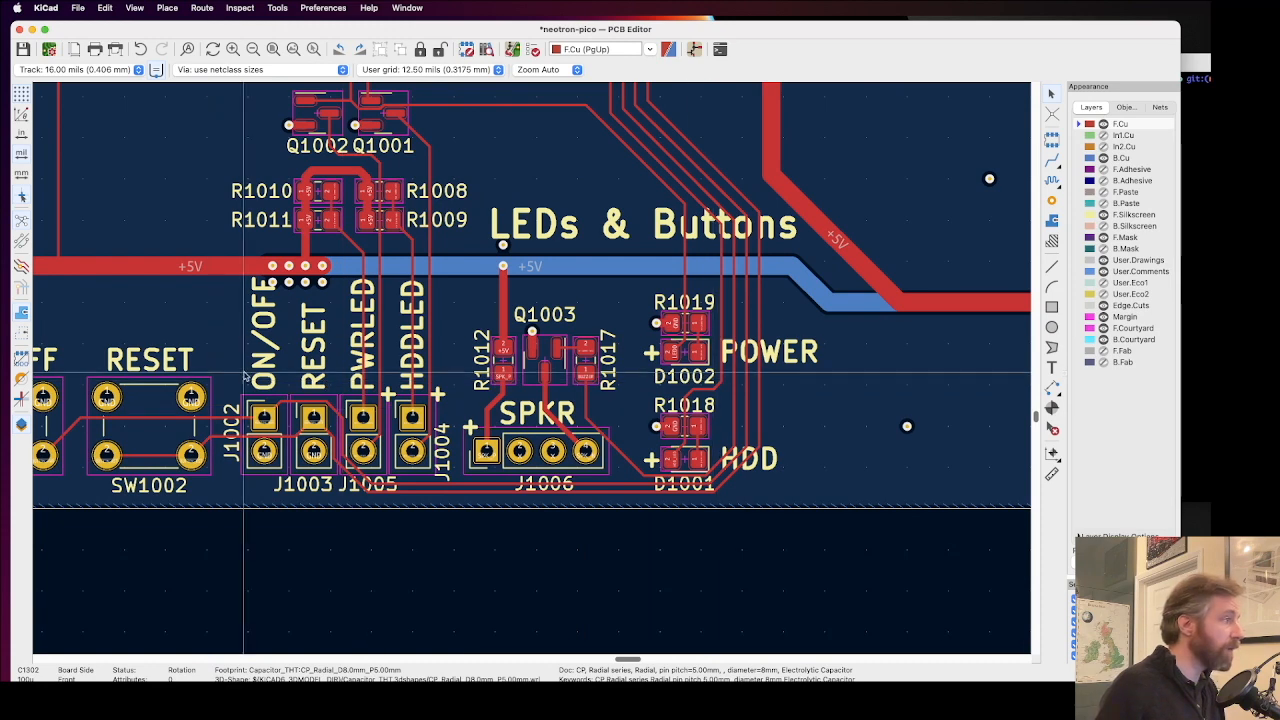
pyautogui.hscroll(-4, 244, 372)
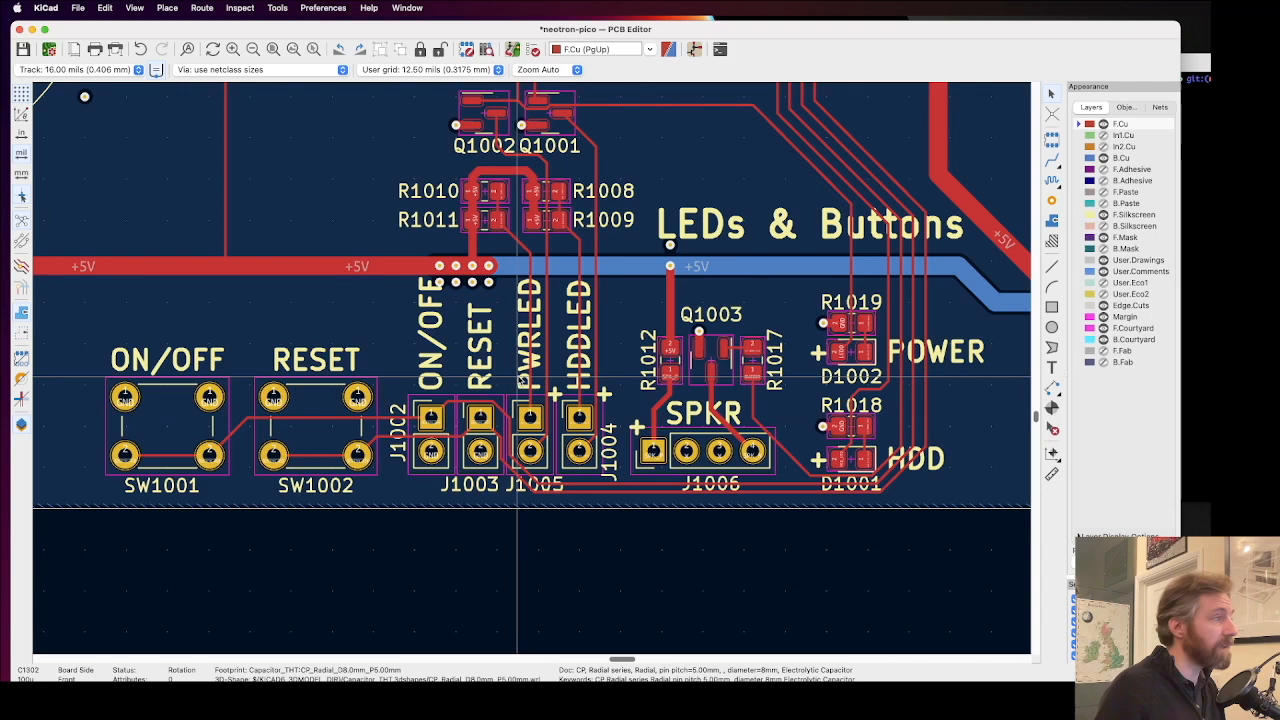
pyautogui.scroll(1, 519, 378)
pyautogui.scroll(-2, 530, 374)
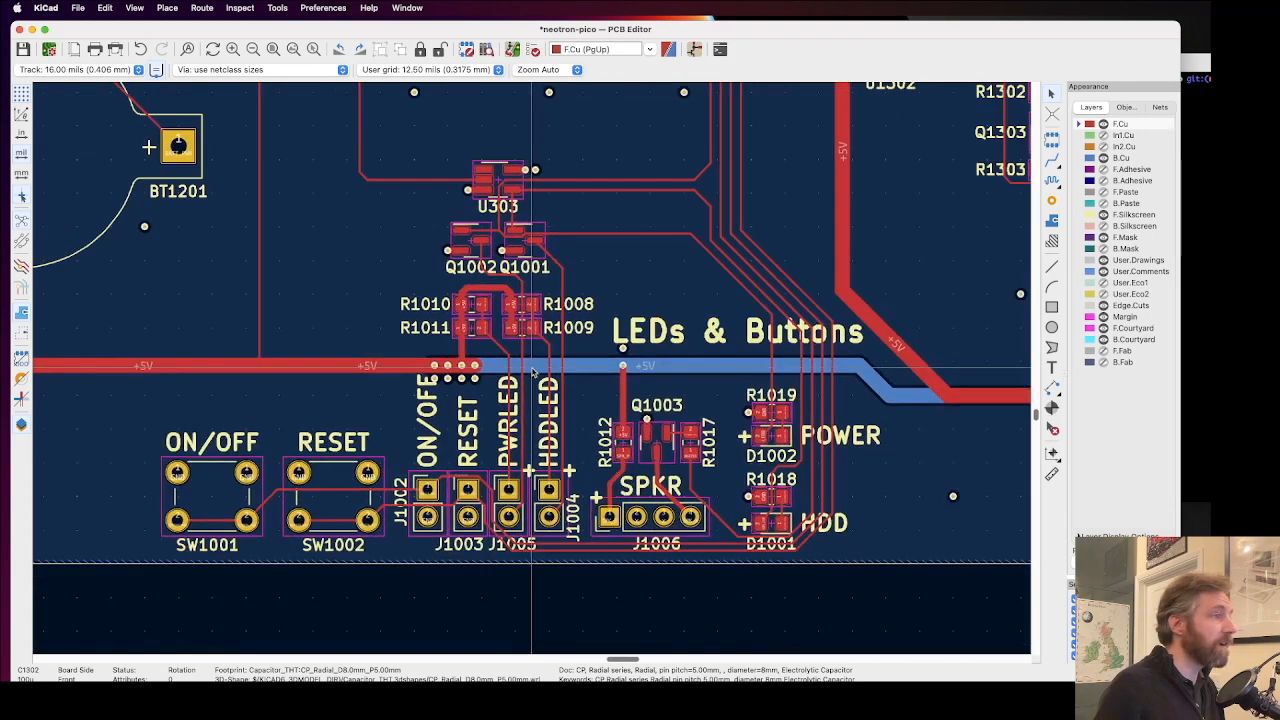
# Step: Move the JP1202 reference text in the RTC area clear of the +3V3 via beside the jumper
pyautogui.scroll(-1, 532, 372)
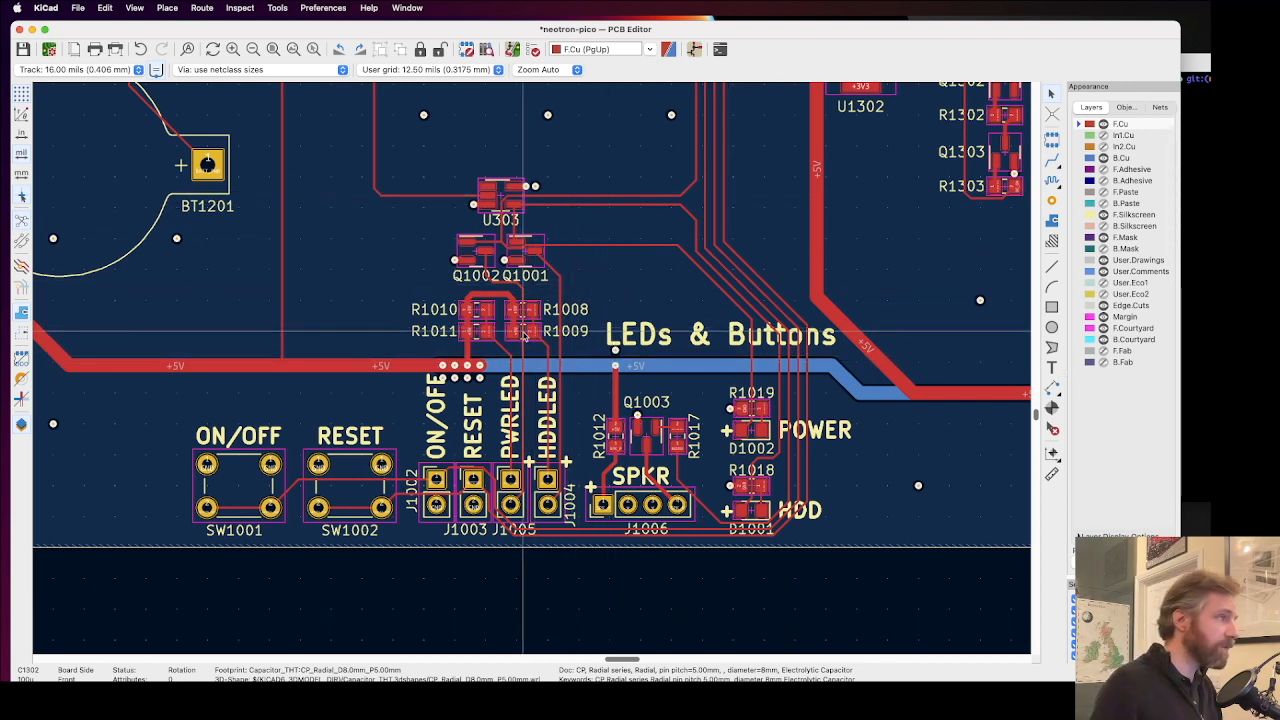
pyautogui.scroll(4, 530, 365)
pyautogui.scroll(-5, 533, 370)
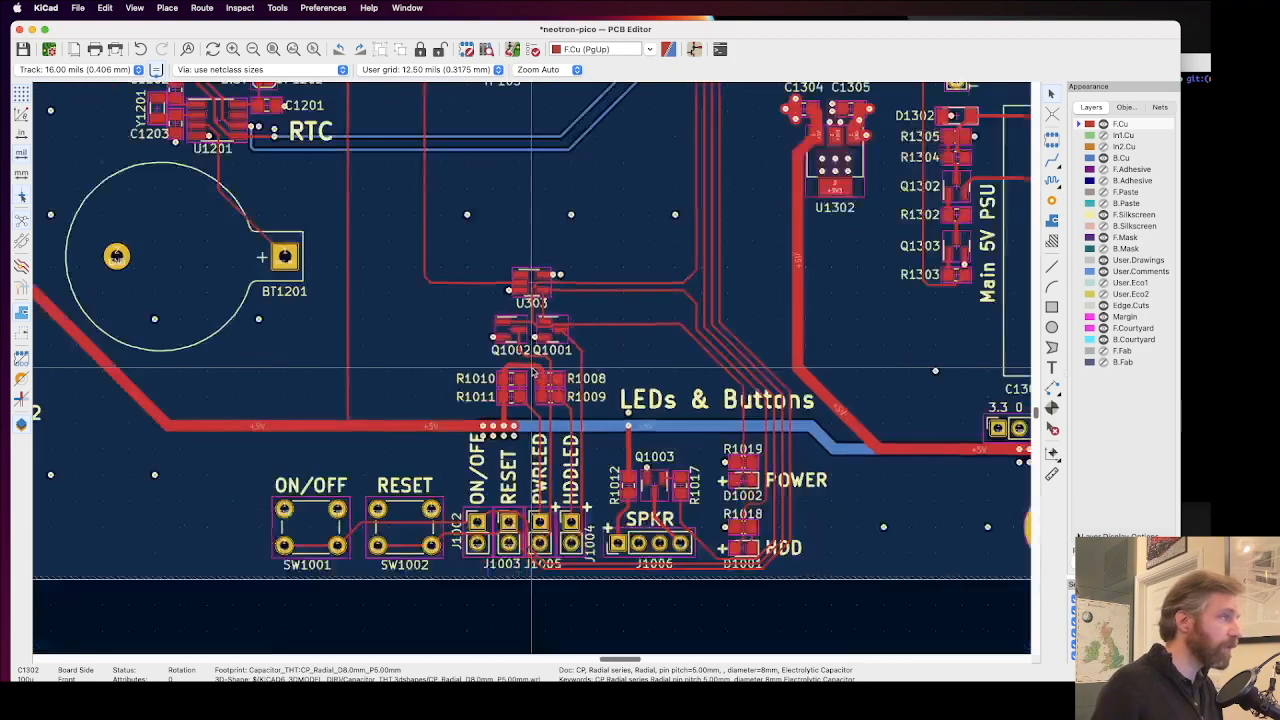
pyautogui.scroll(2, 305, 212)
pyautogui.scroll(4, 517, 357)
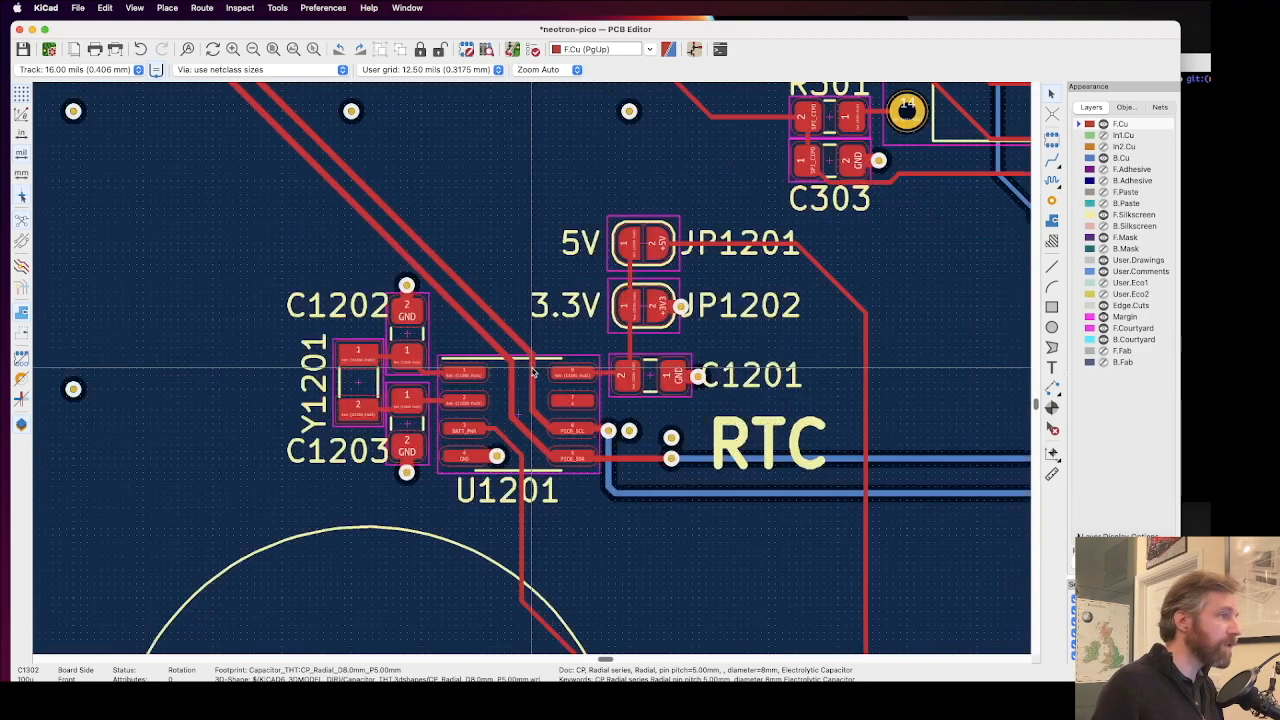
pyautogui.click(808, 278)
pyautogui.press('m')
pyautogui.click(766, 278)
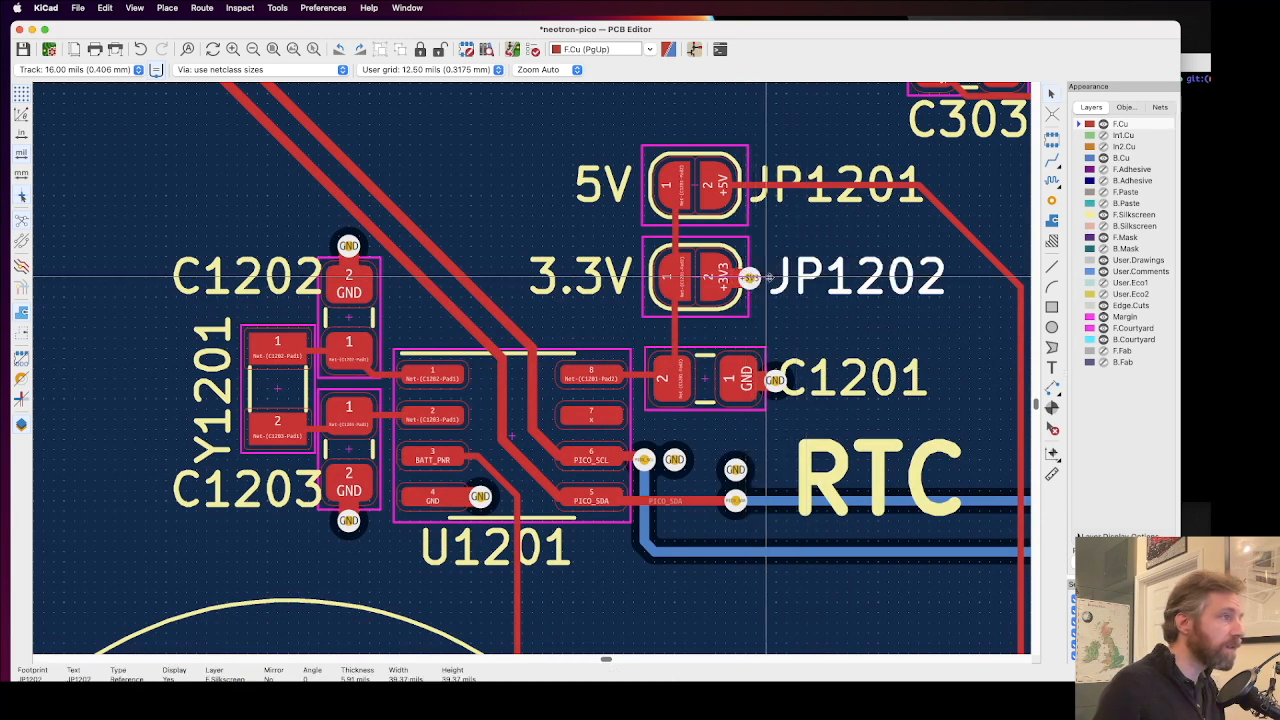
# Step: Move the JP1201 reference text outward so it lines up with the JP1202 reference
pyautogui.click(790, 176)
pyautogui.press('m')
pyautogui.click(773, 187)
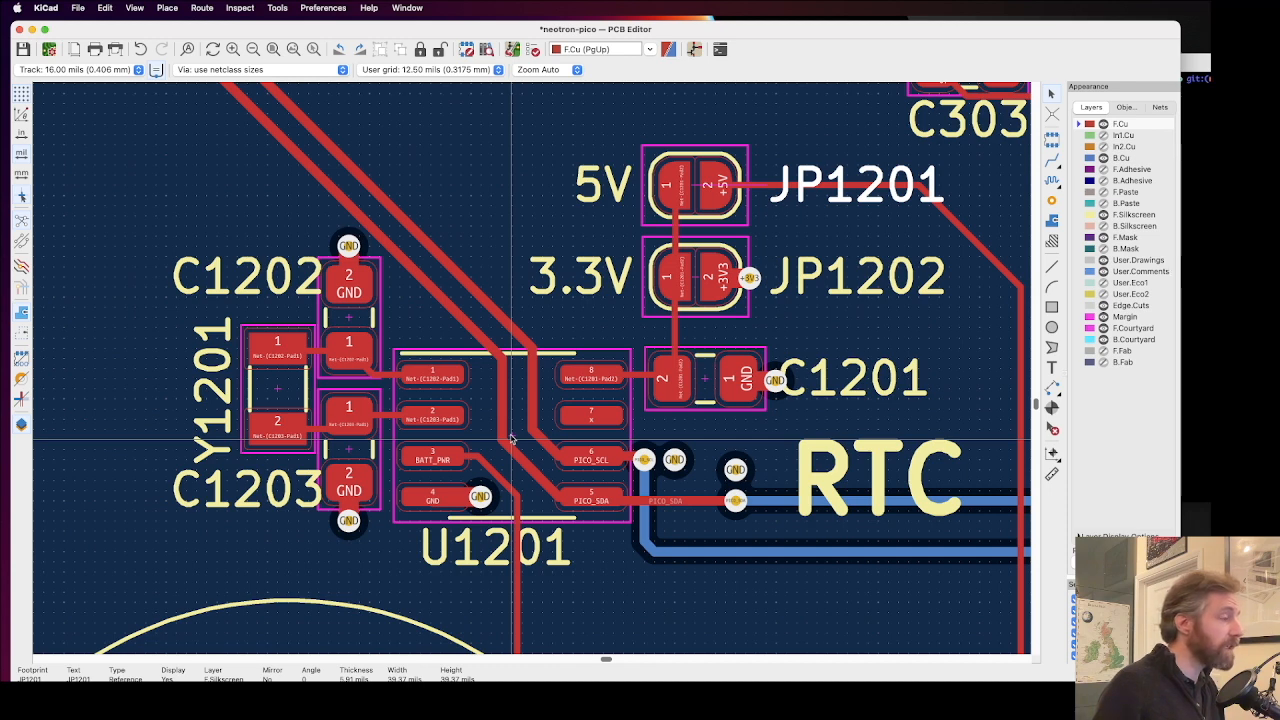
# Step: Check the footprint properties of U1201 and close them without changes
pyautogui.click(481, 421)
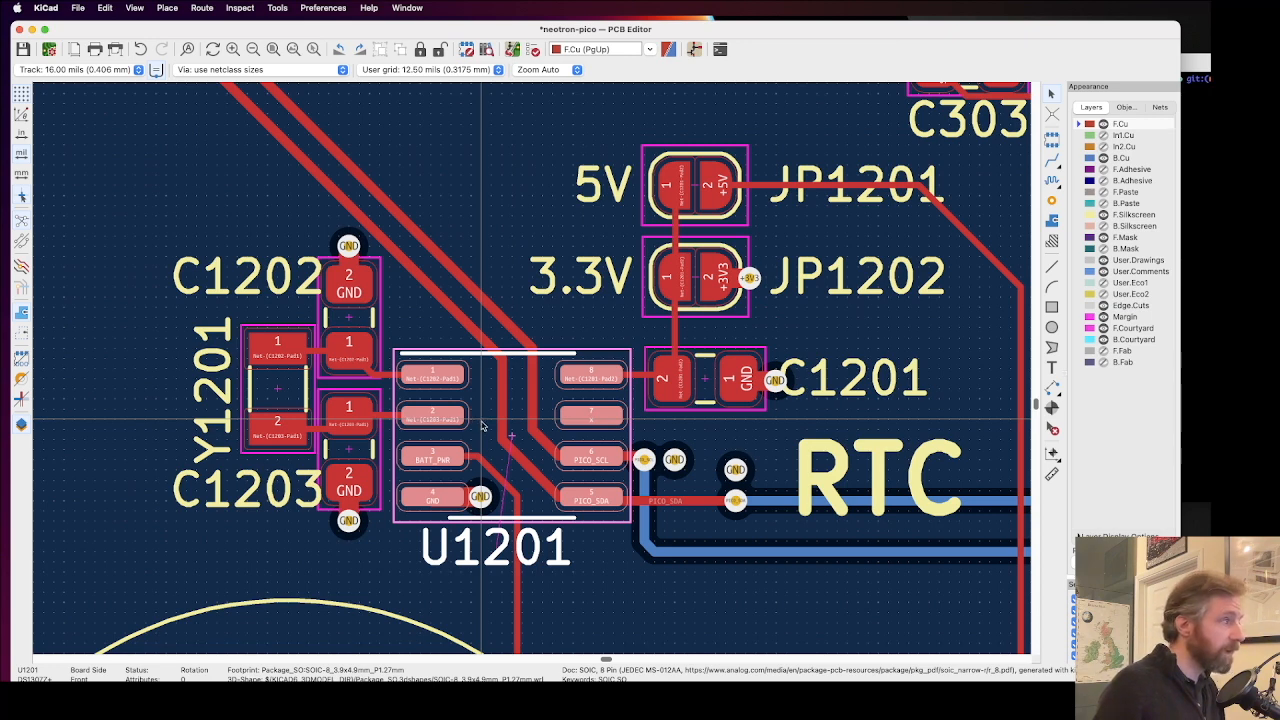
pyautogui.doubleClick(481, 426)
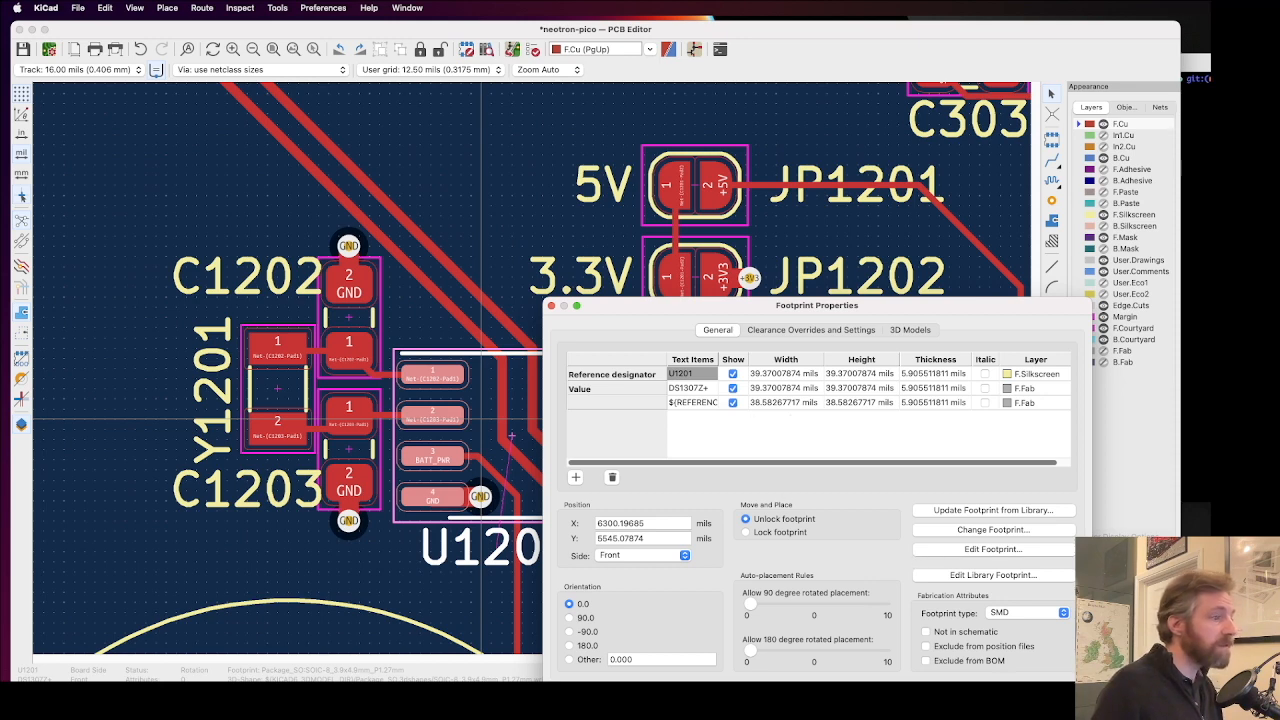
pyautogui.press('Escape')
pyautogui.click(610, 566)
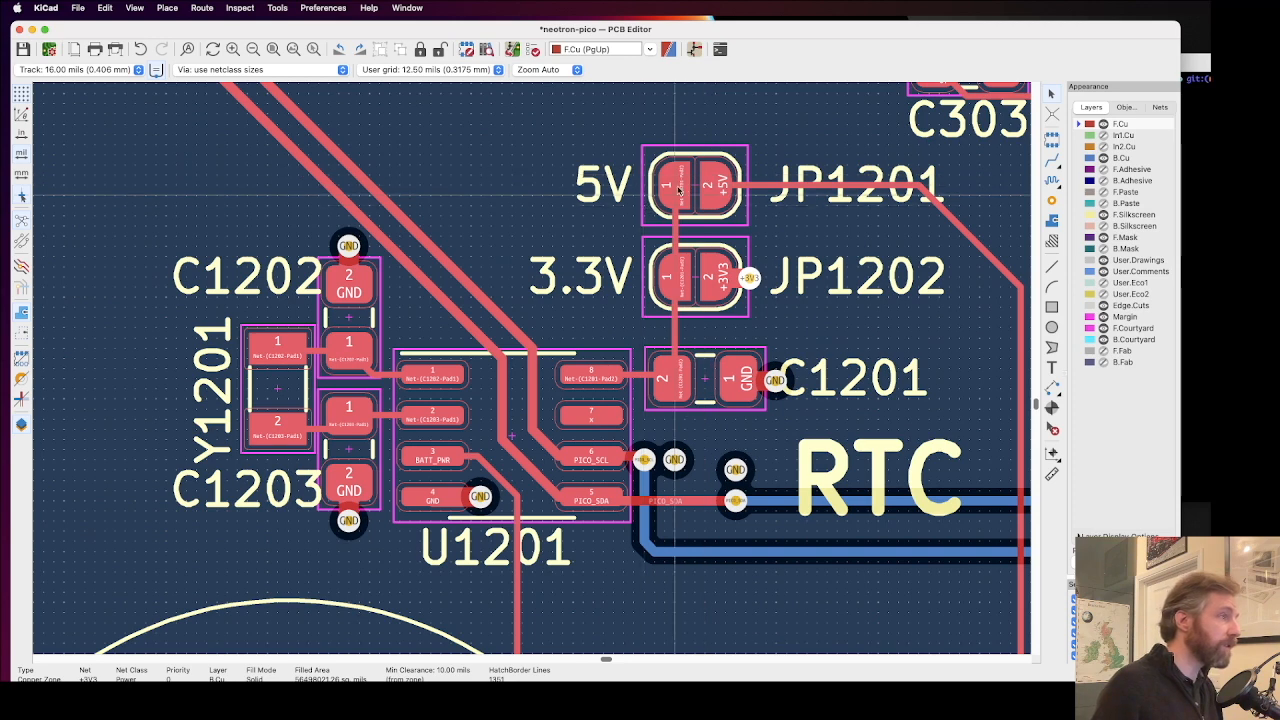
# Step: Examine the vias, tracks and reference texts around R301, C303, R312 and TP105 for clashes
pyautogui.scroll(-3, 622, 287)
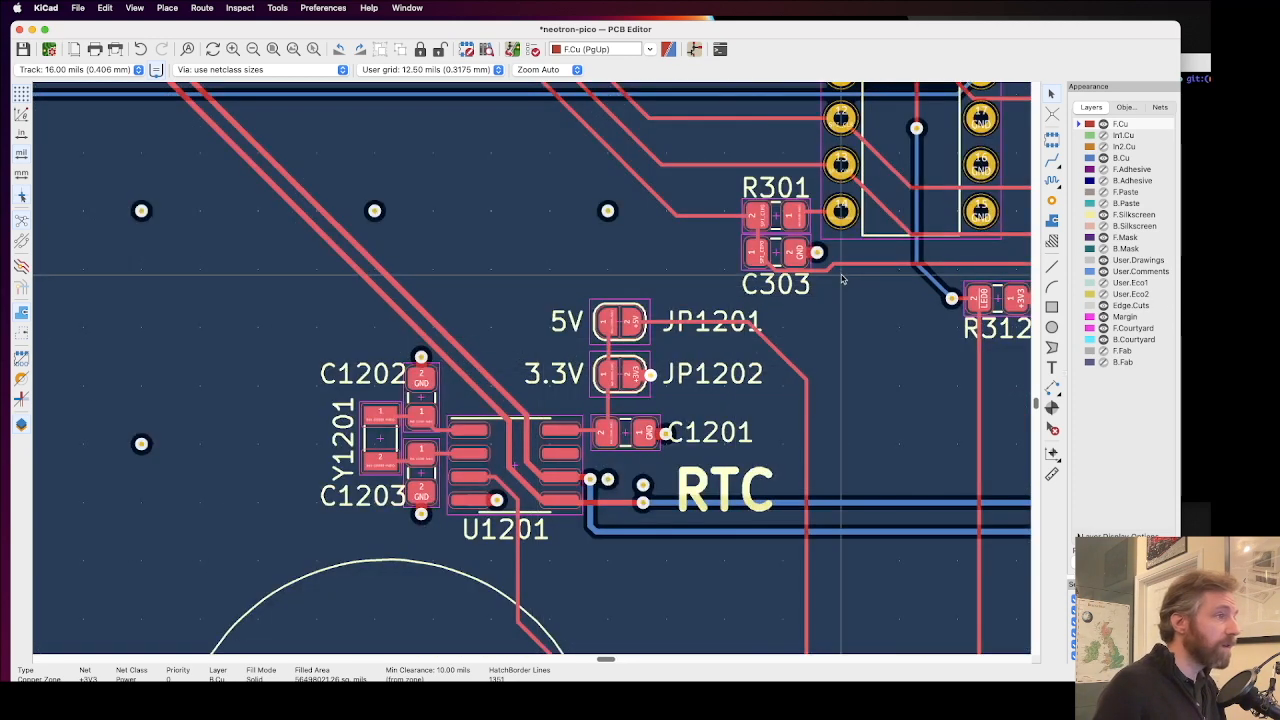
pyautogui.scroll(-2, 850, 280)
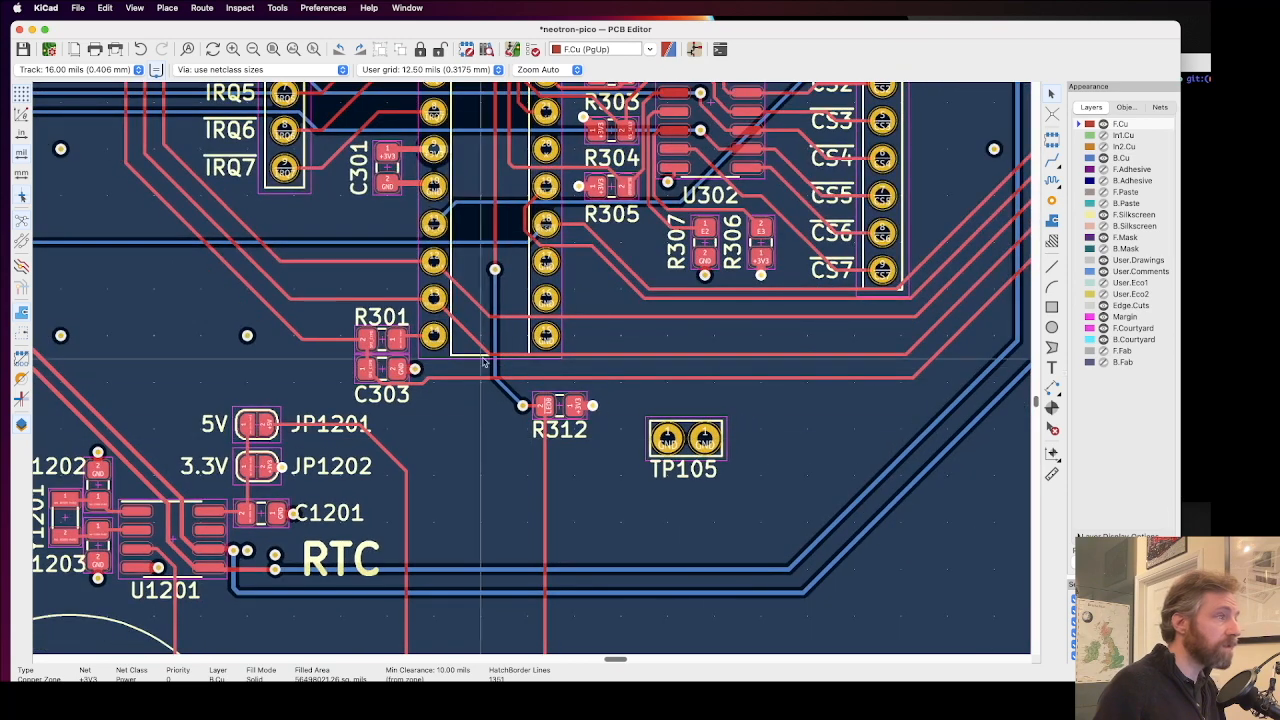
pyautogui.scroll(3, 532, 372)
pyautogui.scroll(3, 532, 372)
pyautogui.scroll(-1, 532, 372)
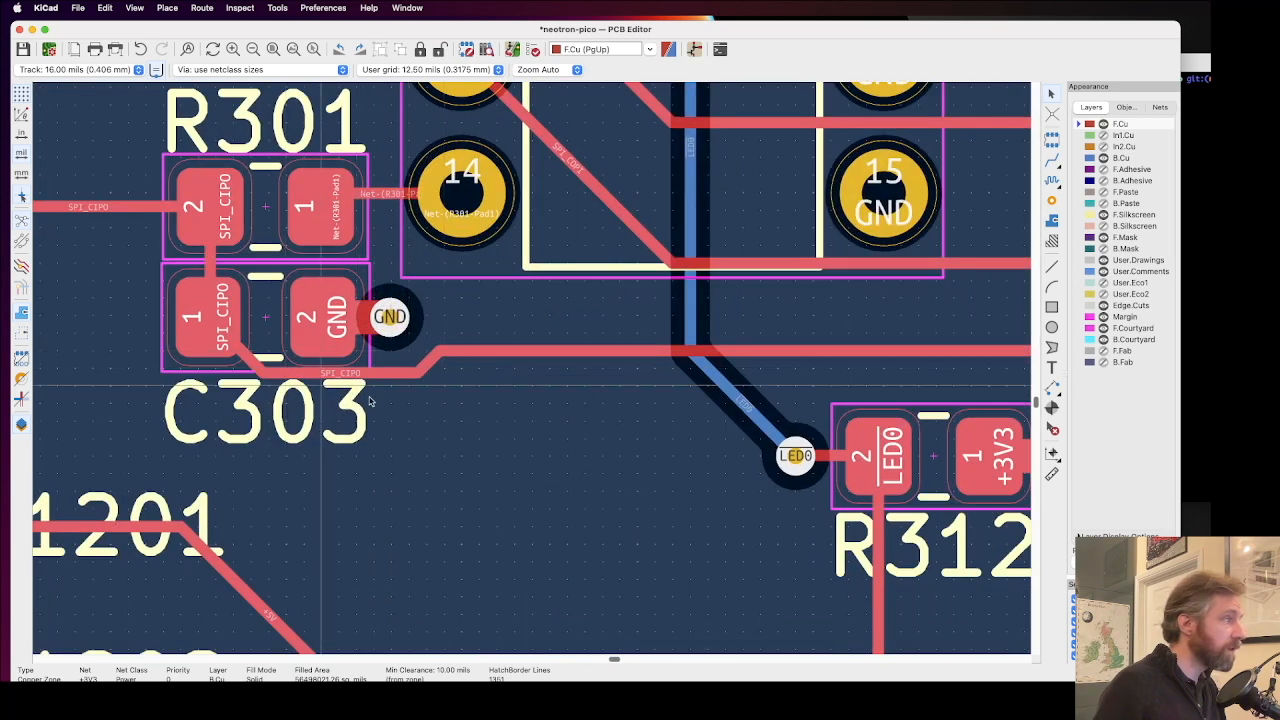
pyautogui.scroll(-5, 532, 372)
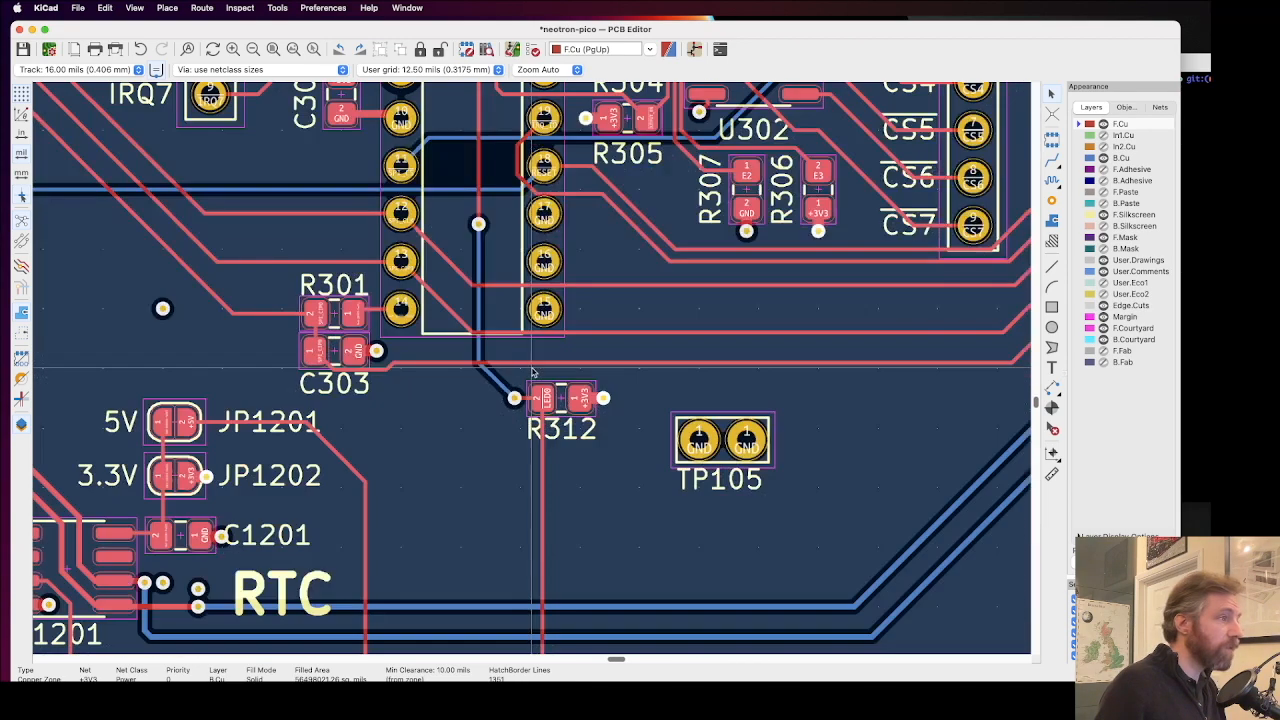
pyautogui.scroll(-1, 532, 372)
pyautogui.scroll(3, 503, 369)
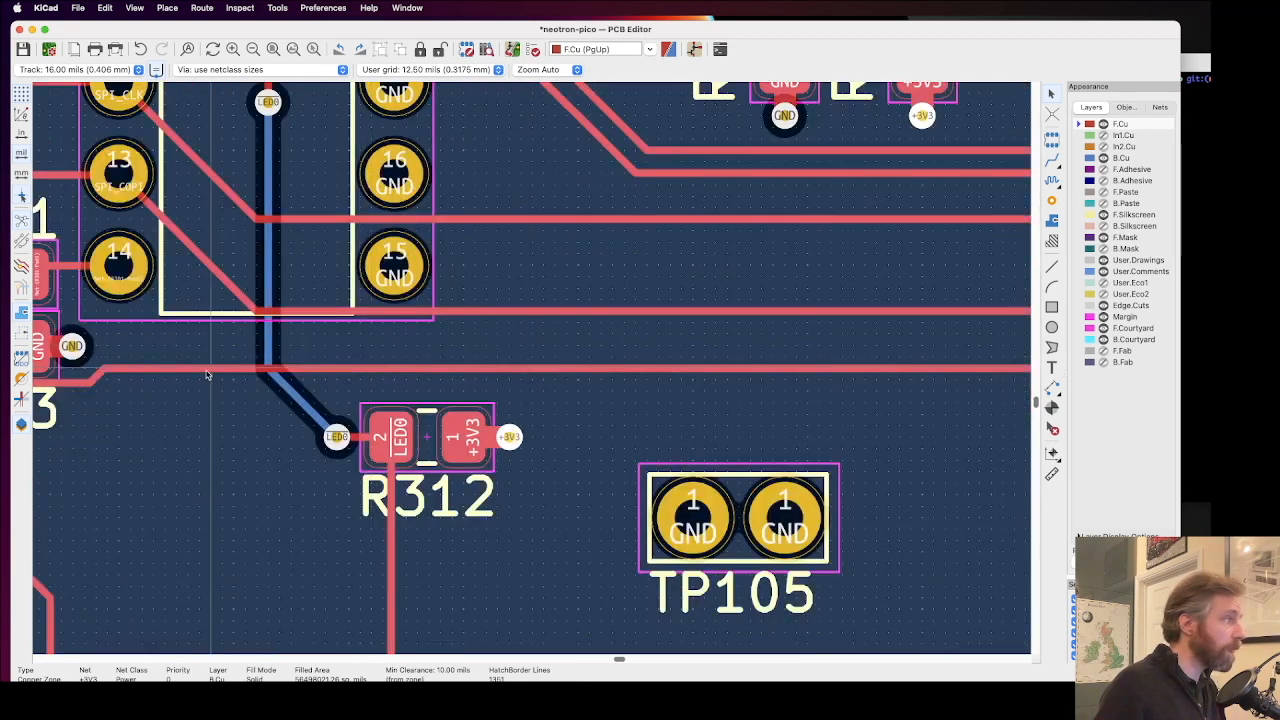
# Step: Shift the SPI_CIPO track between C303 and R312 so it runs straight from the bend beneath C303
pyautogui.moveTo(131, 368); pyautogui.dragTo(141, 386)
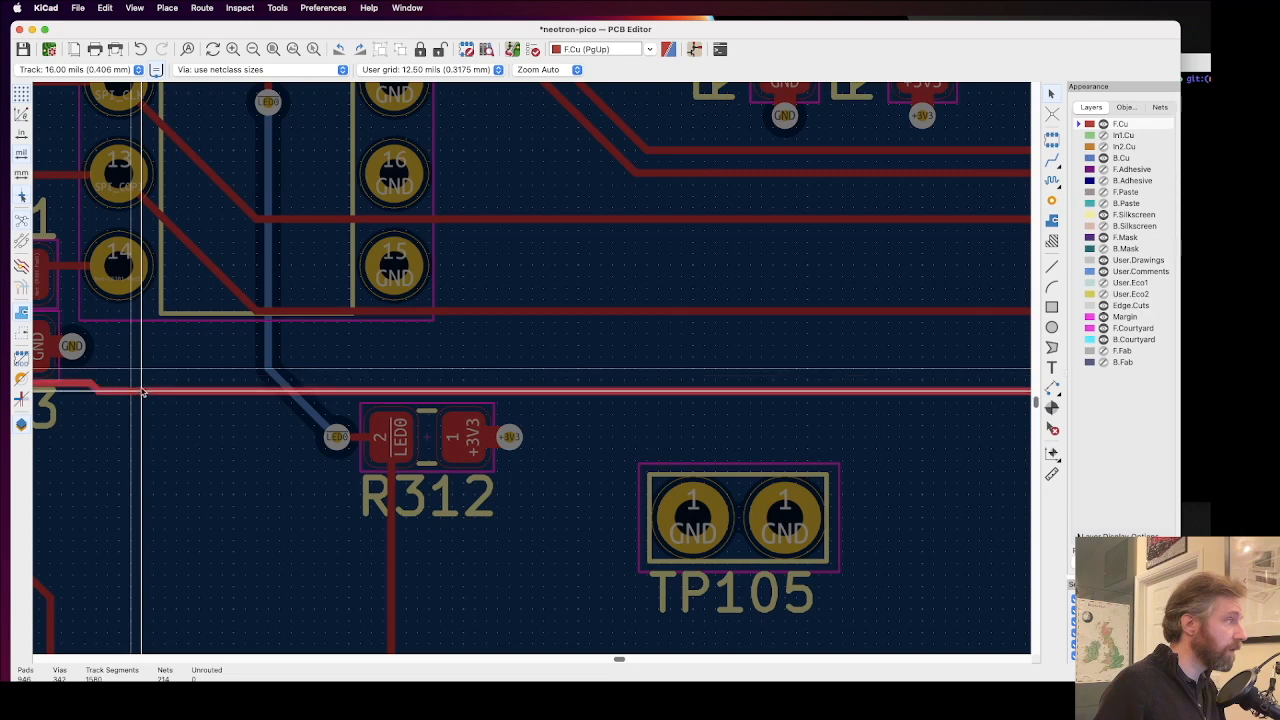
pyautogui.scroll(-1, 531, 369)
pyautogui.scroll(5, 562, 361)
pyautogui.moveTo(788, 286); pyautogui.dragTo(820, 342)
pyautogui.moveTo(458, 293); pyautogui.dragTo(440, 360)
pyautogui.scroll(-2, 440, 361)
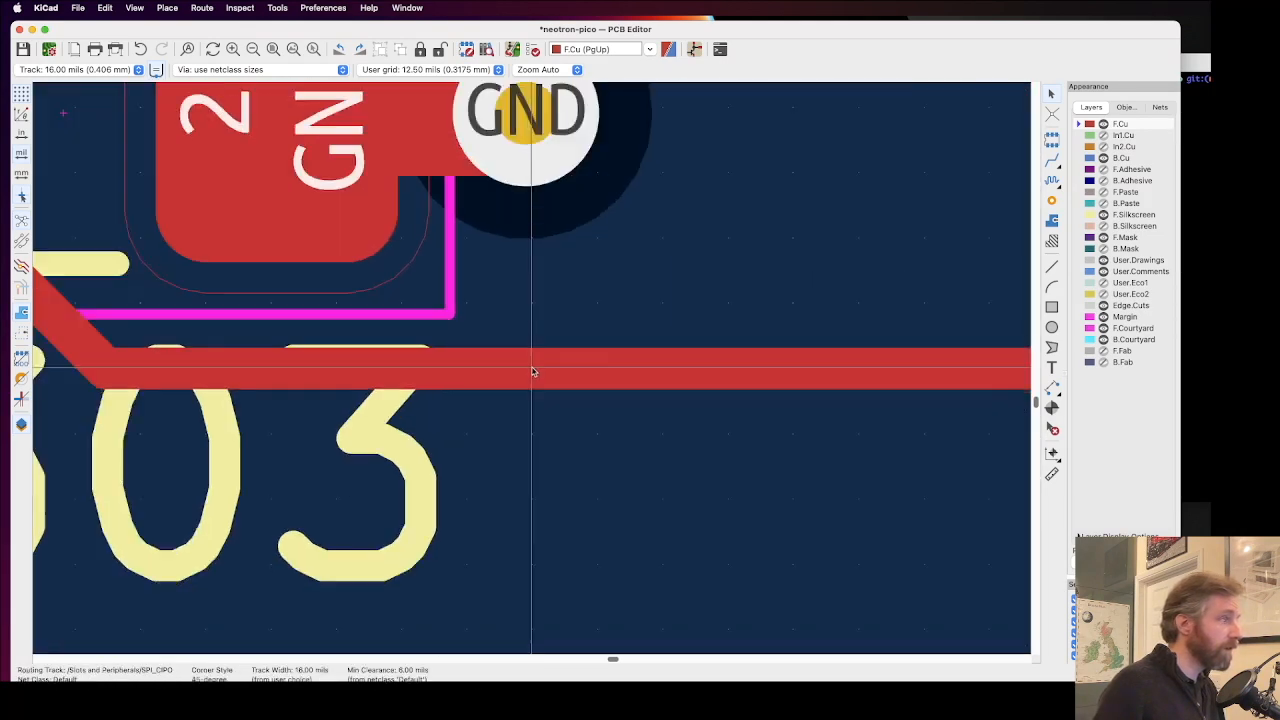
pyautogui.scroll(-2, 533, 372)
pyautogui.click(389, 441)
pyautogui.click(570, 442)
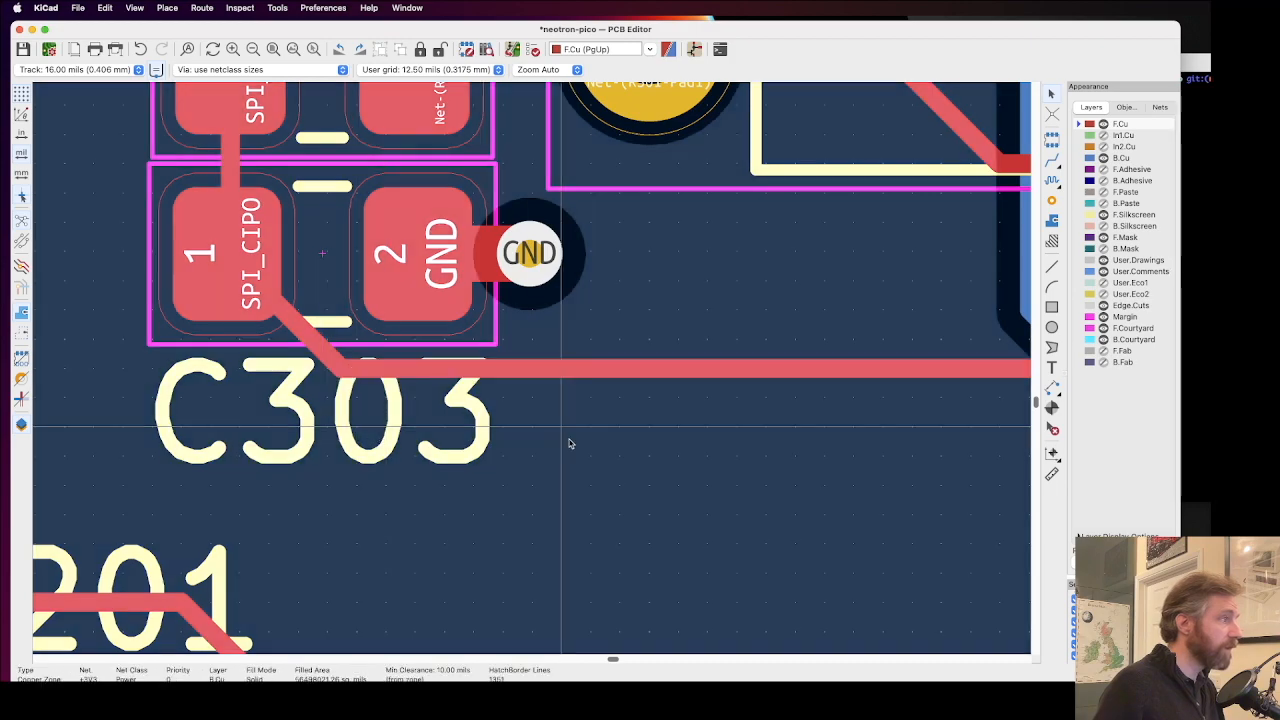
# Step: Inspect the Neotron, KiCad and open source hardware logos and the copyright text for via clashes
pyautogui.scroll(-4, 532, 372)
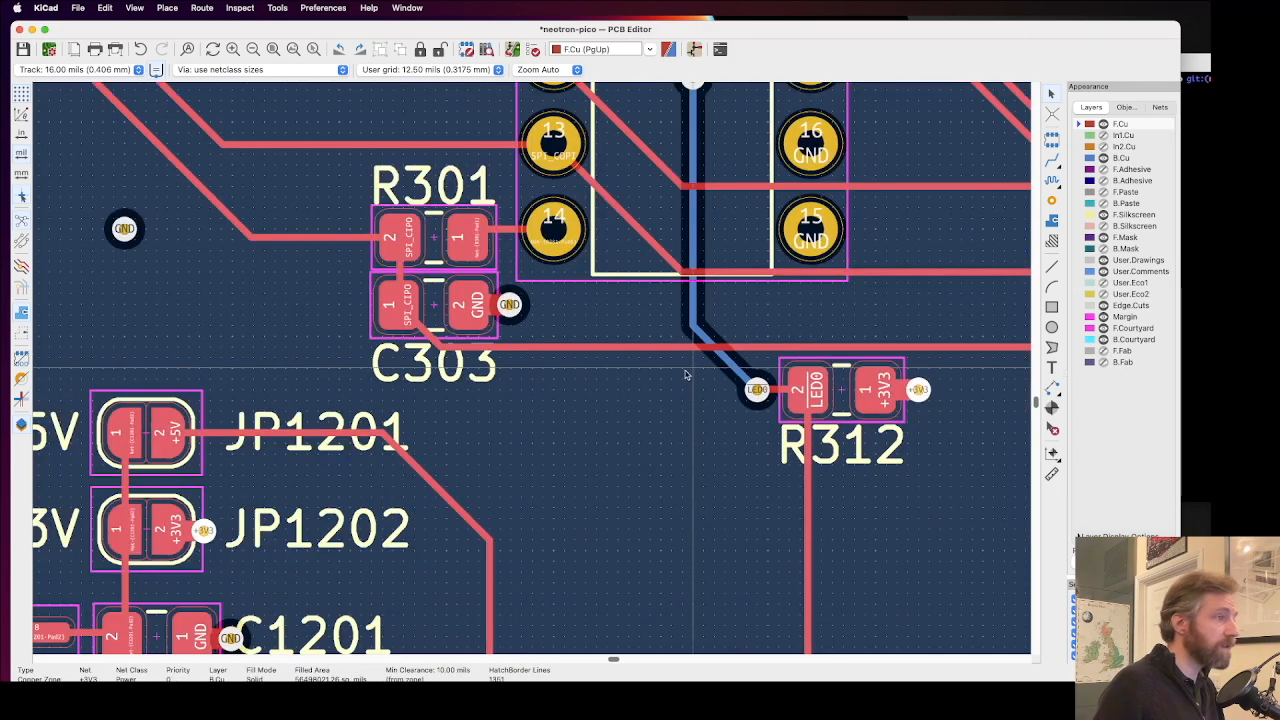
pyautogui.scroll(-6, 533, 371)
pyautogui.hscroll(-5, 534, 372)
pyautogui.scroll(-3, 534, 372)
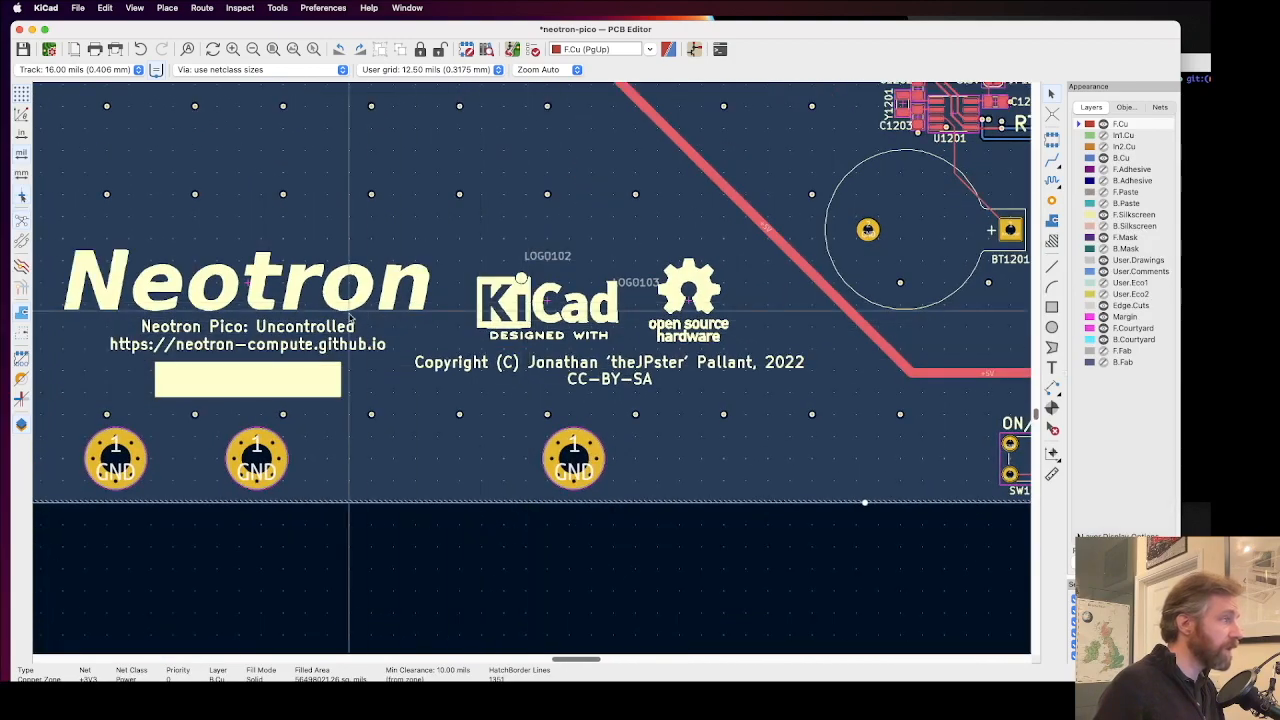
pyautogui.scroll(-1, 272, 325)
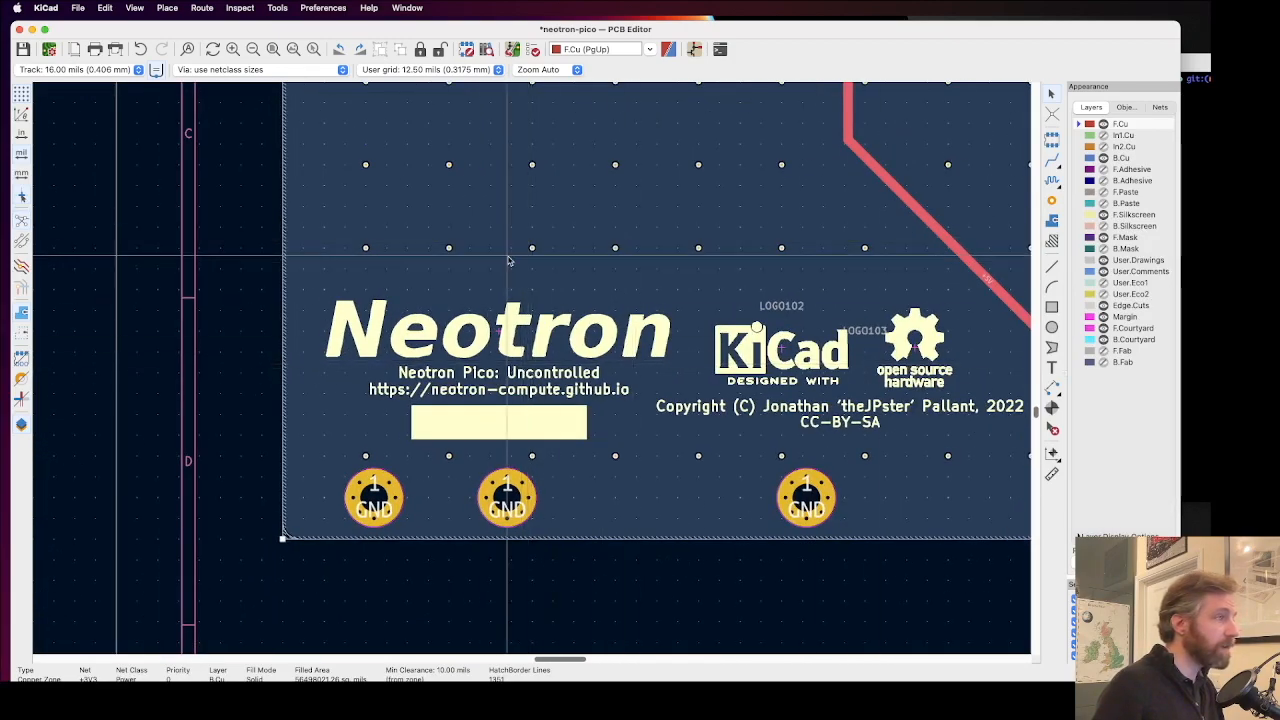
pyautogui.scroll(-5, 535, 372)
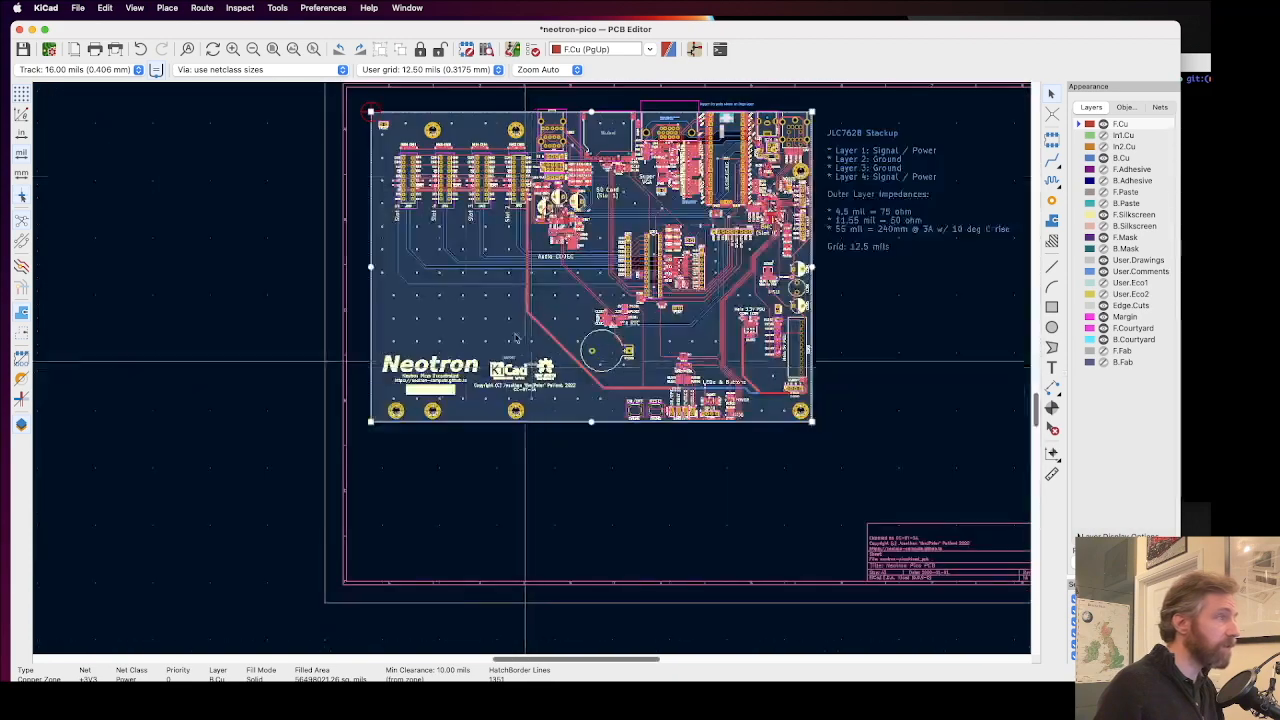
# Step: Examine the pin labels and vias around expansion slots J905 to J902, including A0, A2 and 5V
pyautogui.scroll(3, 426, 195)
pyautogui.scroll(3, 531, 366)
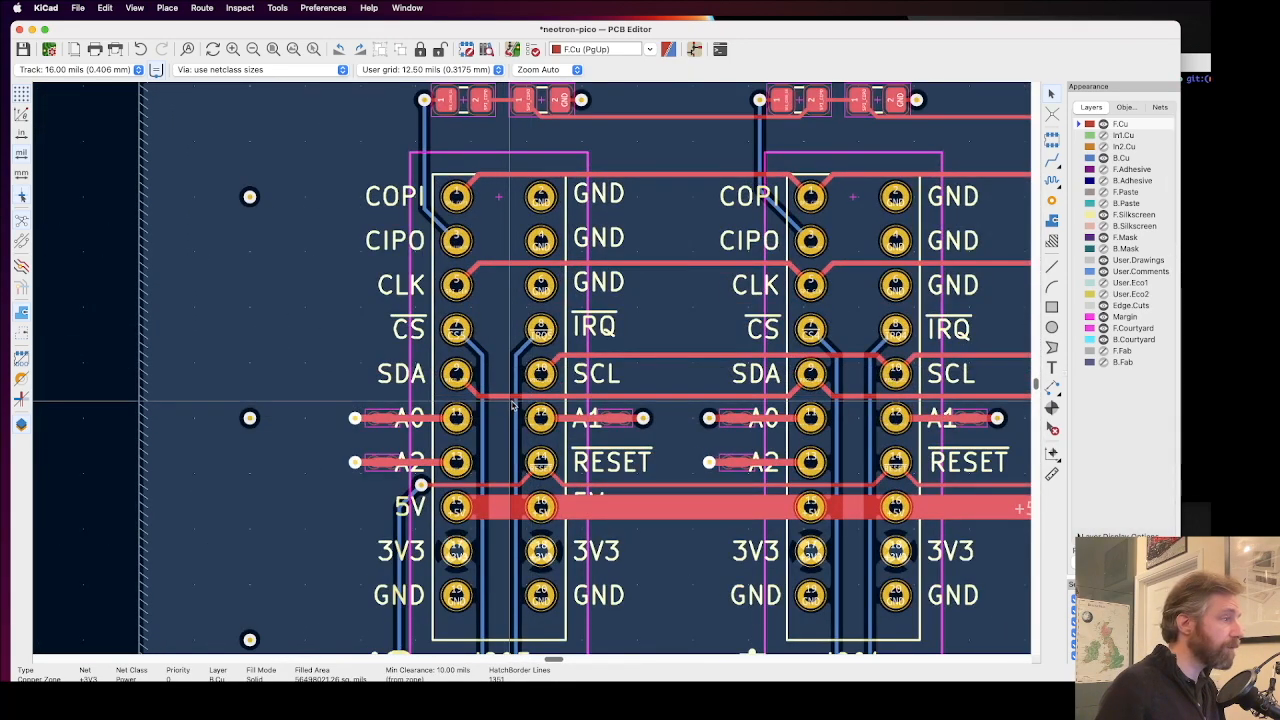
pyautogui.scroll(3, 421, 486)
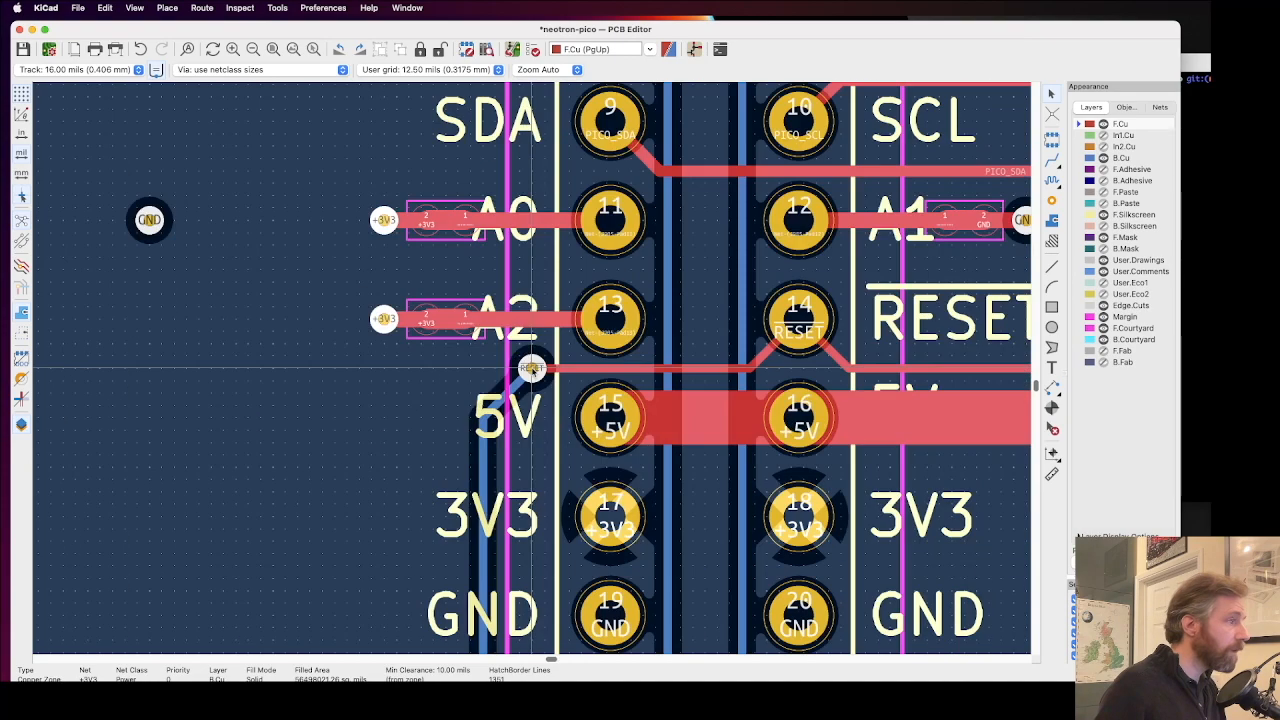
pyautogui.scroll(-2, 531, 368)
pyautogui.scroll(-2, 532, 363)
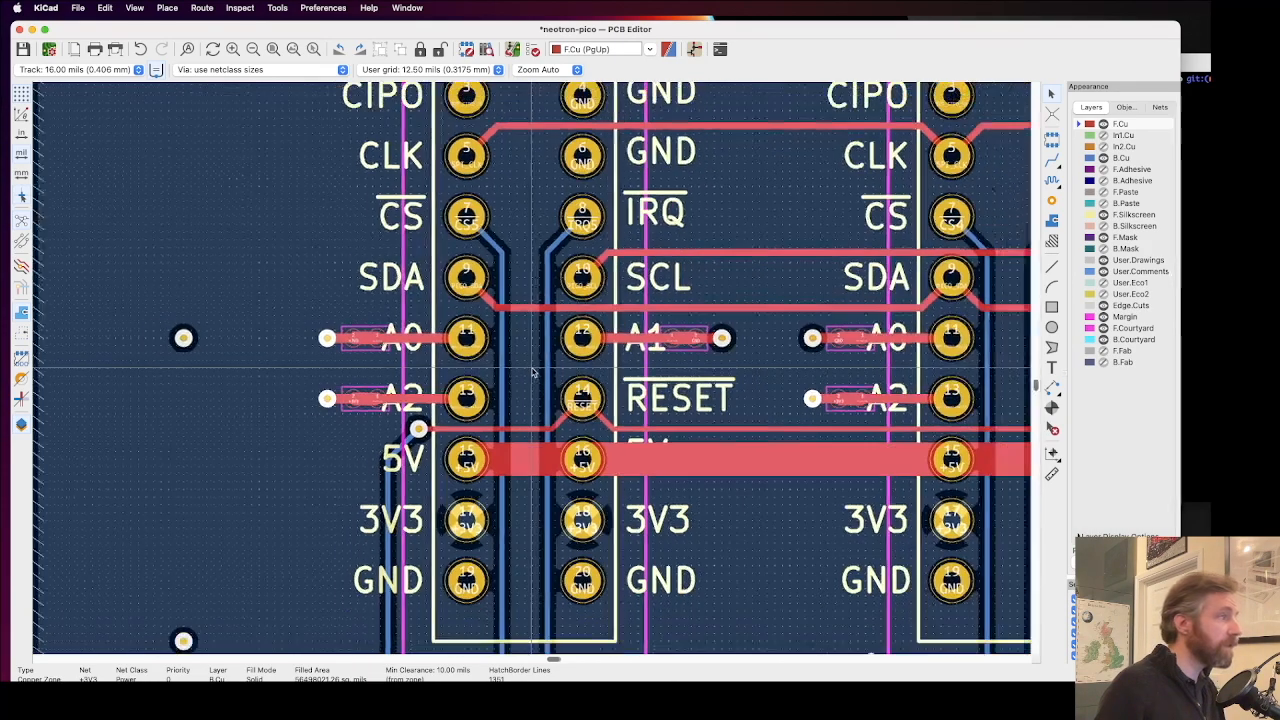
pyautogui.scroll(-1, 532, 362)
pyautogui.scroll(-1, 530, 362)
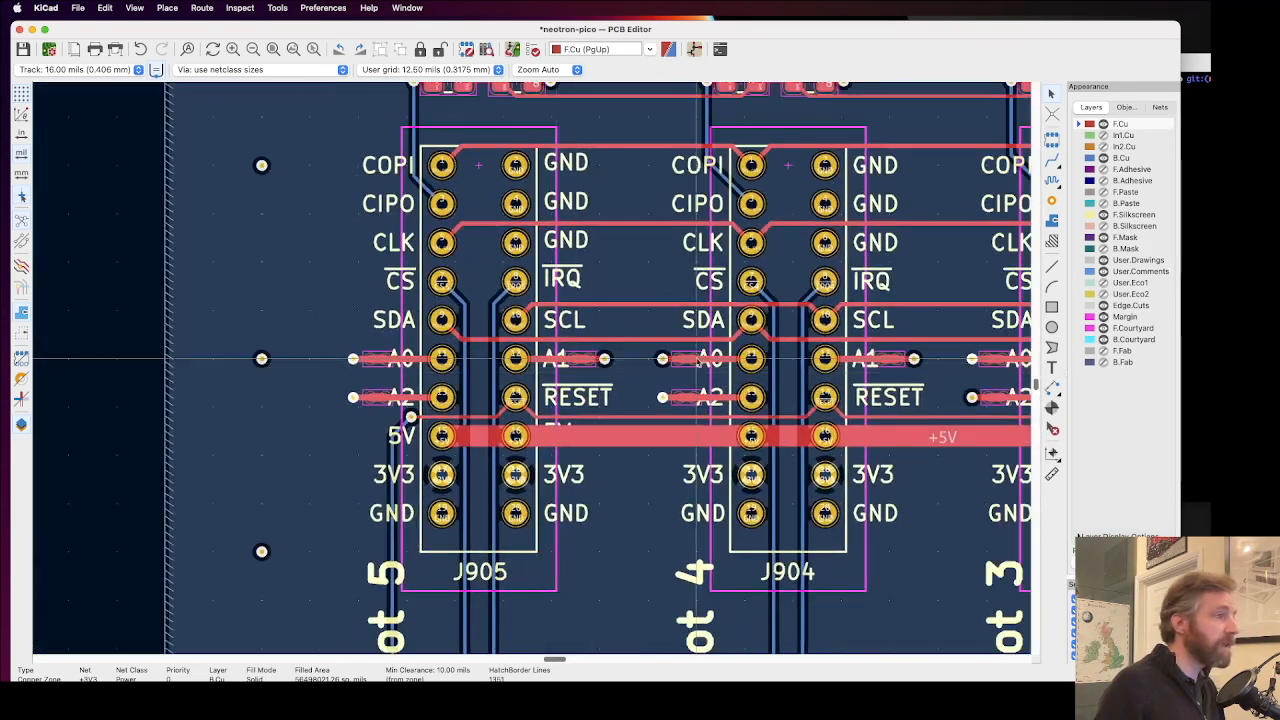
pyautogui.scroll(-3, 811, 356)
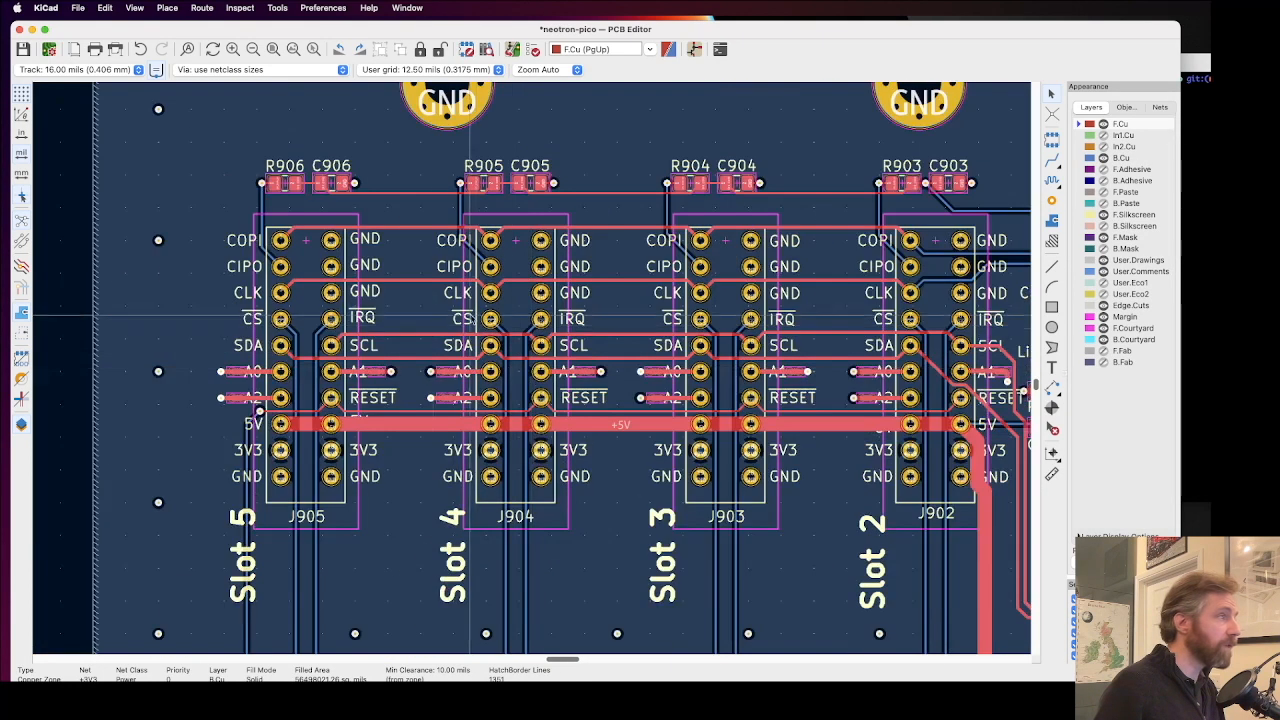
# Step: Select the J905 expansion slot footprint and inspect its outline, COPI label and the SPI_CIPO_S5 via and track
pyautogui.moveTo(240, 155); pyautogui.dragTo(382, 200)
pyautogui.click(376, 203)
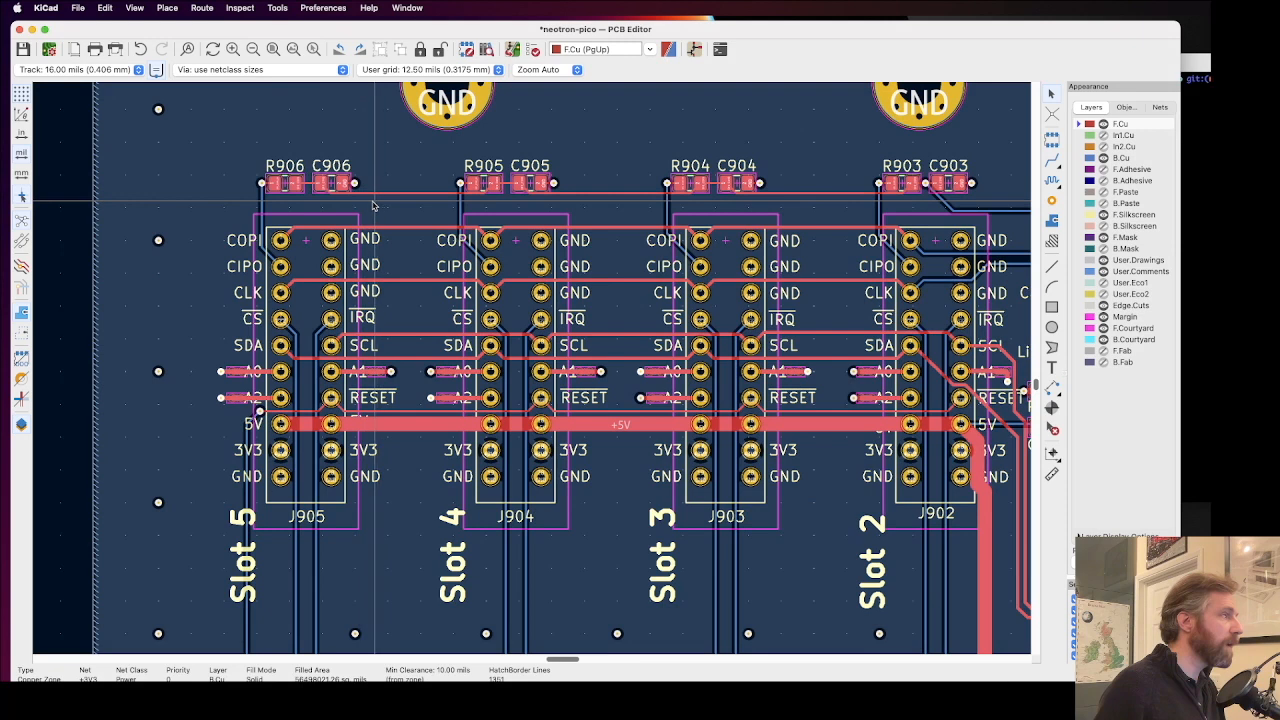
pyautogui.click(302, 217)
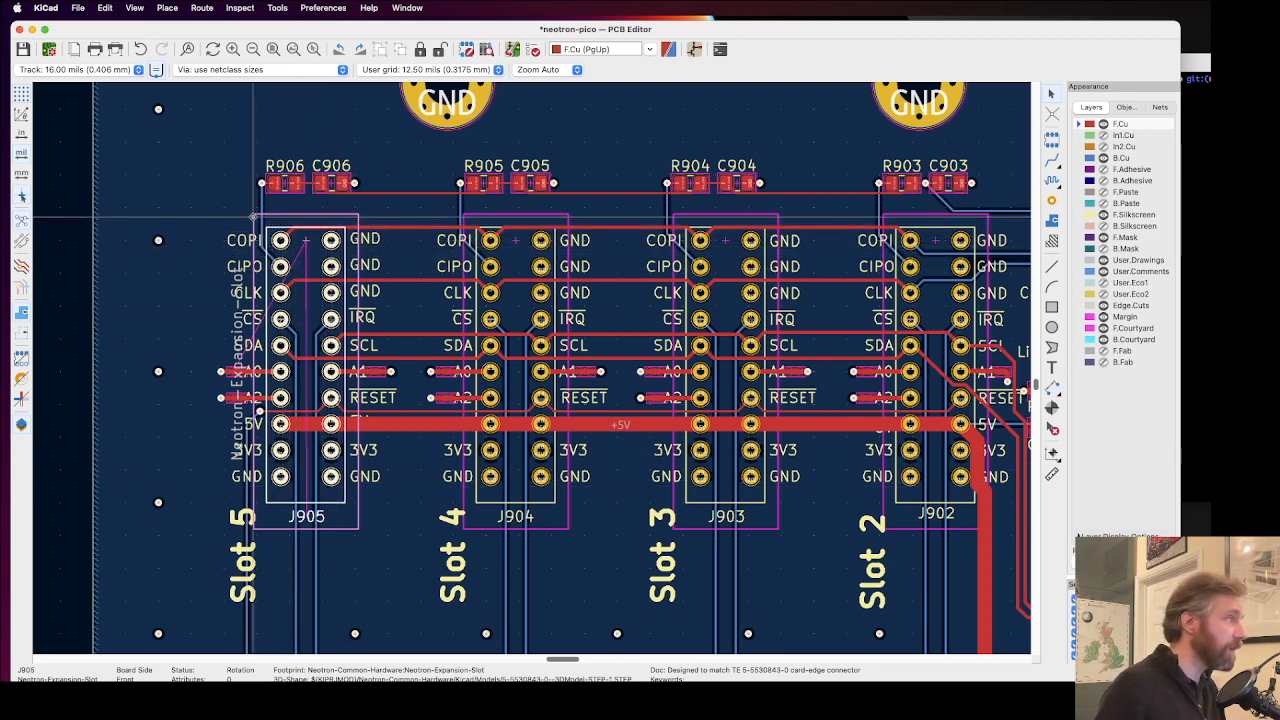
pyautogui.scroll(6, 260, 215)
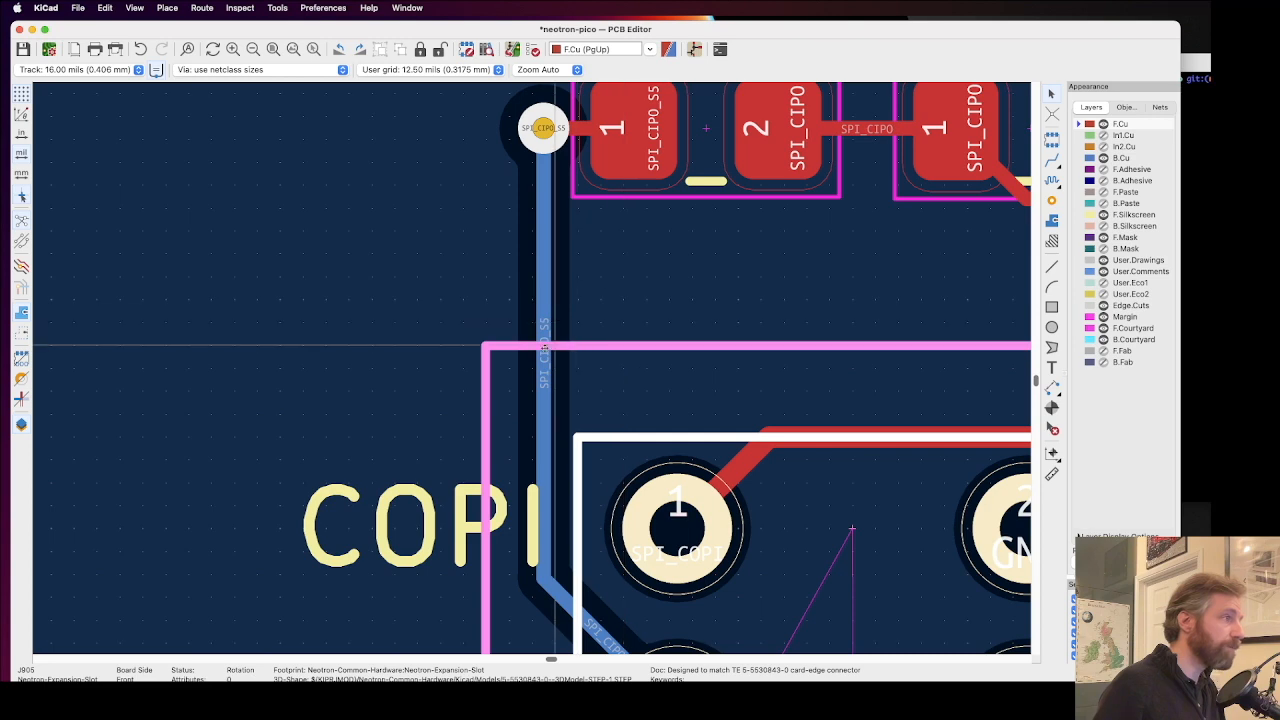
pyautogui.scroll(-8, 545, 345)
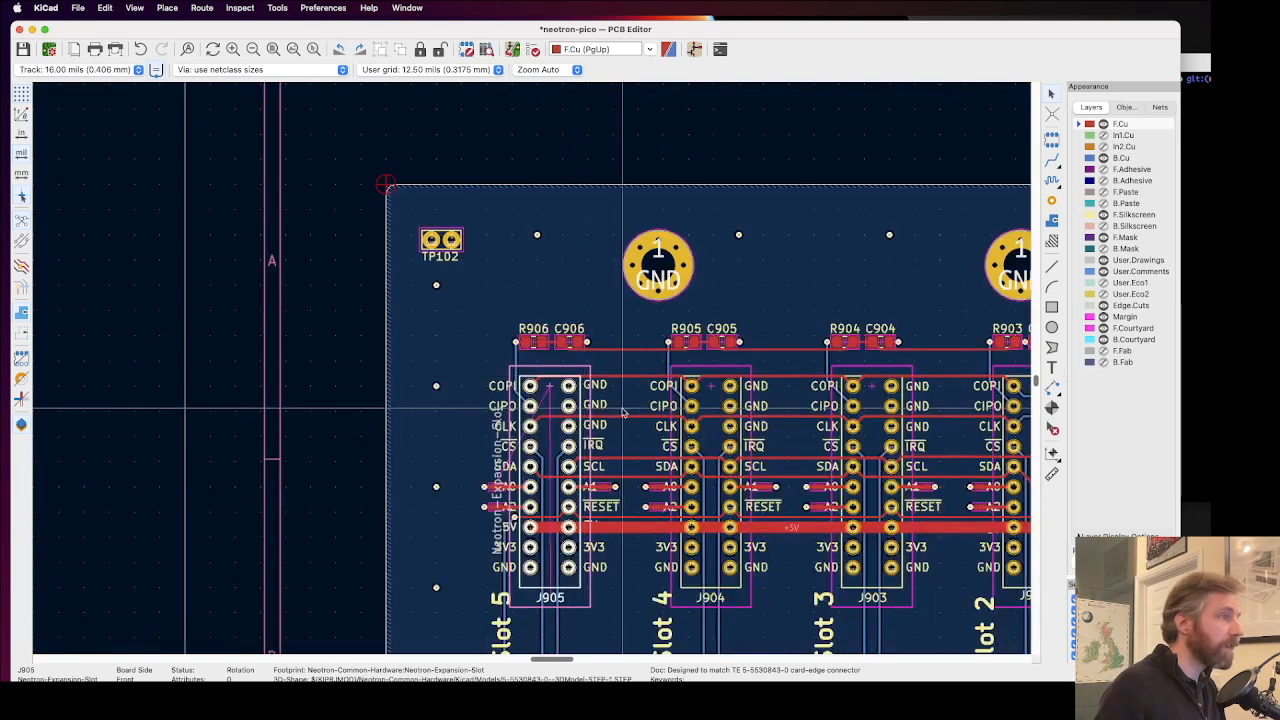
# Step: Check the row of resistors and capacitors above the expansion slots, from R906 and C906 to R903 and C903
pyautogui.hscroll(3, 622, 410)
pyautogui.hscroll(3, 630, 425)
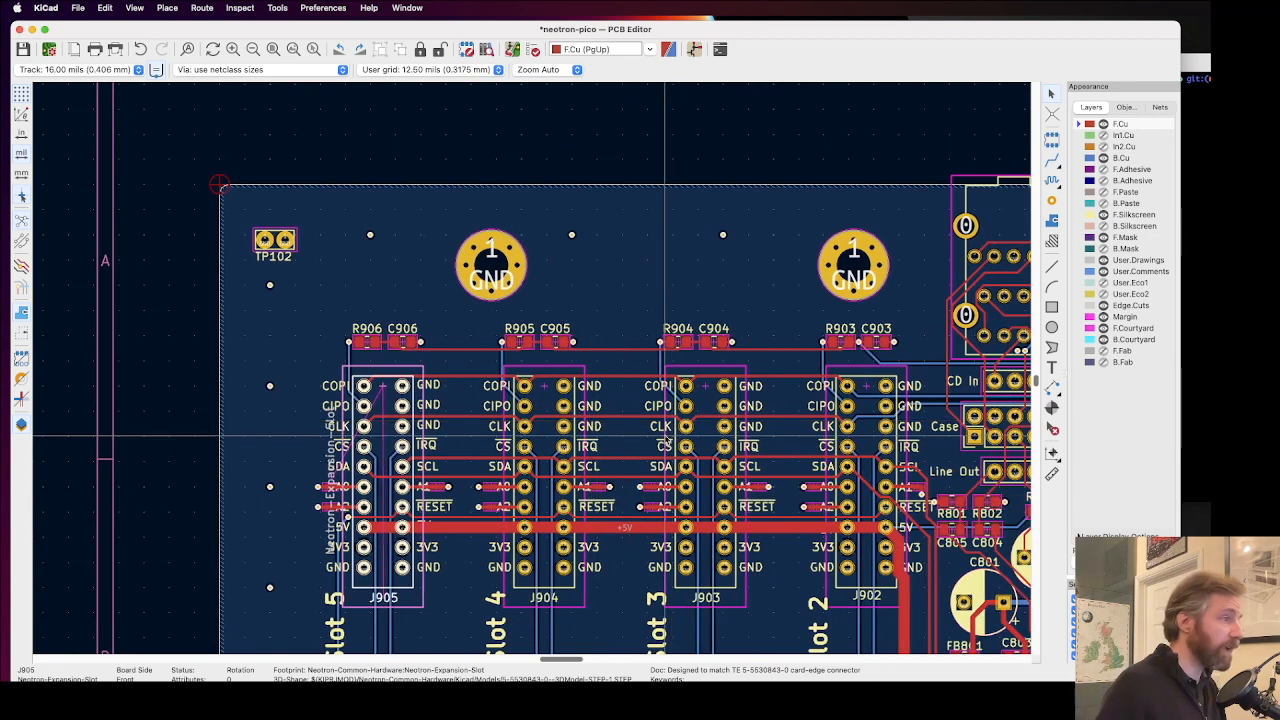
pyautogui.hscroll(-1, 650, 482)
pyautogui.hscroll(5, 650, 482)
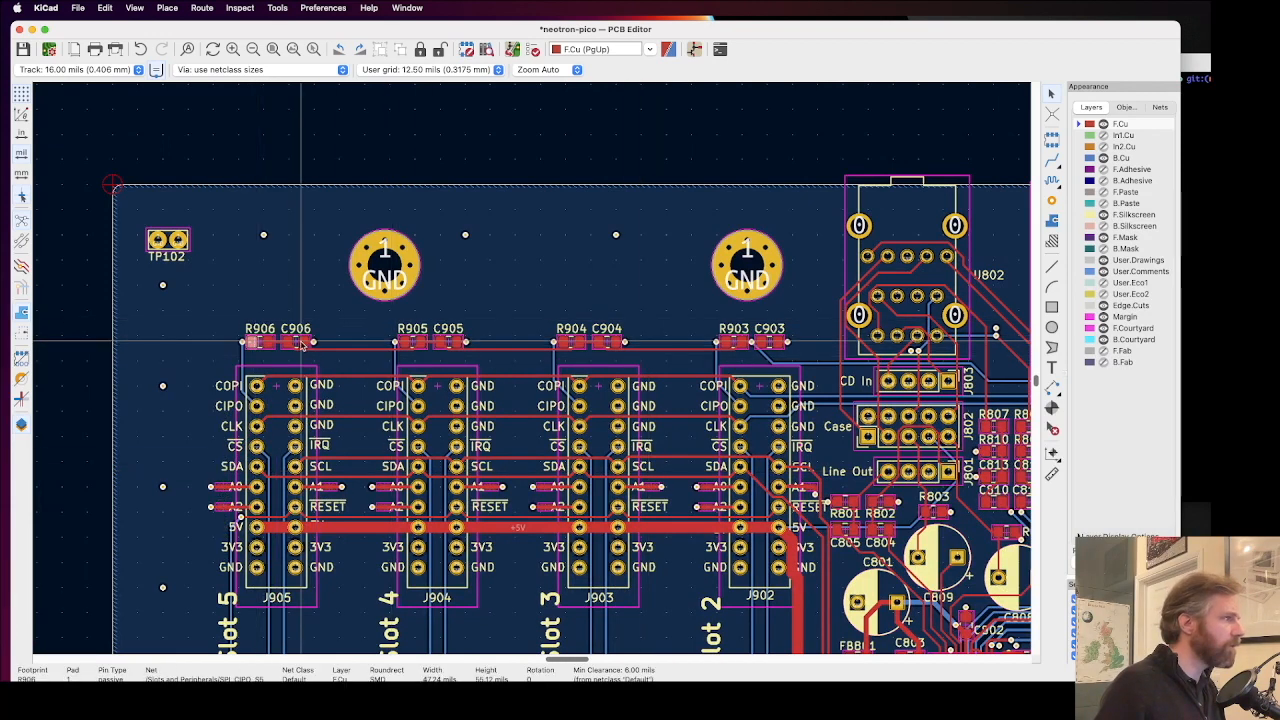
pyautogui.click(256, 354)
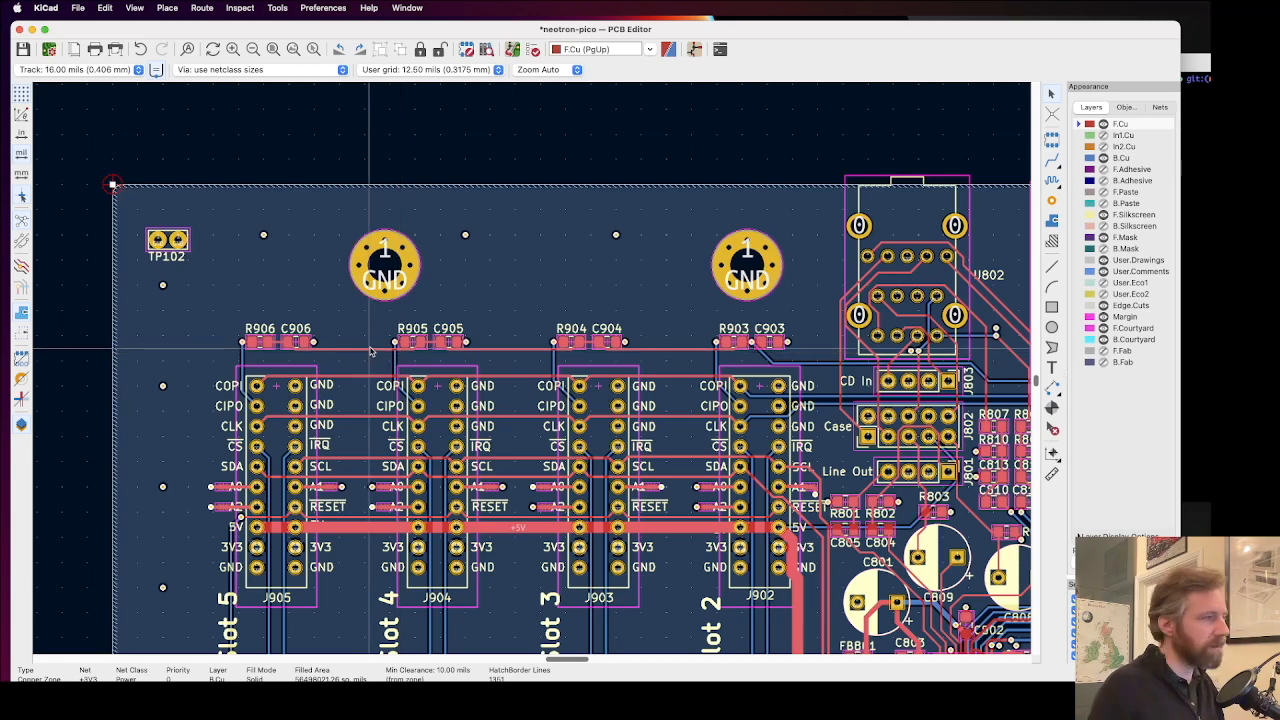
# Step: Inspect the audio jack U802 and the component grid from R807 and C819 to C810 and R812 for reference-text and via clashes
pyautogui.hscroll(5, 384, 348)
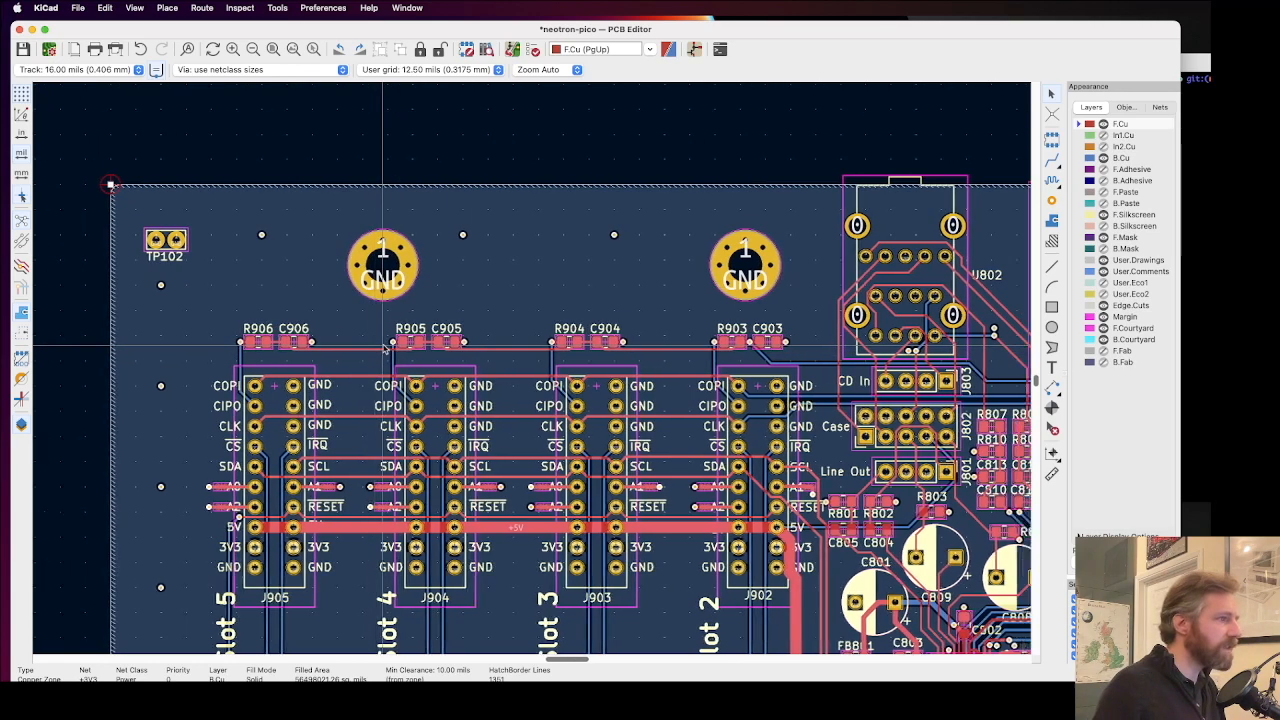
pyautogui.hscroll(3, 384, 348)
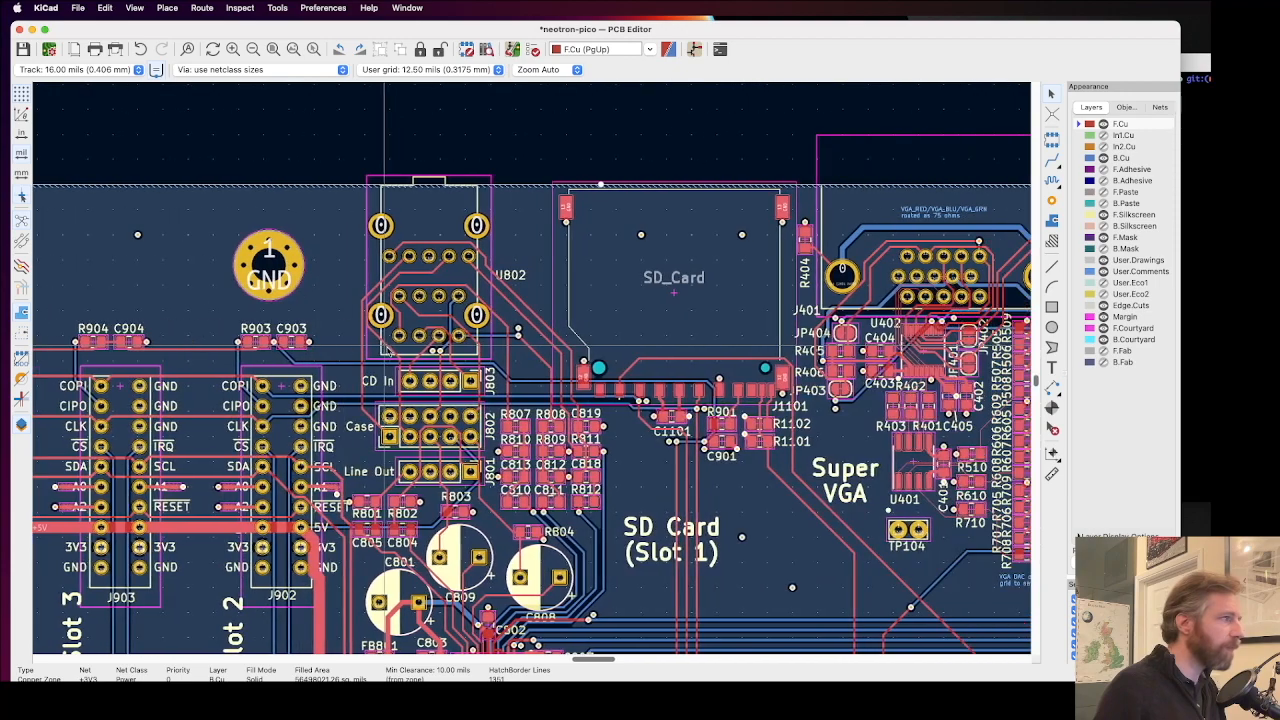
pyautogui.scroll(4, 466, 340)
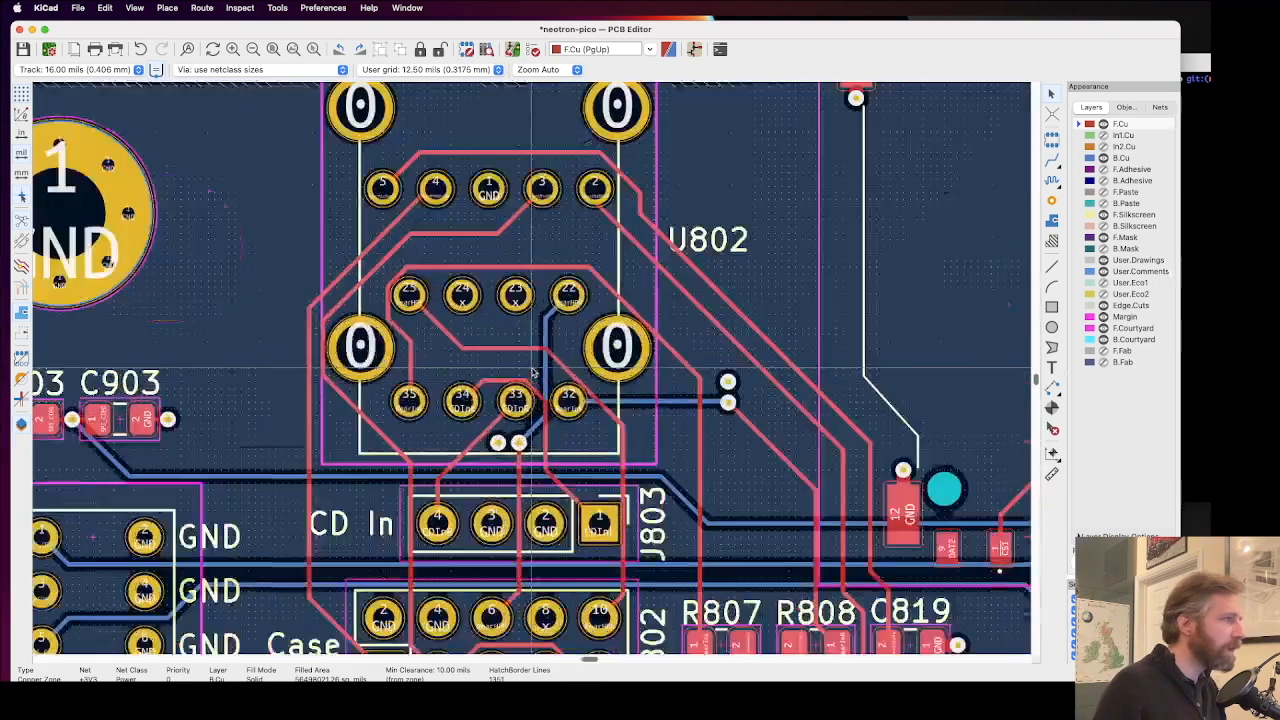
pyautogui.scroll(-3, 533, 372)
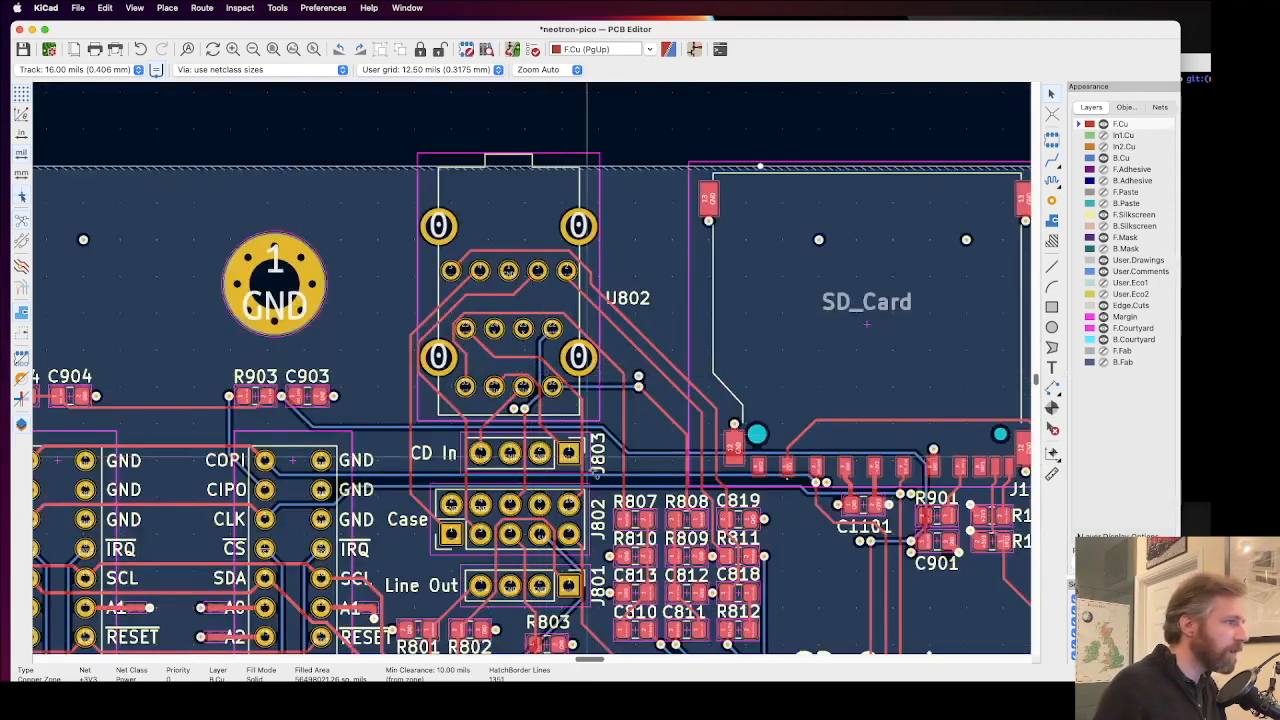
pyautogui.scroll(5, 621, 506)
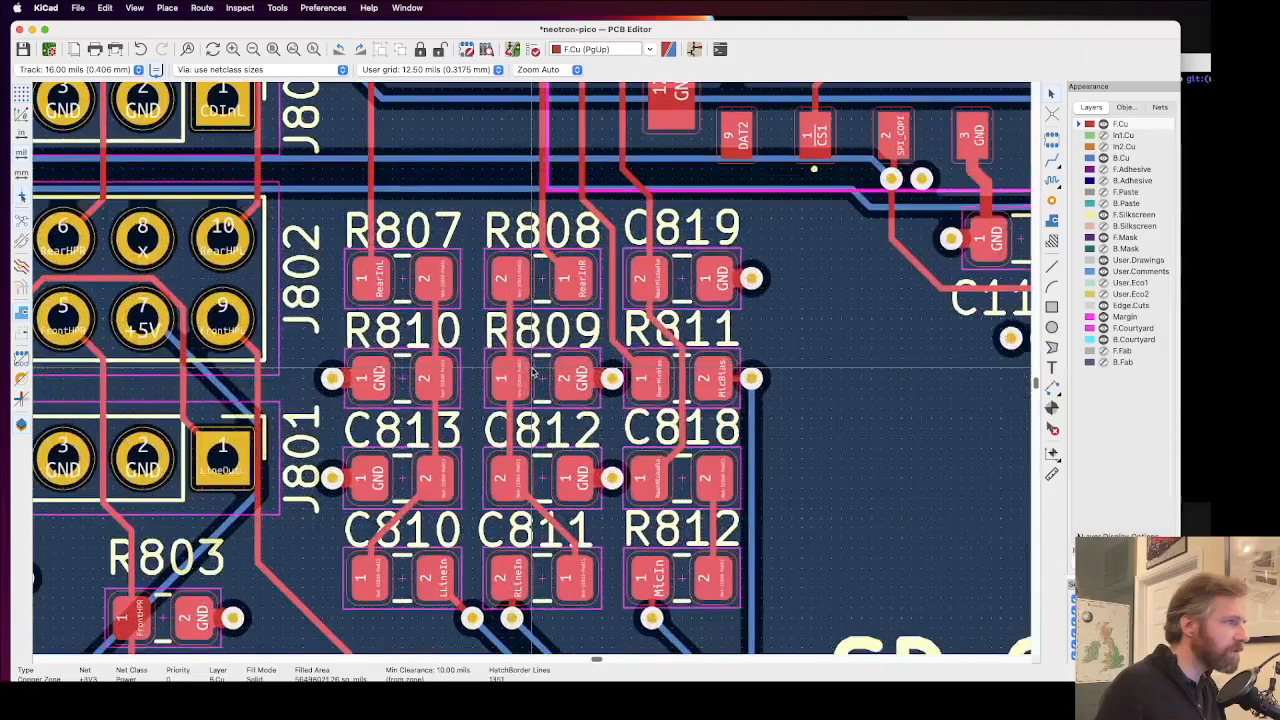
pyautogui.scroll(2, 533, 372)
pyautogui.scroll(-1, 516, 362)
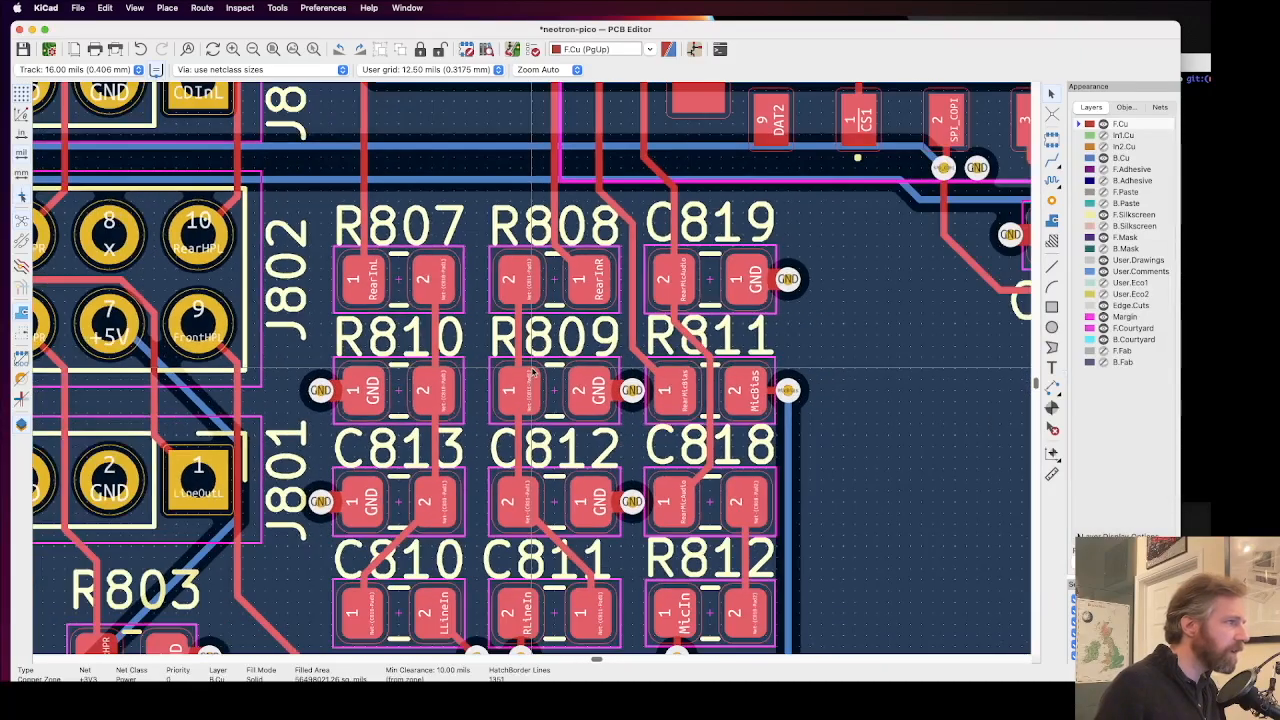
pyautogui.scroll(-5, 533, 372)
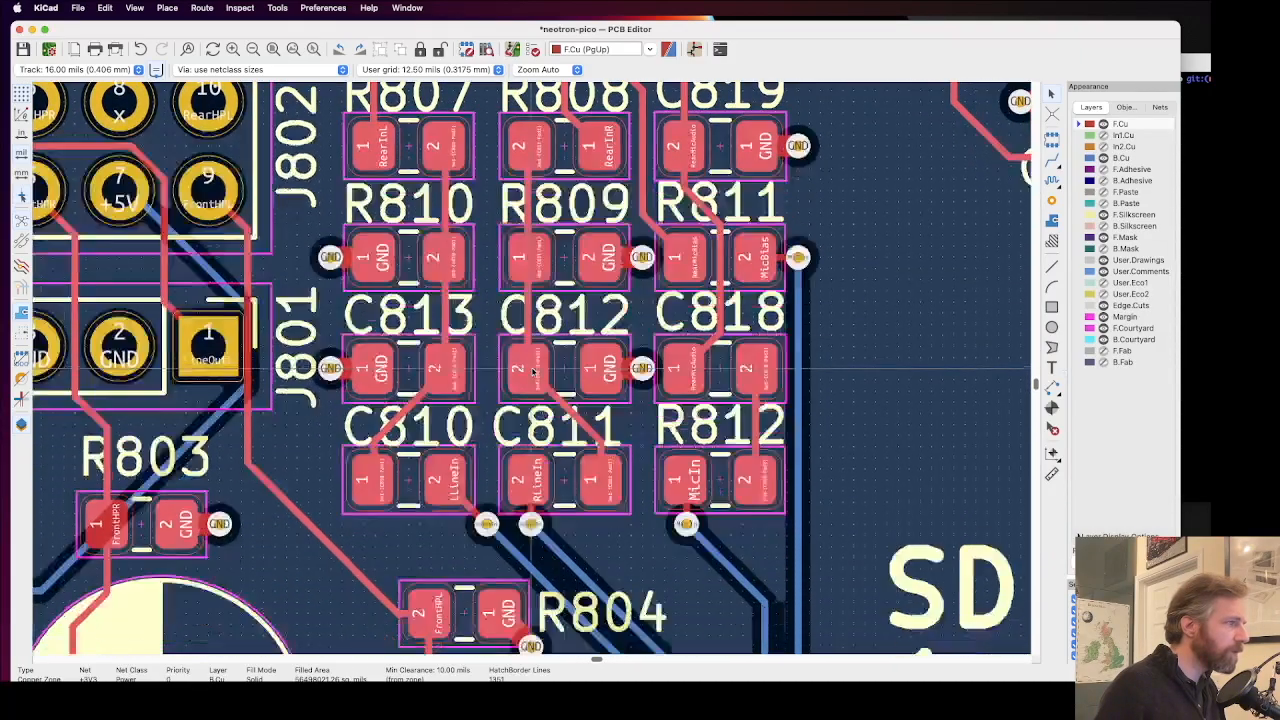
pyautogui.scroll(3, 533, 372)
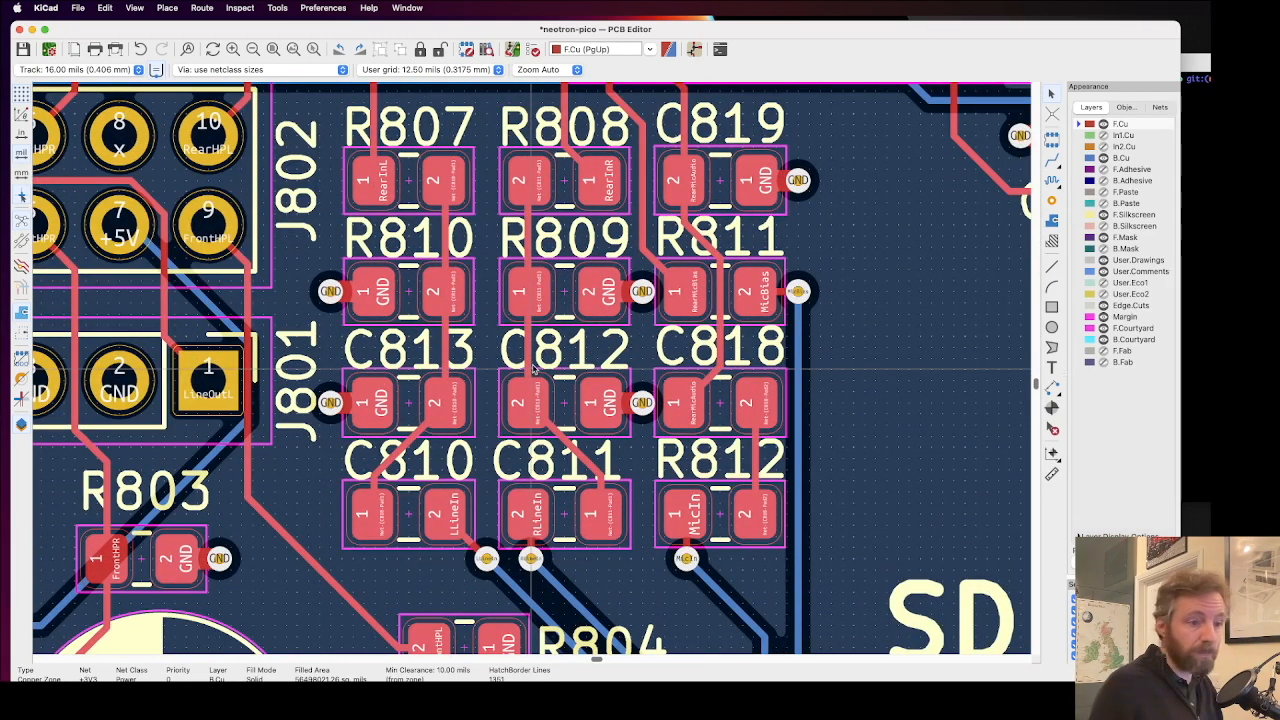
# Step: Check the Case and Line Out header labels and the R801, R802, R803, C805 and C804 references against nearby vias
pyautogui.hscroll(-1, 498, 352)
pyautogui.hscroll(-3, 560, 457)
pyautogui.hscroll(-12, 560, 457)
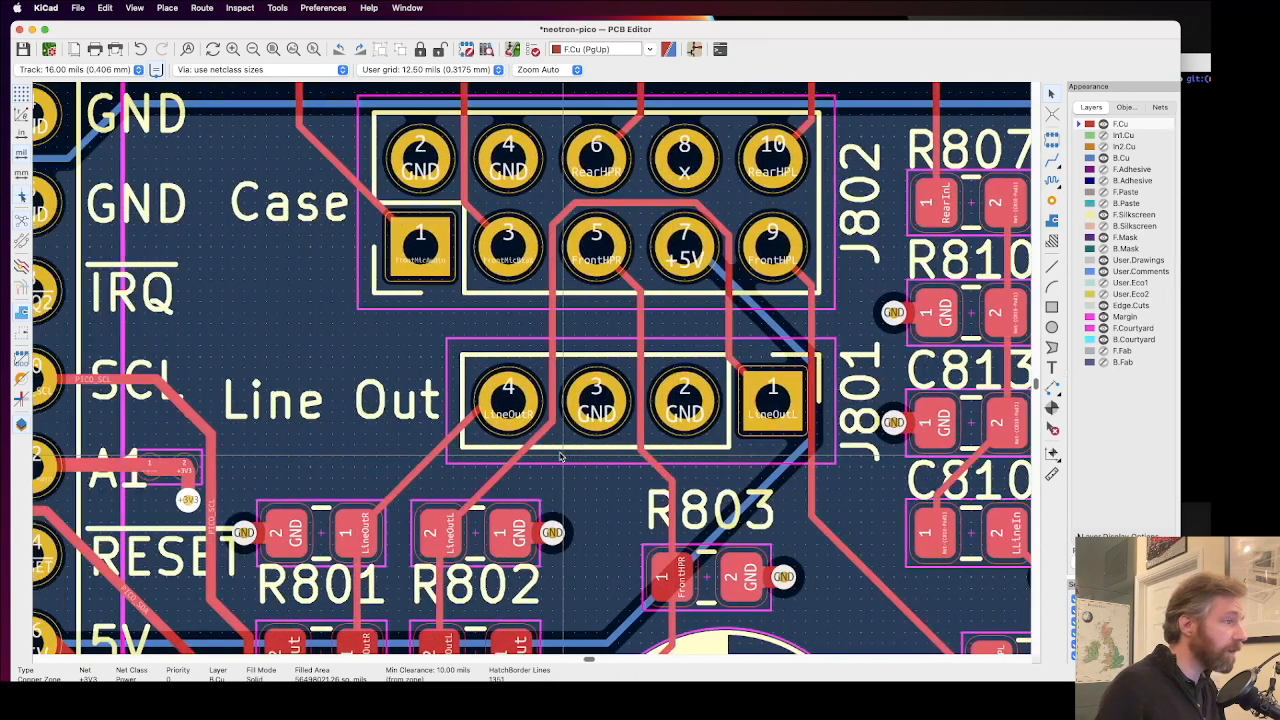
pyautogui.hscroll(-5, 560, 457)
pyautogui.scroll(-9, 560, 457)
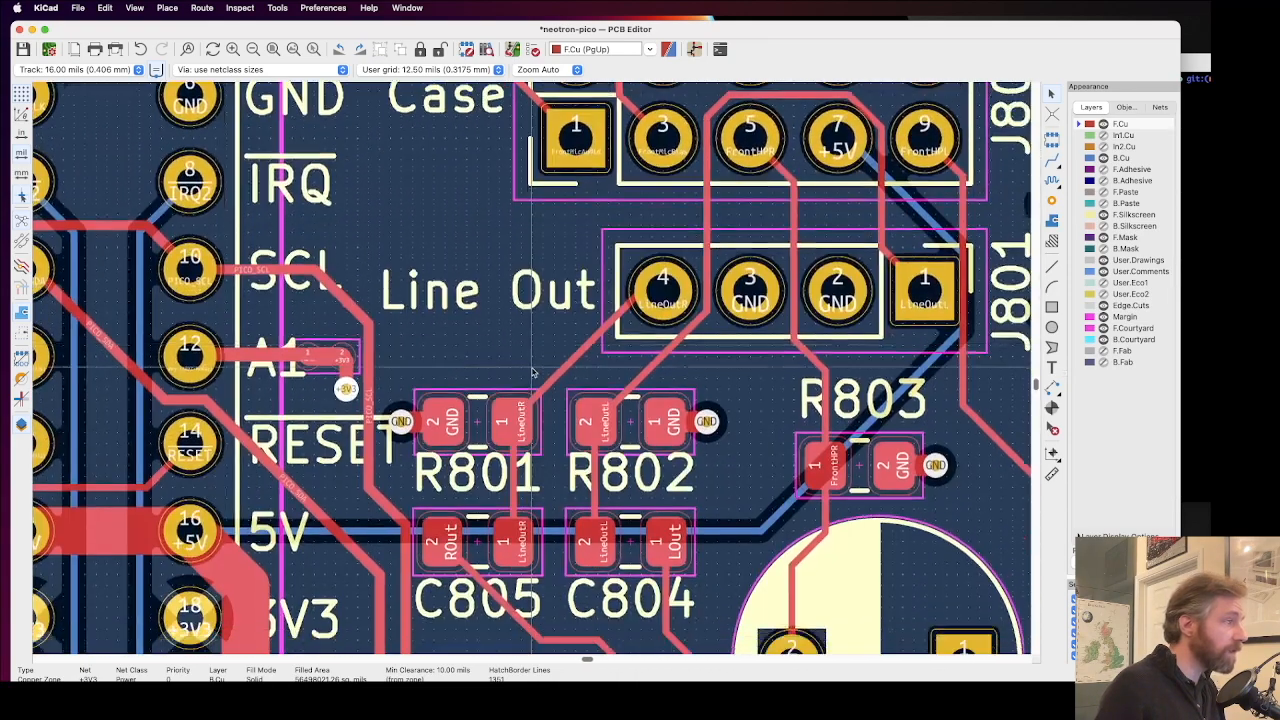
pyautogui.scroll(-2, 534, 373)
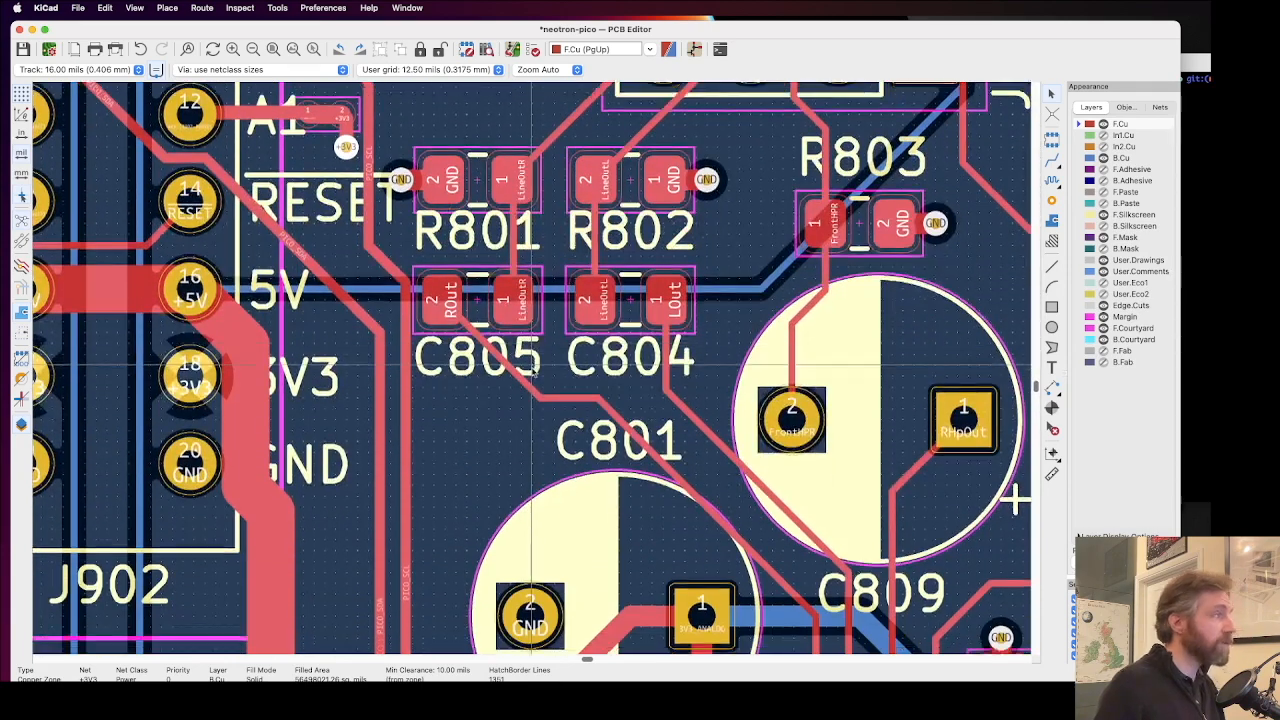
# Step: Drag the wide vertical +5V track segment beside J902 away from pads 18 and 20, aligning it with the track below
pyautogui.scroll(-2, 254, 395)
pyautogui.scroll(2, 262, 398)
pyautogui.click(240, 384)
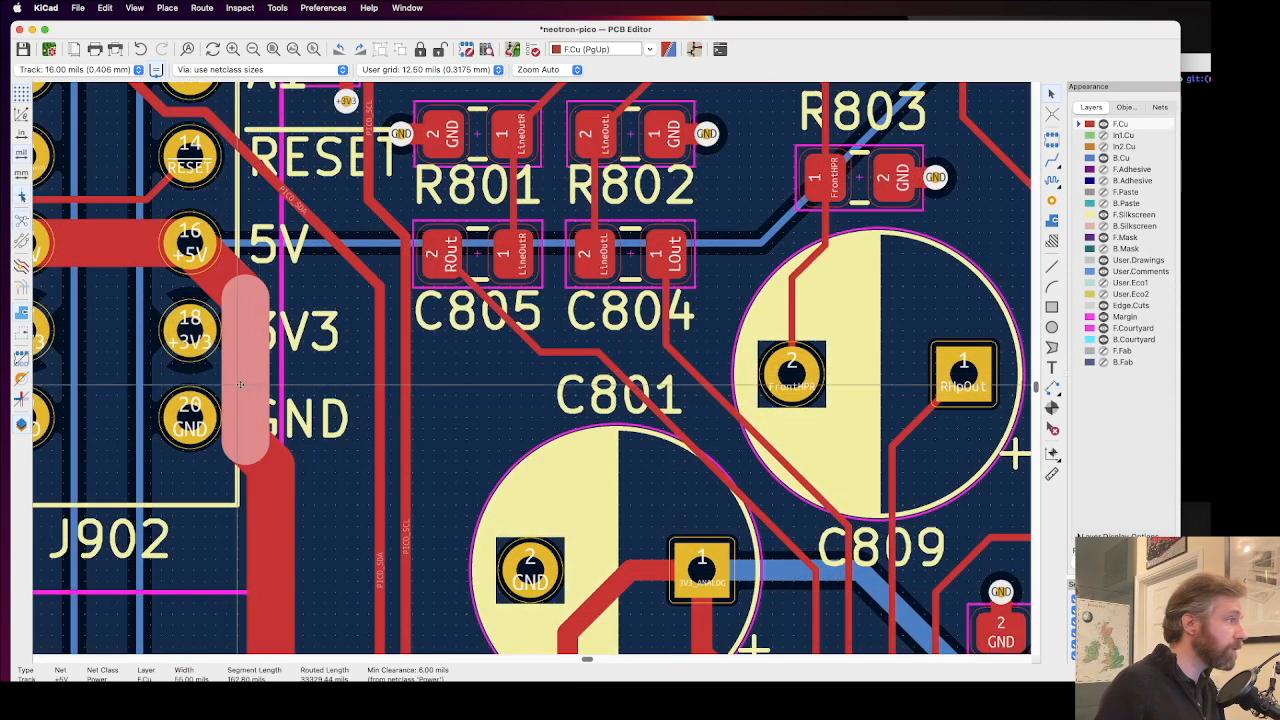
pyautogui.press('d')
pyautogui.click(268, 374)
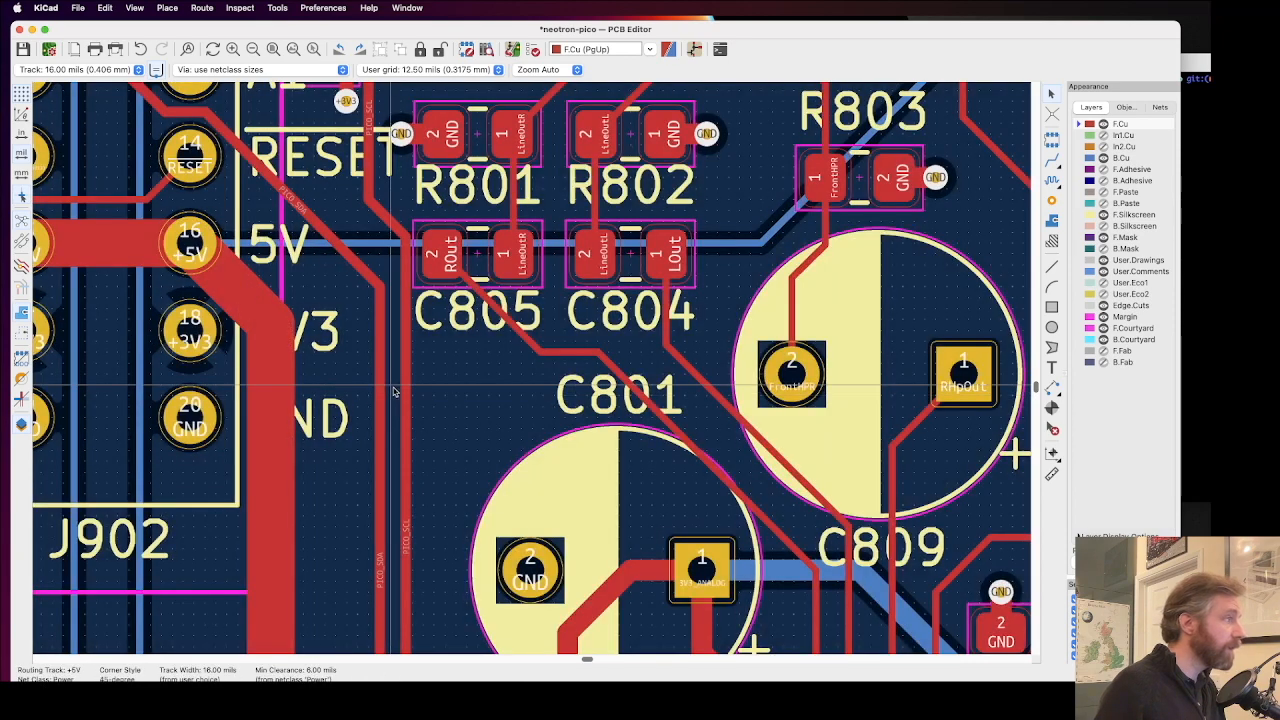
# Step: Shift the C816 and C806 reference texts outward along their capacitors' axes, clear of the GND vias
pyautogui.scroll(-2, 347, 384)
pyautogui.scroll(-2, 533, 373)
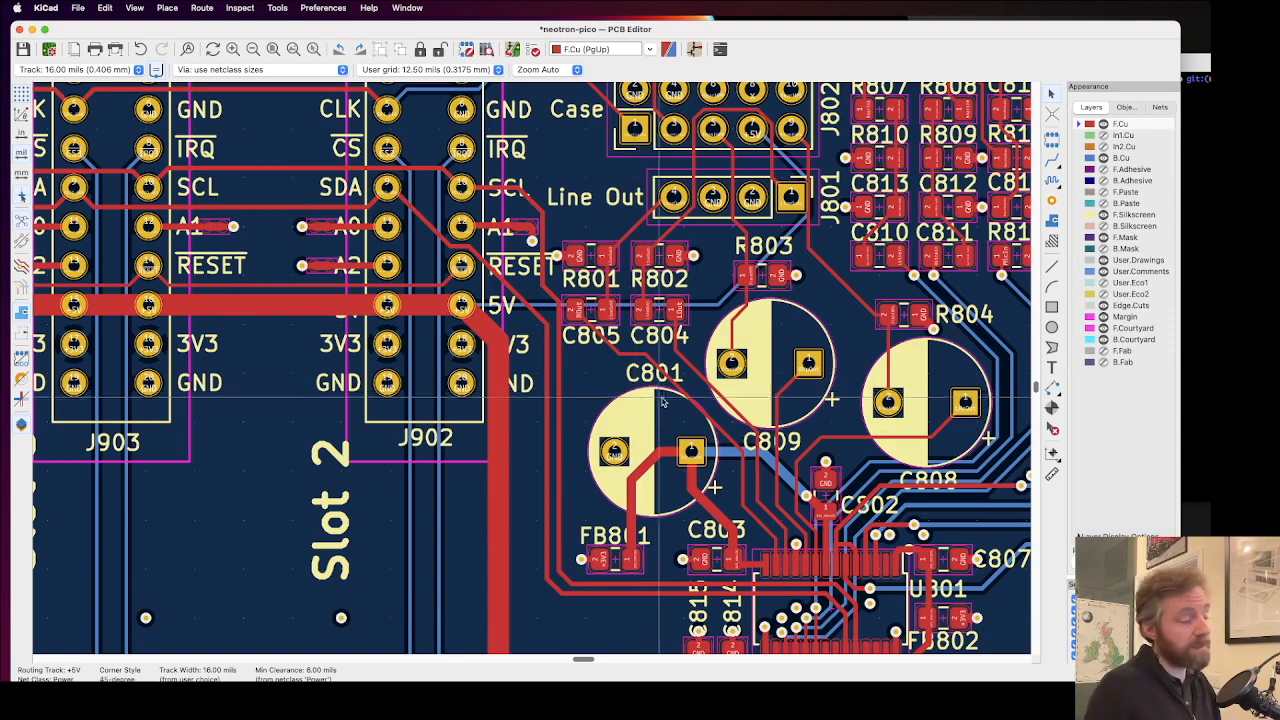
pyautogui.scroll(-1, 535, 372)
pyautogui.scroll(3, 535, 373)
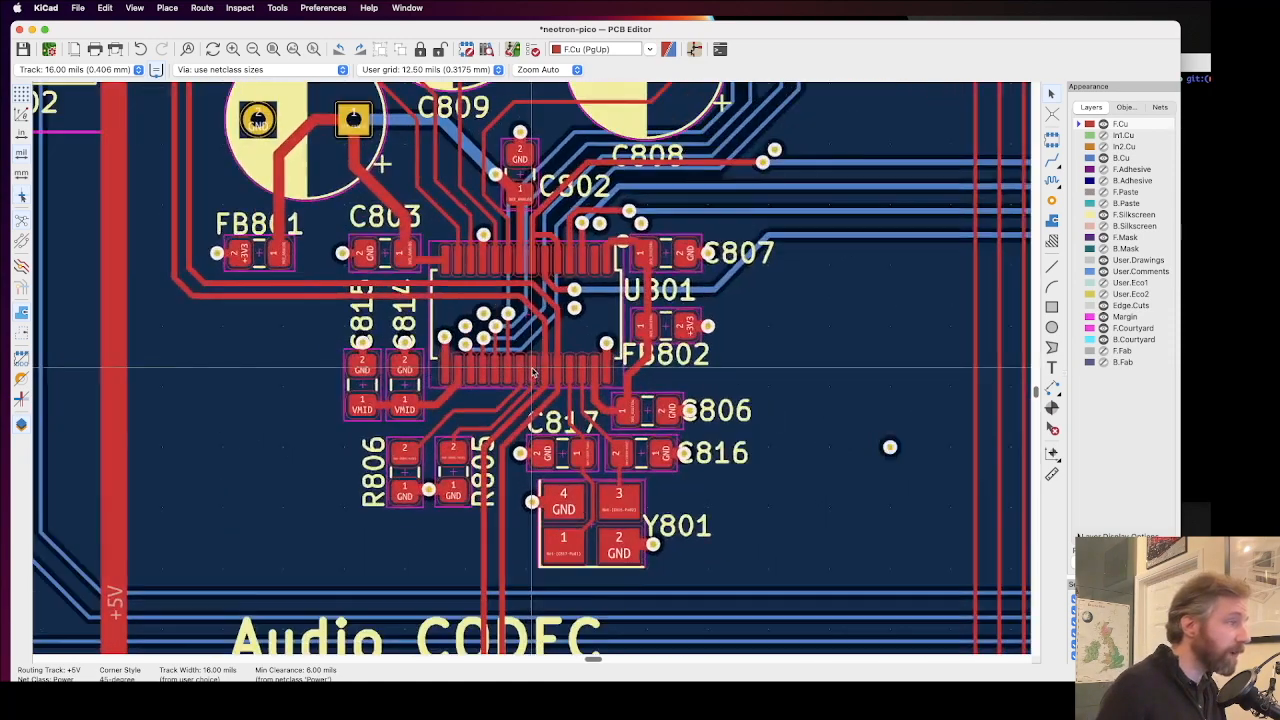
pyautogui.scroll(1, 533, 373)
pyautogui.scroll(-3, 533, 372)
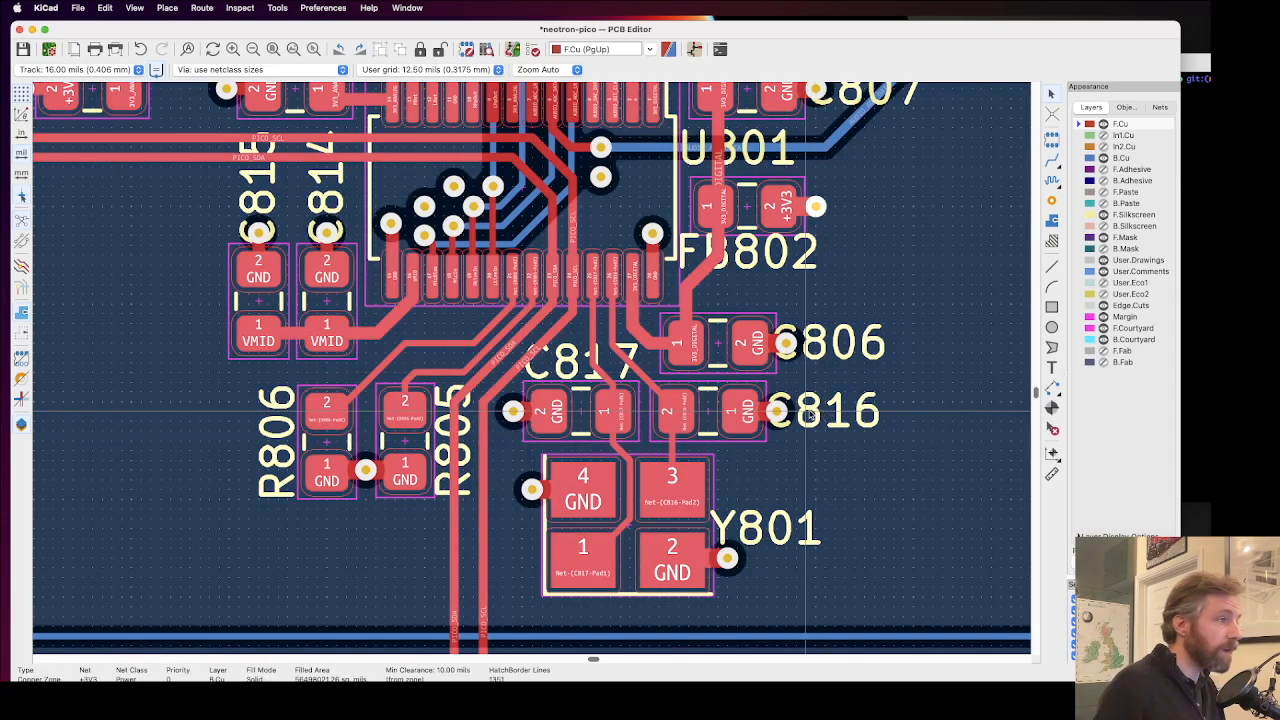
pyautogui.click(806, 410)
pyautogui.moveTo(806, 410); pyautogui.dragTo(845, 410)
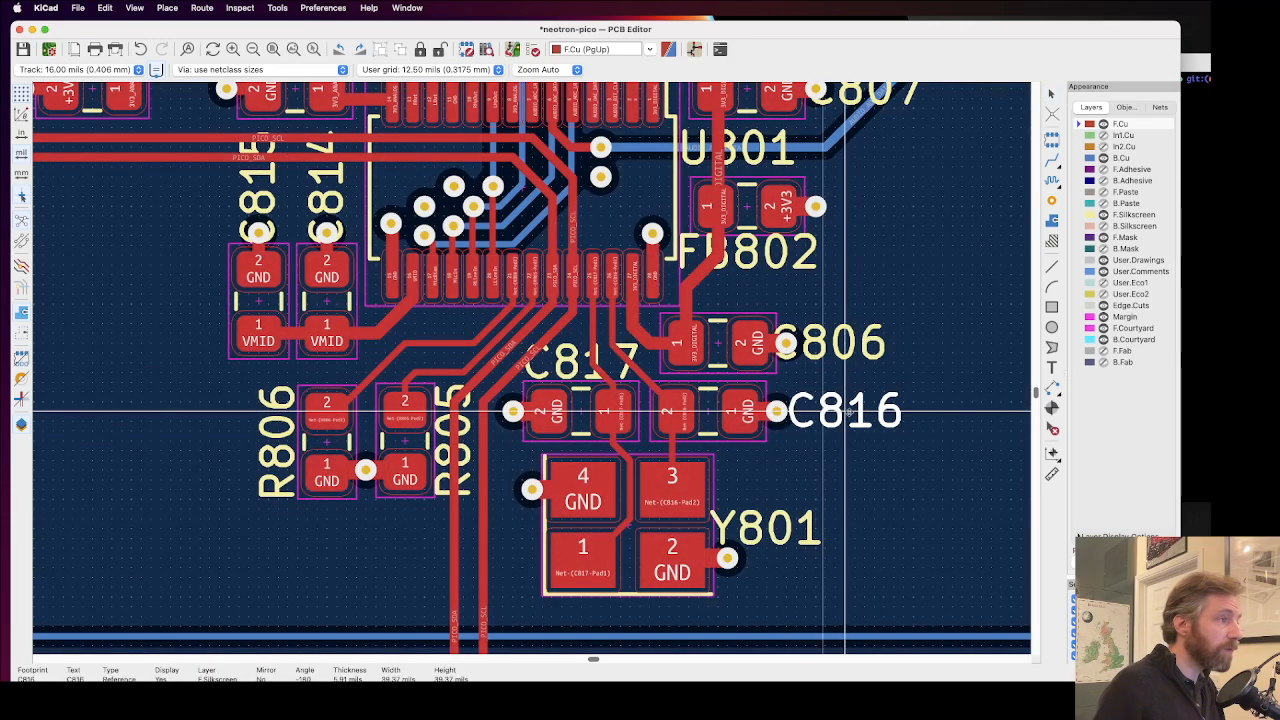
pyautogui.moveTo(845, 410); pyautogui.dragTo(855, 410)
pyautogui.click(855, 345)
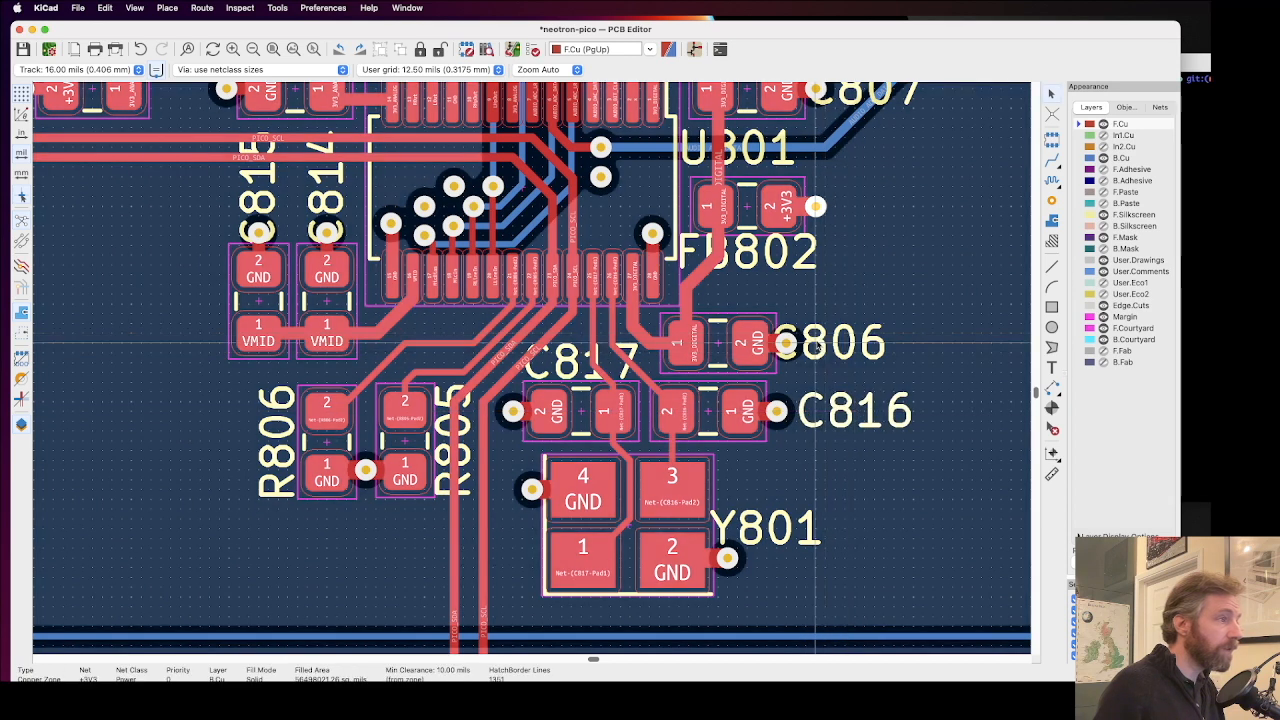
pyautogui.moveTo(766, 345); pyautogui.dragTo(801, 343)
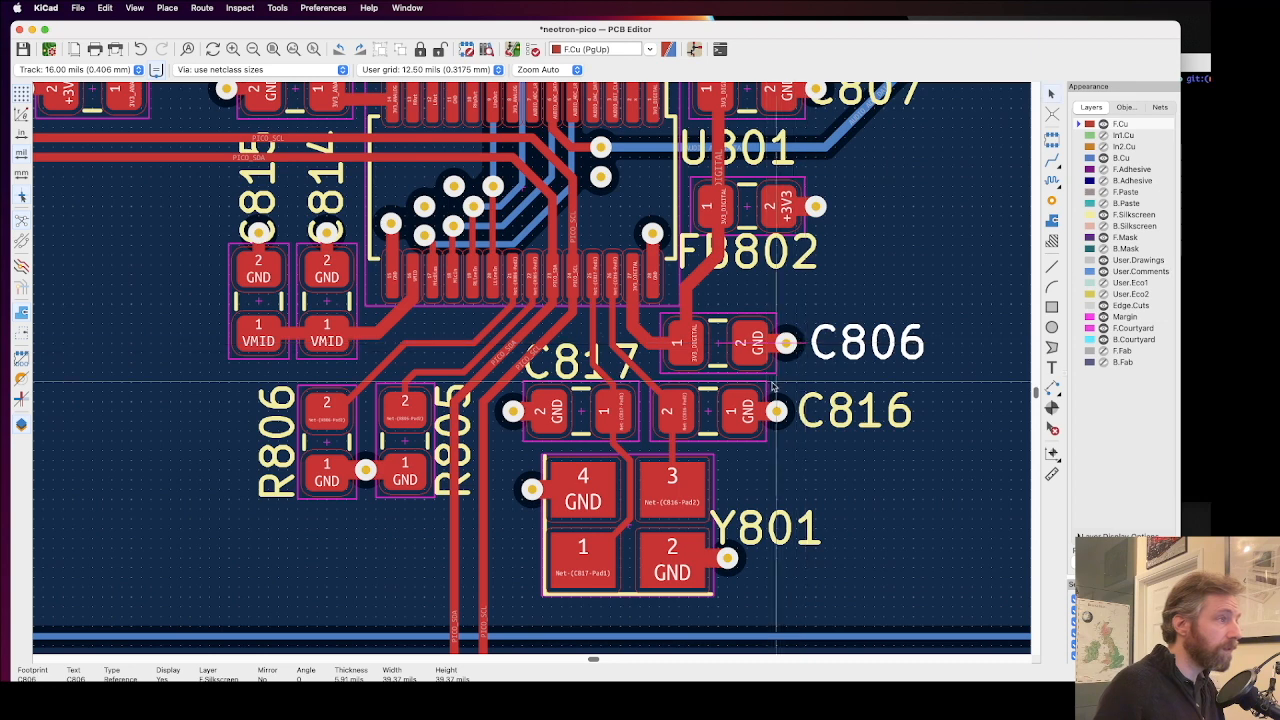
pyautogui.click(803, 460)
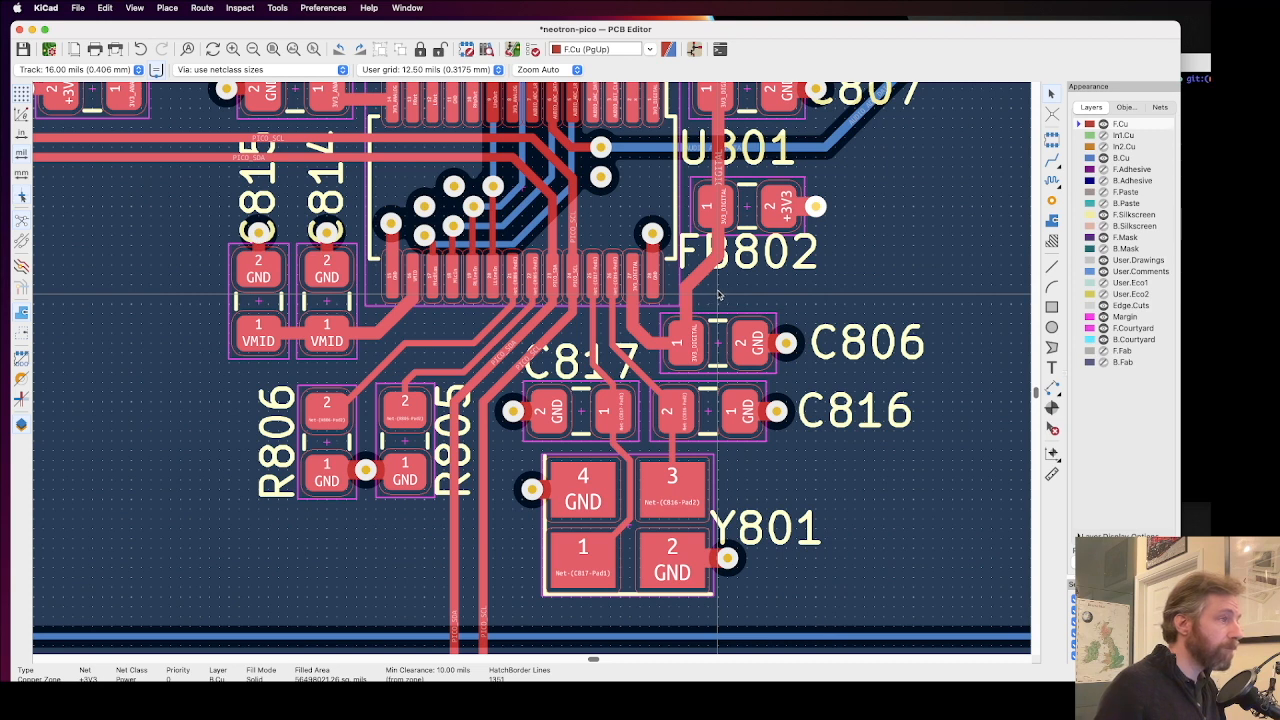
# Step: Move the C806 reference text directly above its capacitor, just under the FB802 text
pyautogui.click(854, 345)
pyautogui.press('m')
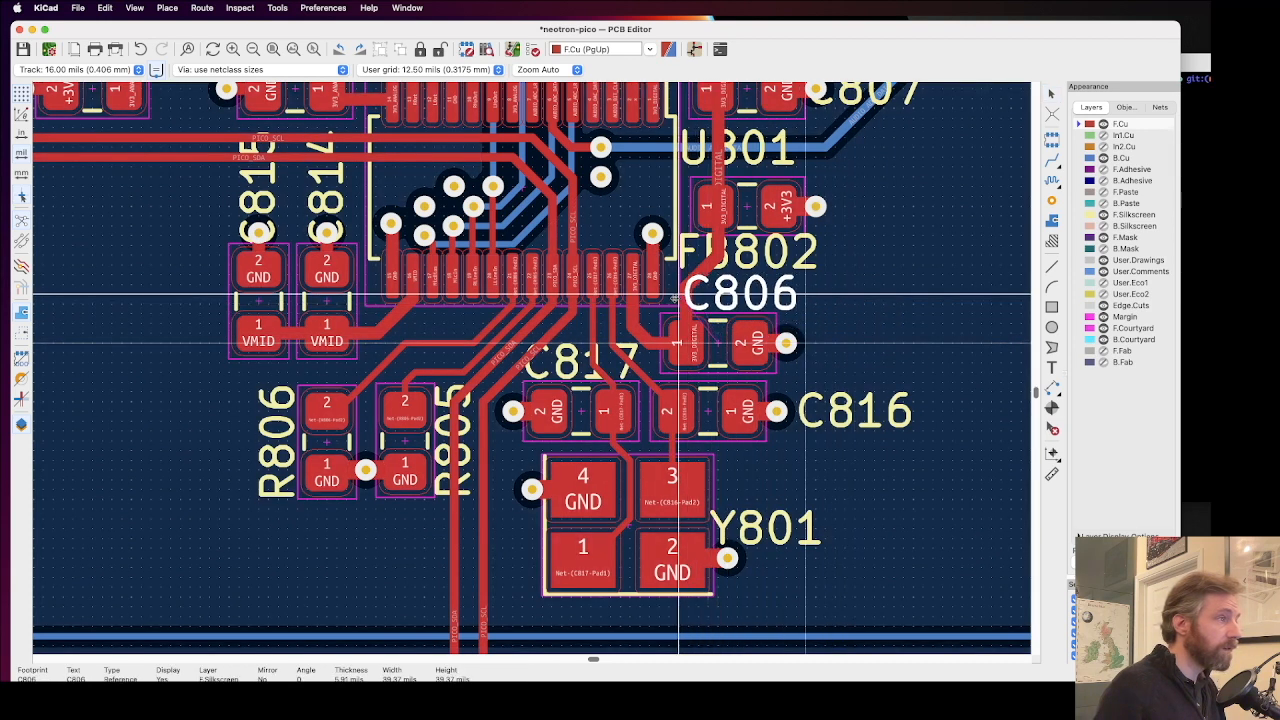
pyautogui.click(678, 296)
pyautogui.click(878, 334)
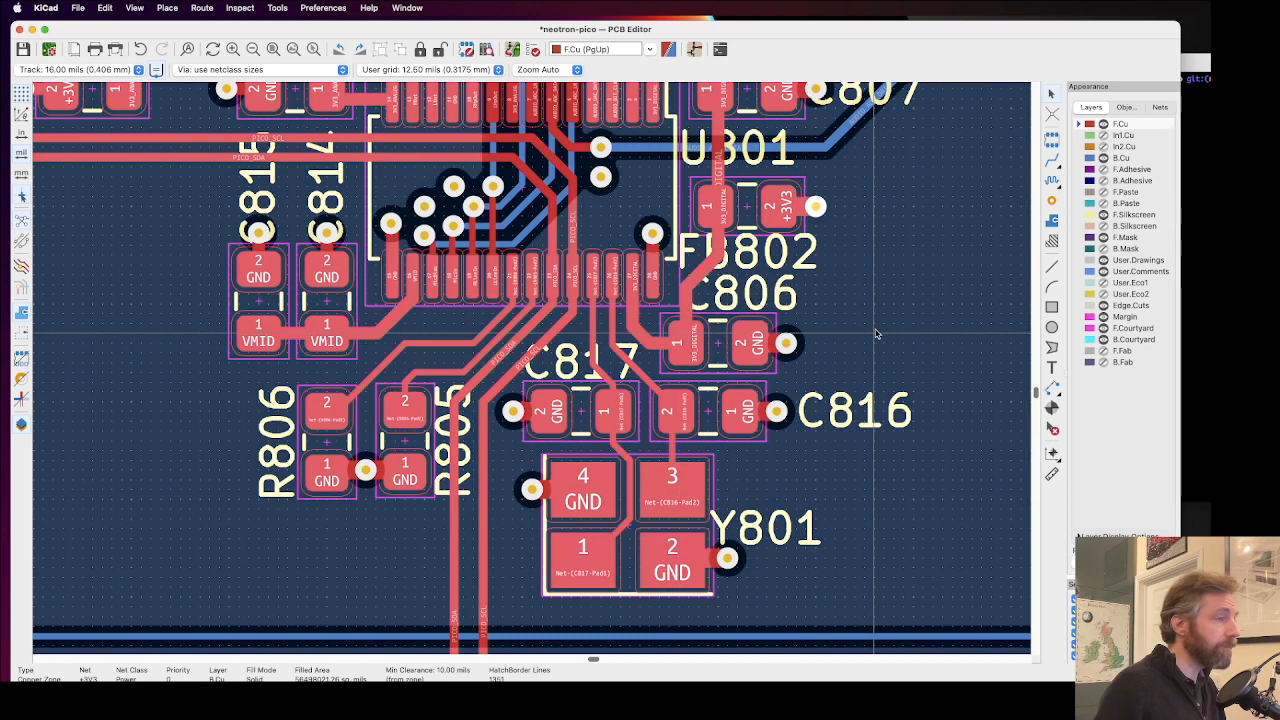
# Step: Move the C816 reference text below its capacitor's GND via, beside pad 3 of crystal Y801
pyautogui.click(836, 410)
pyautogui.press('m')
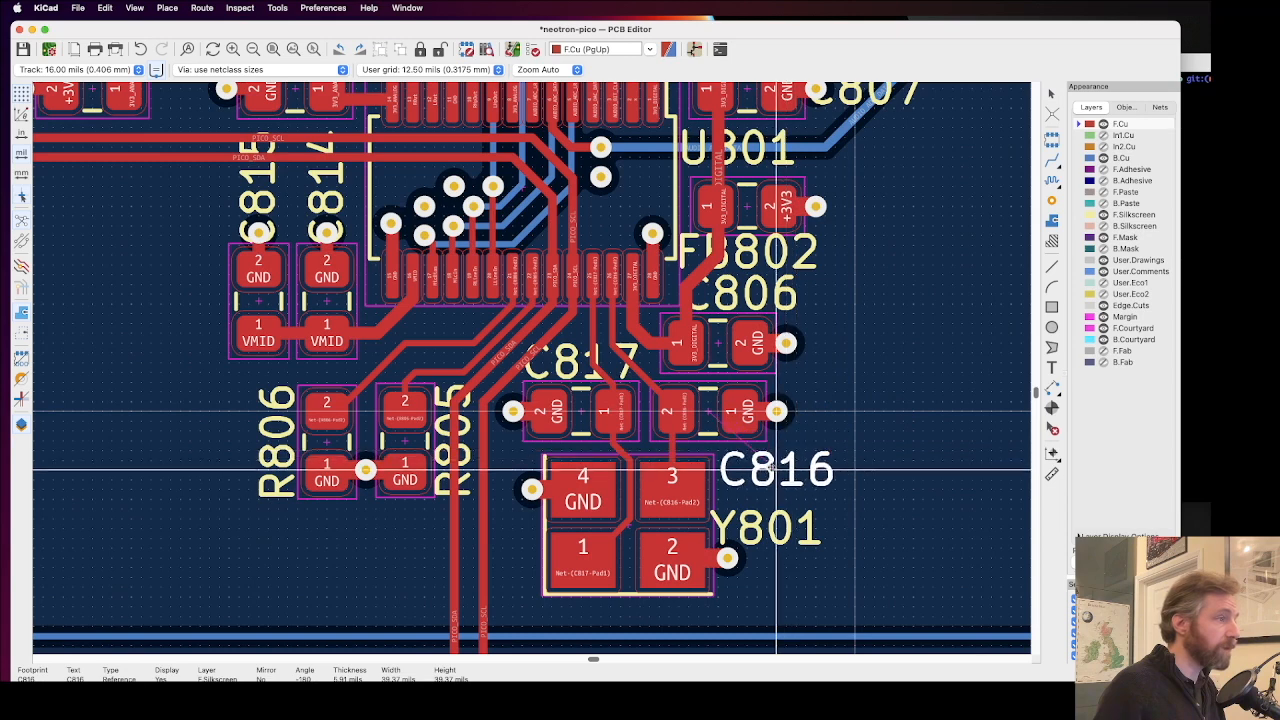
pyautogui.click(776, 466)
pyautogui.click(862, 443)
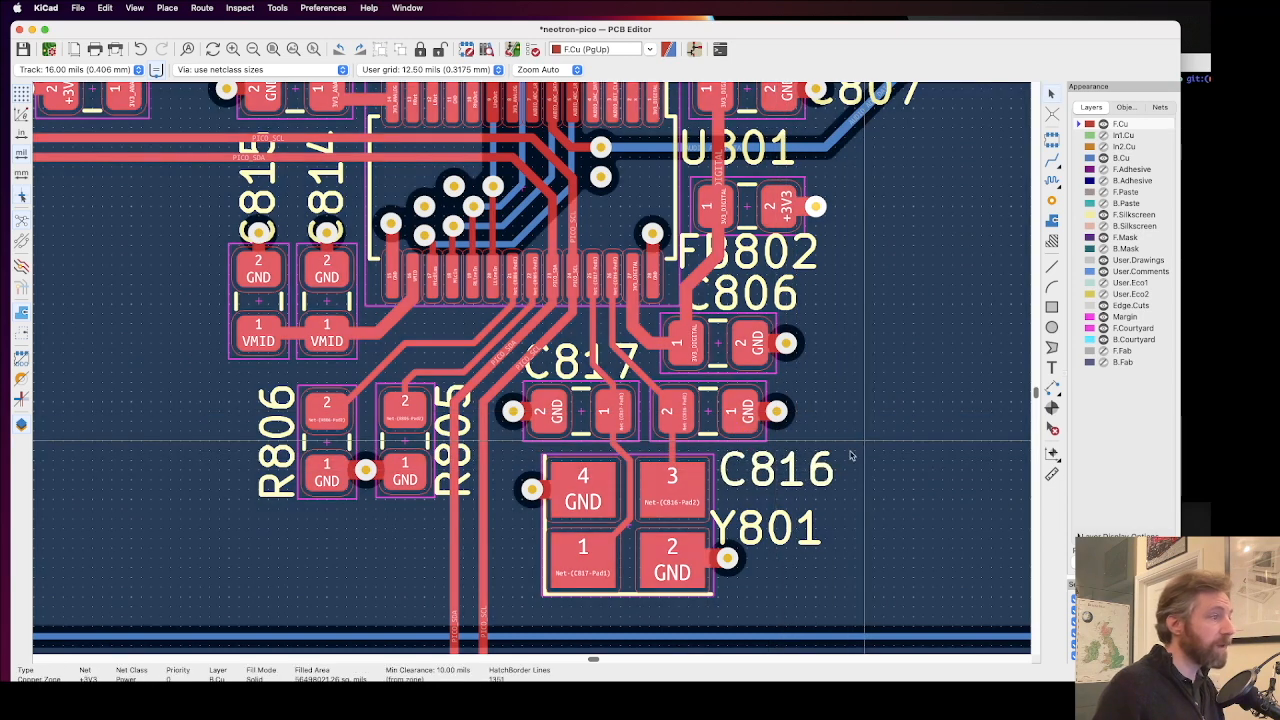
# Step: Move the Y801 reference text to just below the crystal outline, clear of the pad 2 GND via
pyautogui.click(766, 528)
pyautogui.press('m')
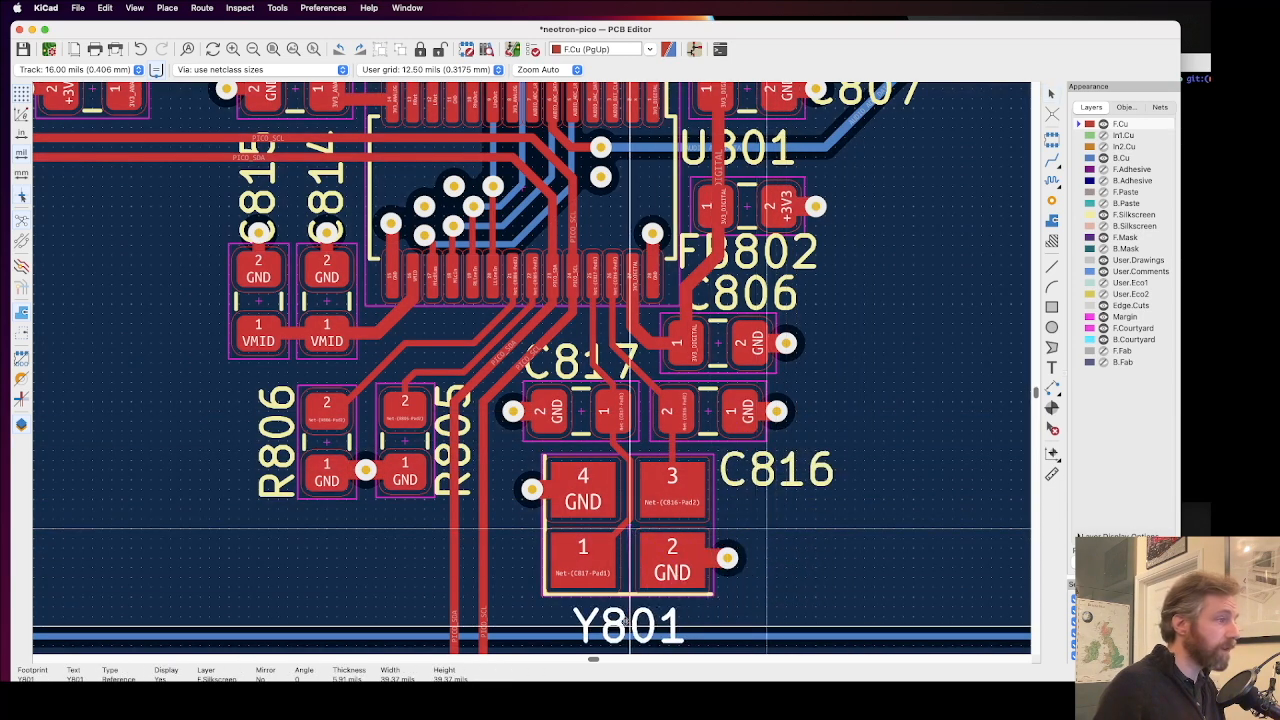
pyautogui.click(627, 623)
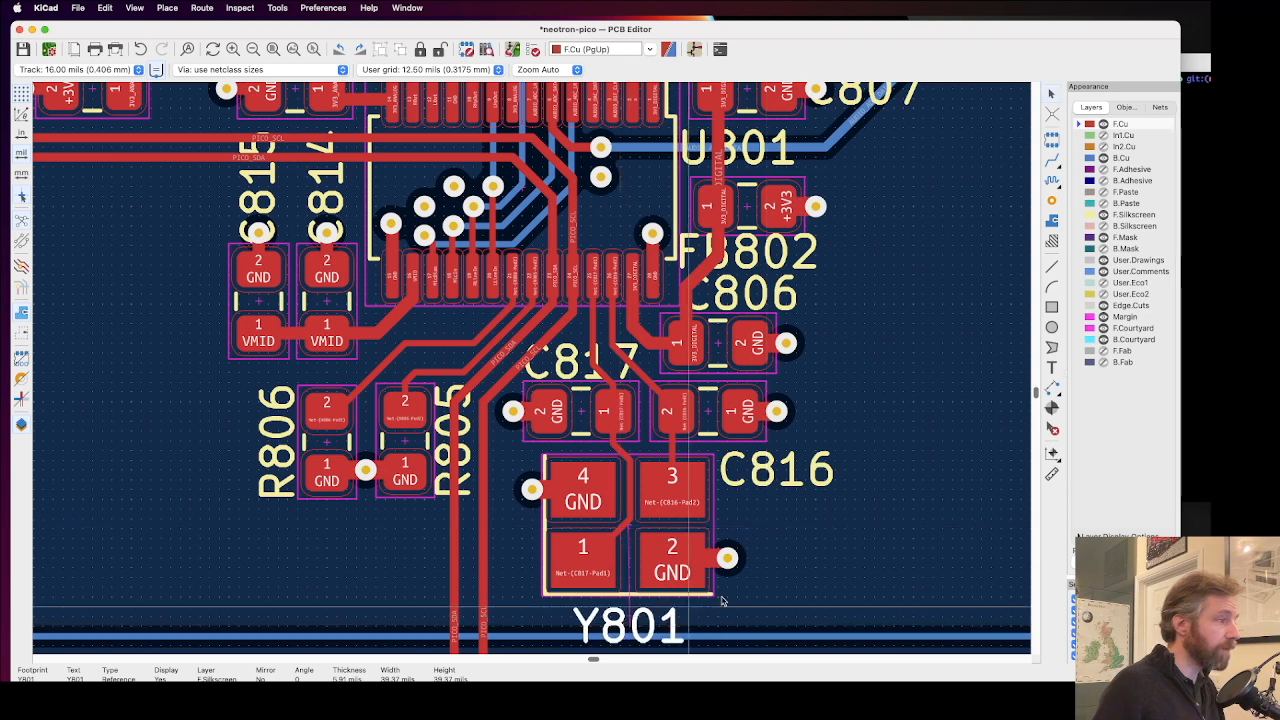
pyautogui.click(722, 600)
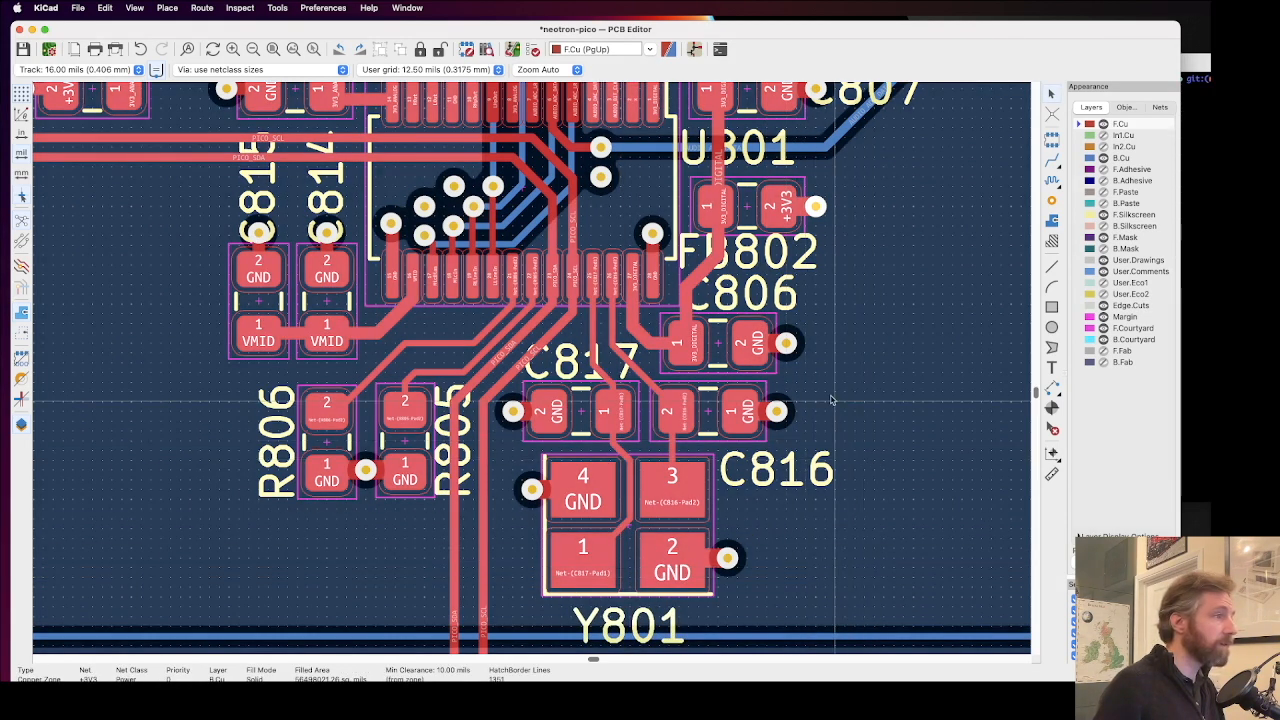
# Step: Check the U801 and FB802 reference texts and move the C807 text above its capacitor, clear of the GND via
pyautogui.scroll(3, 790, 152)
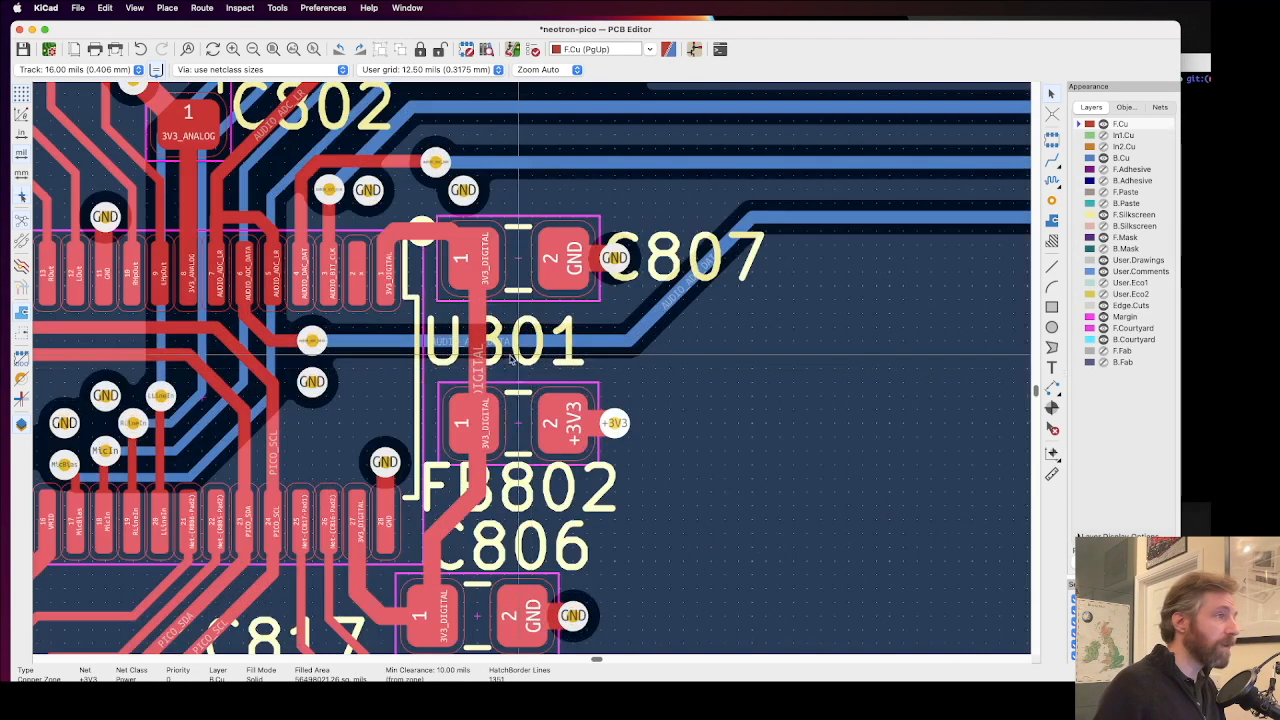
pyautogui.click(547, 366)
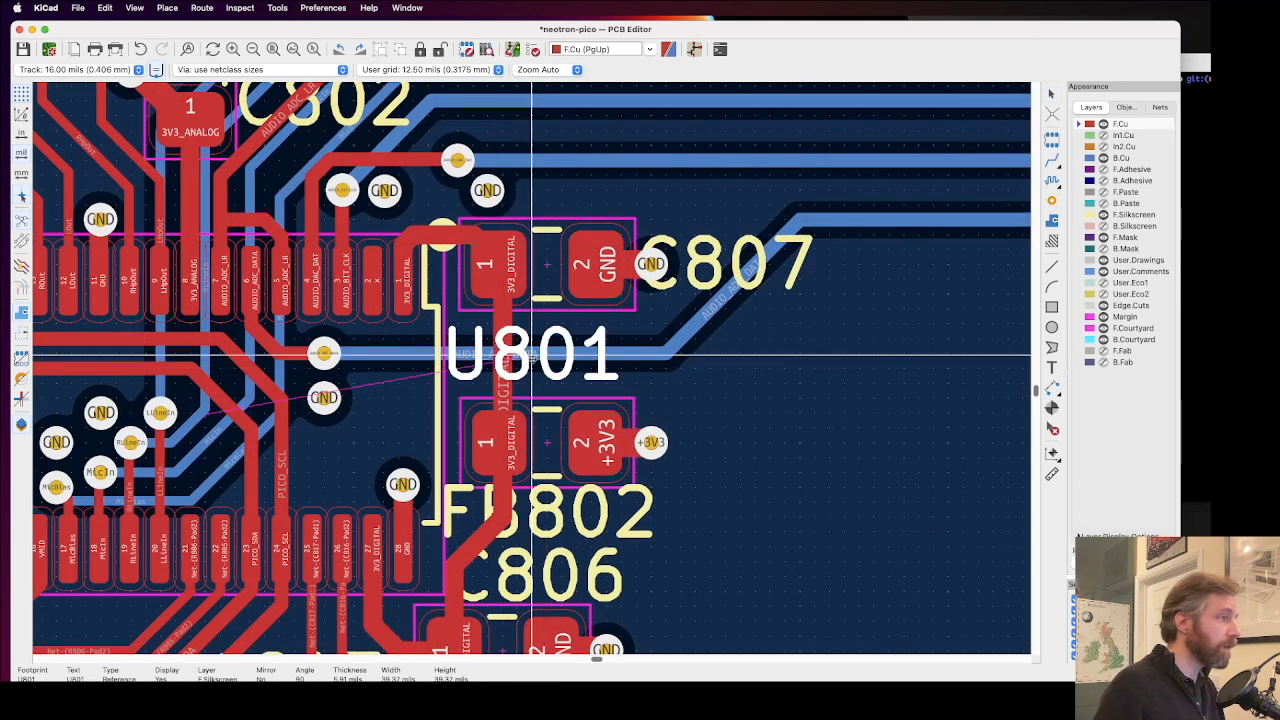
pyautogui.scroll(-1, 635, 428)
pyautogui.click(457, 450)
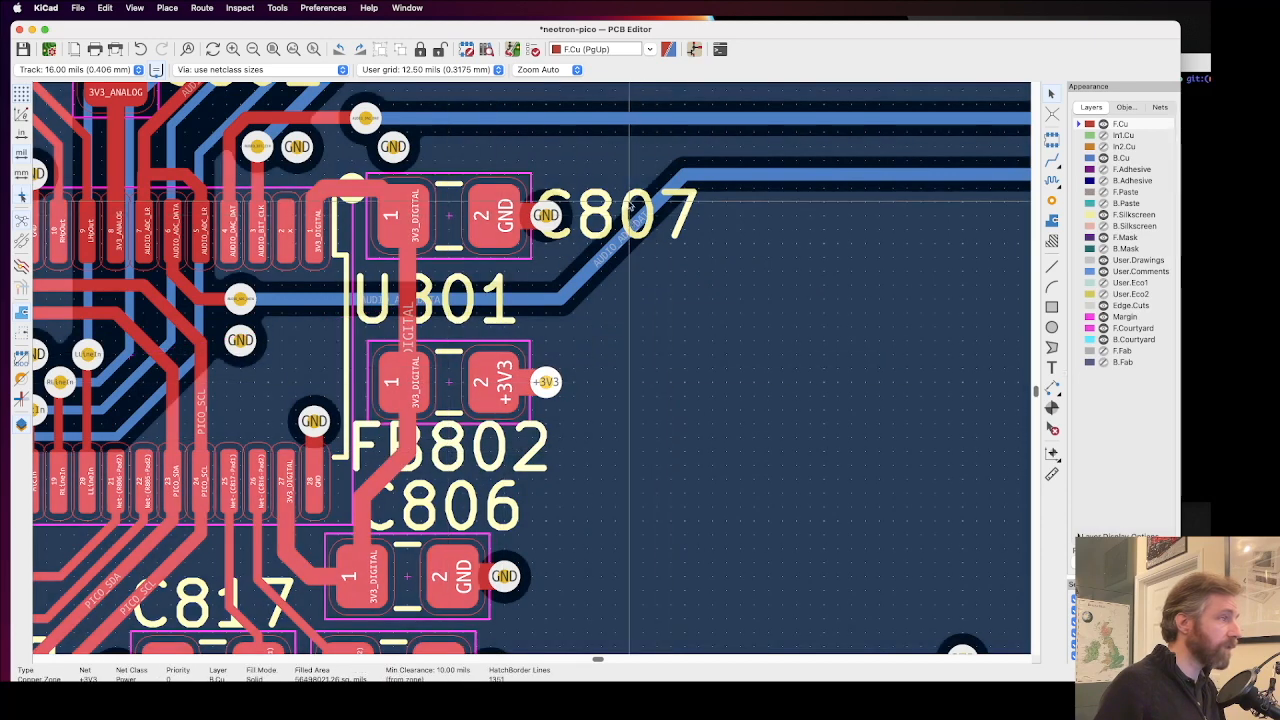
pyautogui.click(607, 205)
pyautogui.moveTo(601, 213); pyautogui.dragTo(491, 143)
pyautogui.click(588, 220)
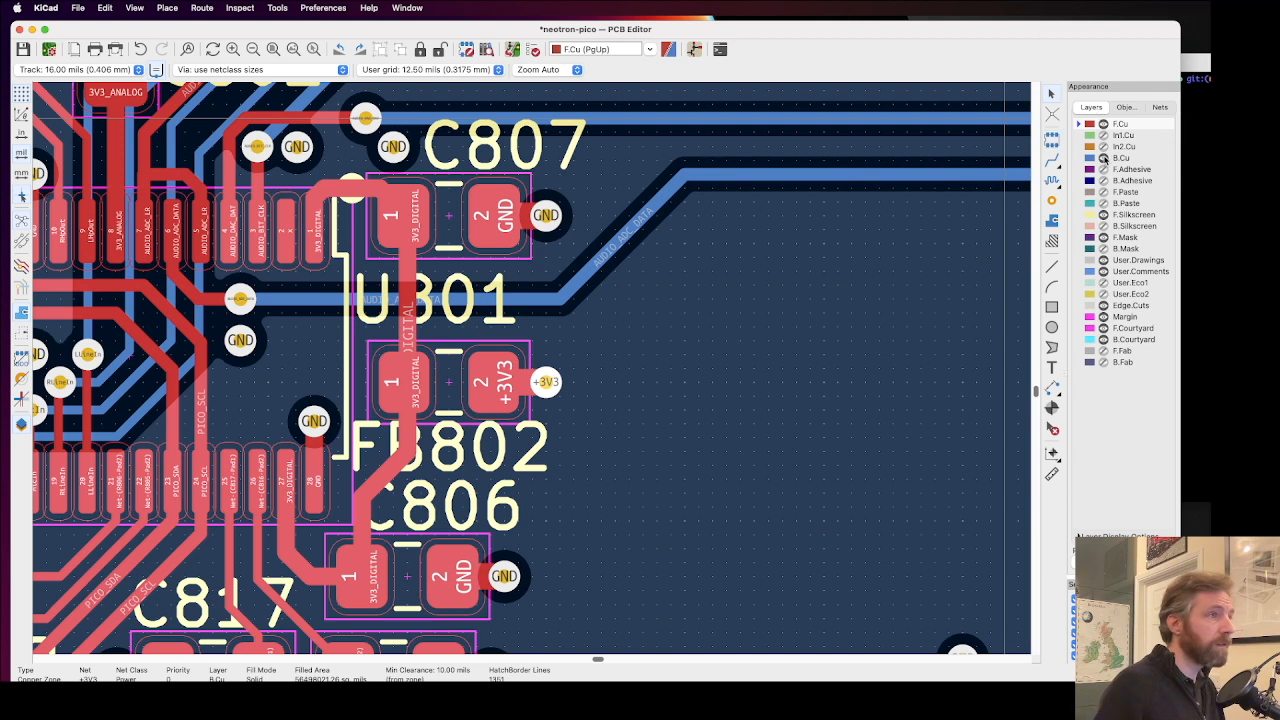
# Step: With B.Cu hidden and F.Silkscreen active, move the U801 reference text sideways off the vertical 3V3_DIGITAL track between C807 and FB802
pyautogui.click(1104, 158)
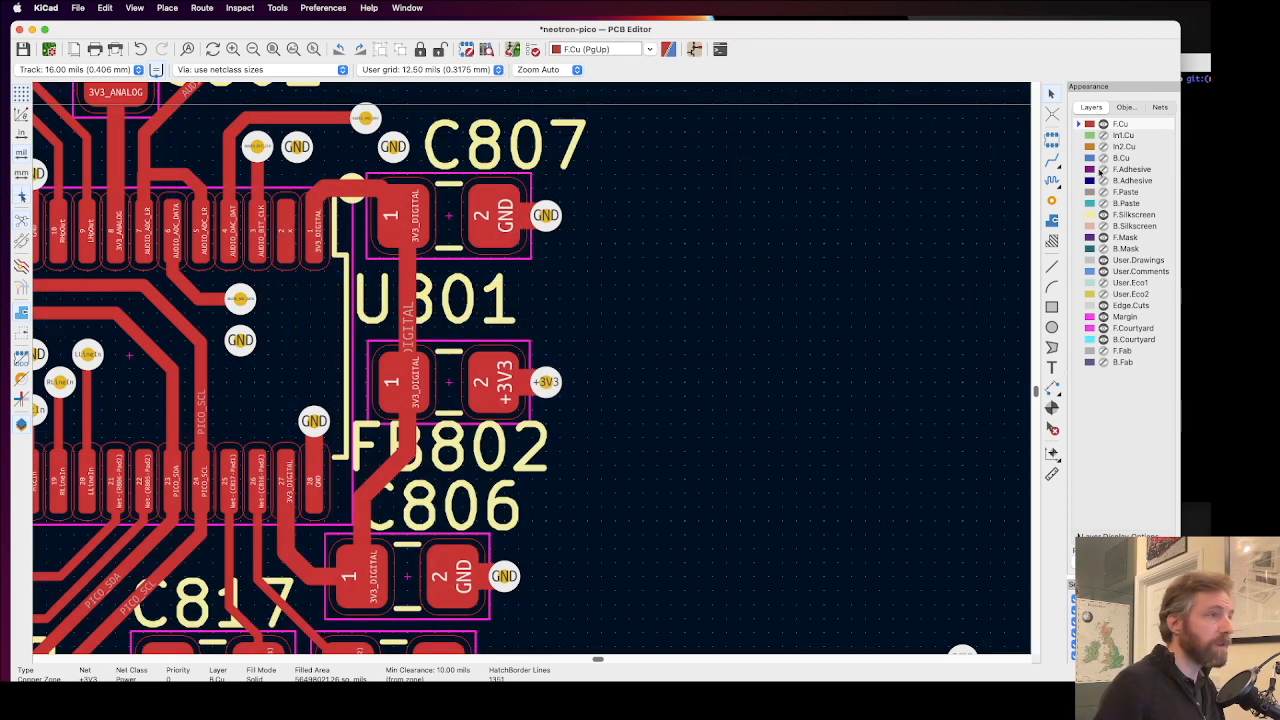
pyautogui.click(1087, 215)
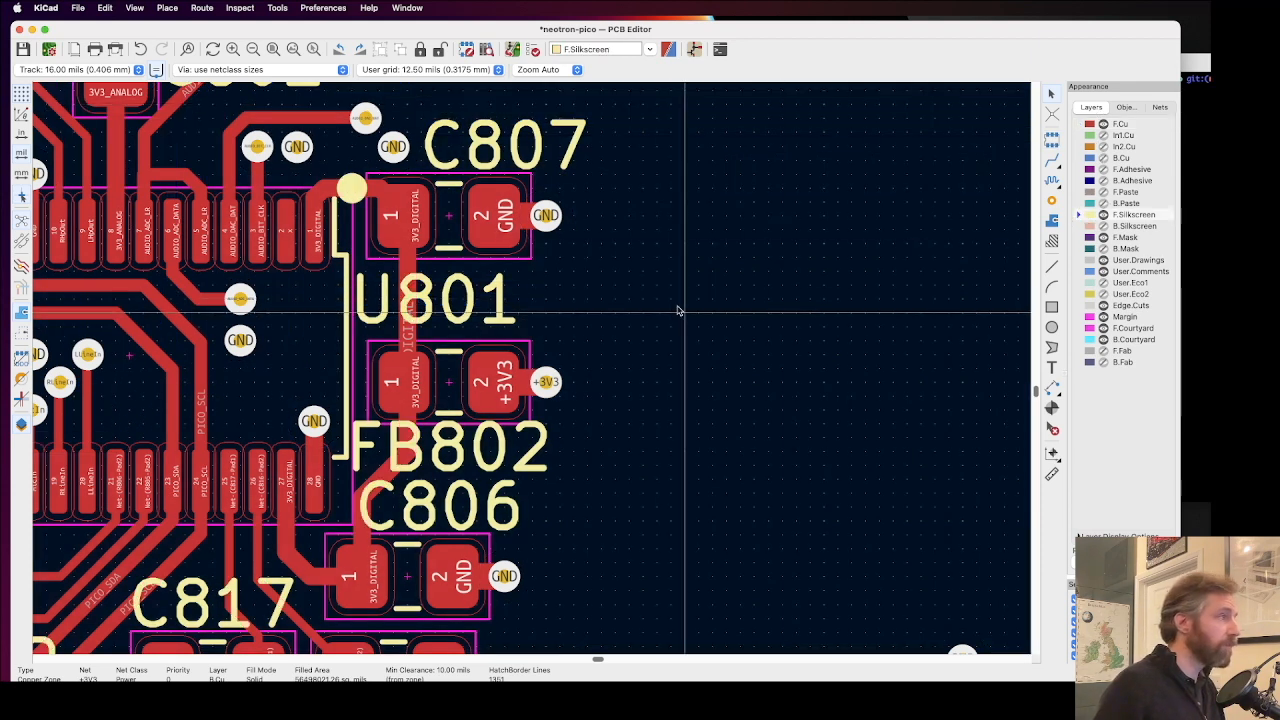
pyautogui.moveTo(449, 303); pyautogui.dragTo(571, 311)
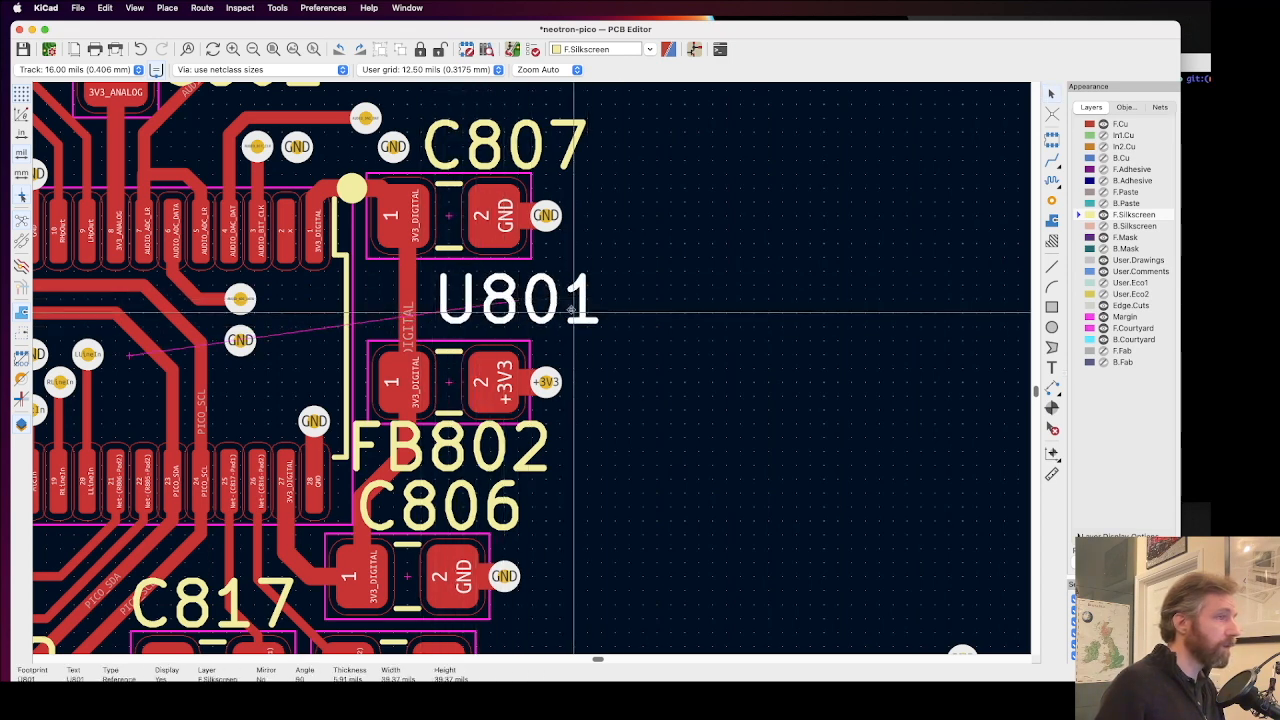
# Step: Draw a short horizontal silkscreen leader line from U801's outline towards its reference text and shift the text slightly outward, clear of the line
pyautogui.click(366, 298)
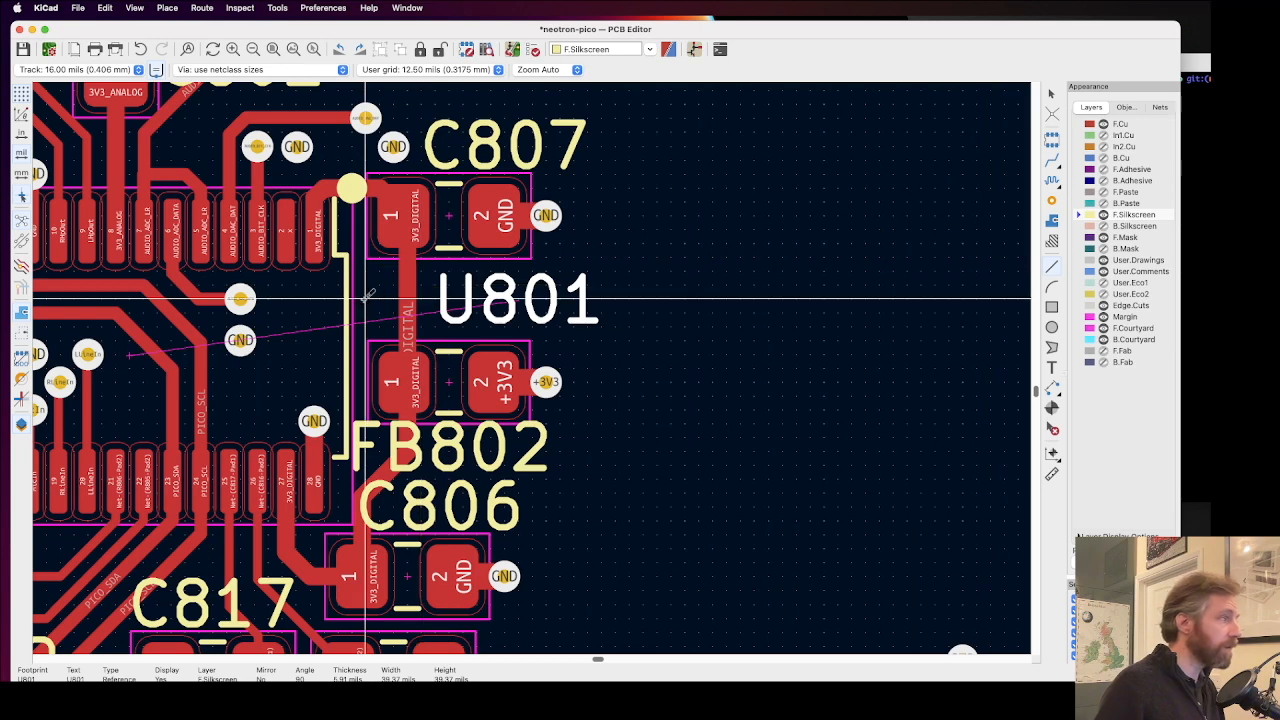
pyautogui.click(435, 298)
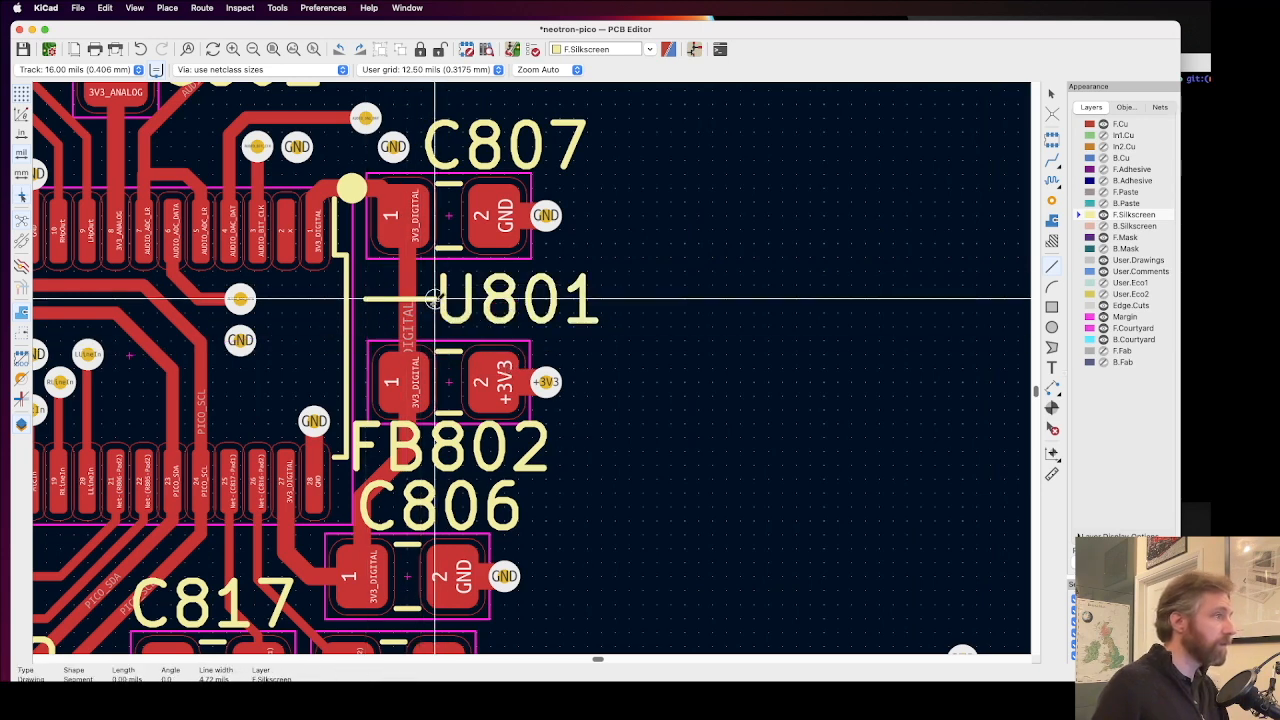
pyautogui.press('Escape')
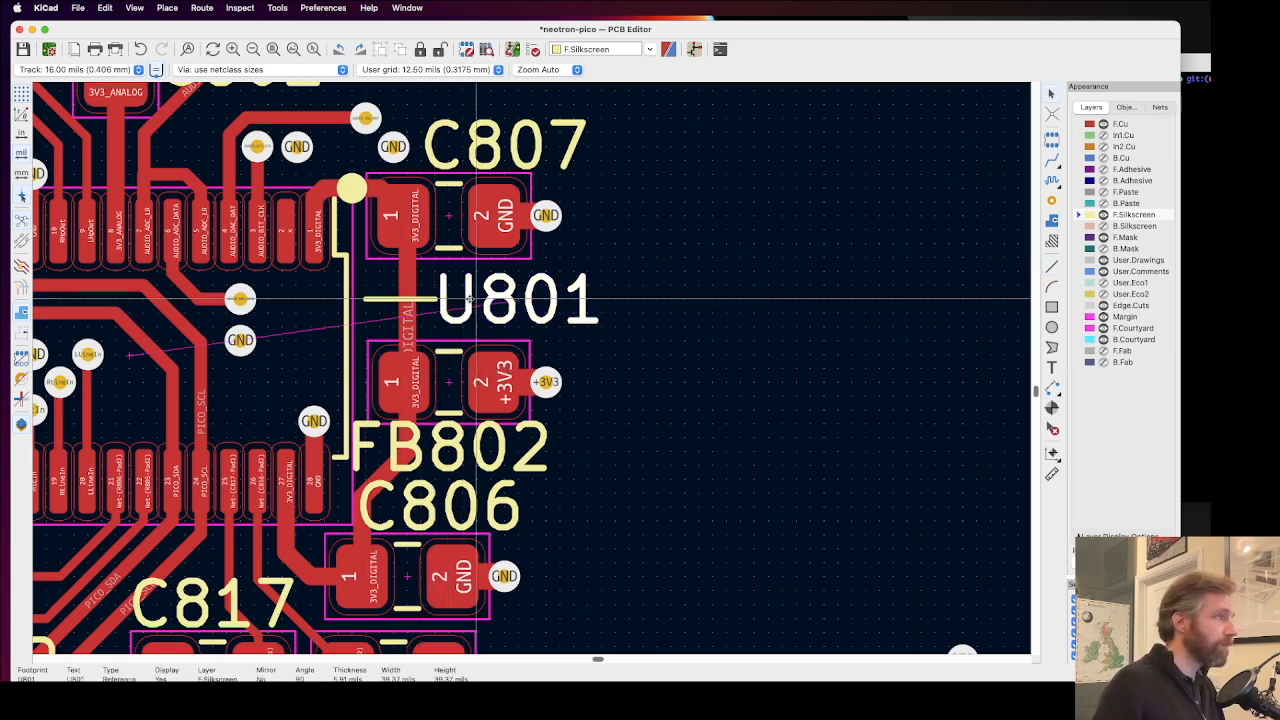
pyautogui.moveTo(516, 304); pyautogui.dragTo(544, 305)
pyautogui.click(638, 386)
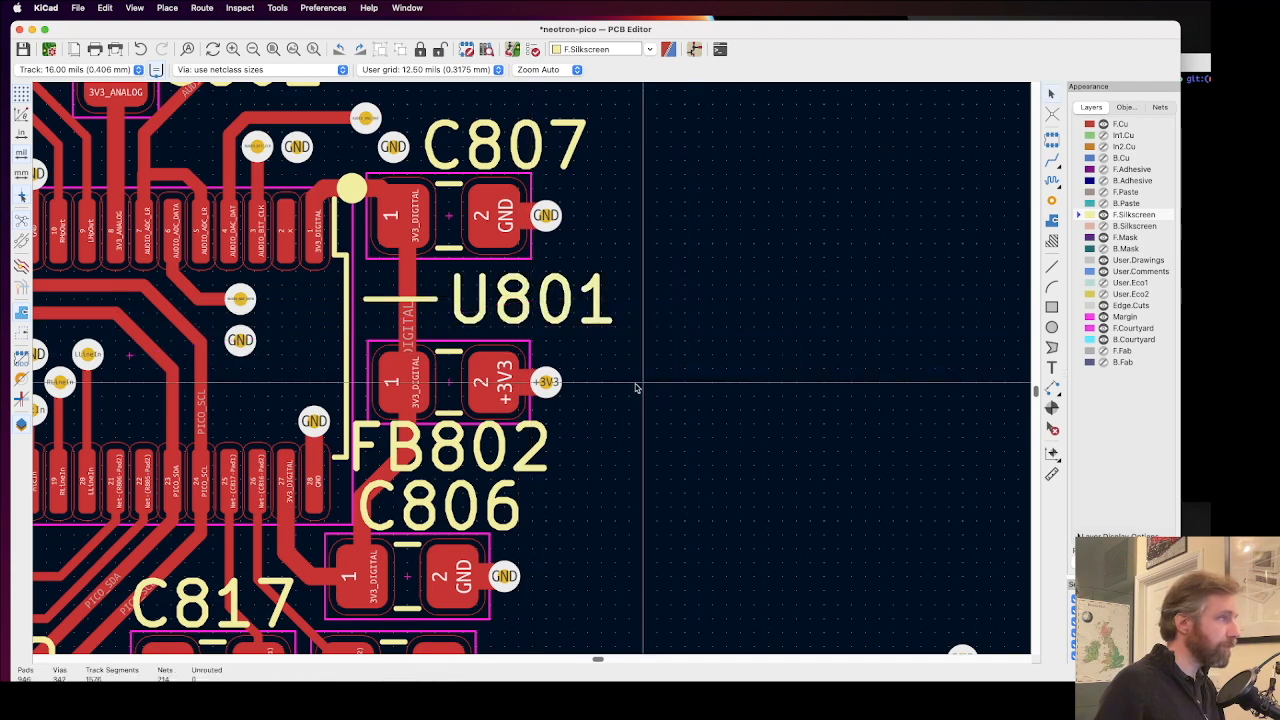
# Step: Examine the reference texts and vias around the U801 codec, from C808 to Y801, including R805 and R806
pyautogui.scroll(-3, 293, 336)
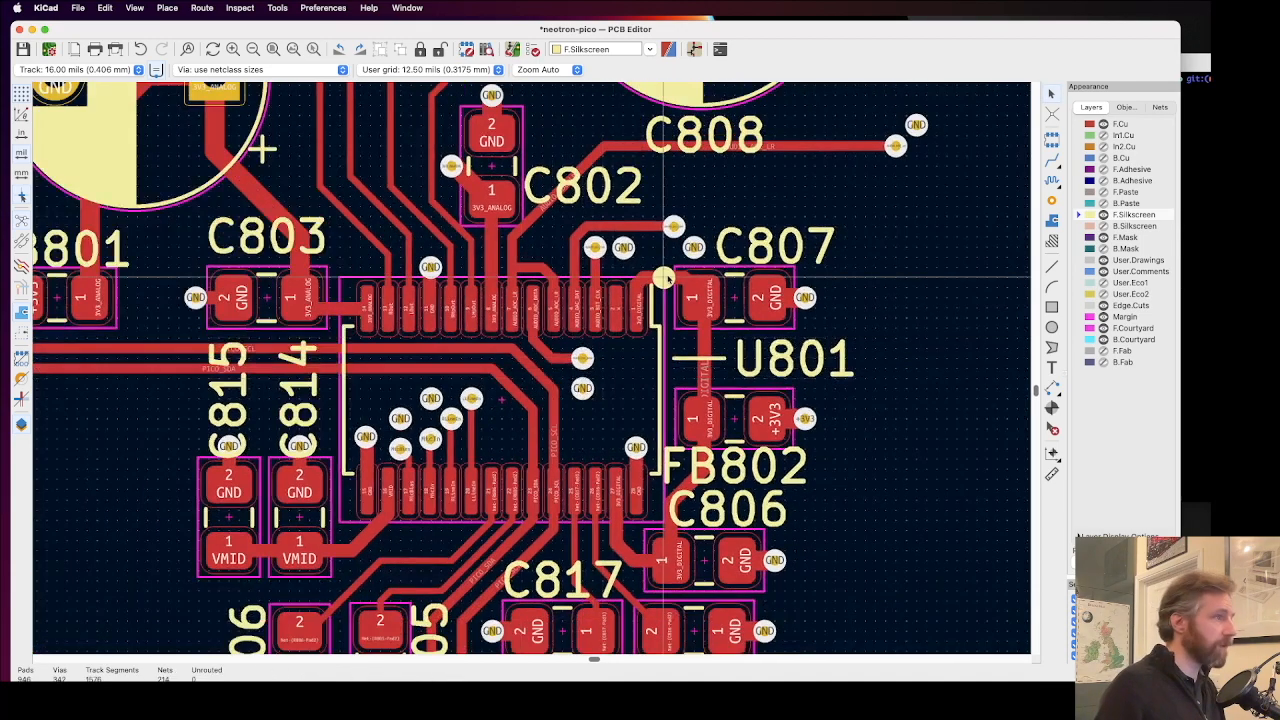
pyautogui.scroll(2, 664, 278)
pyautogui.scroll(-2, 532, 370)
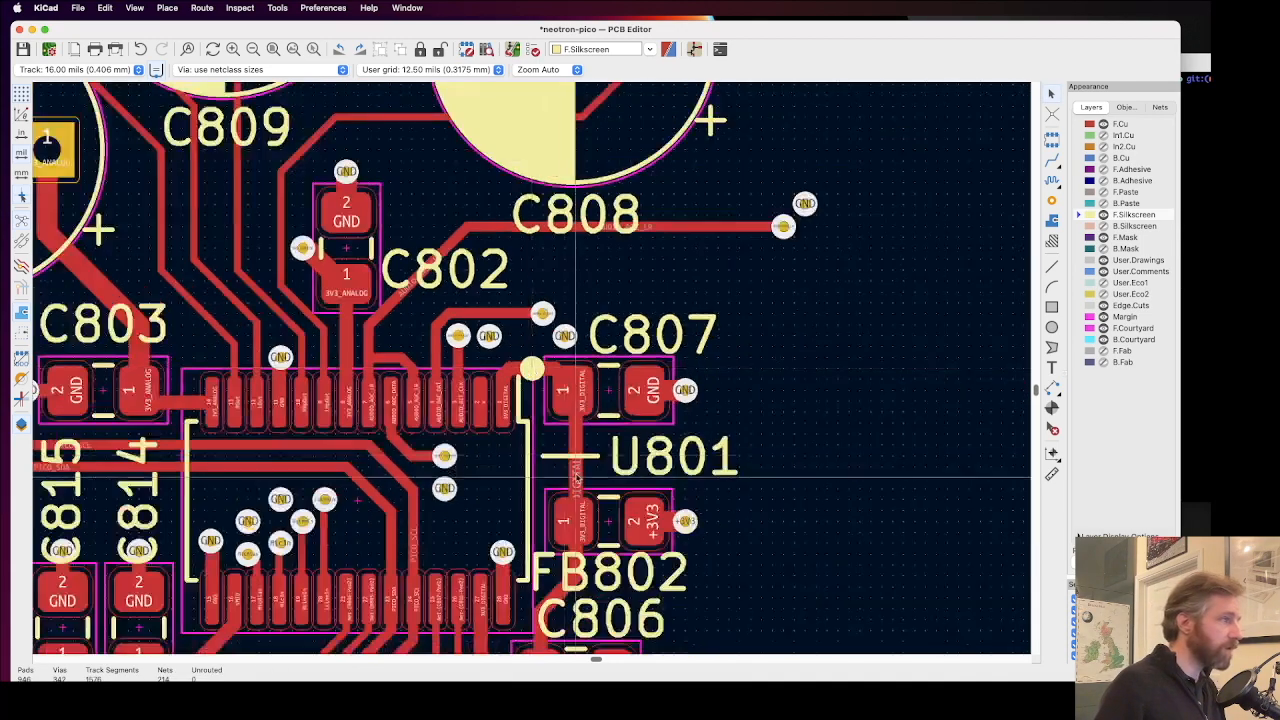
pyautogui.scroll(-1, 531, 373)
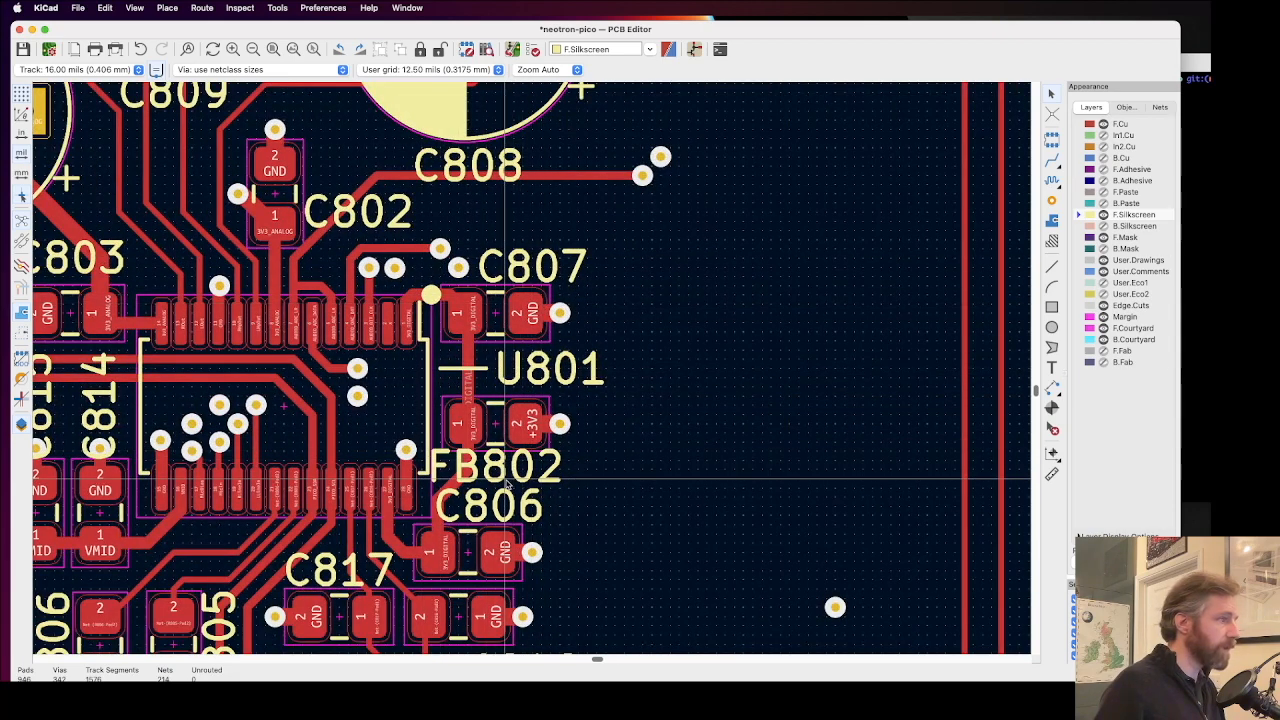
pyautogui.scroll(-1, 513, 452)
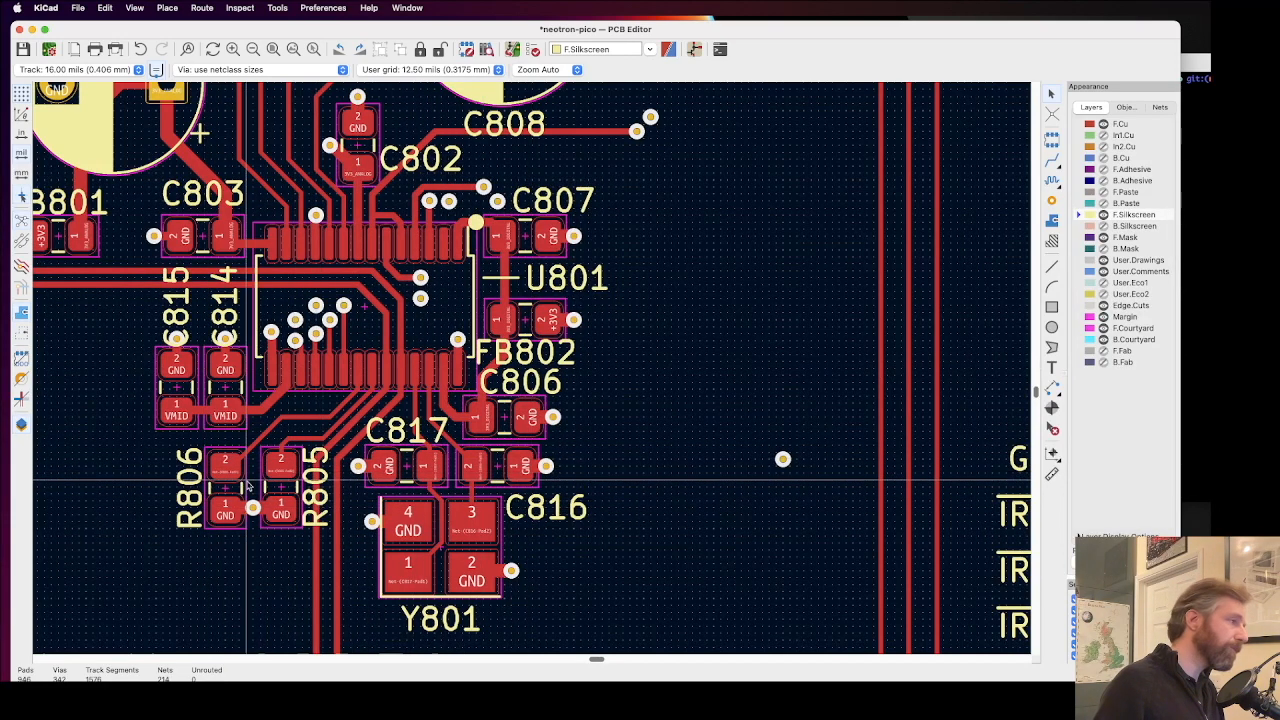
pyautogui.scroll(5, 253, 465)
pyautogui.click(556, 243)
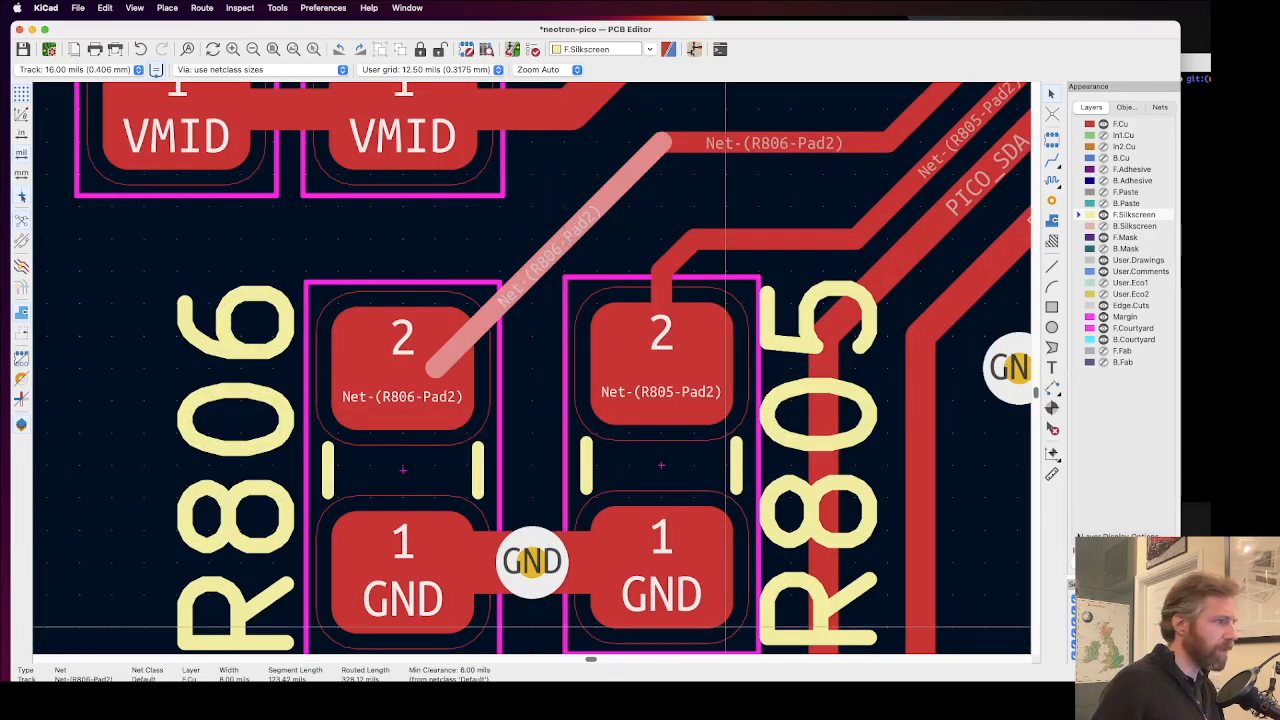
# Step: Check the schematic's top sheet and R806 pad 2 on the board, and save the board
pyautogui.press('super+grave')
pyautogui.doubleClick(260, 350)
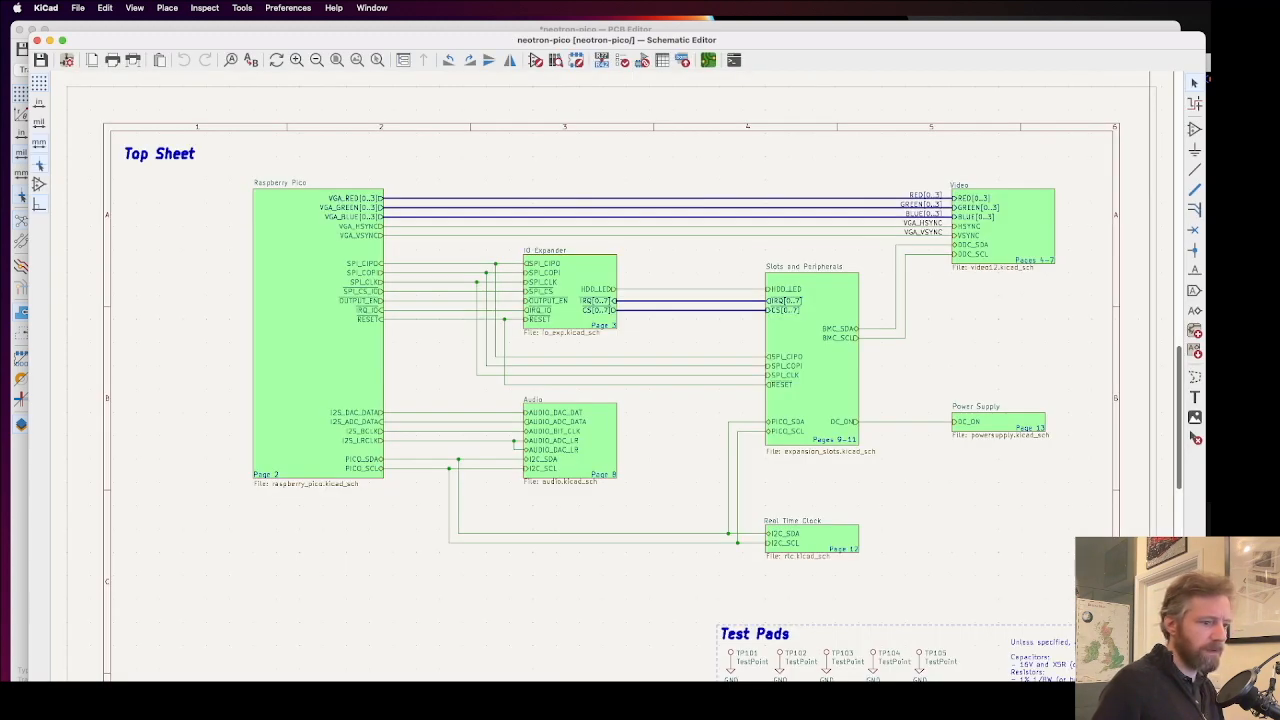
pyautogui.press('super+grave')
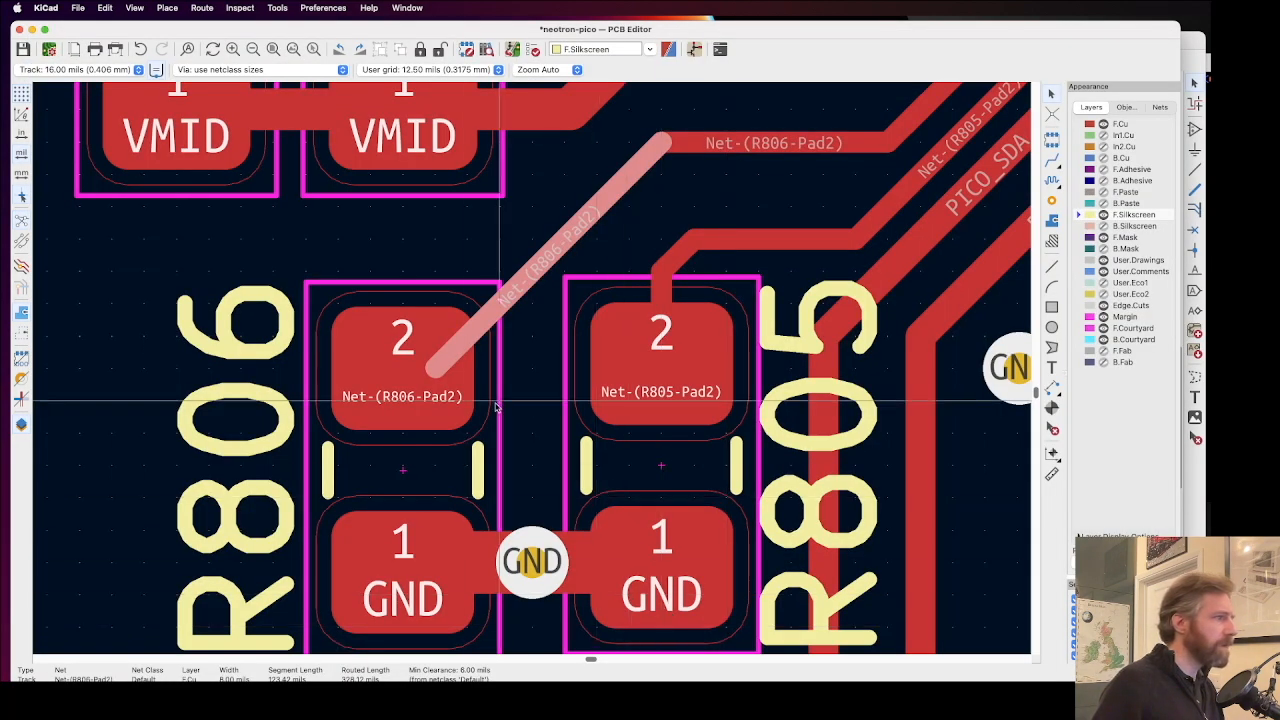
pyautogui.click(445, 418)
pyautogui.press('super+grave')
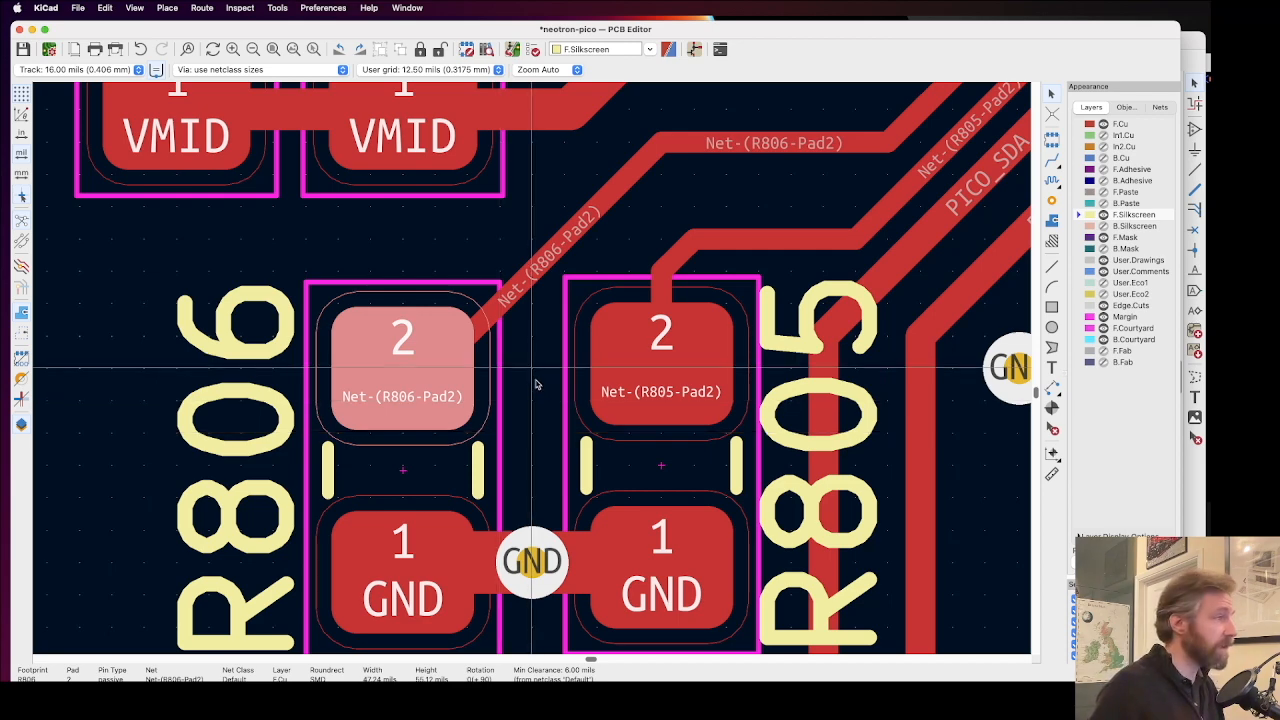
pyautogui.click(543, 388)
pyautogui.scroll(-6, 531, 381)
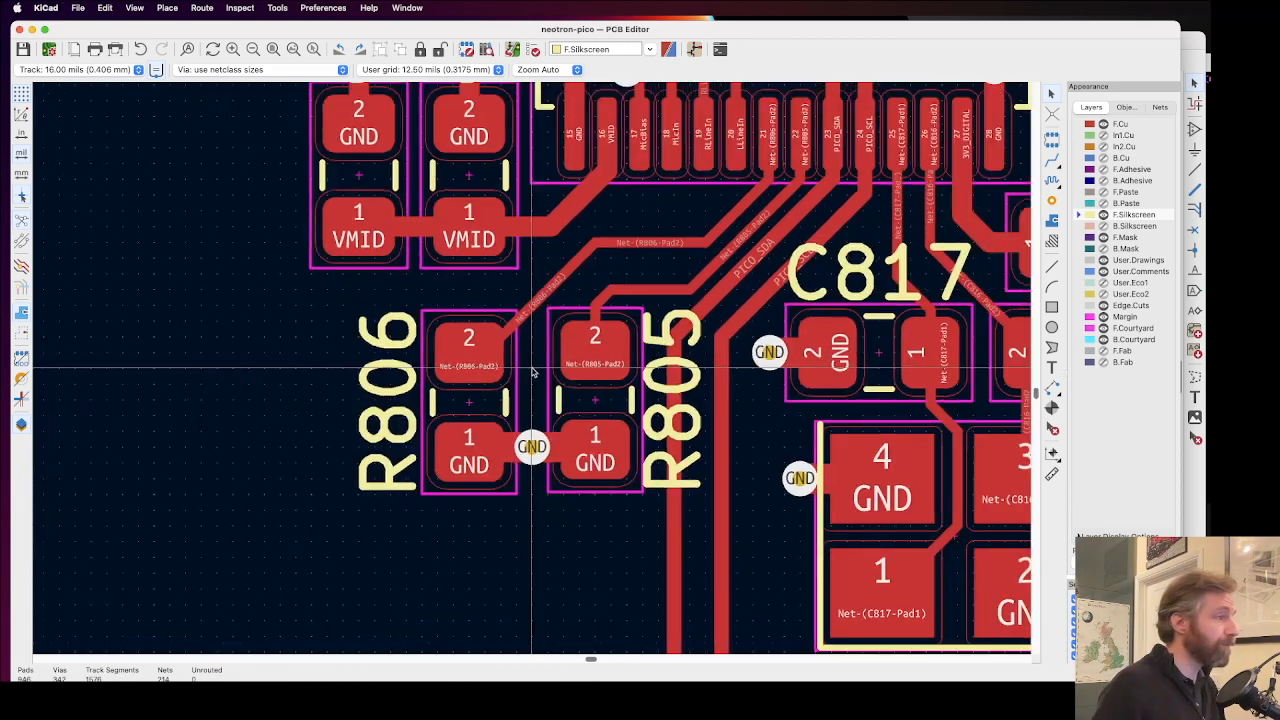
# Step: Move C815's pad 2 GND via to the outer upper corner of the pad, clear of the C815 reference text
pyautogui.scroll(-1, 535, 340)
pyautogui.scroll(4, 437, 195)
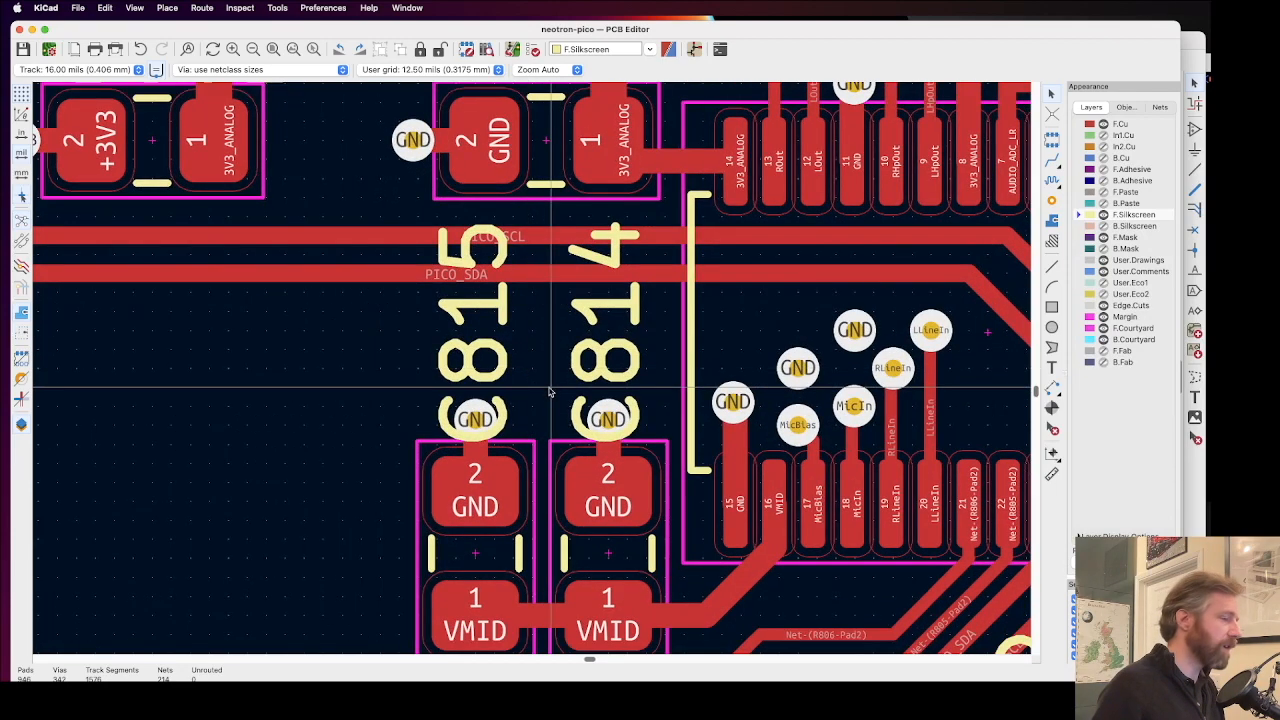
pyautogui.scroll(-1, 528, 369)
pyautogui.scroll(3, 531, 371)
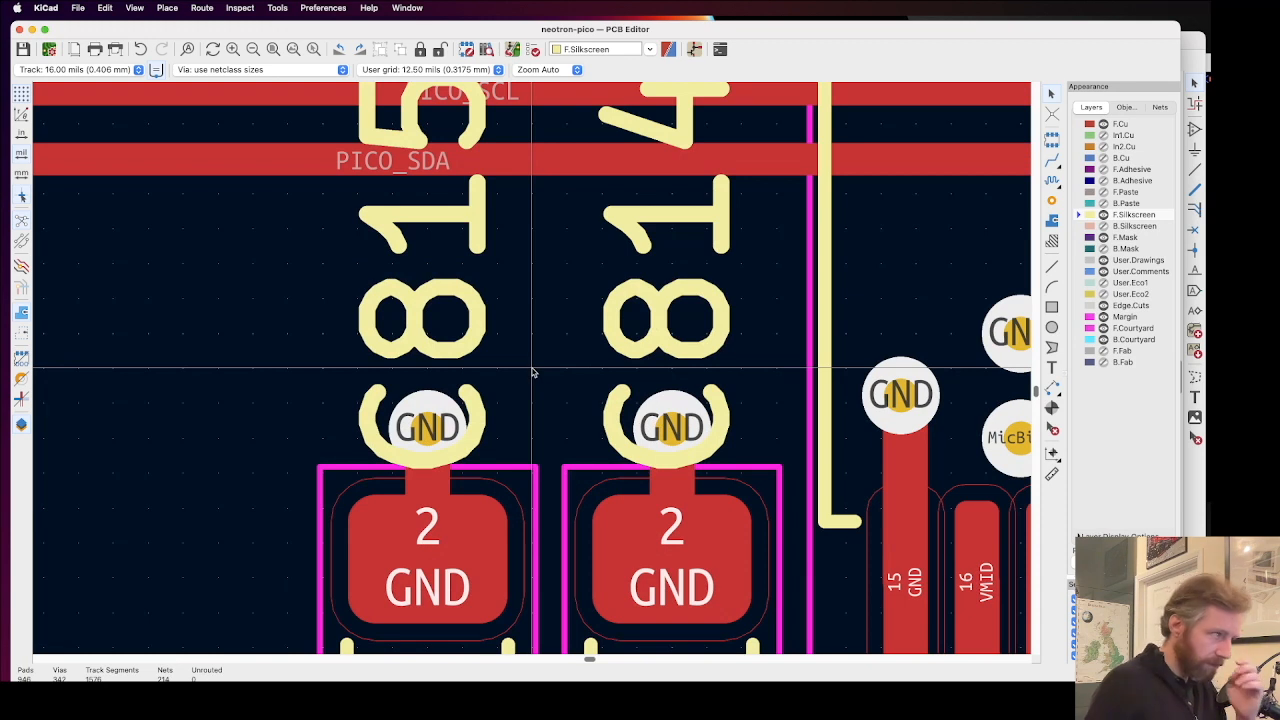
pyautogui.moveTo(437, 441); pyautogui.dragTo(416, 488)
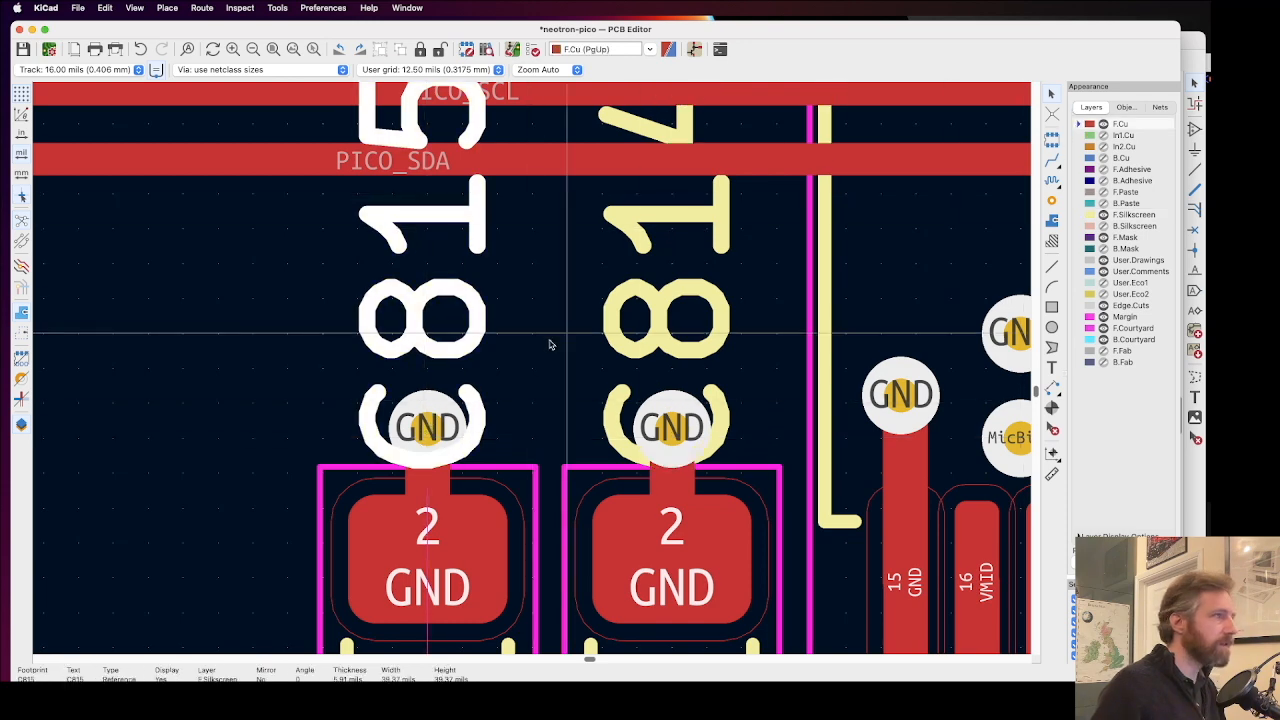
pyautogui.moveTo(430, 425); pyautogui.dragTo(321, 468)
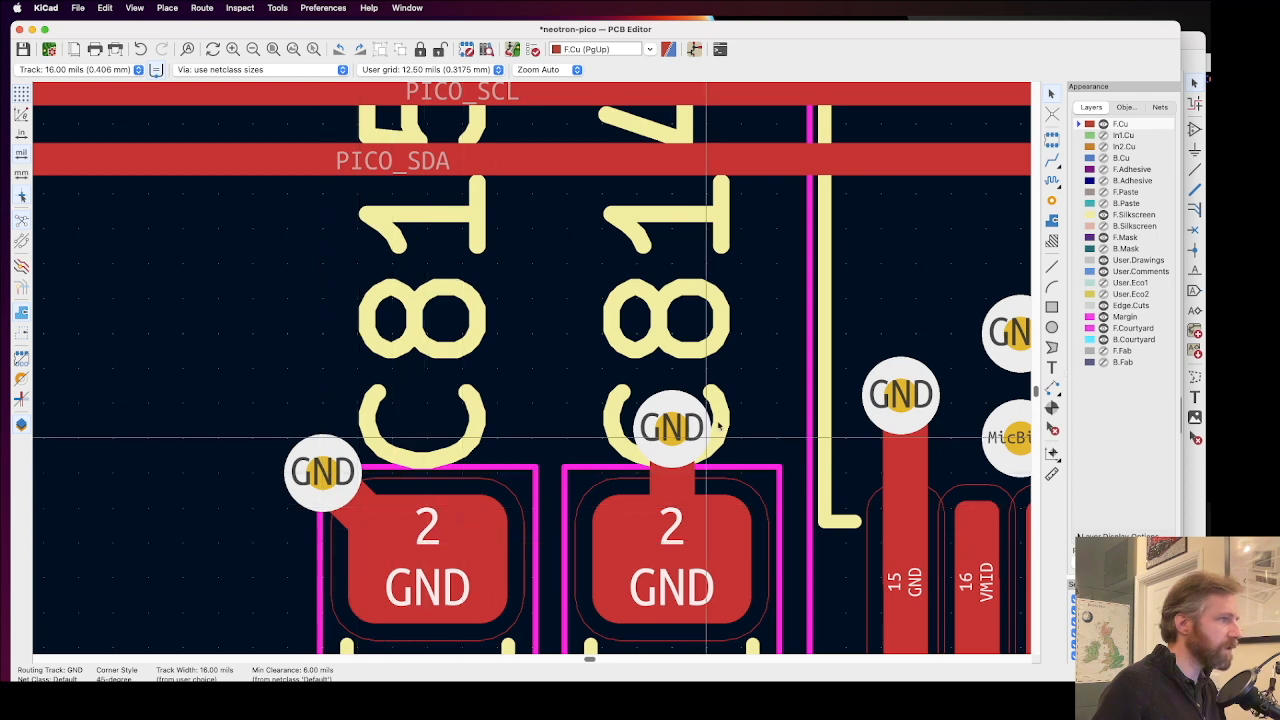
# Step: Move C814's pad 2 GND via to the upper corner of the pad facing C815, level with C815's relocated GND via
pyautogui.moveTo(682, 421); pyautogui.dragTo(580, 430)
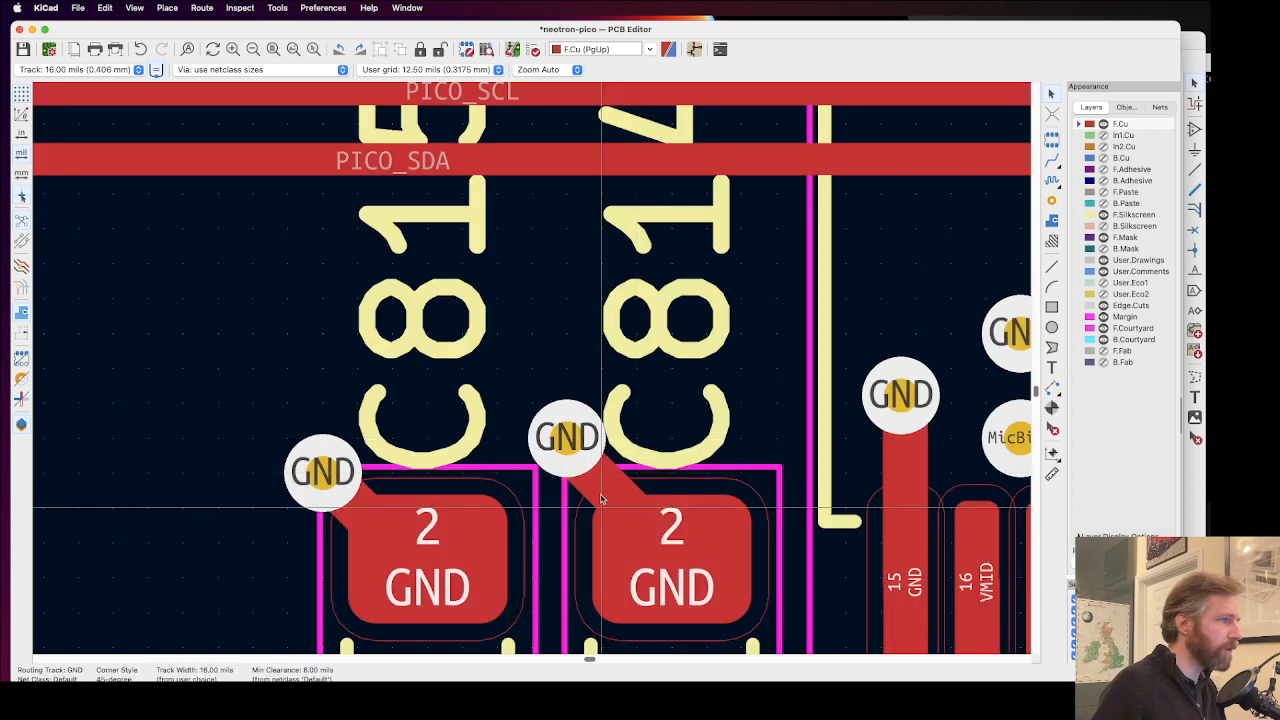
pyautogui.scroll(5, 593, 503)
pyautogui.click(482, 341)
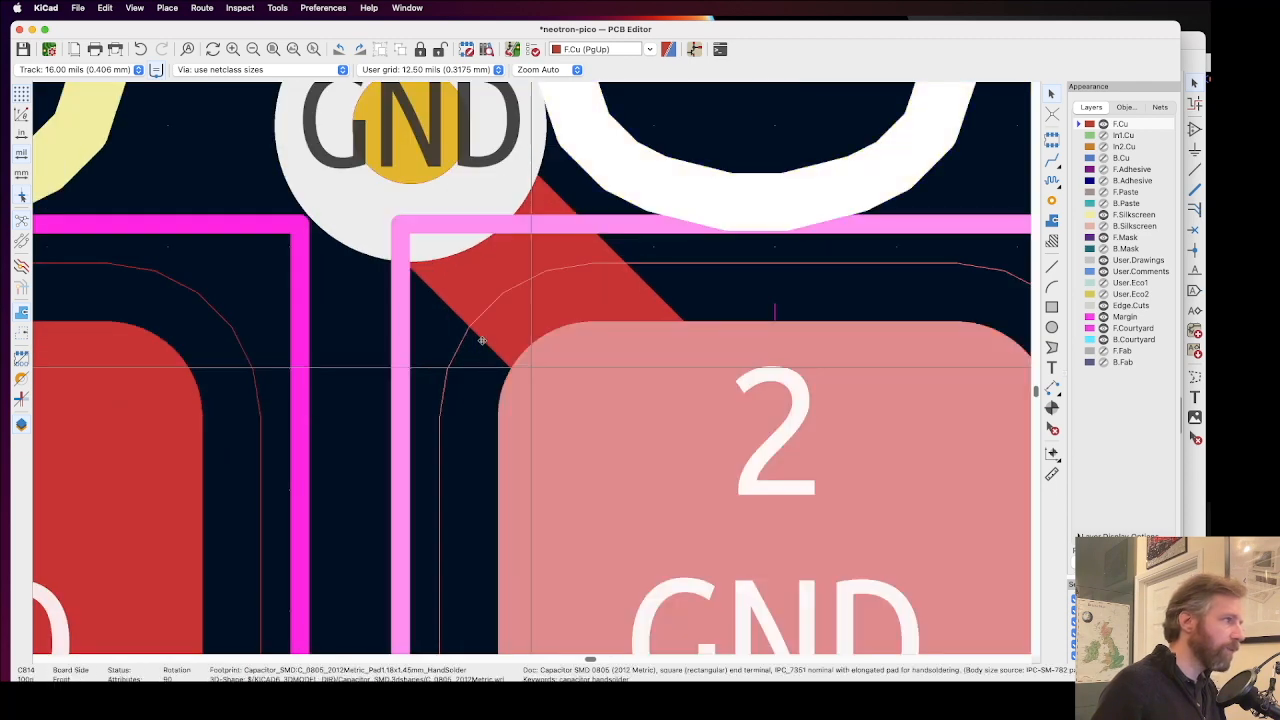
pyautogui.click(515, 335)
pyautogui.scroll(-5, 530, 355)
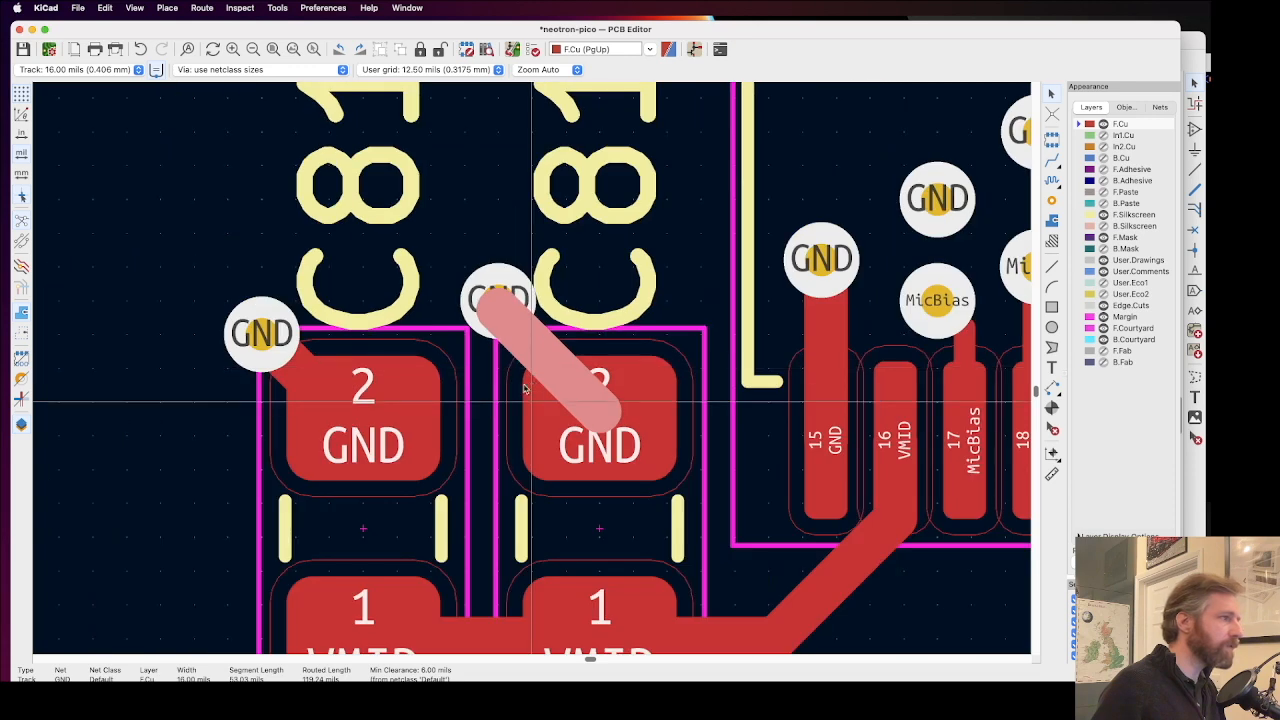
pyautogui.moveTo(498, 300); pyautogui.dragTo(498, 334)
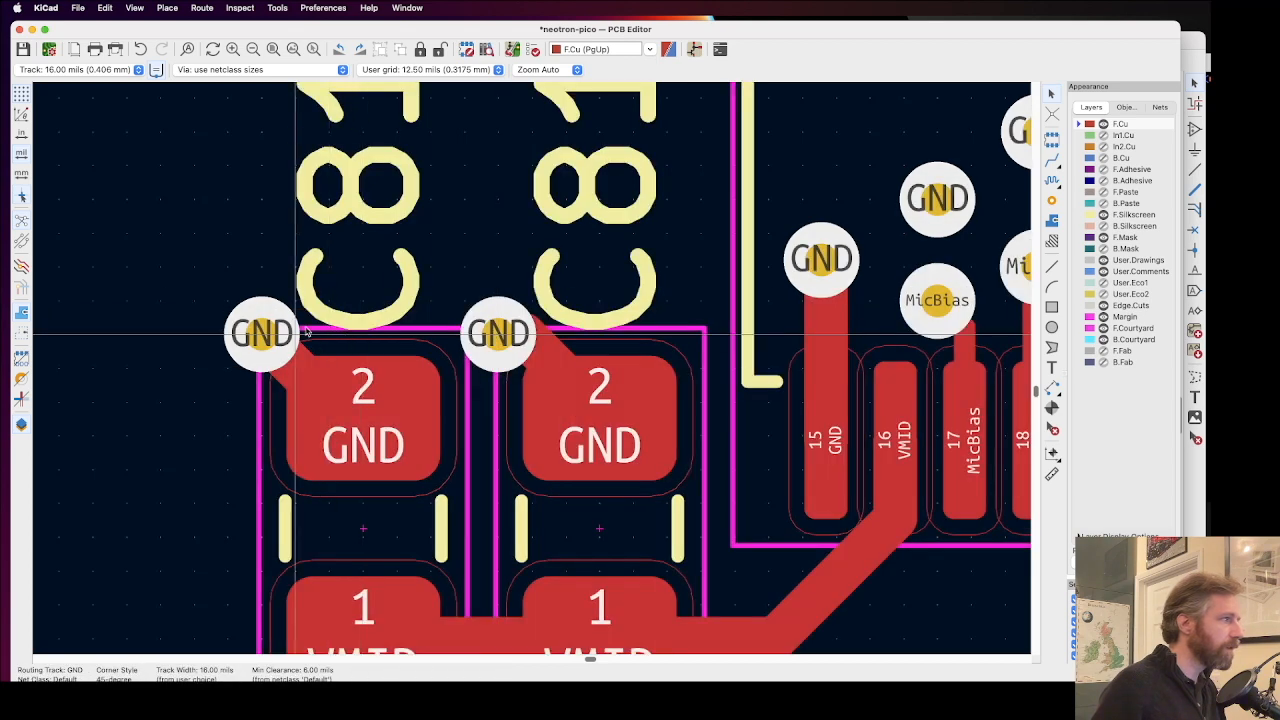
# Step: Replace the leftover track at C814's GND via with a direct 16 mil F.Cu diagonal from pad 2 to the via, and save the board
pyautogui.click(543, 354)
pyautogui.press('d')
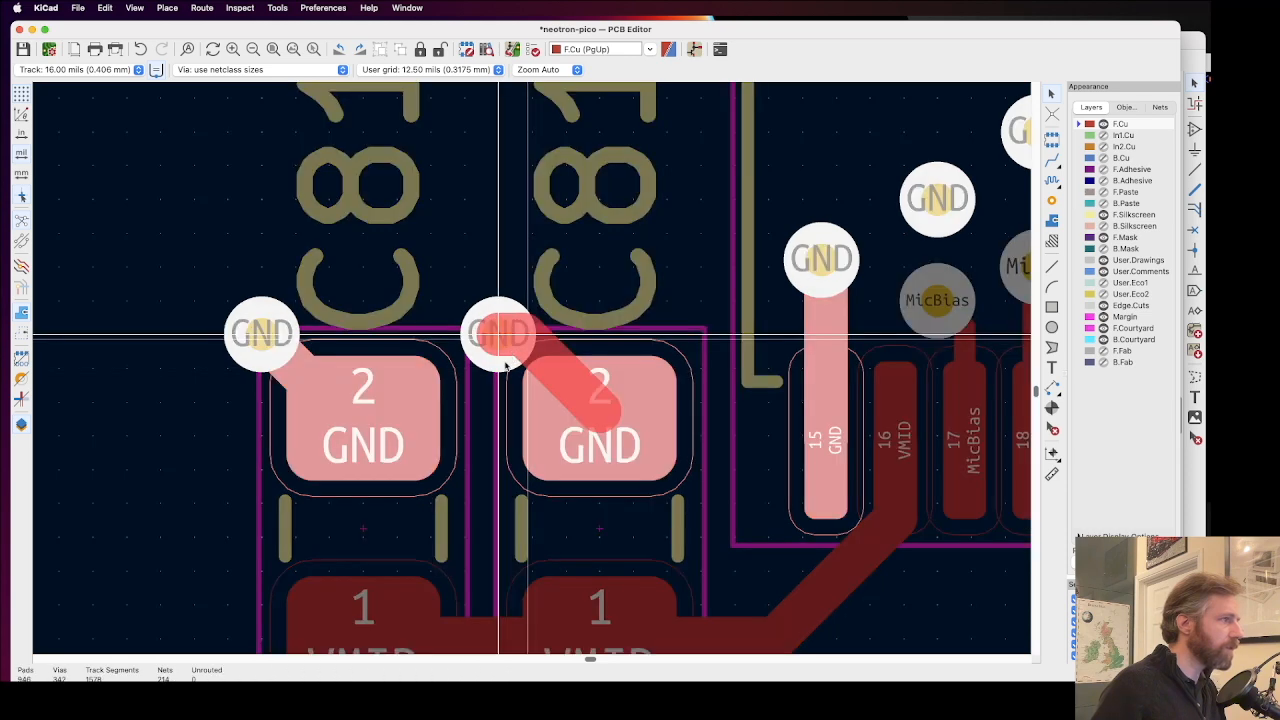
pyautogui.press('Escape')
pyautogui.click(530, 348)
pyautogui.press('Delete')
pyautogui.click(537, 338)
pyautogui.press('Delete')
pyautogui.press('x')
pyautogui.click(599, 410)
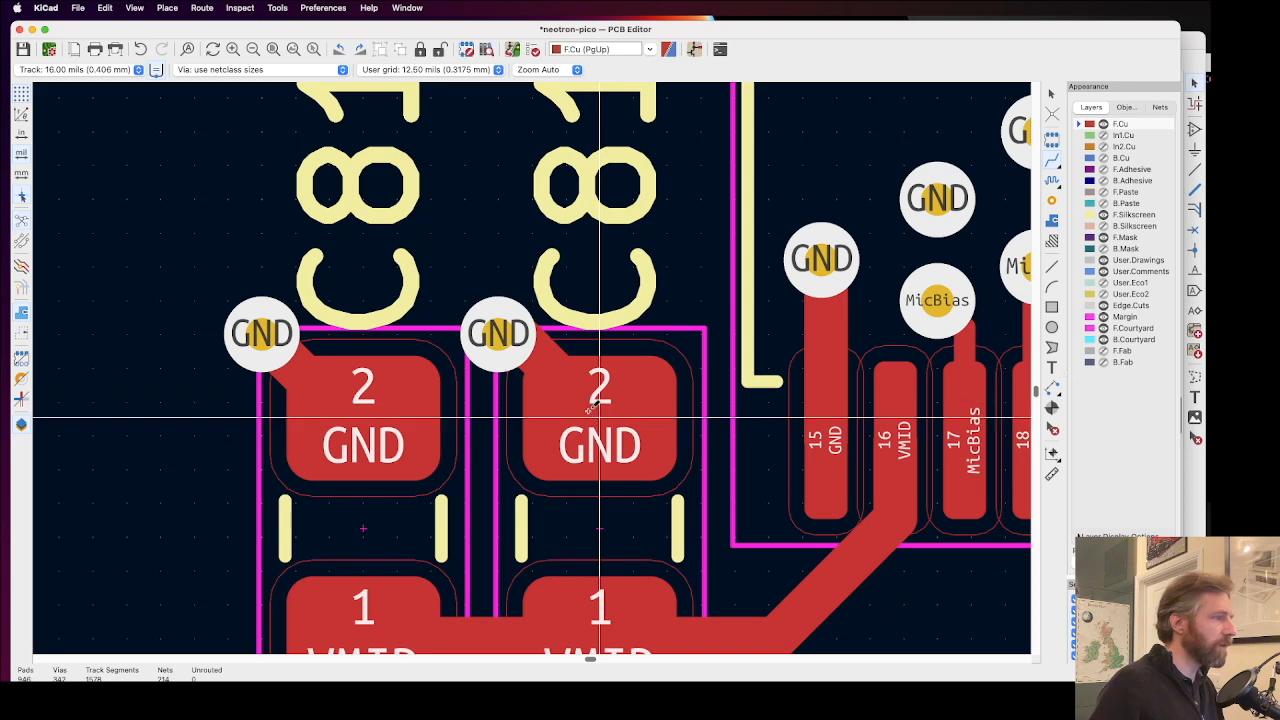
pyautogui.press('x')
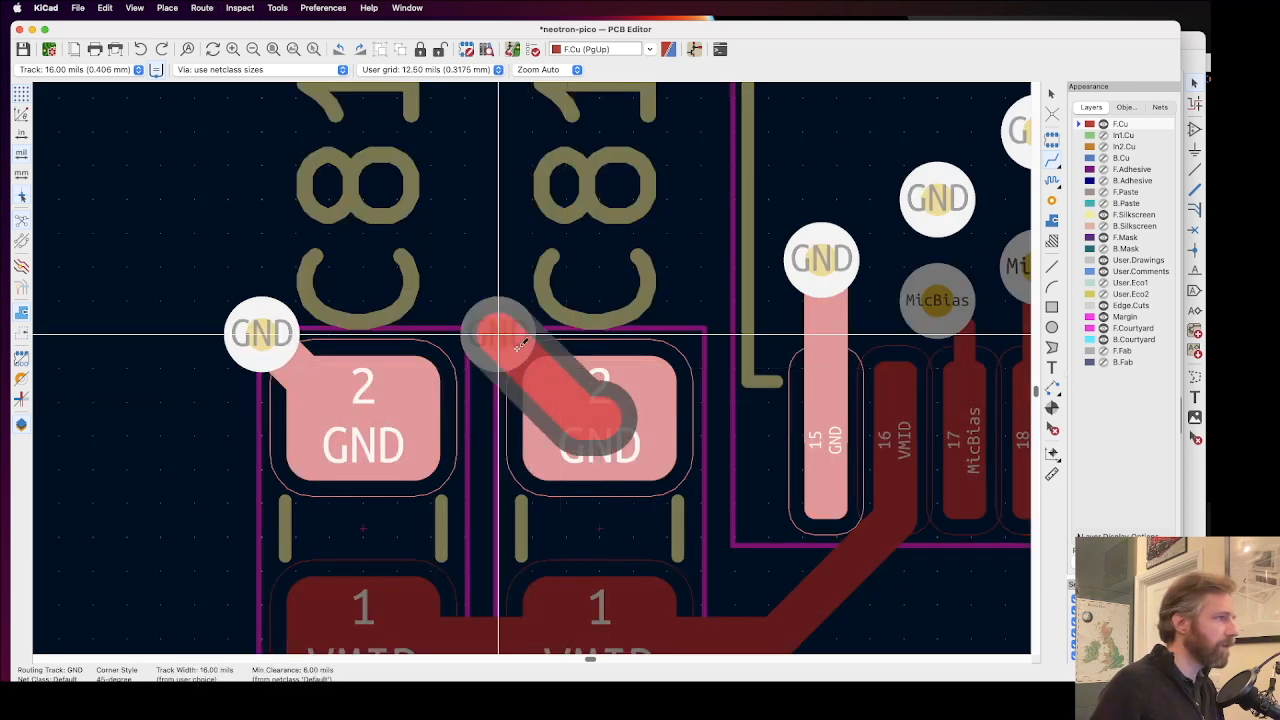
pyautogui.click(520, 343)
pyautogui.press('super+s')
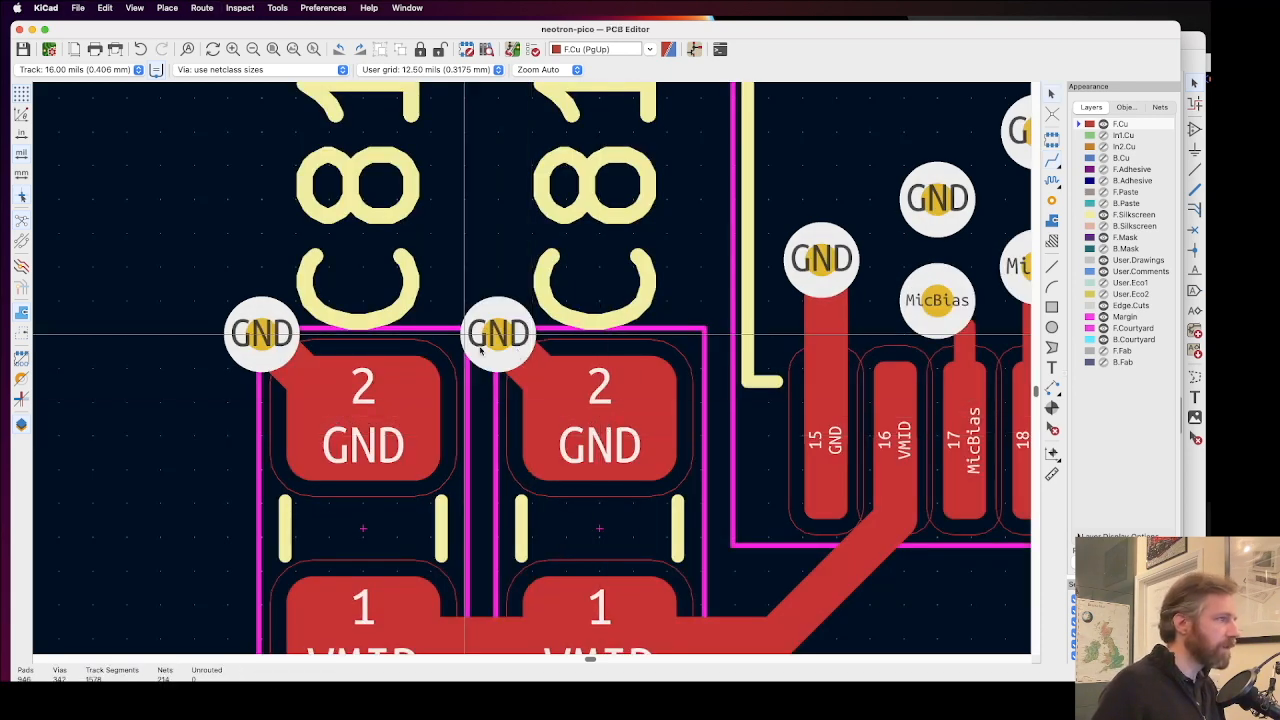
# Step: Inspect the clearance between the C815 and C814 texts and their relocated GND vias up close, and open the 3D viewer
pyautogui.scroll(5, 515, 372)
pyautogui.scroll(-4, 533, 372)
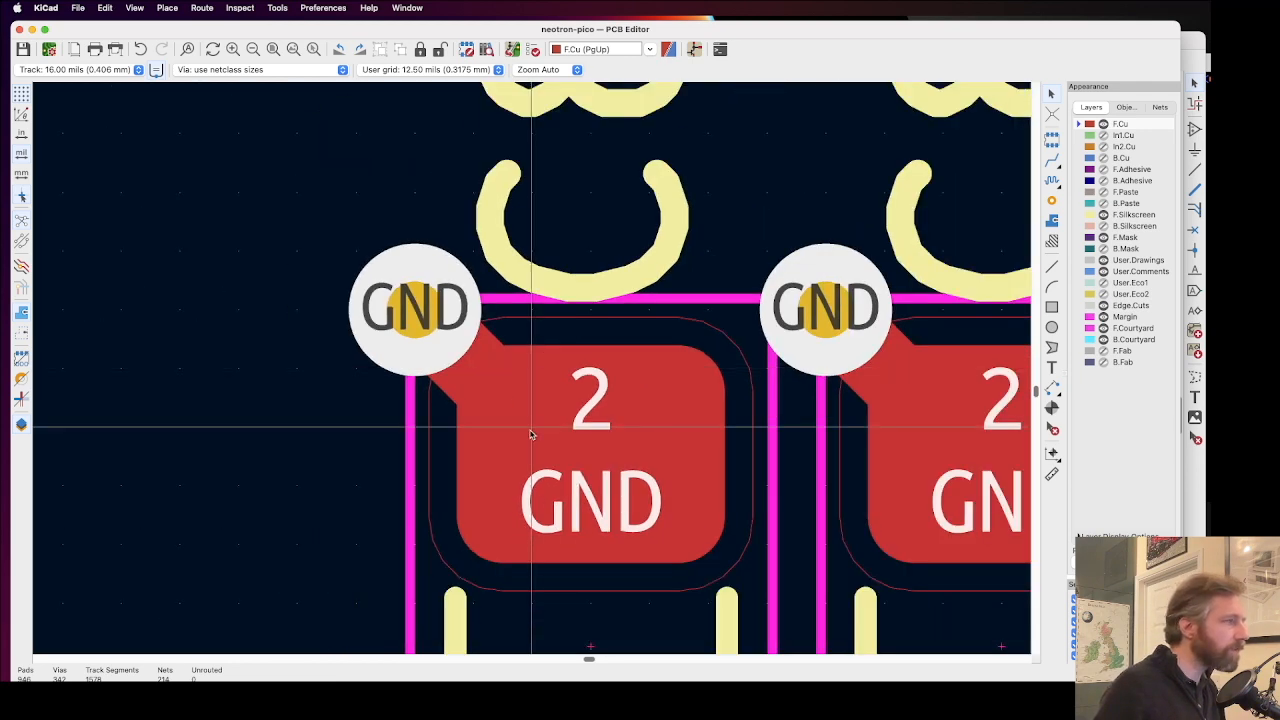
pyautogui.scroll(6, 531, 433)
pyautogui.scroll(-3, 303, 214)
pyautogui.scroll(-2, 531, 372)
pyautogui.click(133, 9)
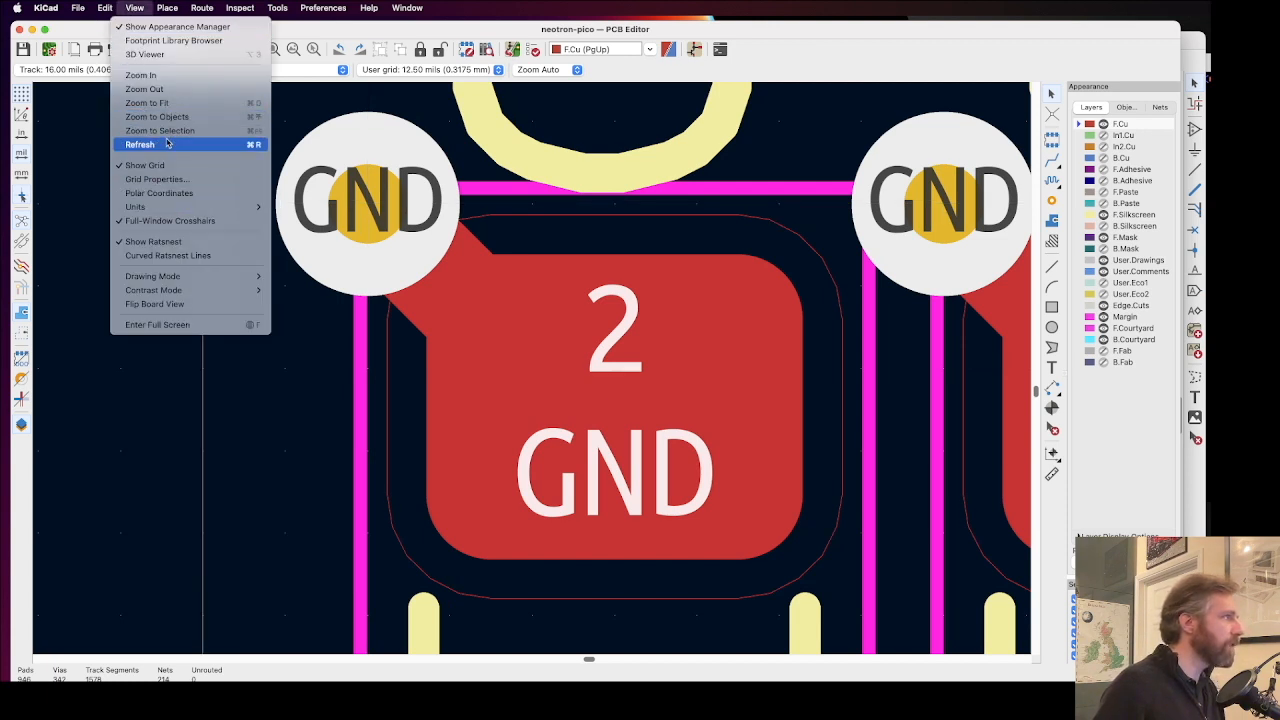
pyautogui.click(172, 178)
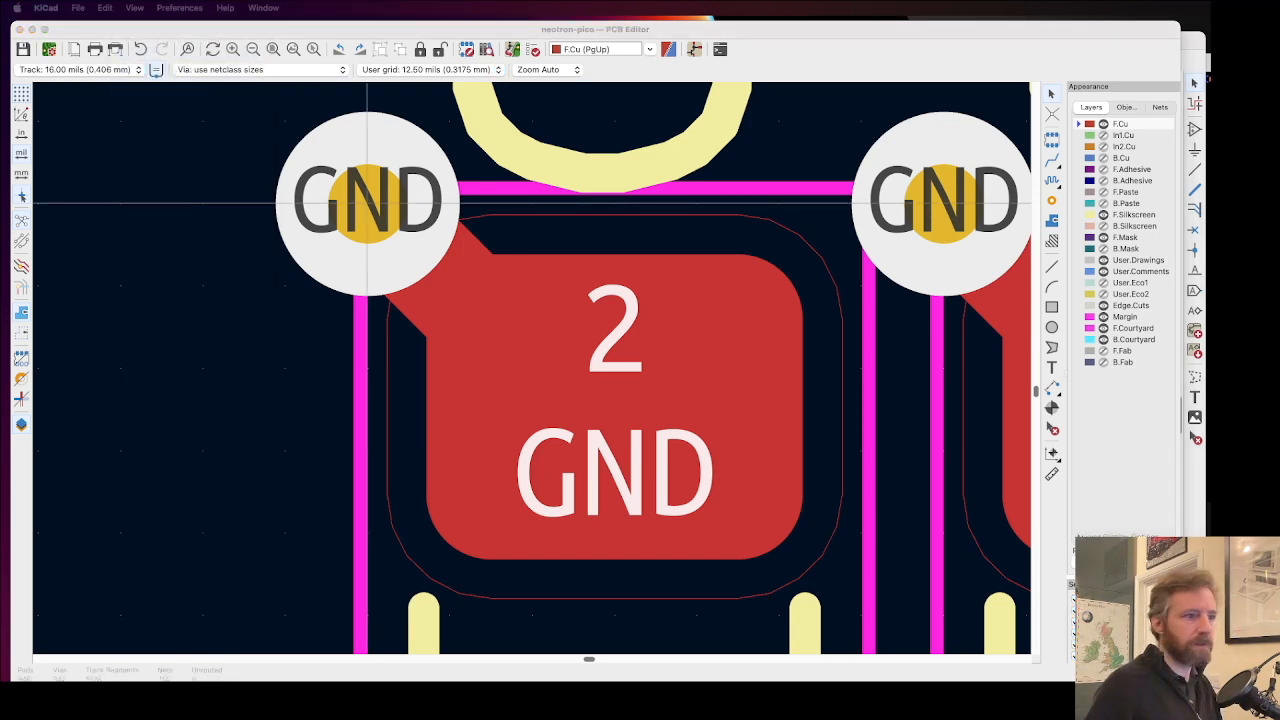
pyautogui.hotkey('alt', '3')
# Step: Examine the Audio CODEC area's reference texts and components in the 3D view of the board
pyautogui.moveTo(215, 462); pyautogui.dragTo(704, 420, button='middle')
pyautogui.scroll(4, 583, 419)
pyautogui.moveTo(776, 376); pyautogui.dragTo(783, 372, button='middle')
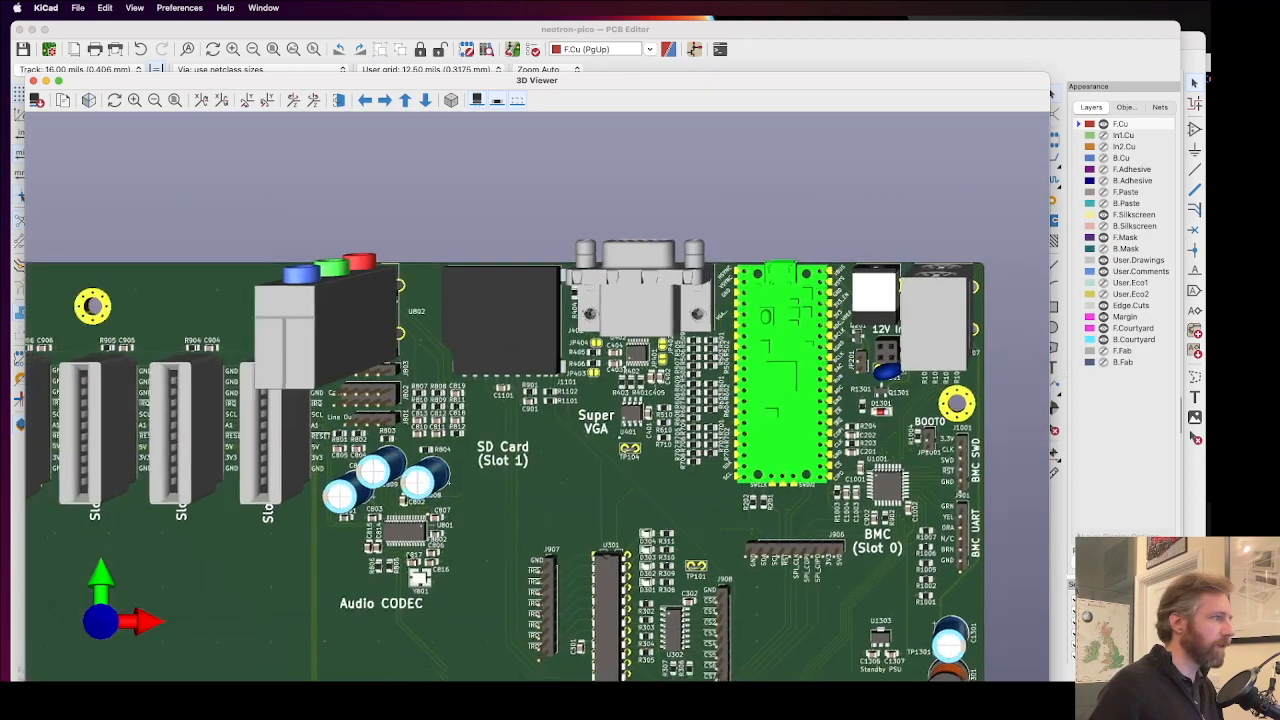
pyautogui.moveTo(394, 517); pyautogui.dragTo(549, 389, button='middle')
pyautogui.scroll(6, 486, 422)
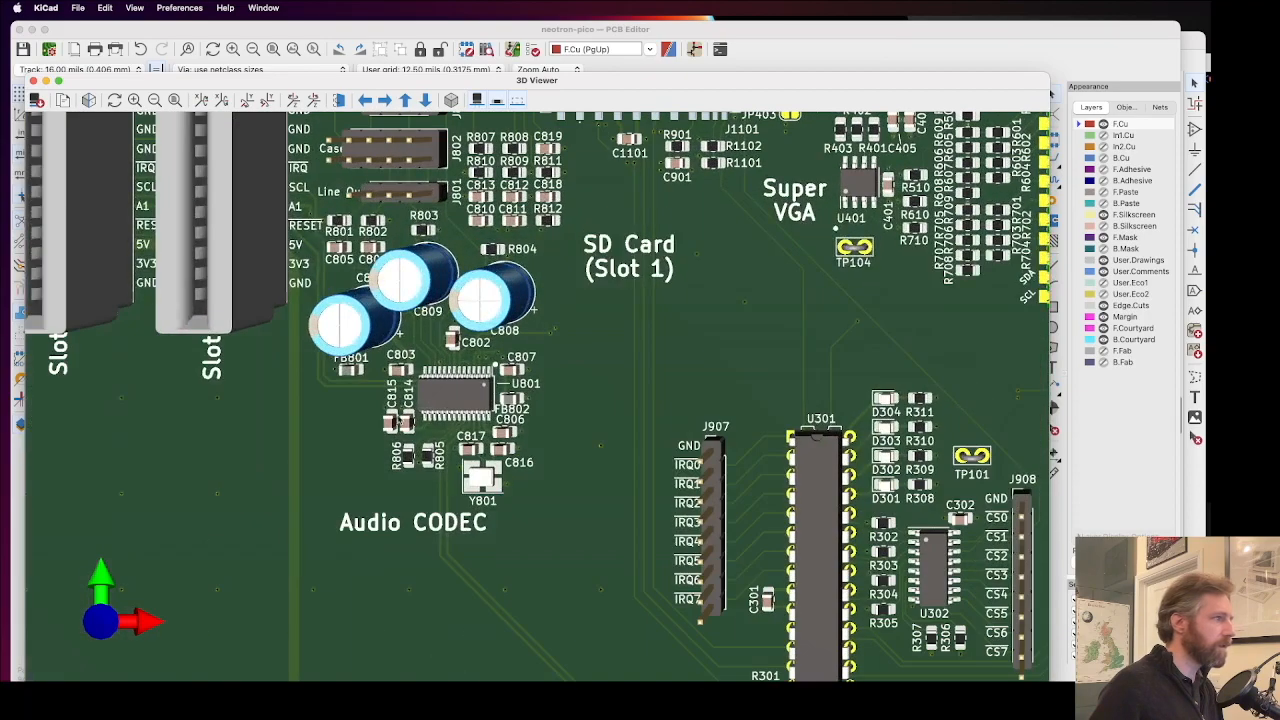
pyautogui.moveTo(399, 420); pyautogui.dragTo(557, 394, button='middle')
pyautogui.scroll(4, 546, 412)
pyautogui.moveTo(606, 496); pyautogui.dragTo(743, 429, button='middle')
pyautogui.scroll(1, 760, 388)
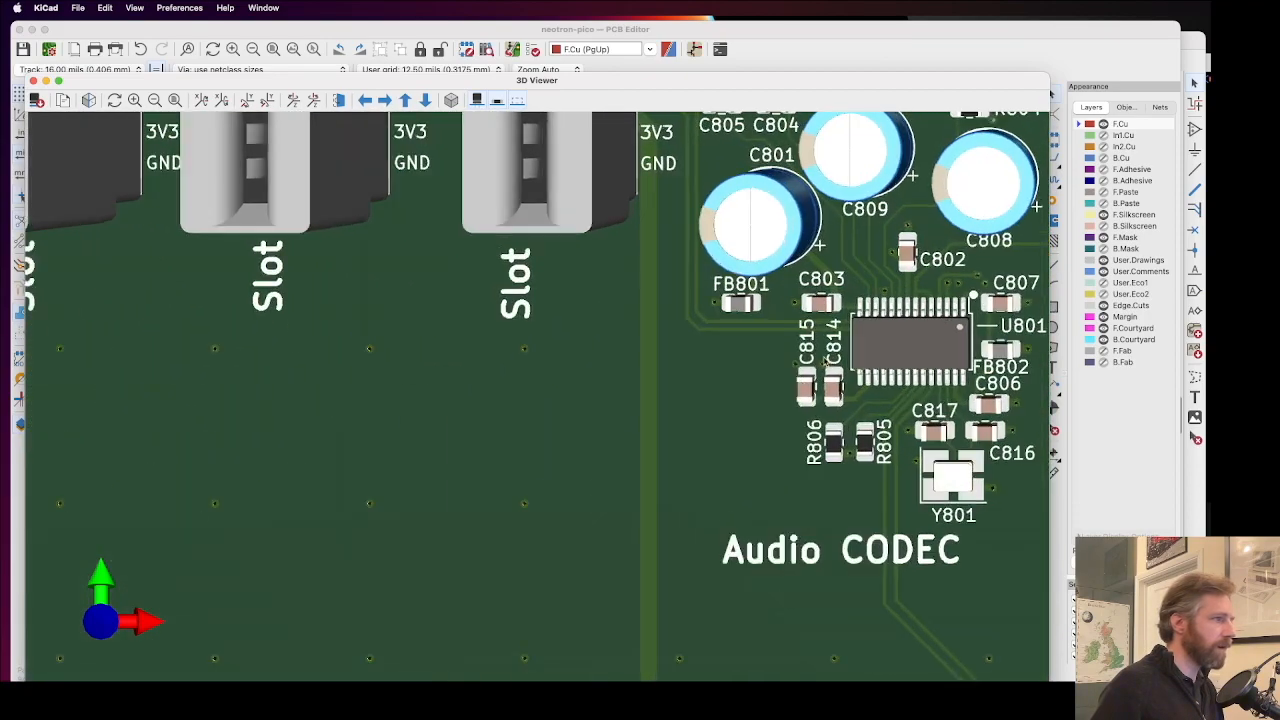
# Step: Inspect the GND vias beside the C815 and C814 texts in a tilted 3D close-up
pyautogui.scroll(6, 825, 362)
pyautogui.moveTo(655, 580); pyautogui.dragTo(750, 416, button='middle')
pyautogui.scroll(4, 728, 325)
pyautogui.scroll(3, 725, 322)
pyautogui.moveTo(568, 456); pyautogui.dragTo(686, 415, button='middle')
pyautogui.scroll(7, 692, 366)
pyautogui.moveTo(644, 517); pyautogui.dragTo(710, 427, button='middle')
pyautogui.moveTo(685, 379); pyautogui.dragTo(677, 488)
pyautogui.scroll(3, 561, 440)
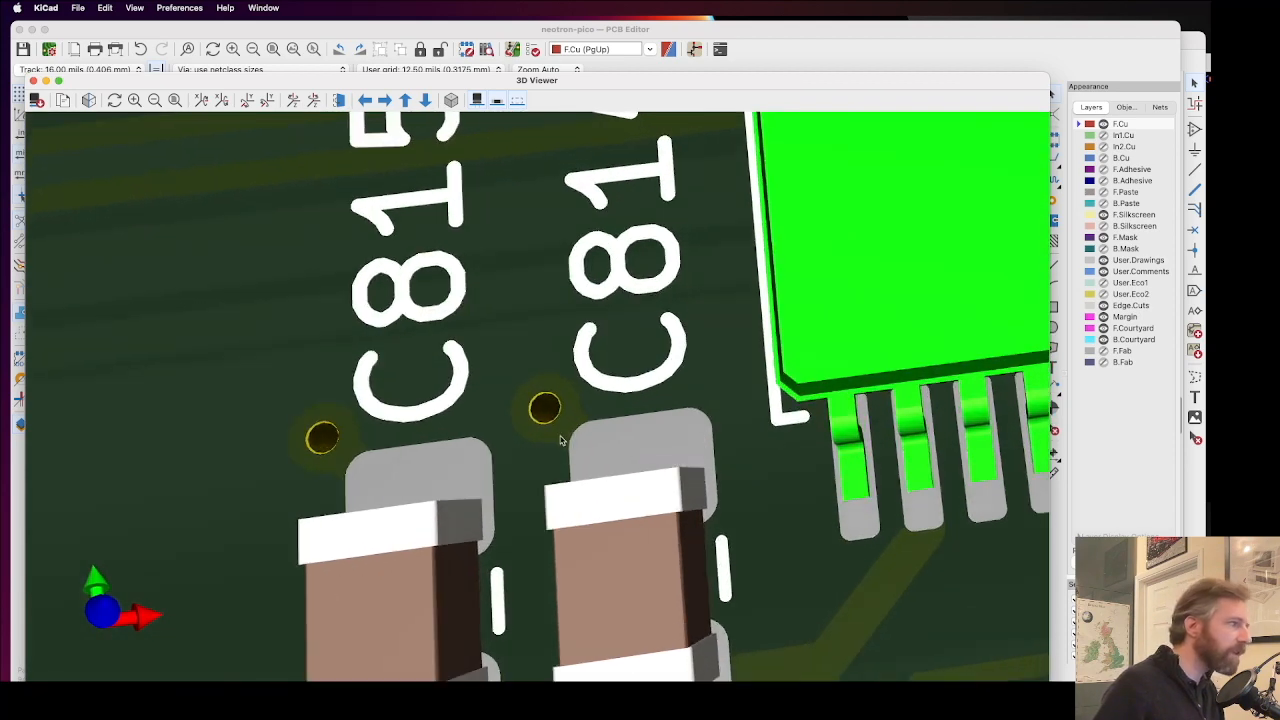
# Step: Return from the 3D view to the board layout and check which library footprint C815 uses
pyautogui.scroll(-1, 561, 440)
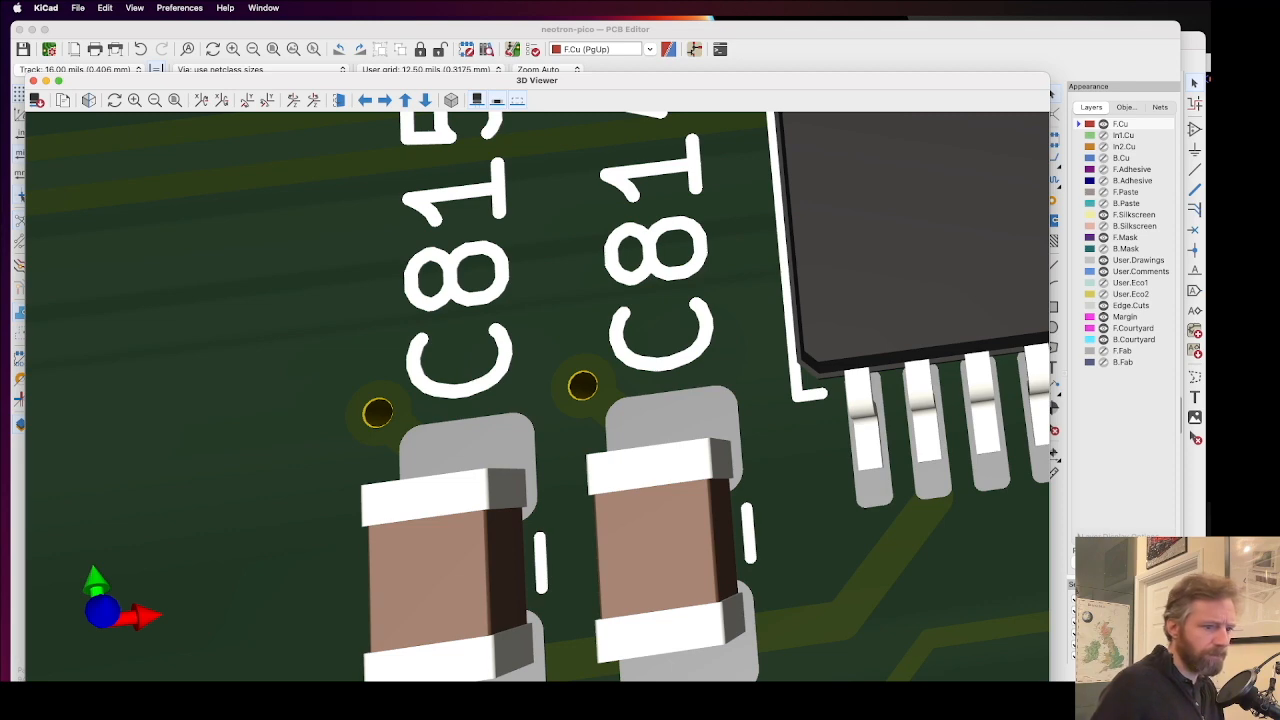
pyautogui.press('super+grave')
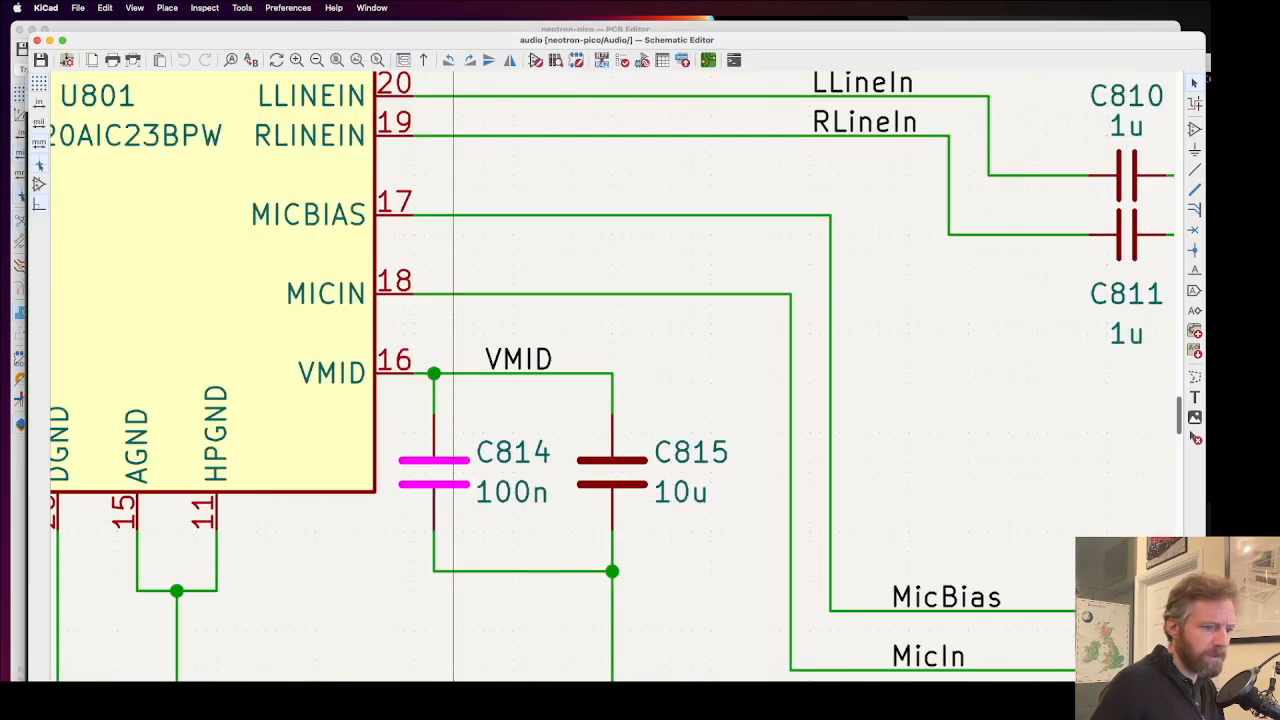
pyautogui.press('super+grave')
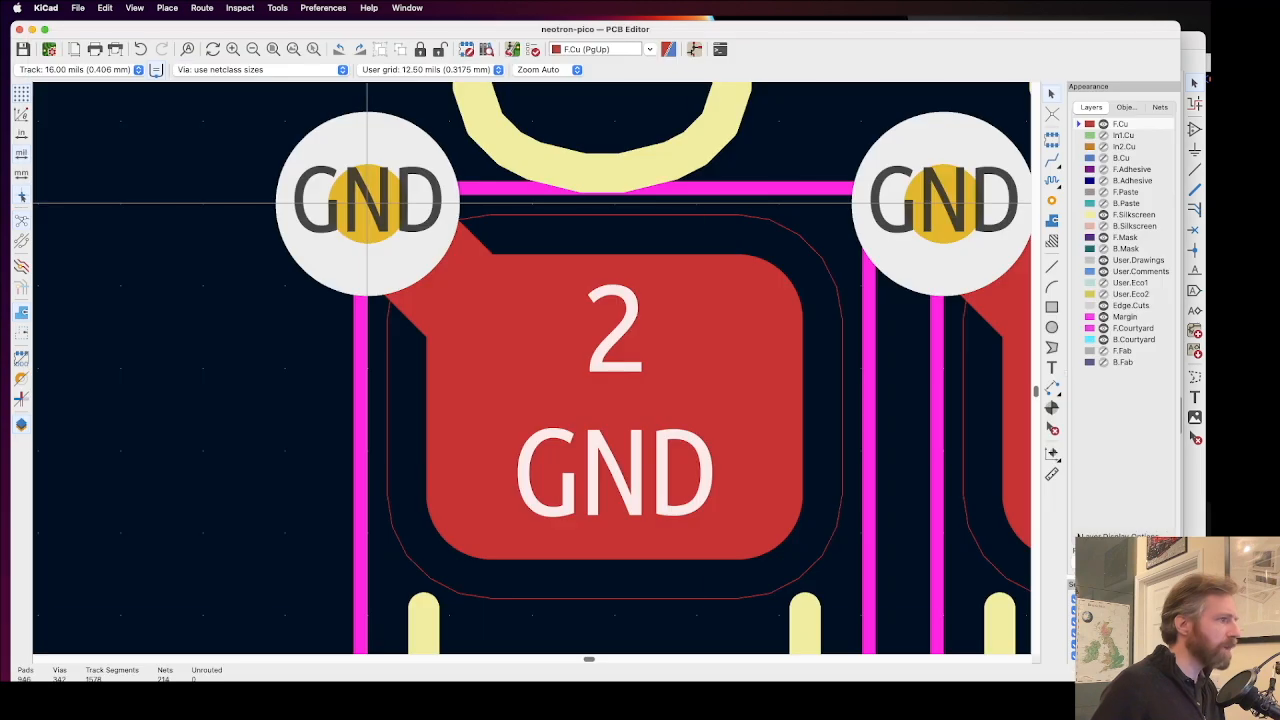
pyautogui.click(612, 448)
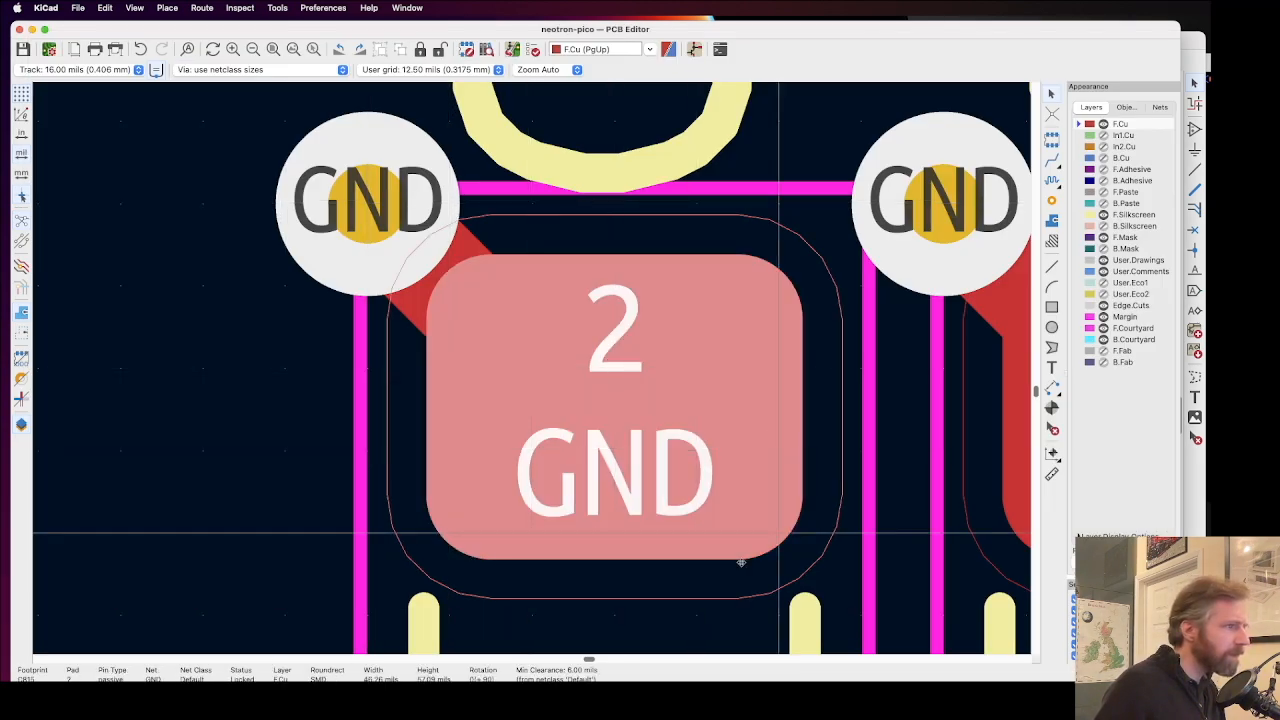
pyautogui.doubleClick(671, 611)
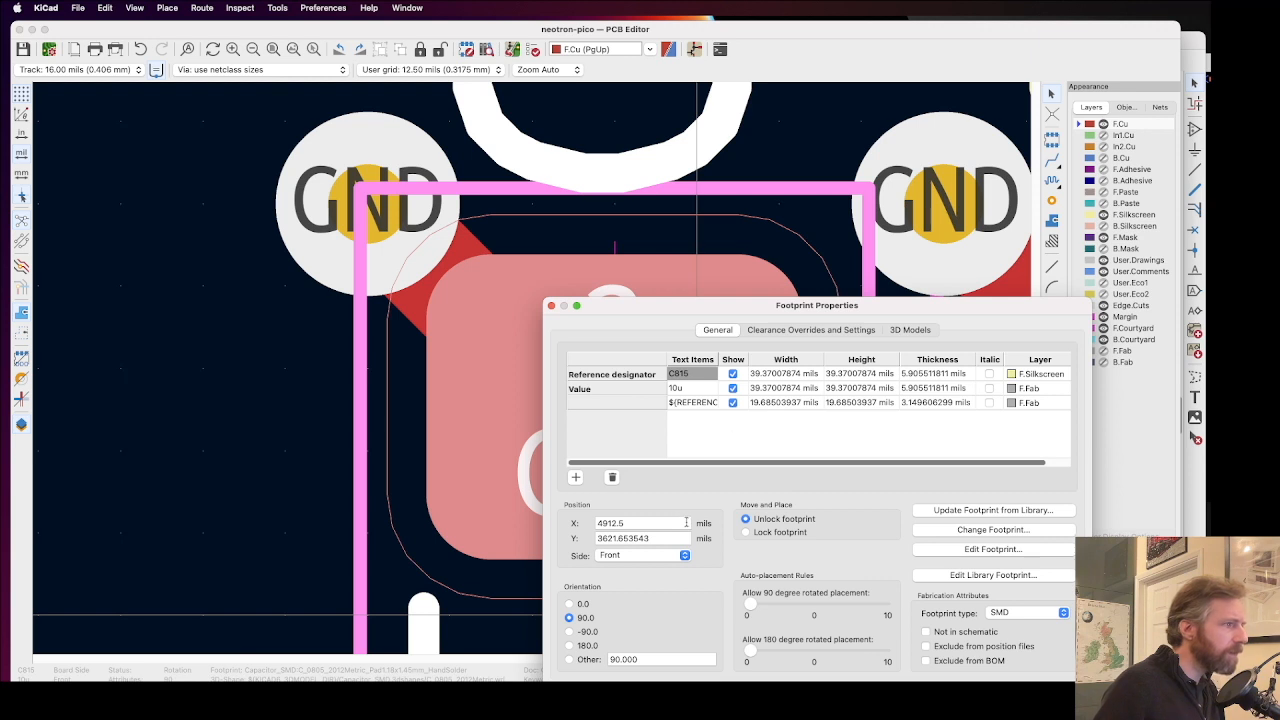
pyautogui.click(980, 529)
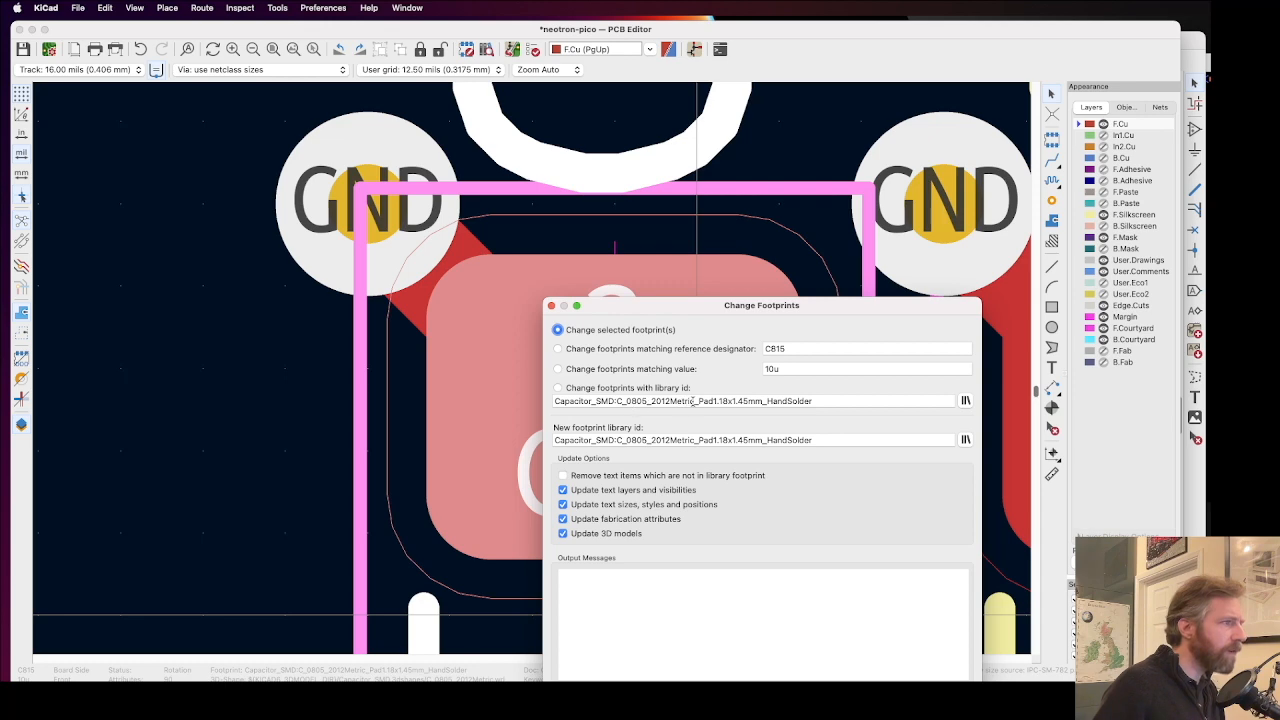
pyautogui.press('Escape')
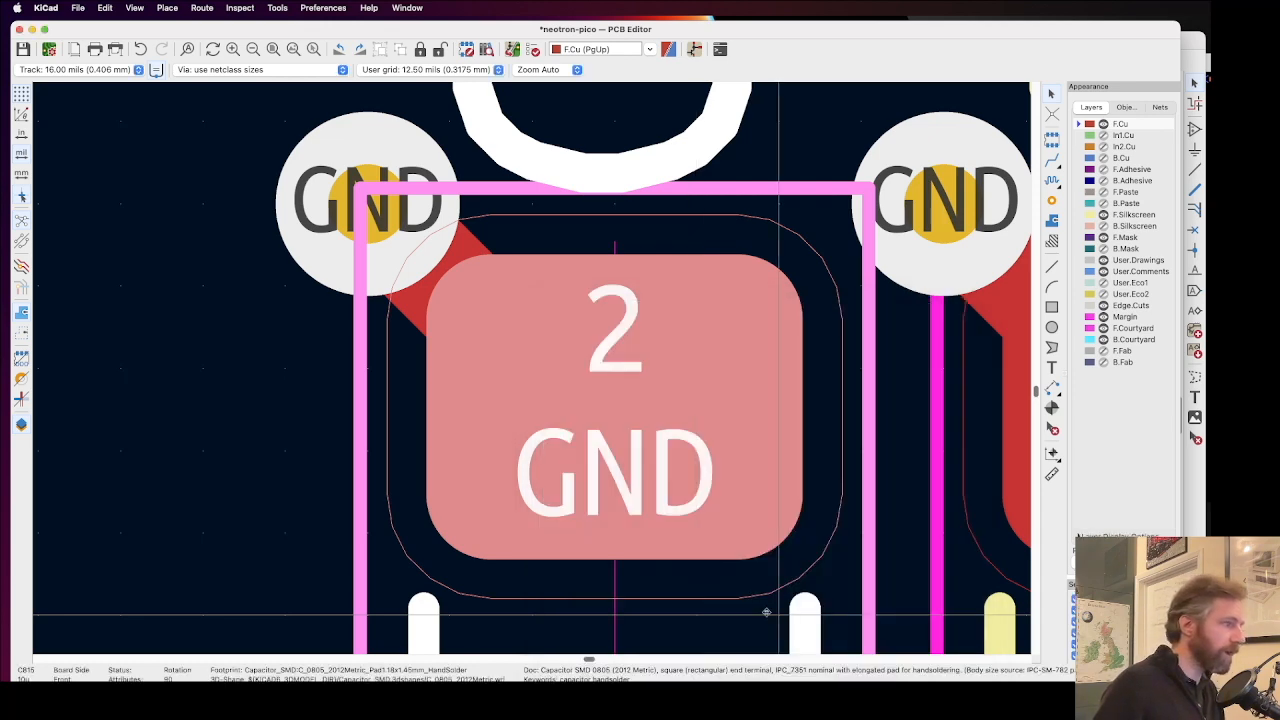
# Step: Delete the diagonal F.Cu tracks joining pad 2 of C814 and C815 to their GND vias
pyautogui.scroll(-5, 515, 380)
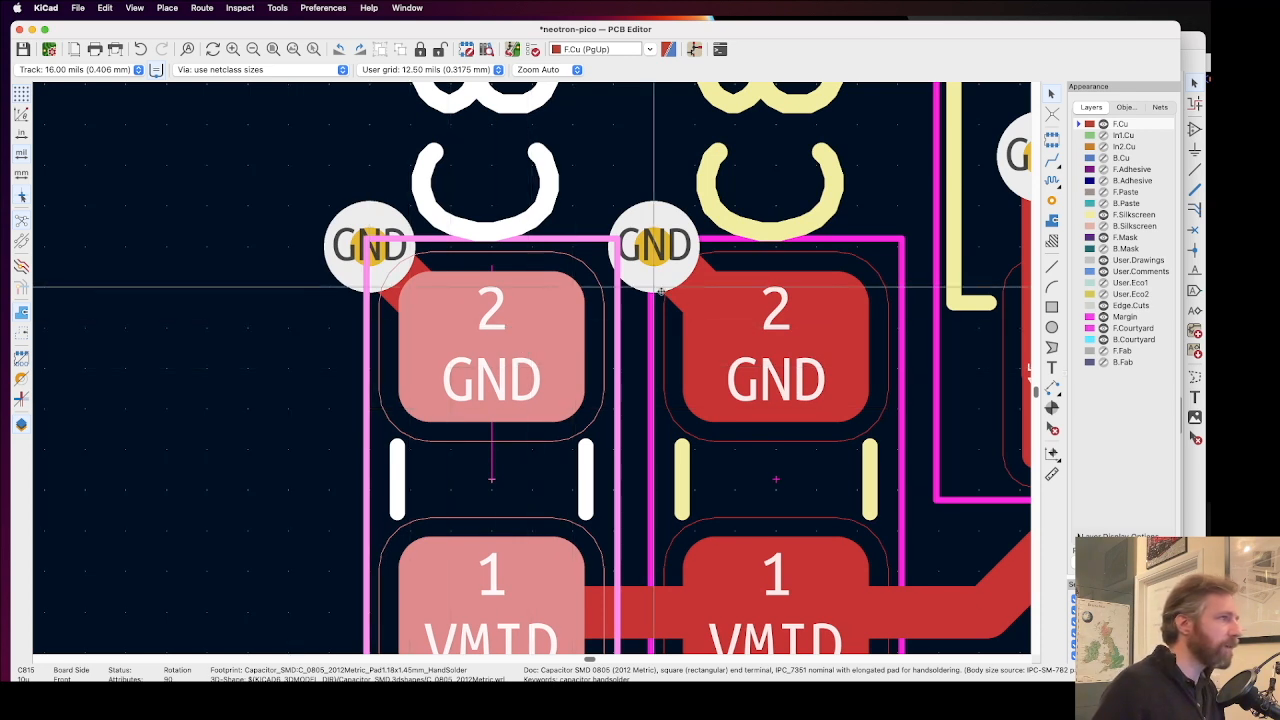
pyautogui.click(690, 288)
pyautogui.press('Delete')
pyautogui.click(415, 300)
pyautogui.press('Delete')
# Step: Route 24 mil diagonal F.Cu tracks between pad 2 of C814 and C815 and their GND vias, and save the board
pyautogui.click(80, 69)
pyautogui.click(70, 87)
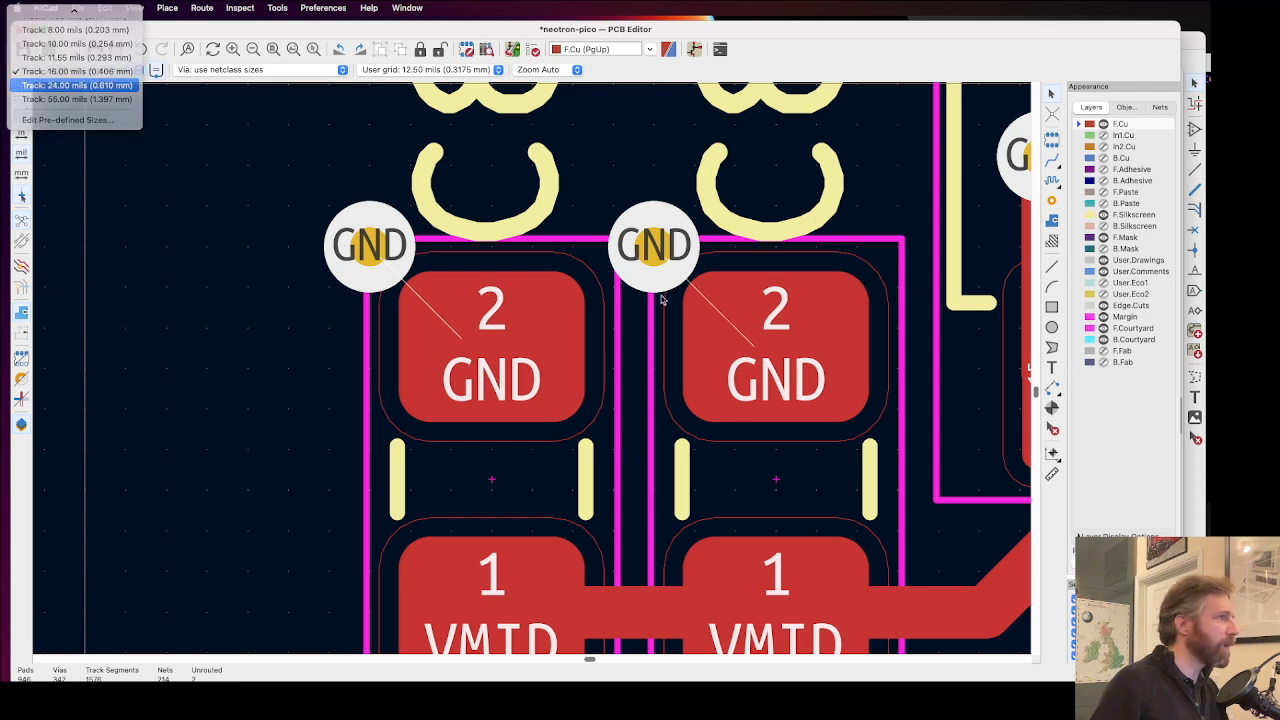
pyautogui.press('x')
pyautogui.click(668, 254)
pyautogui.click(490, 318)
pyautogui.click(371, 246)
pyautogui.press('super+s')
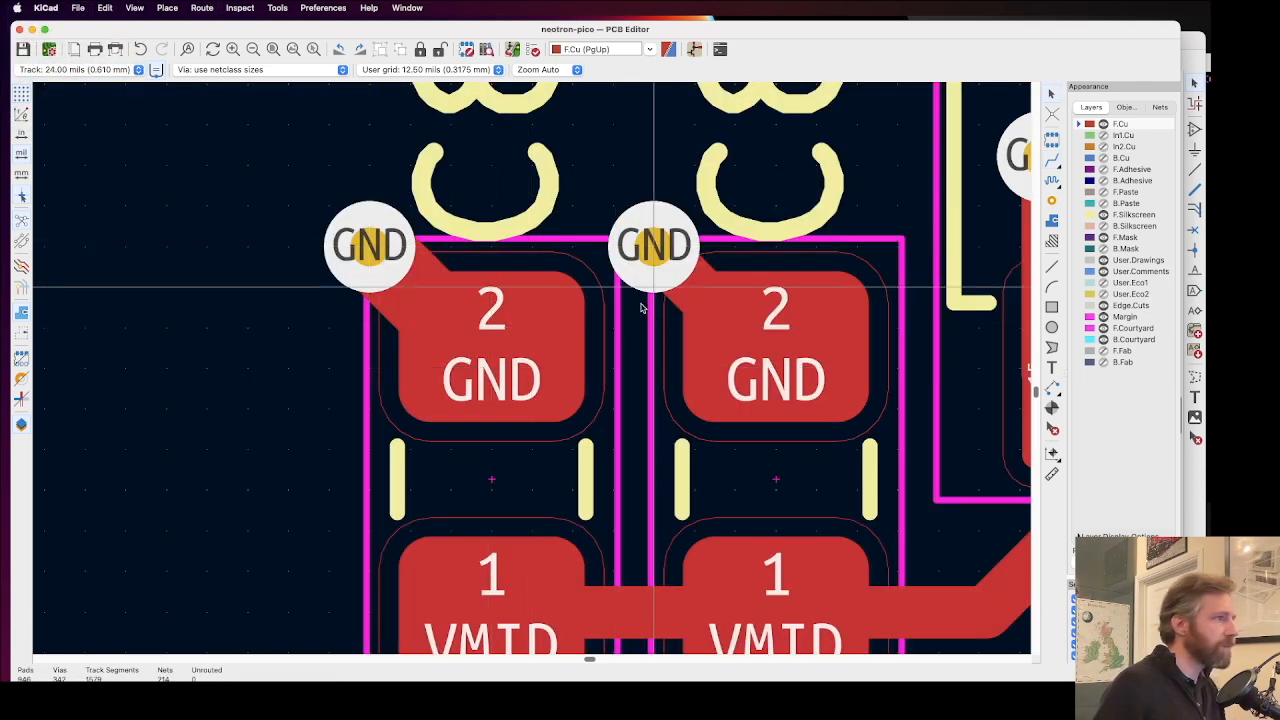
# Step: Replace C814's diagonal GND track with a new 24 mil F.Cu track from the centre of pad 2 to the via
pyautogui.click(685, 285)
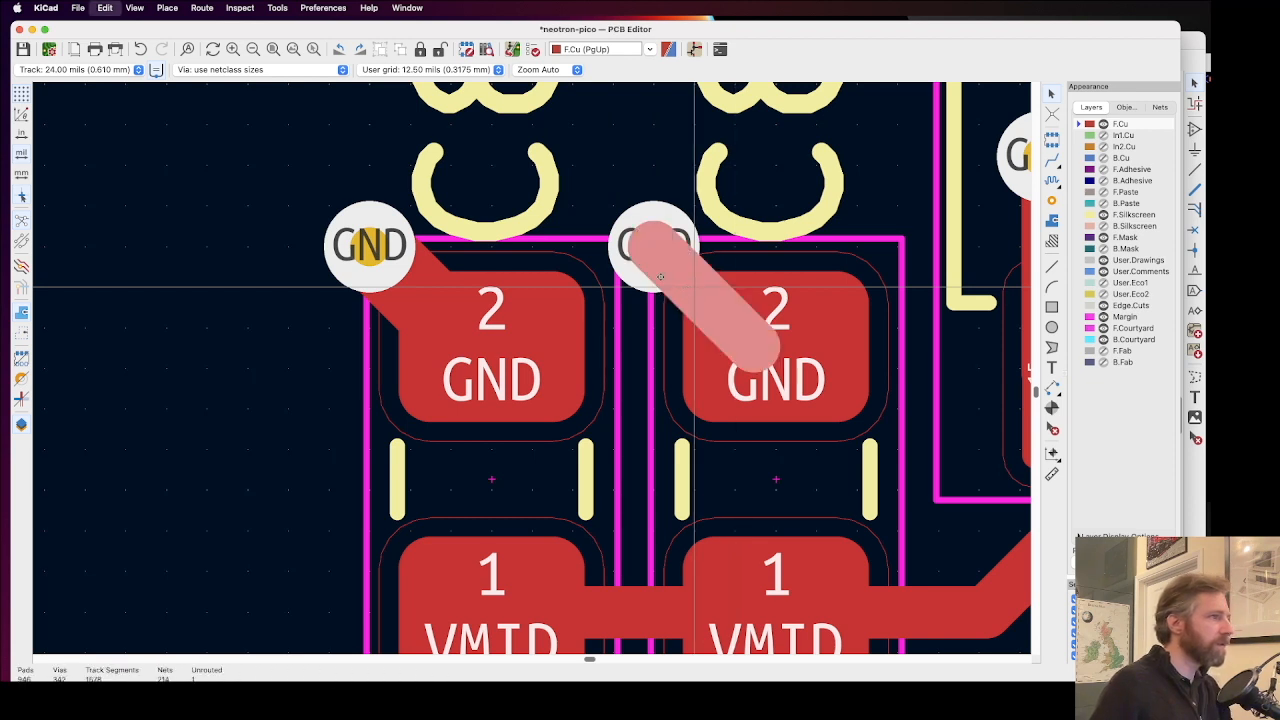
pyautogui.press('Delete')
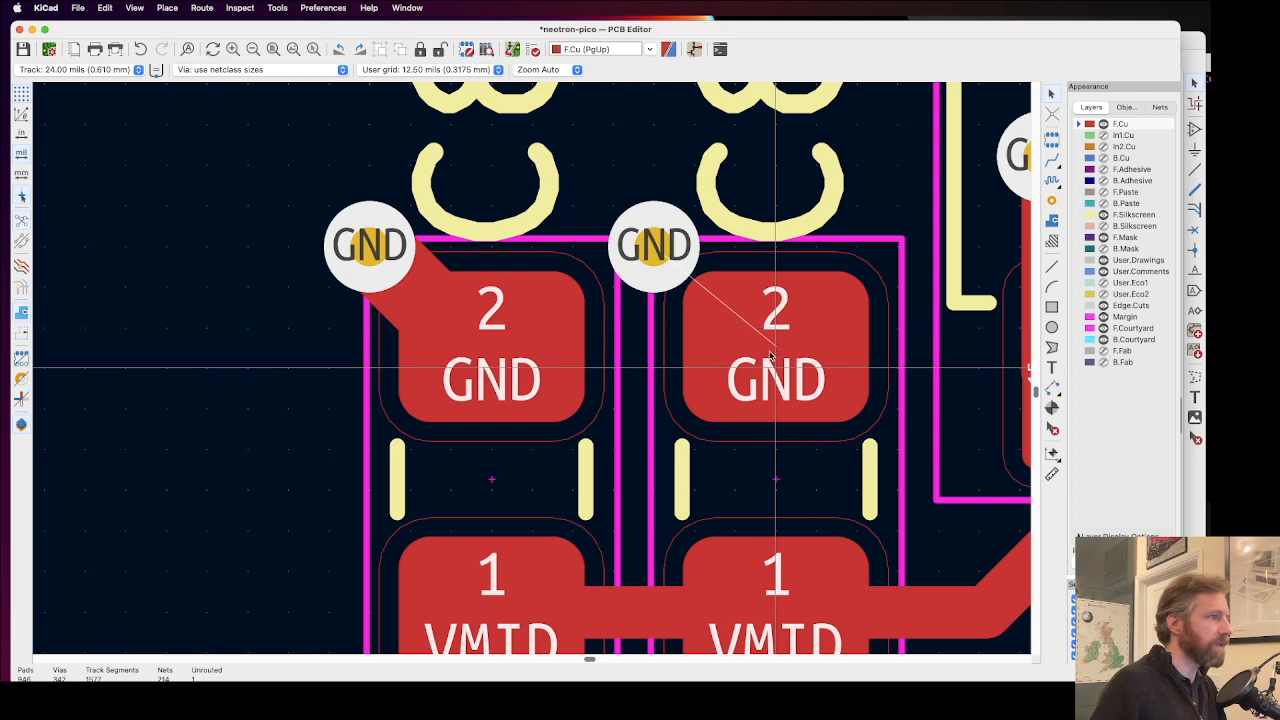
pyautogui.press('x')
pyautogui.click(657, 251)
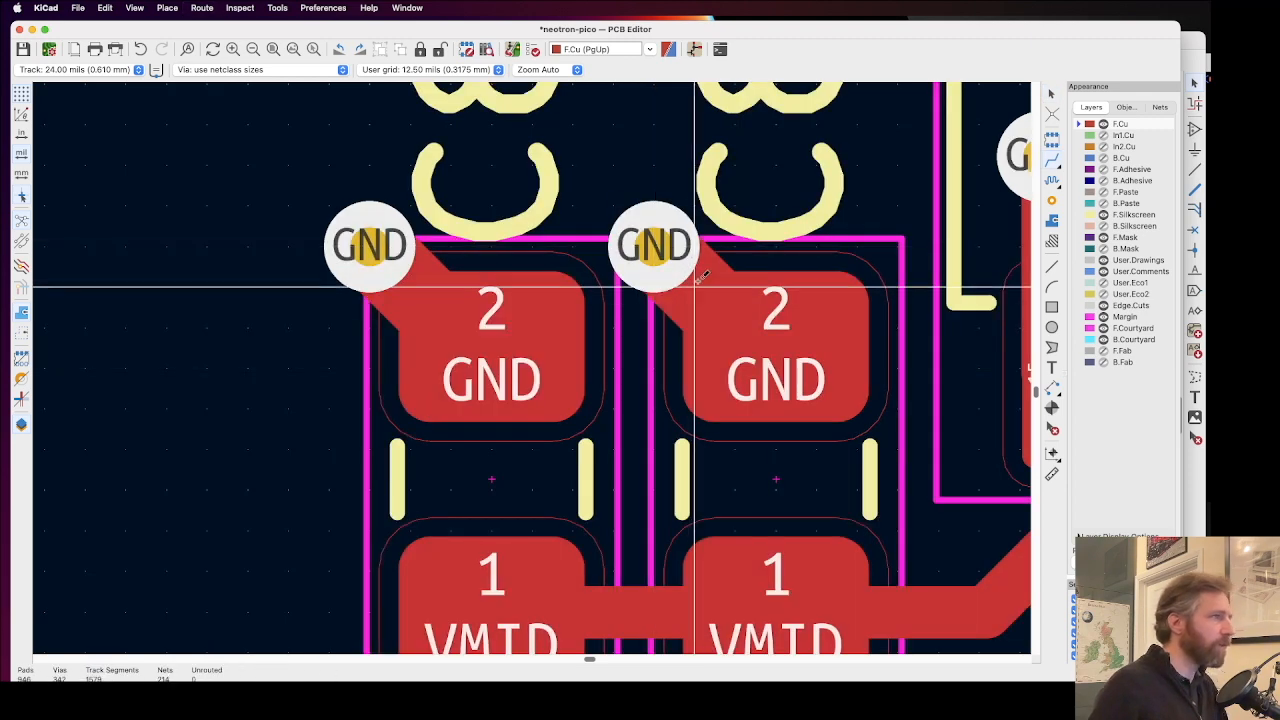
# Step: Make F.Silkscreen the active layer and examine the reference texts around the audio codec, its capacitors and the audio headers for via clashes
pyautogui.hscroll(3, 511, 357)
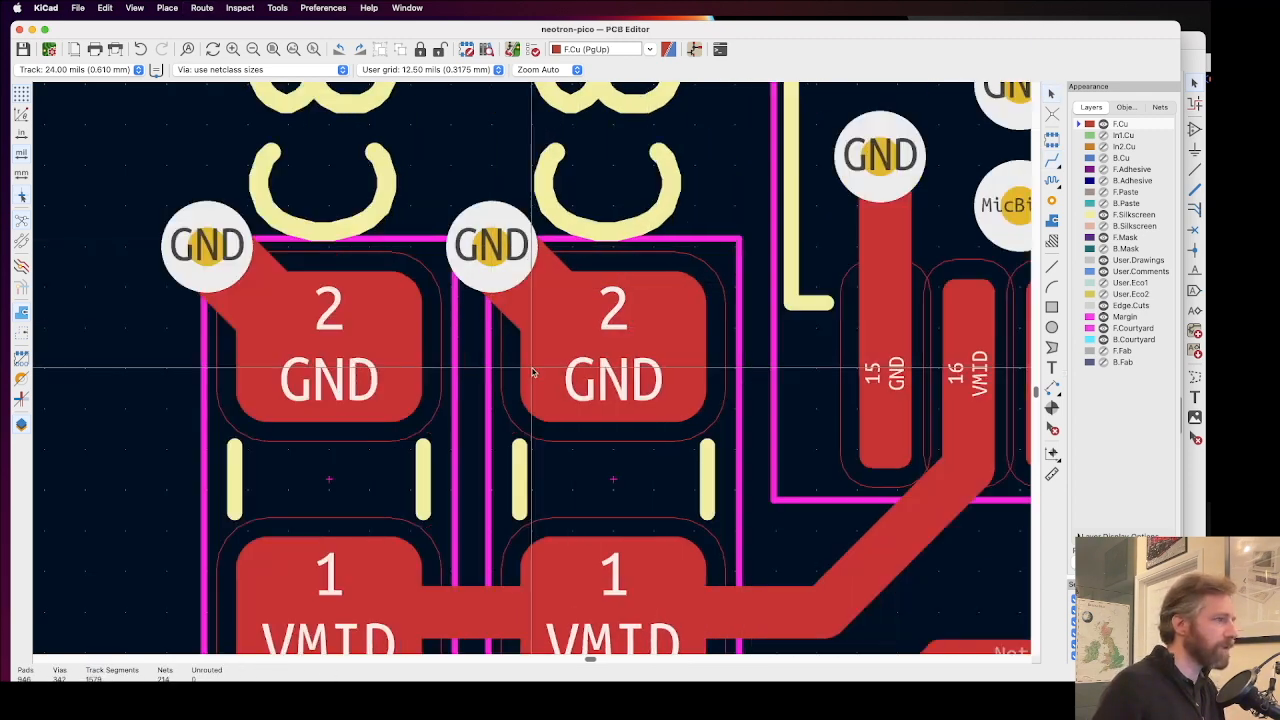
pyautogui.scroll(-3, 511, 357)
pyautogui.scroll(-3, 512, 356)
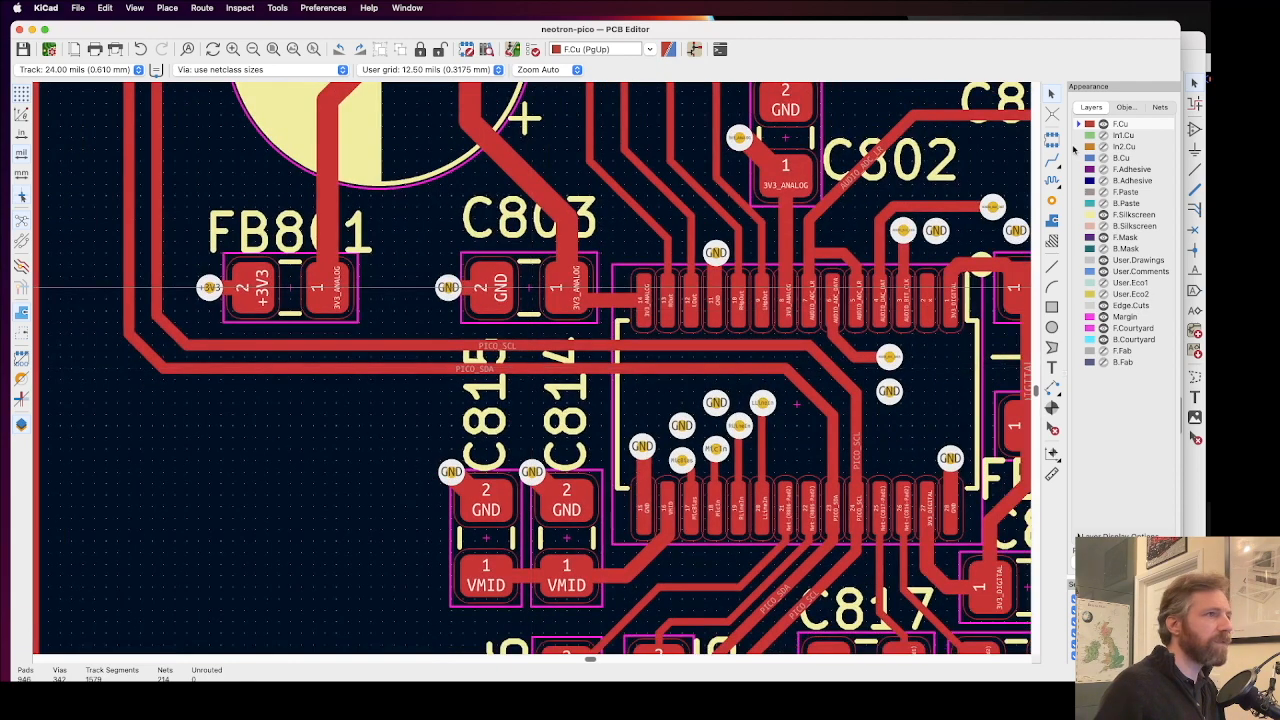
pyautogui.click(1076, 215)
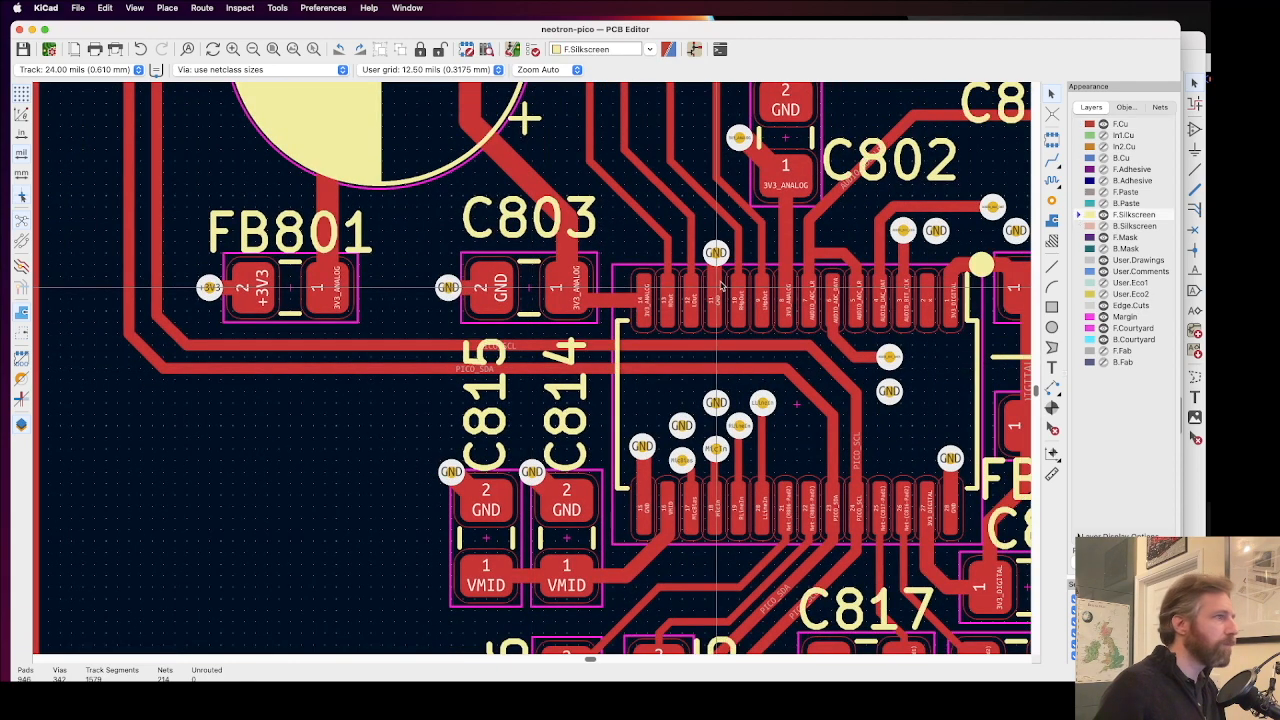
pyautogui.scroll(-2, 721, 285)
pyautogui.scroll(2, 638, 354)
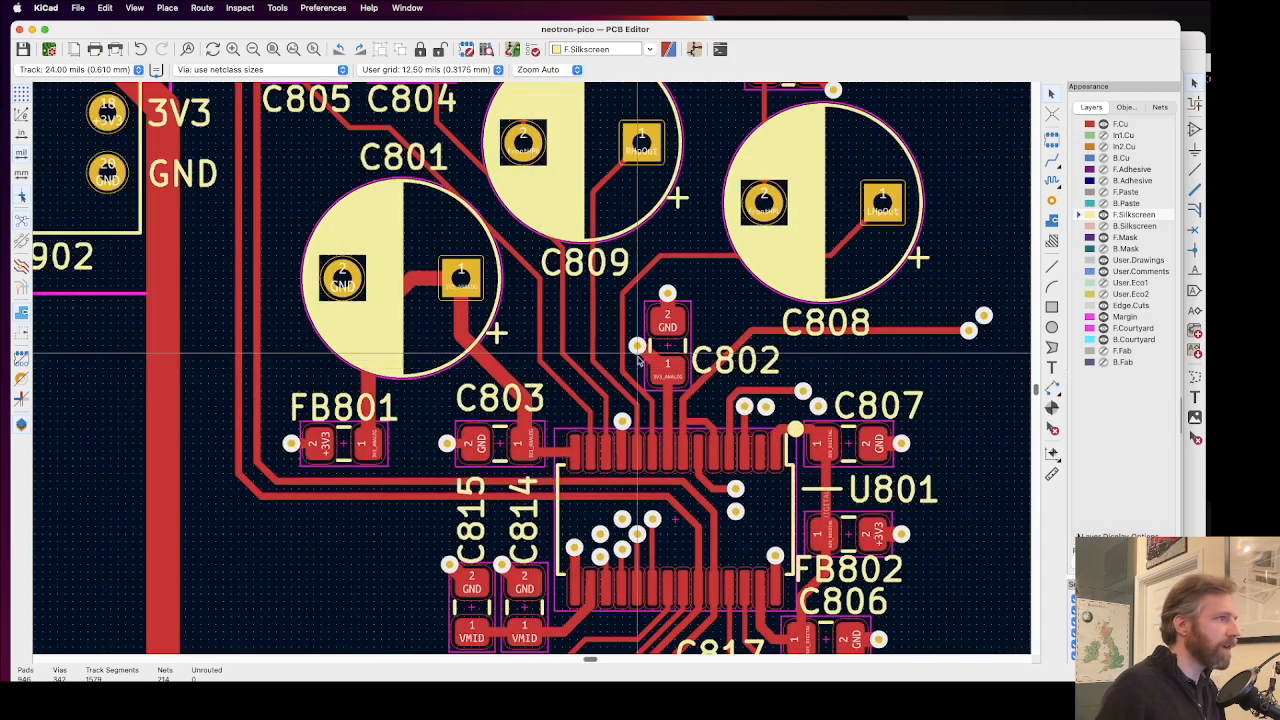
pyautogui.scroll(5, 638, 360)
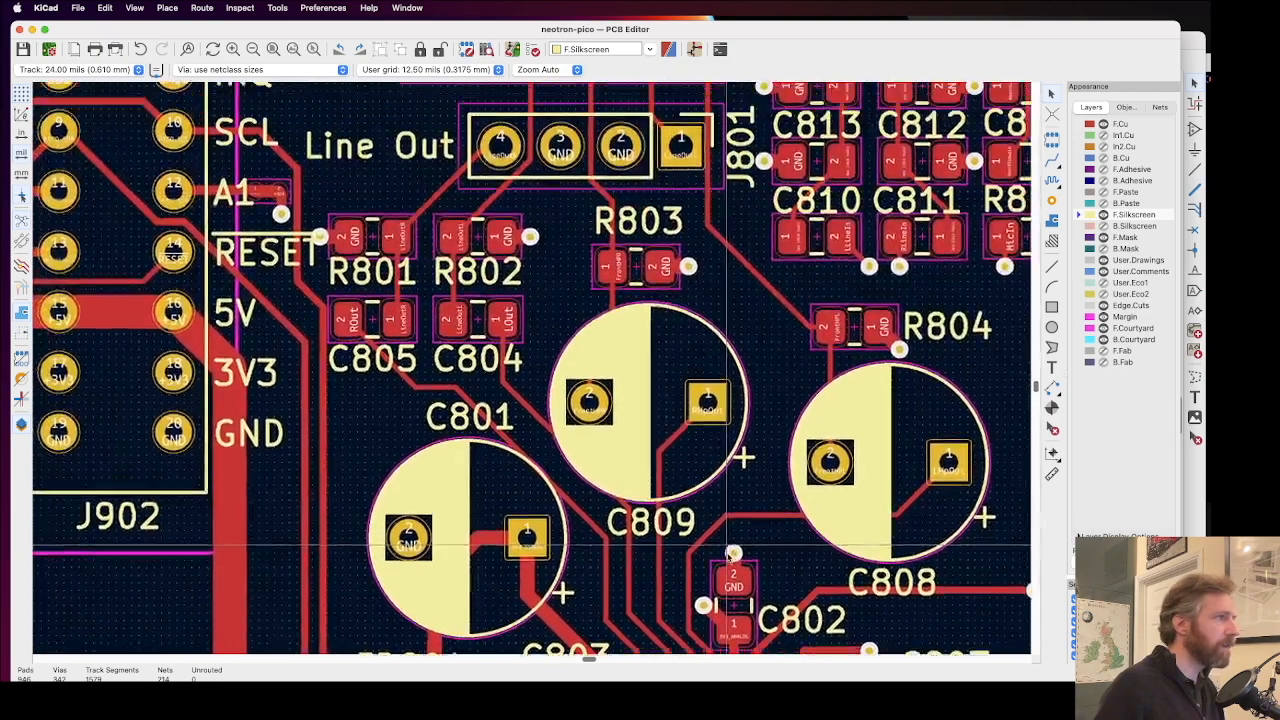
pyautogui.hscroll(3, 733, 553)
pyautogui.scroll(2, 700, 540)
pyautogui.scroll(5, 597, 523)
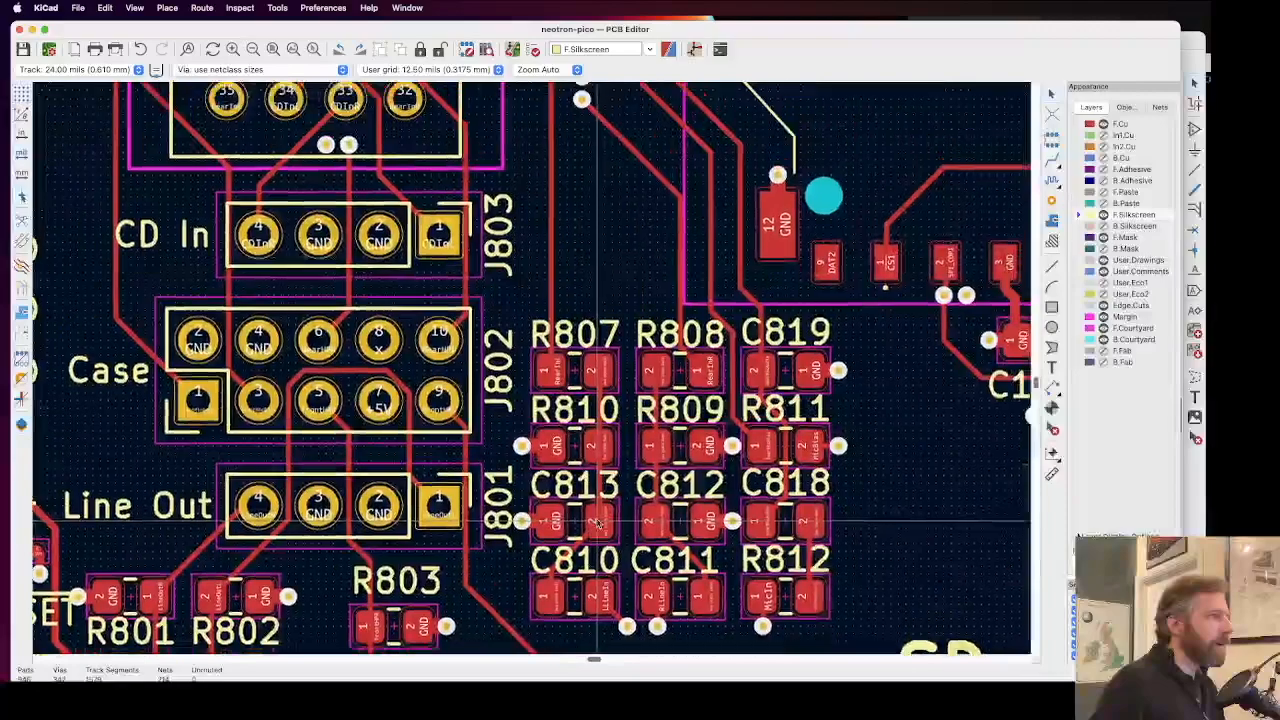
pyautogui.scroll(-10, 597, 523)
pyautogui.moveTo(687, 208); pyautogui.dragTo(634, 248, button='middle')
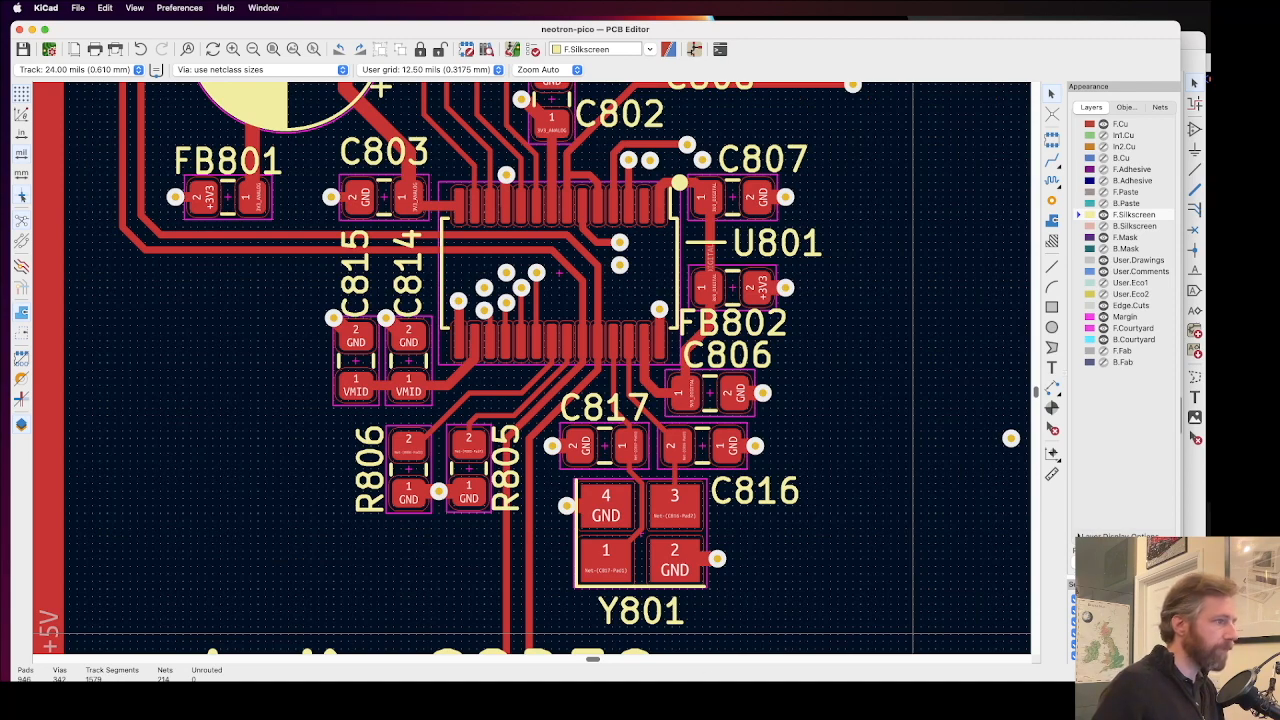
# Step: Examine the reference texts and outline around U801, FB802 and C806 in the 3D view
pyautogui.hotkey('alt', '3')
pyautogui.scroll(-4, 696, 291)
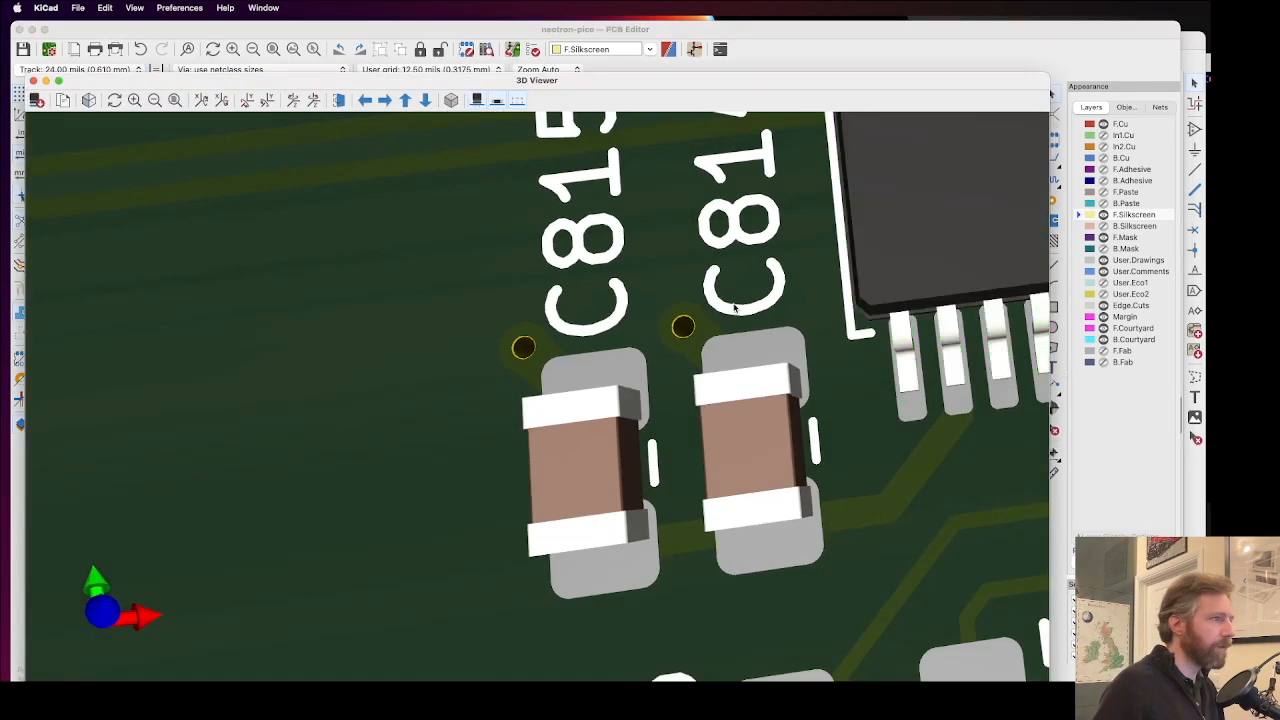
pyautogui.hscroll(7, 744, 309)
pyautogui.scroll(3, 744, 309)
pyautogui.scroll(-2, 694, 328)
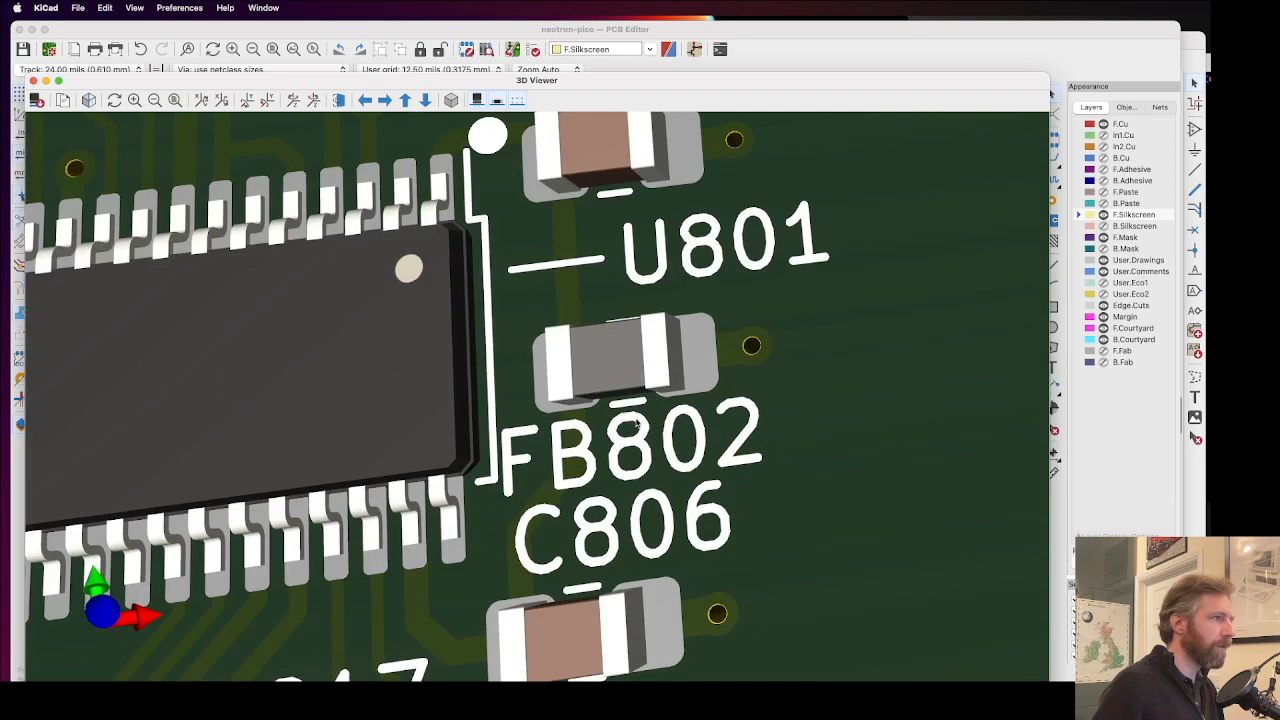
pyautogui.scroll(3, 630, 421)
pyautogui.hscroll(-4, 538, 428)
pyautogui.scroll(3, 609, 438)
pyautogui.scroll(-4, 550, 390)
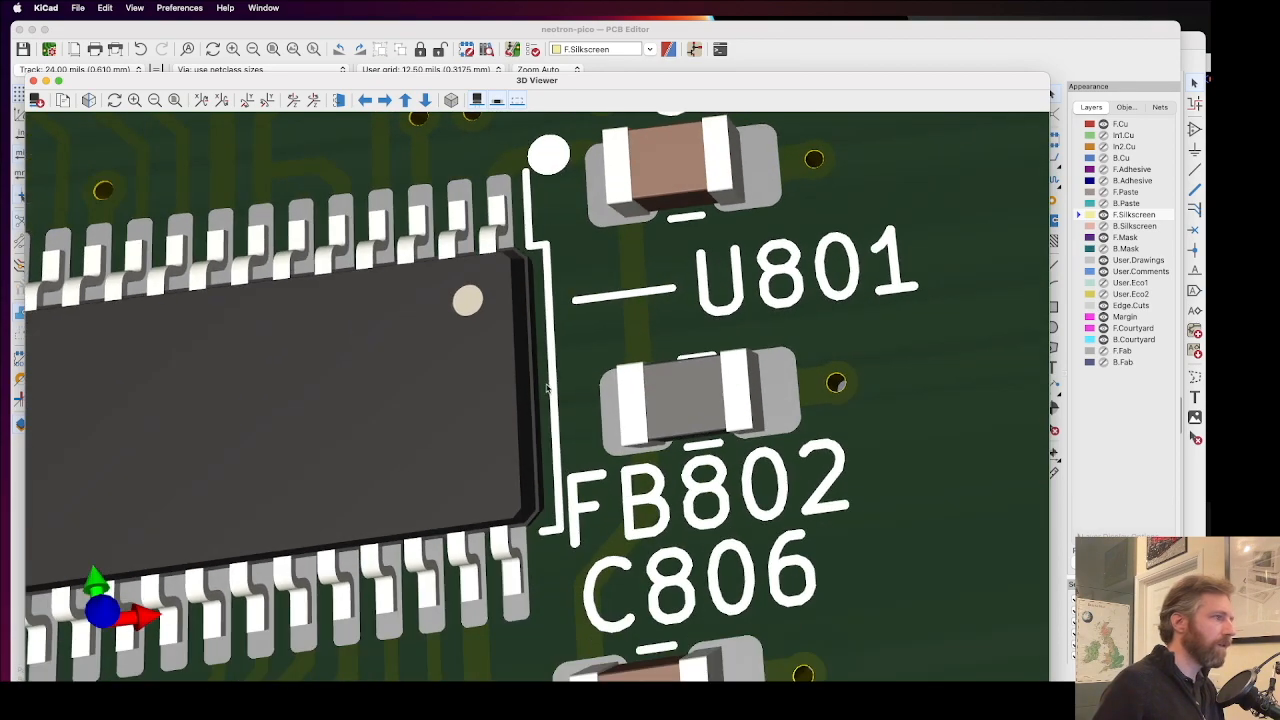
pyautogui.scroll(3, 537, 375)
pyautogui.moveTo(536, 382); pyautogui.dragTo(576, 360)
pyautogui.hscroll(-3, 686, 415)
pyautogui.scroll(-2, 686, 415)
pyautogui.moveTo(690, 419)
pyautogui.mouseDown(button='middle')
pyautogui.moveTo(615, 394)
pyautogui.moveTo(706, 361)
pyautogui.moveTo(658, 420)
pyautogui.moveTo(660, 477)
pyautogui.moveTo(706, 515)
pyautogui.moveTo(687, 404)
pyautogui.mouseUp(button='middle')
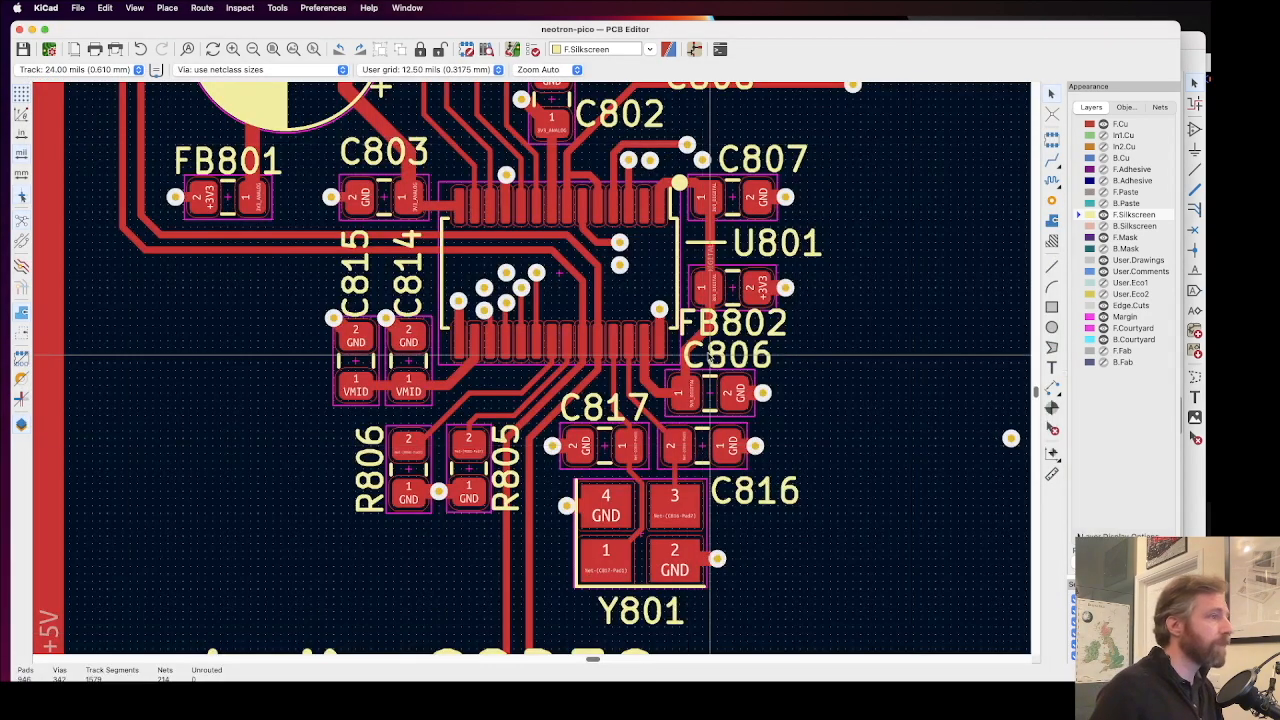
# Step: Survey the silkscreen from the Audio CODEC across the SD Card and Super VGA areas to the resistors beside U302
pyautogui.scroll(-3, 576, 317)
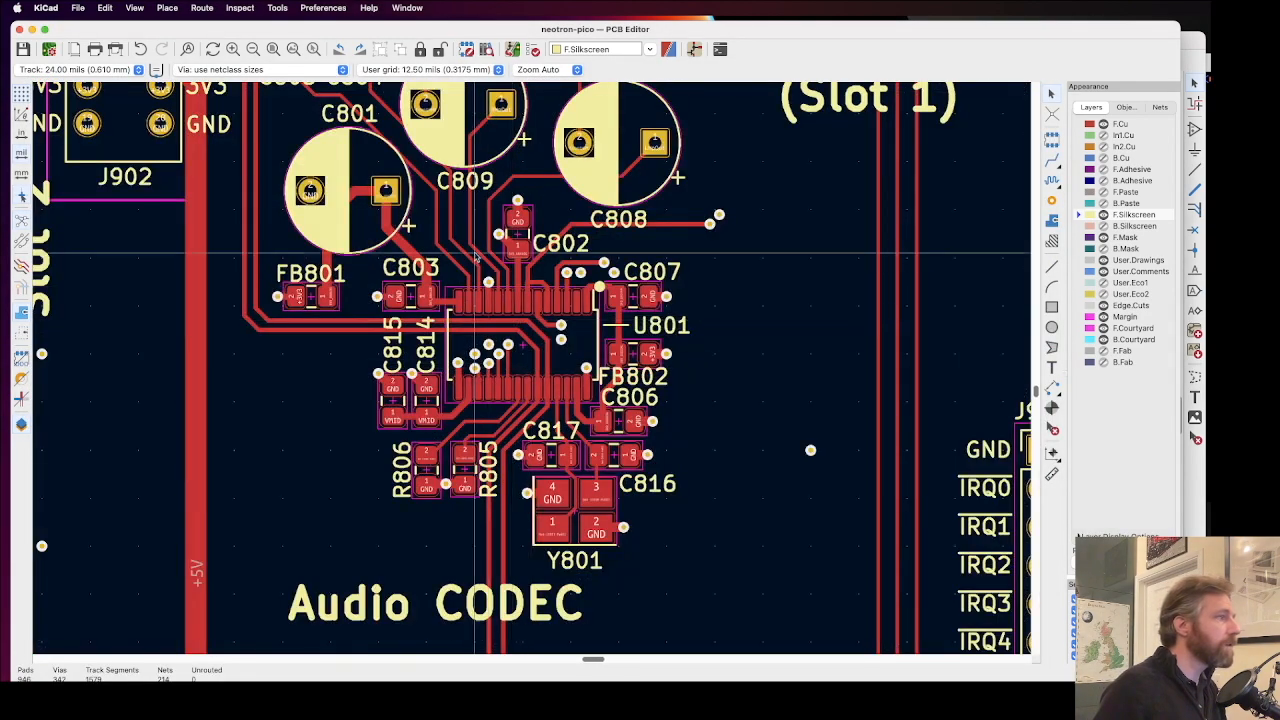
pyautogui.scroll(-2, 476, 260)
pyautogui.scroll(-2, 539, 317)
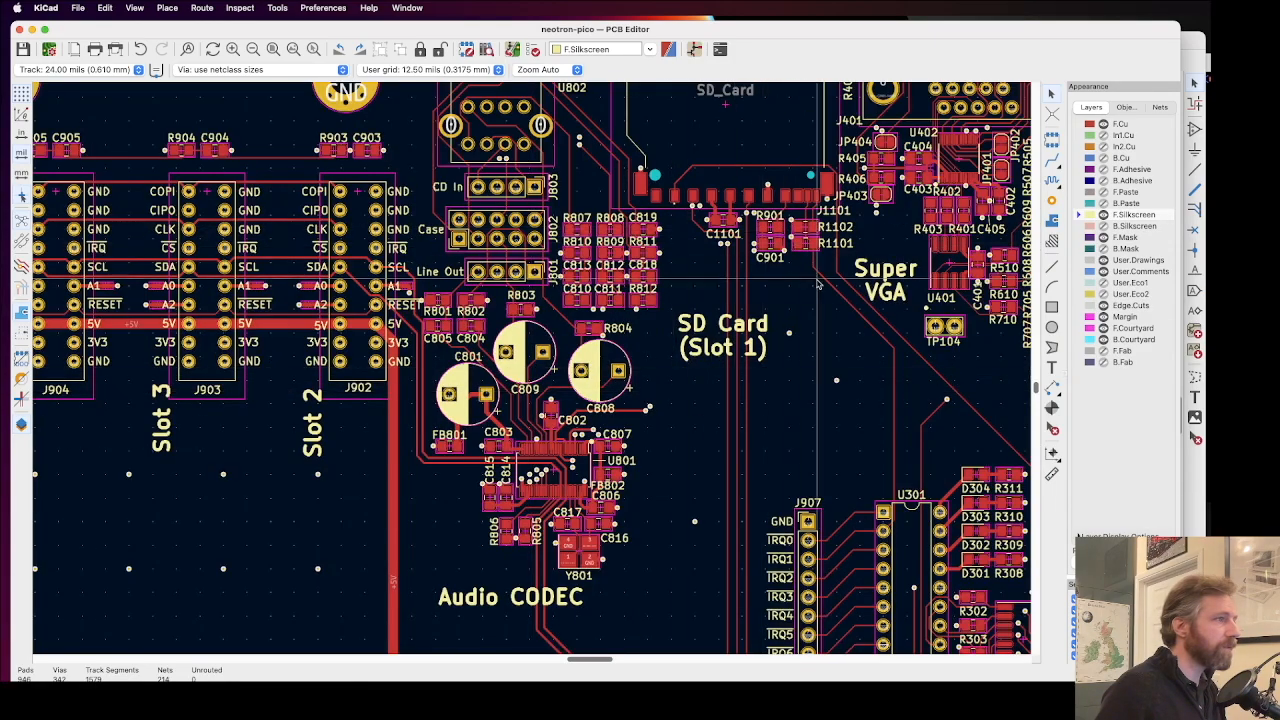
pyautogui.moveTo(843, 292); pyautogui.dragTo(660, 398, button='middle')
pyautogui.hscroll(5, 660, 398)
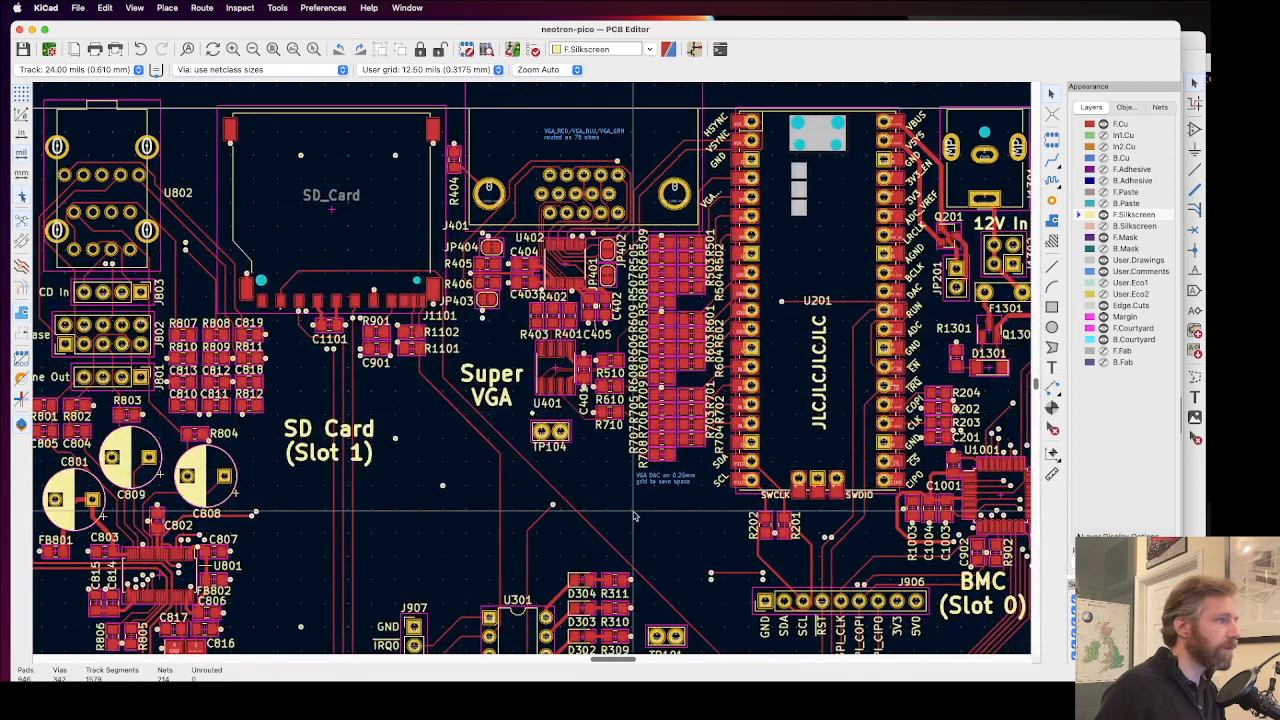
pyautogui.moveTo(634, 516); pyautogui.dragTo(592, 514, button='middle')
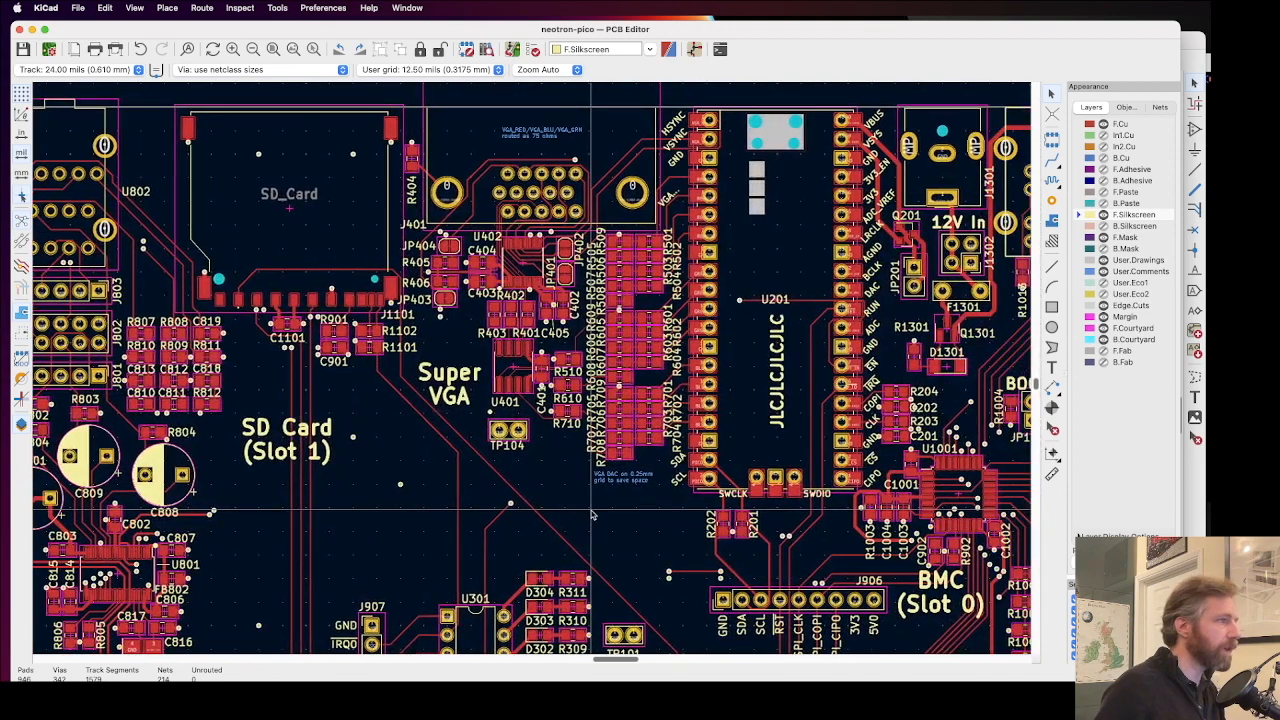
pyautogui.scroll(-6, 592, 514)
pyautogui.scroll(-2, 265, 500)
pyautogui.hscroll(-1, 265, 500)
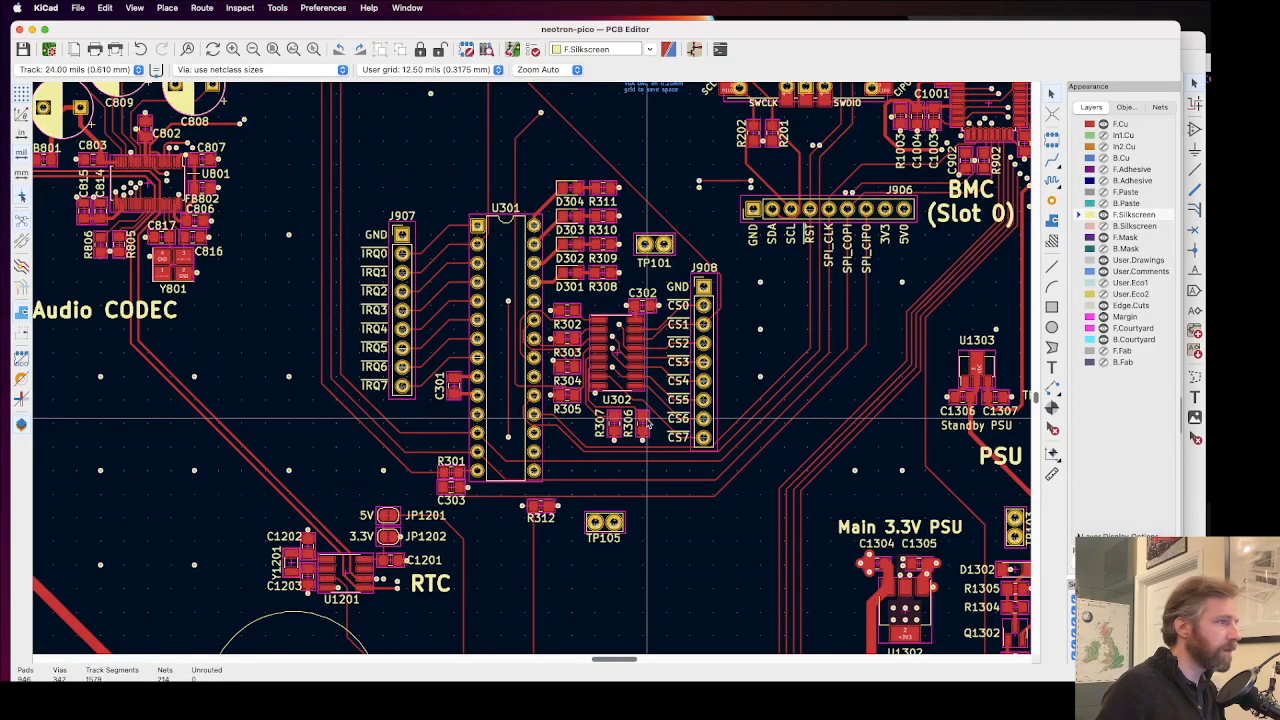
pyautogui.scroll(3, 542, 372)
pyautogui.scroll(8, 542, 372)
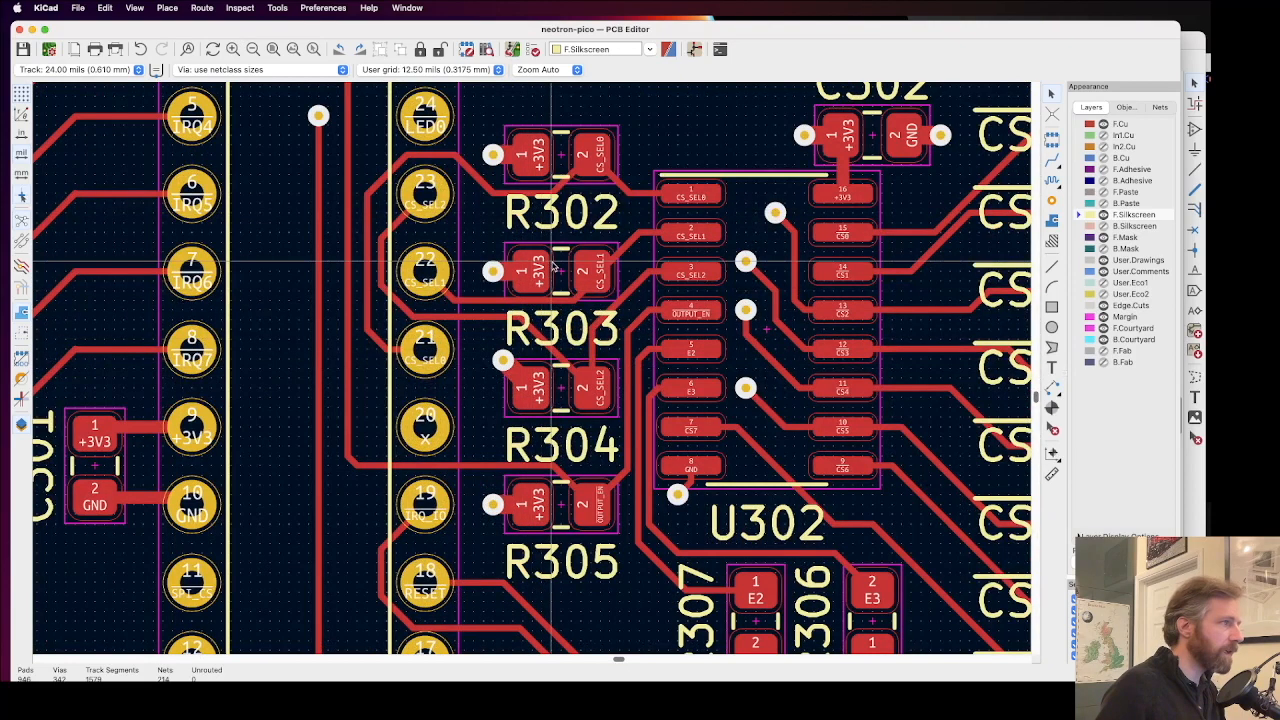
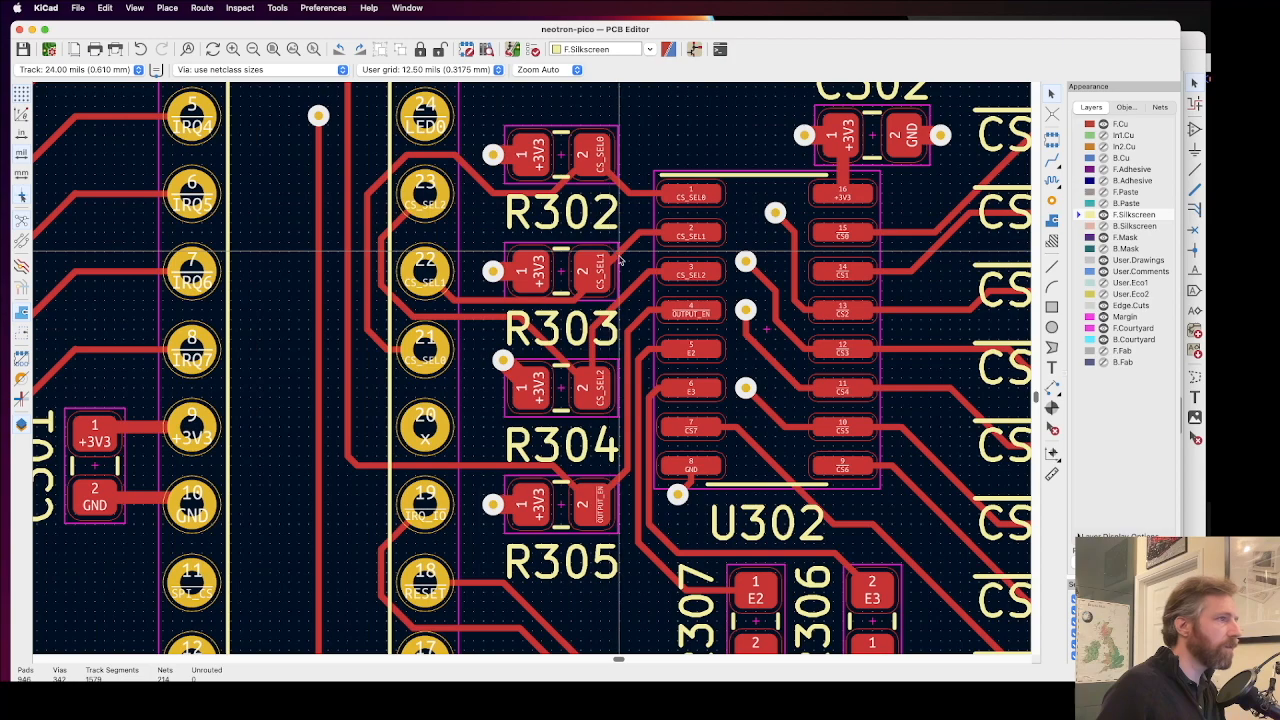
# Step: Shift the diagonal CS0 track between U302 pin 15 and J908 toward U302, away from the parallel CS1 diagonal
pyautogui.scroll(-4, 620, 260)
pyautogui.scroll(6, 546, 305)
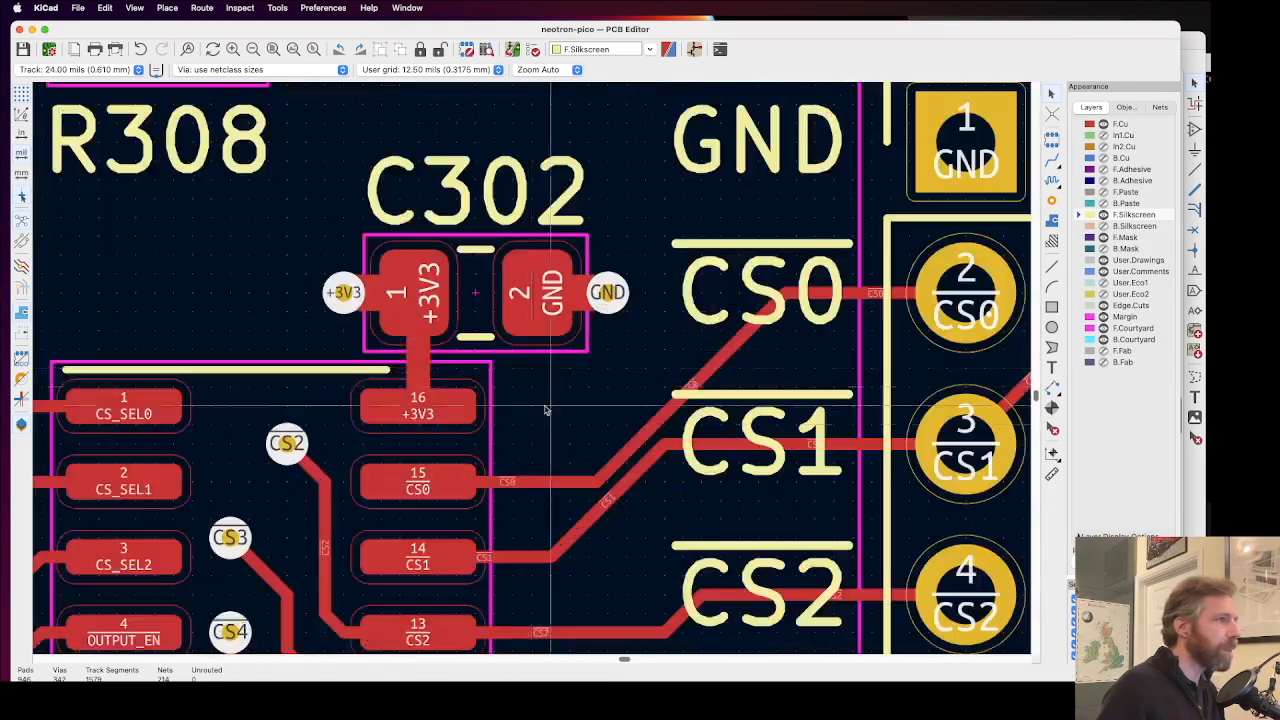
pyautogui.moveTo(598, 482); pyautogui.dragTo(705, 303)
pyautogui.scroll(-4, 533, 372)
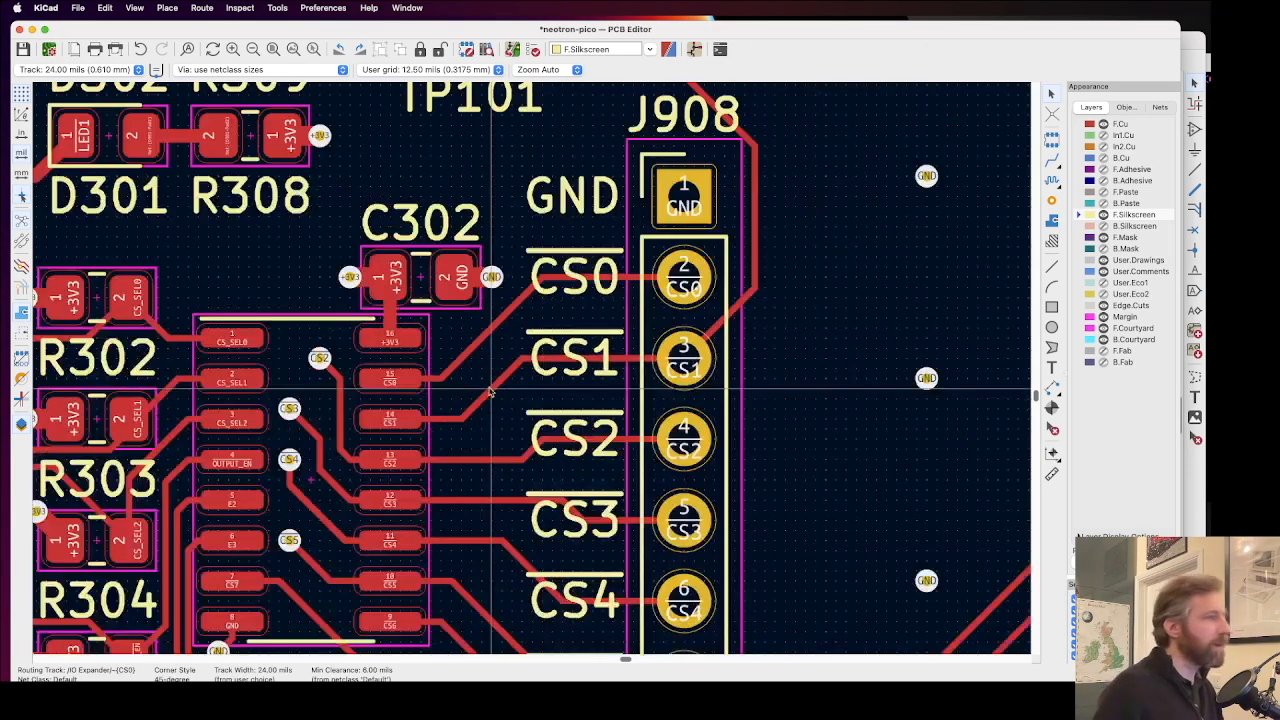
pyautogui.scroll(-2, 533, 372)
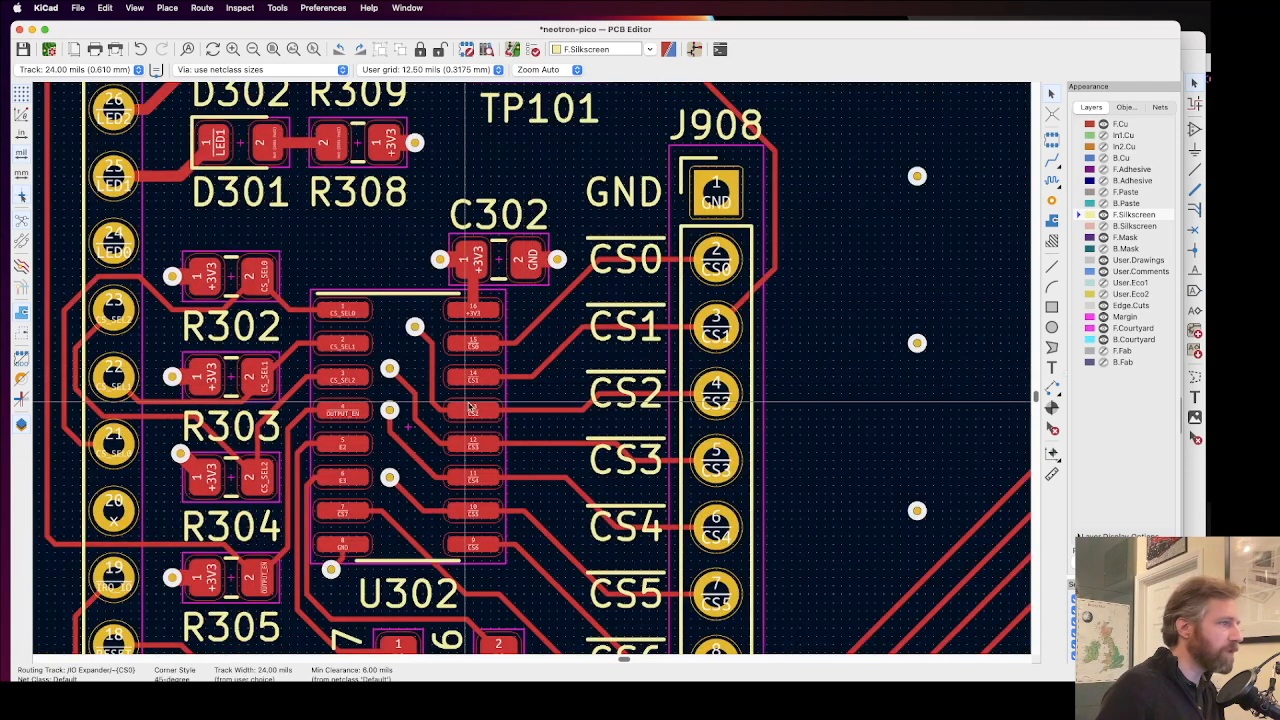
pyautogui.scroll(-1, 467, 403)
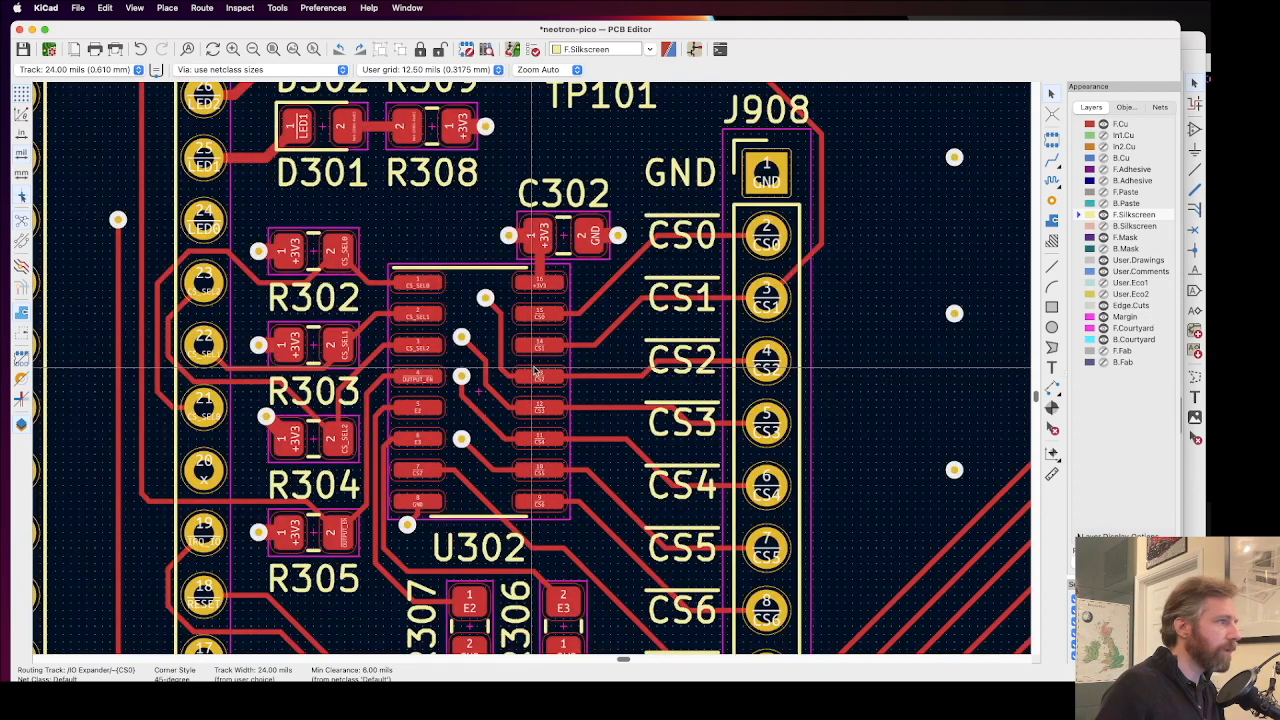
pyautogui.scroll(-3, 533, 372)
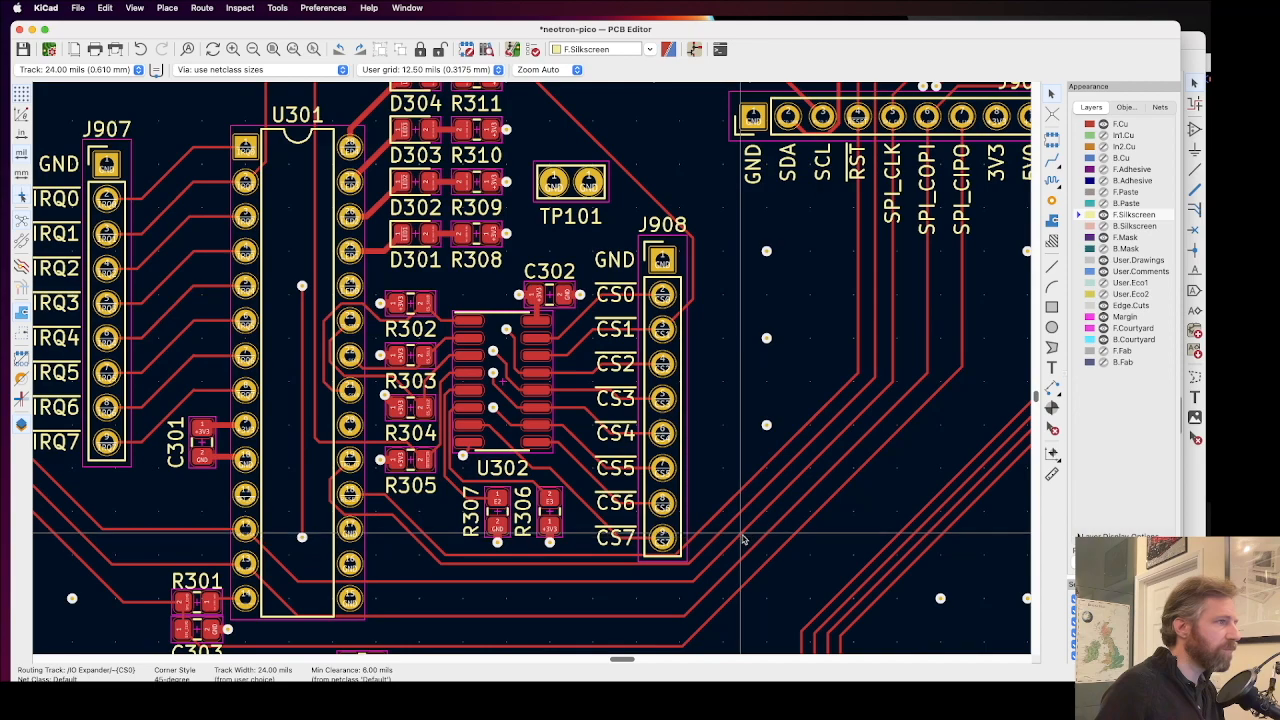
# Step: Move the horizontal IRQ_IO track below R306 and R307 away from the neighbouring RESET track to even out the spacing
pyautogui.scroll(1, 808, 429)
pyautogui.scroll(3, 533, 372)
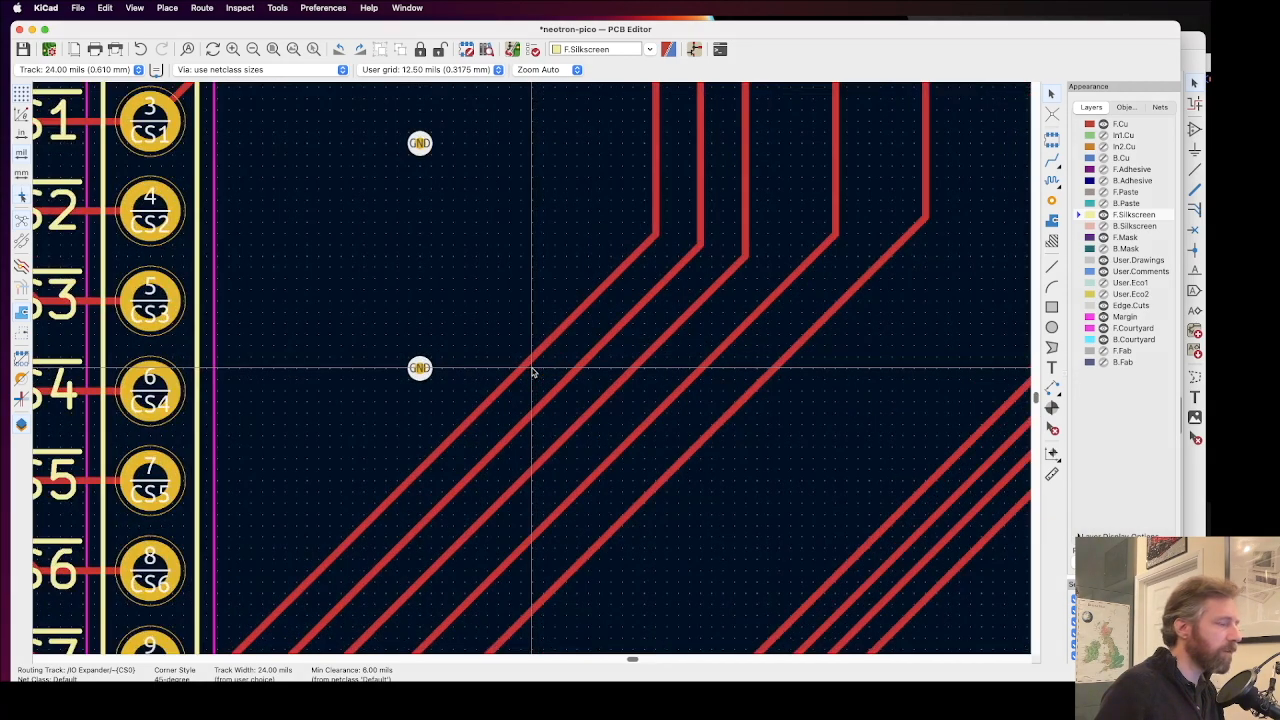
pyautogui.scroll(-3, 533, 372)
pyautogui.scroll(1, 434, 503)
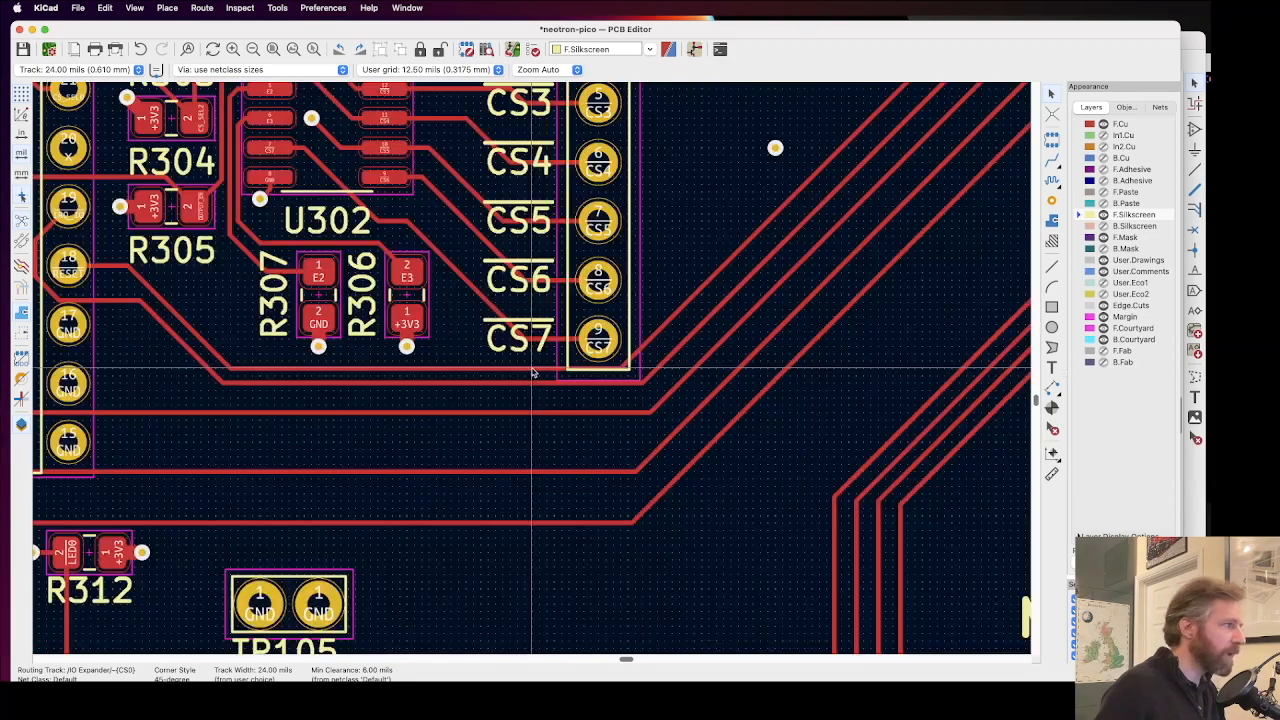
pyautogui.scroll(-1, 320, 395)
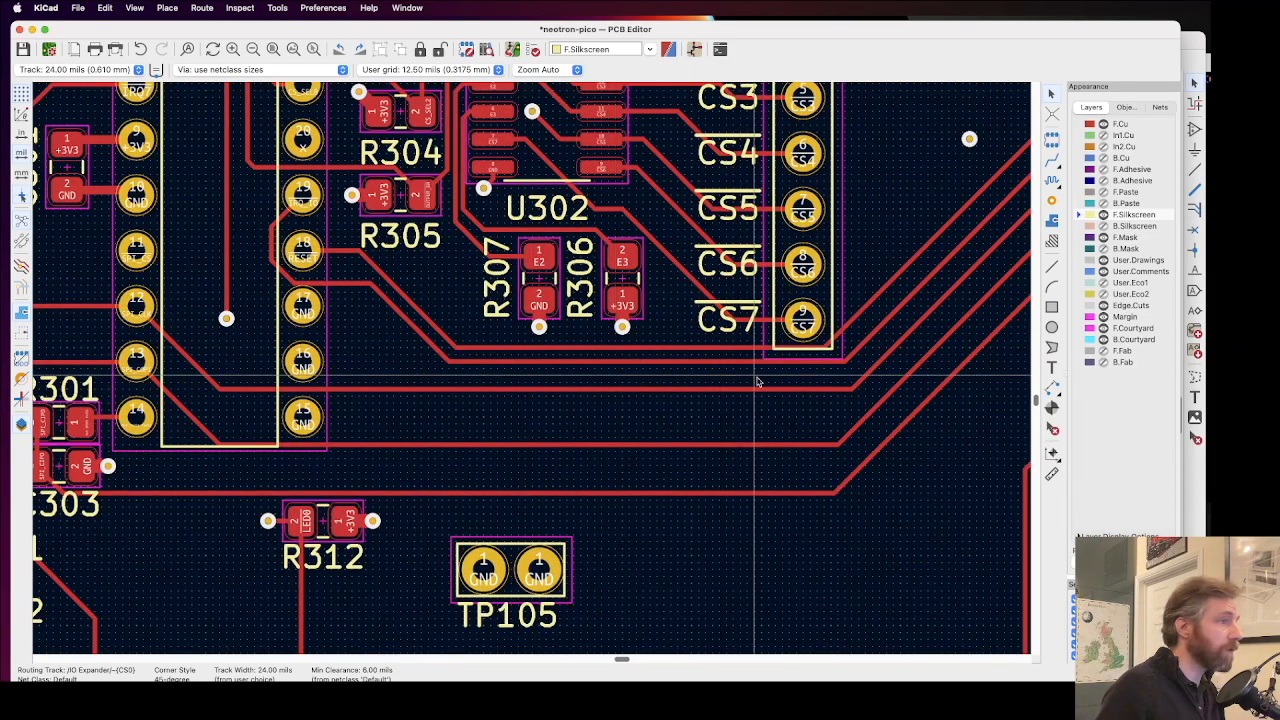
pyautogui.scroll(1, 754, 377)
pyautogui.moveTo(485, 349); pyautogui.dragTo(486, 361)
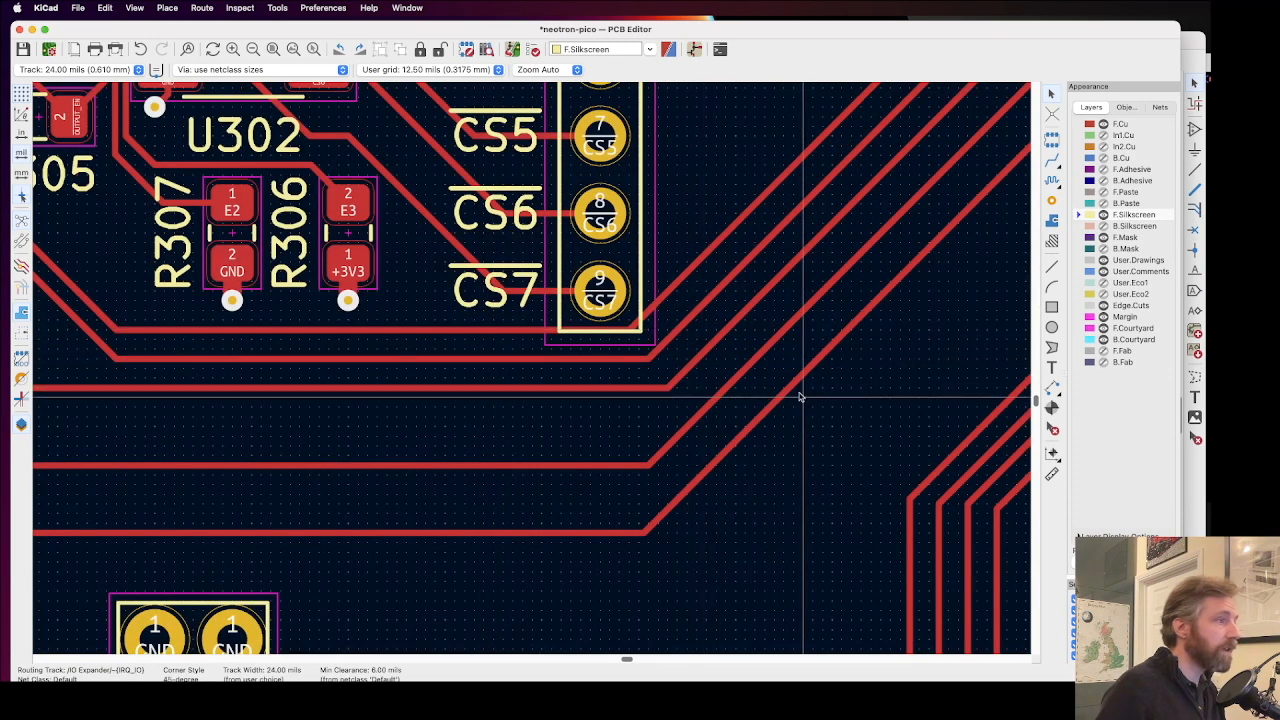
# Step: Examine the track bundles and their spacing from J908 past the Main 3.3V PSU to the LEDs & Buttons area
pyautogui.moveTo(800, 397); pyautogui.dragTo(531, 369, button='middle')
pyautogui.scroll(-2, 532, 372)
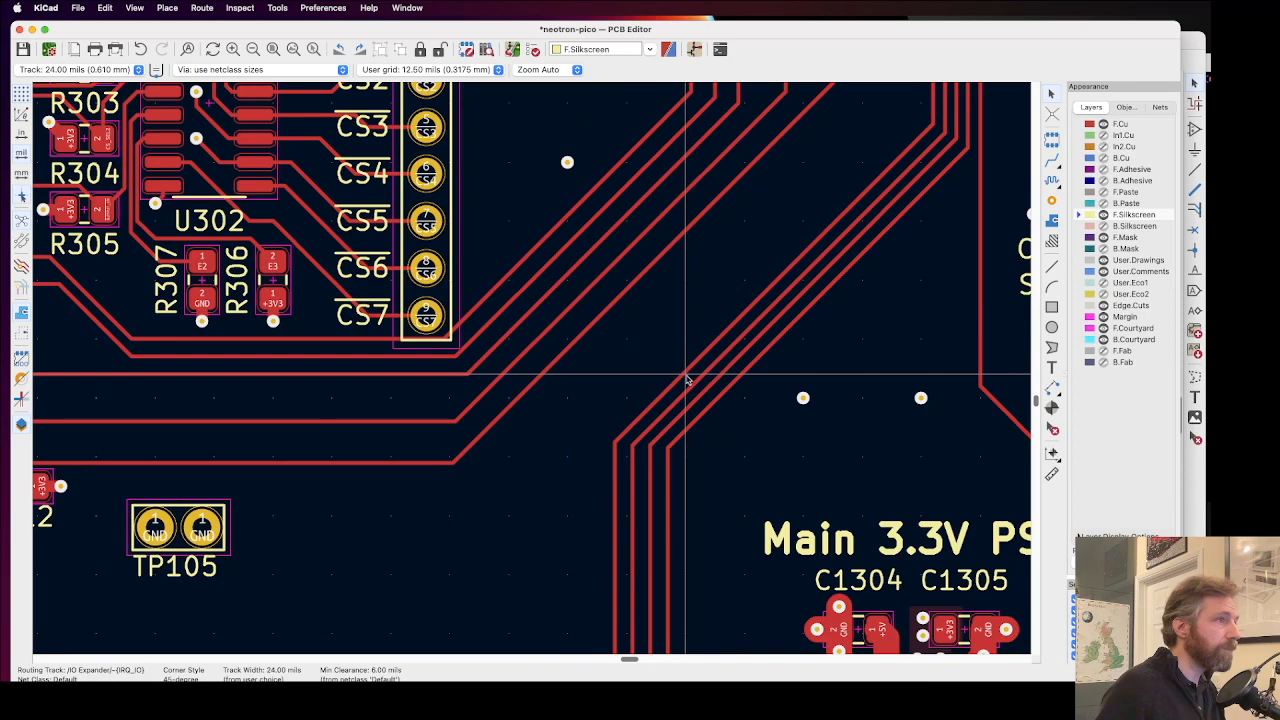
pyautogui.scroll(4, 703, 405)
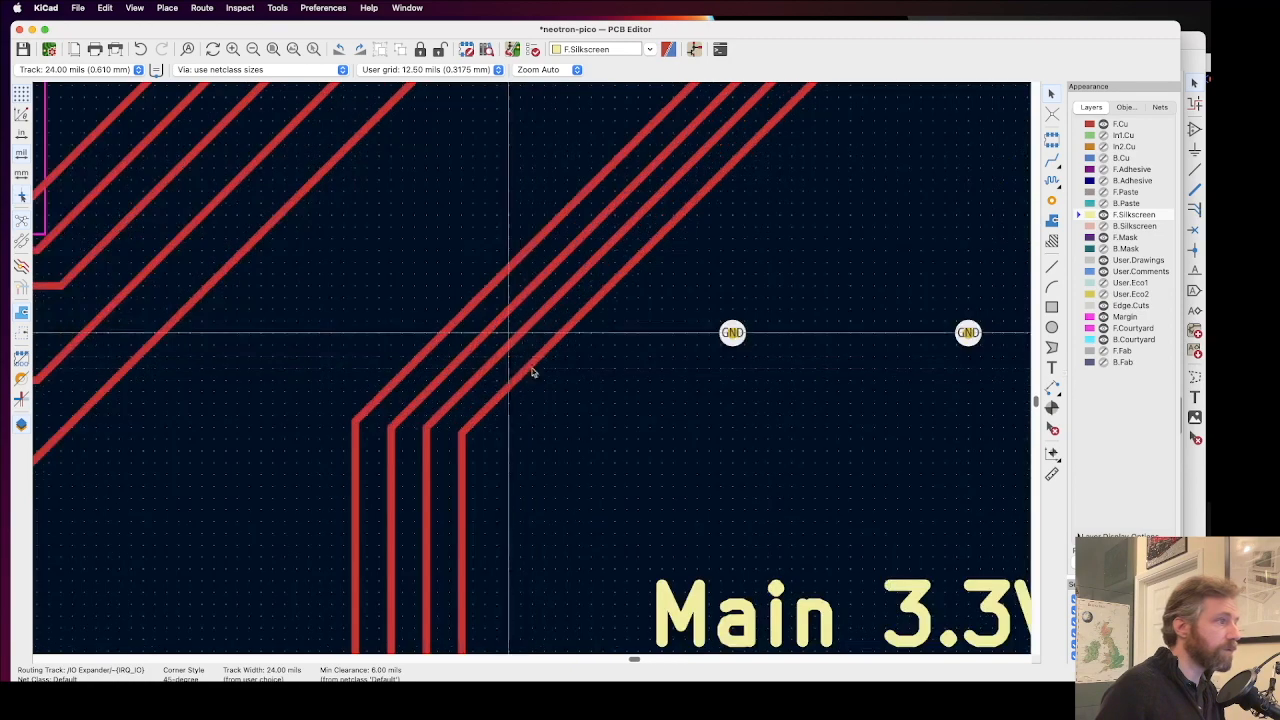
pyautogui.scroll(-5, 531, 366)
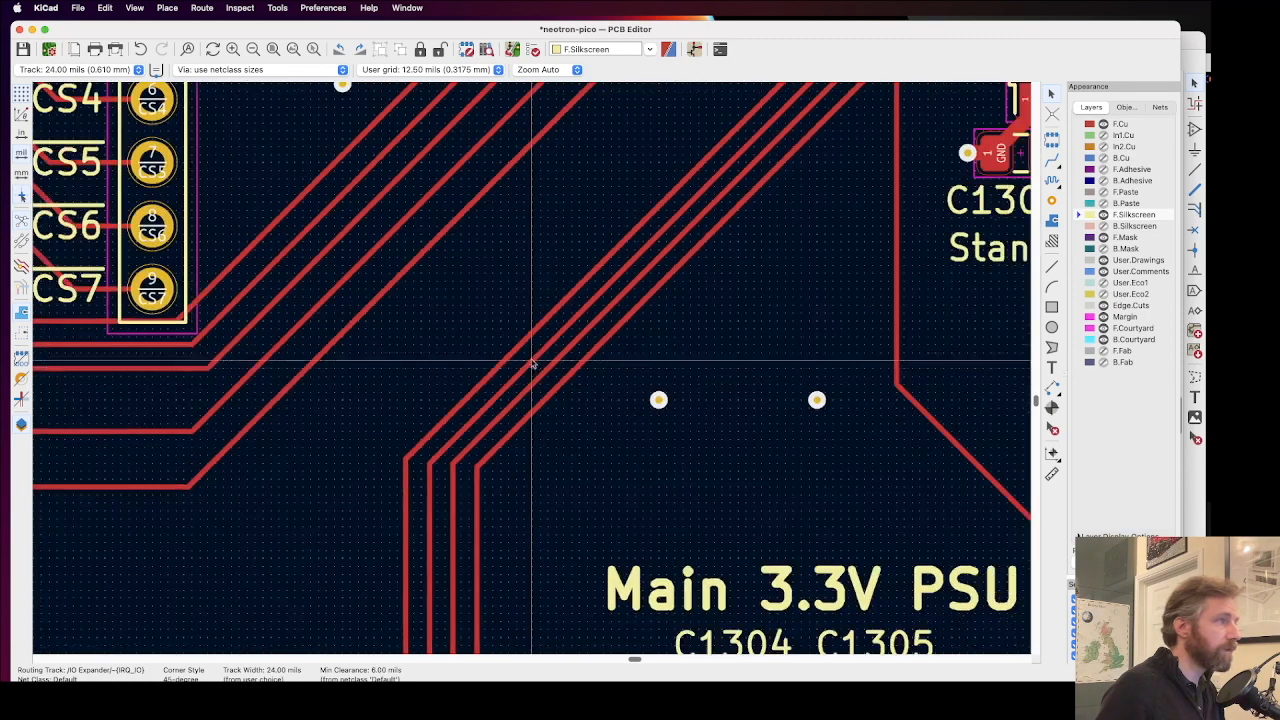
pyautogui.scroll(-2, 602, 320)
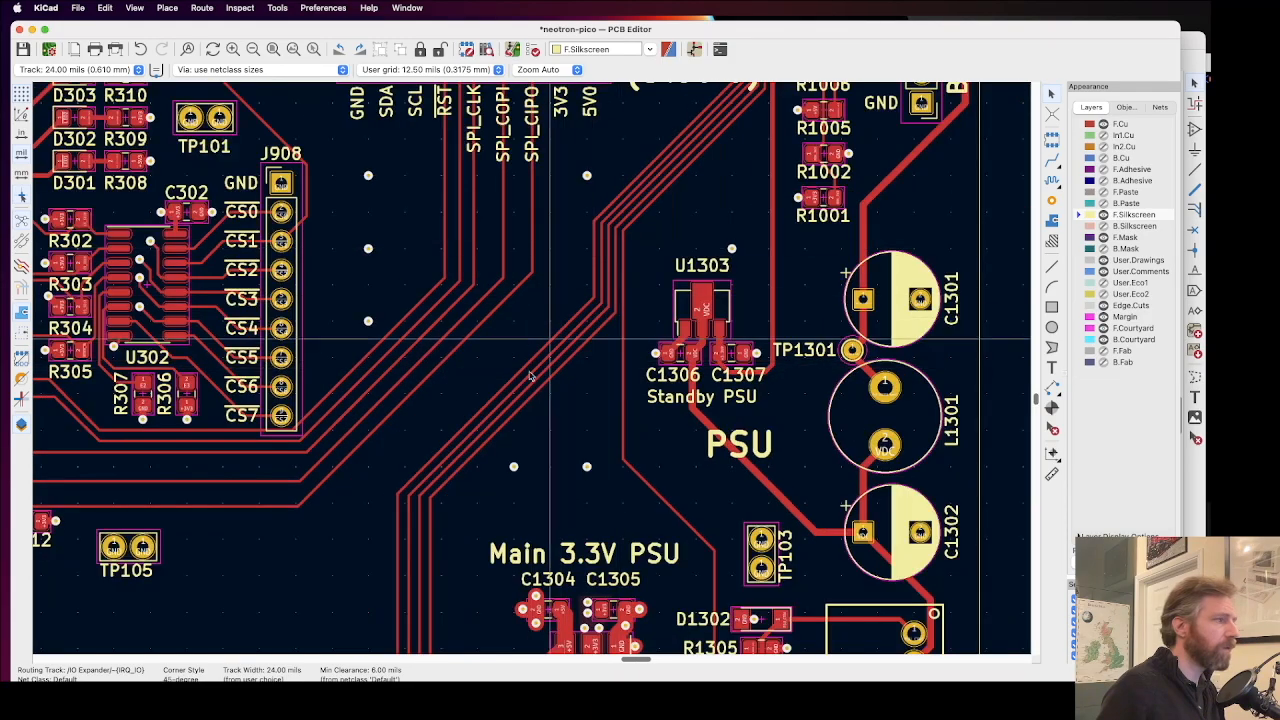
pyautogui.scroll(-1, 431, 539)
pyautogui.scroll(-1, 512, 618)
pyautogui.scroll(3, 531, 370)
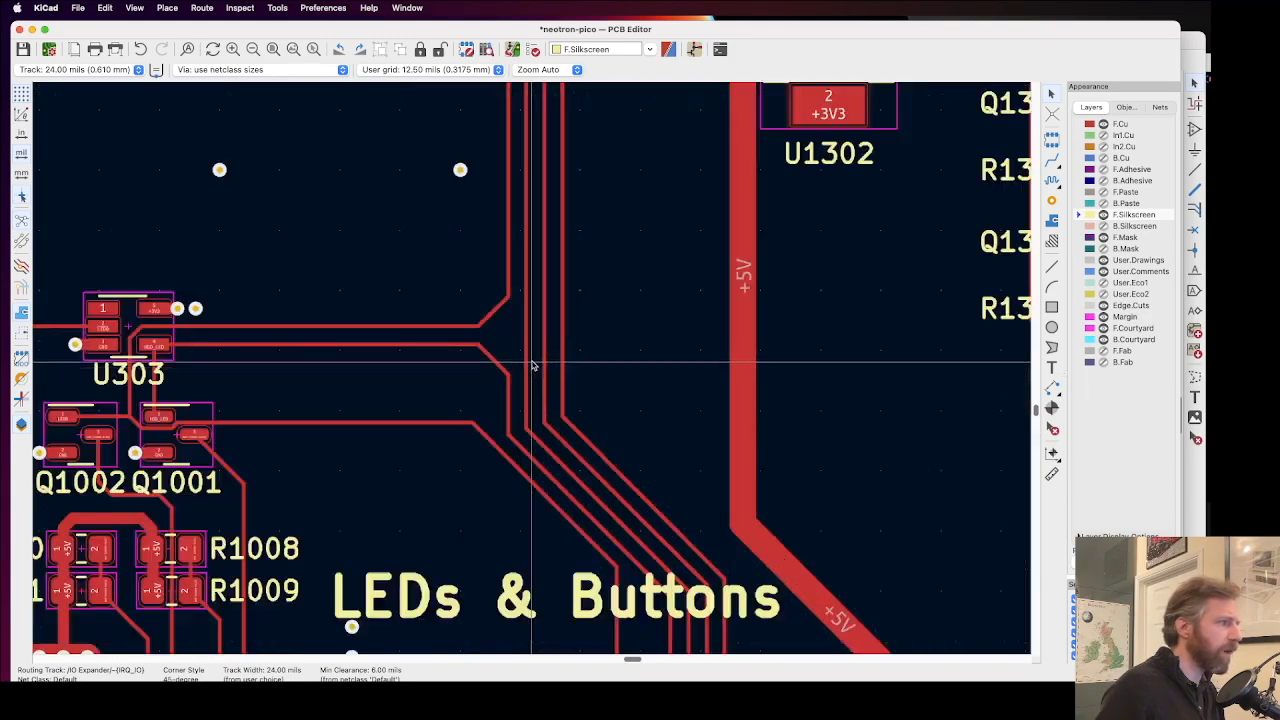
pyautogui.scroll(-3, 531, 366)
pyautogui.scroll(4, 540, 180)
pyautogui.scroll(4, 533, 380)
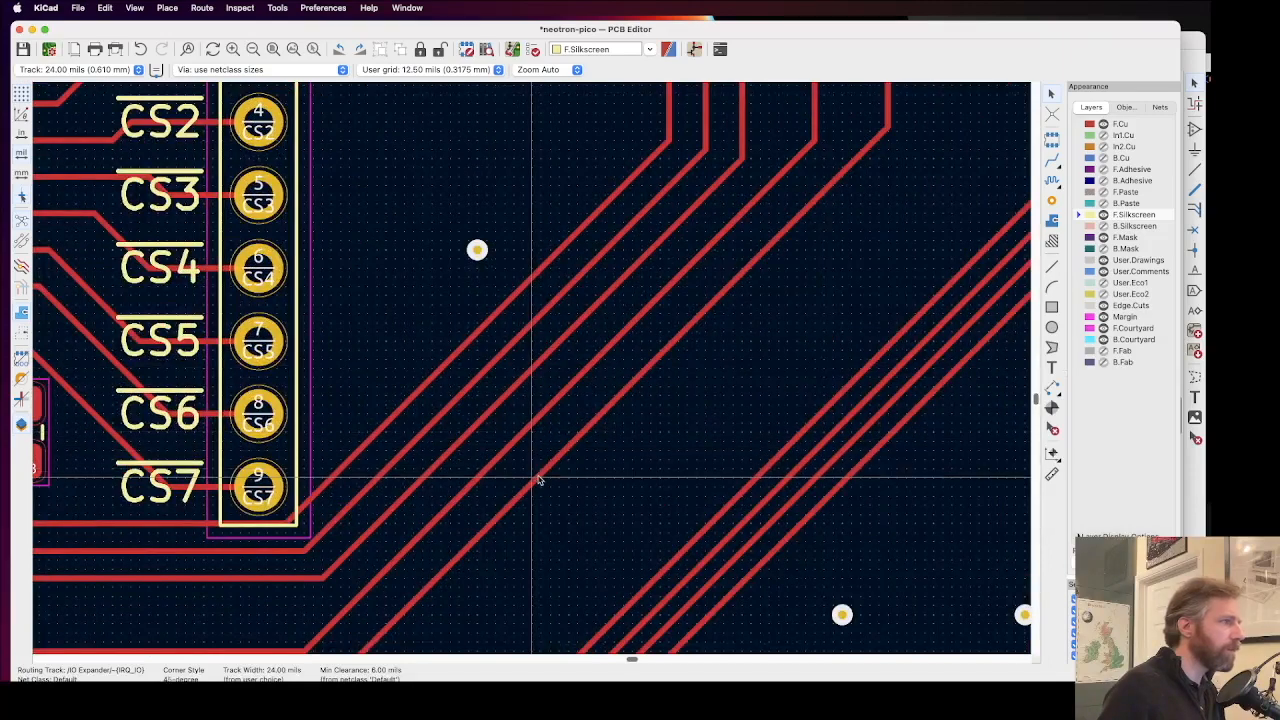
# Step: Trace the SPI and reset tracks from beside J908 through header J906 to the SWCLK/SWDIO pads and back
pyautogui.click(538, 479)
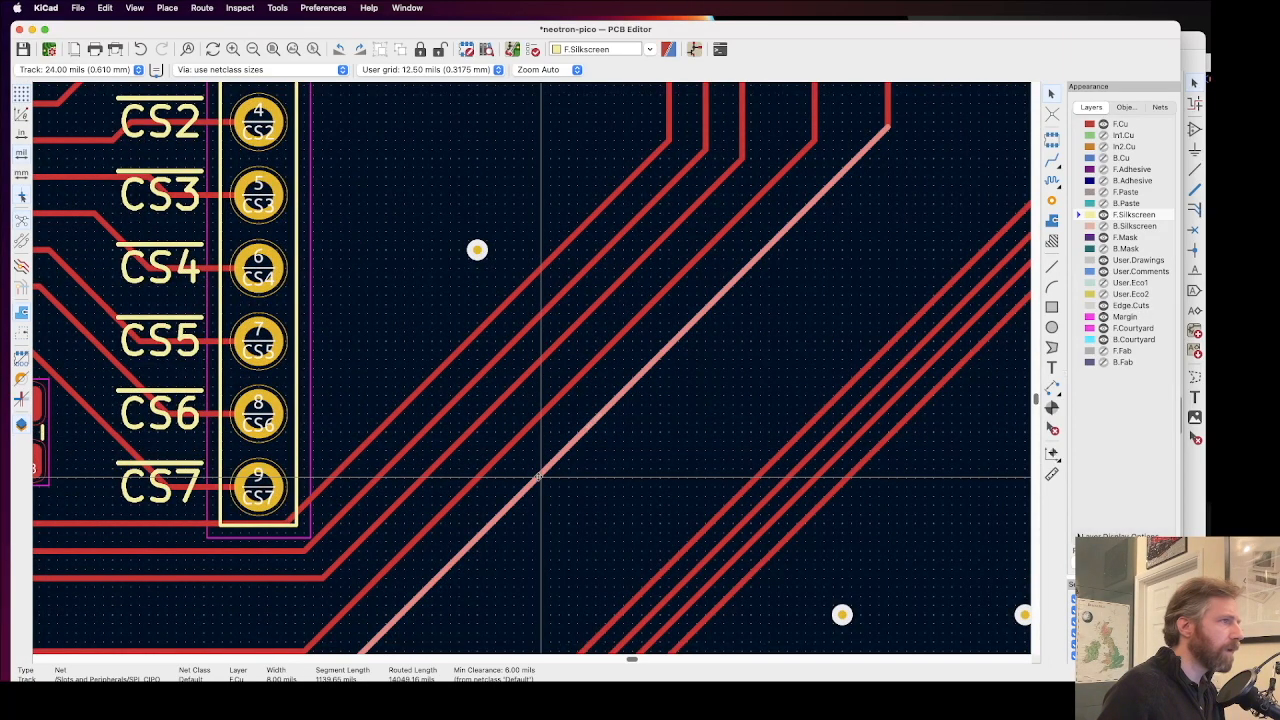
pyautogui.scroll(-3, 561, 331)
pyautogui.scroll(-2, 541, 330)
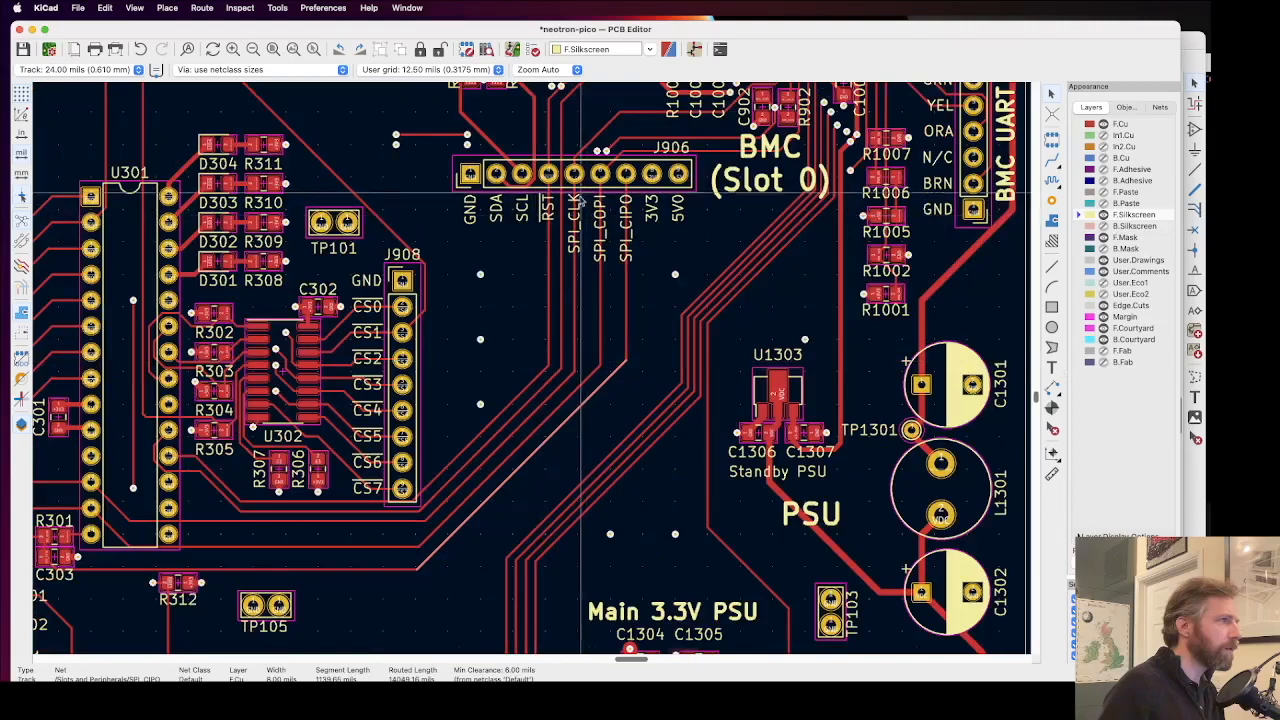
pyautogui.scroll(5, 514, 385)
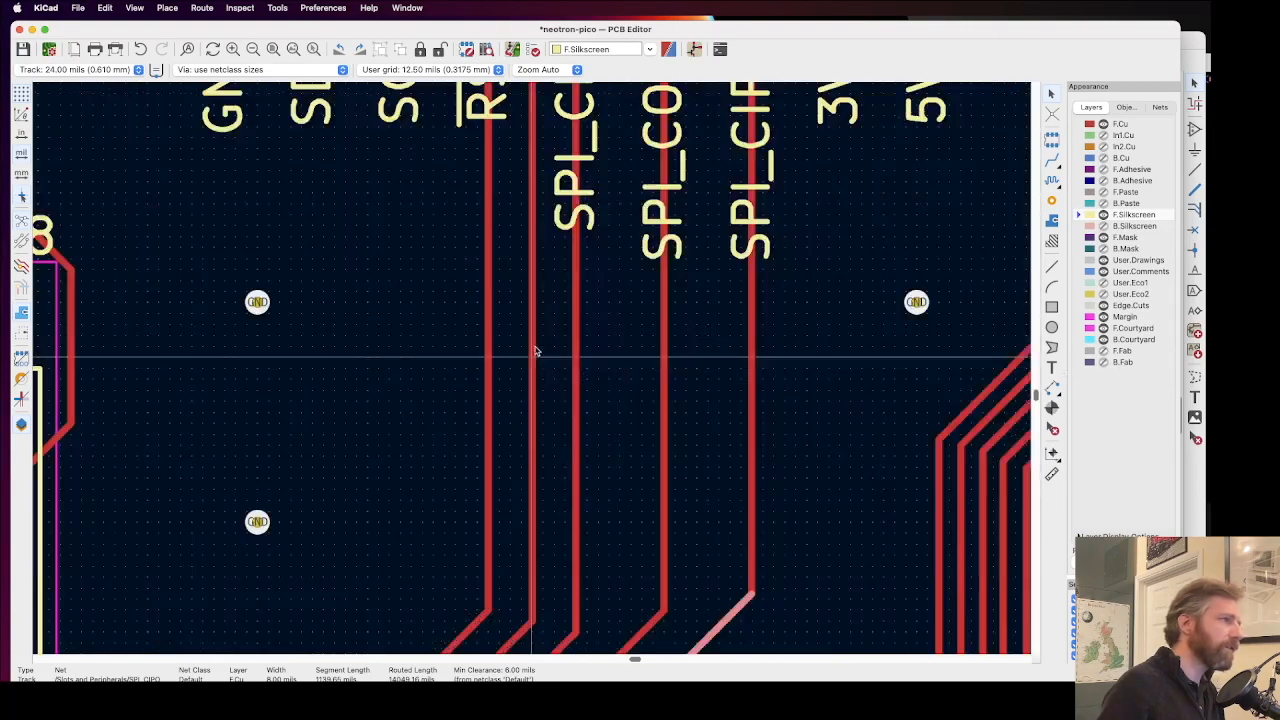
pyautogui.scroll(3, 532, 372)
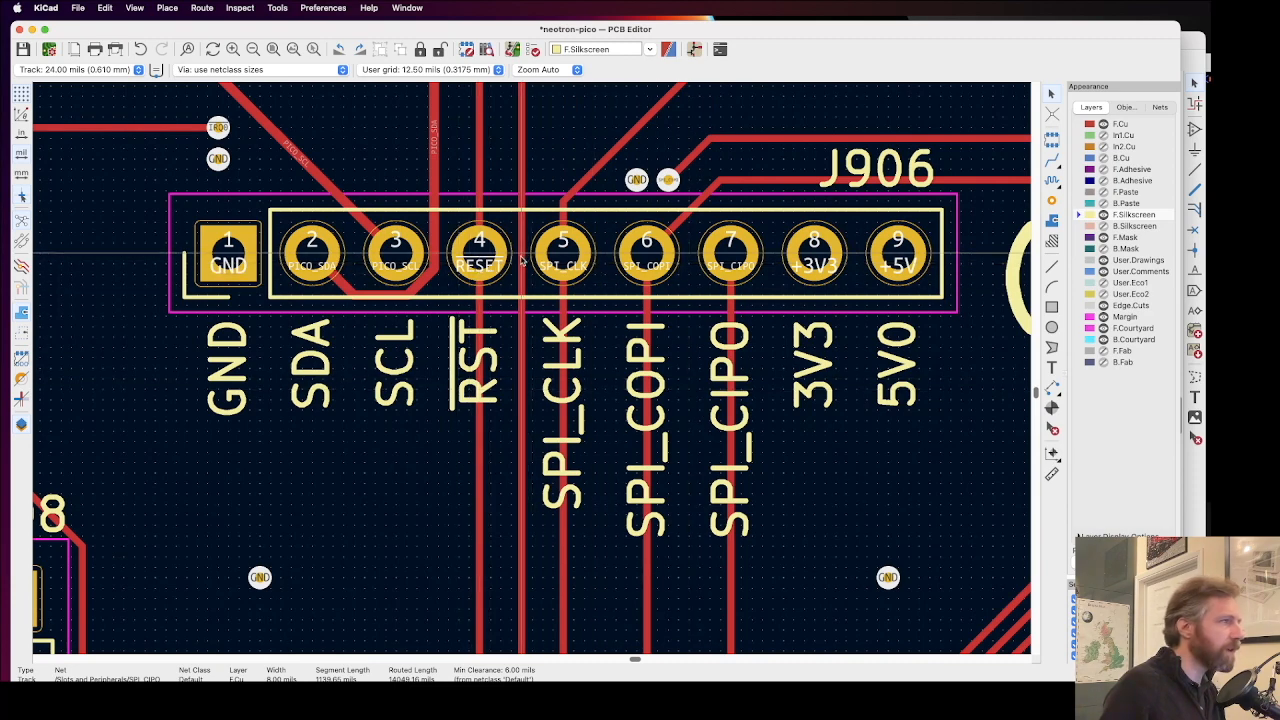
pyautogui.scroll(3, 521, 260)
pyautogui.scroll(-5, 532, 372)
pyautogui.scroll(1, 571, 180)
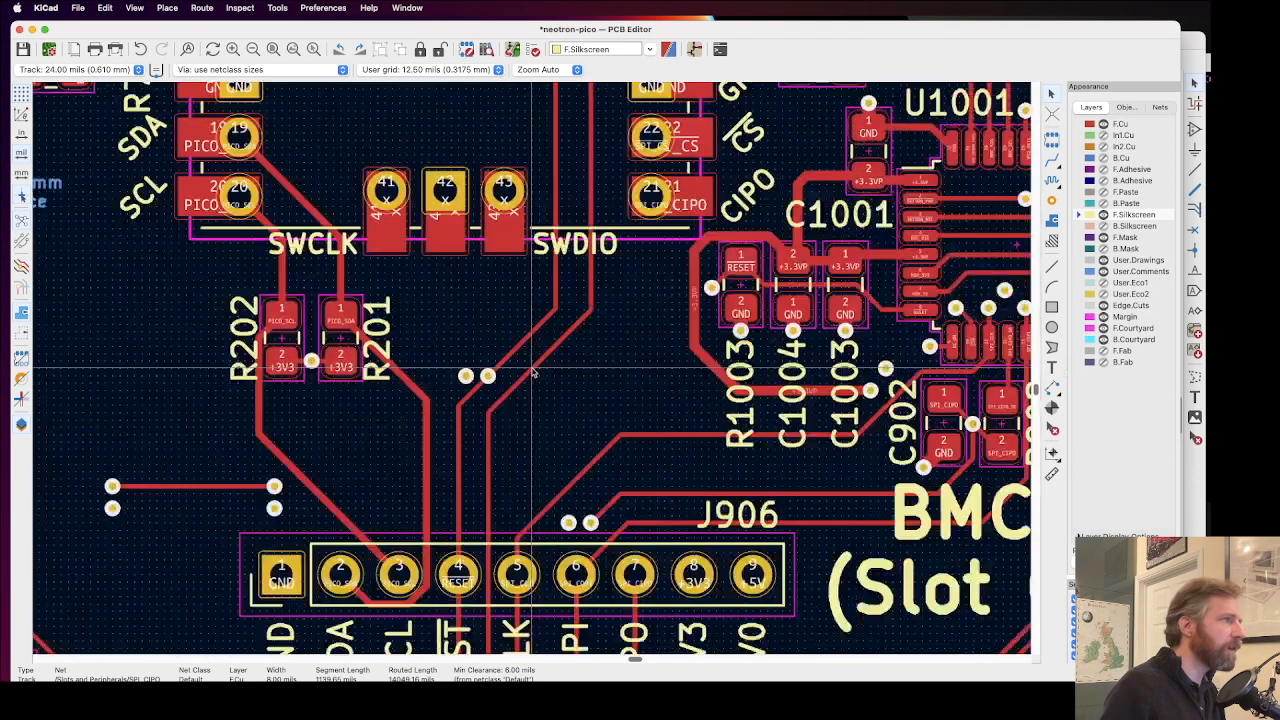
pyautogui.scroll(2, 532, 372)
pyautogui.scroll(-2, 589, 238)
pyautogui.moveTo(582, 238); pyautogui.dragTo(687, 202, button='middle')
pyautogui.moveTo(526, 590); pyautogui.dragTo(611, 272, button='middle')
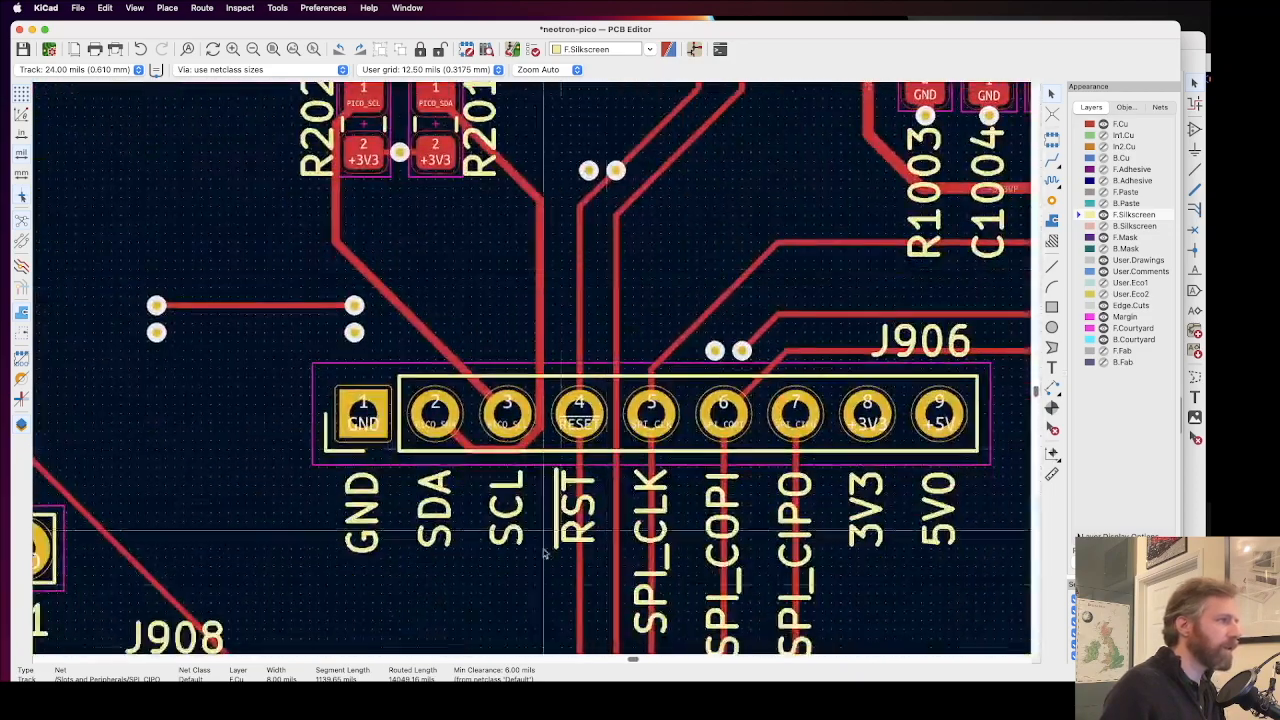
pyautogui.moveTo(545, 560); pyautogui.dragTo(578, 305, button='middle')
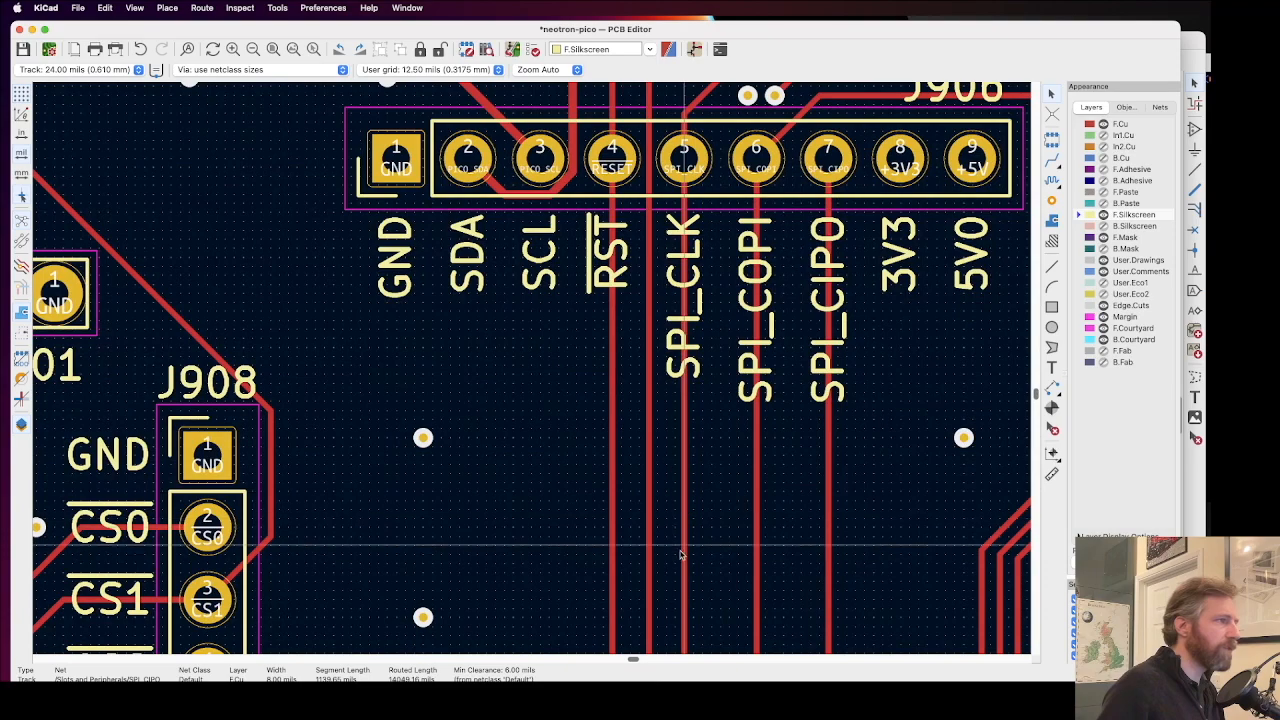
pyautogui.moveTo(660, 540); pyautogui.dragTo(704, 193, button='middle')
pyautogui.moveTo(564, 576); pyautogui.dragTo(641, 295, button='middle')
pyautogui.press('Delete')
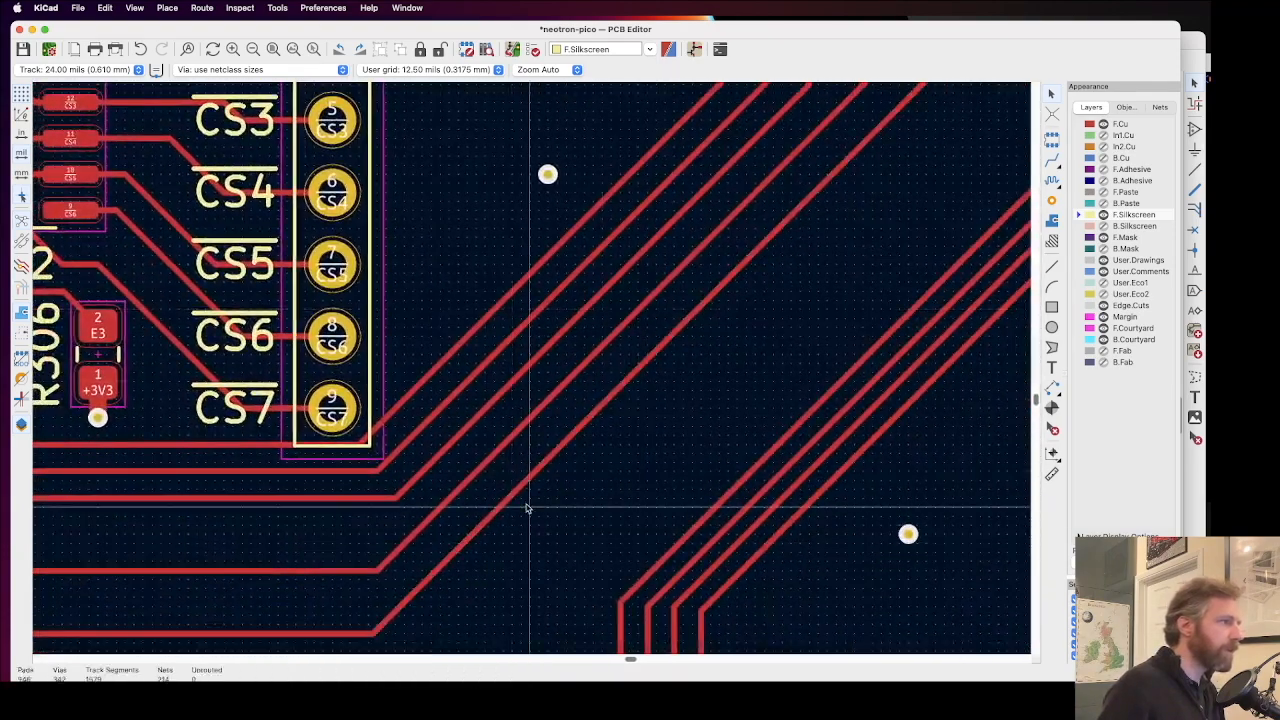
# Step: Shift the diagonal SPI_CIPO and SPI_COPI tracks beside J908 outward, away from the header
pyautogui.click(528, 478)
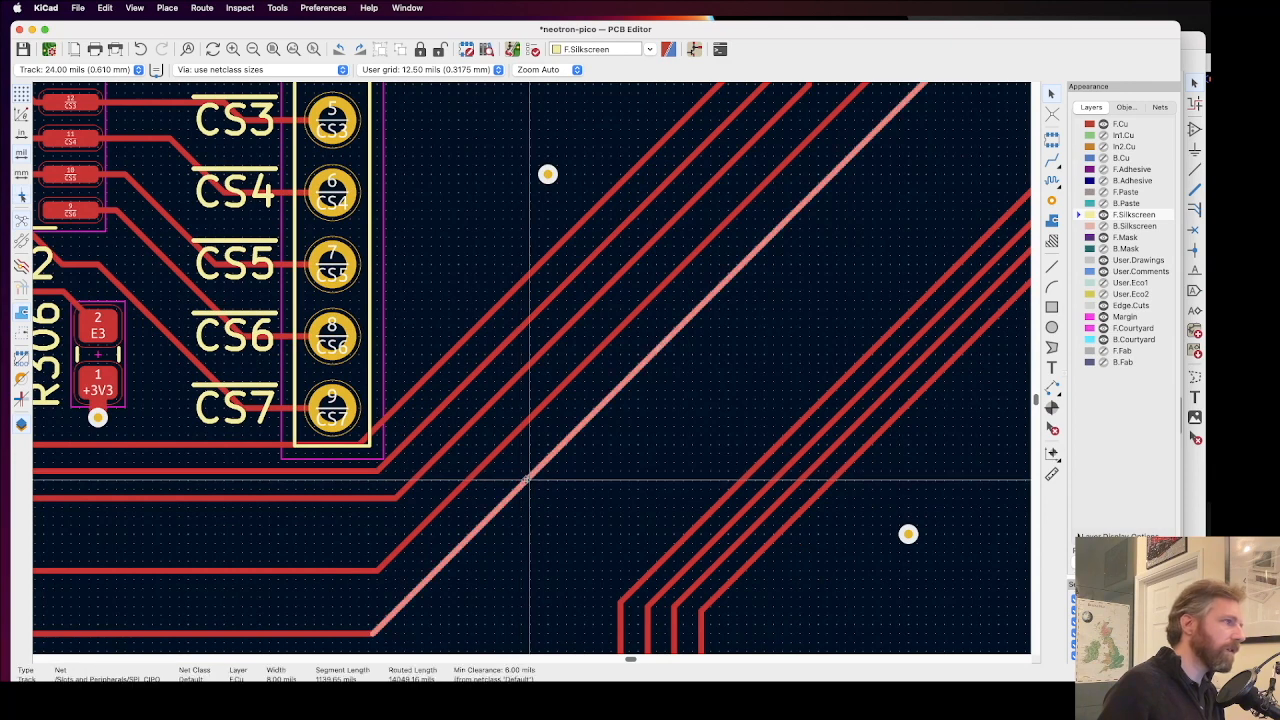
pyautogui.moveTo(528, 478)
pyautogui.mouseDown()
pyautogui.moveTo(543, 514)
pyautogui.moveTo(504, 435)
pyautogui.moveTo(514, 462)
pyautogui.mouseUp()
pyautogui.scroll(6, 516, 467)
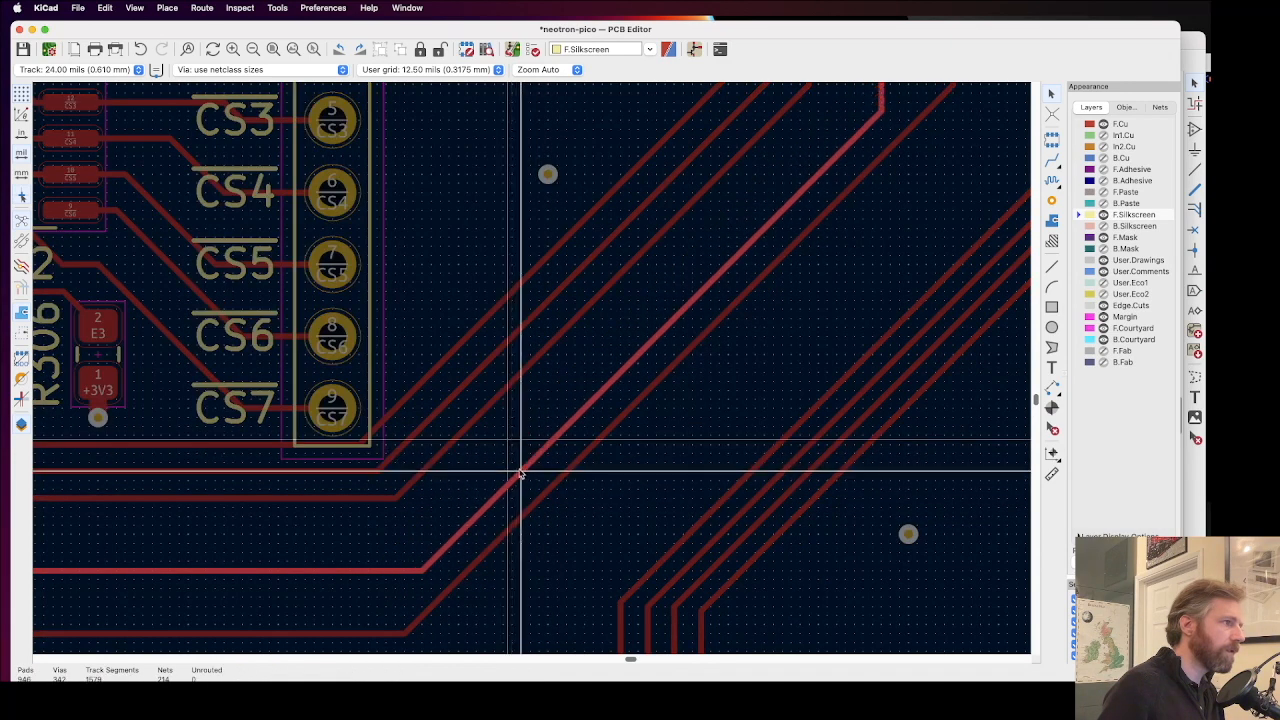
pyautogui.moveTo(536, 381)
pyautogui.mouseDown()
pyautogui.moveTo(523, 374)
pyautogui.moveTo(534, 372)
pyautogui.mouseUp()
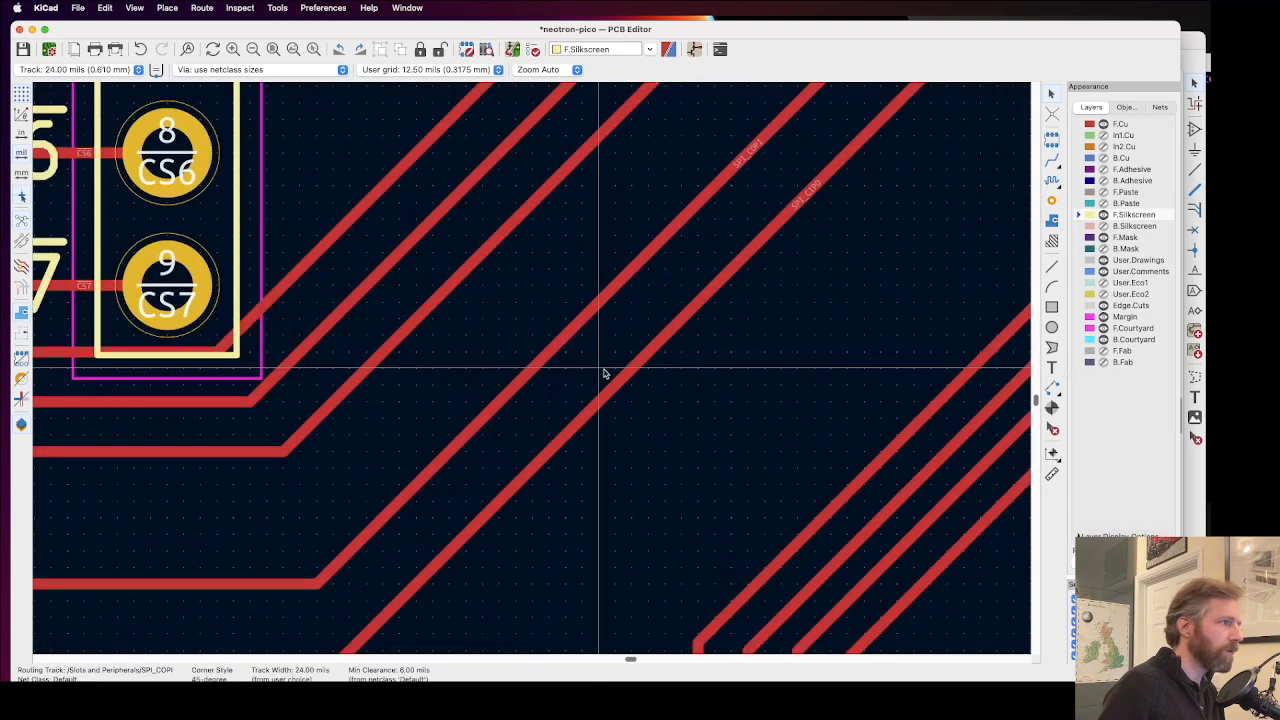
# Step: Move the diagonal SPI_CLK track beside J908 outward, close to the SPI_COPI diagonal
pyautogui.click(423, 314)
pyautogui.moveTo(423, 314); pyautogui.dragTo(558, 343)
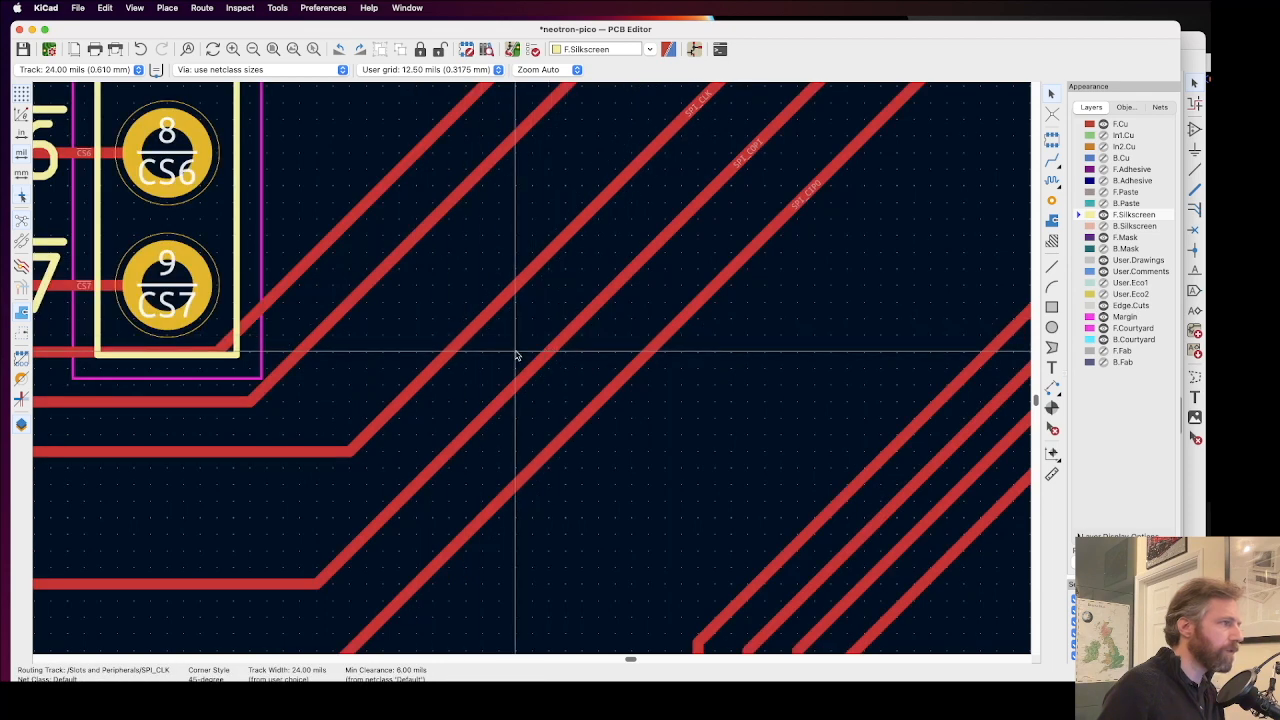
pyautogui.doubleClick(443, 354)
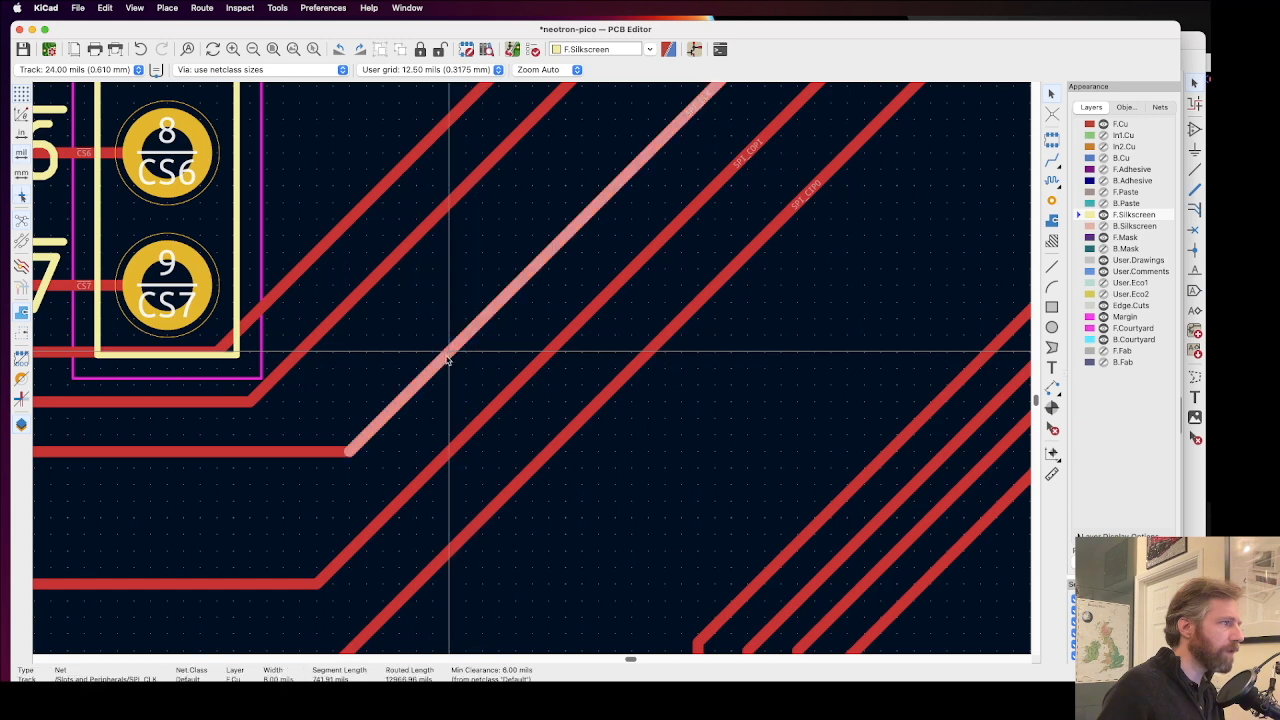
pyautogui.press('Escape')
pyautogui.moveTo(439, 364); pyautogui.dragTo(466, 353)
# Step: Shift the diagonal IRQ_IO and RESET tracks away from J908 pin 9, spacing them beside the SPI_CLK diagonal
pyautogui.click(350, 302)
pyautogui.moveTo(350, 302); pyautogui.dragTo(510, 310)
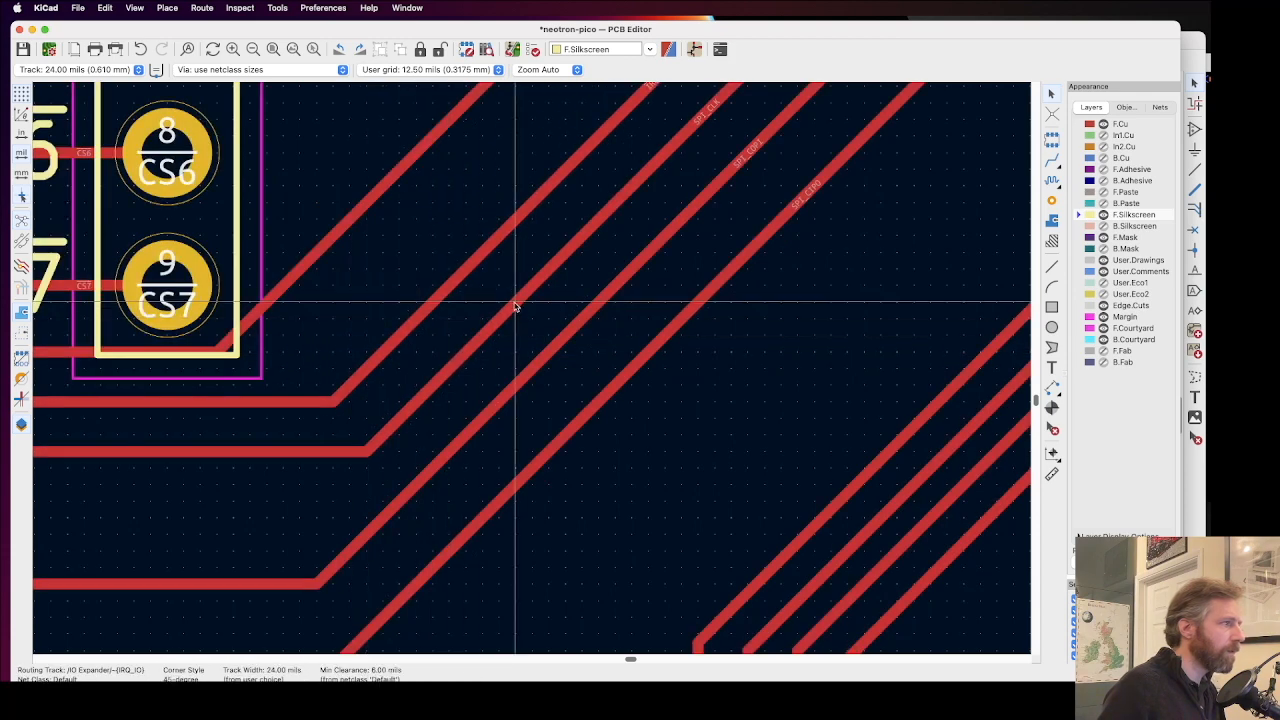
pyautogui.click(297, 265)
pyautogui.moveTo(297, 265); pyautogui.dragTo(399, 276)
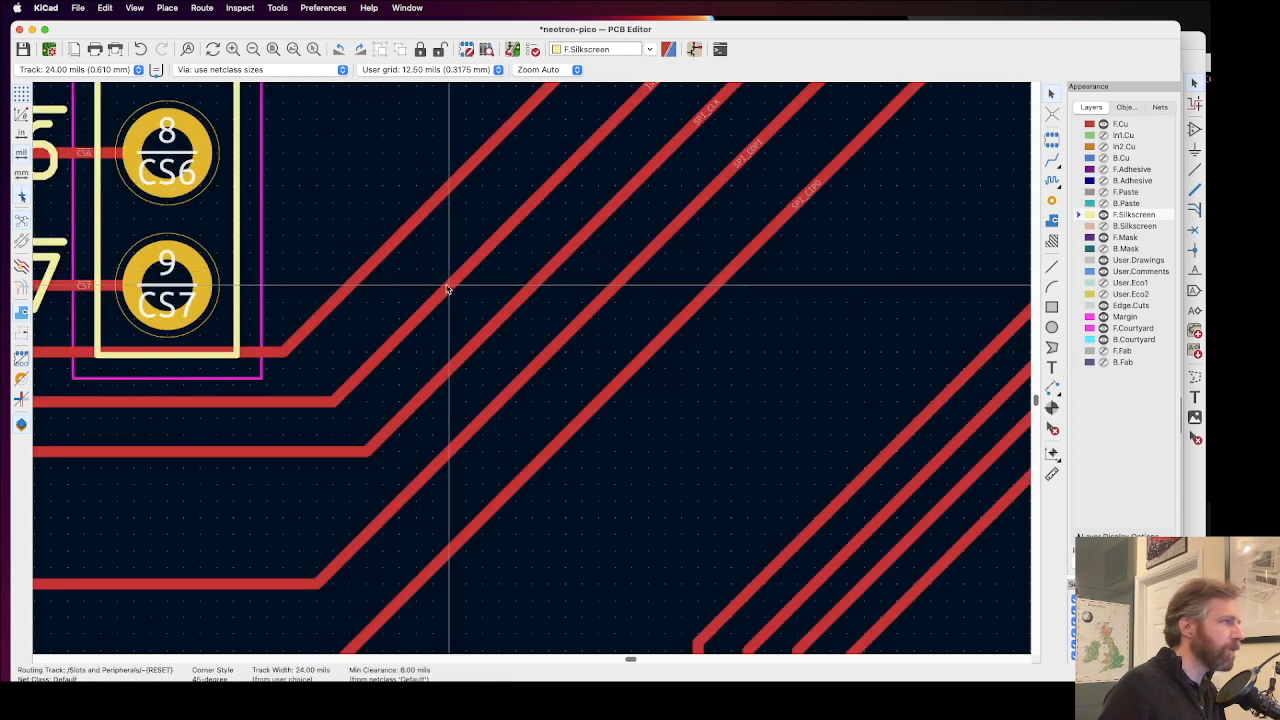
pyautogui.click(351, 284)
pyautogui.moveTo(351, 284); pyautogui.dragTo(367, 285)
# Step: Move the short IRQ_IO diagonal beside U301 pins 16 and 17 toward U301, away from the RESET diagonal
pyautogui.scroll(-2, 561, 300)
pyautogui.scroll(-5, 532, 372)
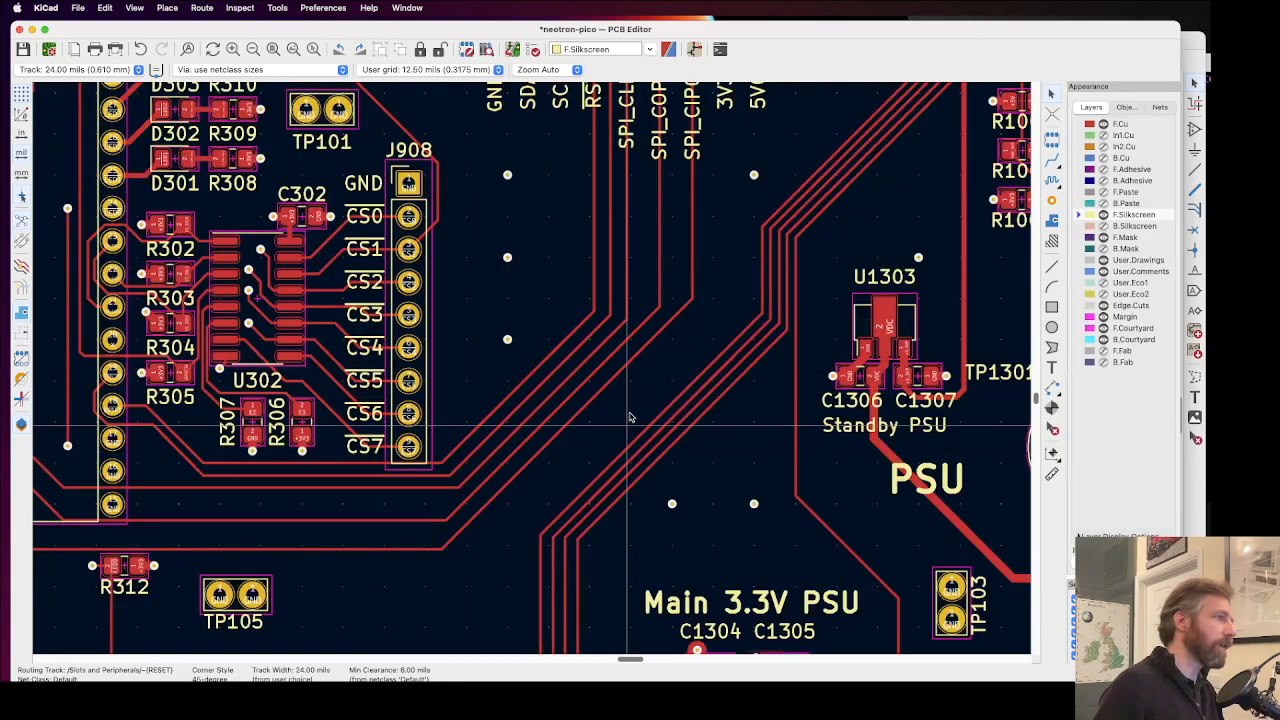
pyautogui.scroll(2, 541, 362)
pyautogui.scroll(2, 541, 362)
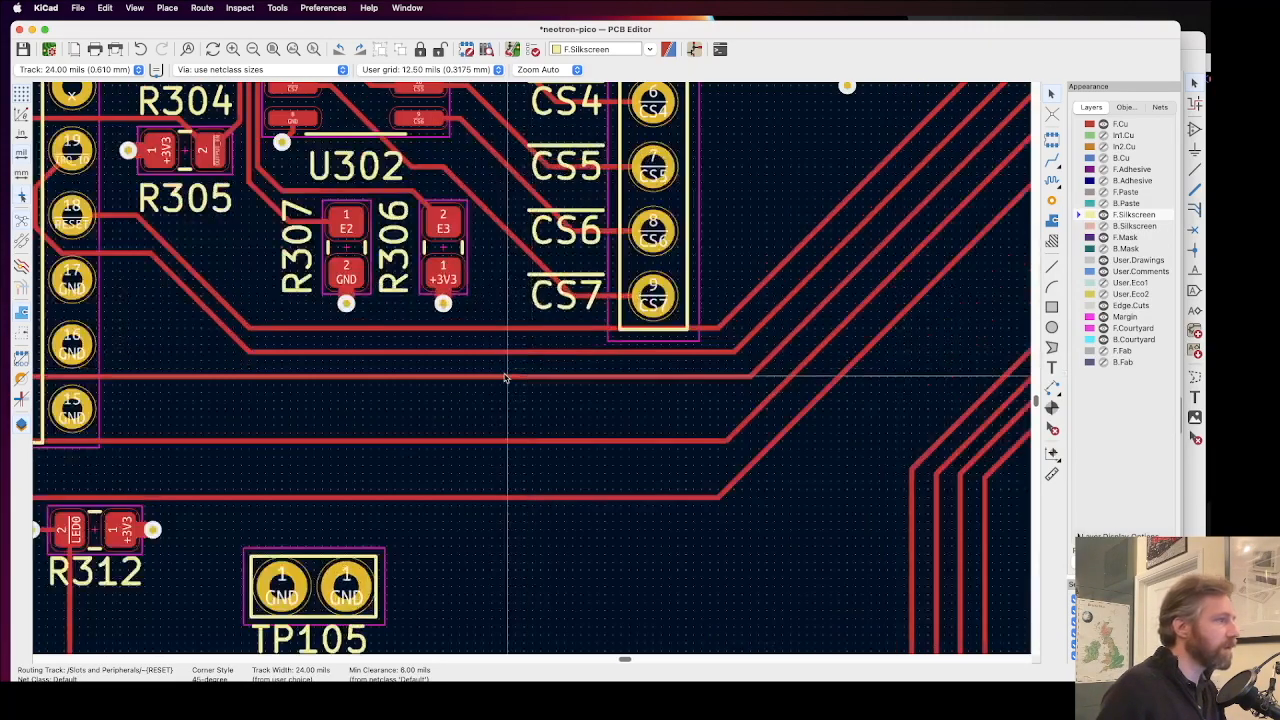
pyautogui.click(475, 378)
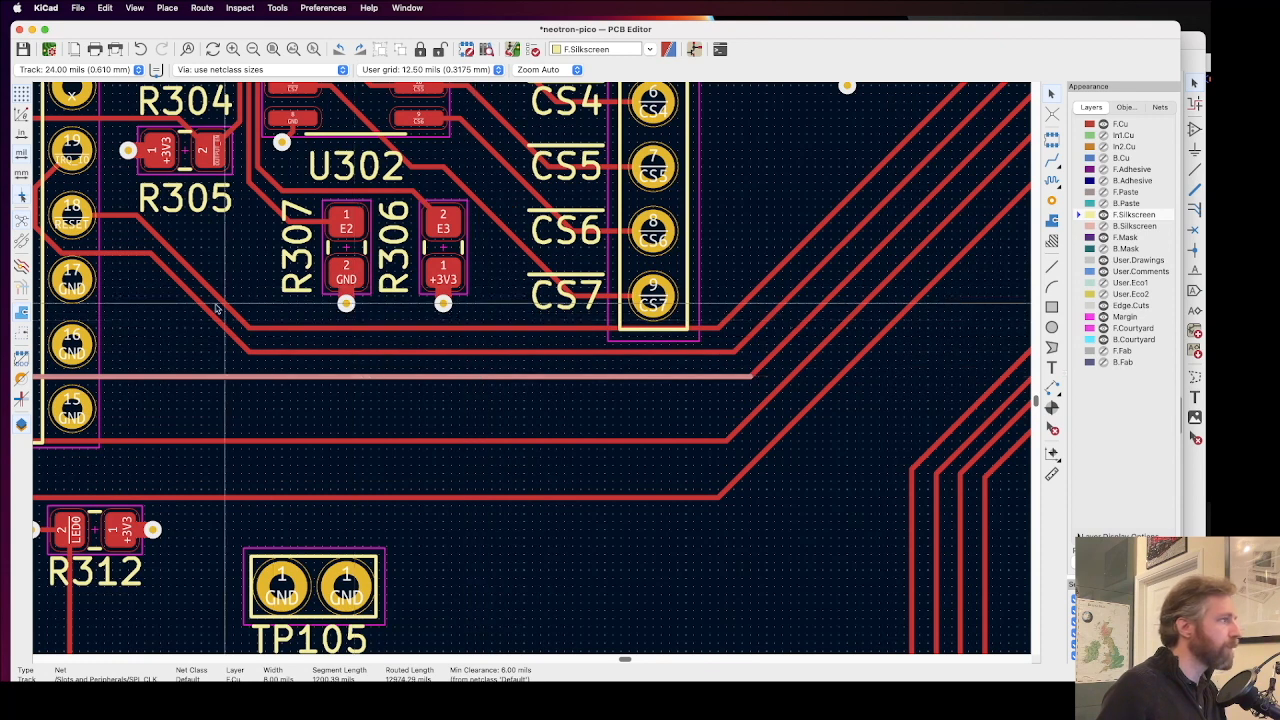
pyautogui.doubleClick(176, 315)
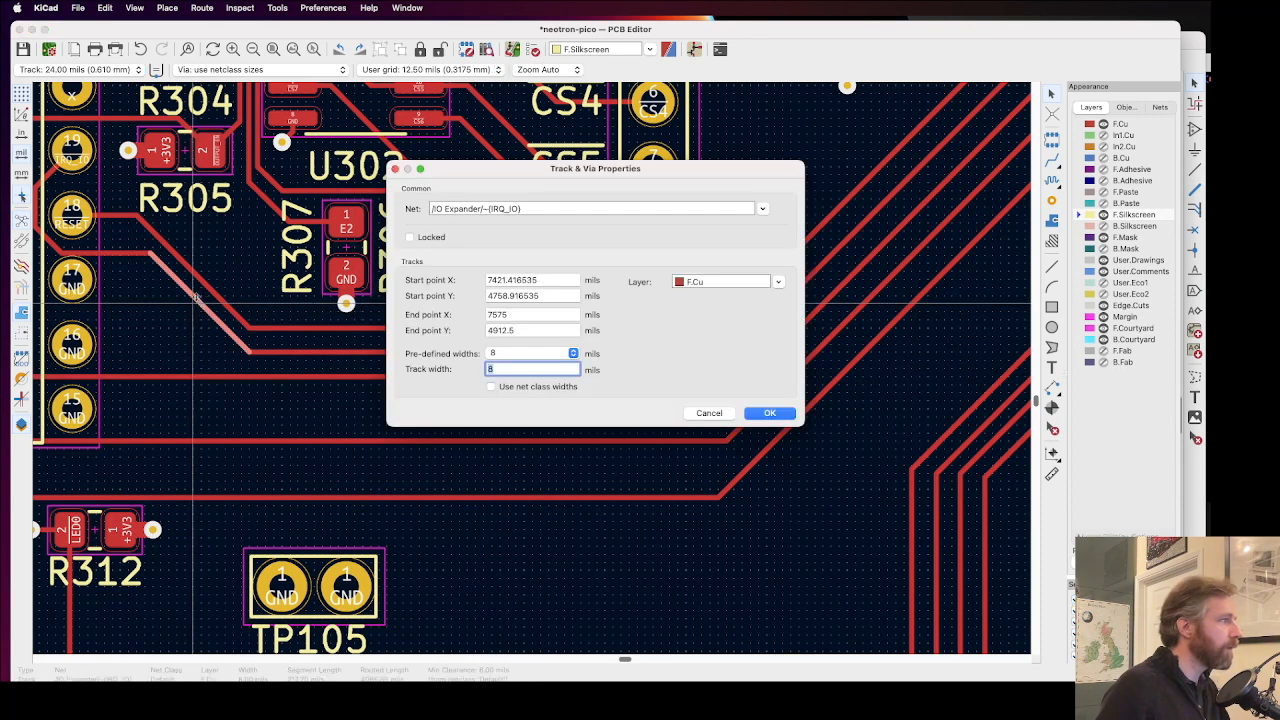
pyautogui.press('Escape')
pyautogui.moveTo(195, 299); pyautogui.dragTo(178, 308)
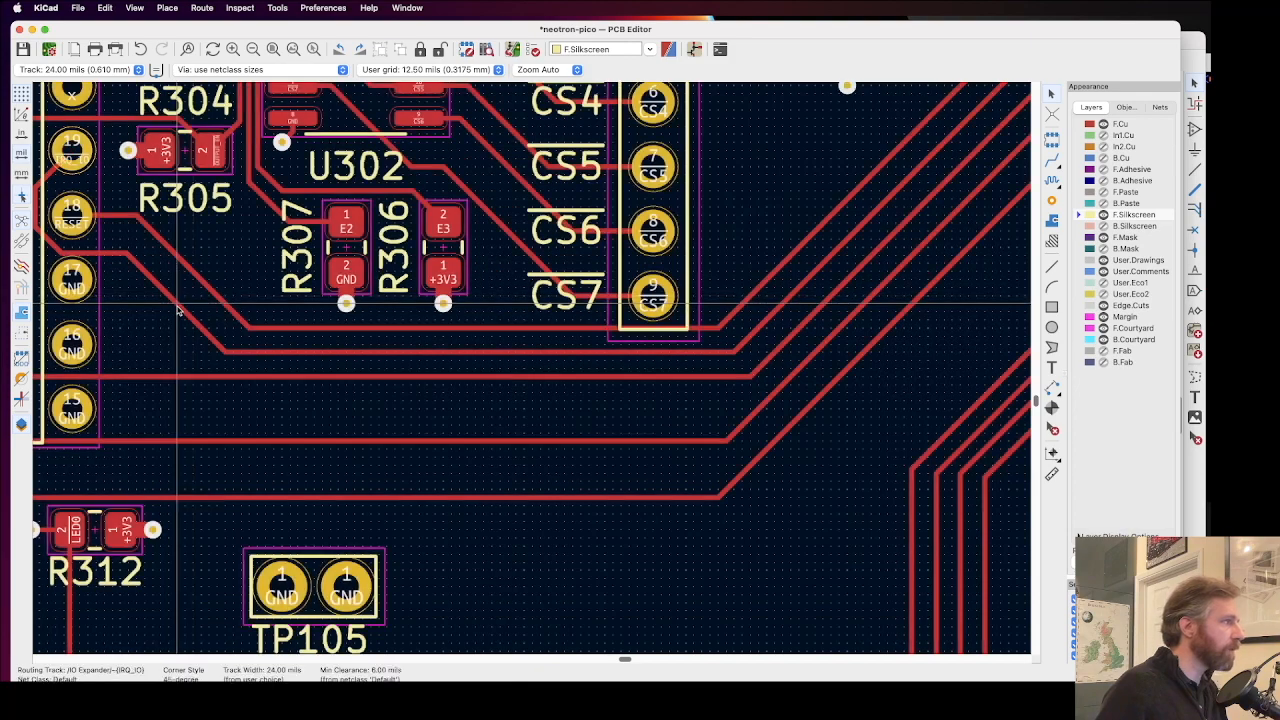
# Step: Move the J1303 reference label along the +5V track so it clears the row of +5V vias below the header
pyautogui.scroll(-5, 532, 372)
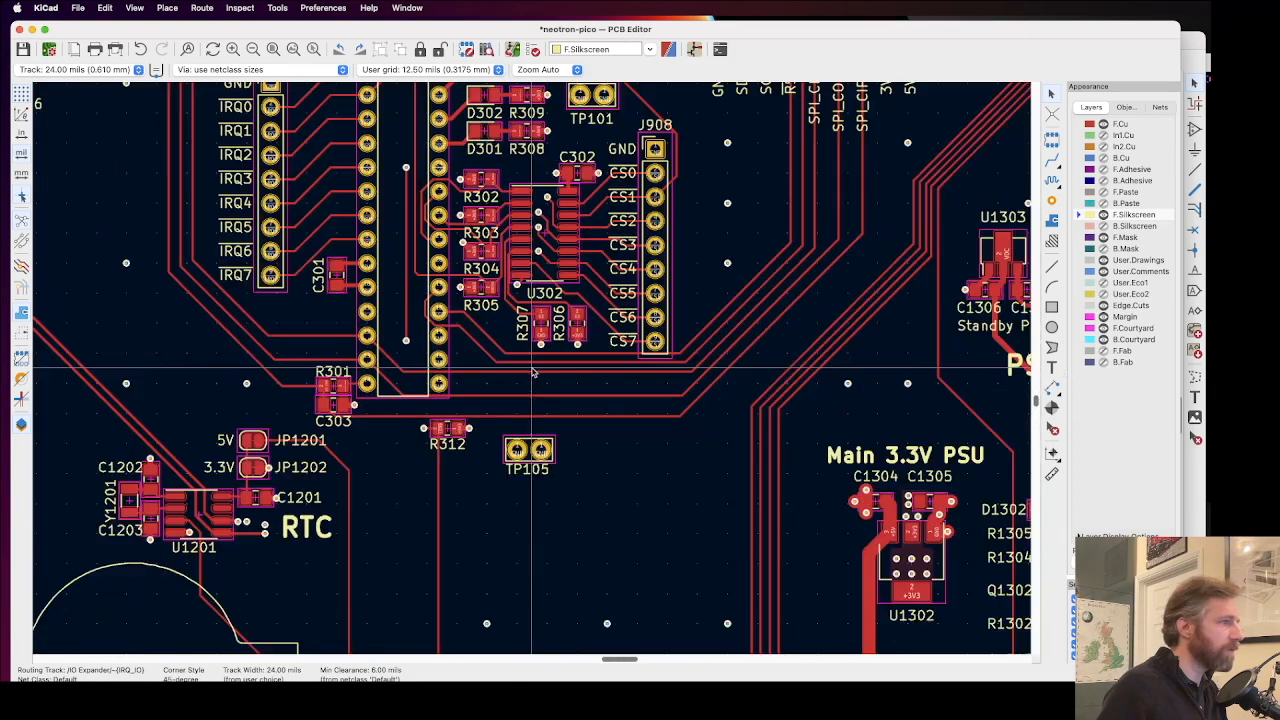
pyautogui.scroll(-2, 532, 372)
pyautogui.scroll(-1, 838, 531)
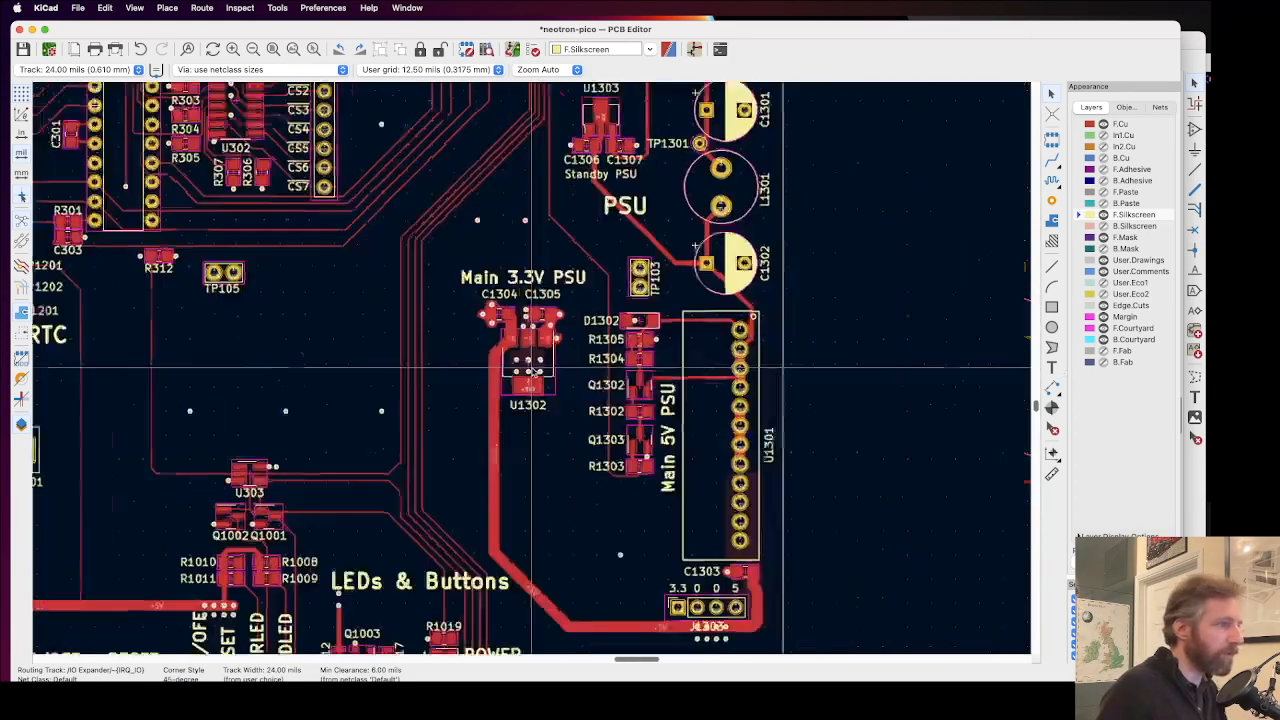
pyautogui.scroll(-2, 532, 372)
pyautogui.scroll(-3, 575, 476)
pyautogui.hscroll(2, 575, 476)
pyautogui.scroll(8, 575, 476)
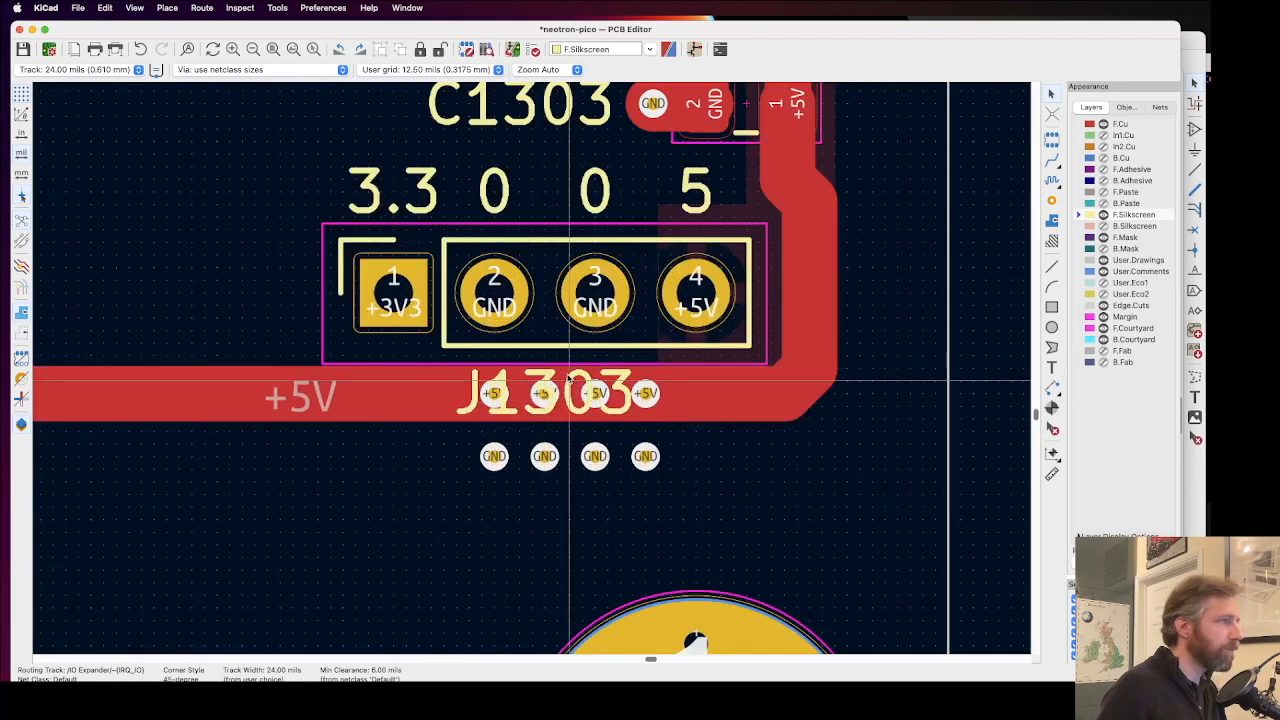
pyautogui.click(568, 378)
pyautogui.moveTo(568, 380); pyautogui.dragTo(368, 393)
pyautogui.click(378, 490)
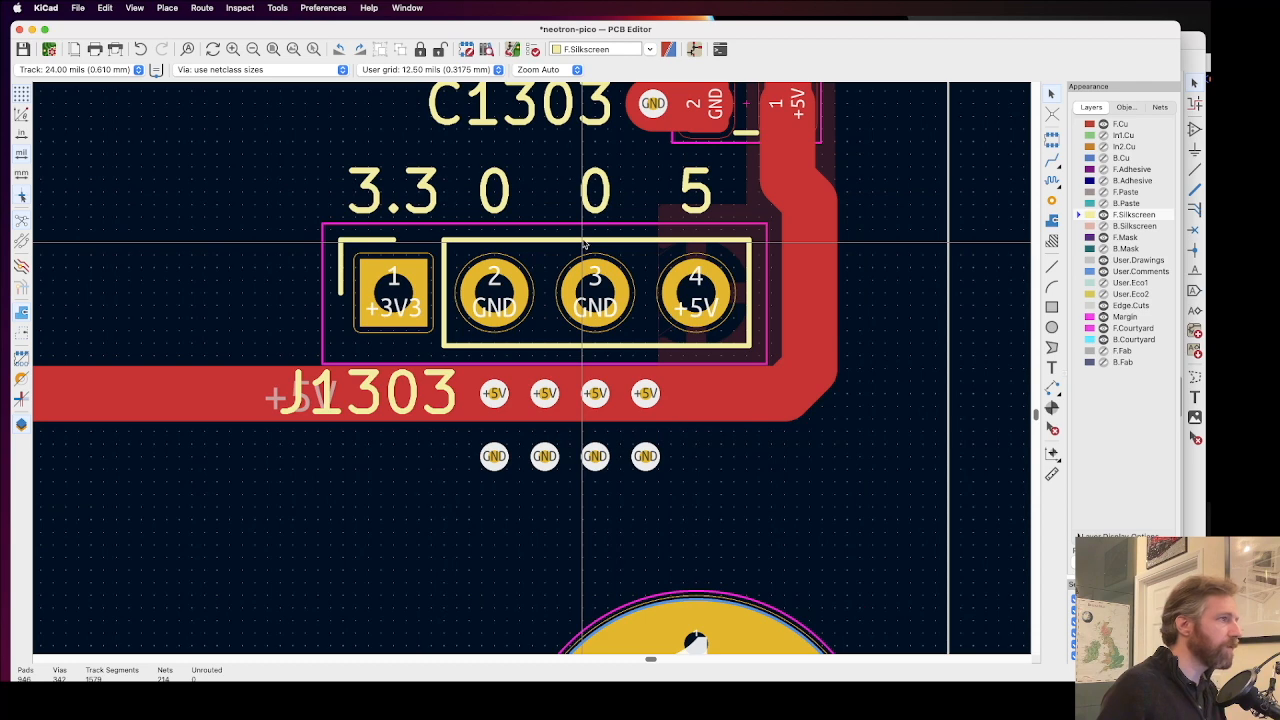
# Step: Examine the silkscreen labels from J1303 through the LEDs & Buttons area and up the board for overlaps with vias
pyautogui.scroll(-2, 584, 243)
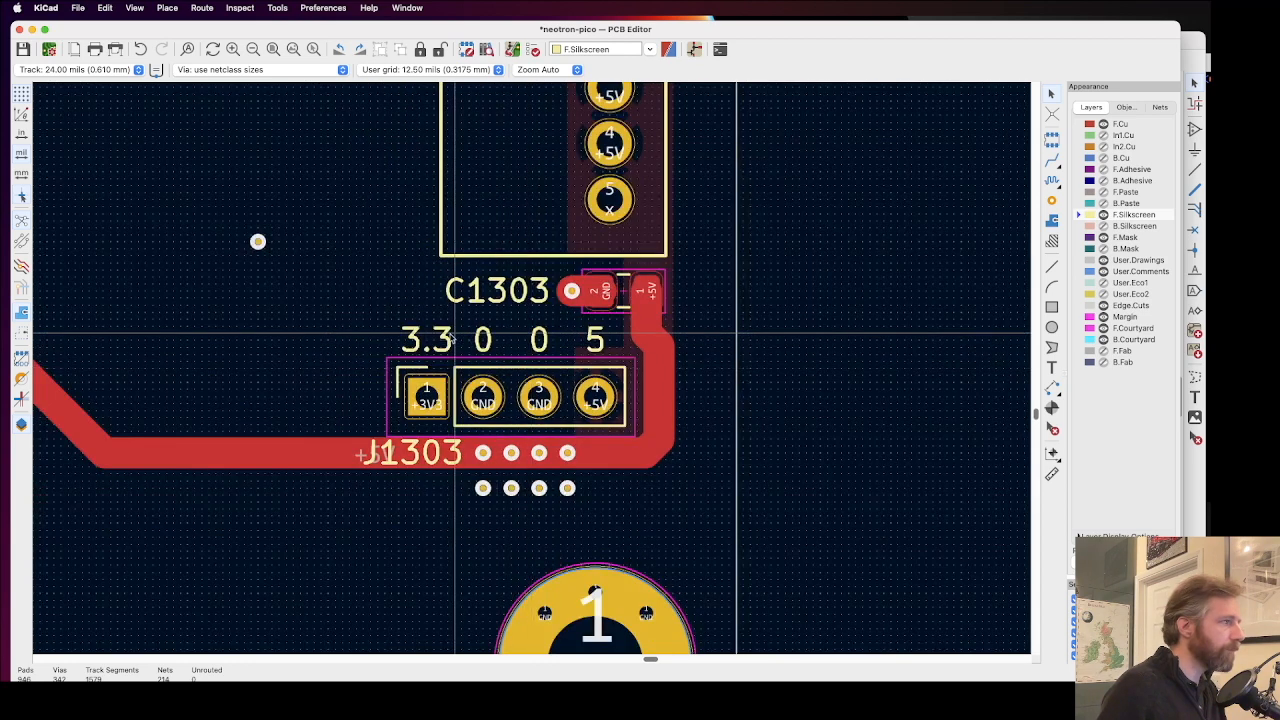
pyautogui.scroll(-2, 446, 340)
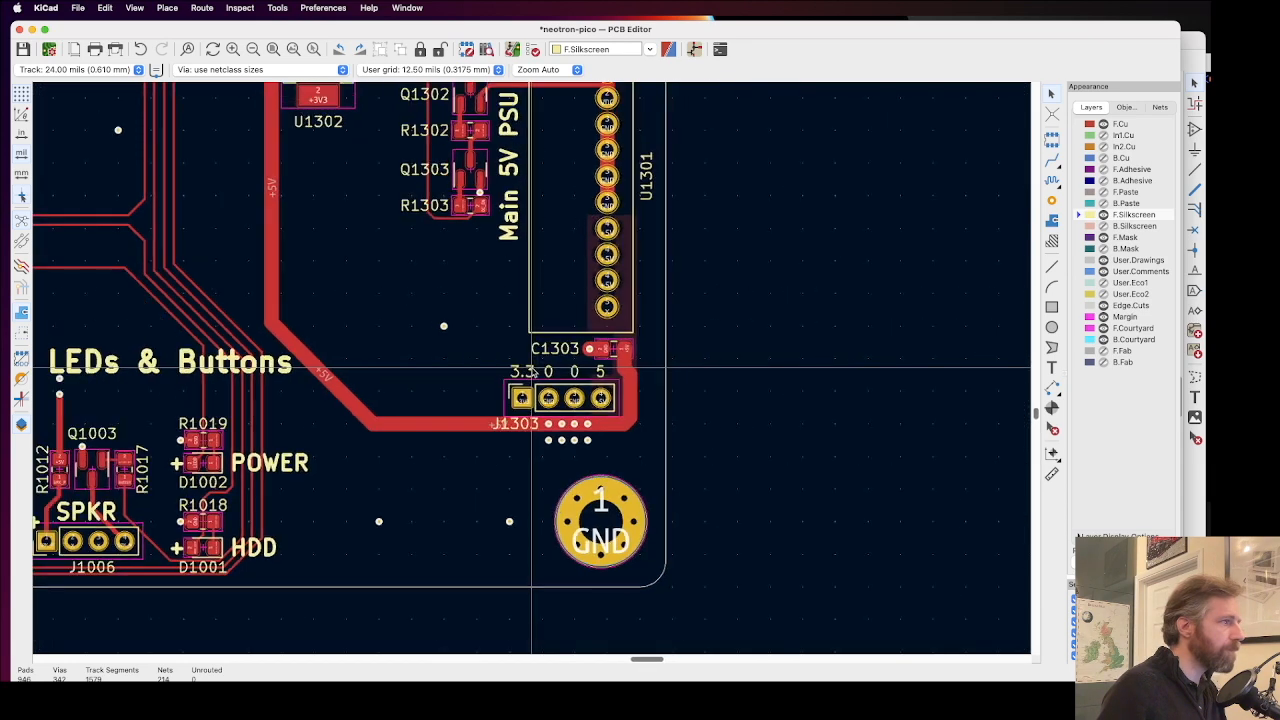
pyautogui.scroll(-1, 530, 372)
pyautogui.scroll(-2, 403, 381)
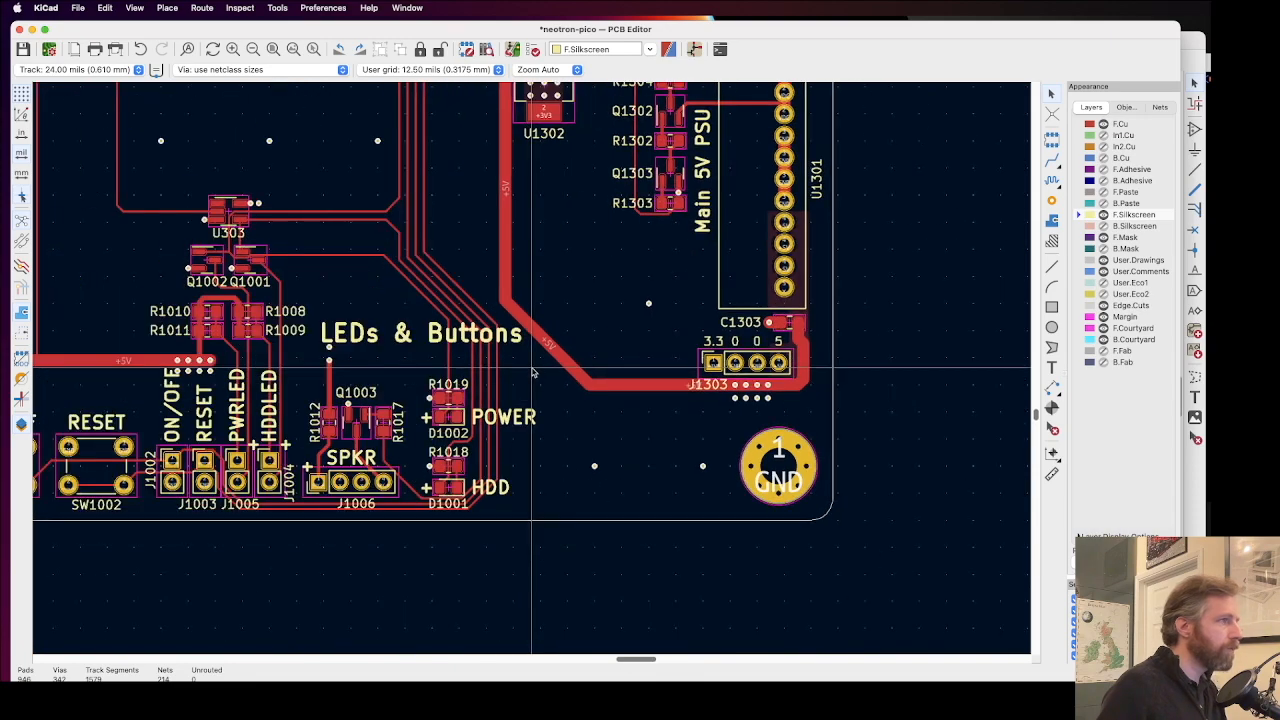
pyautogui.hscroll(-6, 417, 411)
pyautogui.scroll(2, 417, 411)
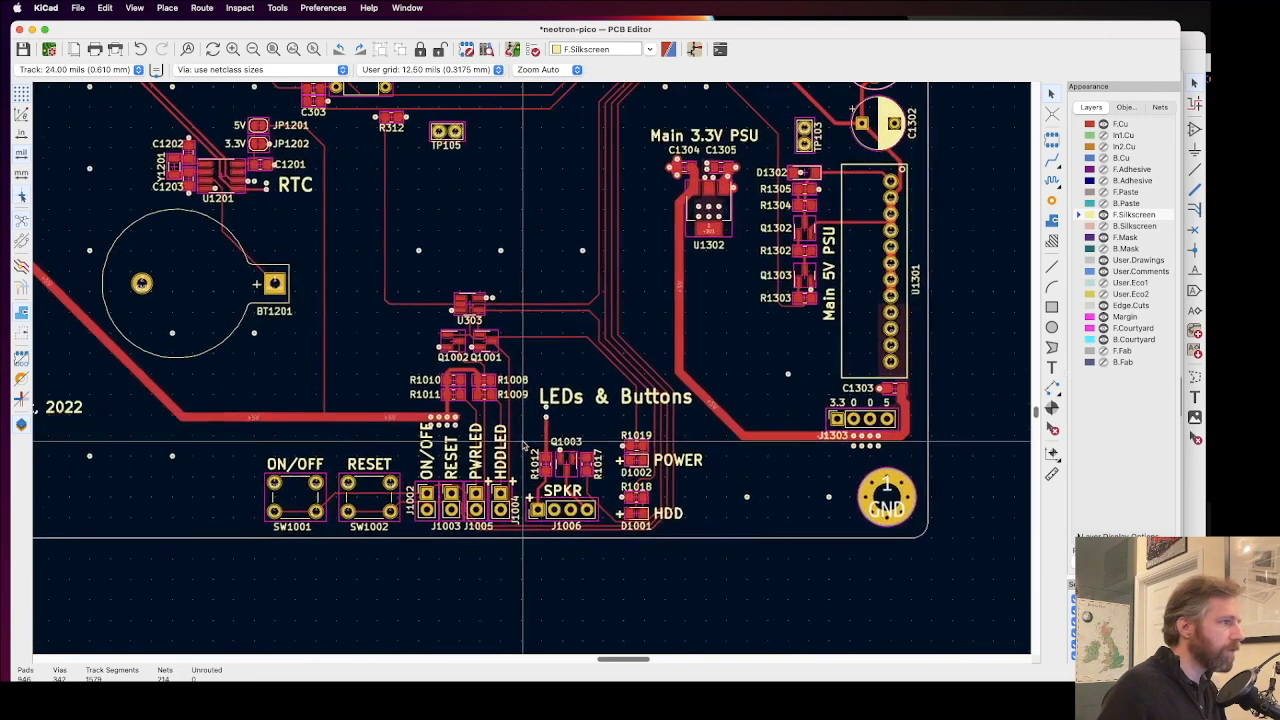
pyautogui.scroll(1, 712, 474)
pyautogui.scroll(-3, 700, 420)
pyautogui.hscroll(4, 700, 420)
pyautogui.scroll(2, 672, 336)
pyautogui.moveTo(672, 336); pyautogui.dragTo(631, 517, button='middle')
pyautogui.moveTo(740, 300); pyautogui.dragTo(609, 514, button='middle')
pyautogui.moveTo(850, 180); pyautogui.dragTo(641, 581, button='middle')
pyautogui.moveTo(618, 284); pyautogui.dragTo(757, 405, button='middle')
# Step: Make F.Cu the active layer and reroute R1013's +5V via diagonally away from its reference label
pyautogui.scroll(-1, 757, 405)
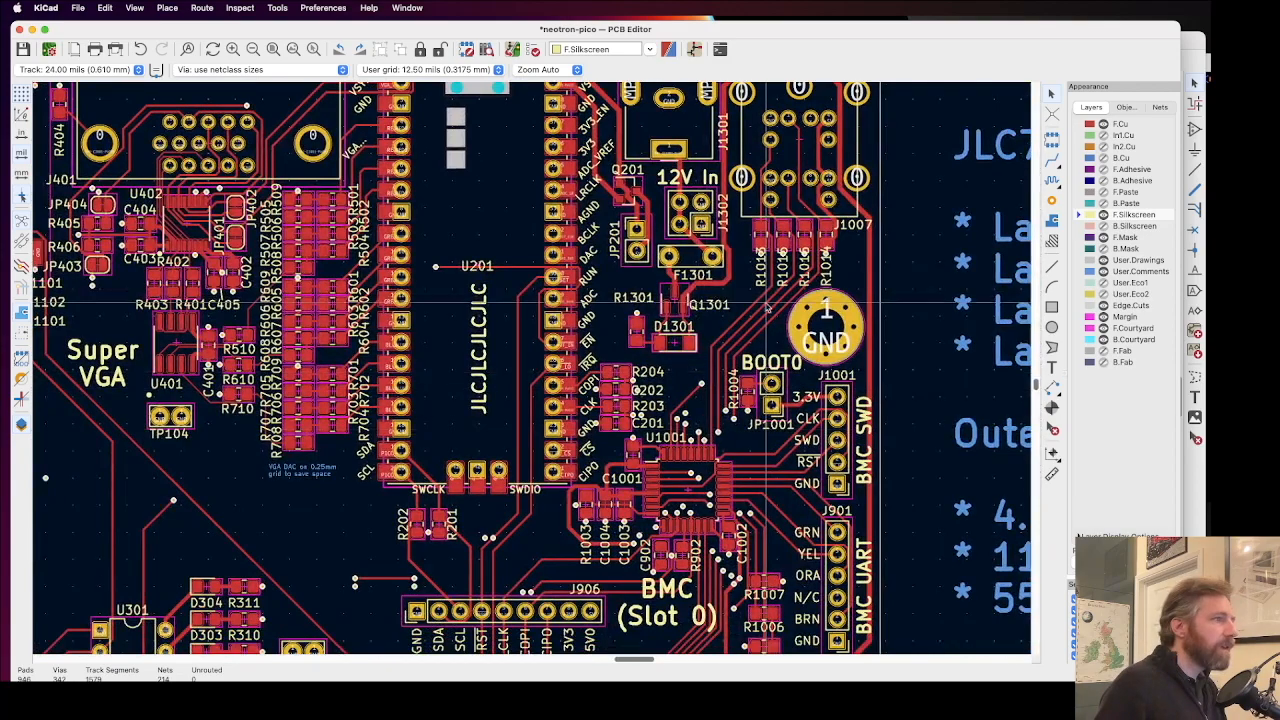
pyautogui.scroll(6, 768, 305)
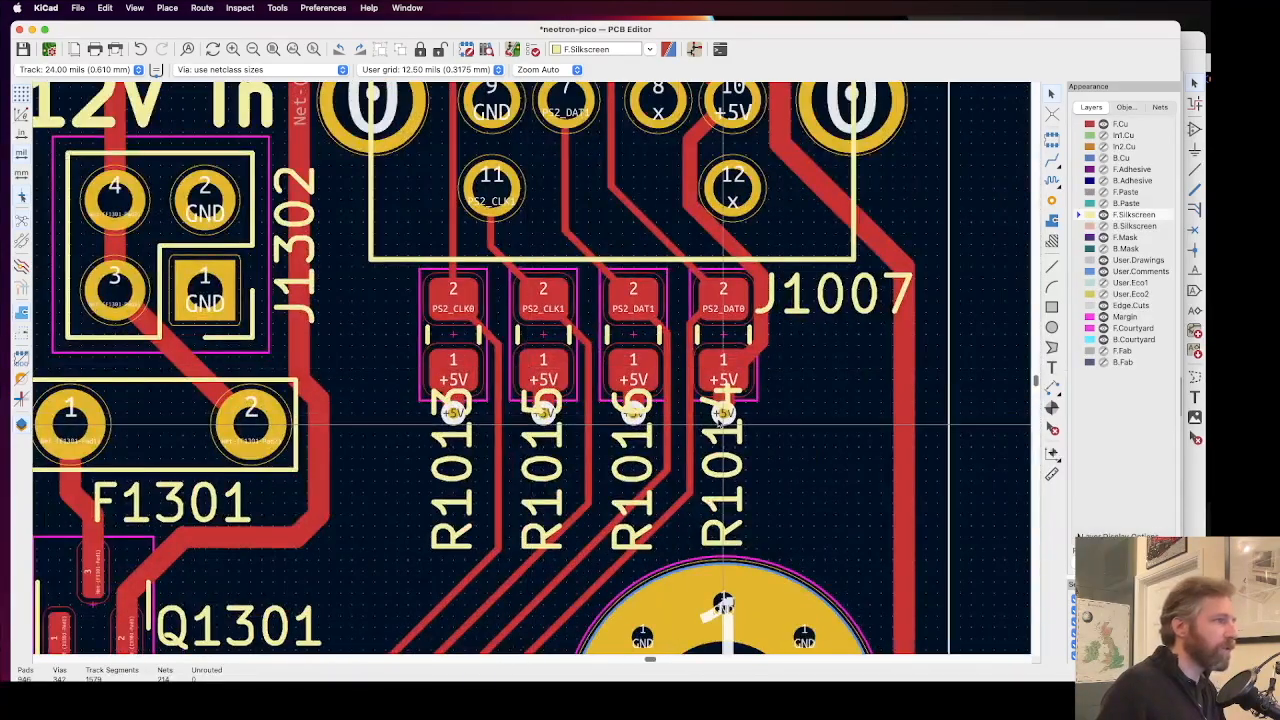
pyautogui.scroll(2, 722, 420)
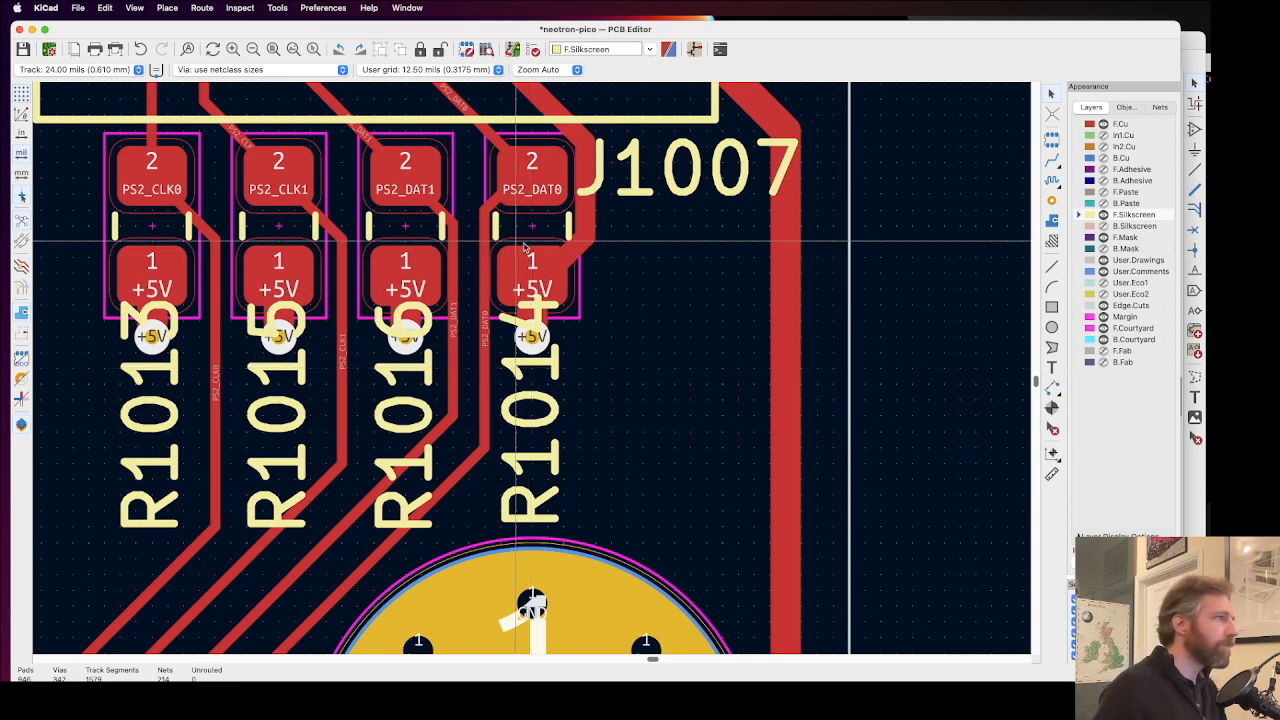
pyautogui.scroll(2, 530, 372)
pyautogui.hscroll(-1, 424, 438)
pyautogui.hscroll(-3, 424, 438)
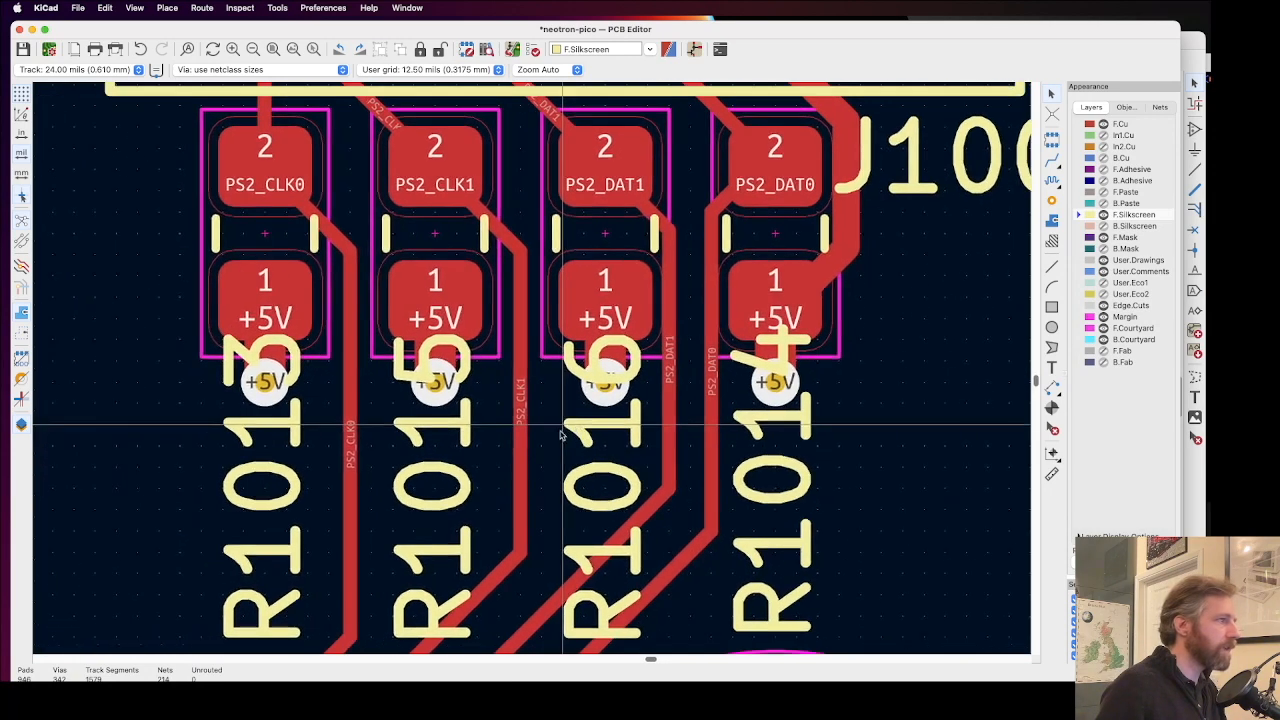
pyautogui.scroll(-1, 421, 344)
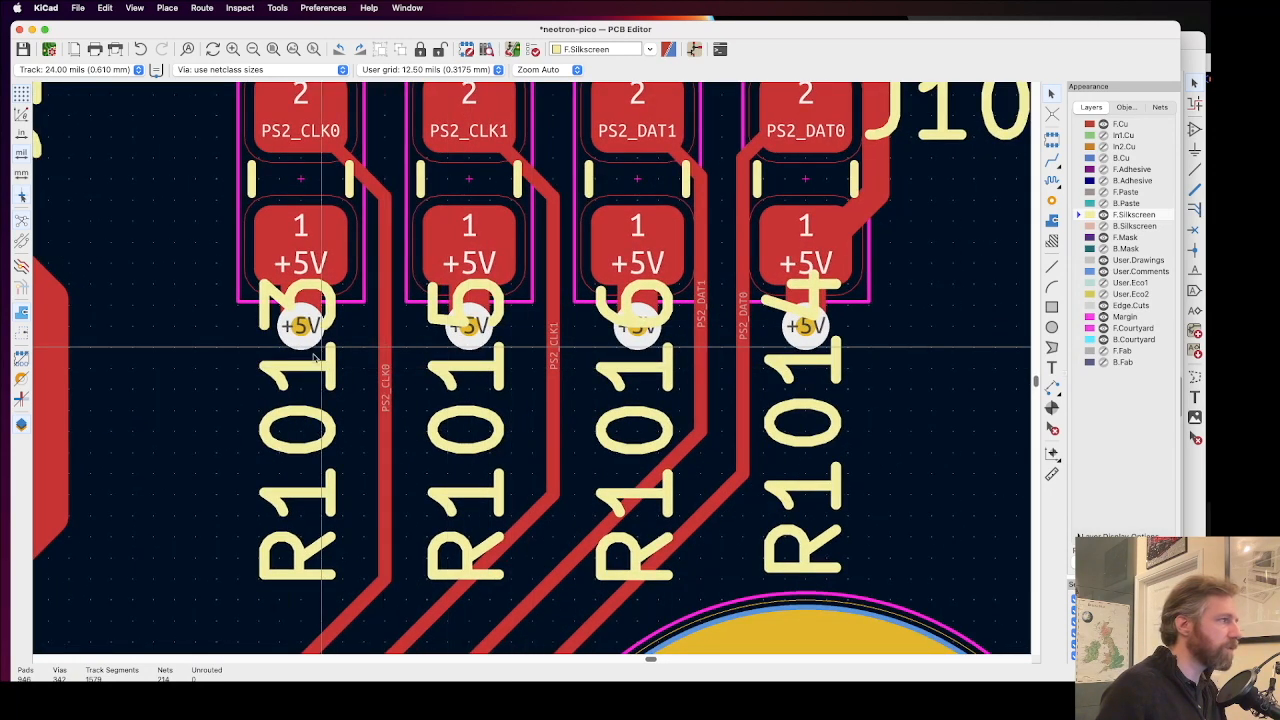
pyautogui.click(300, 326)
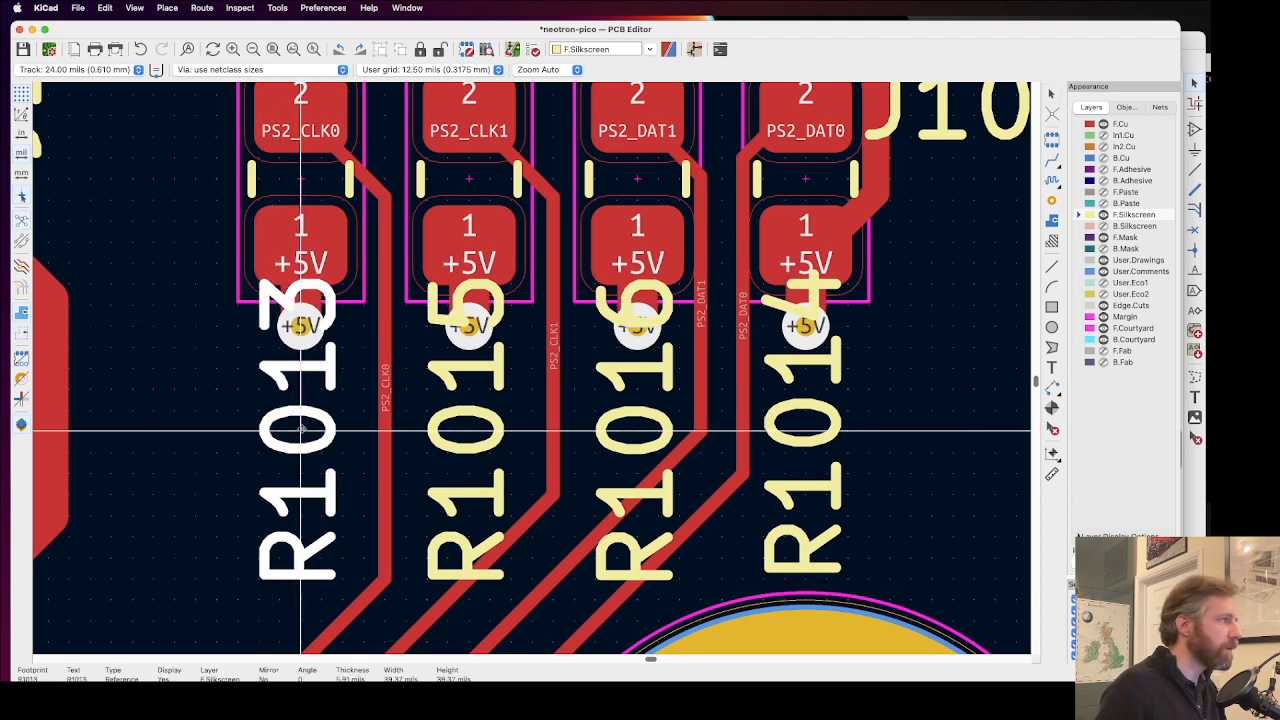
pyautogui.click(1120, 123)
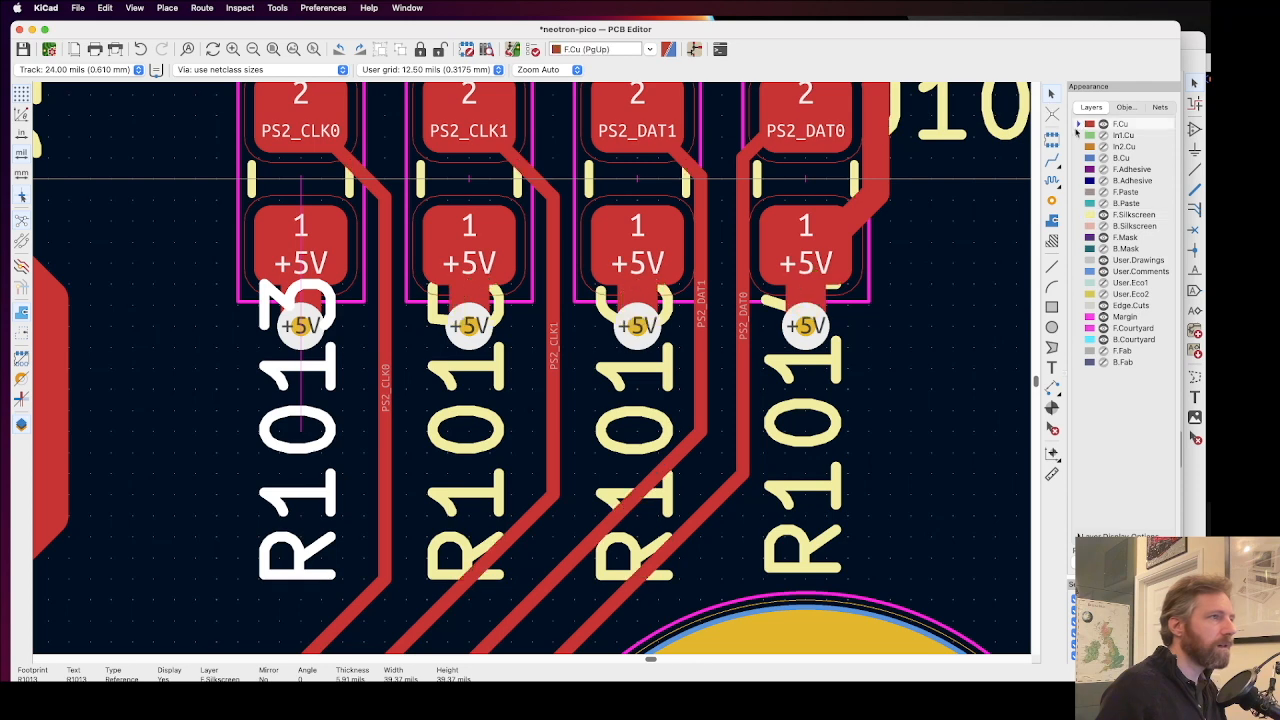
pyautogui.click(300, 326)
pyautogui.moveTo(300, 326); pyautogui.dragTo(237, 304)
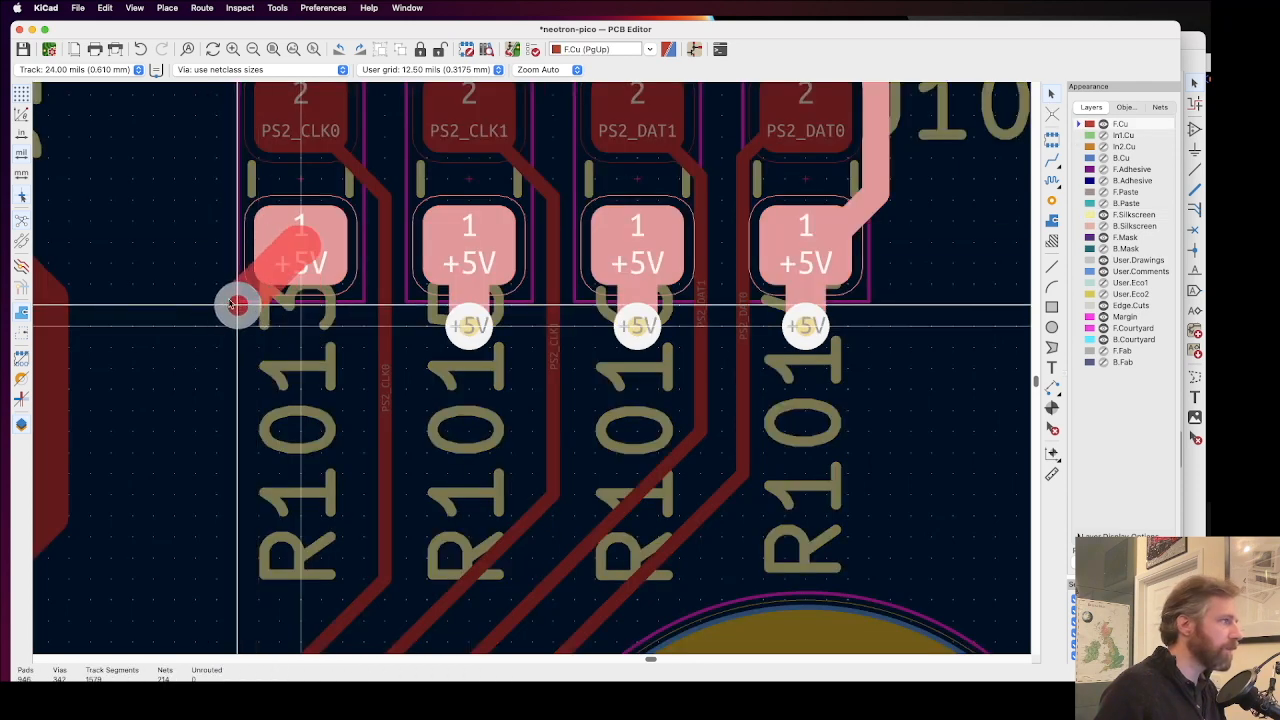
pyautogui.click(232, 304)
pyautogui.click(296, 357)
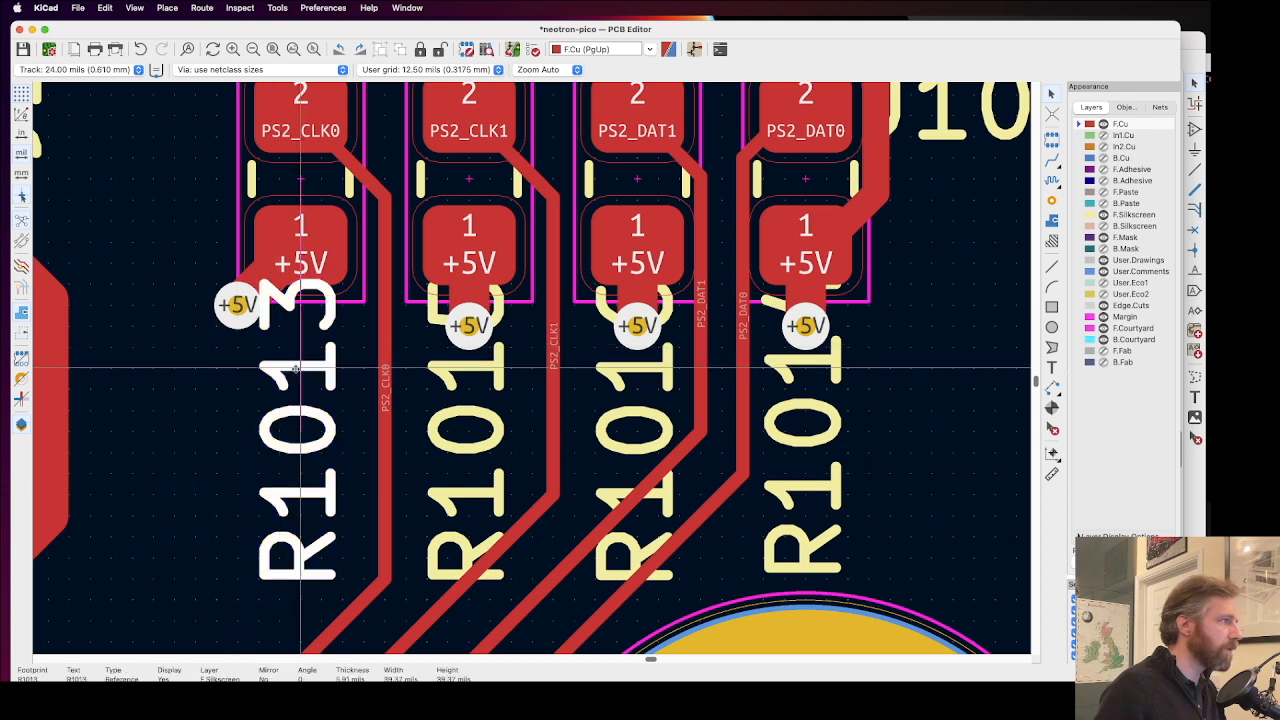
# Step: Shift the R1013 and R1015 reference labels slightly down, away from resistor pad 1
pyautogui.moveTo(296, 370); pyautogui.dragTo(300, 443)
pyautogui.click(466, 371)
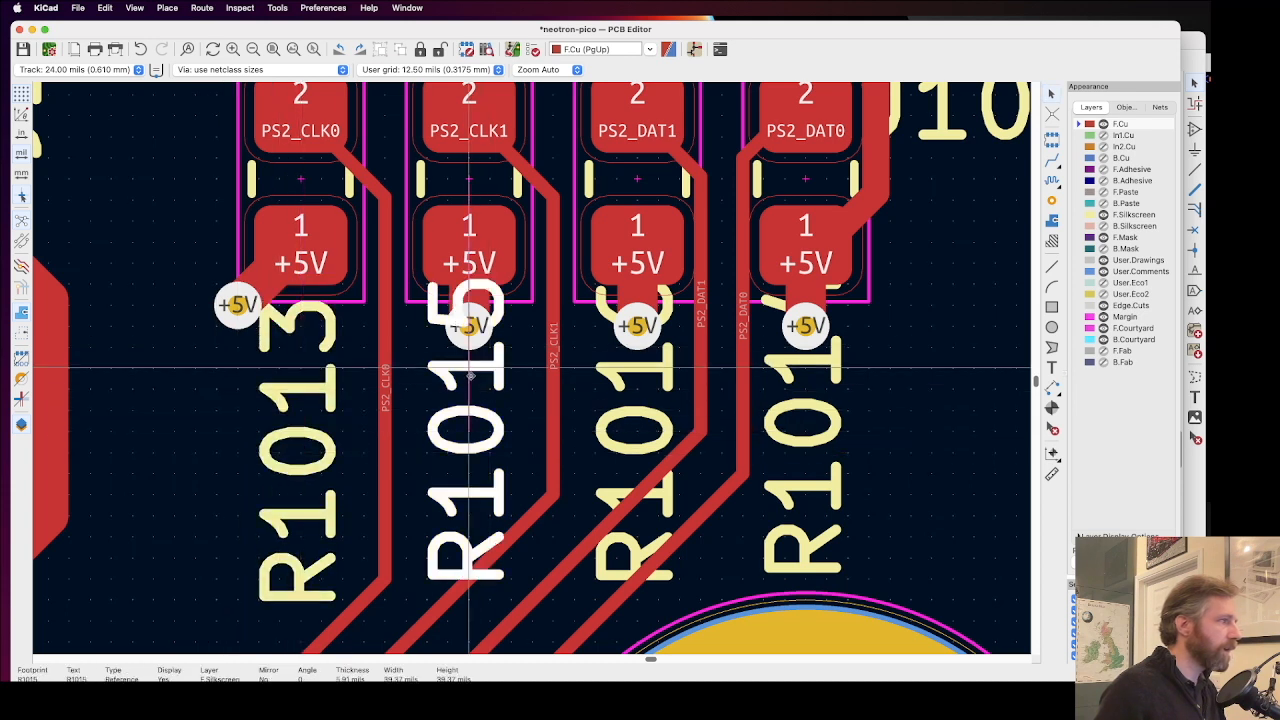
pyautogui.moveTo(466, 371); pyautogui.dragTo(467, 449)
# Step: Try rerouting R1015's +5V via, and undo the via and label changes at R1013 and R1015
pyautogui.click(470, 326)
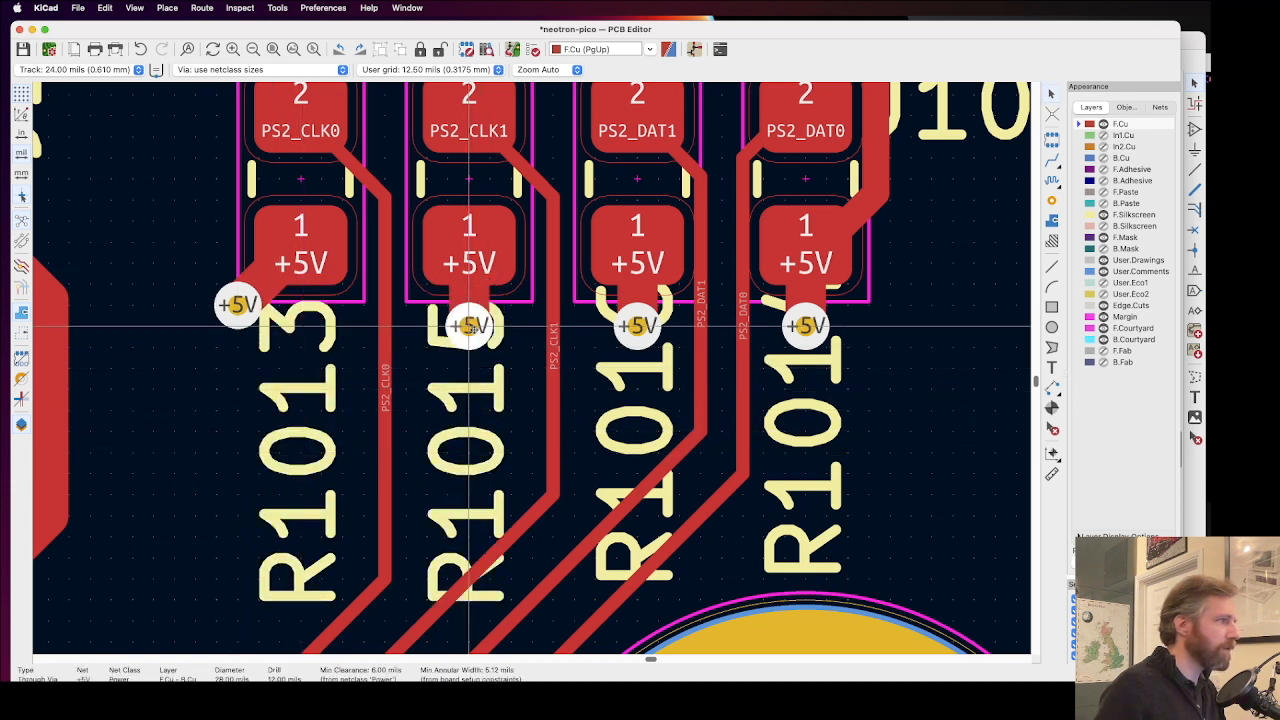
pyautogui.press('x')
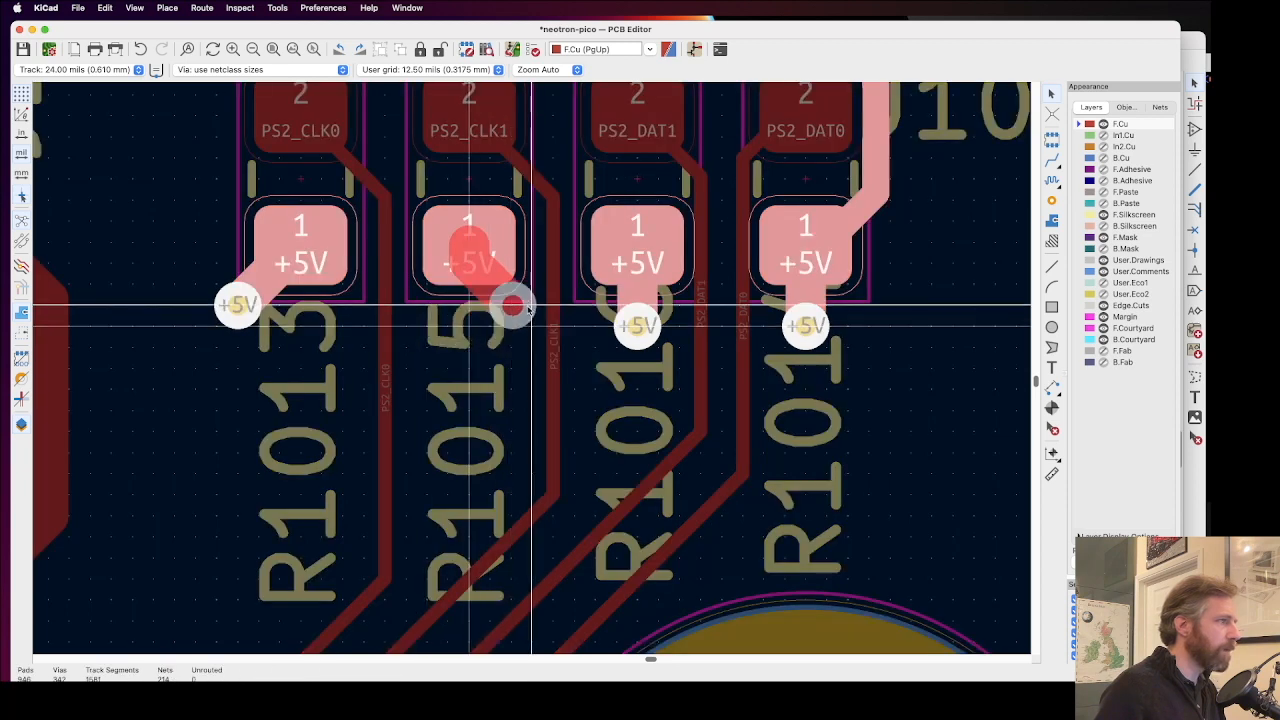
pyautogui.click(470, 326)
pyautogui.press('super+z')
pyautogui.press('super+z')
pyautogui.press('super+z')
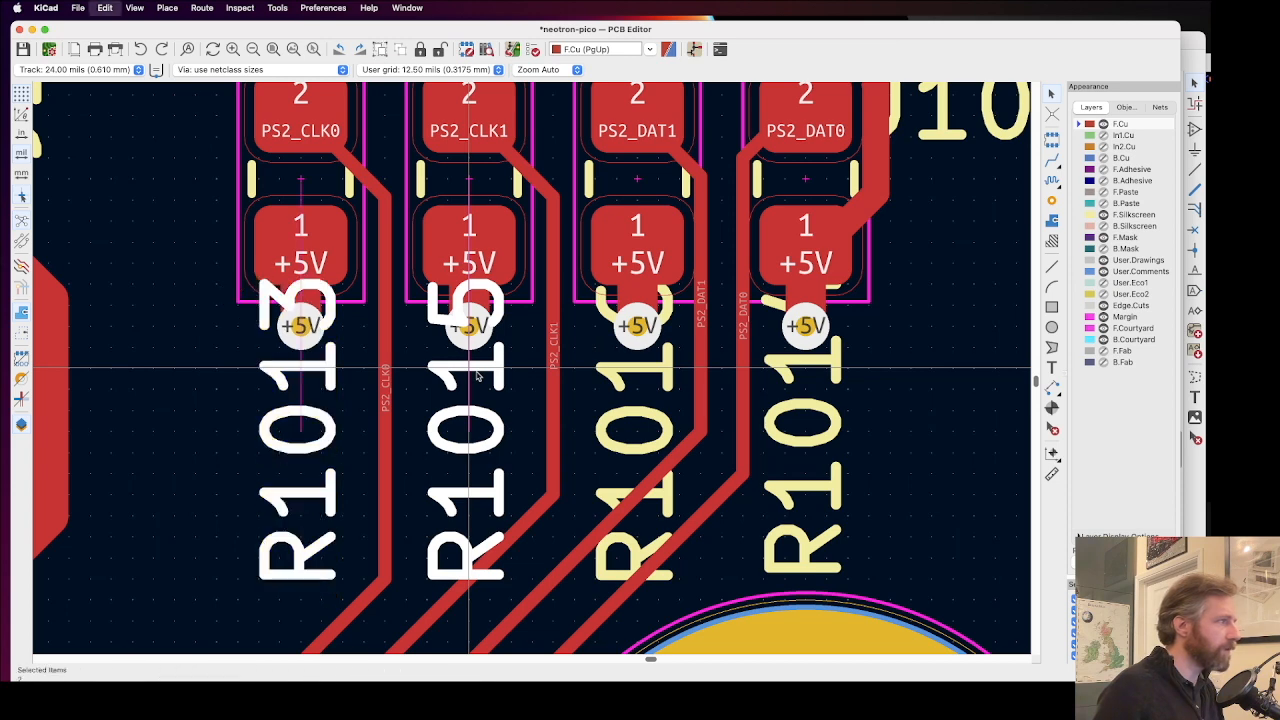
# Step: Move the R1013, R1015 and R1016 reference labels down below the +5V vias of their resistors
pyautogui.scroll(-3, 293, 406)
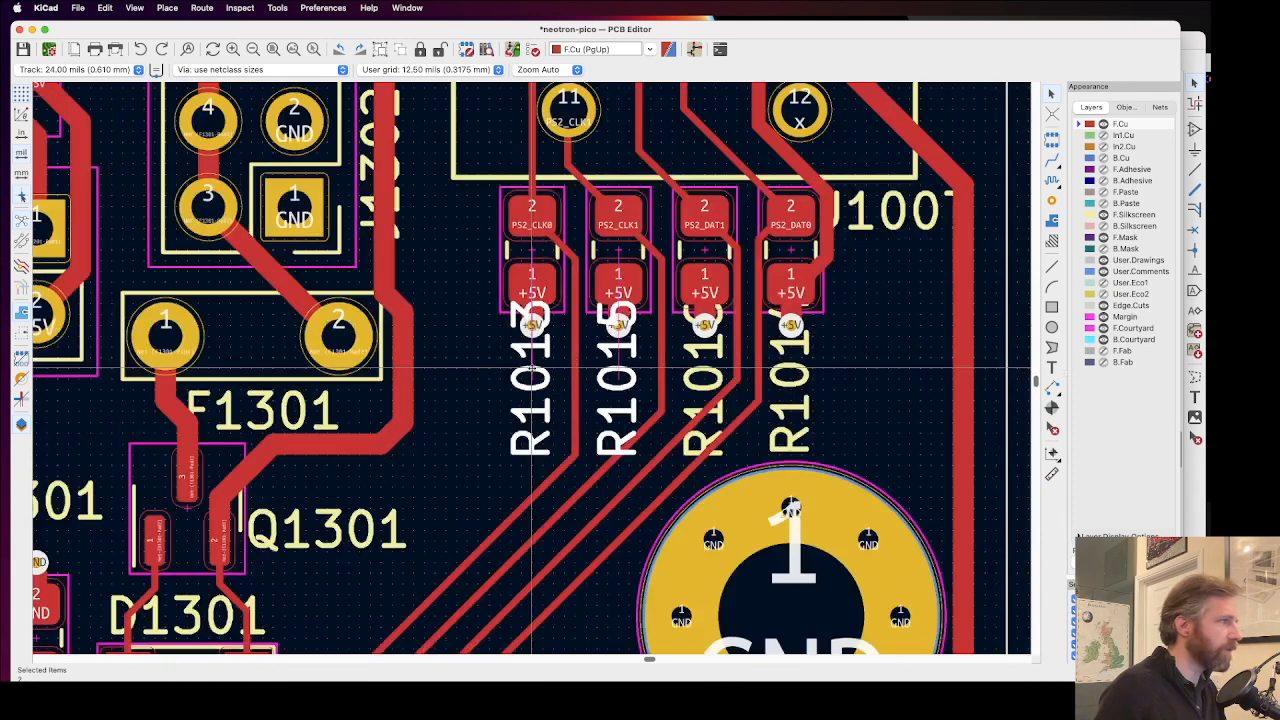
pyautogui.click(532, 422)
pyautogui.click(626, 373)
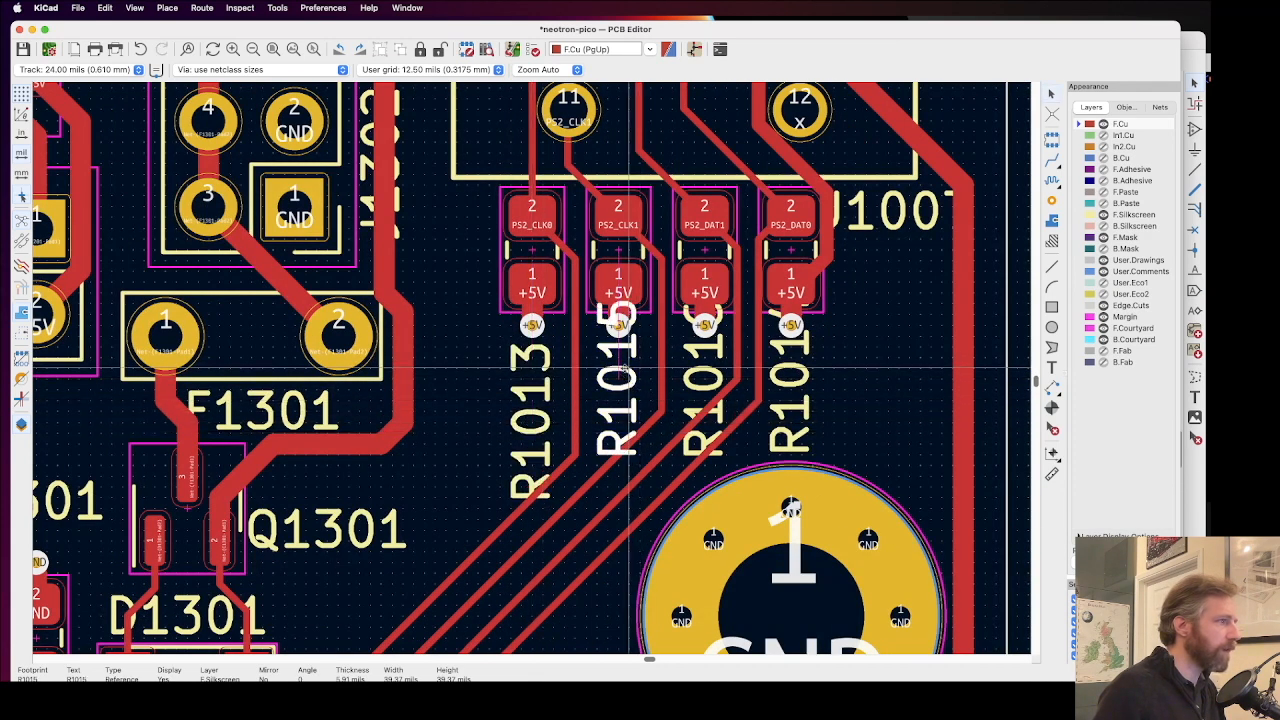
pyautogui.press('m')
pyautogui.click(704, 375)
pyautogui.press('m')
pyautogui.click(704, 420)
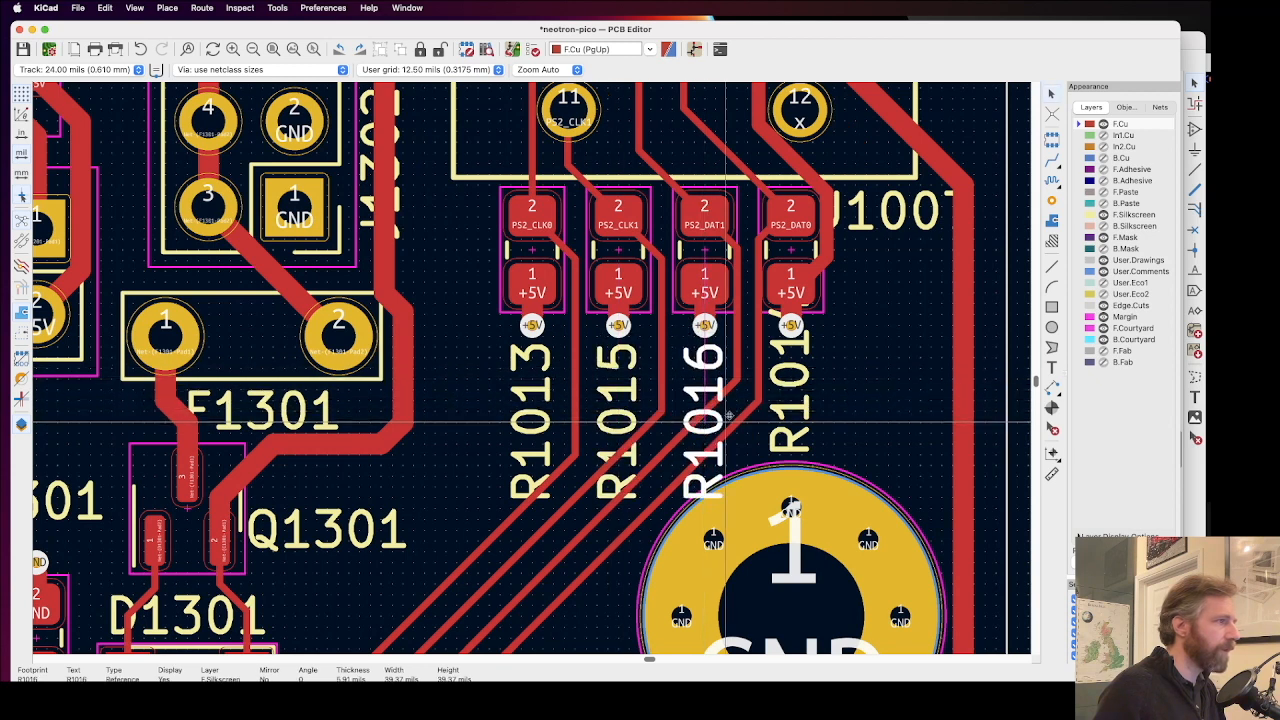
# Step: Move the R1014 reference label off its +5V via into the gap between the resistor and the thick track
pyautogui.click(790, 380)
pyautogui.press('m')
pyautogui.click(790, 412)
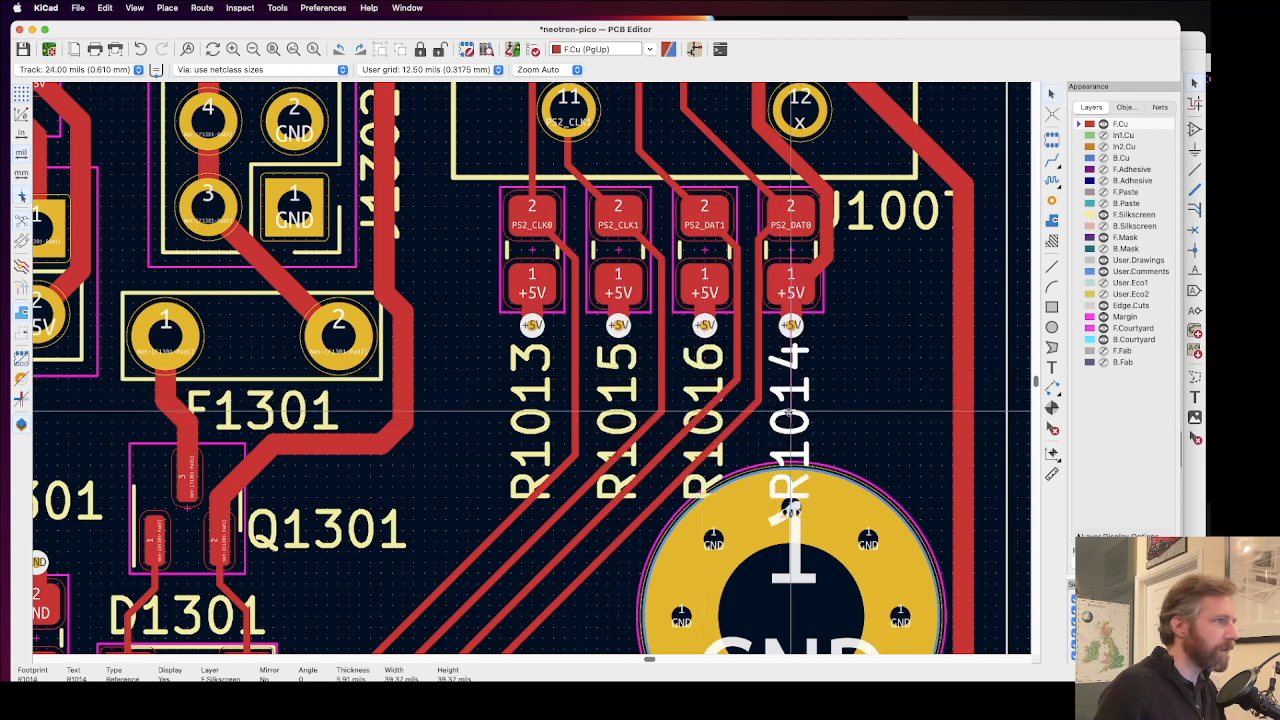
pyautogui.press('m')
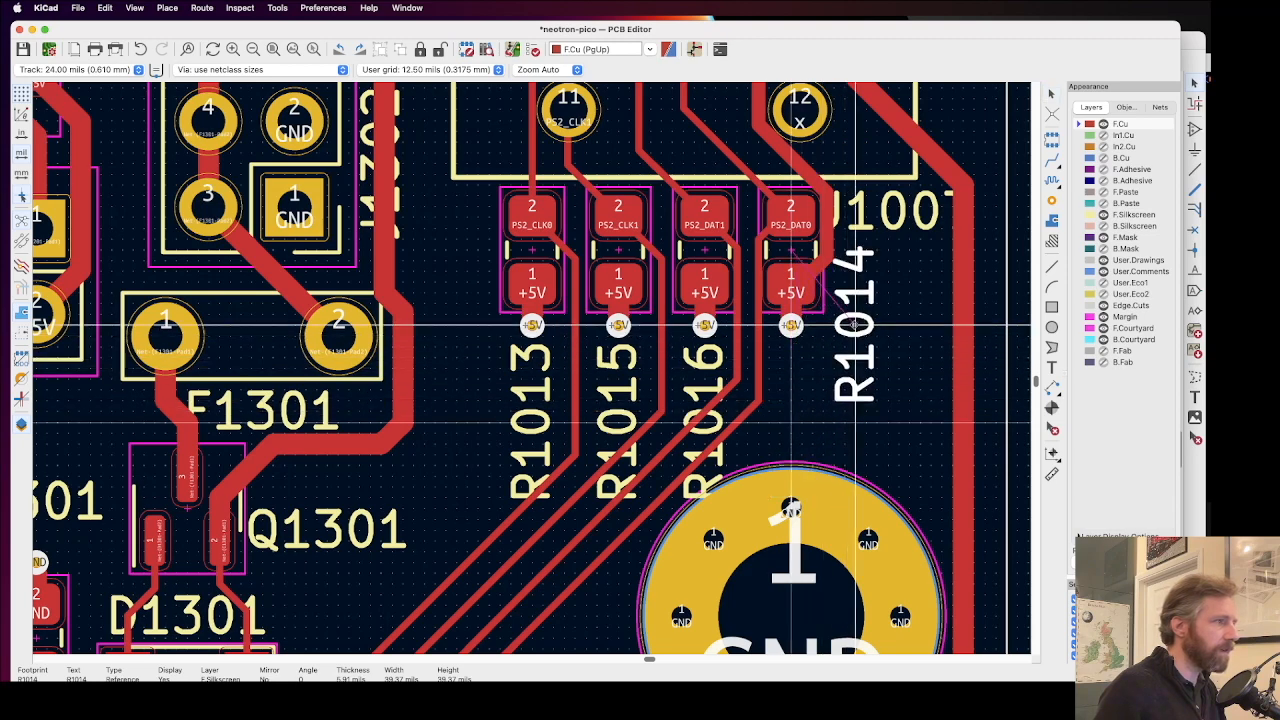
# Step: Rotate the J1007 reference label to vertical and place it along the outer side of the connector outline
pyautogui.scroll(-1, 854, 324)
pyautogui.scroll(-1, 594, 277)
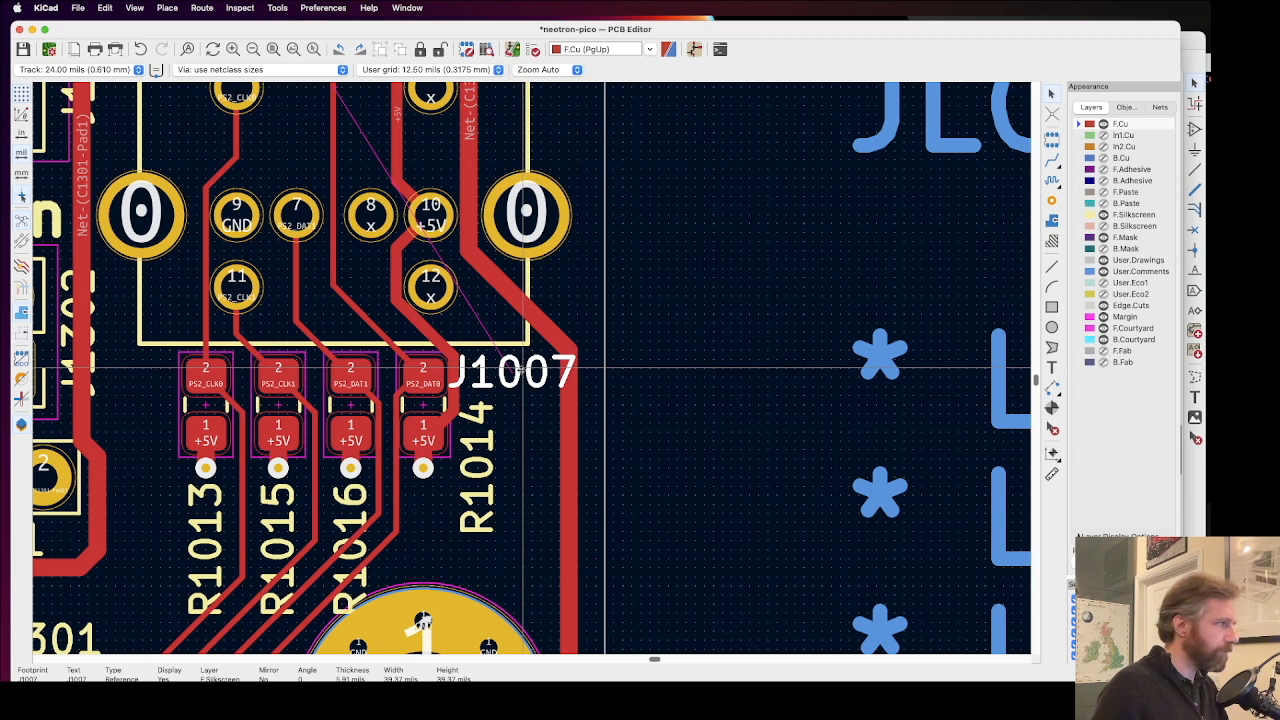
pyautogui.press('e')
pyautogui.press('Escape')
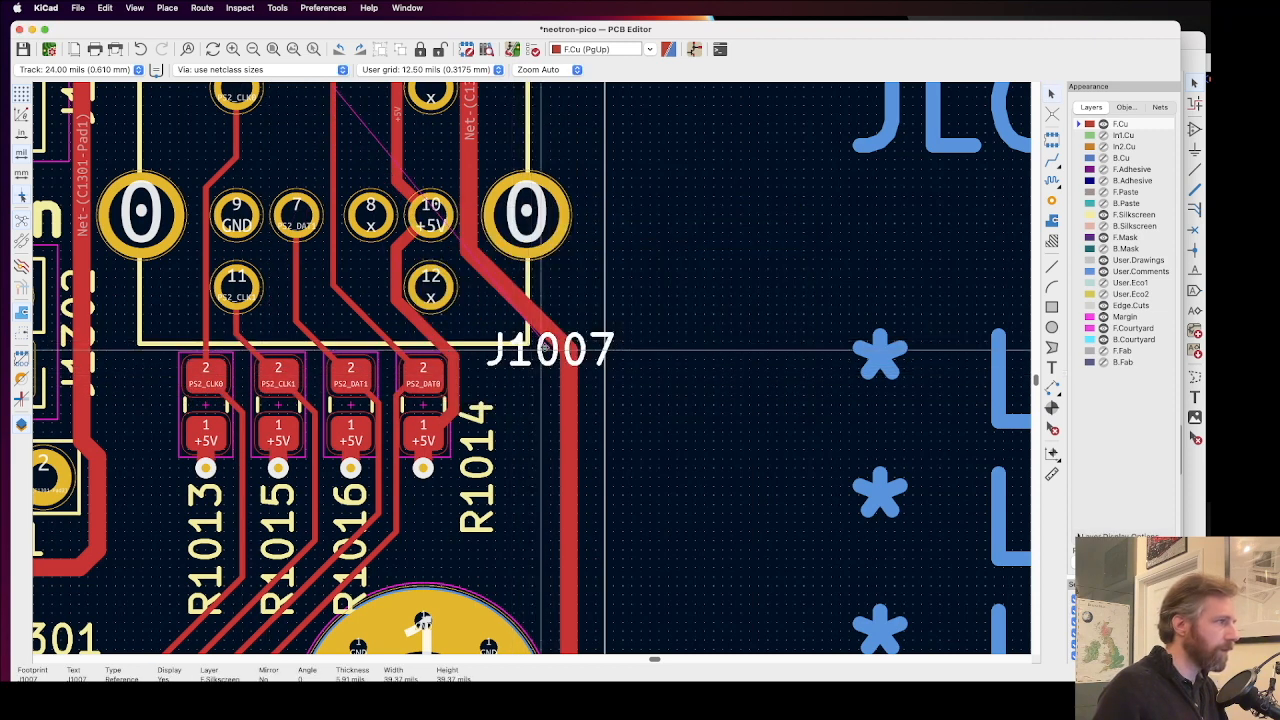
pyautogui.press('r')
pyautogui.click(557, 341)
# Step: Move the R1014 and R1013 reference labels up alongside the outer sides of their own resistors
pyautogui.scroll(2, 501, 518)
pyautogui.click(465, 451)
pyautogui.moveTo(466, 451); pyautogui.dragTo(466, 370)
pyautogui.scroll(-2, 420, 425)
pyautogui.moveTo(318, 428); pyautogui.dragTo(270, 328)
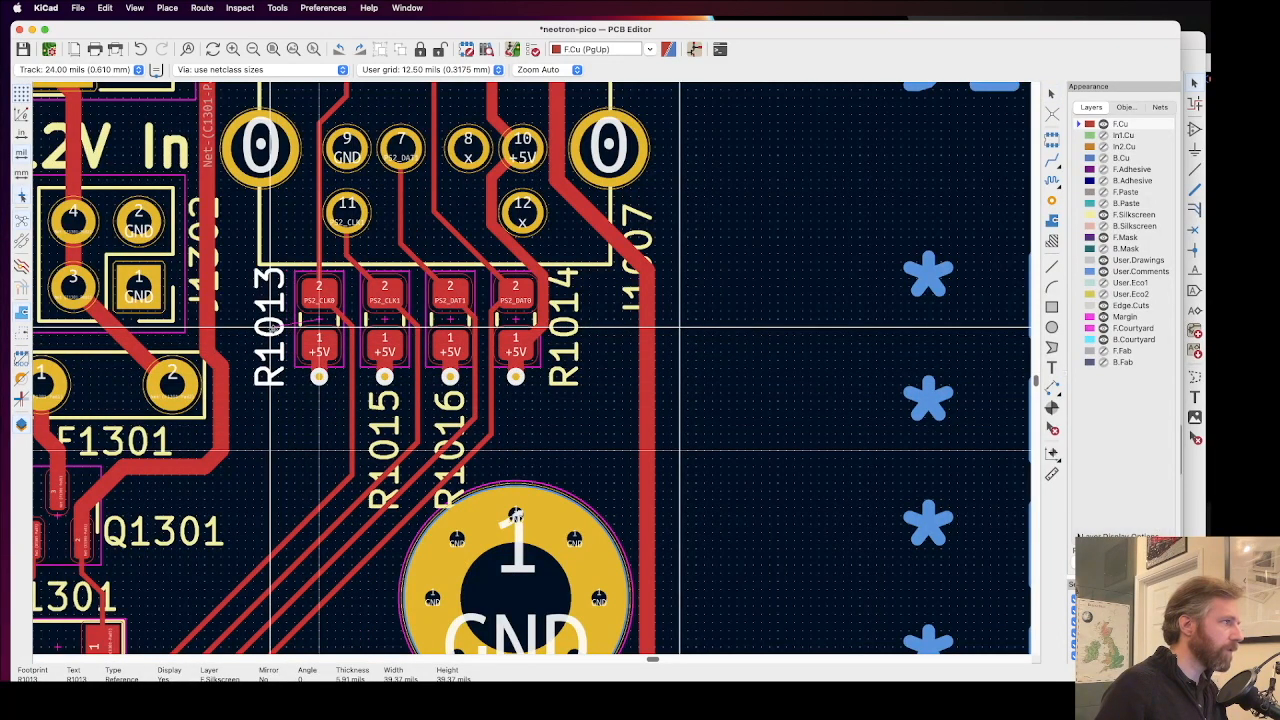
# Step: Rotate the R1015 and R1016 labels to horizontal and raise R1015 to just beneath the +5V vias
pyautogui.click(387, 430)
pyautogui.press('r')
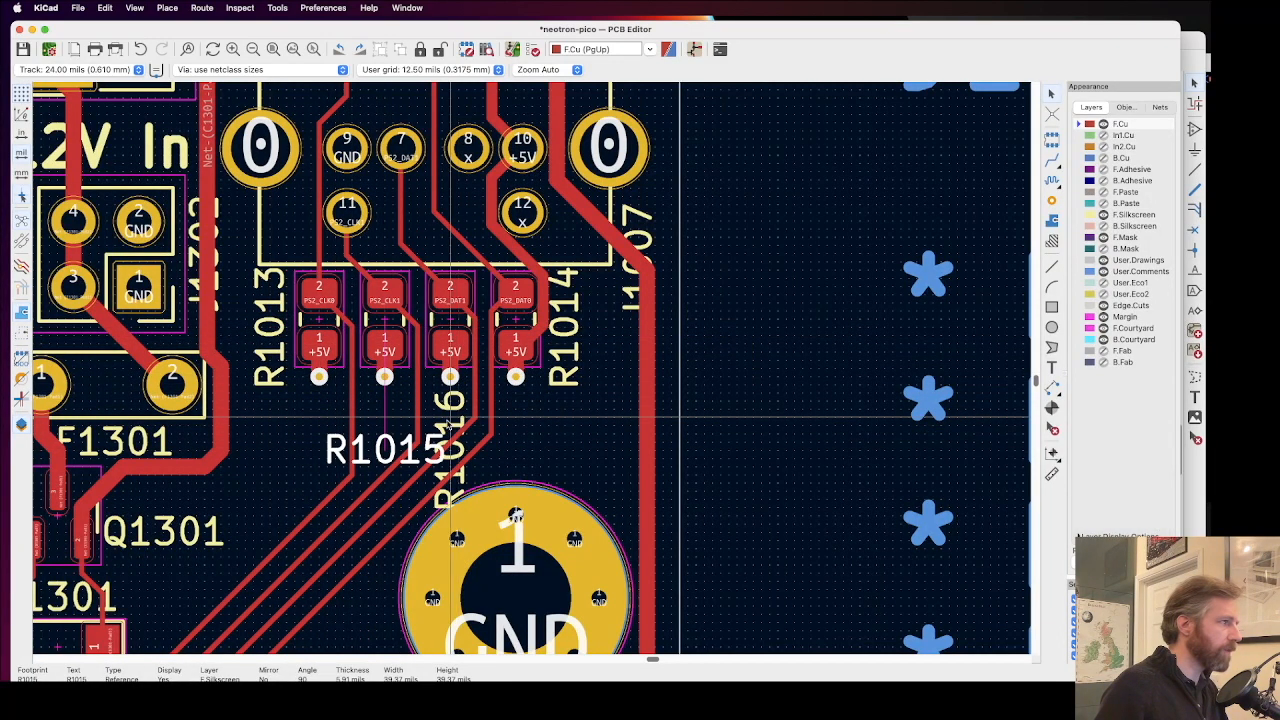
pyautogui.click(453, 434)
pyautogui.press('r')
pyautogui.click(367, 449)
pyautogui.moveTo(367, 449); pyautogui.dragTo(367, 408)
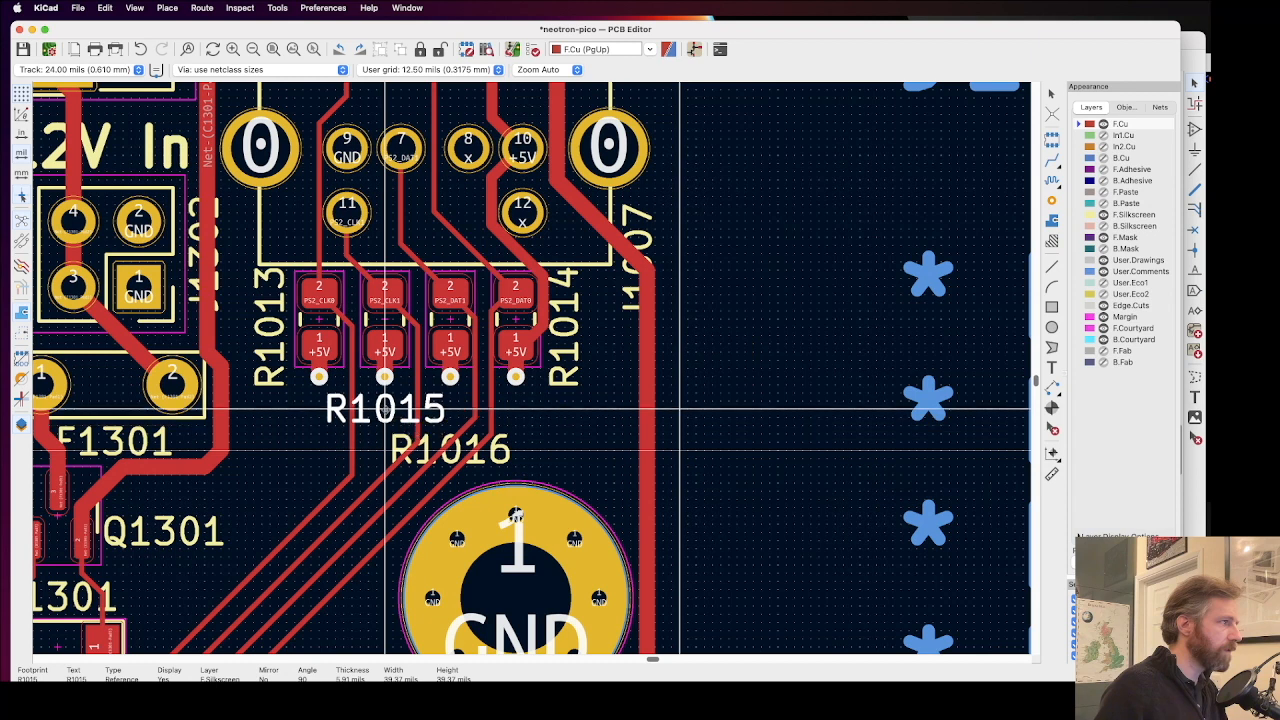
pyautogui.click(450, 440)
pyautogui.click(450, 442)
pyautogui.moveTo(450, 445); pyautogui.dragTo(453, 451)
pyautogui.press('Escape')
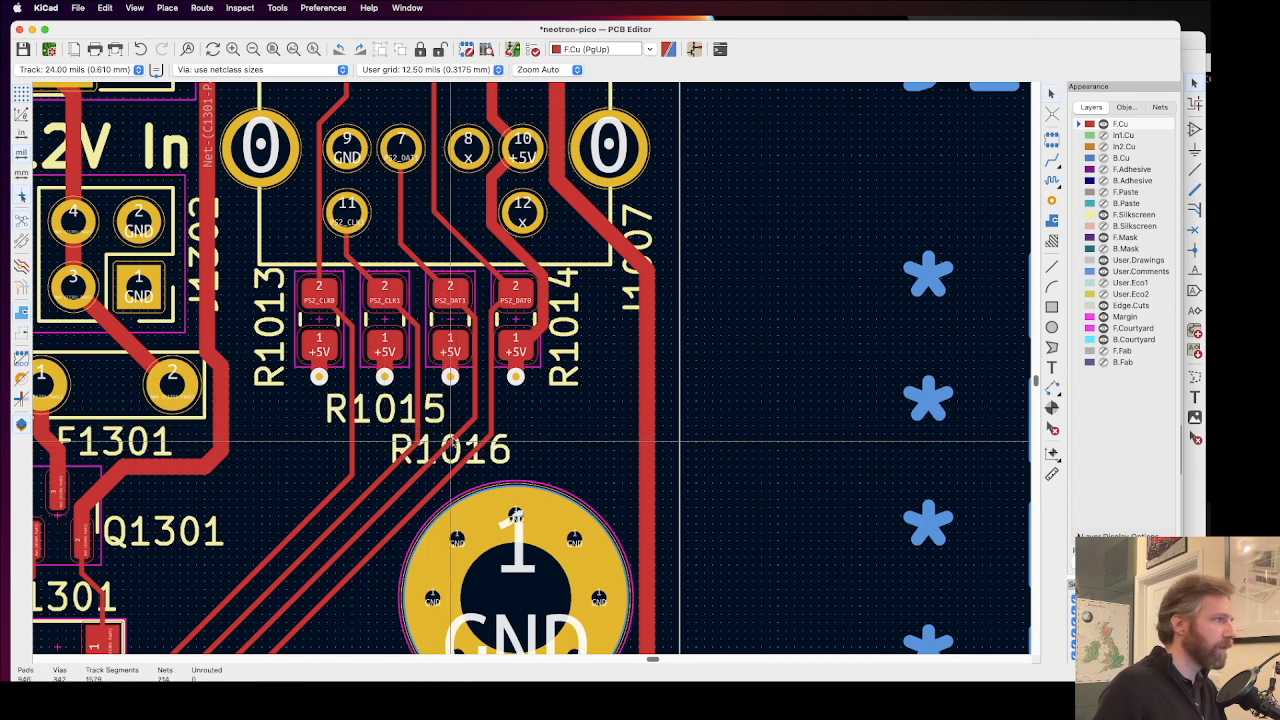
# Step: Draw a short vertical line on F.Silkscreen between the R1015 label and the PS2_DAT1 track, from the third +5V via towards the R1016 label
pyautogui.scroll(4, 421, 408)
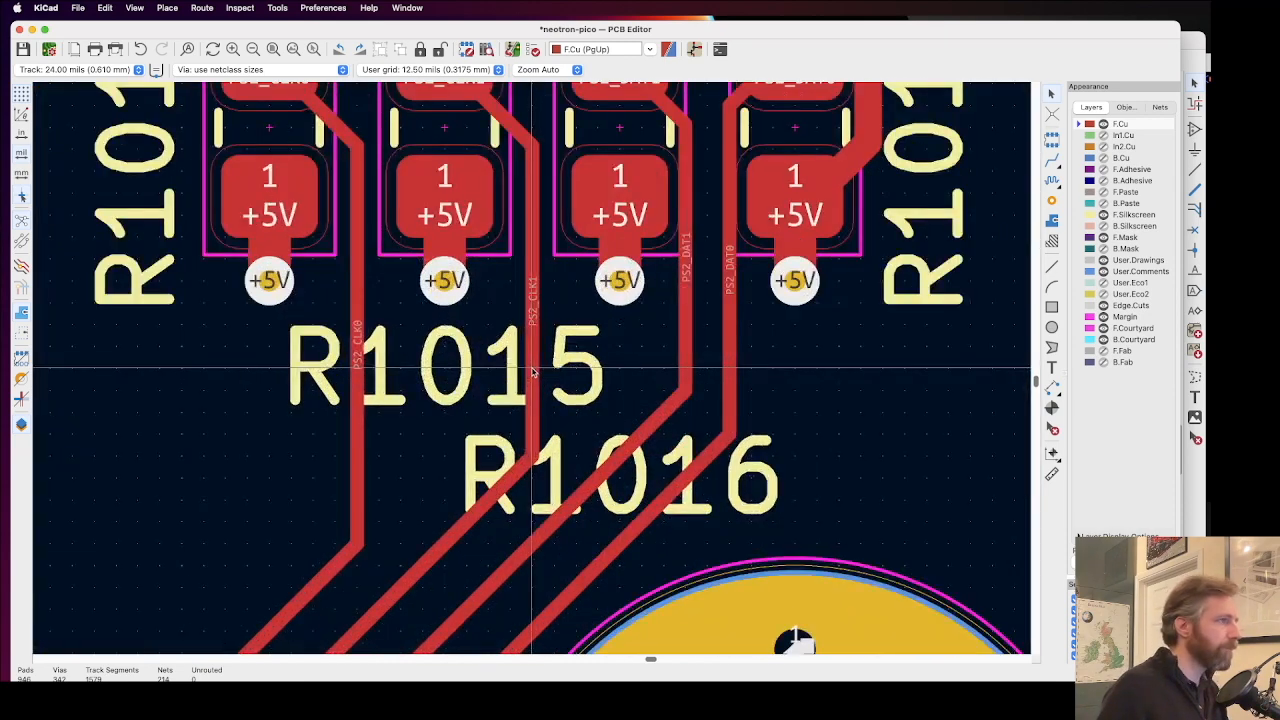
pyautogui.scroll(-3, 533, 372)
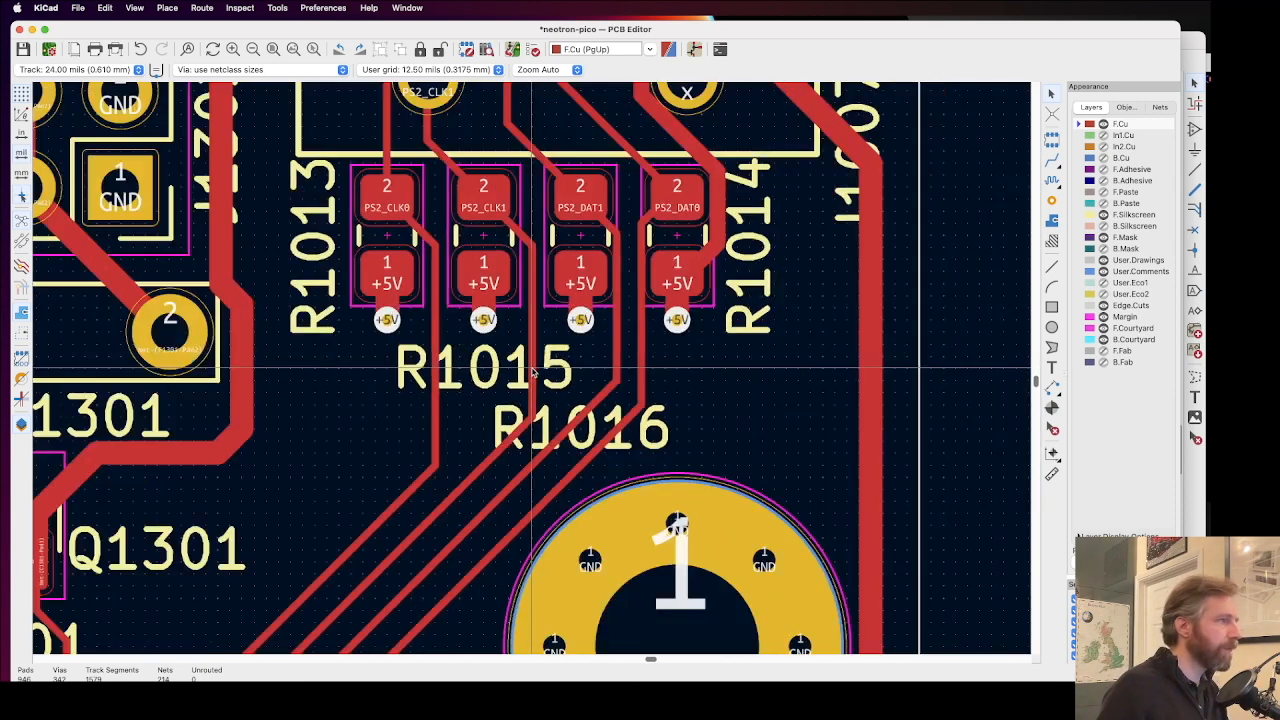
pyautogui.click(481, 370)
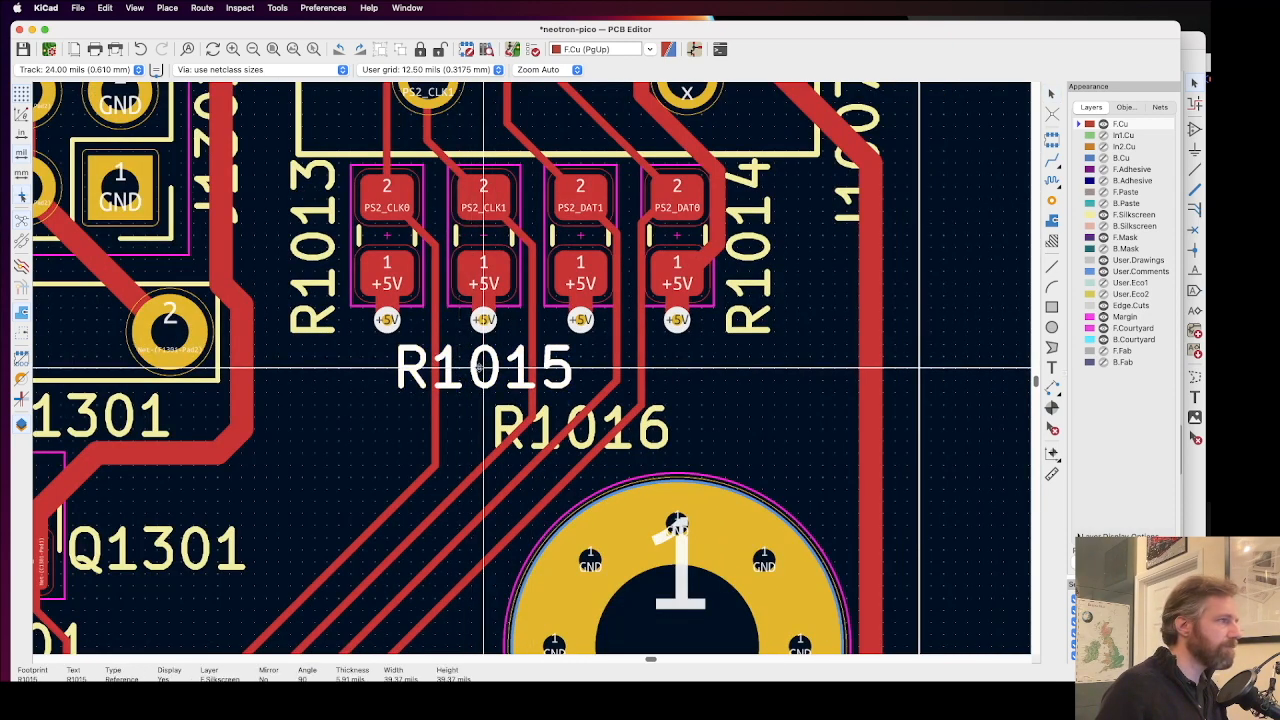
pyautogui.click(777, 377)
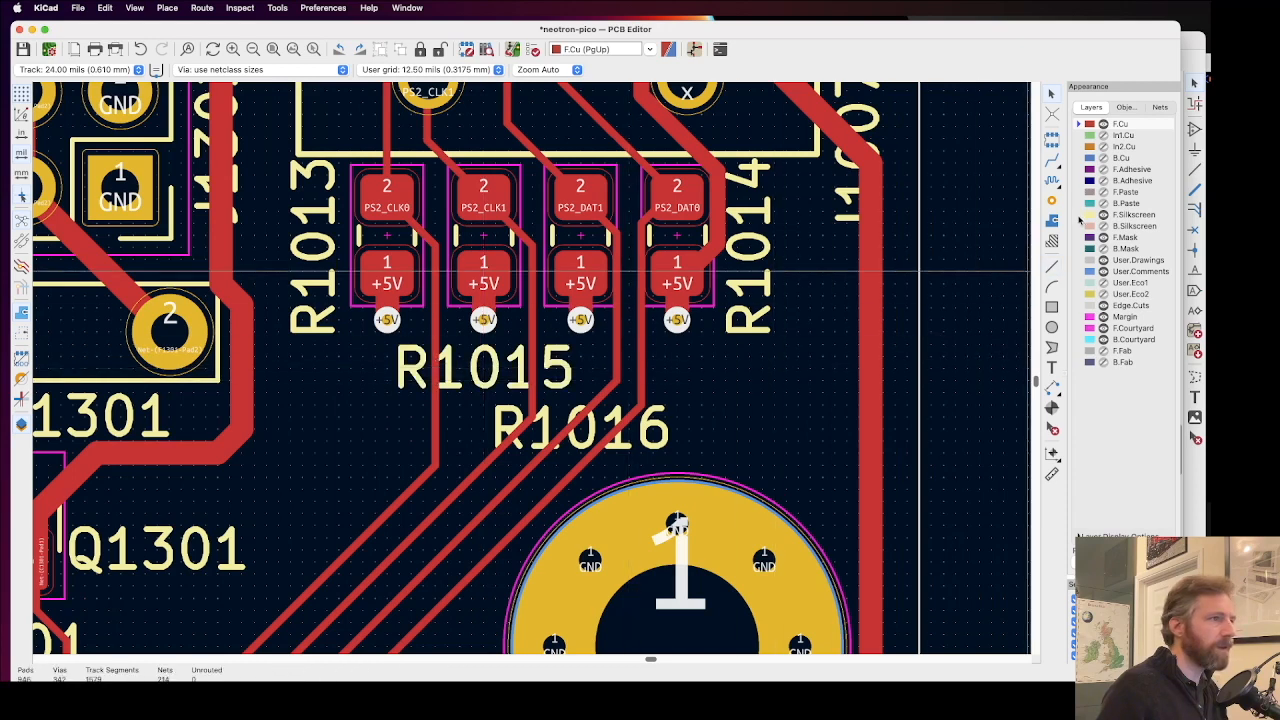
pyautogui.click(1085, 216)
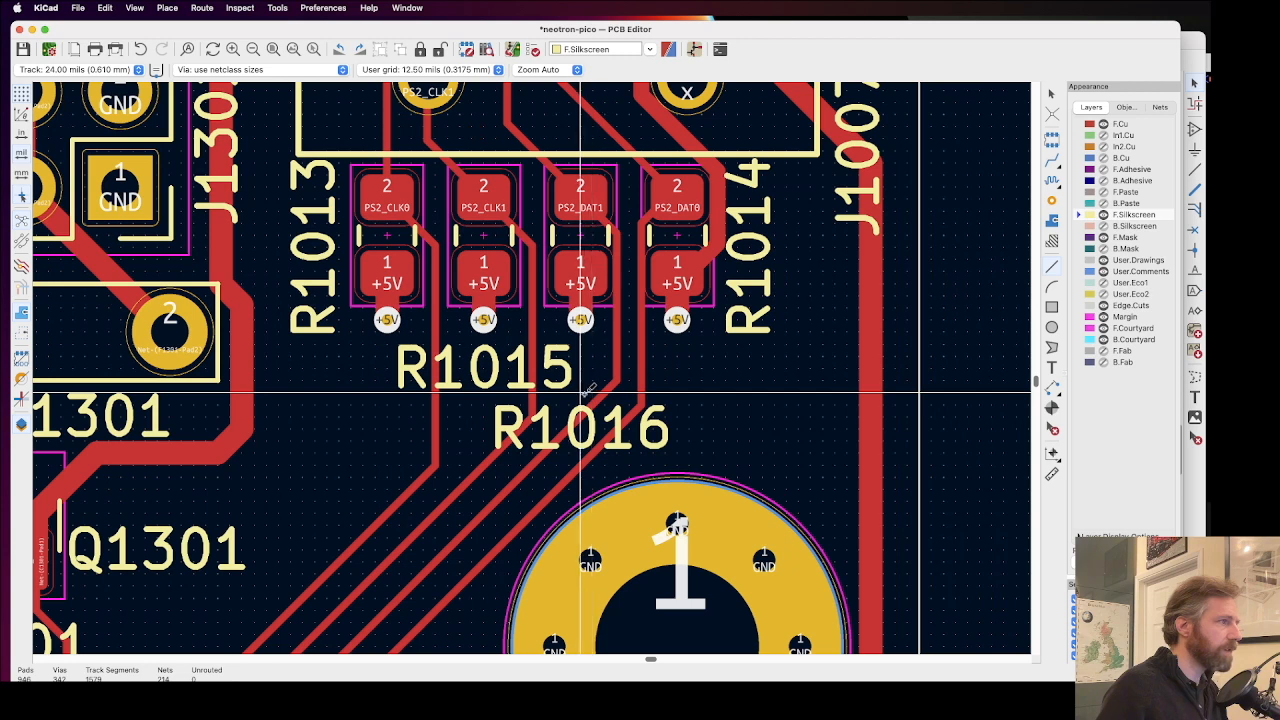
pyautogui.click(580, 390)
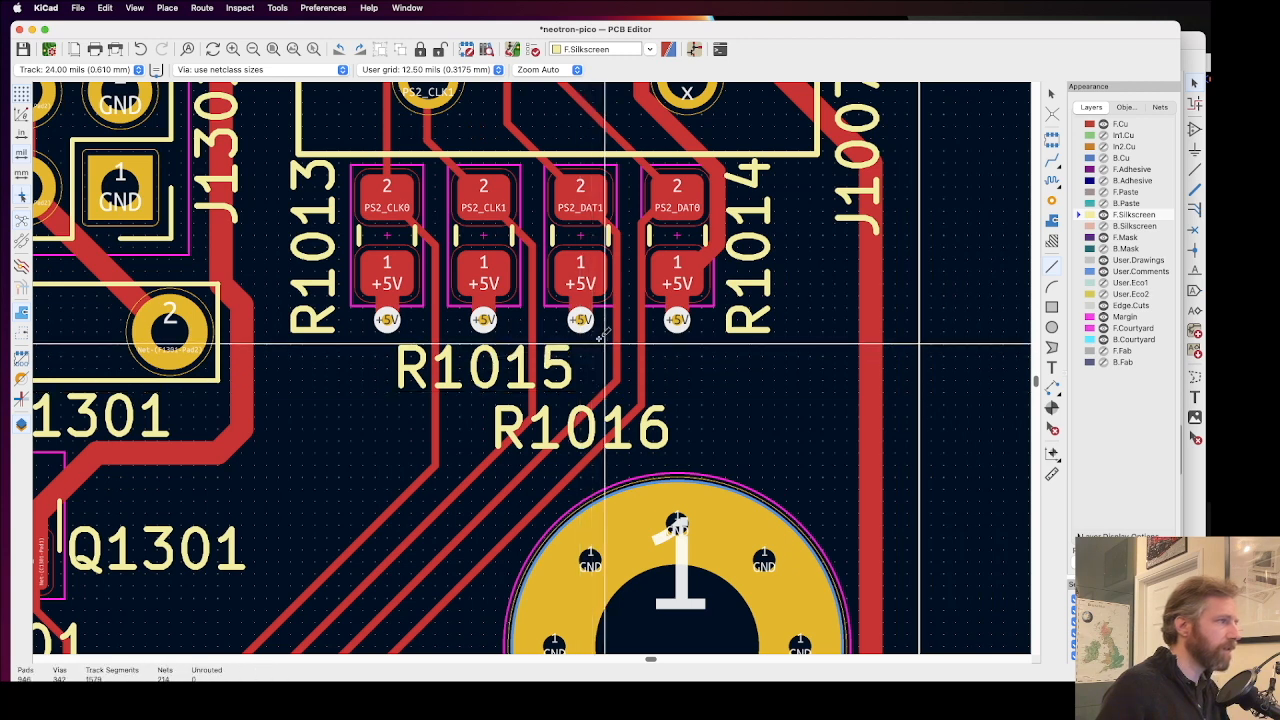
pyautogui.click(604, 320)
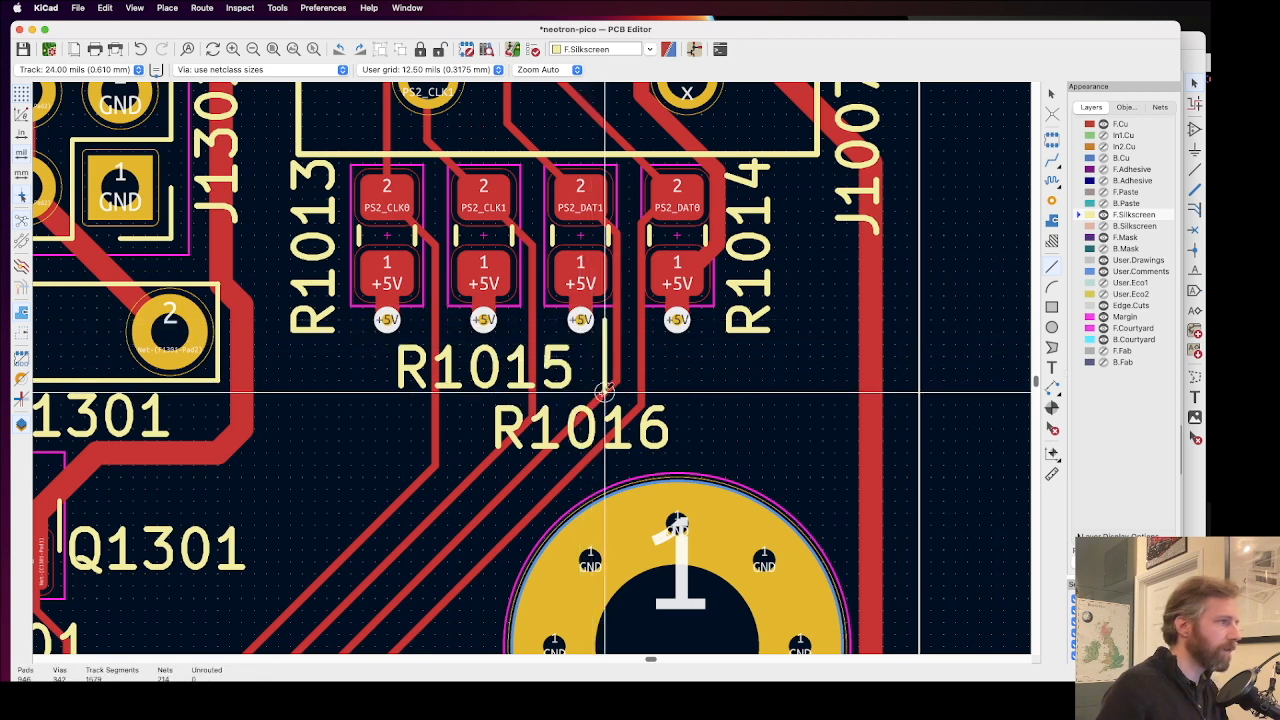
pyautogui.doubleClick(604, 389)
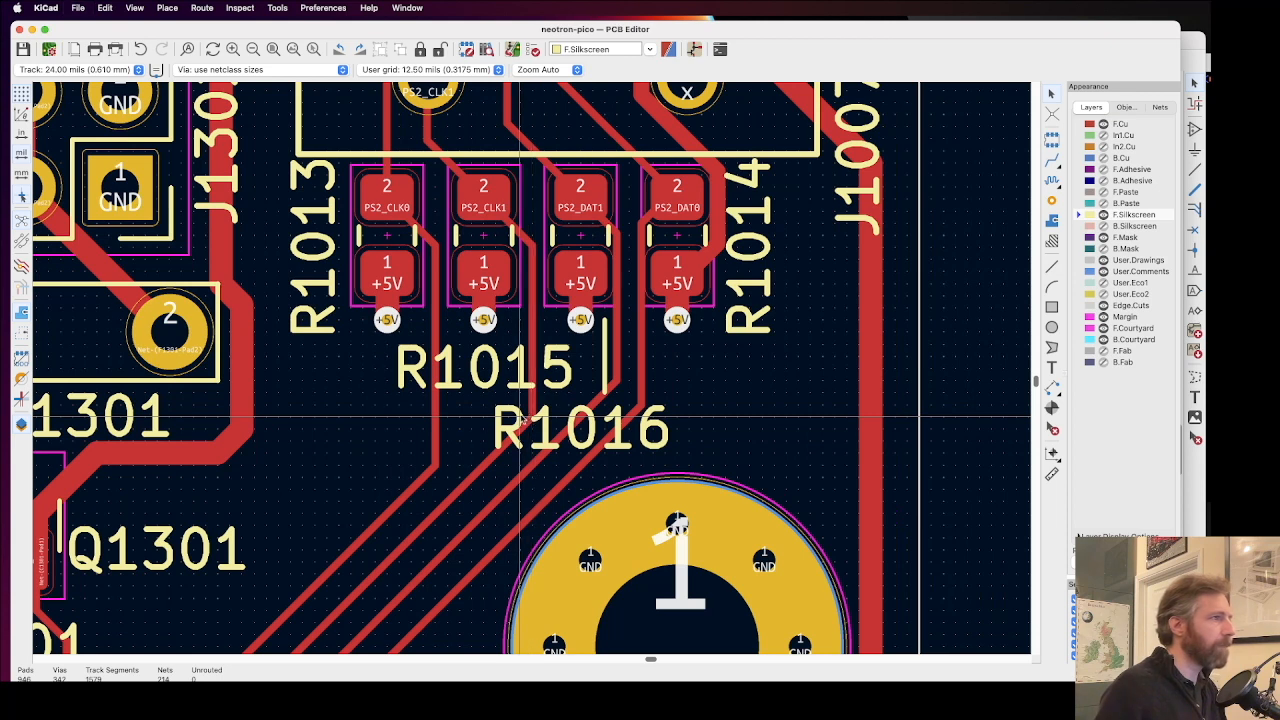
# Step: Nudge the R1013 and R1014 reference labels slightly down alongside the outer sides of the resistor row
pyautogui.click(314, 250)
pyautogui.moveTo(314, 257); pyautogui.dragTo(314, 259)
pyautogui.moveTo(747, 227); pyautogui.dragTo(748, 259)
pyautogui.click(815, 284)
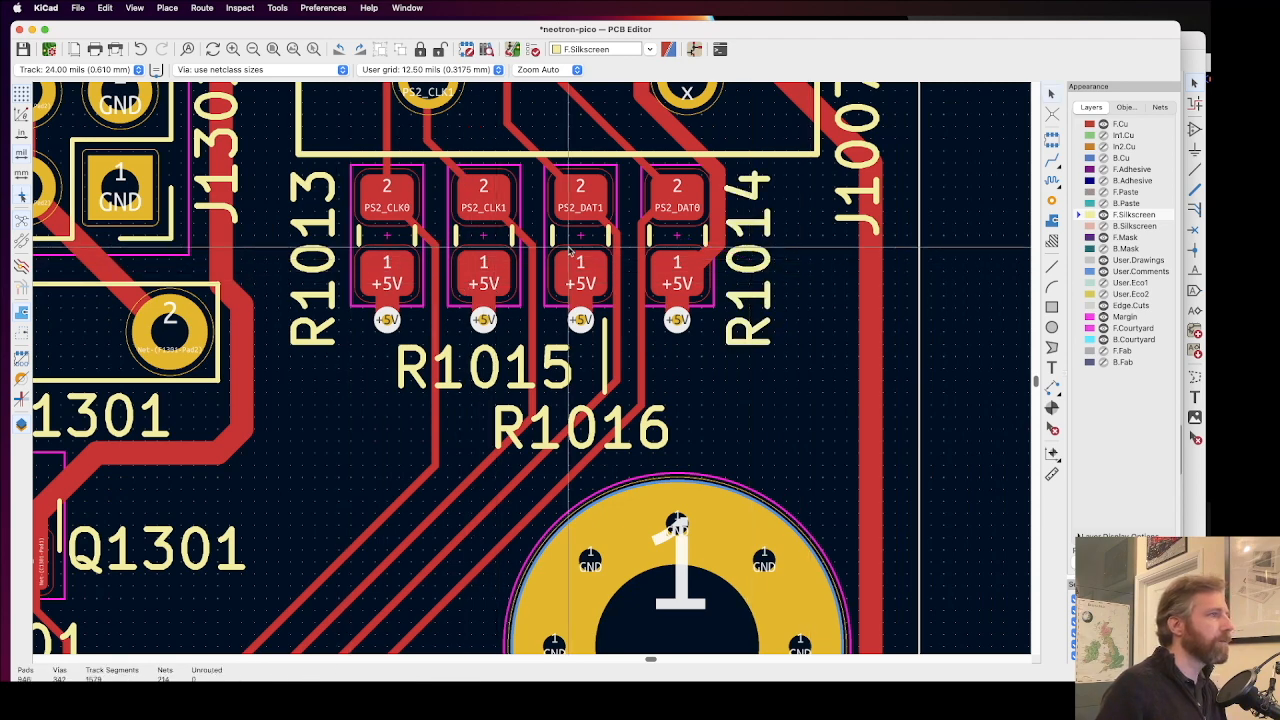
# Step: Move the C202 reference label outward clear of its GND via and try dragging that via up towards R204
pyautogui.scroll(-2, 568, 252)
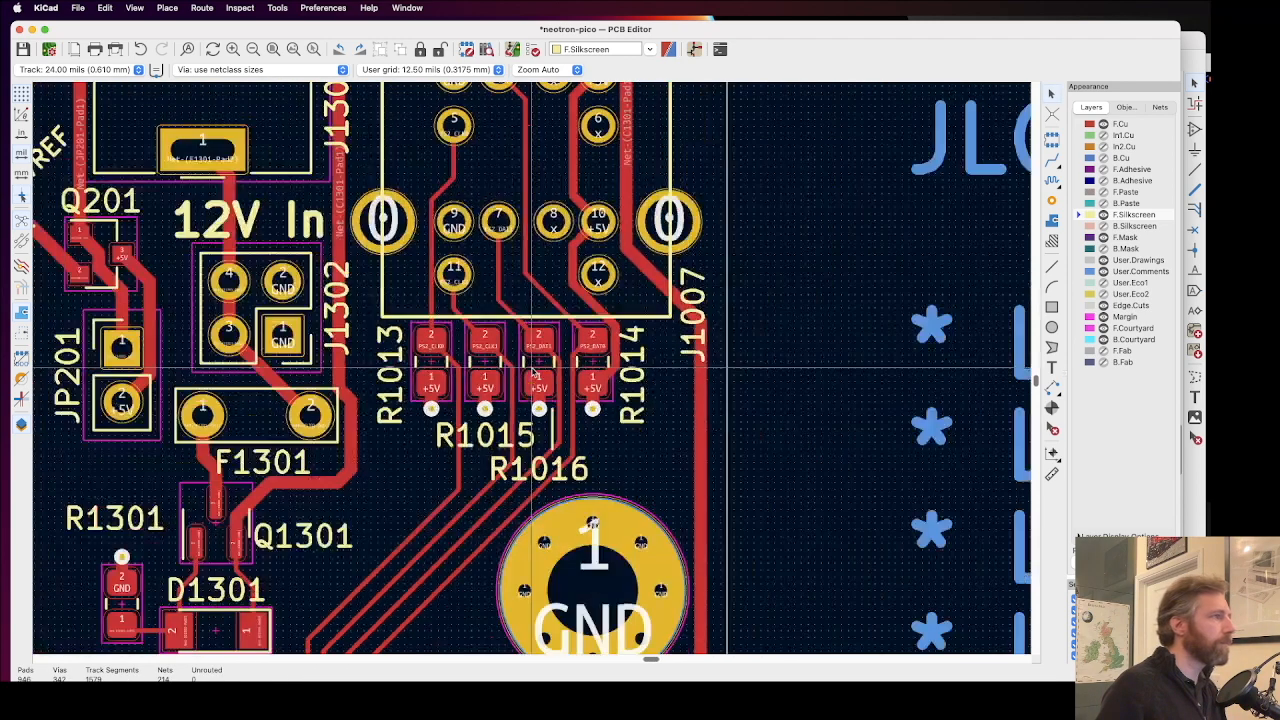
pyautogui.scroll(-4, 535, 372)
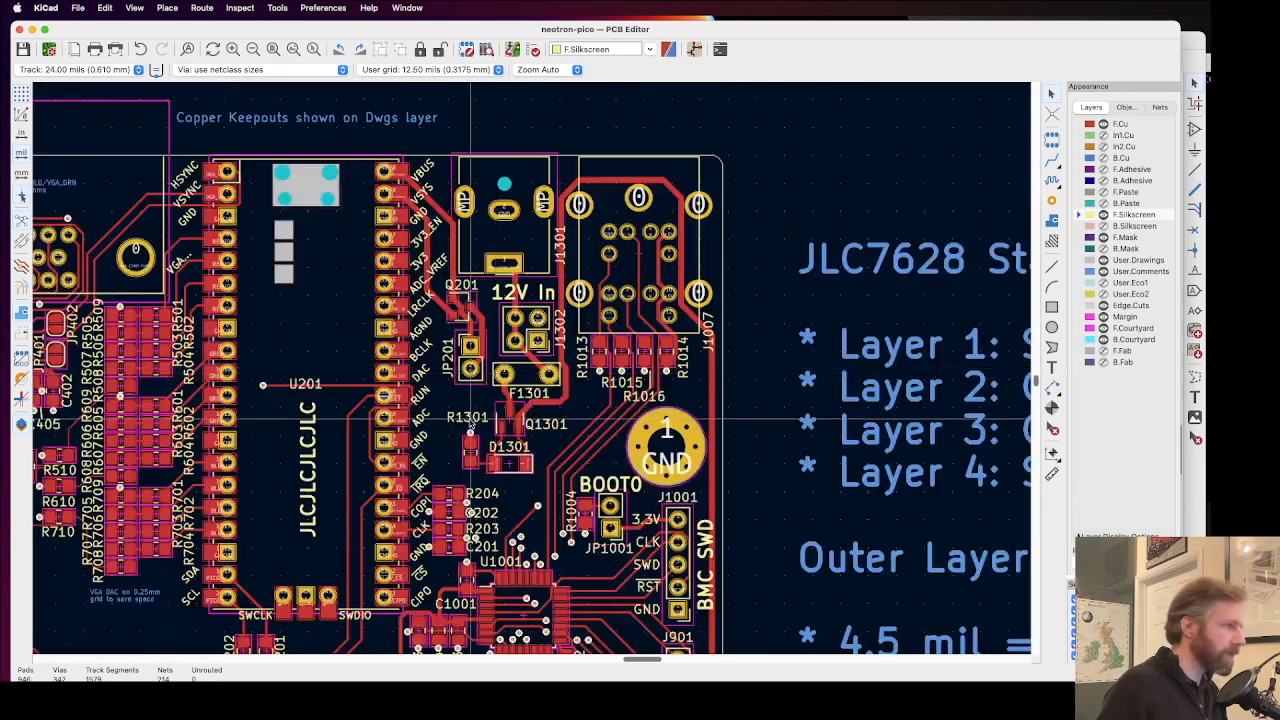
pyautogui.scroll(5, 500, 527)
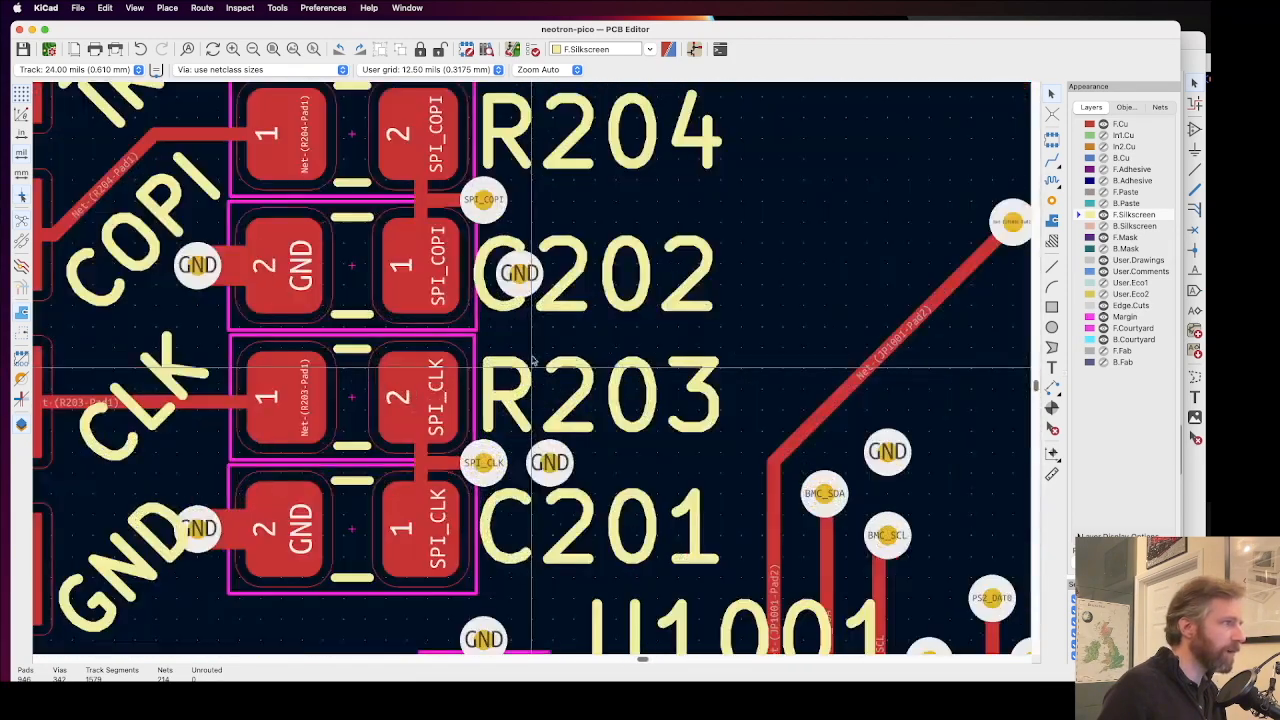
pyautogui.click(579, 272)
pyautogui.press('m')
pyautogui.click(567, 278)
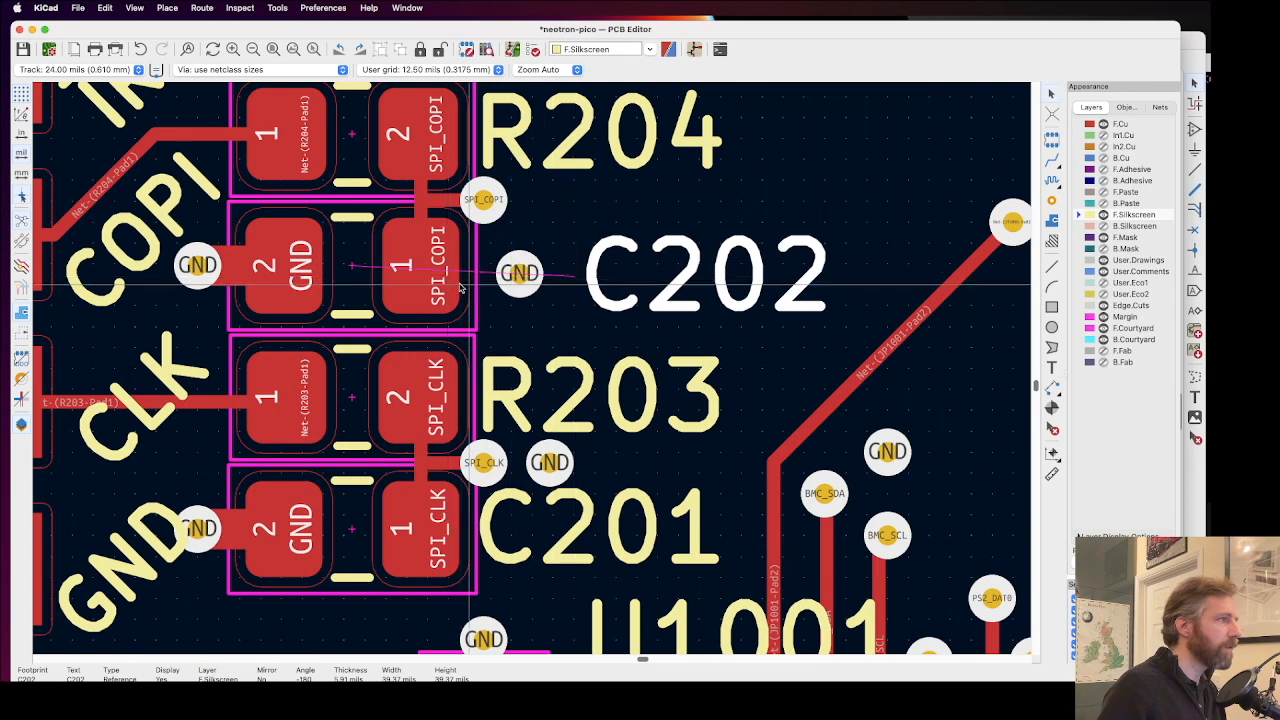
pyautogui.press('`')
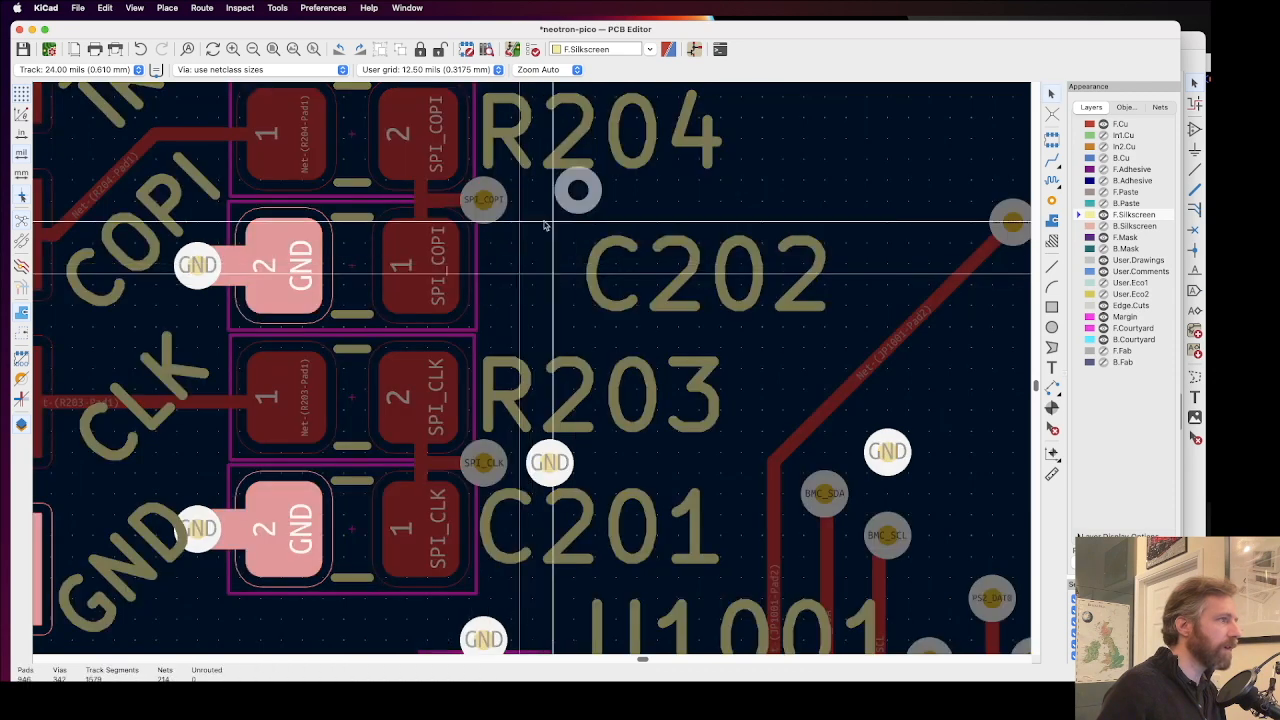
pyautogui.press('Escape')
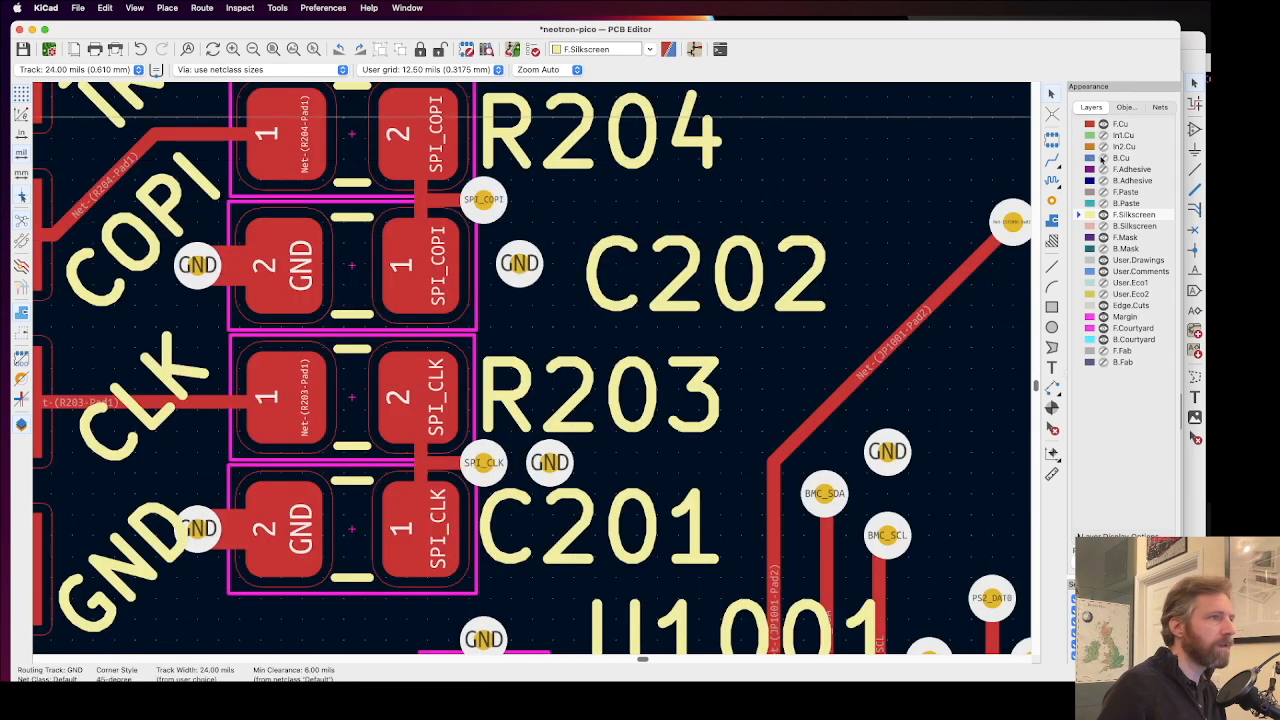
# Step: Show the B.Cu layer, reroute the SPI_COPI track close along C202's pad 1, and move the GND via up beside the SPI_COPI via
pyautogui.click(1103, 158)
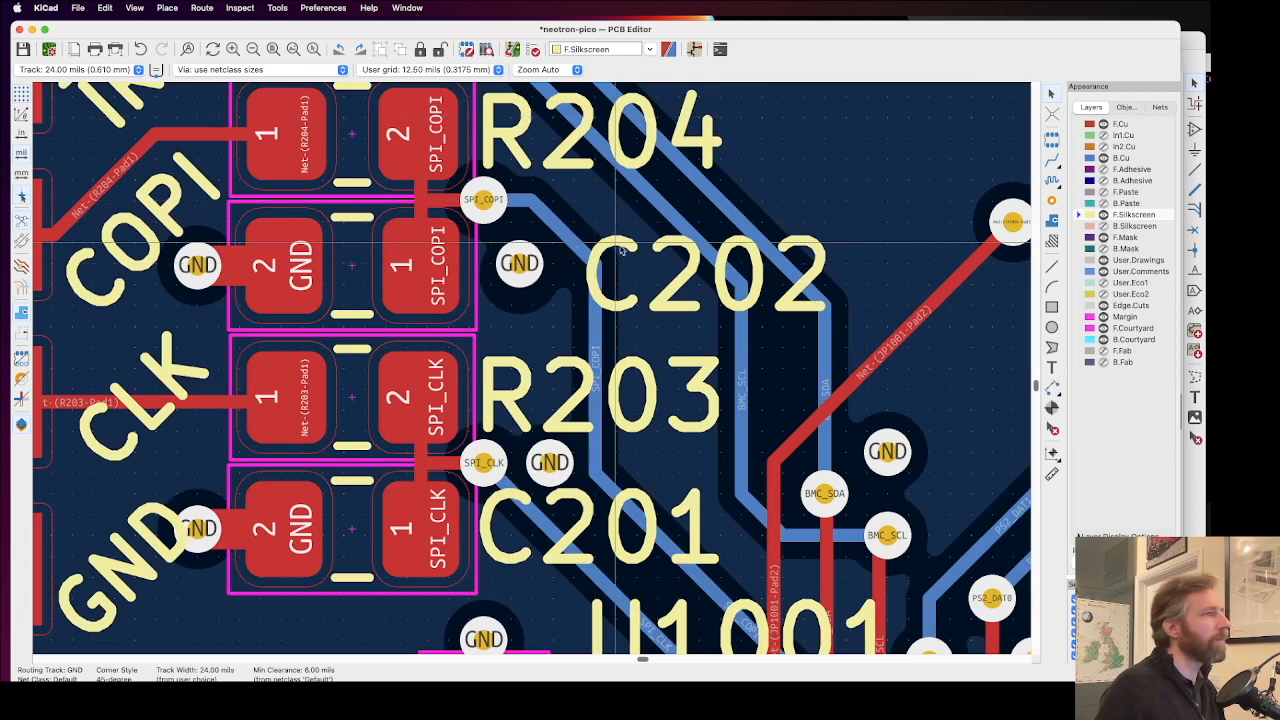
pyautogui.scroll(-2, 620, 250)
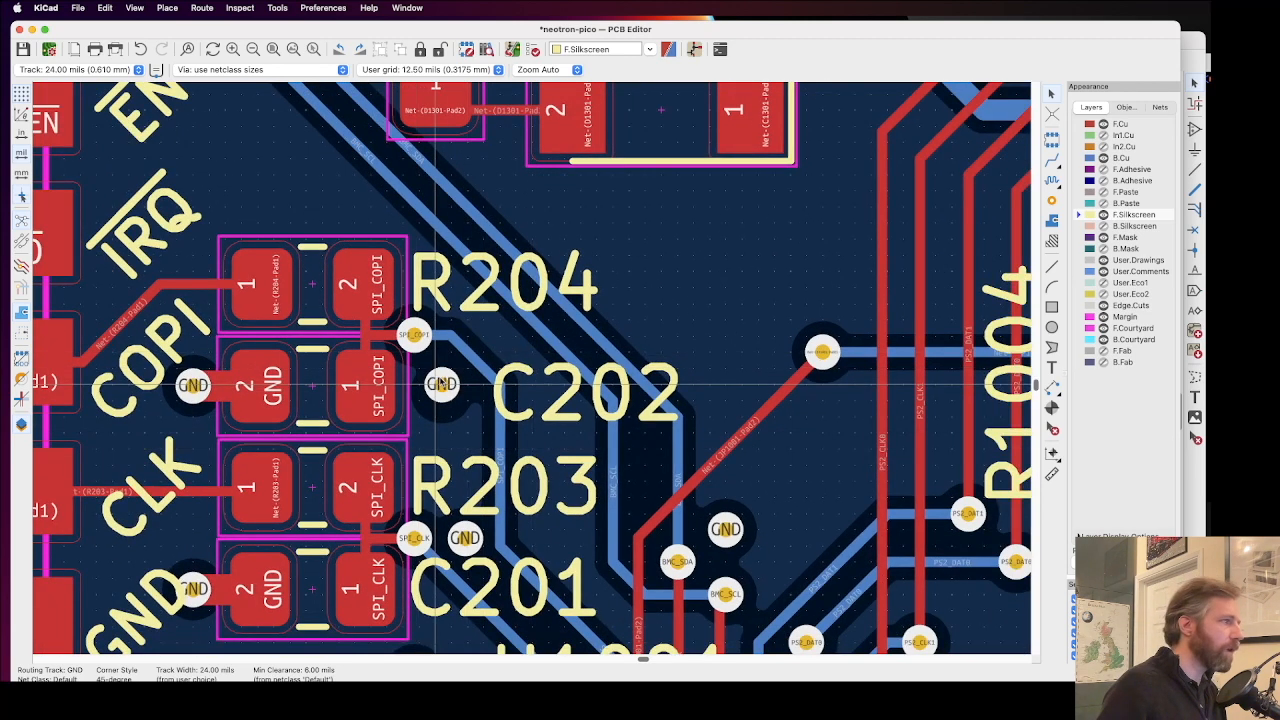
pyautogui.scroll(-2, 460, 333)
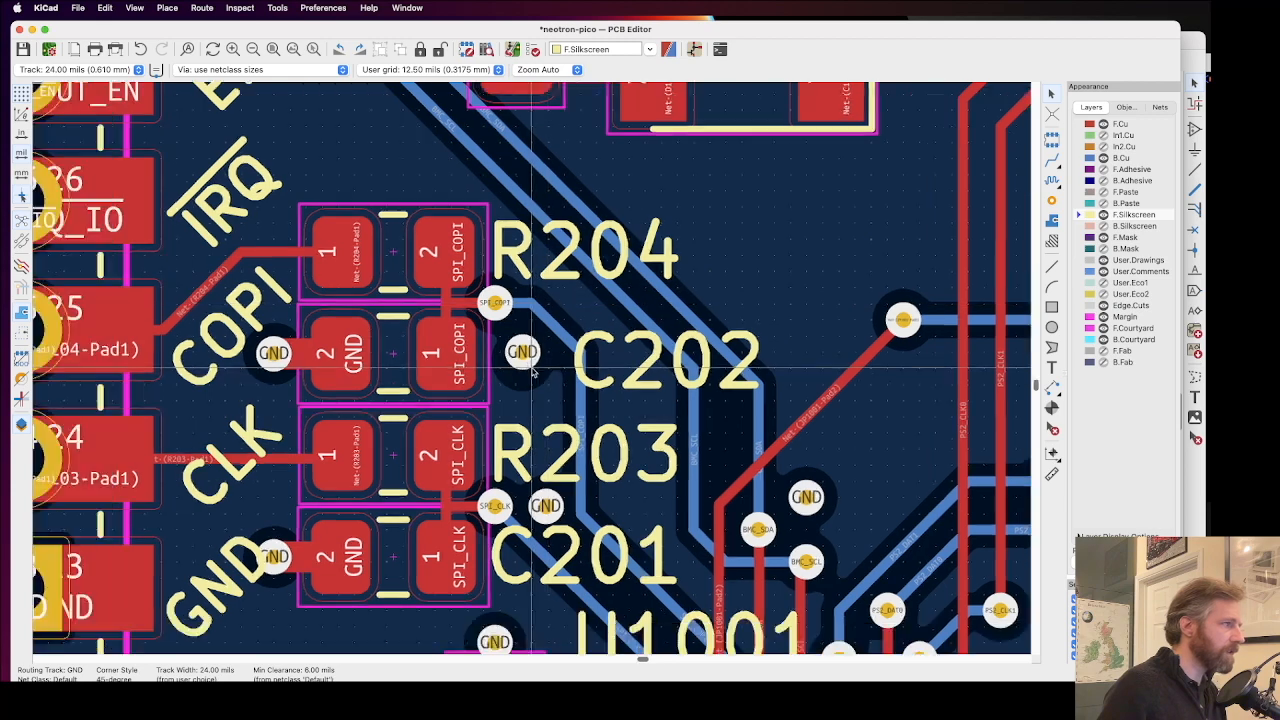
pyautogui.scroll(5, 560, 300)
pyautogui.click(575, 291)
pyautogui.press('d')
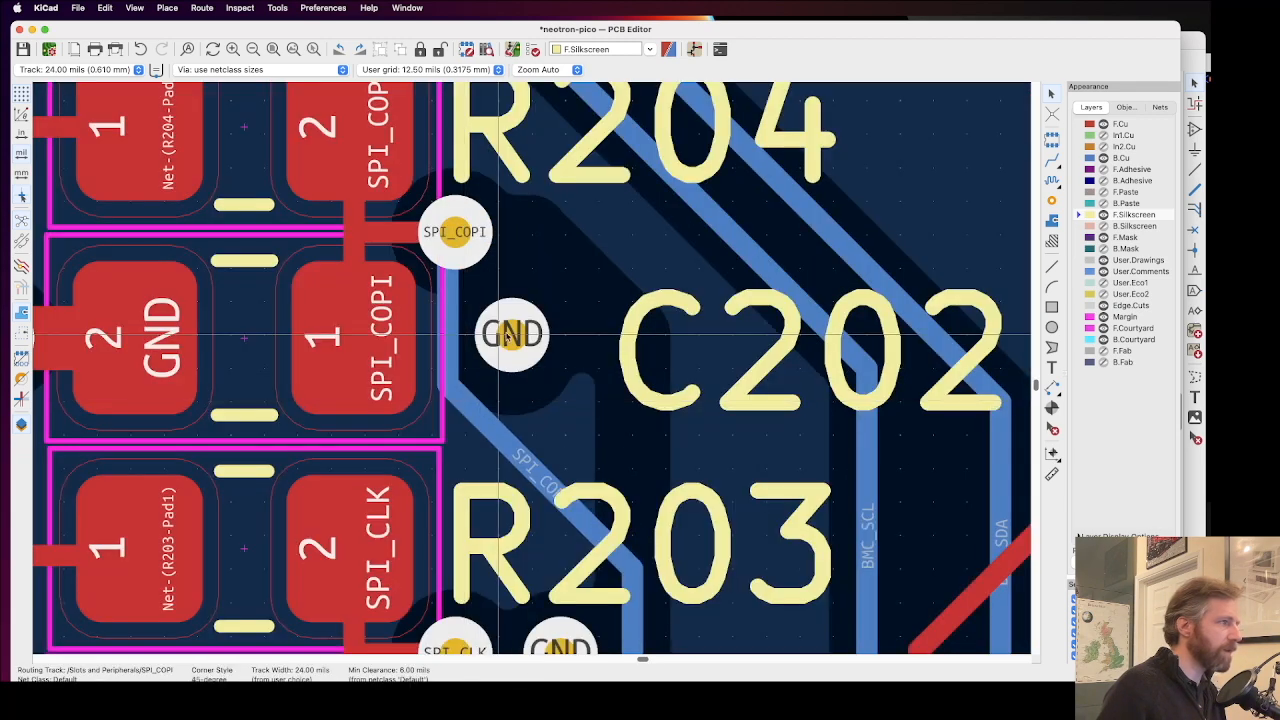
pyautogui.moveTo(507, 337); pyautogui.dragTo(566, 236)
# Step: Move the C202 reference label back next to its capacitor, midway between the R204 and R203 labels
pyautogui.moveTo(638, 347); pyautogui.dragTo(440, 356)
pyautogui.scroll(-2, 440, 356)
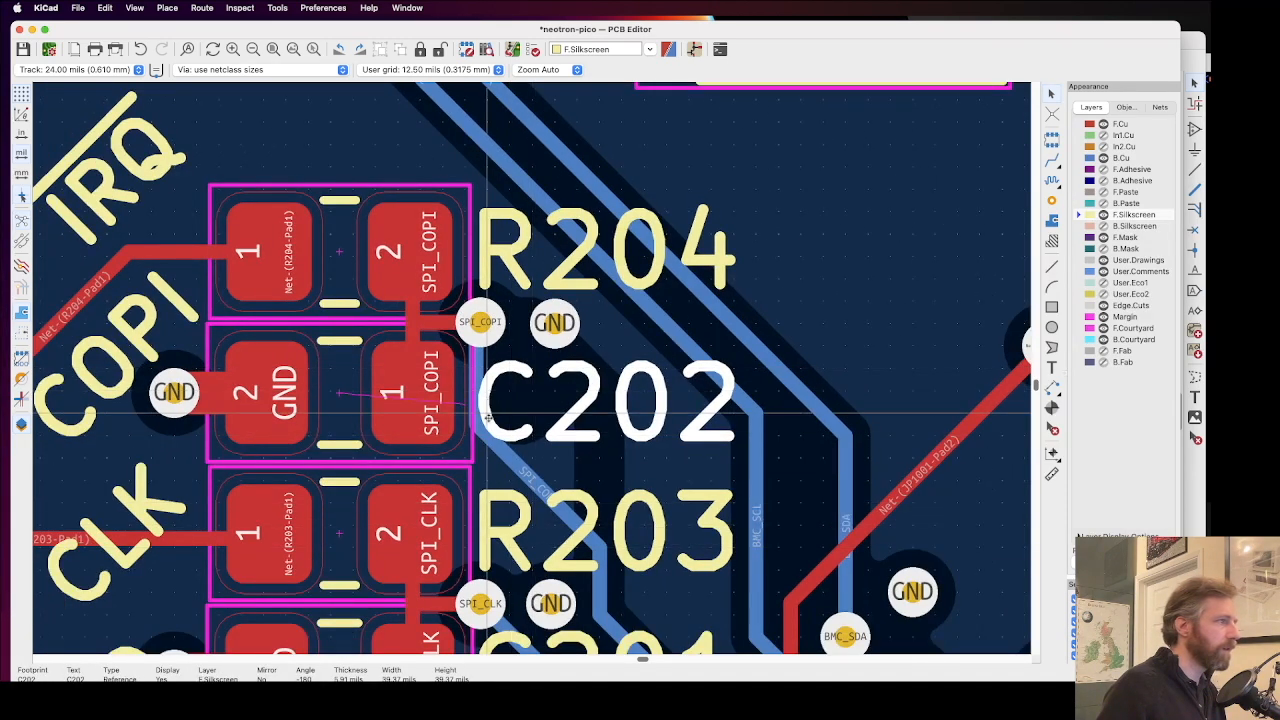
pyautogui.press('m')
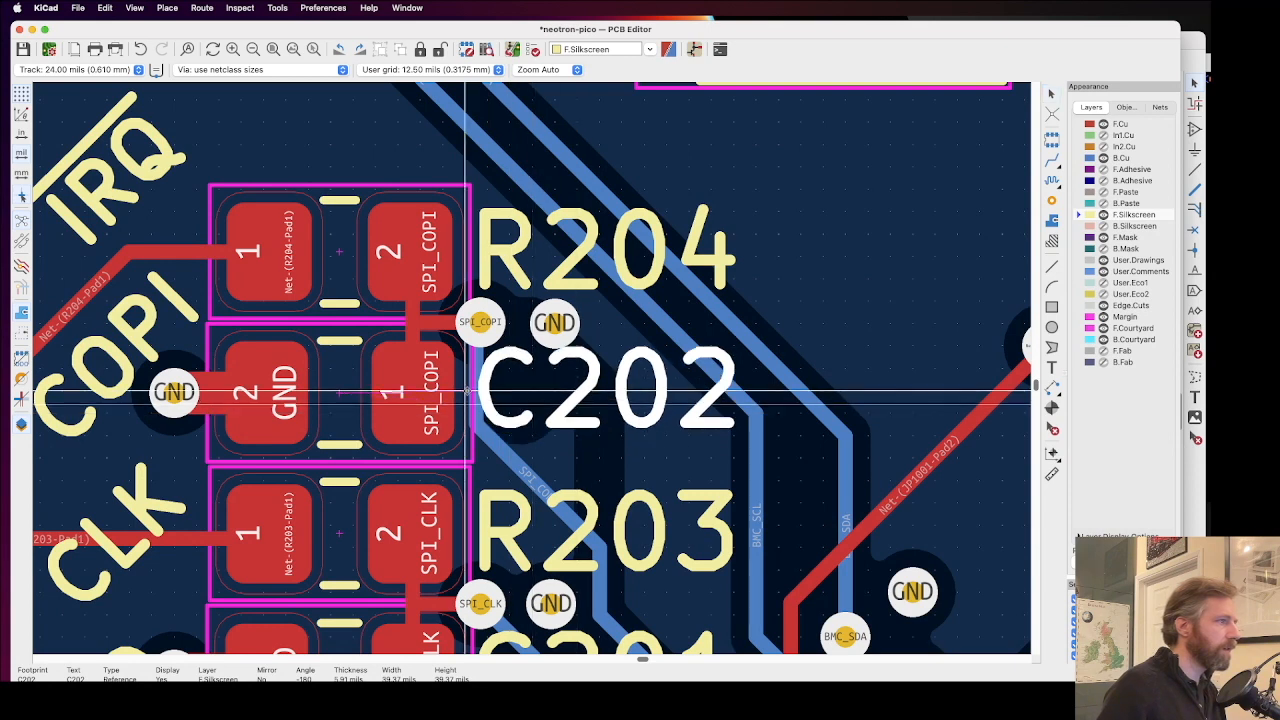
# Step: Examine the clearance of the moved GND via from the R204 and C202 labels and the surrounding tracks
pyautogui.scroll(5, 467, 392)
pyautogui.scroll(-1, 531, 366)
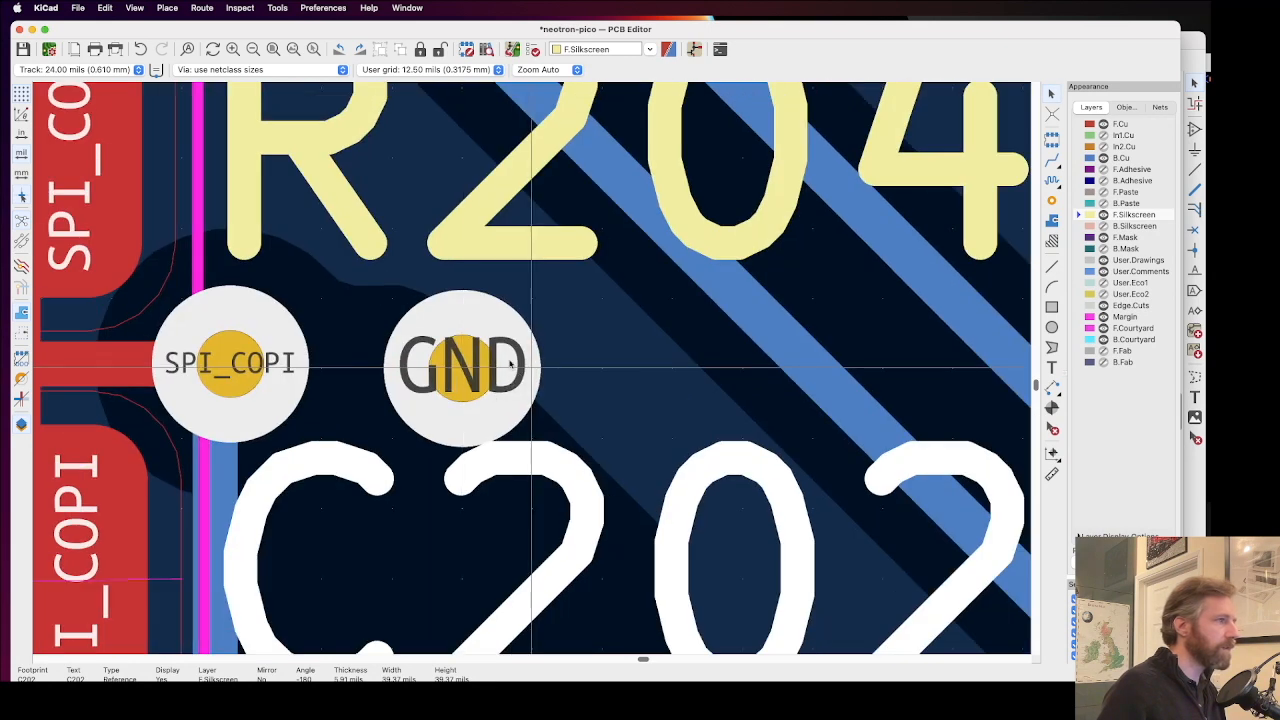
pyautogui.click(472, 368)
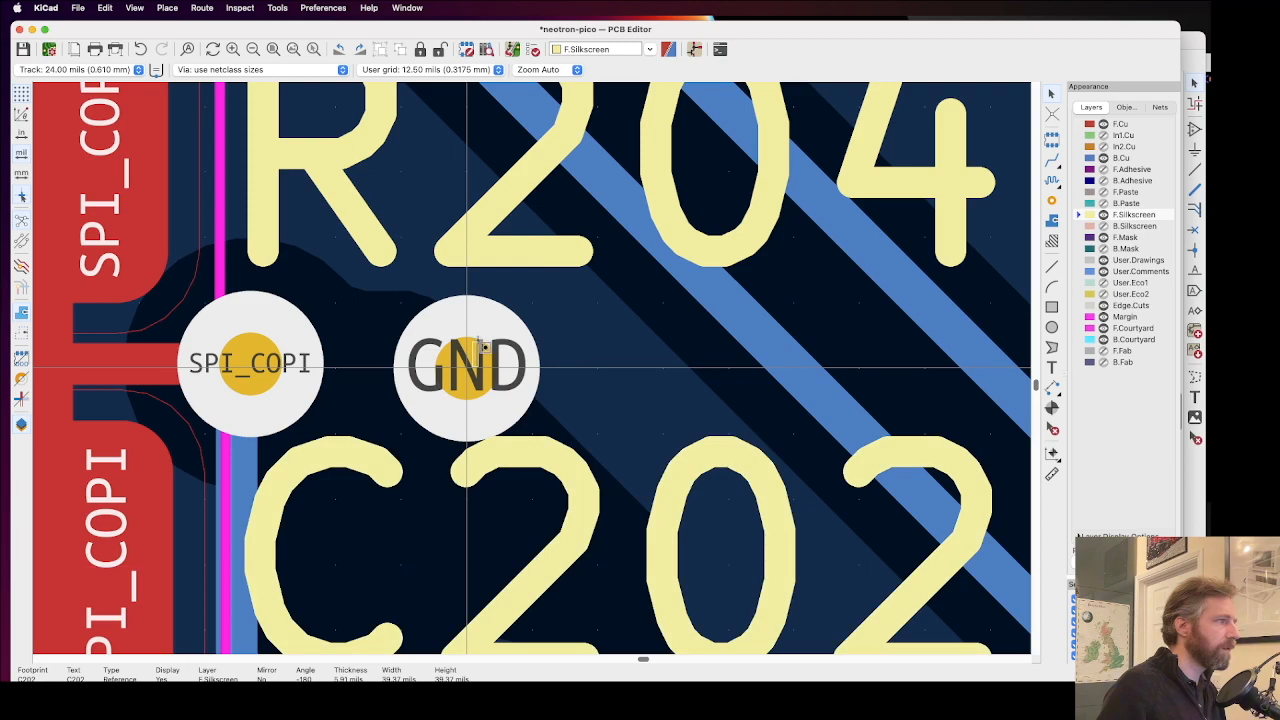
pyautogui.scroll(-4, 472, 368)
pyautogui.scroll(-2, 533, 372)
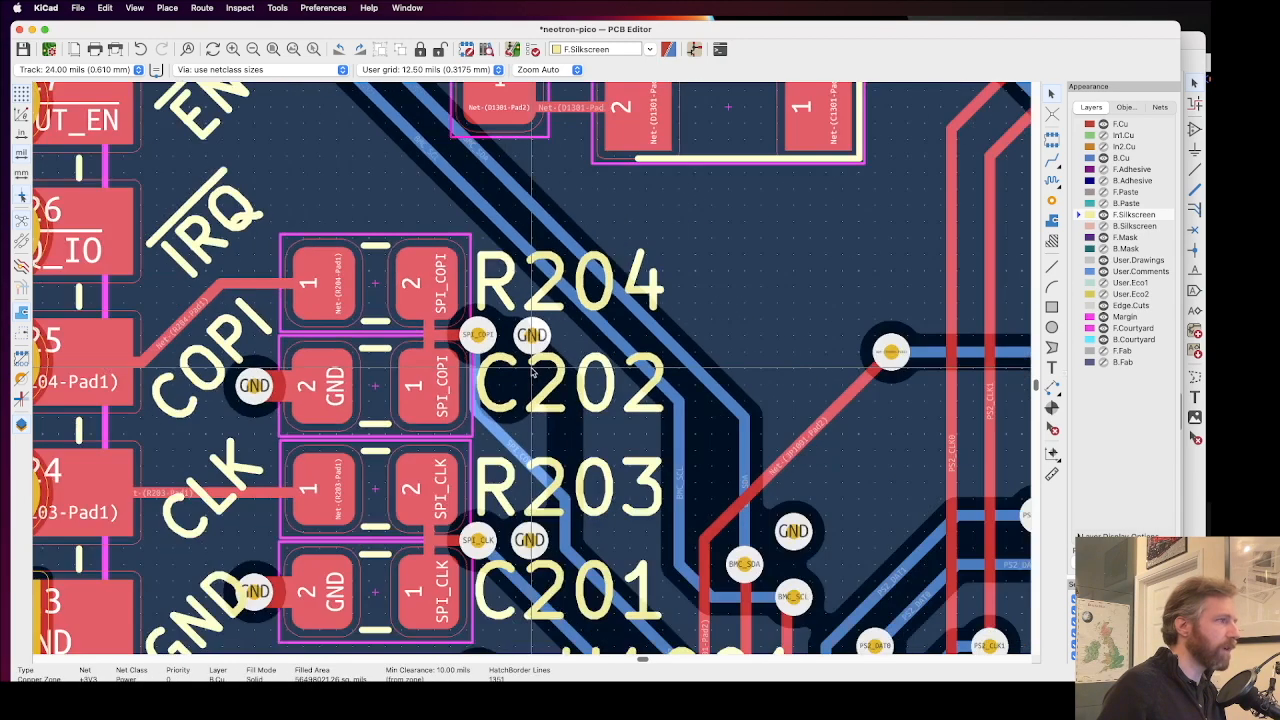
pyautogui.scroll(6, 531, 335)
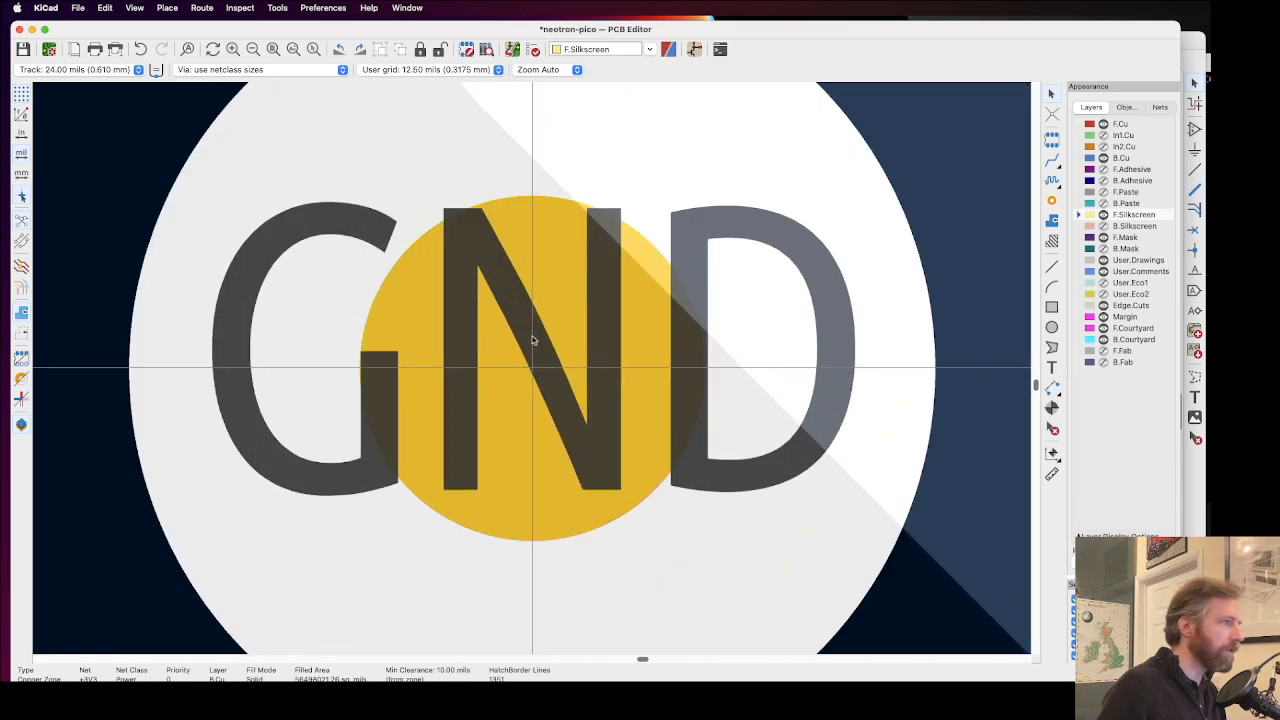
pyautogui.scroll(-1, 534, 369)
pyautogui.scroll(-6, 500, 350)
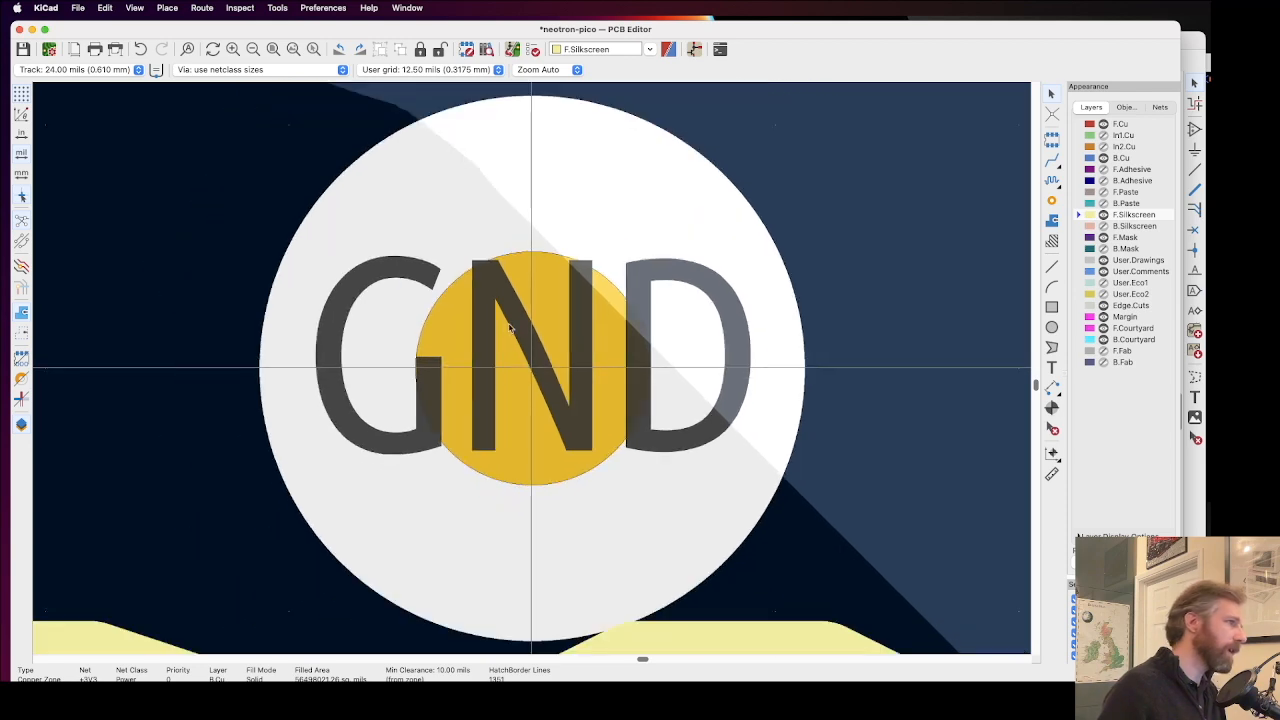
pyautogui.scroll(-1, 533, 369)
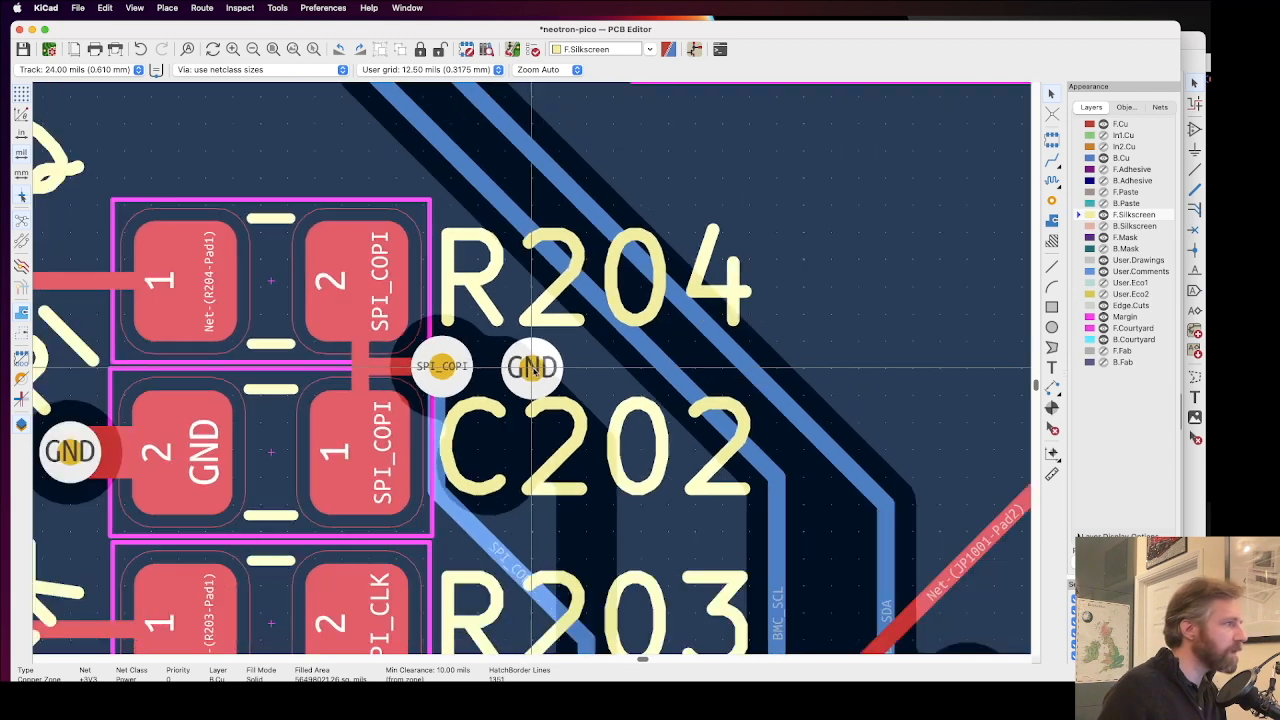
pyautogui.scroll(-4, 534, 369)
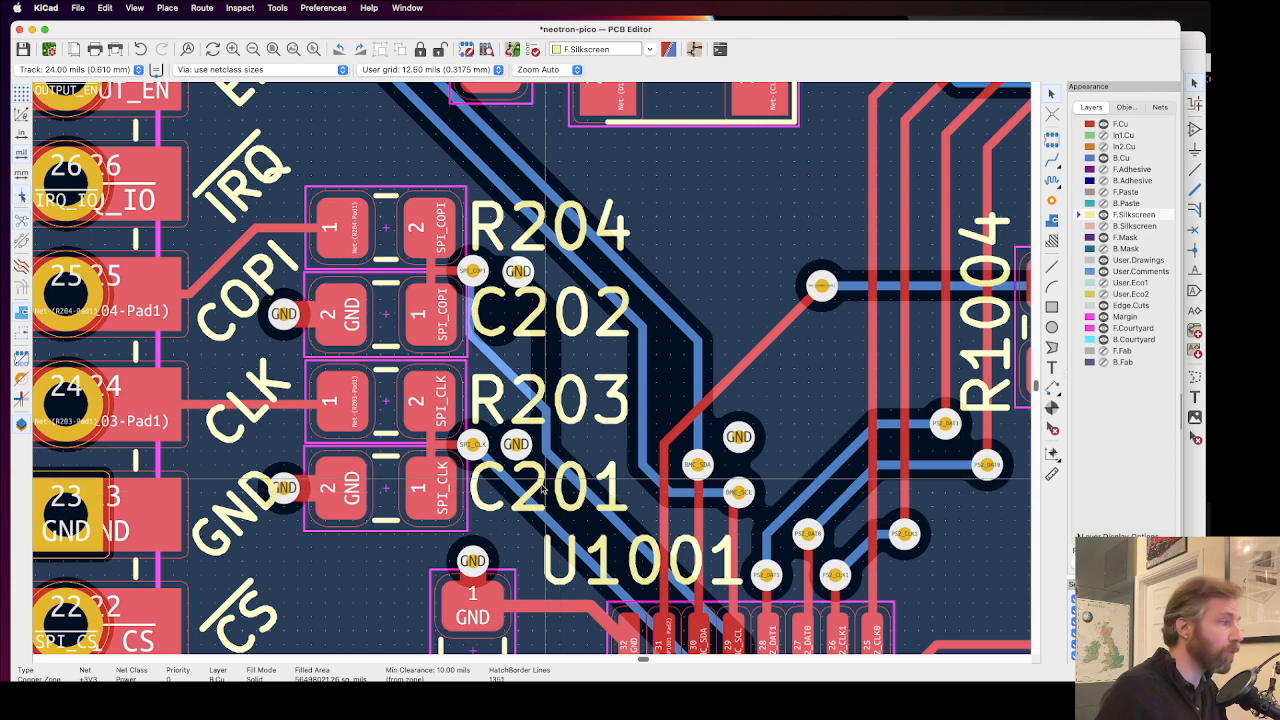
# Step: Move the GND via of C201's pad 2 off the GND pin label, diagonally up to the capacitor's corner beside R203
pyautogui.scroll(2, 270, 518)
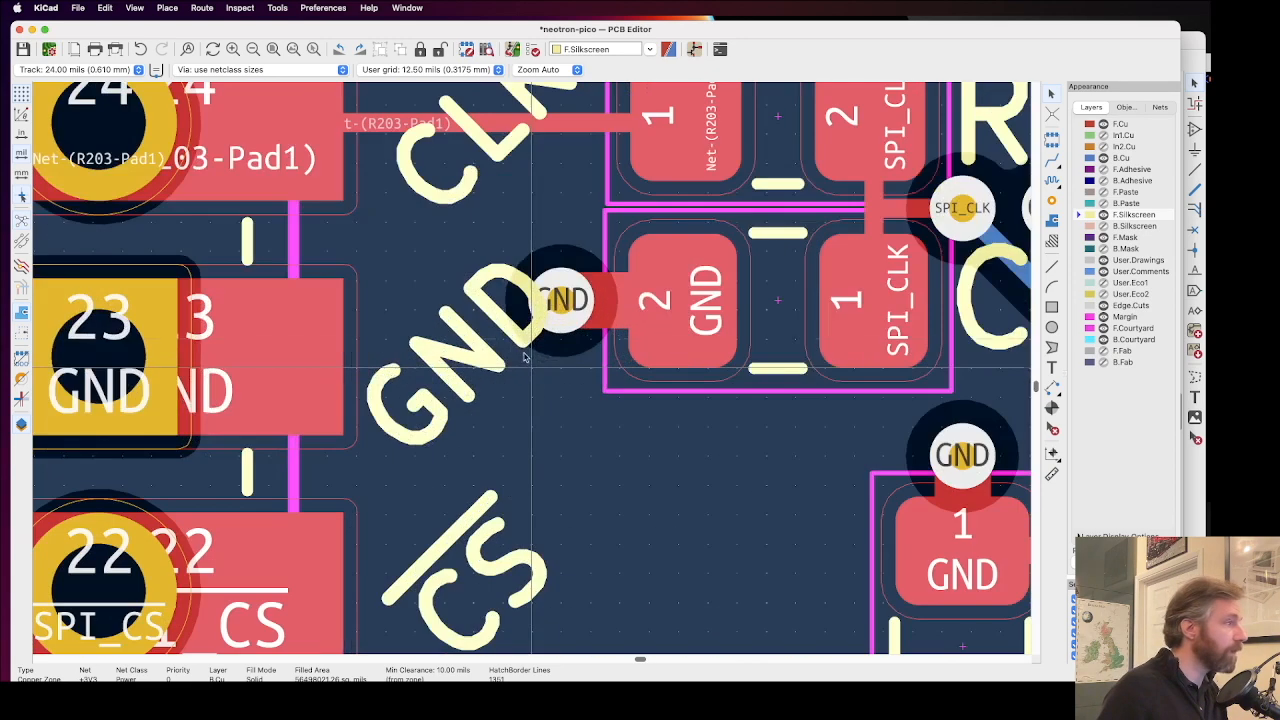
pyautogui.moveTo(563, 300); pyautogui.dragTo(606, 208)
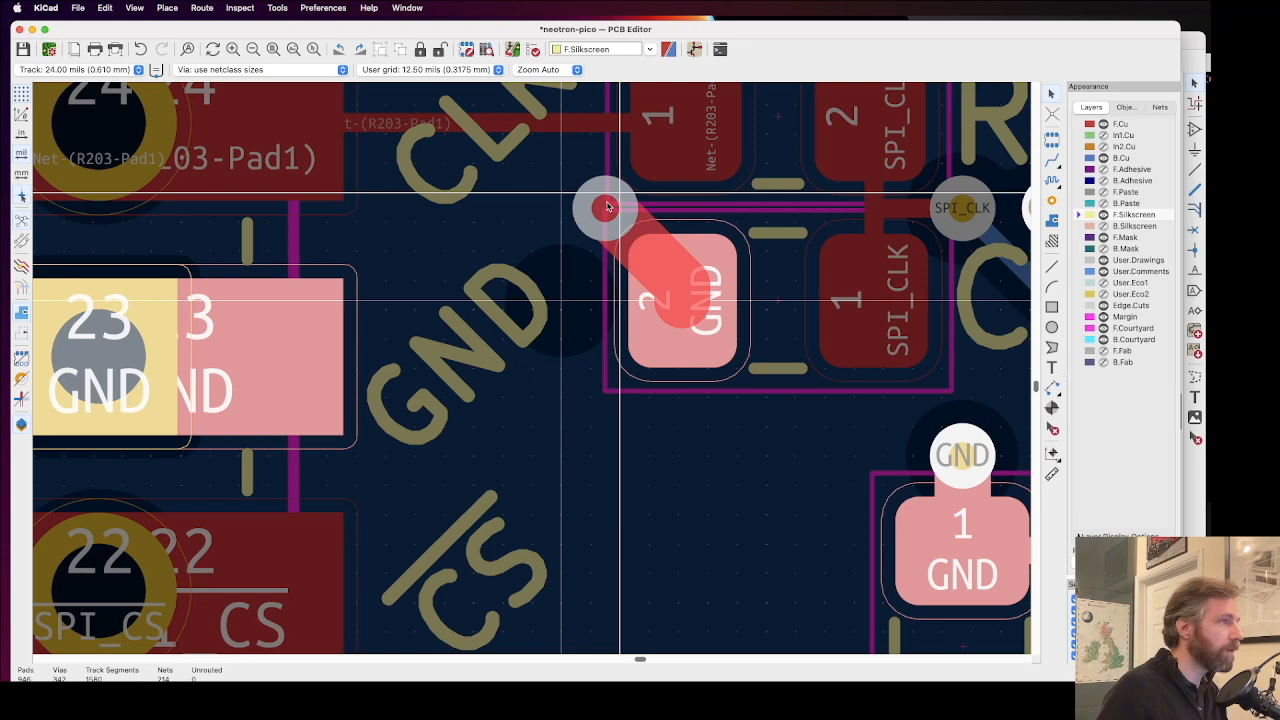
pyautogui.moveTo(606, 208); pyautogui.dragTo(606, 208)
pyautogui.scroll(-3, 606, 208)
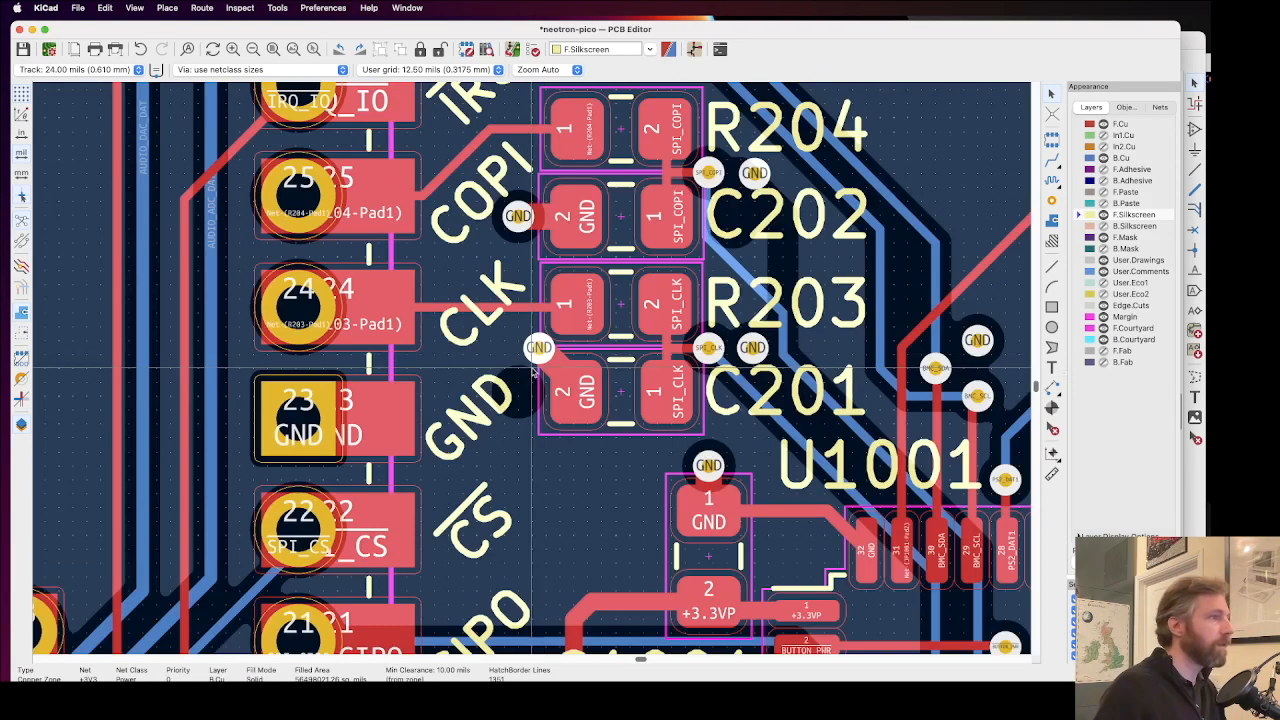
# Step: Move the GND via of C202's pad 2 diagonally down between the COPI and CLK labels, and refill the copper zones
pyautogui.scroll(1, 547, 320)
pyautogui.scroll(3, 507, 222)
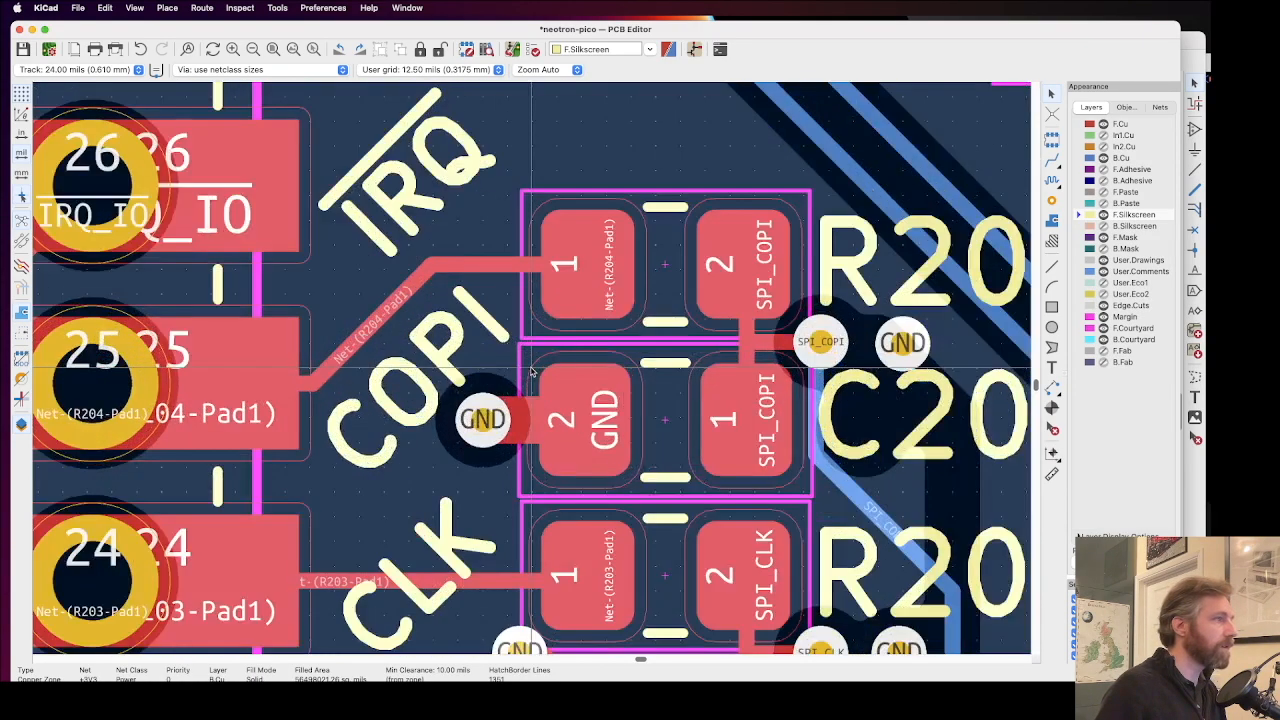
pyautogui.scroll(-2, 519, 391)
pyautogui.moveTo(516, 356); pyautogui.dragTo(532, 403)
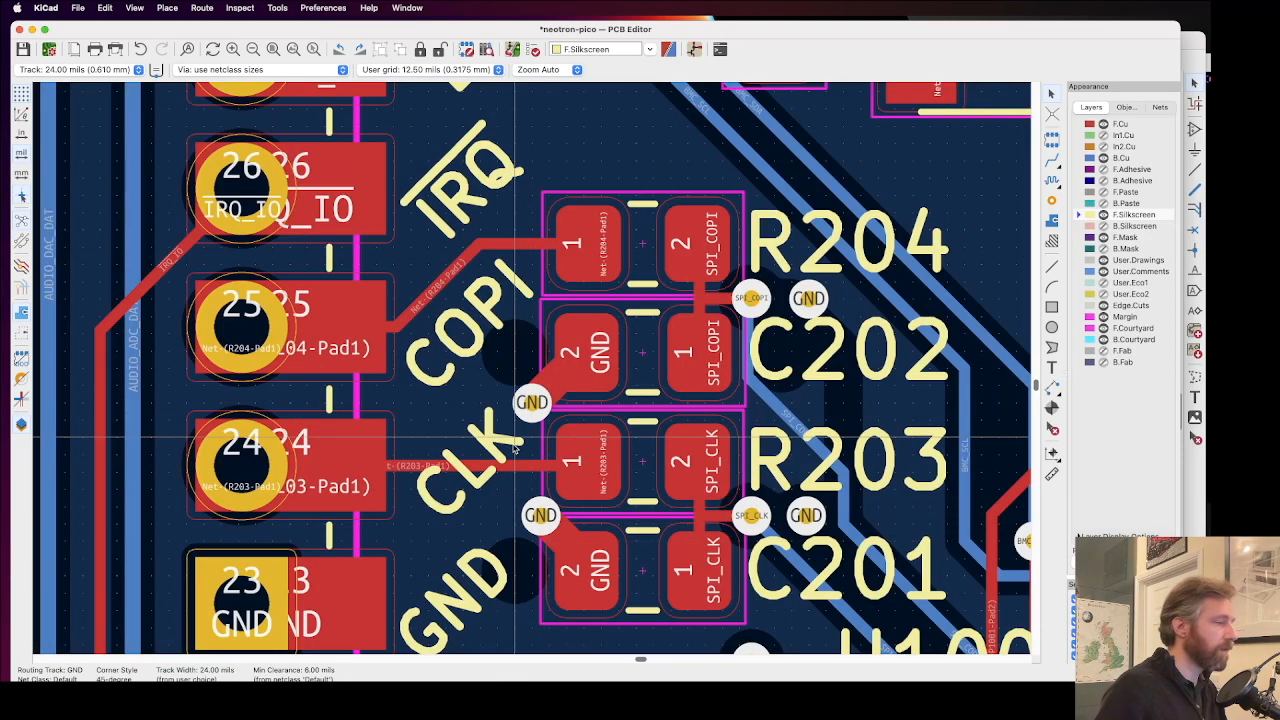
pyautogui.press('b')
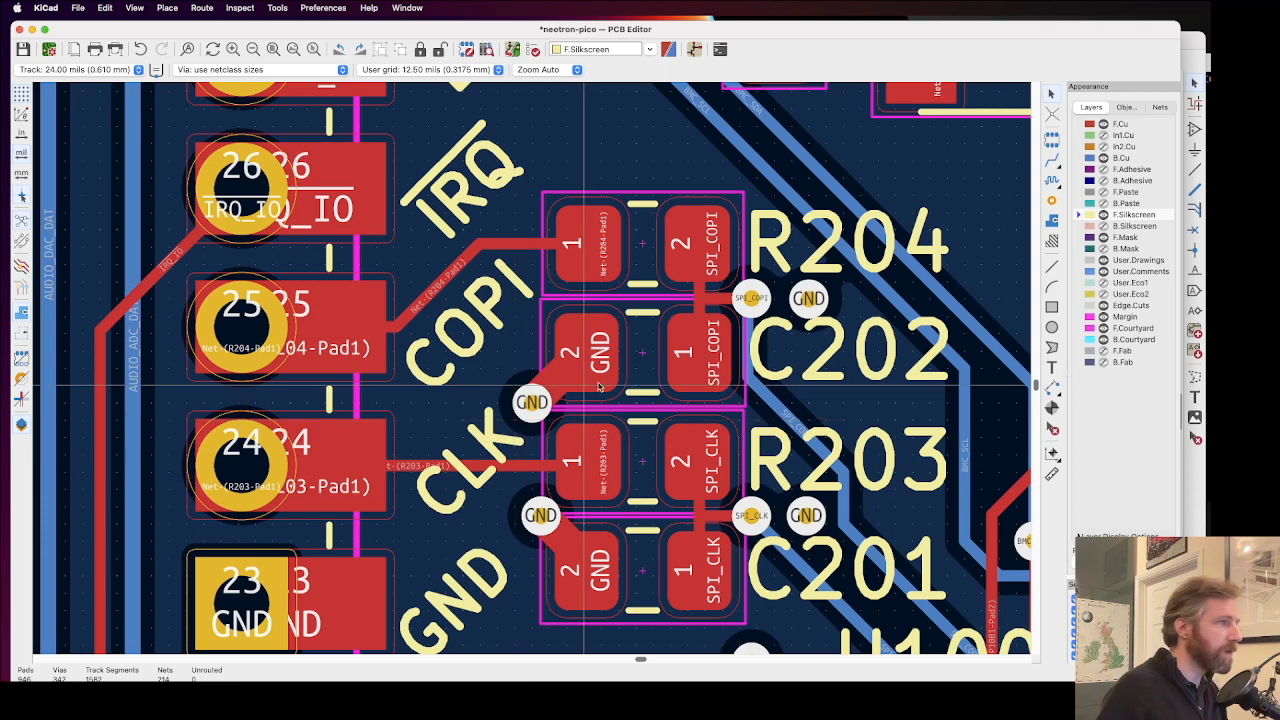
pyautogui.scroll(1, 774, 300)
pyautogui.scroll(1, 533, 372)
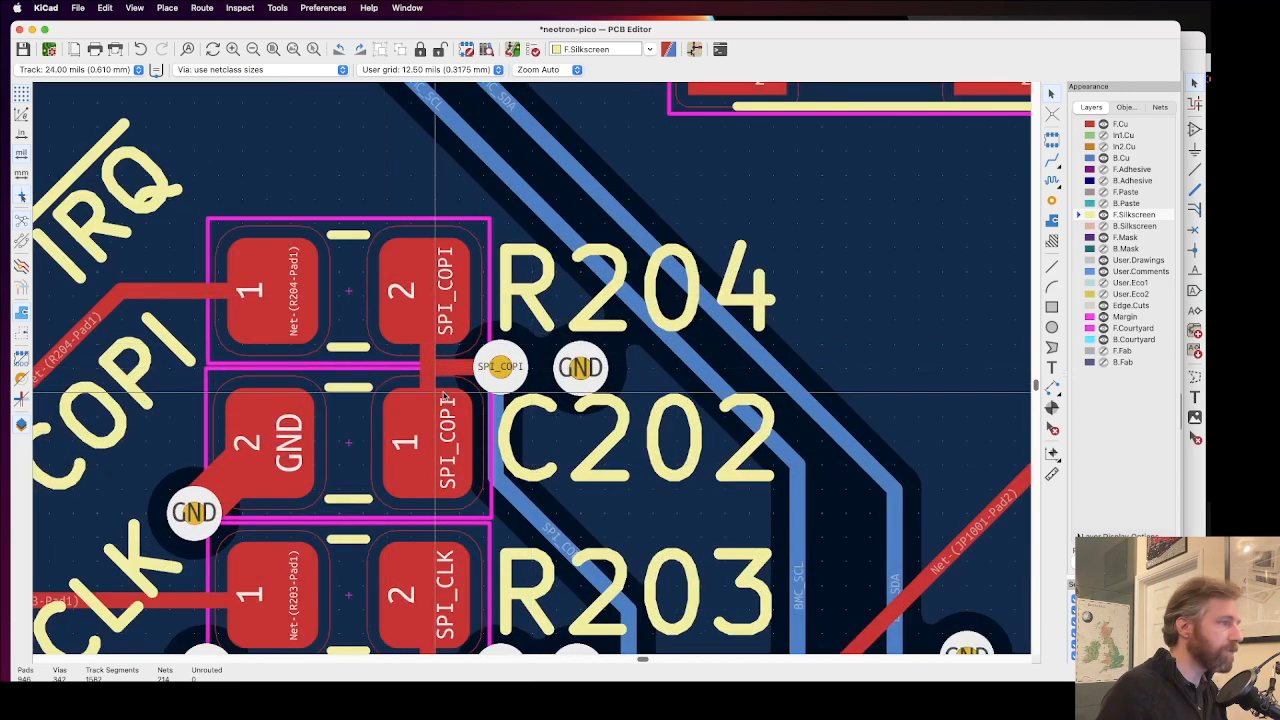
# Step: Hide the B.Cu layer and examine the vias and silkscreen labels around R204 to C201 and U201's lower pins
pyautogui.click(1012, 226)
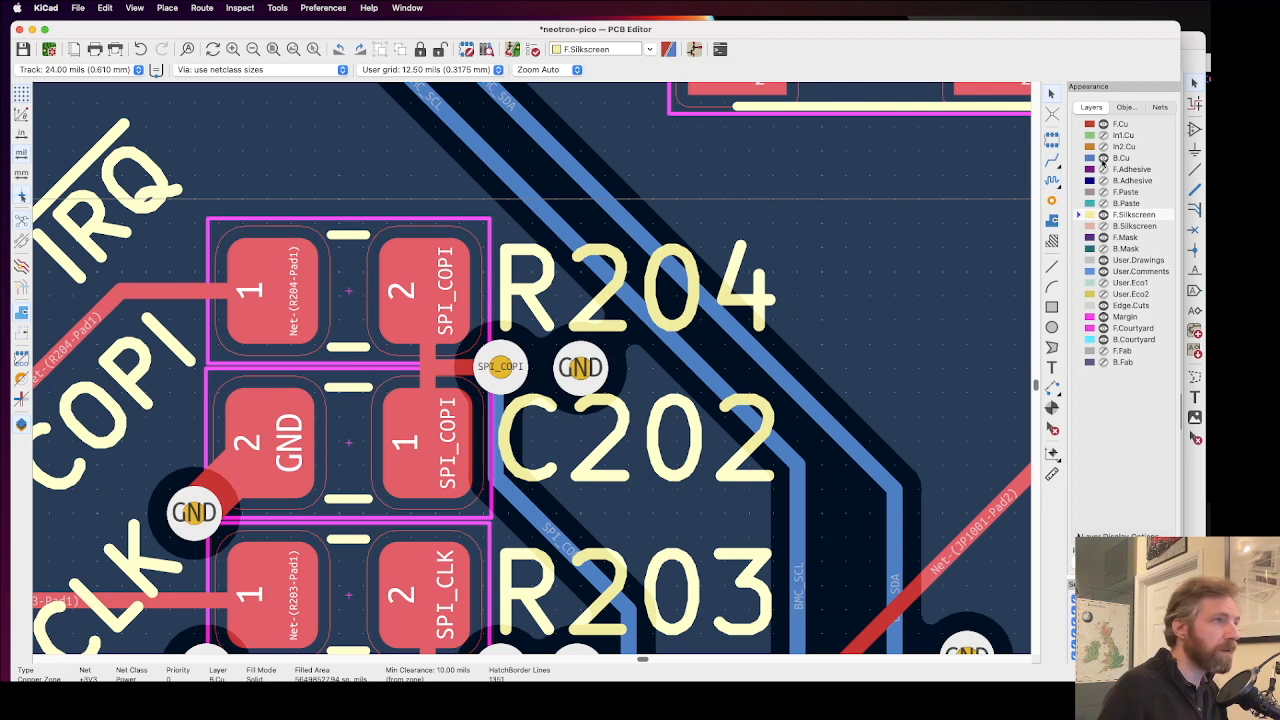
pyautogui.click(1103, 158)
pyautogui.scroll(-3, 558, 443)
pyautogui.scroll(1, 390, 505)
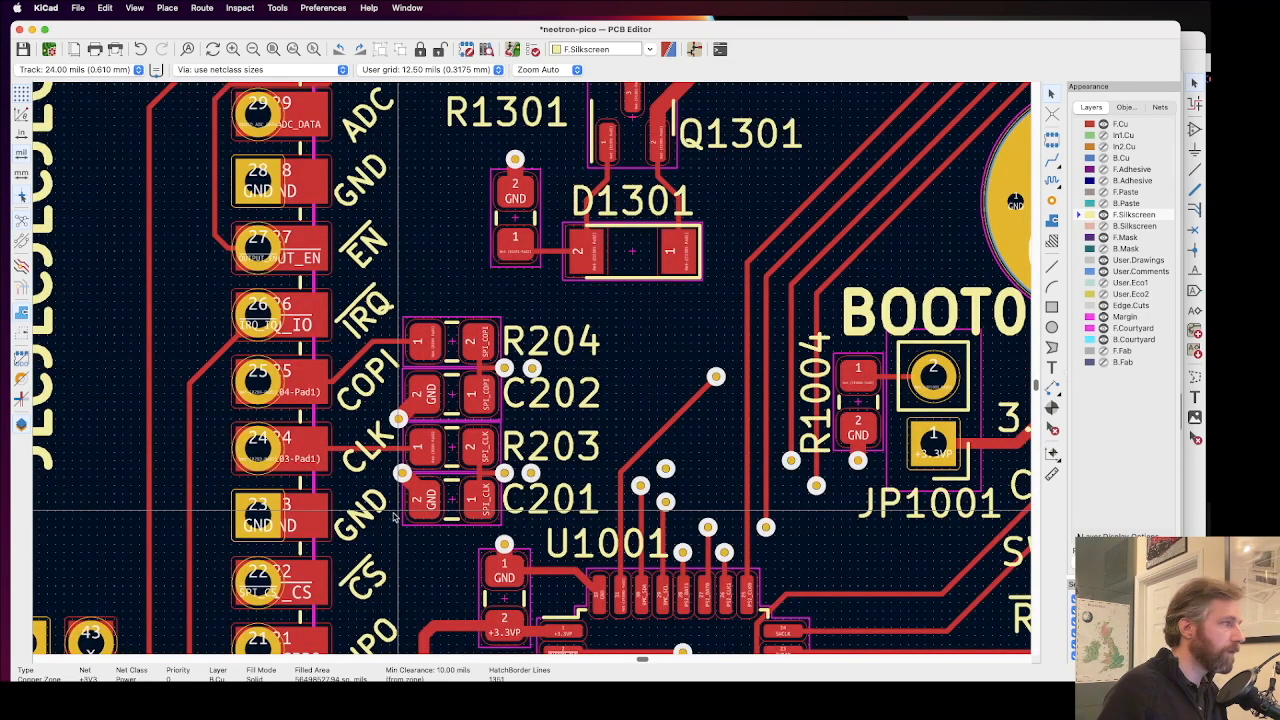
pyautogui.moveTo(392, 456); pyautogui.dragTo(555, 376, button='middle')
pyautogui.scroll(-3, 555, 376)
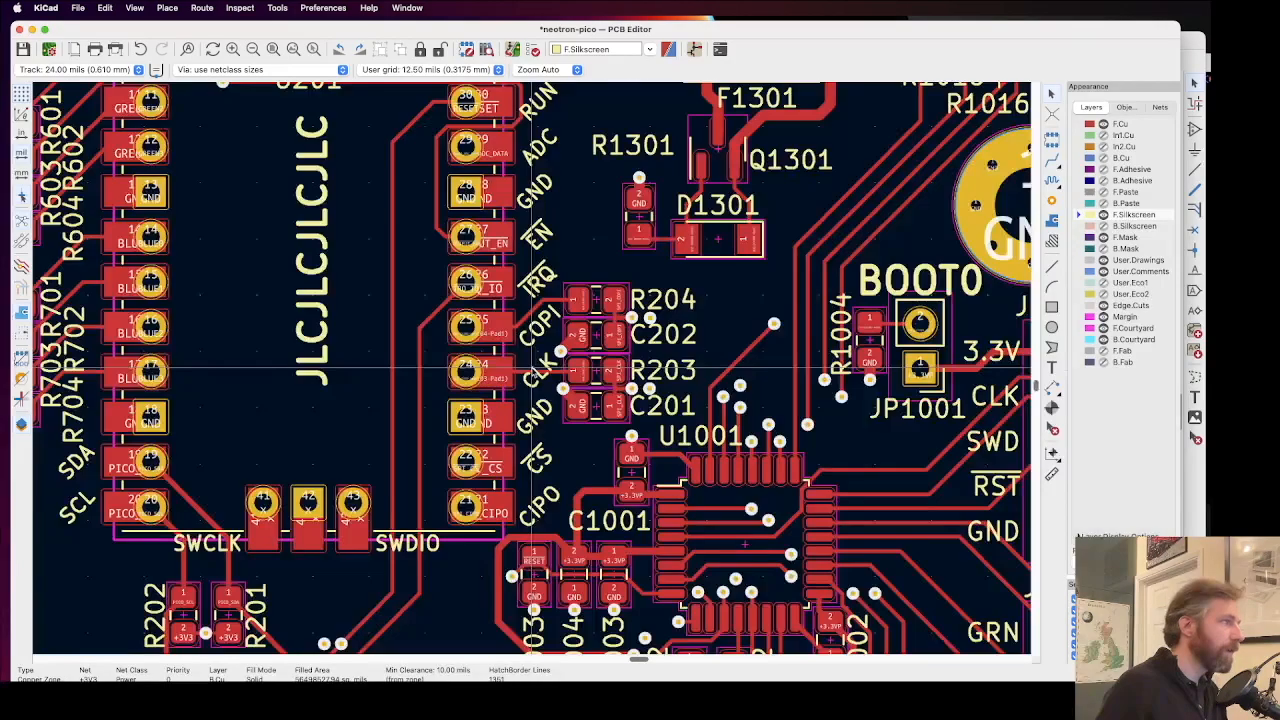
pyautogui.moveTo(567, 219); pyautogui.dragTo(676, 316, button='middle')
pyautogui.moveTo(405, 314); pyautogui.dragTo(562, 351, button='middle')
pyautogui.moveTo(526, 455); pyautogui.dragTo(659, 332, button='middle')
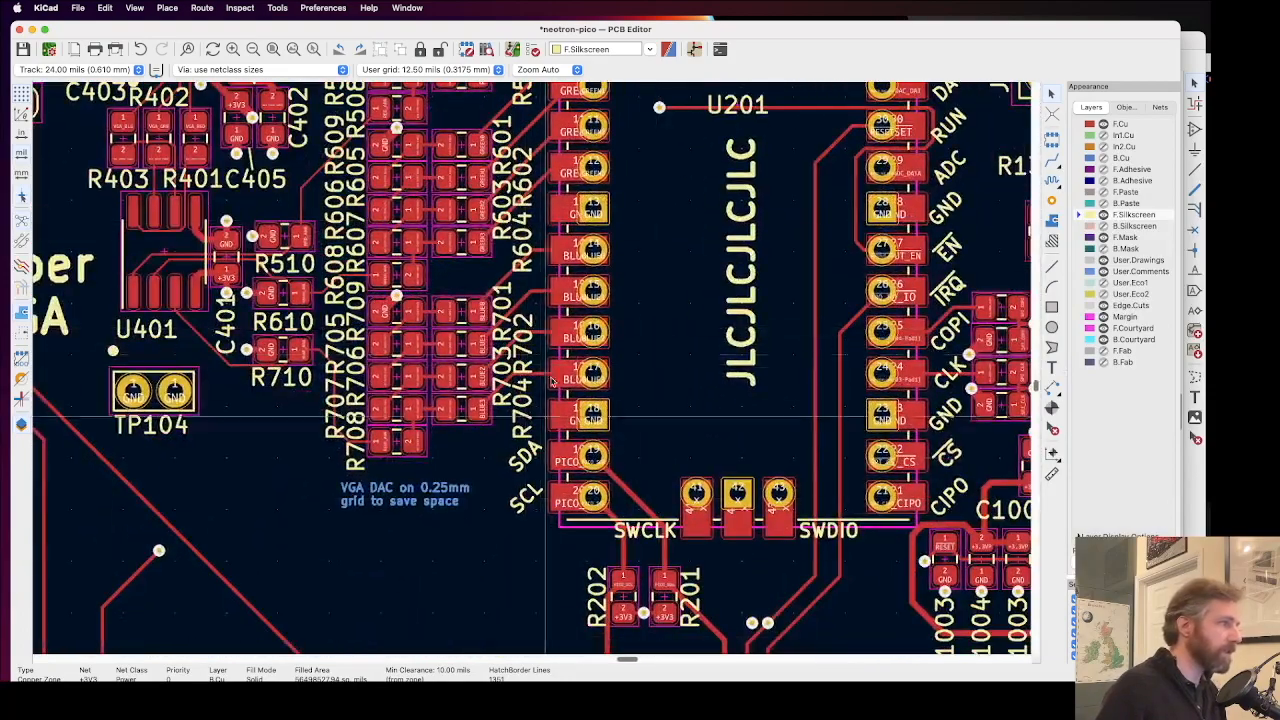
pyautogui.moveTo(537, 468); pyautogui.dragTo(398, 320, button='middle')
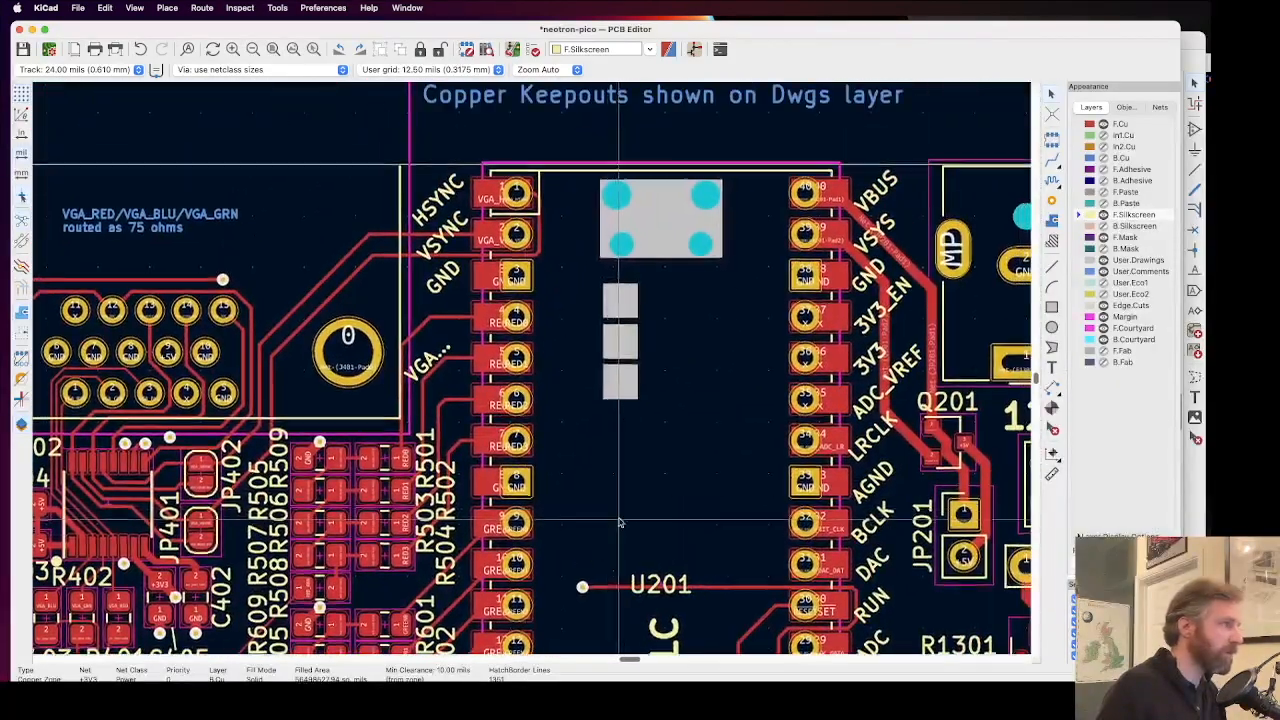
# Step: Examine U201's pin labels, including the VGA label, and the GND vias beside the COPI and CLK labels
pyautogui.click(425, 367)
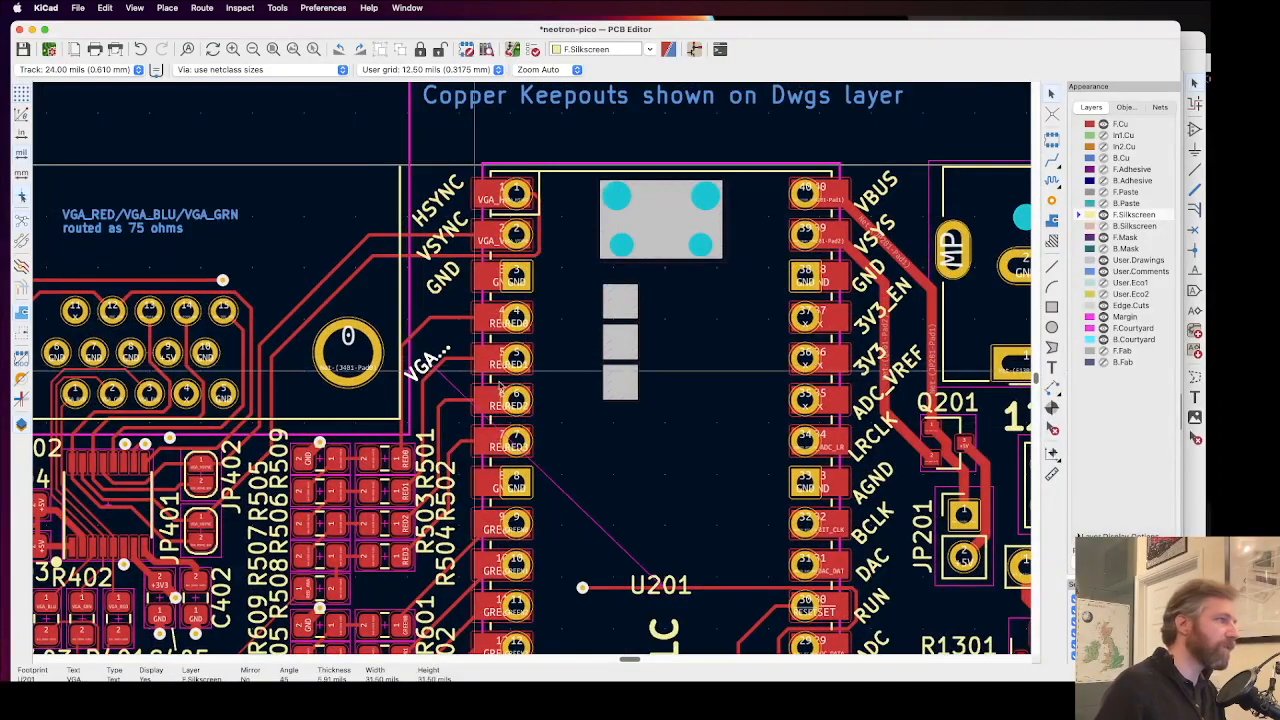
pyautogui.click(604, 511)
pyautogui.click(461, 302)
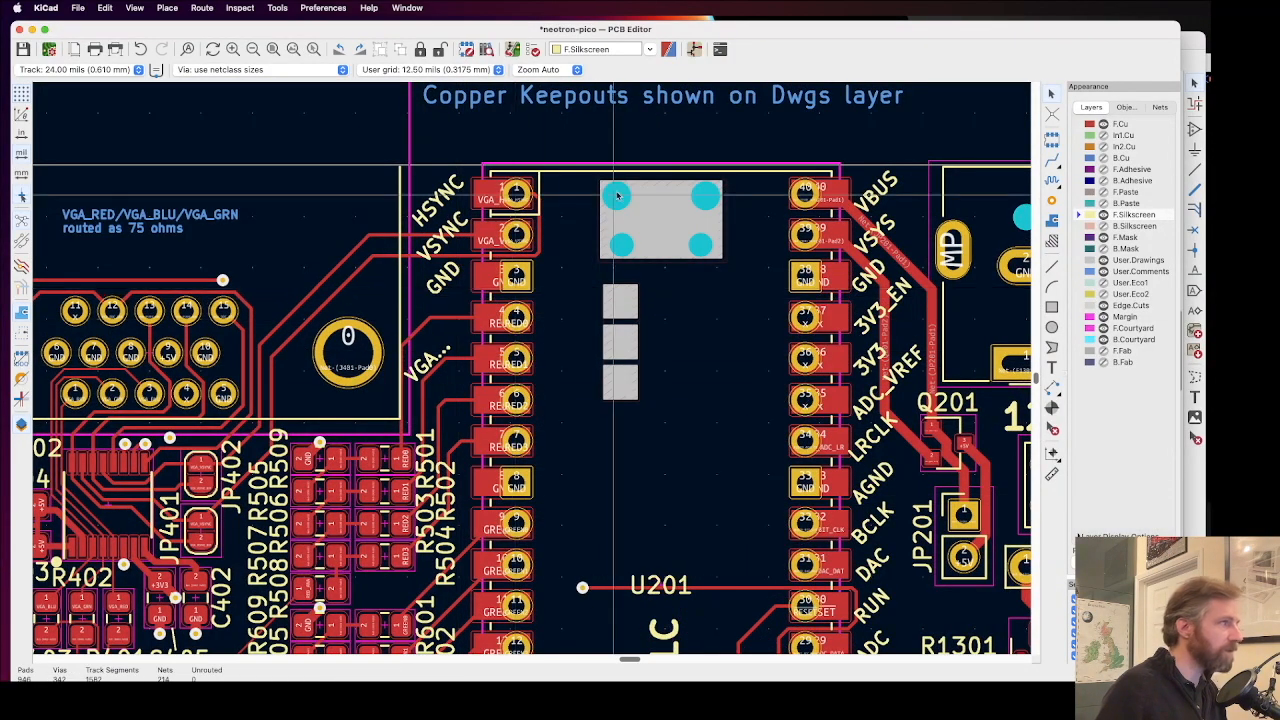
pyautogui.moveTo(675, 480); pyautogui.dragTo(575, 121, button='middle')
pyautogui.moveTo(586, 477); pyautogui.dragTo(486, 391, button='middle')
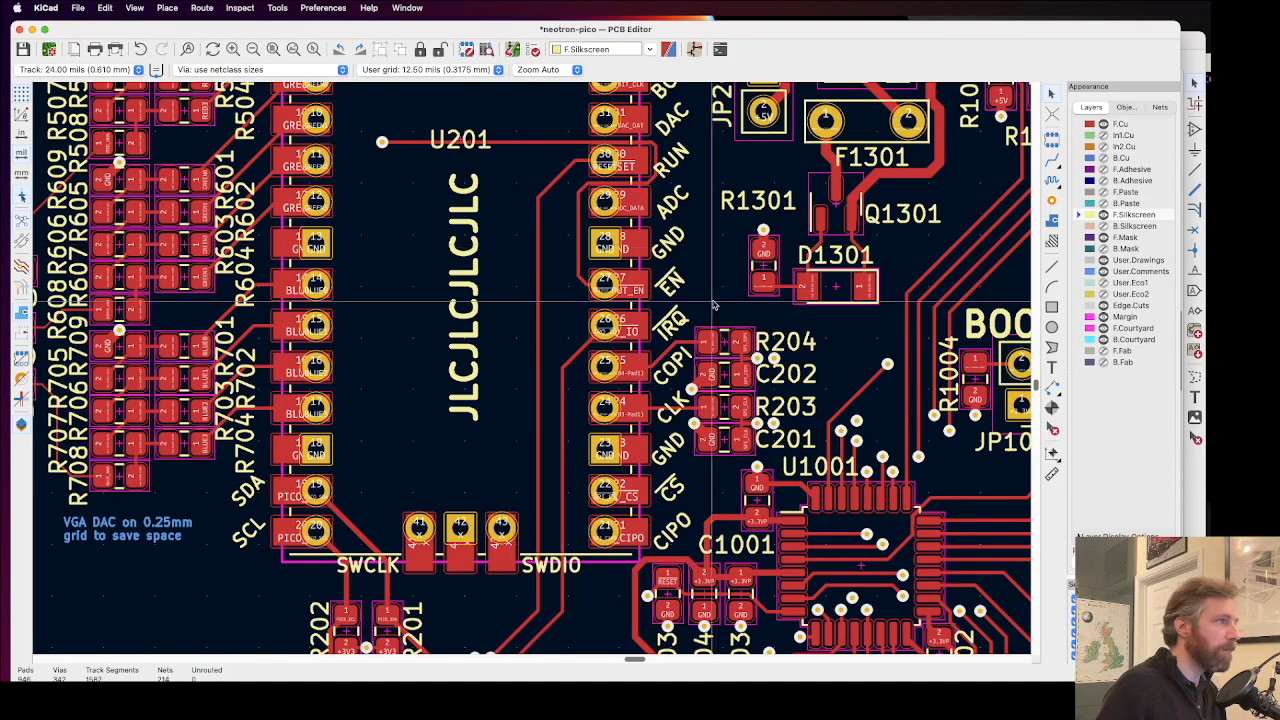
pyautogui.moveTo(743, 424); pyautogui.dragTo(704, 343, button='middle')
pyautogui.scroll(5, 704, 343)
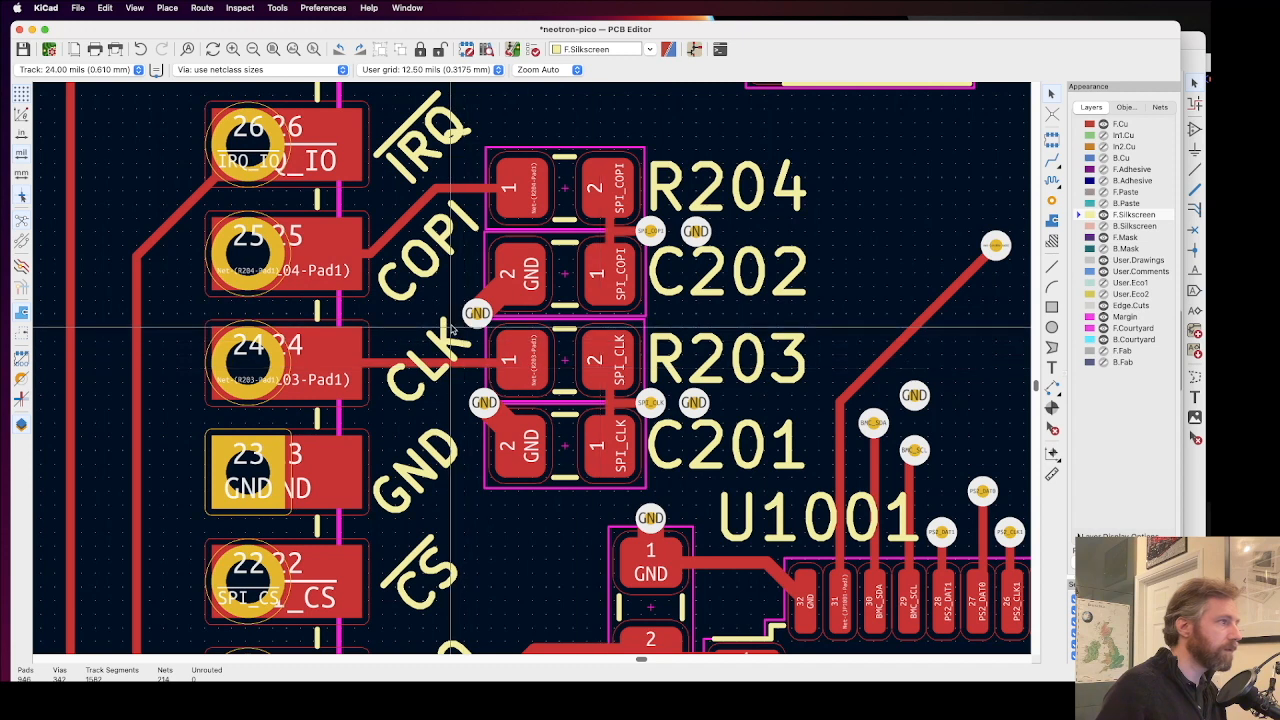
# Step: Show the B.Cu layer again and check the GND via between the COPI and CLK labels
pyautogui.click(1103, 158)
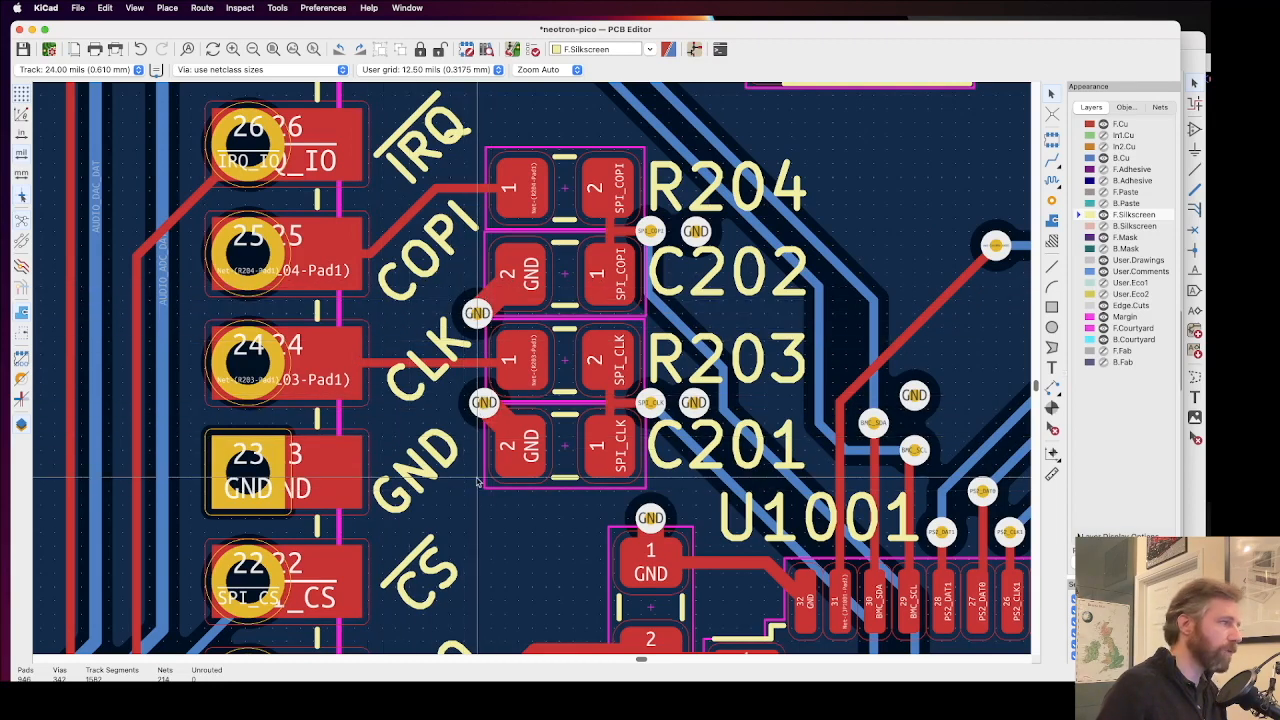
pyautogui.click(479, 314)
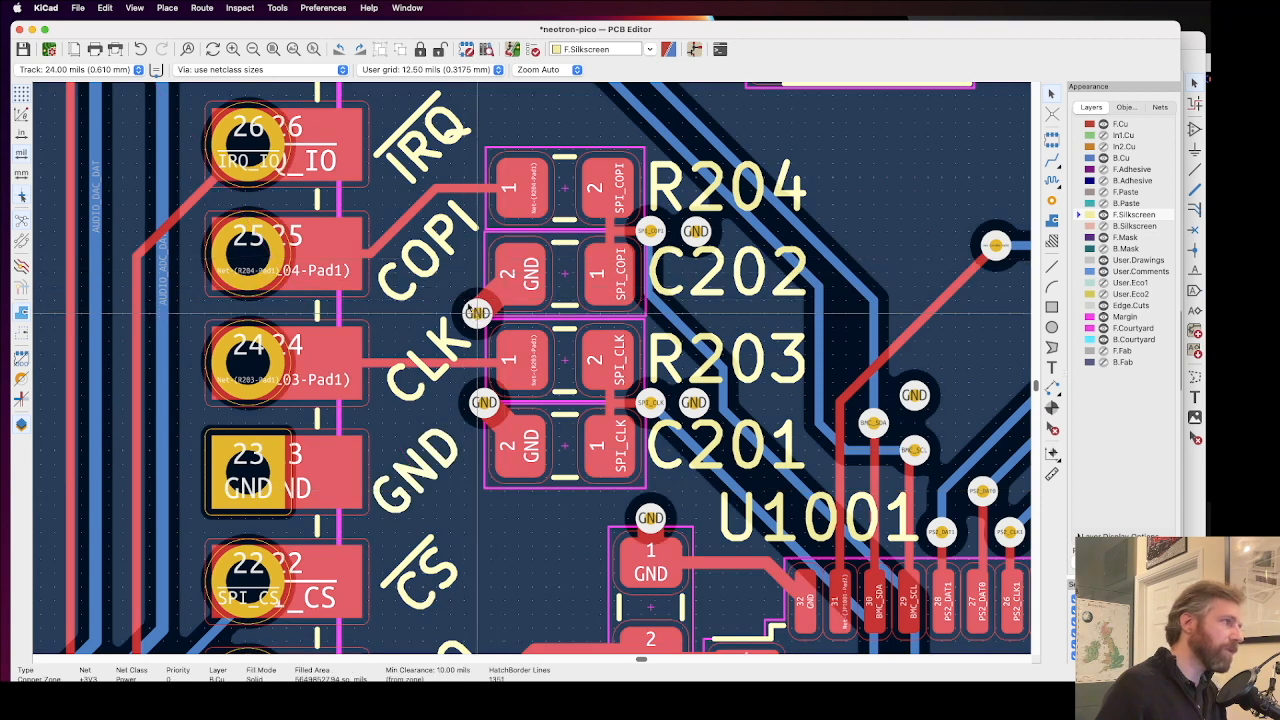
pyautogui.click(470, 306)
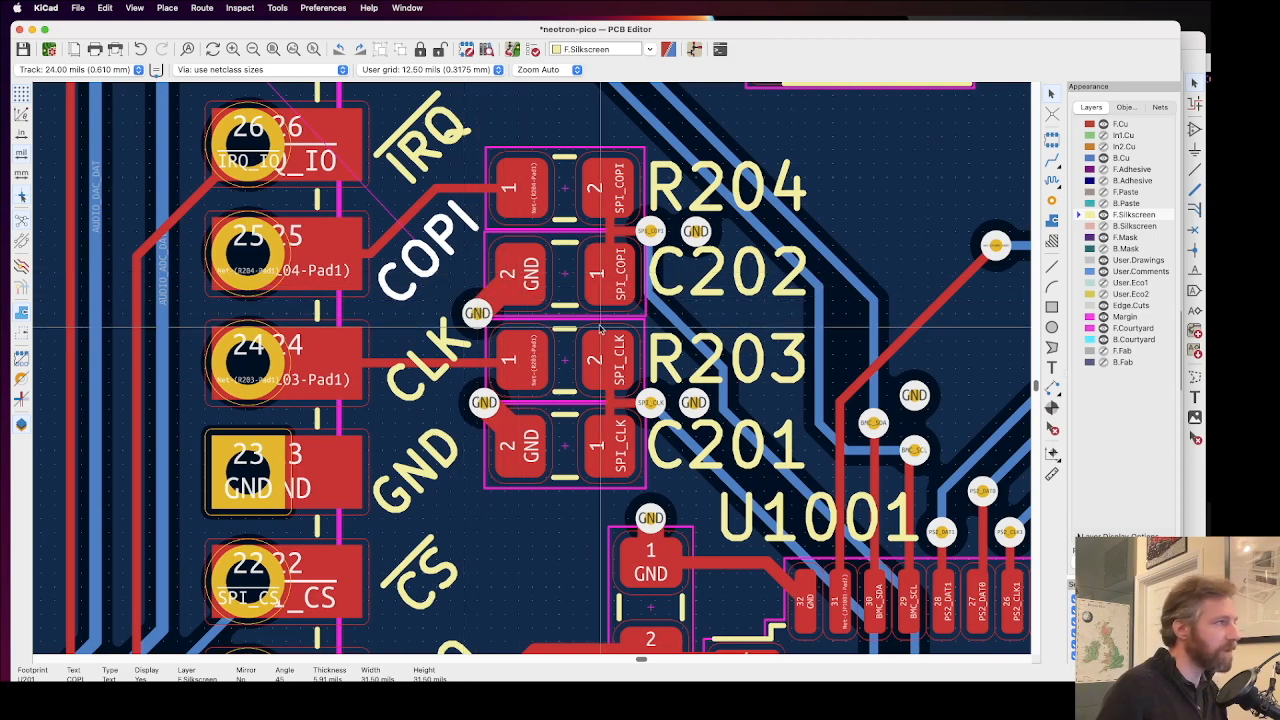
# Step: Examine the BMC (Slot 0) area around C902, R902 and C1002 for vias overlapping silkscreen
pyautogui.scroll(-6, 469, 279)
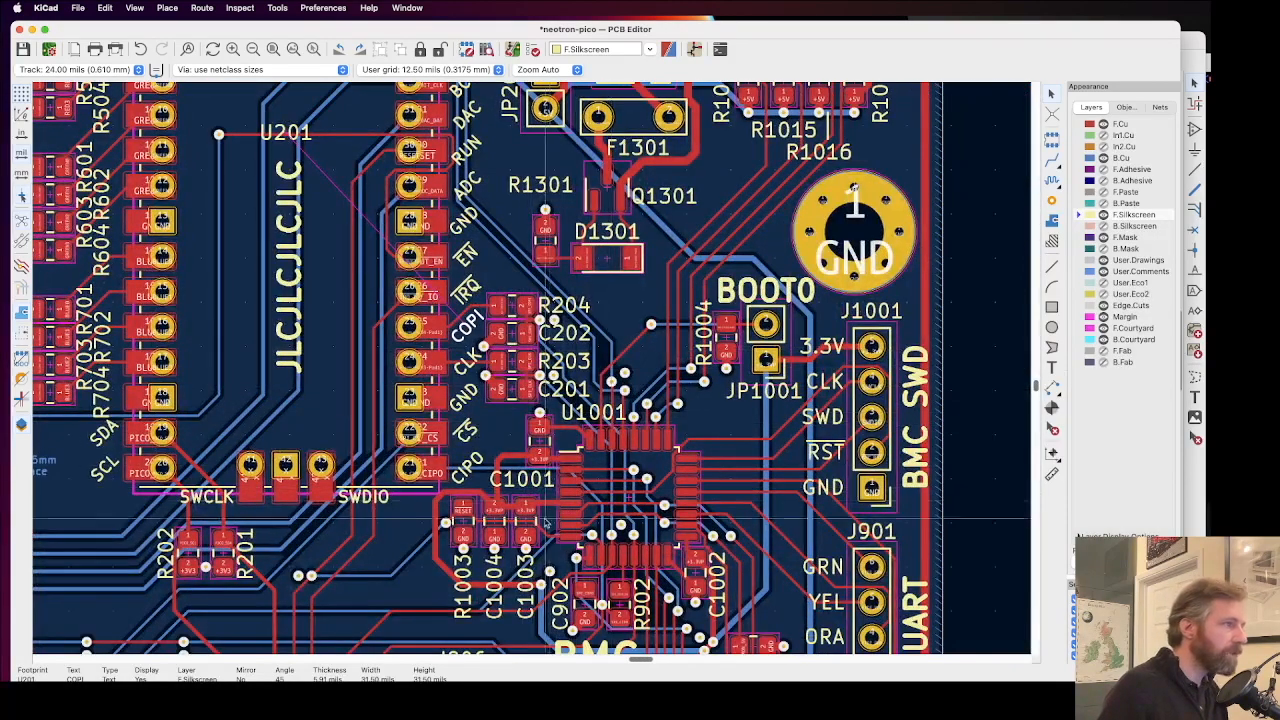
pyautogui.scroll(-5, 613, 425)
pyautogui.scroll(3, 535, 368)
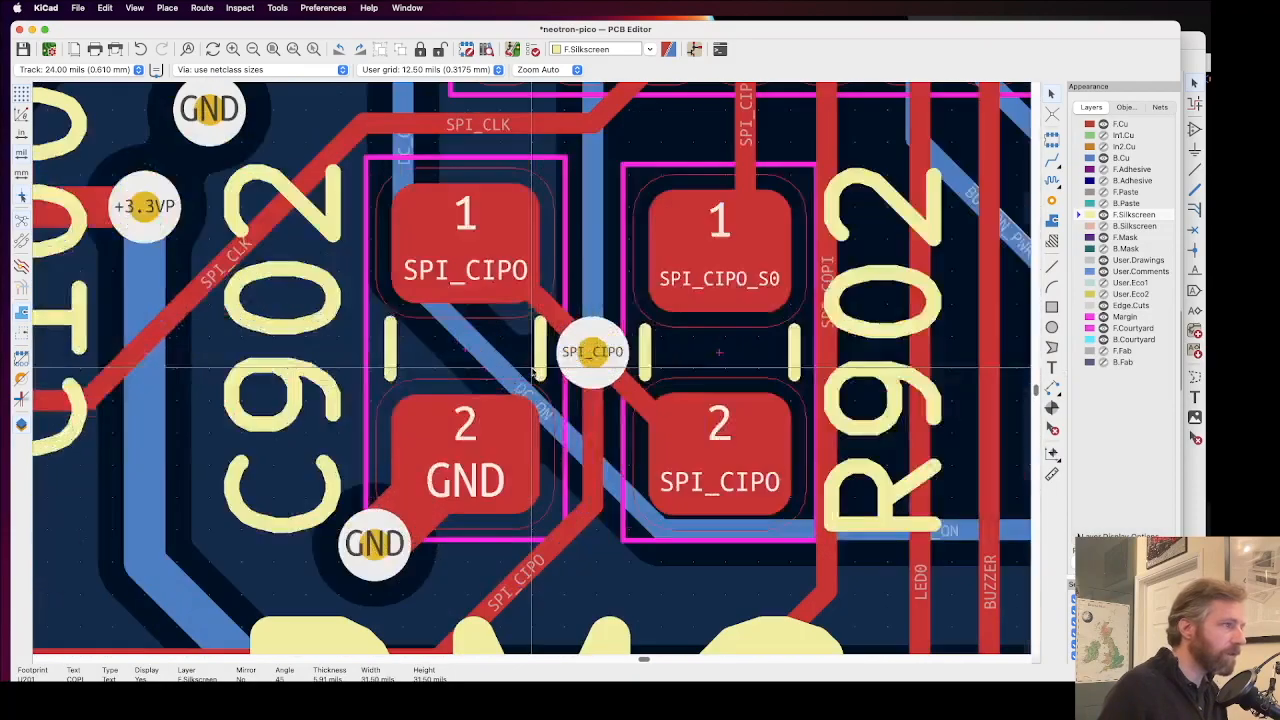
pyautogui.scroll(-4, 535, 368)
pyautogui.scroll(1, 535, 368)
pyautogui.scroll(-2, 534, 368)
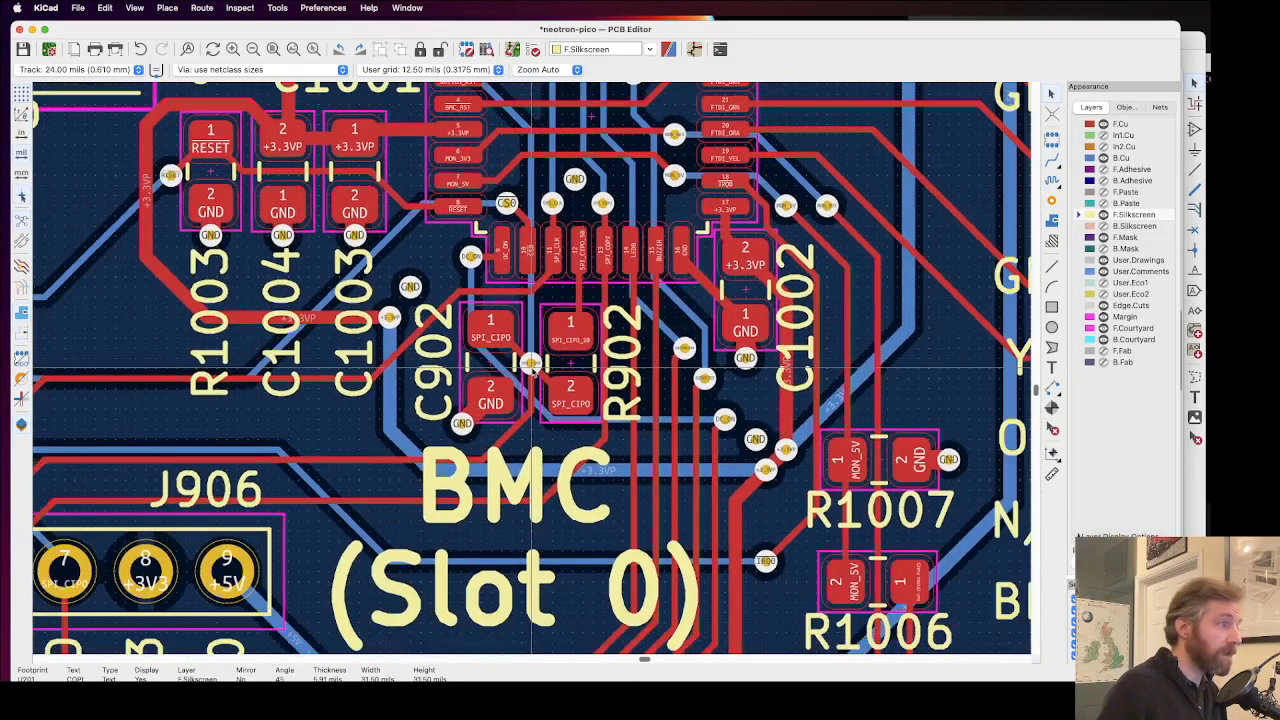
pyautogui.scroll(-3, 663, 434)
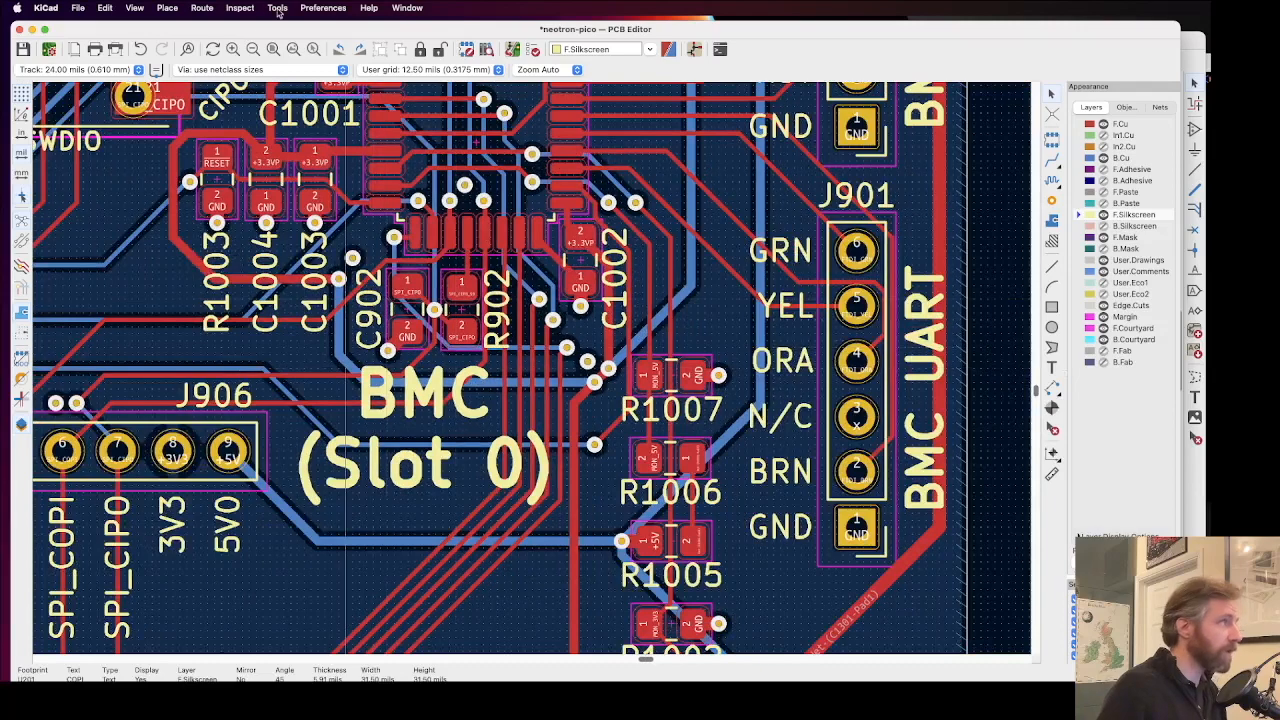
# Step: Save the board and run the design rules check on it, refilling all zones and testing schematic parity
pyautogui.click(273, 49)
pyautogui.press('super+s')
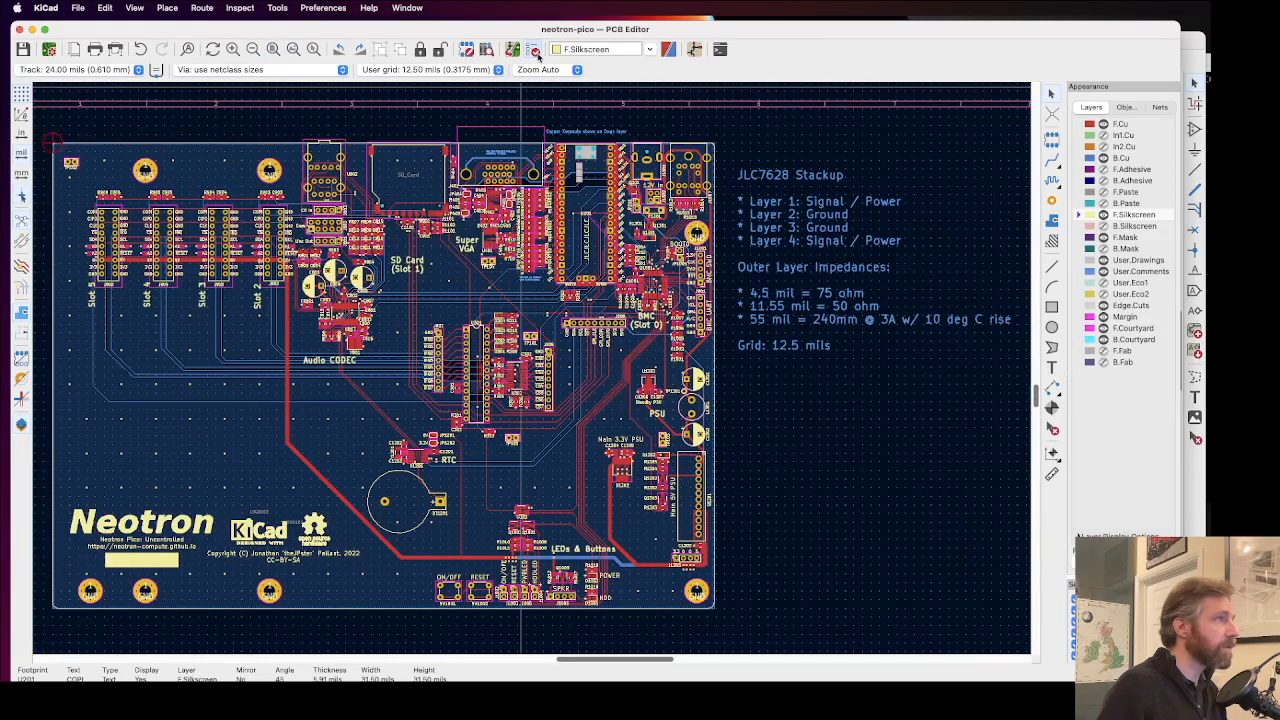
pyautogui.click(535, 50)
pyautogui.click(942, 623)
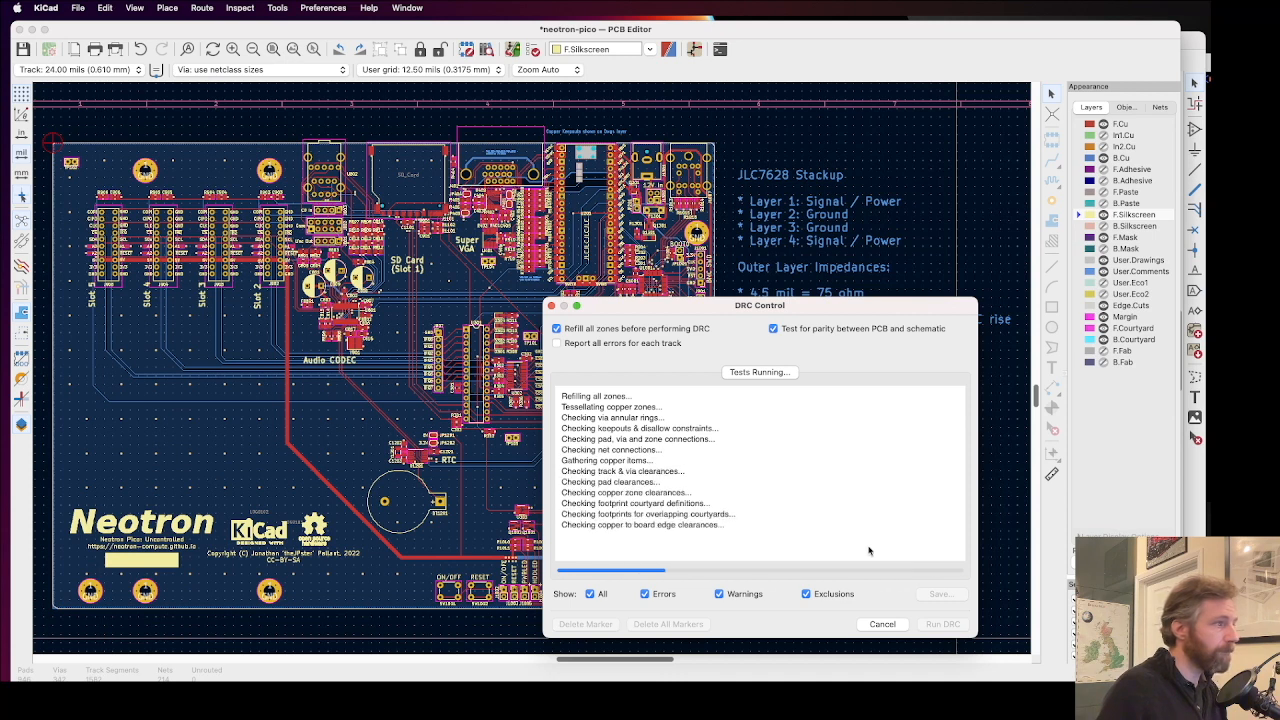
pyautogui.click(883, 624)
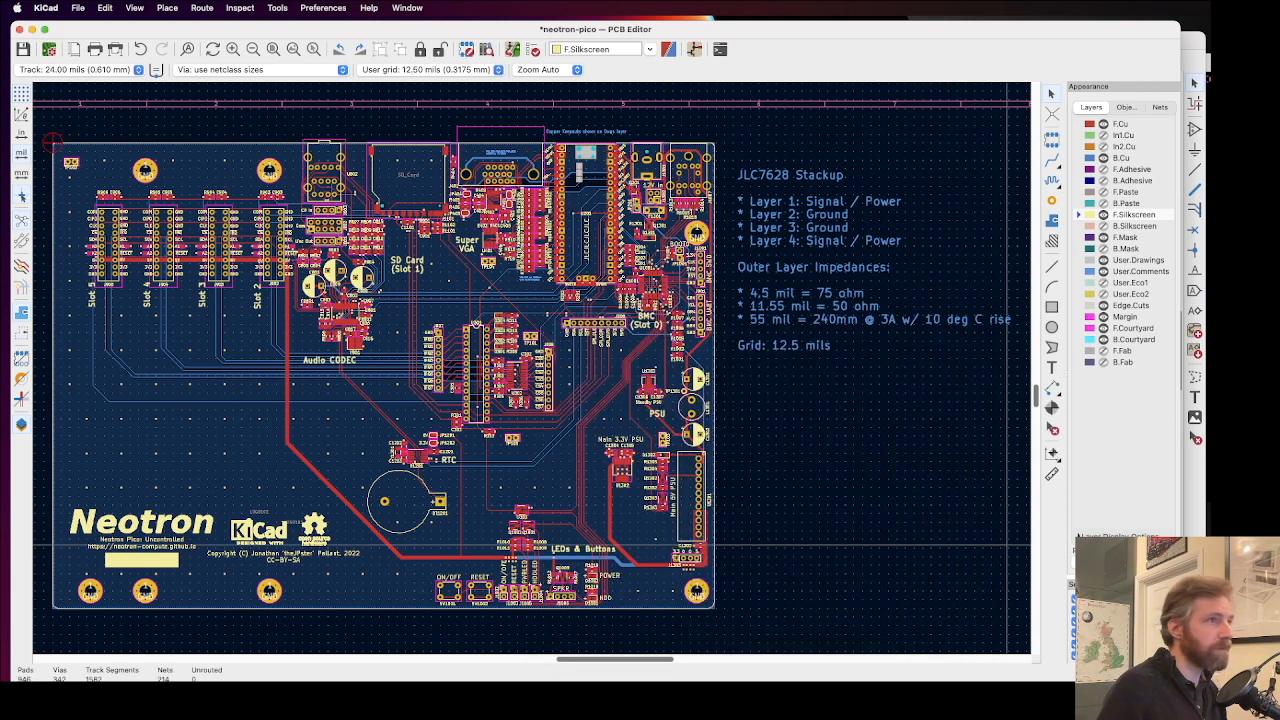
# Step: Switch to the iTerm2 terminal in the neotron-pico repository and check out the develop branch
pyautogui.moveTo(1279, 60); pyautogui.dragTo(725, 231)
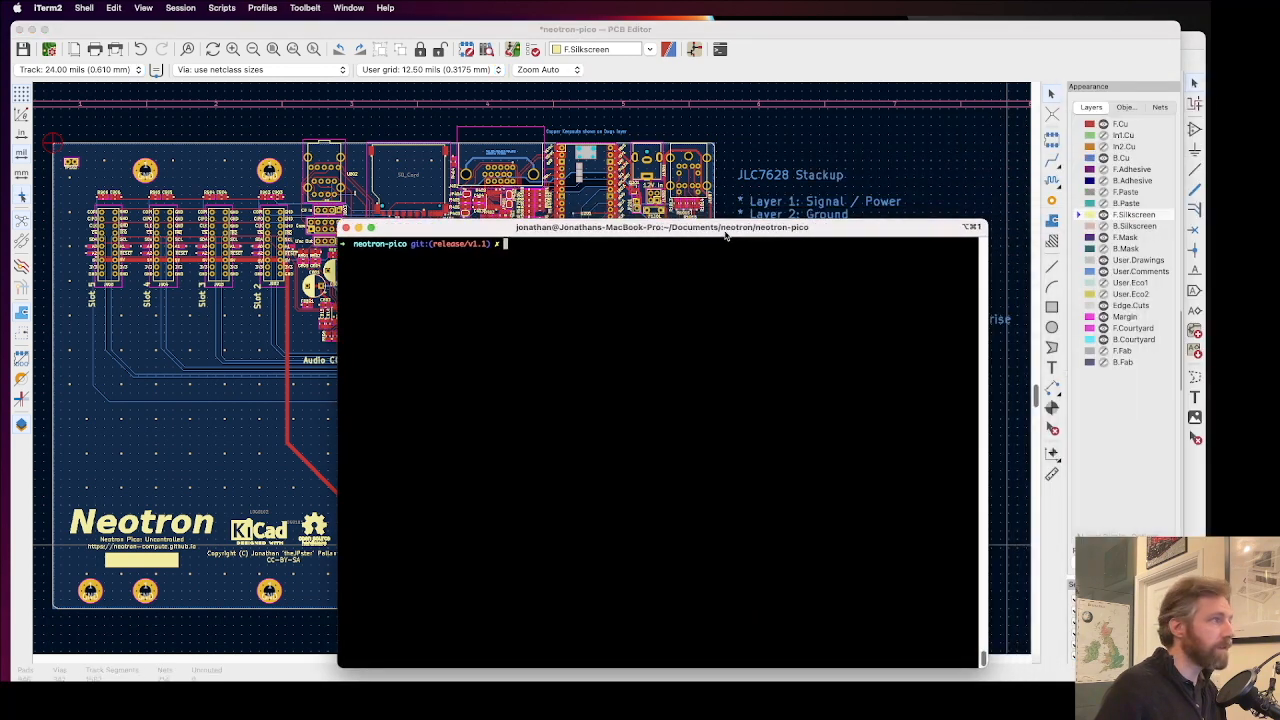
pyautogui.write('git')
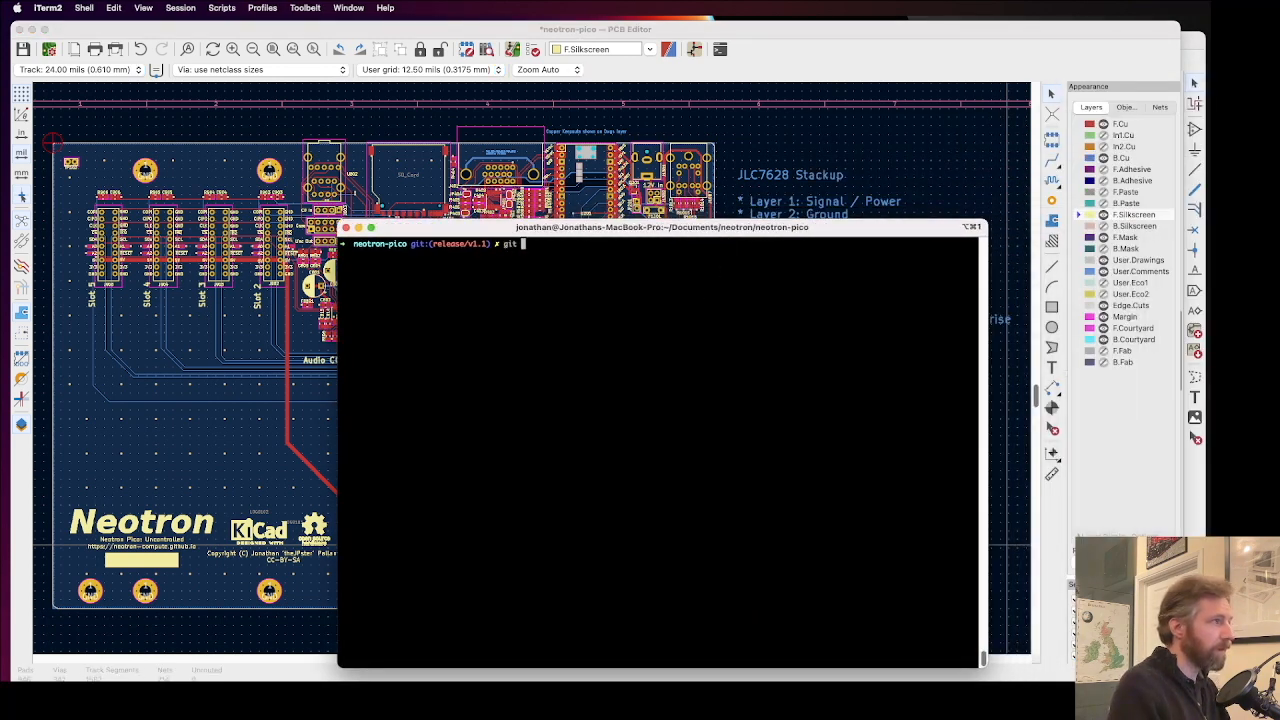
pyautogui.press('BackSpace')
pyautogui.press('BackSpace')
pyautogui.press('BackSpace')
pyautogui.press('BackSpace')
pyautogui.write('gi')
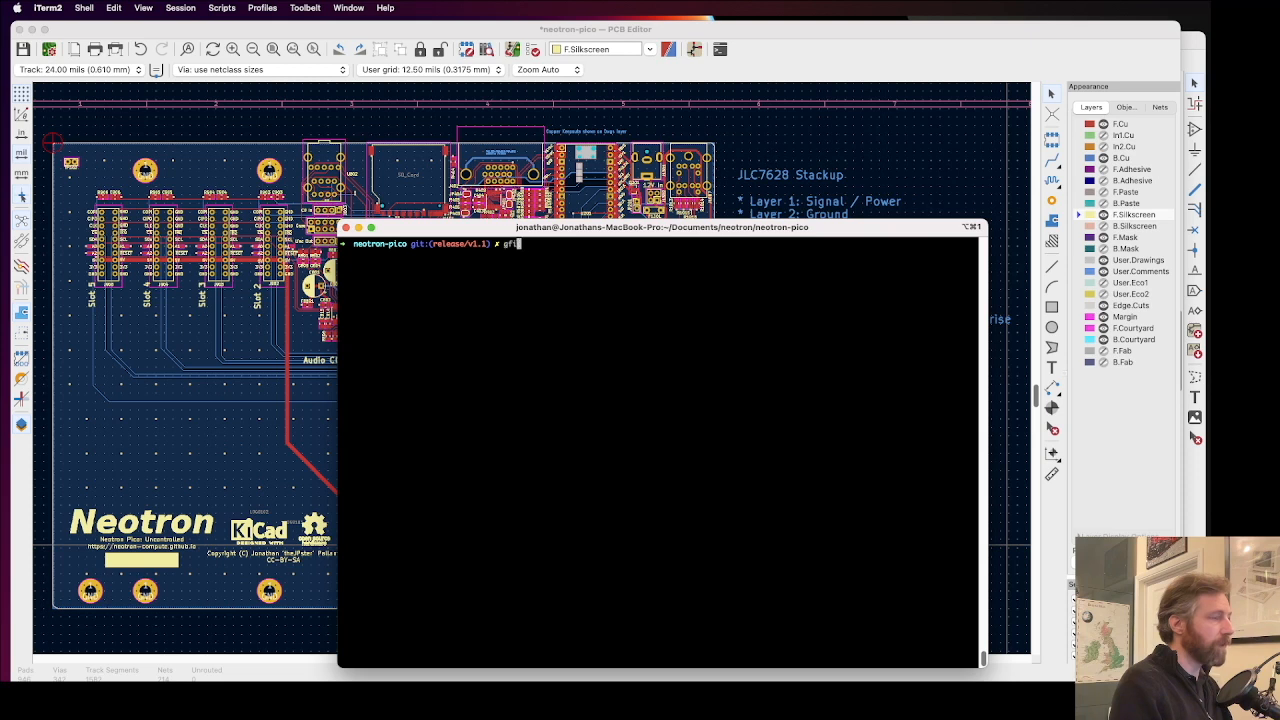
pyautogui.write('t checkout develop')
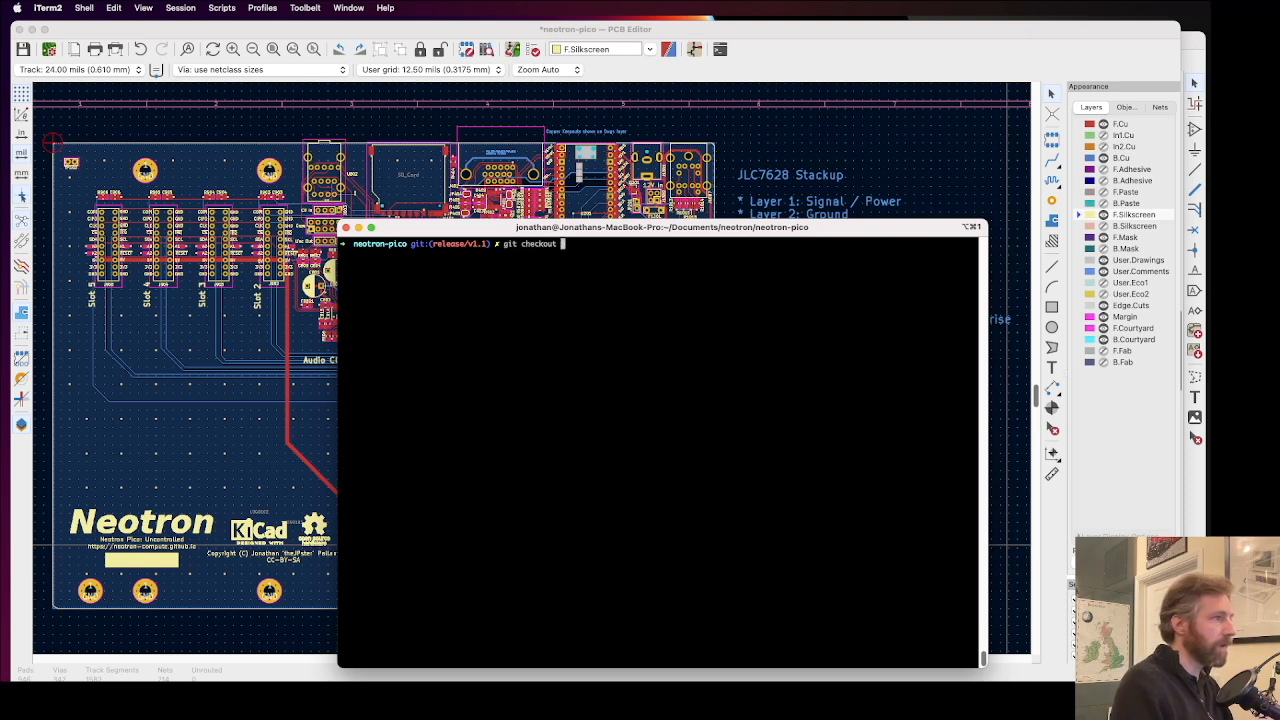
pyautogui.press('Return')
# Step: Create and switch to a new git branch named fix_silkscreen_via_overlap
pyautogui.write('git checkout ')
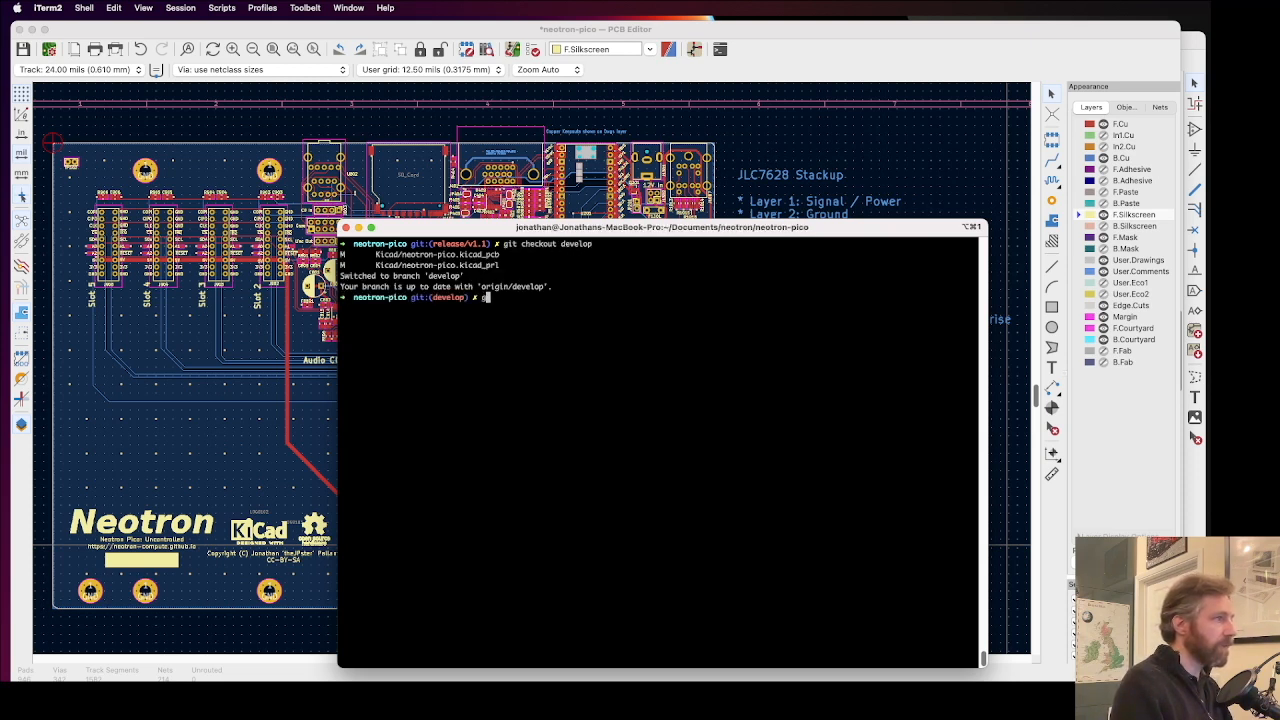
pyautogui.write('-b ')
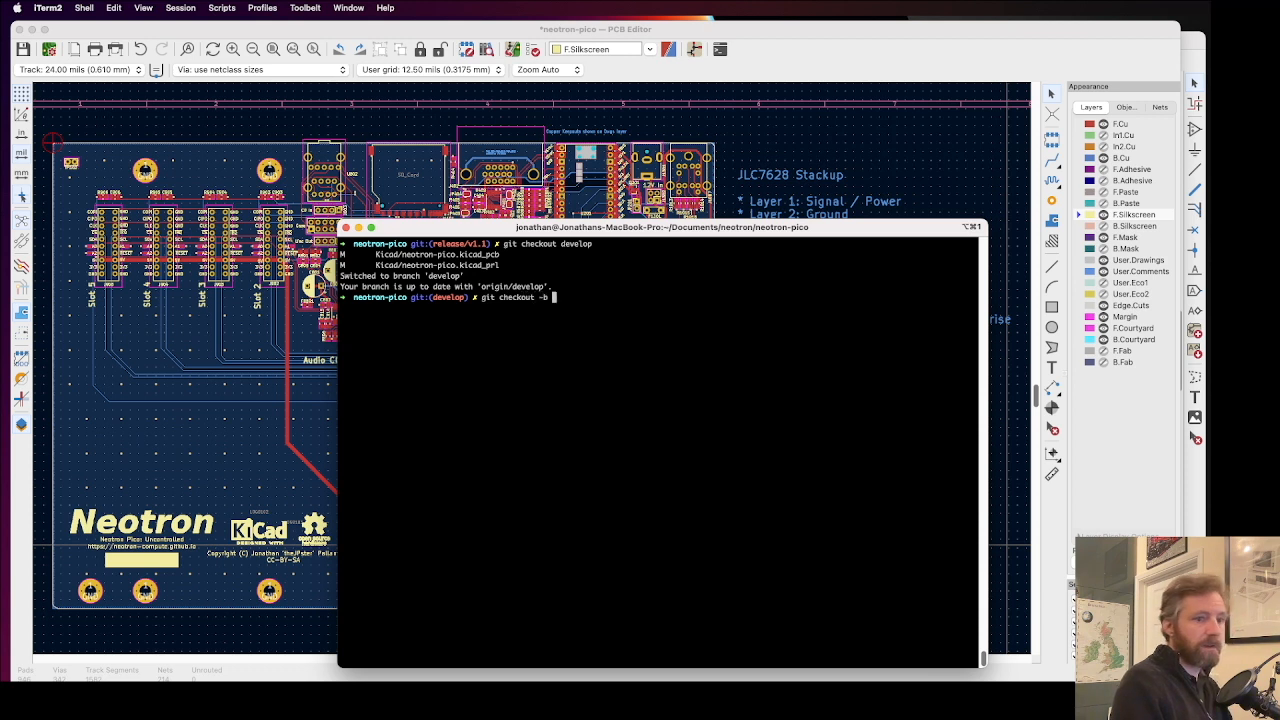
pyautogui.write('fix_silkscr')
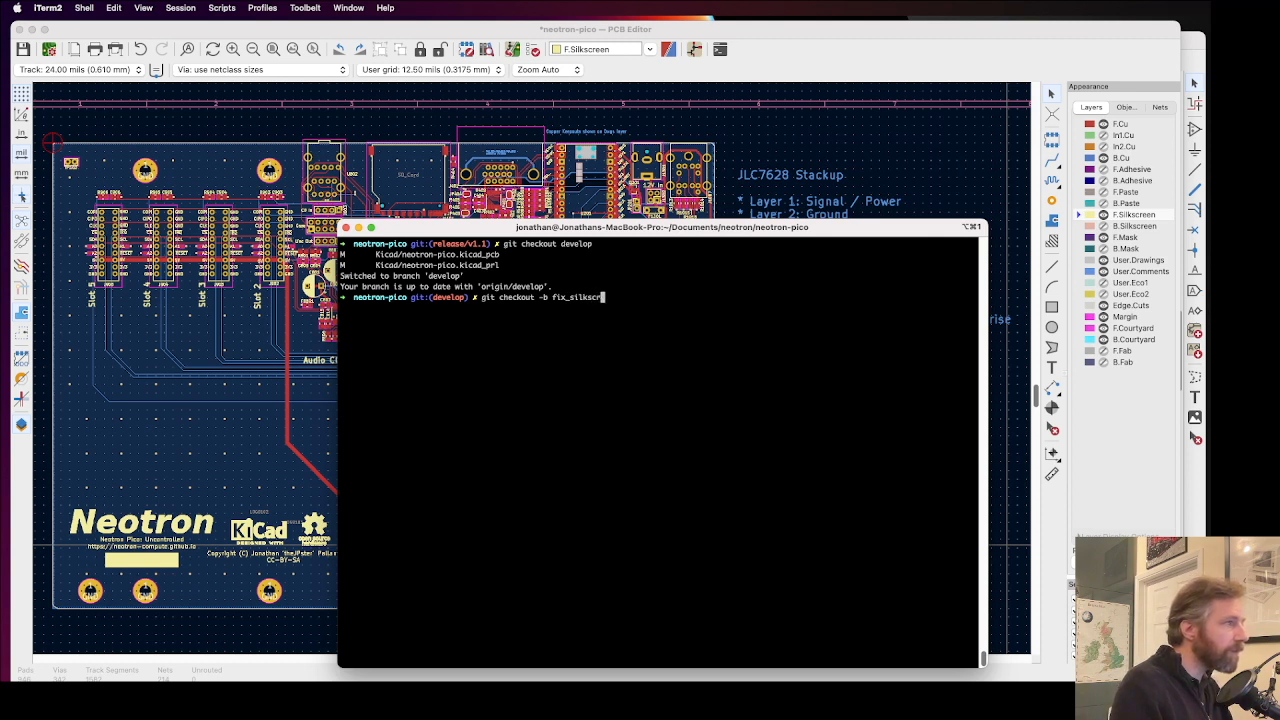
pyautogui.write('een_via_overla')
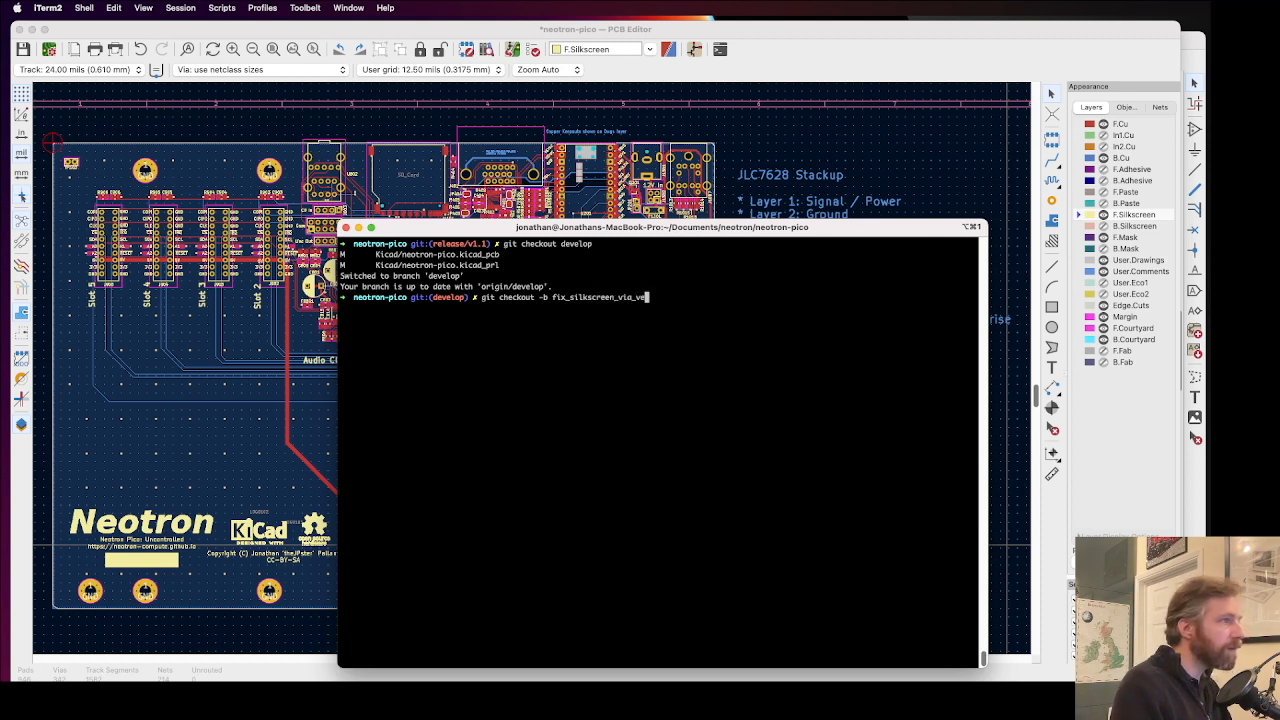
pyautogui.write('p')
pyautogui.press('Return')
# Step: Check the git status and stage Kicad/neotron-pico.kicad_pcb
pyautogui.write('git')
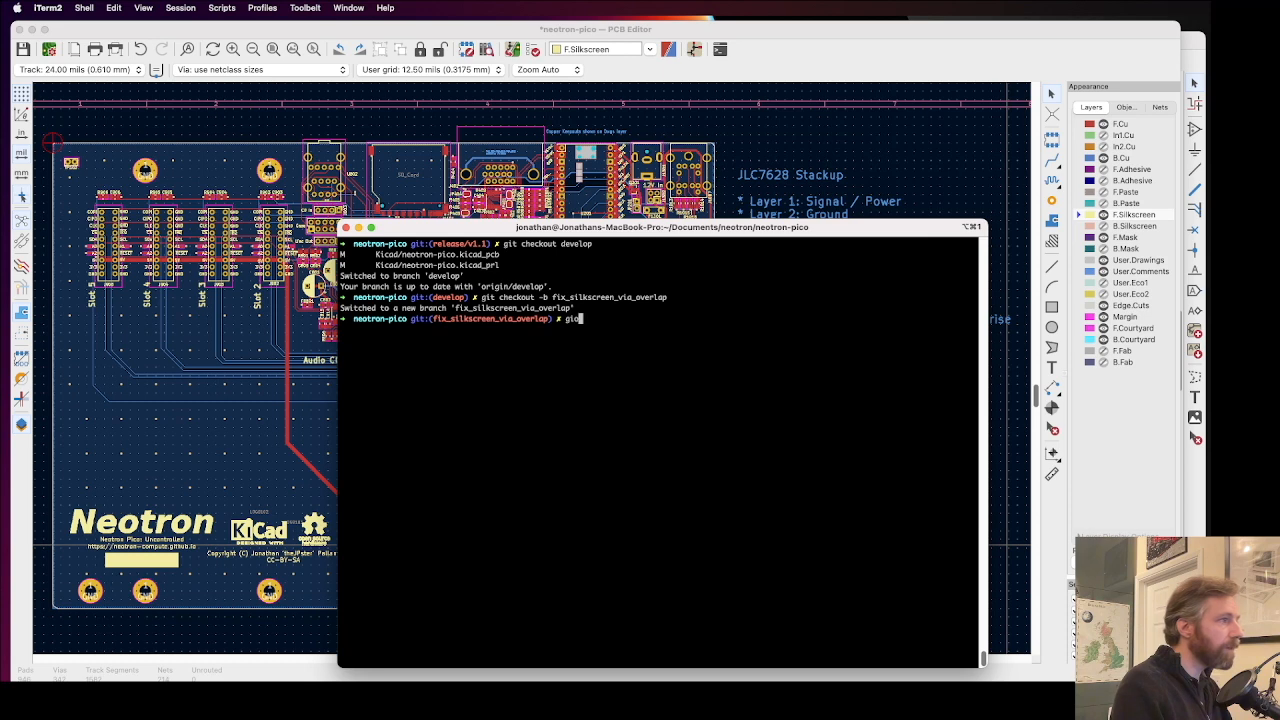
pyautogui.write(' status')
pyautogui.press('Return')
pyautogui.write('git add Kicad/neo')
pyautogui.press('Tab')
pyautogui.write('cb')
pyautogui.press('Return')
# Step: Stage Kicad/neotron-pico.kicad_prl
pyautogui.press('Up')
pyautogui.press('BackSpace')
pyautogui.press('BackSpace')
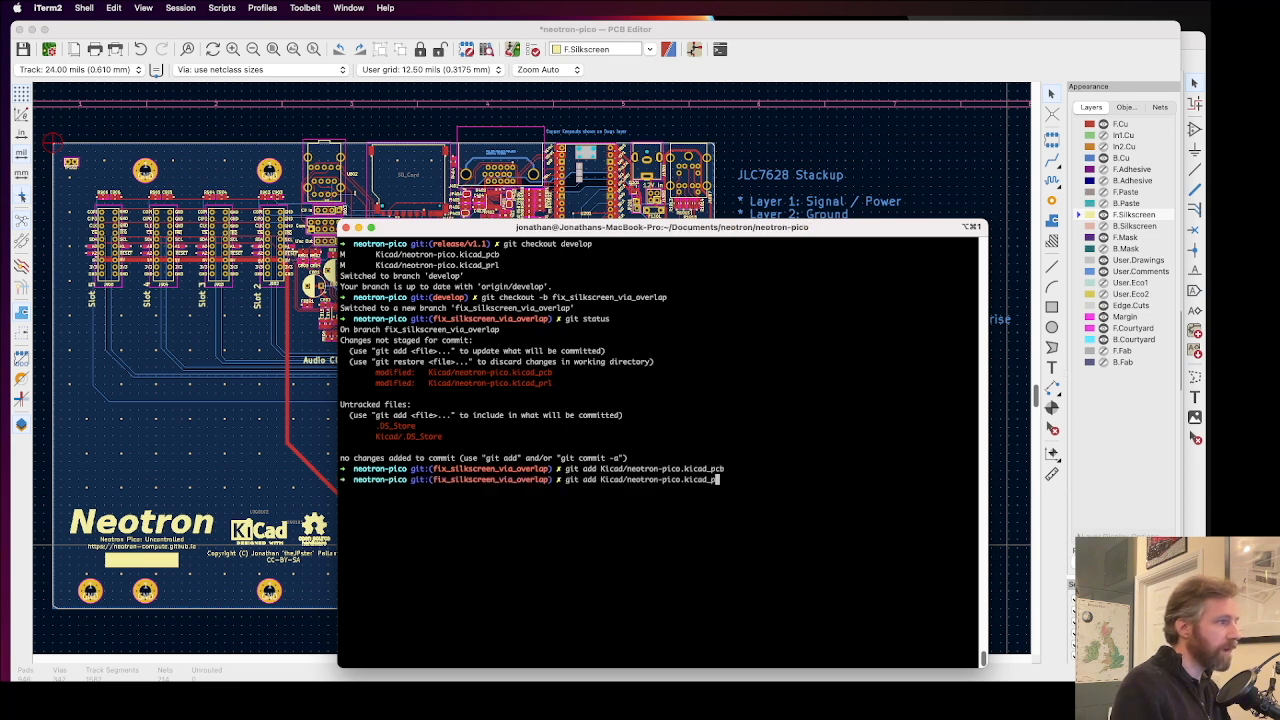
pyautogui.write('rl')
pyautogui.press('Return')
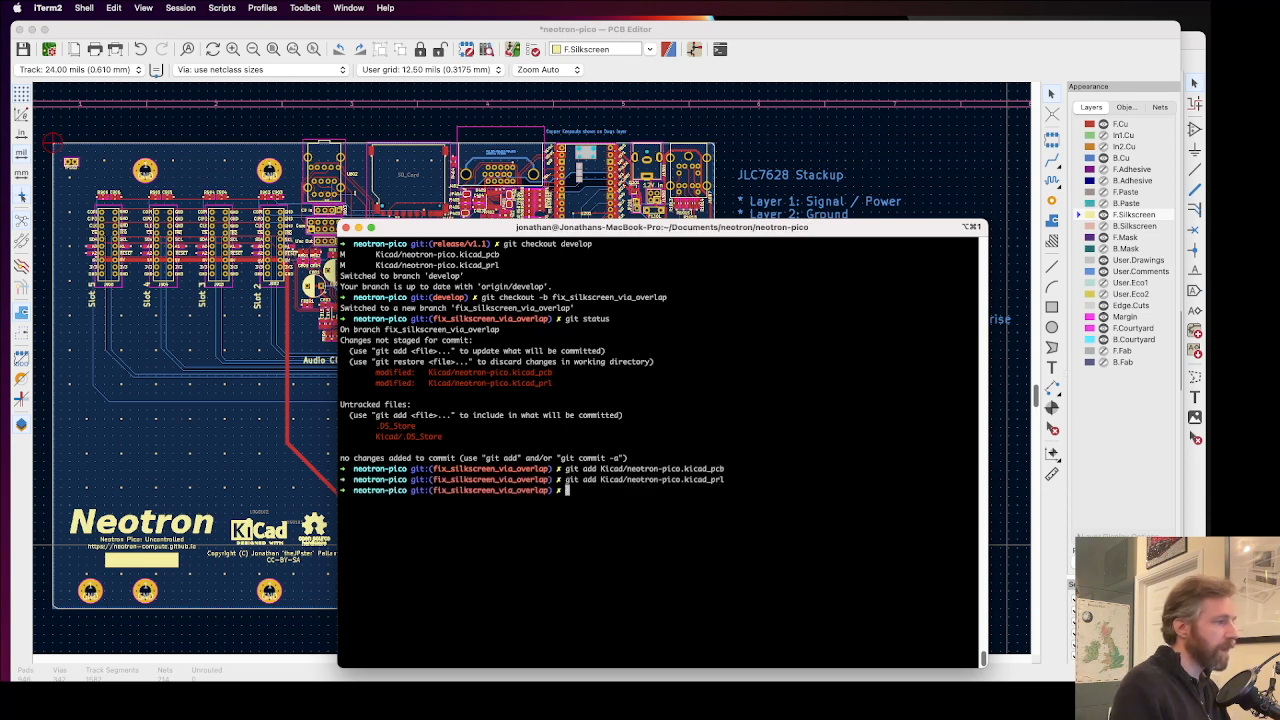
# Step: Open the repository in Sublime Merge with "smerge ." and arrange its window so all of it is visible
pyautogui.write('smerge .')
pyautogui.press('Return')
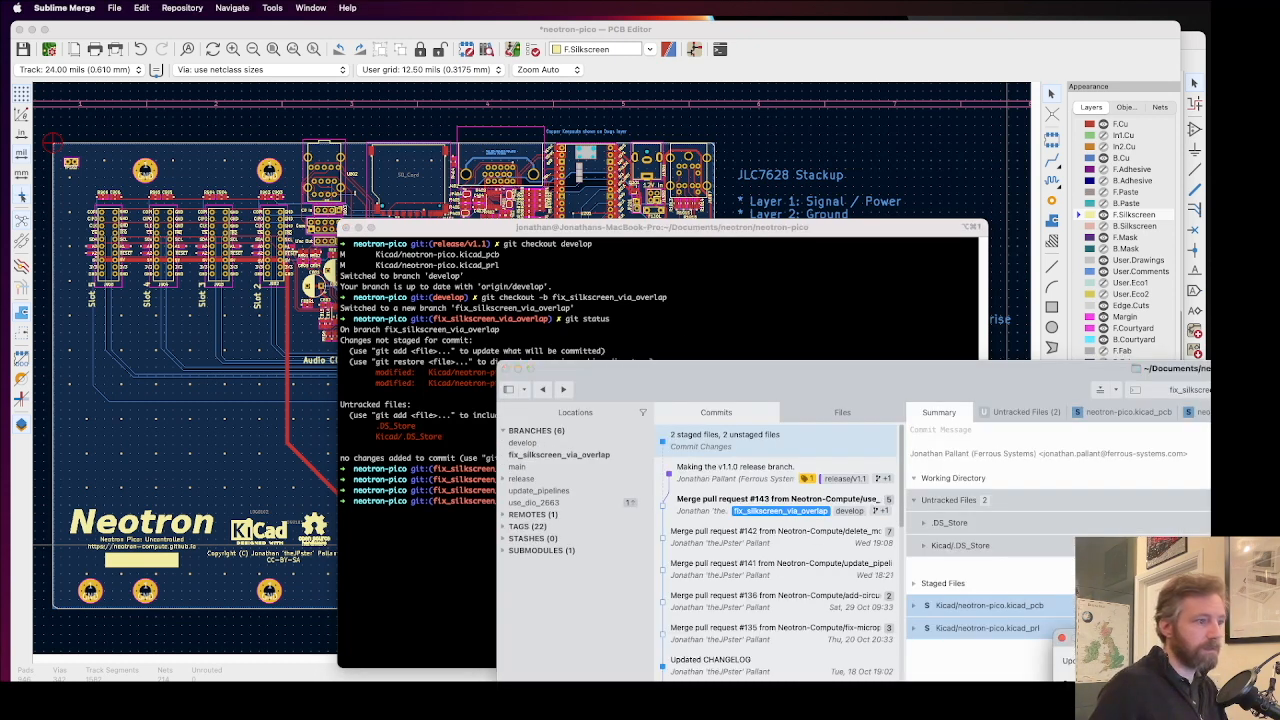
pyautogui.moveTo(1279, 381); pyautogui.dragTo(1014, 66)
pyautogui.moveTo(1279, 400); pyautogui.dragTo(1100, 400)
# Step: Unstage Kicad/neotron-pico.kicad_prl and discard its changes, leaving only the PCB file staged
pyautogui.click(567, 314)
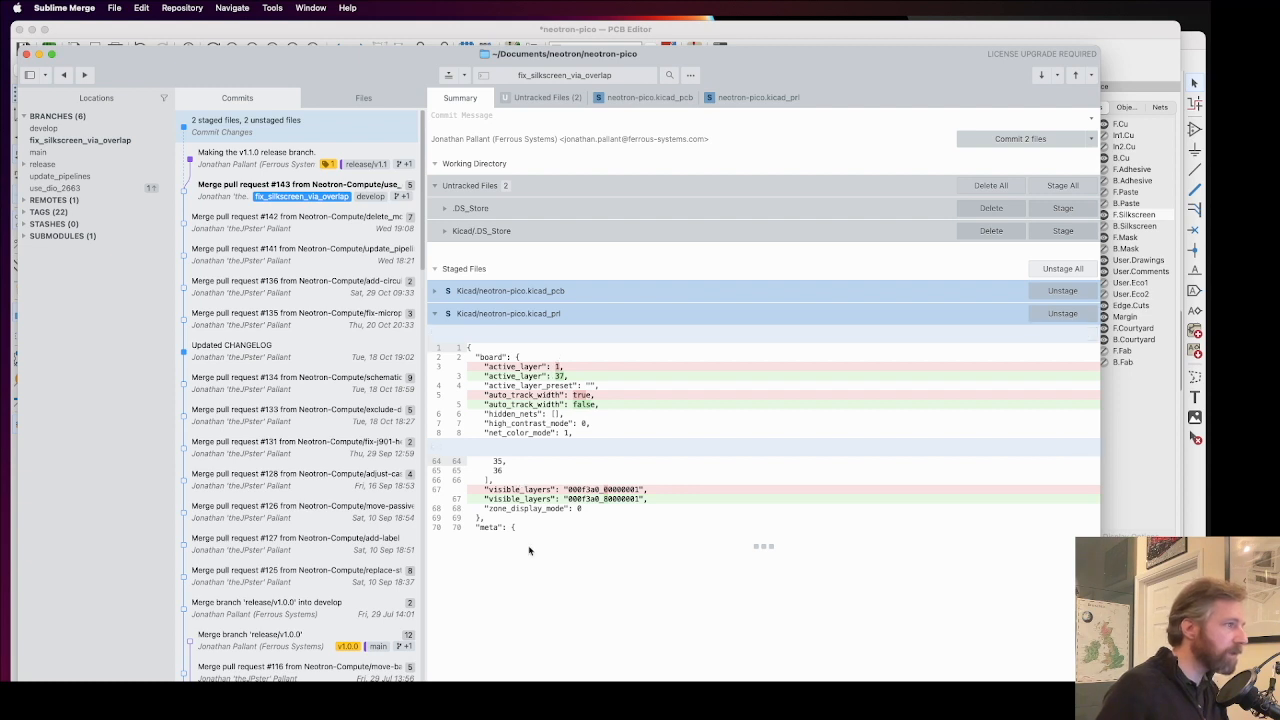
pyautogui.click(531, 395)
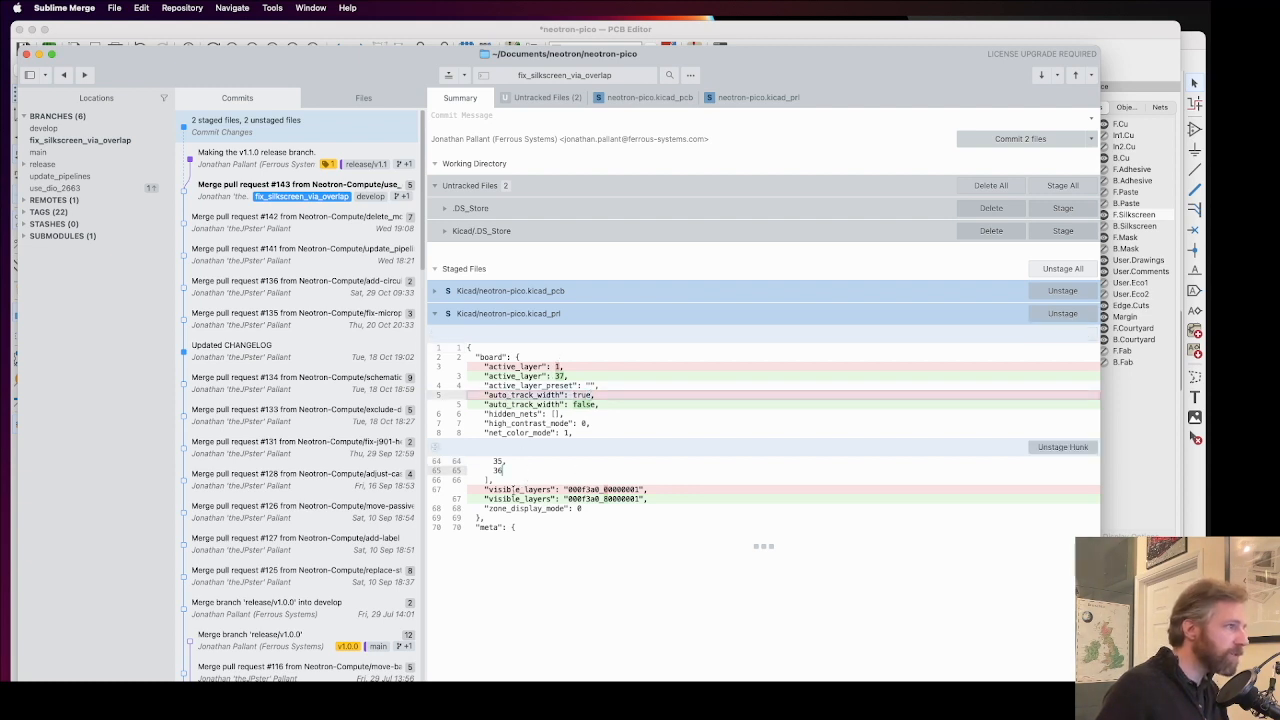
pyautogui.click(1063, 334)
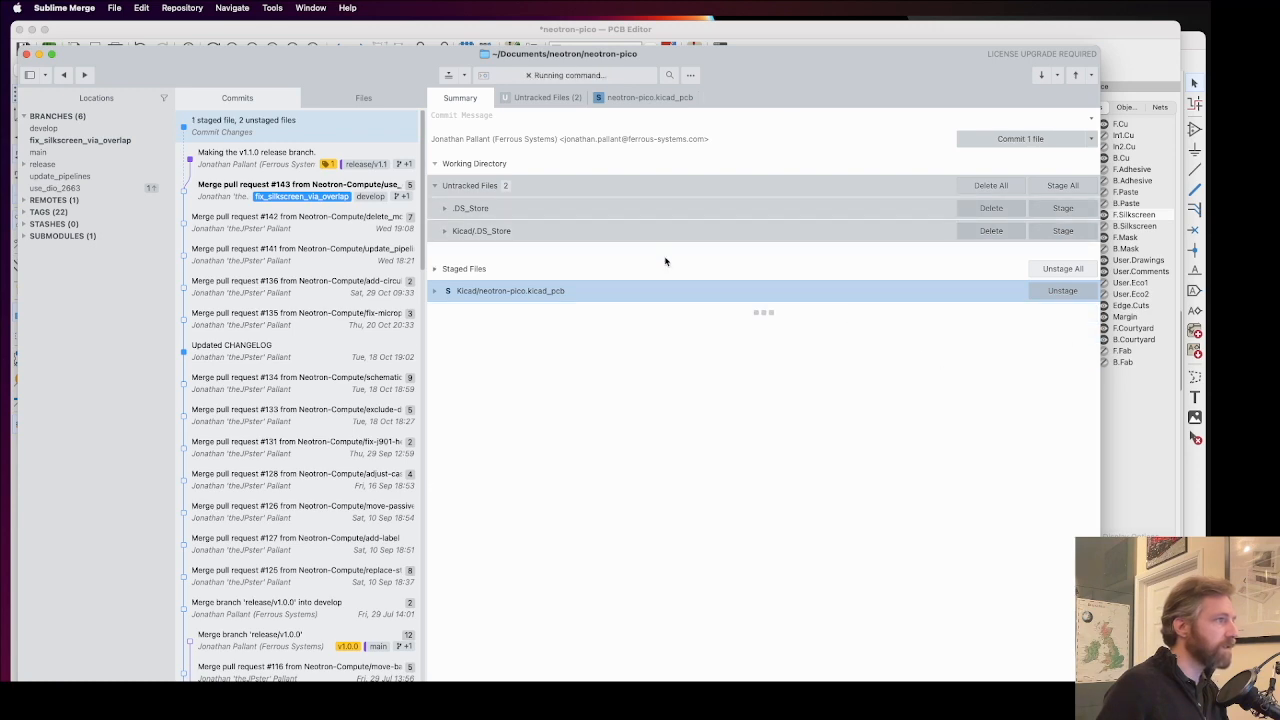
pyautogui.click(990, 186)
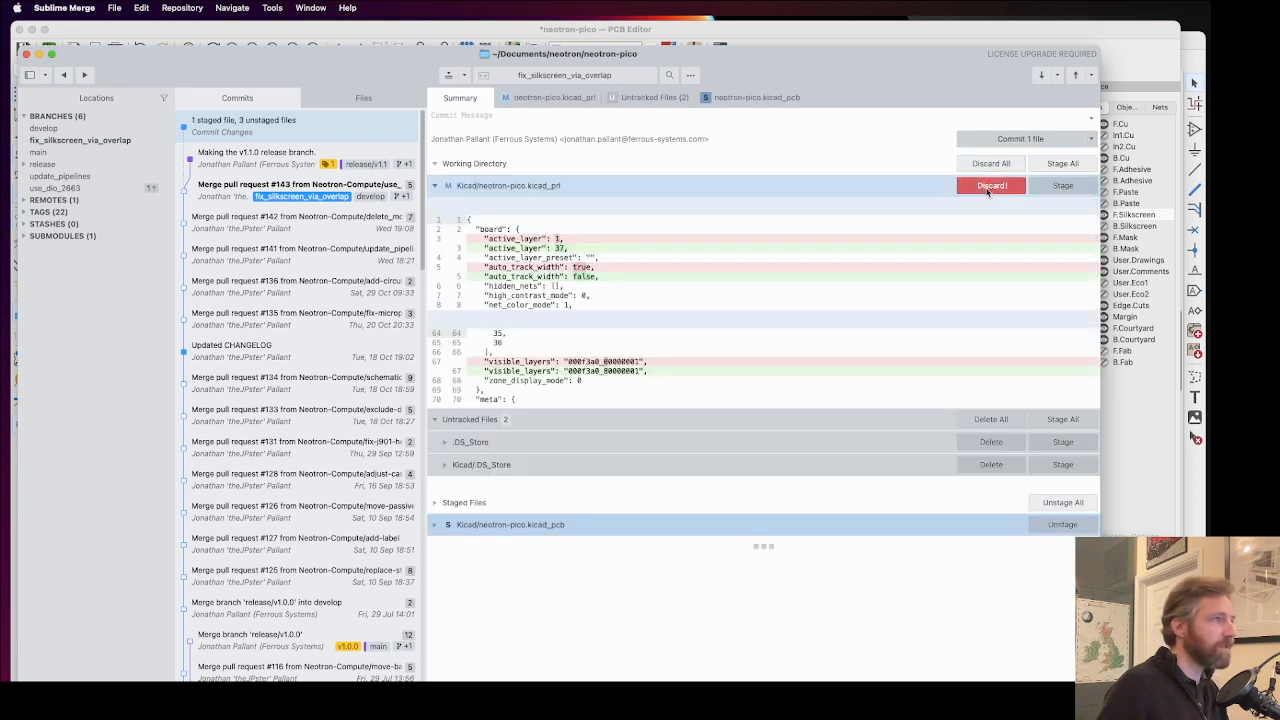
pyautogui.click(990, 186)
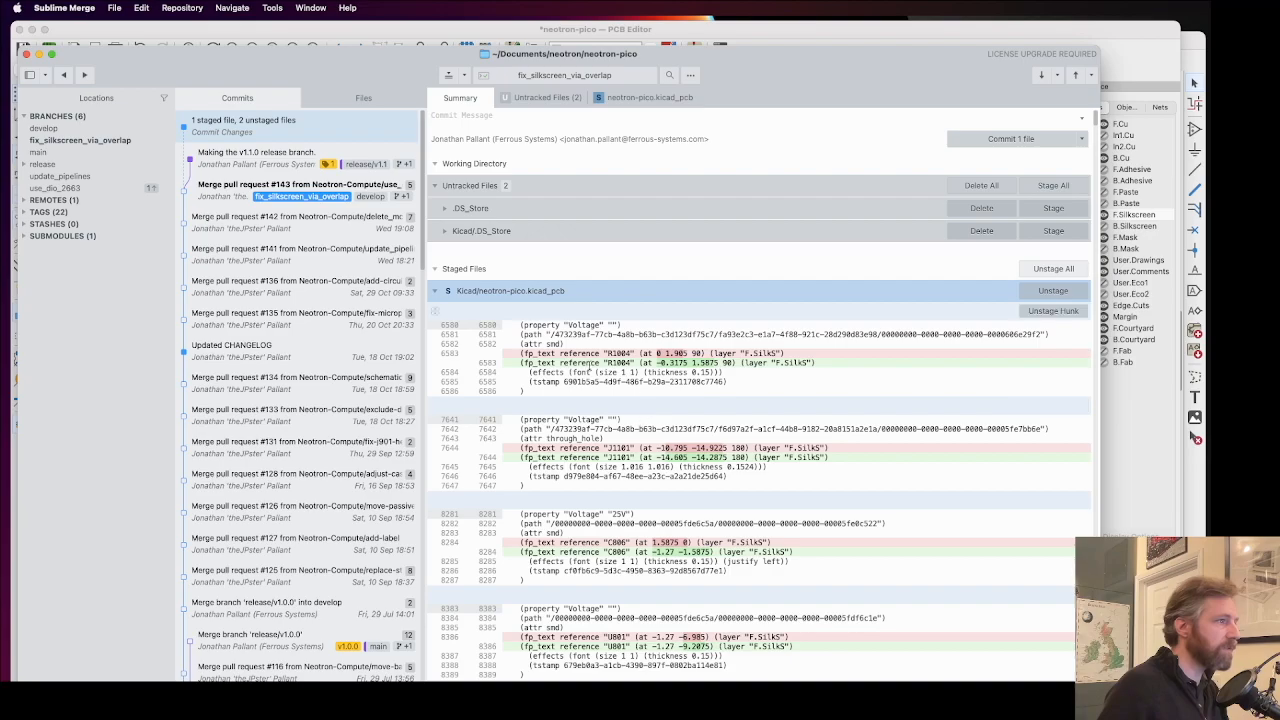
# Step: Review the staged neotron-pico.kicad_pcb diff and enter the commit summary "Move vias and silkscreen so they don't overlap."
pyautogui.scroll(-5, 703, 298)
pyautogui.scroll(-20, 690, 380)
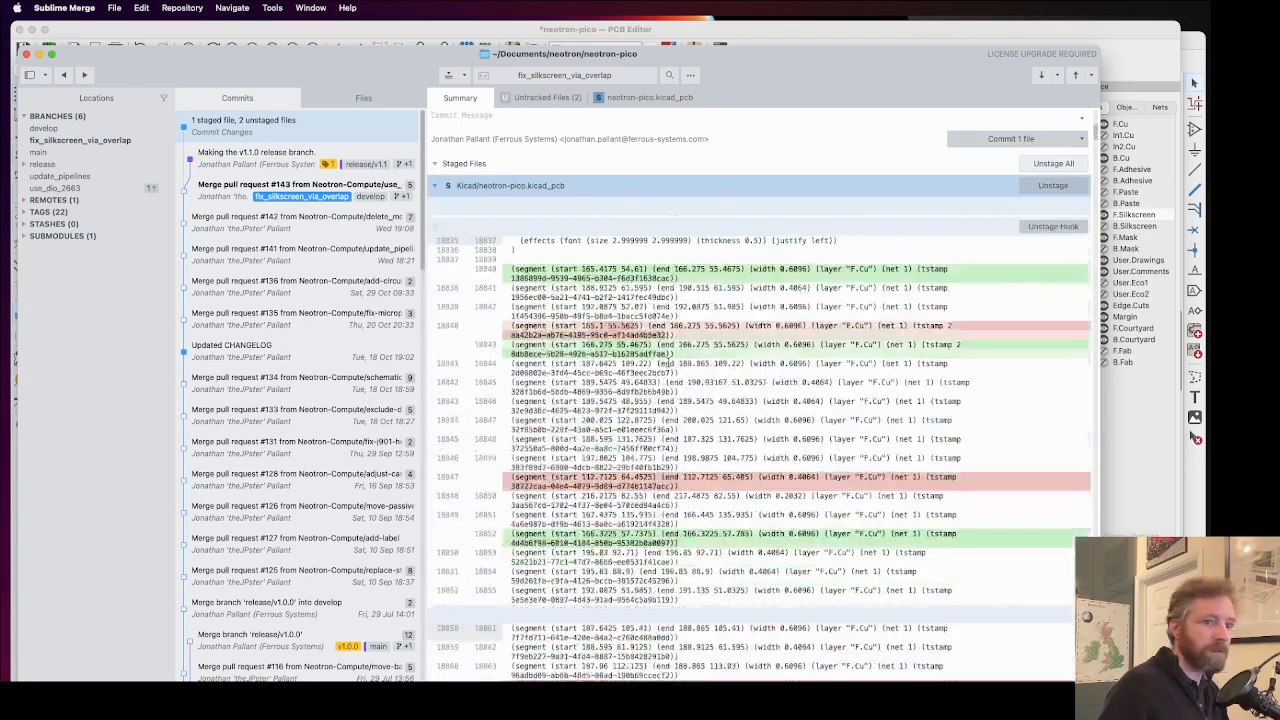
pyautogui.scroll(-2, 760, 440)
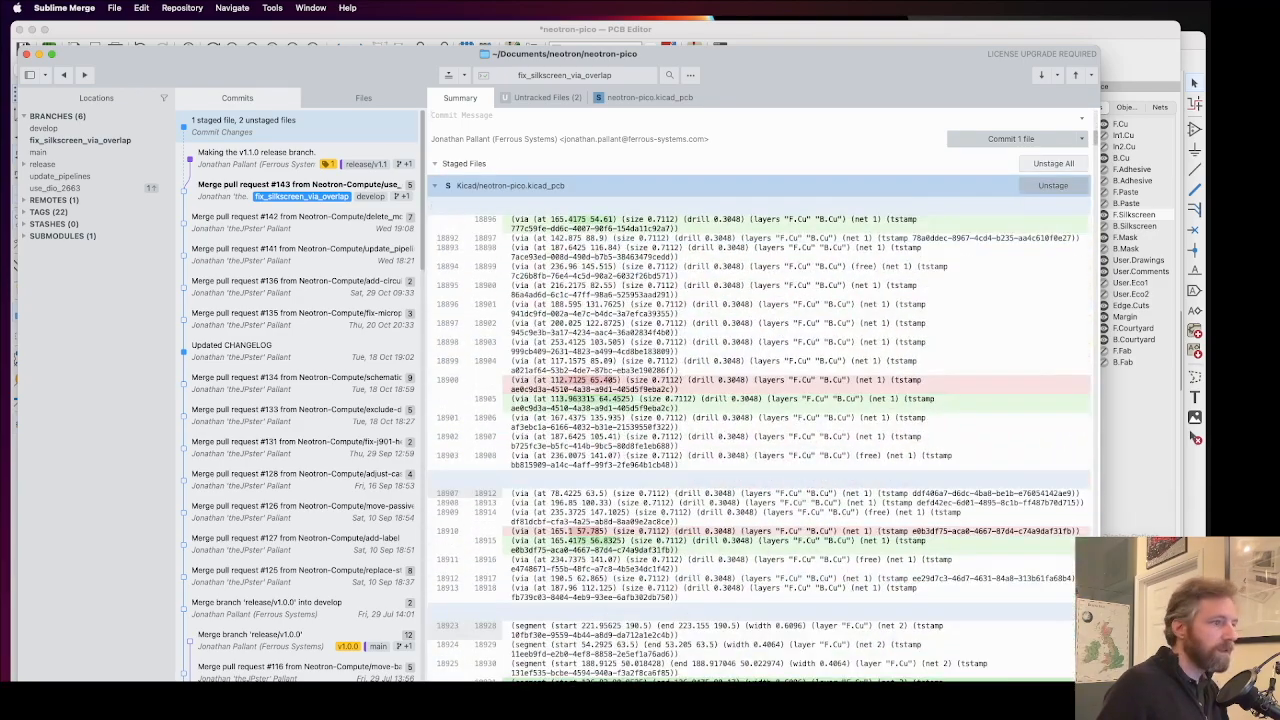
pyautogui.scroll(20, 602, 180)
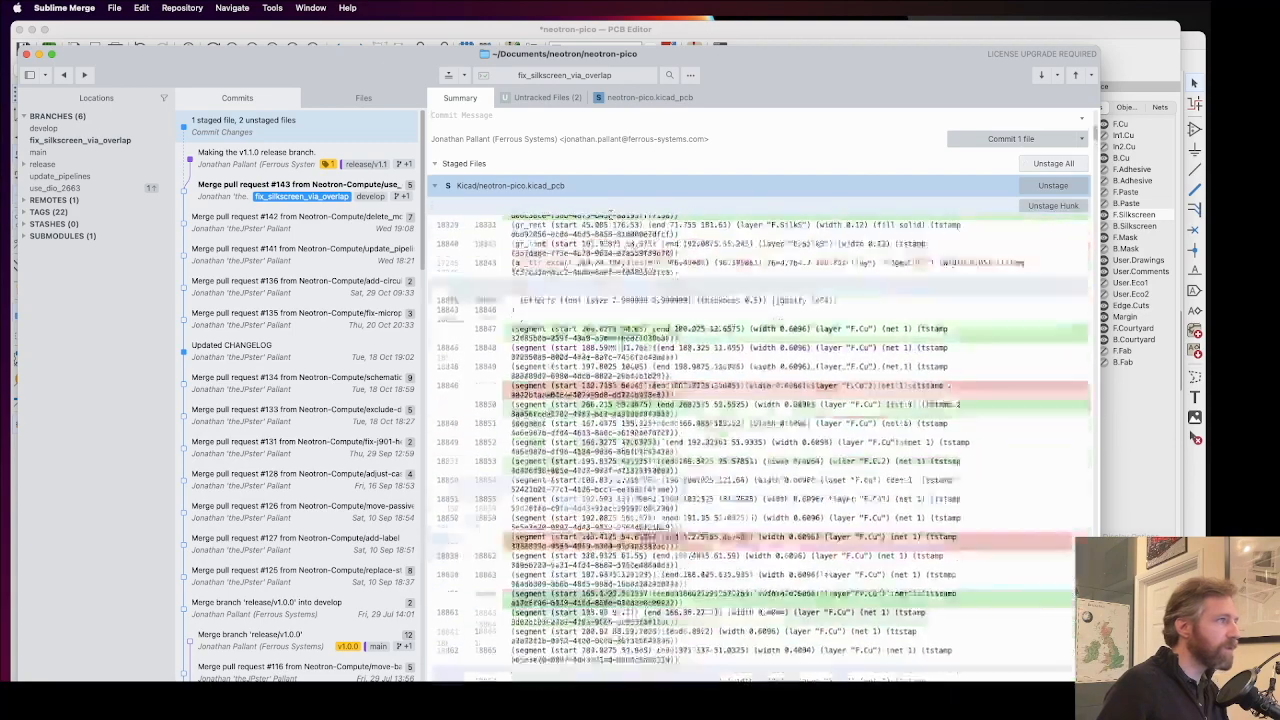
pyautogui.scroll(5, 602, 177)
pyautogui.click(494, 116)
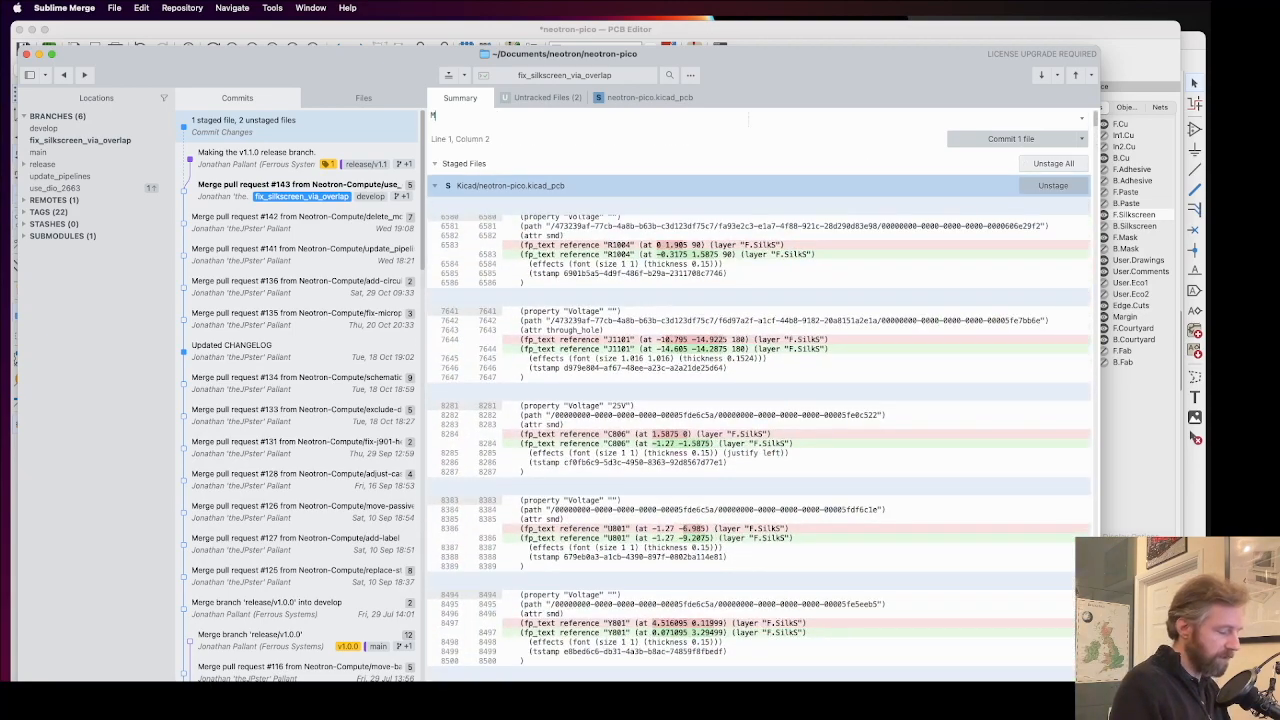
pyautogui.write('Move ')
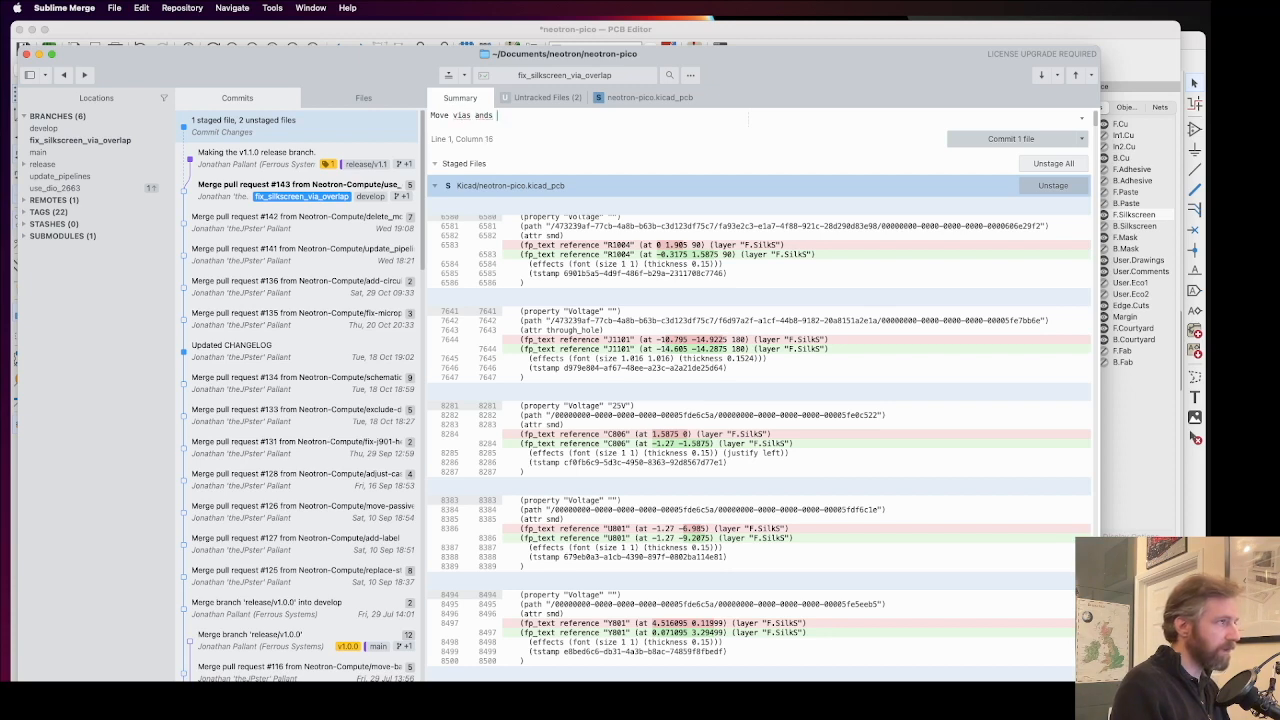
pyautogui.write('vias and silkscreen so')
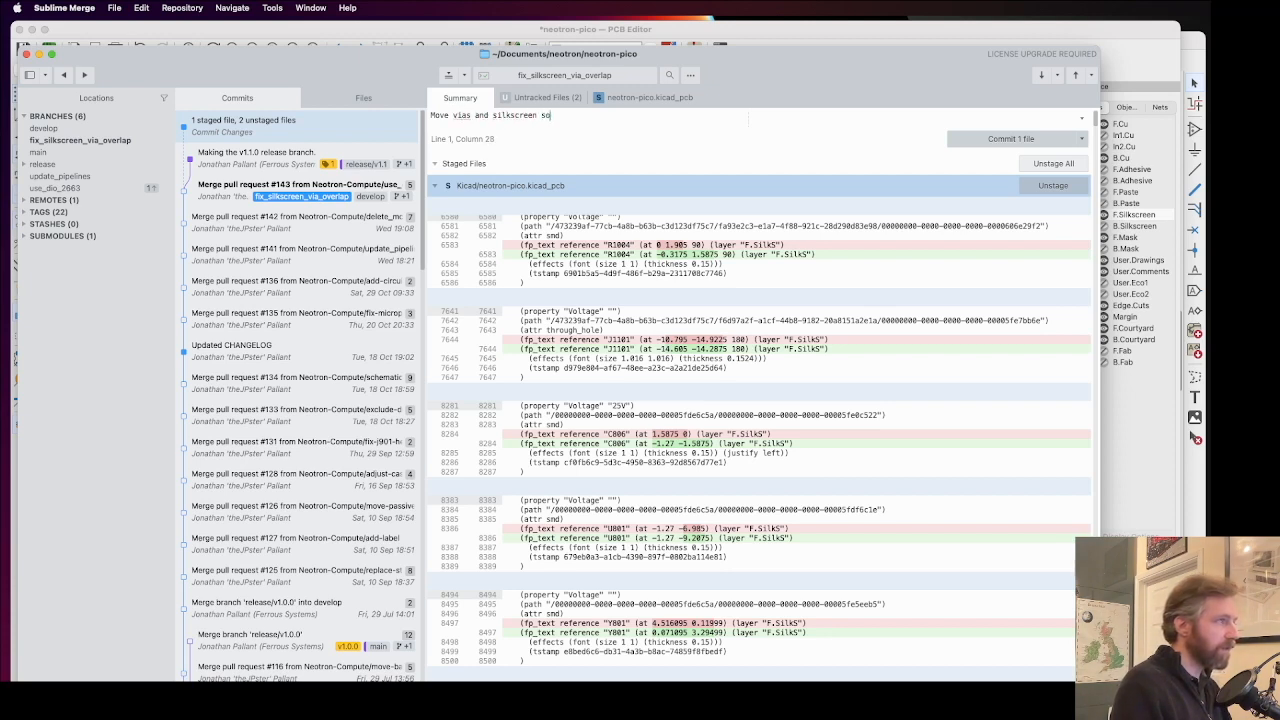
pyautogui.write(" they don't dverlap")
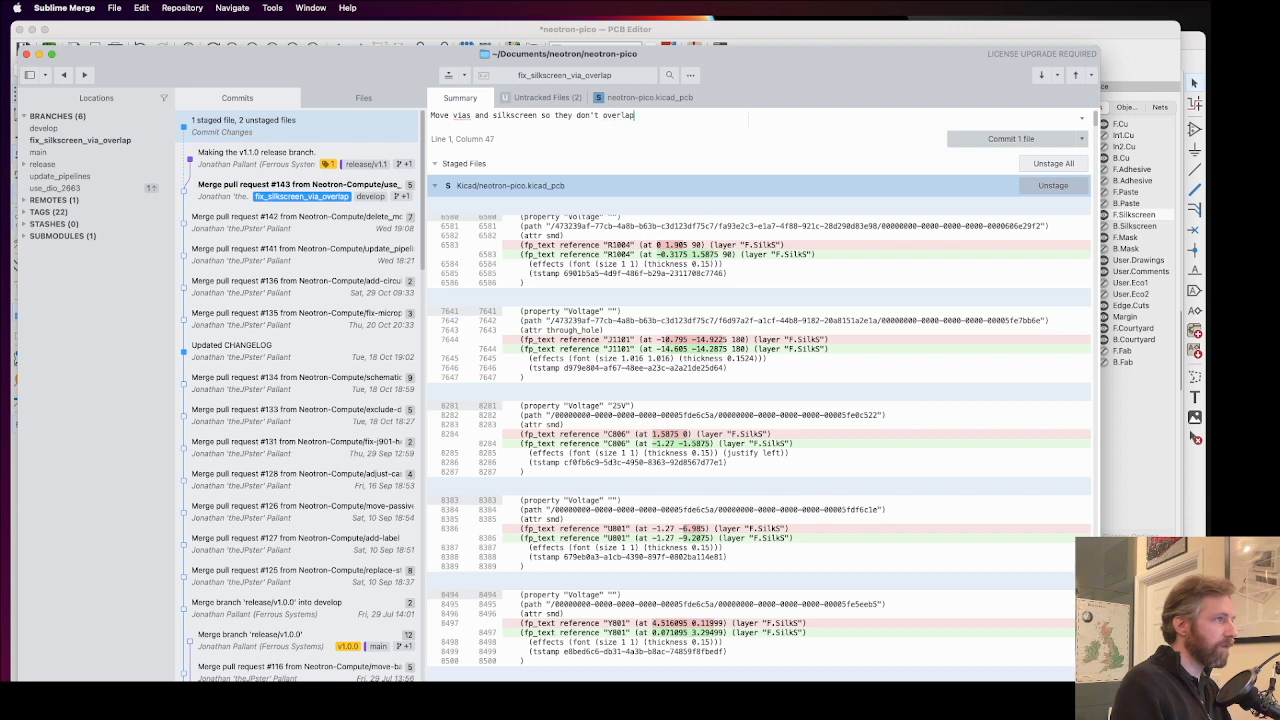
pyautogui.write('.')
# Step: Add the line "Closes #145" after a blank line in the commit message, checking the issue number on GitHub
pyautogui.press('Return')
pyautogui.press('Return')
pyautogui.write('Closes #')
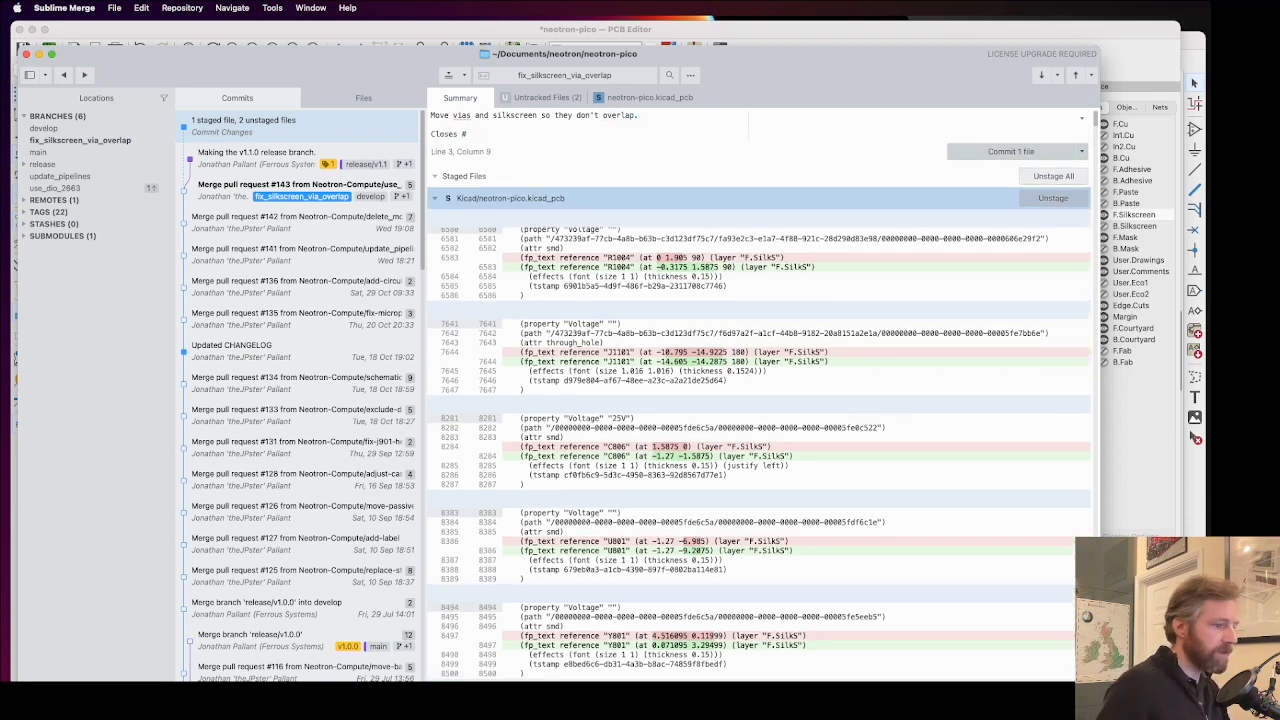
pyautogui.press('super+Tab')
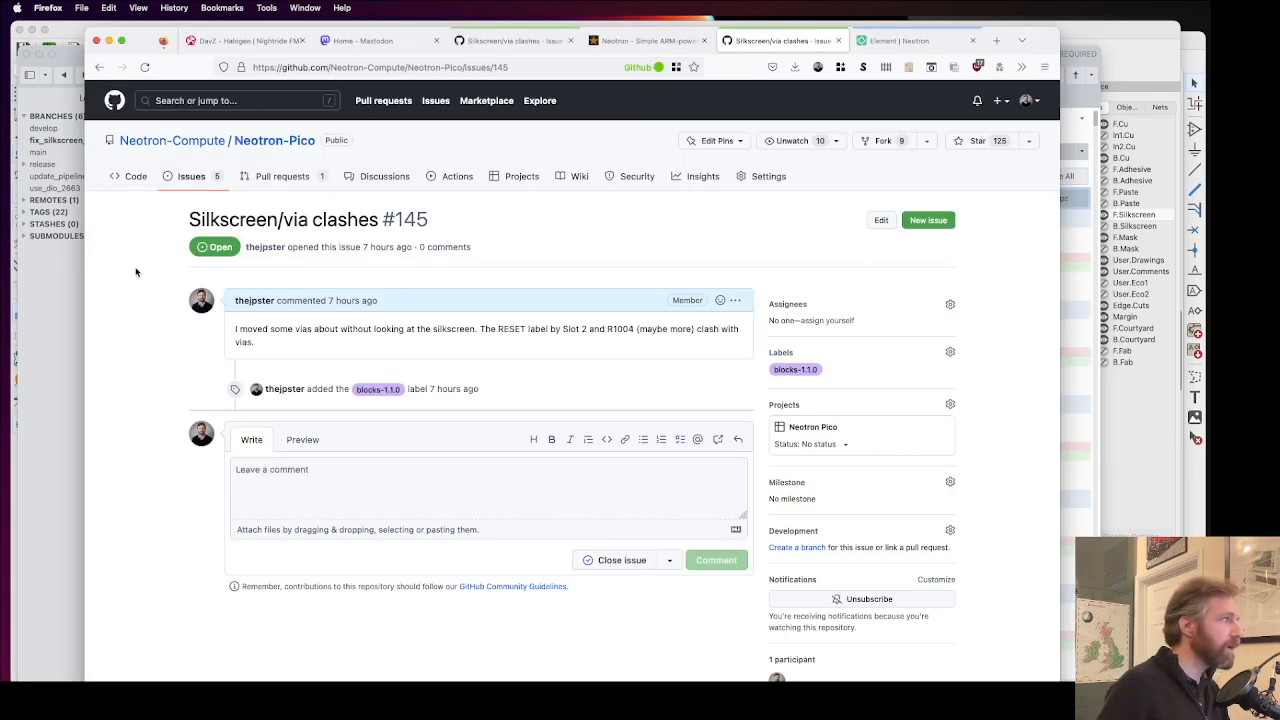
pyautogui.press('super+Tab')
pyautogui.write('145')
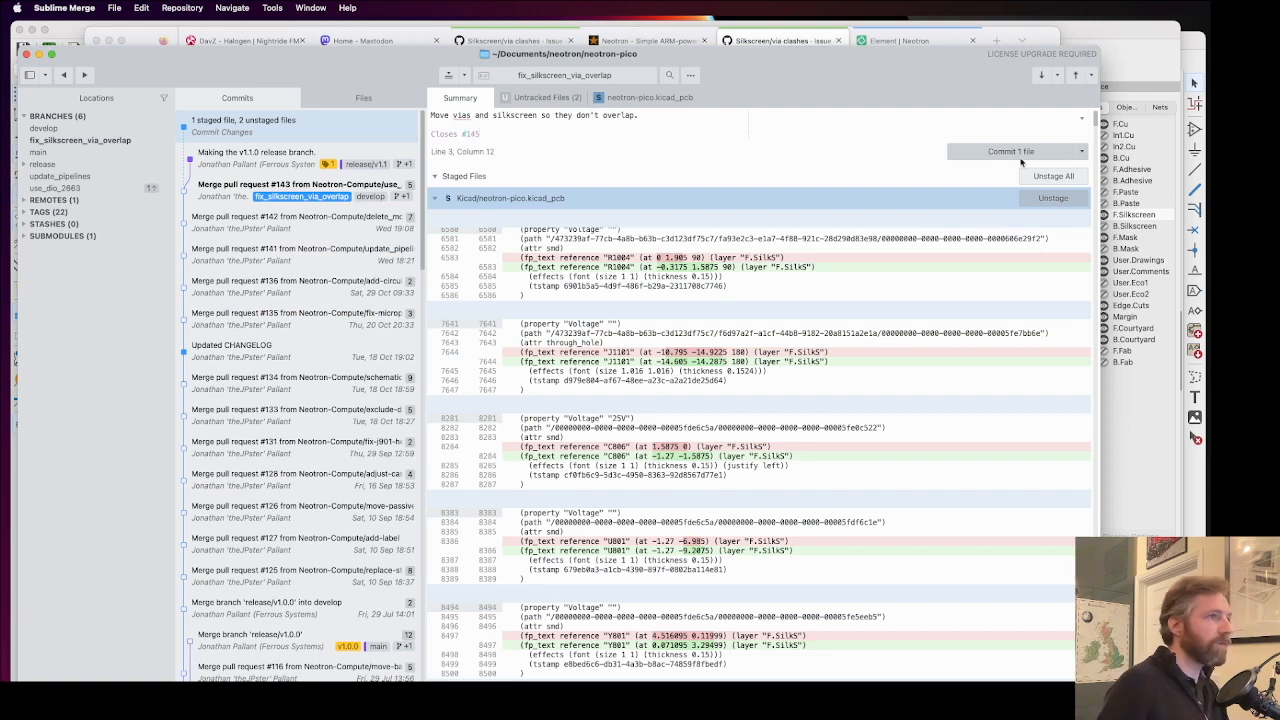
# Step: Commit the staged file, push fix_silkscreen_via_overlap to origin and close the Sublime Merge window
pyautogui.click(1018, 154)
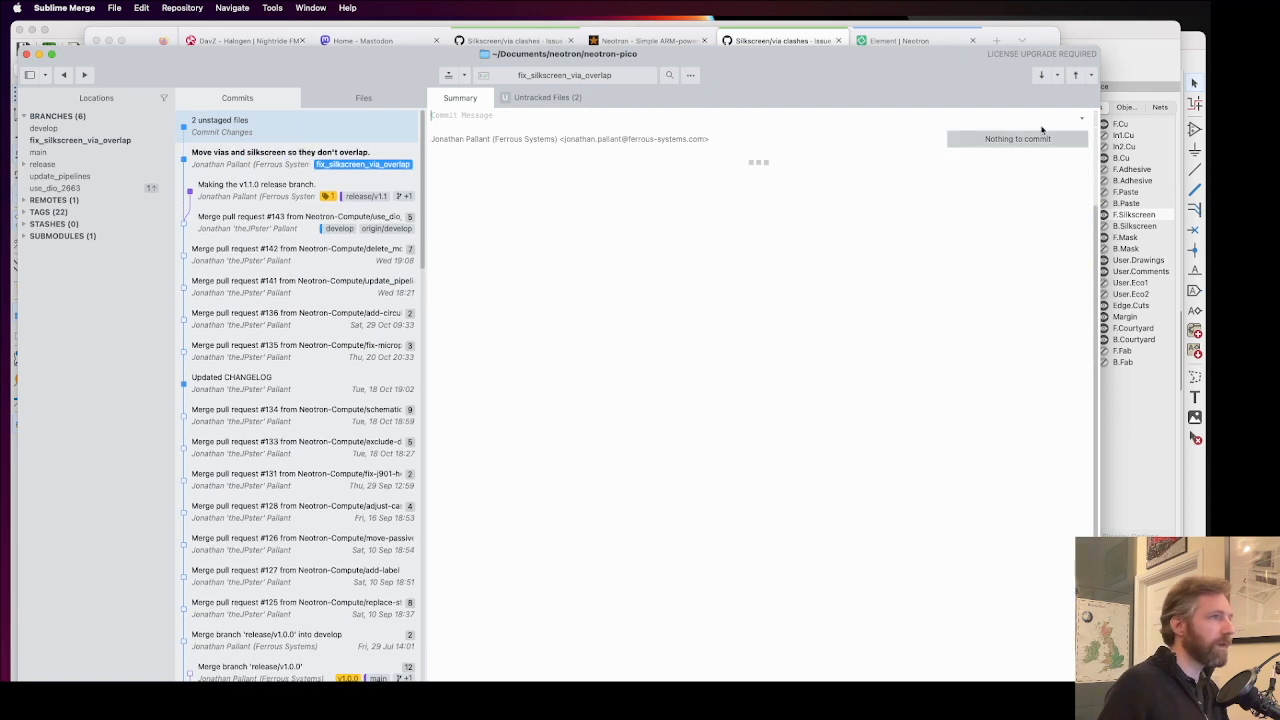
pyautogui.click(1077, 75)
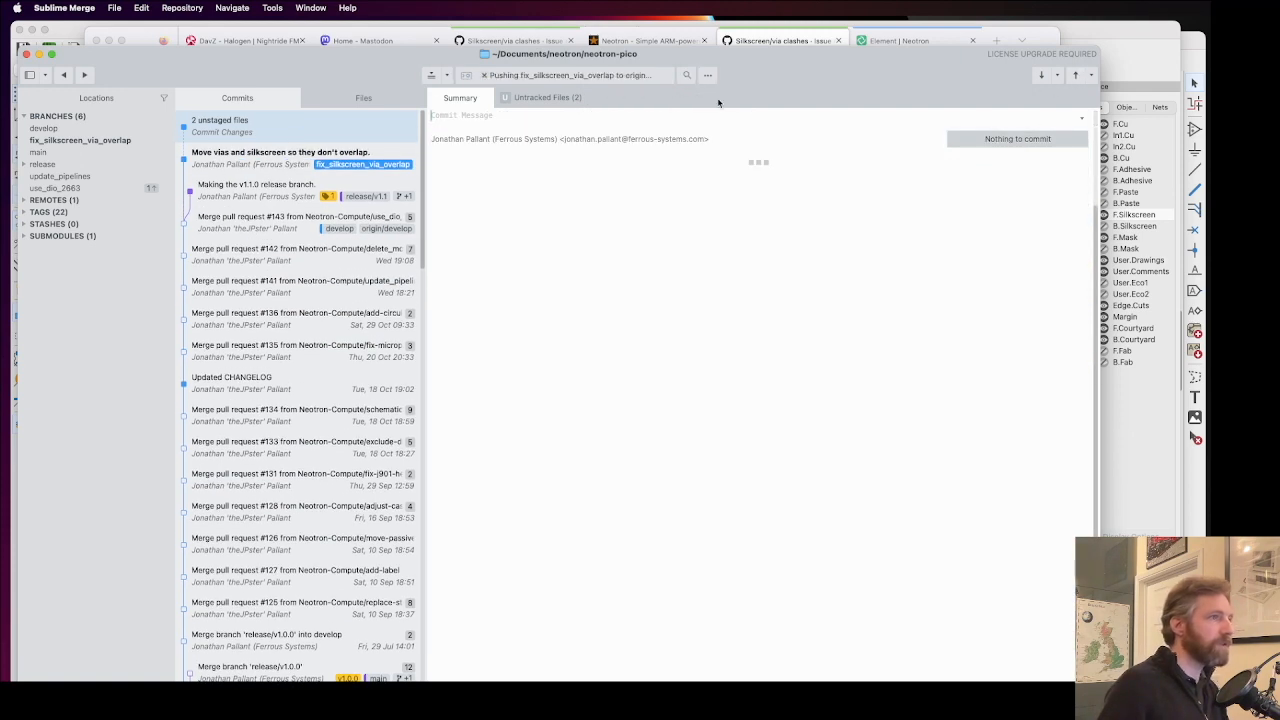
pyautogui.click(26, 54)
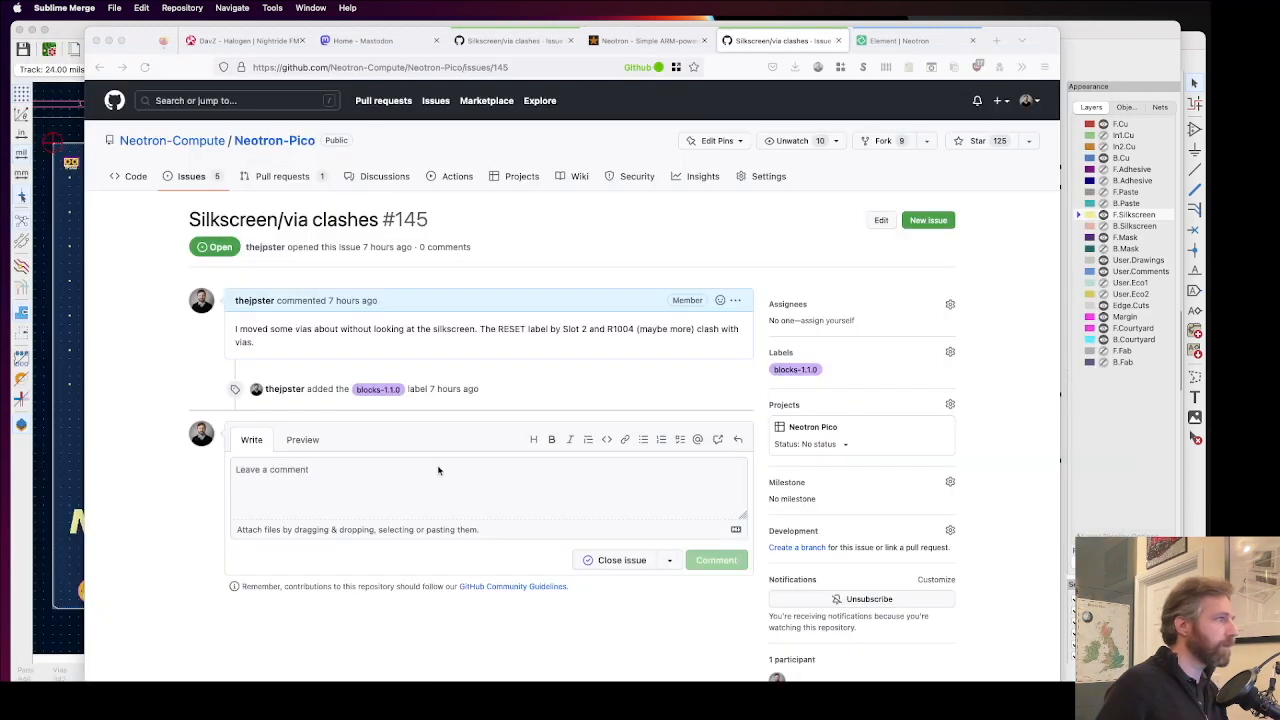
# Step: In Firefox, create a GitHub pull request from fix_silkscreen_via_overlap into develop in Neotron-Pico, keeping the prefilled title and "Closes #145" description
pyautogui.click(405, 195)
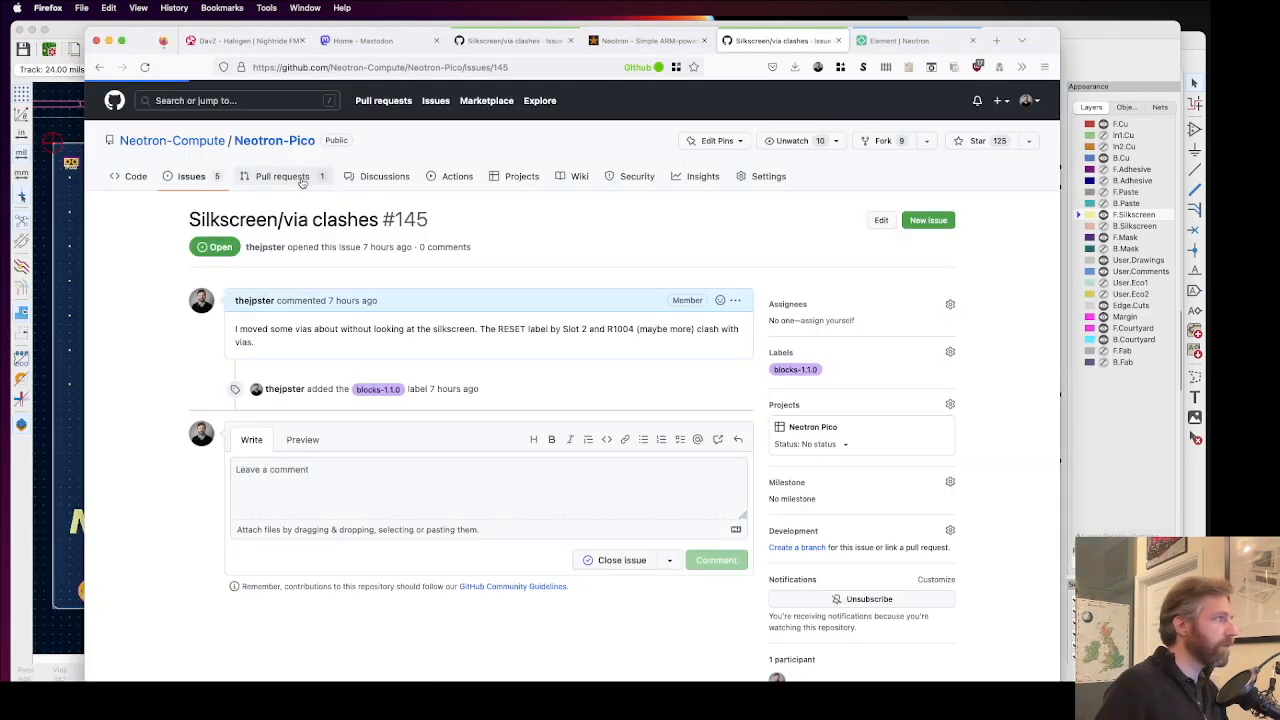
pyautogui.click(302, 178)
pyautogui.click(907, 216)
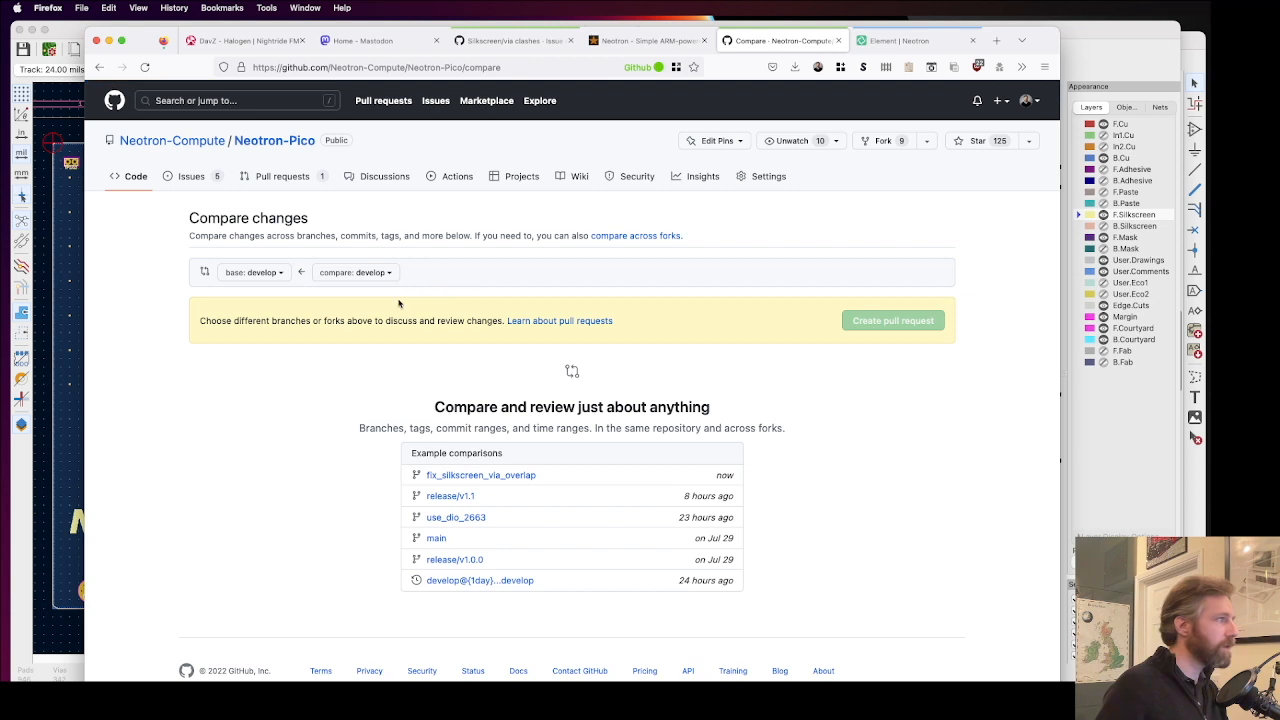
pyautogui.click(368, 273)
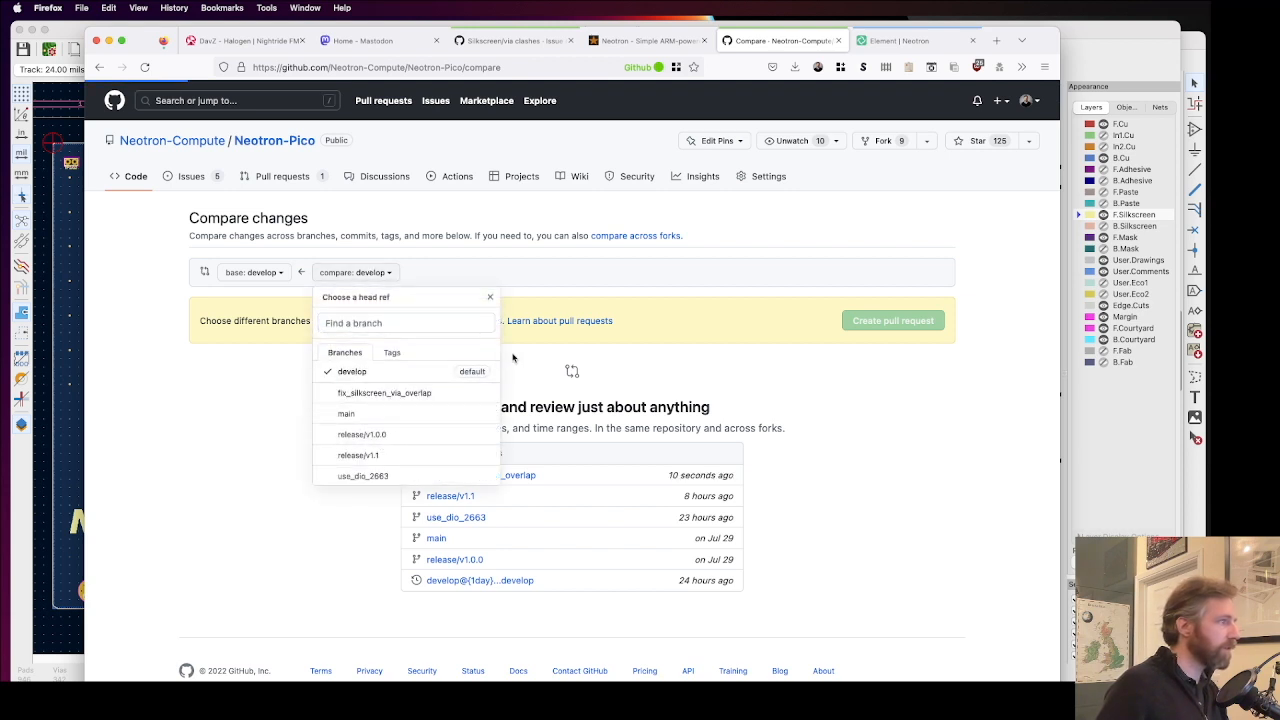
pyautogui.click(384, 393)
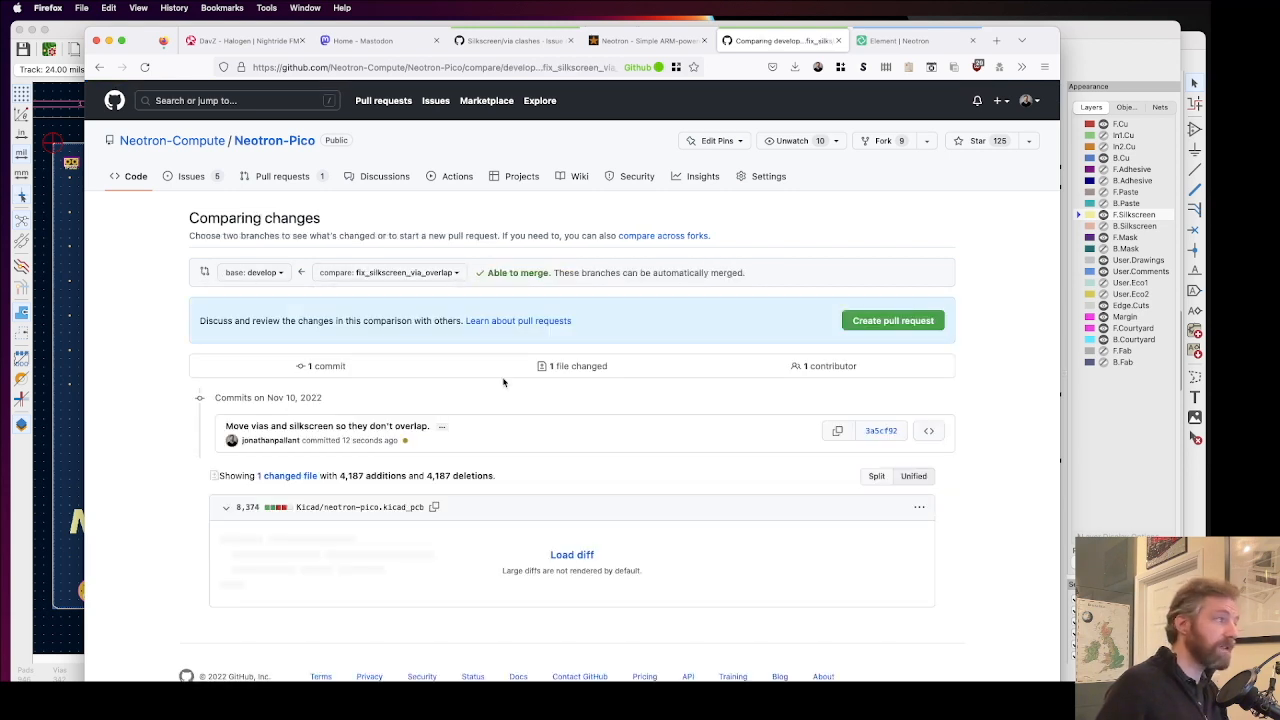
pyautogui.click(893, 321)
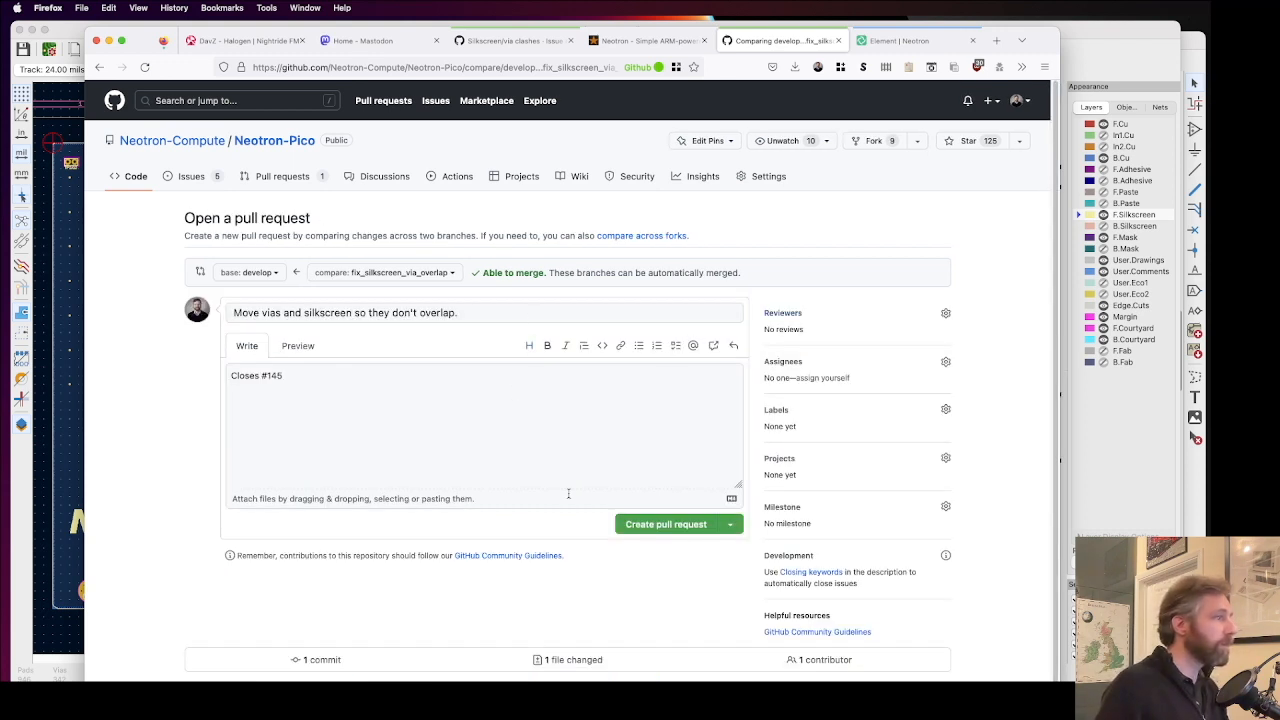
pyautogui.click(656, 527)
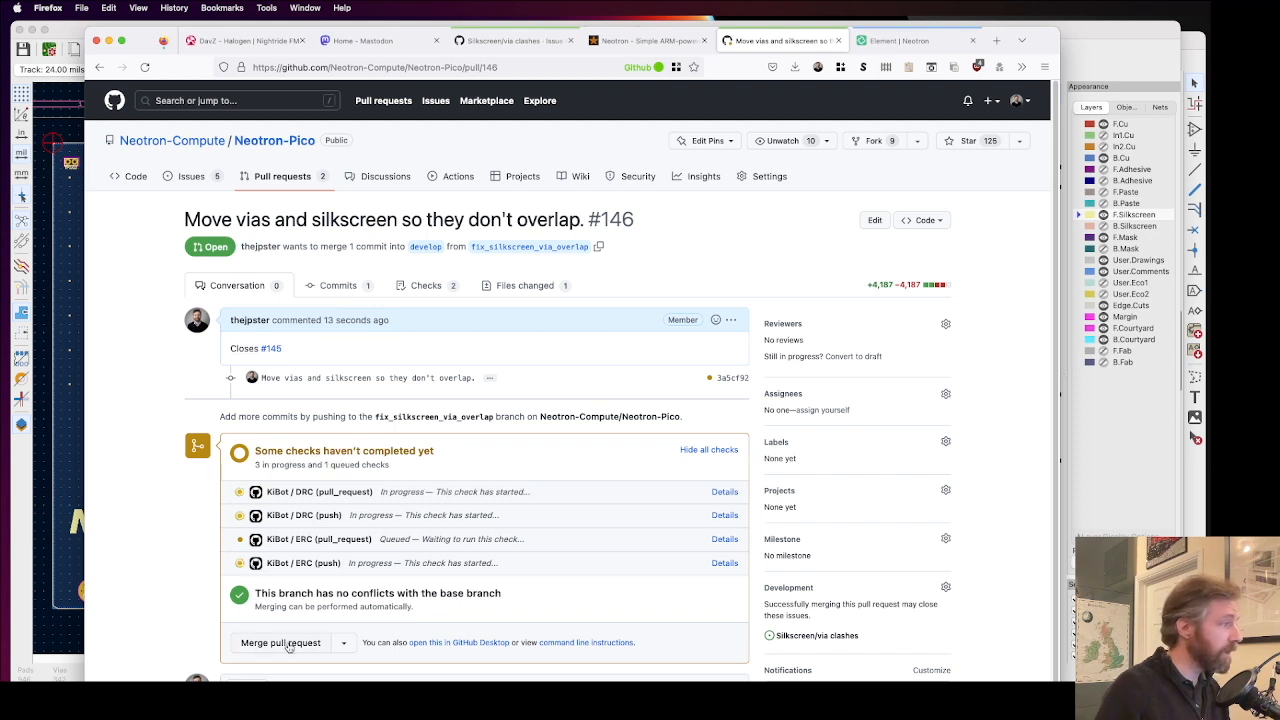
# Step: View the Release/v1.1 pull request and return to the repository's list of open pull requests
pyautogui.click(286, 180)
pyautogui.click(253, 327)
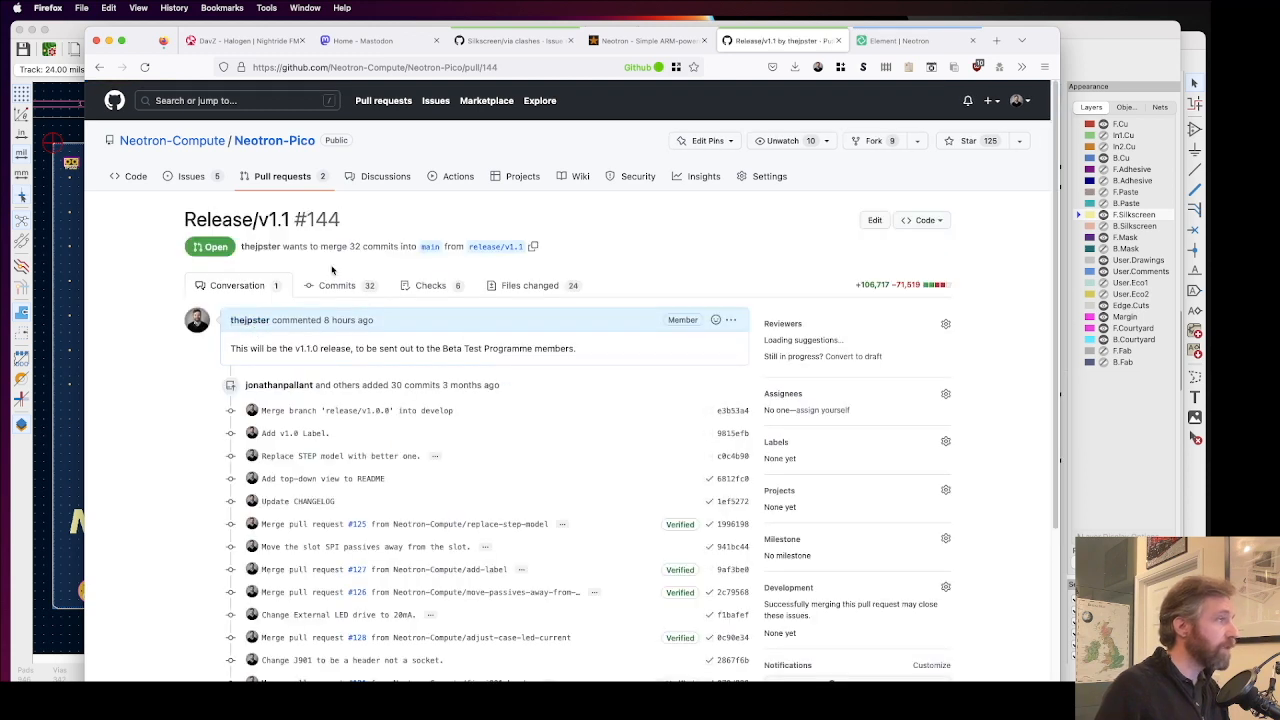
pyautogui.click(284, 177)
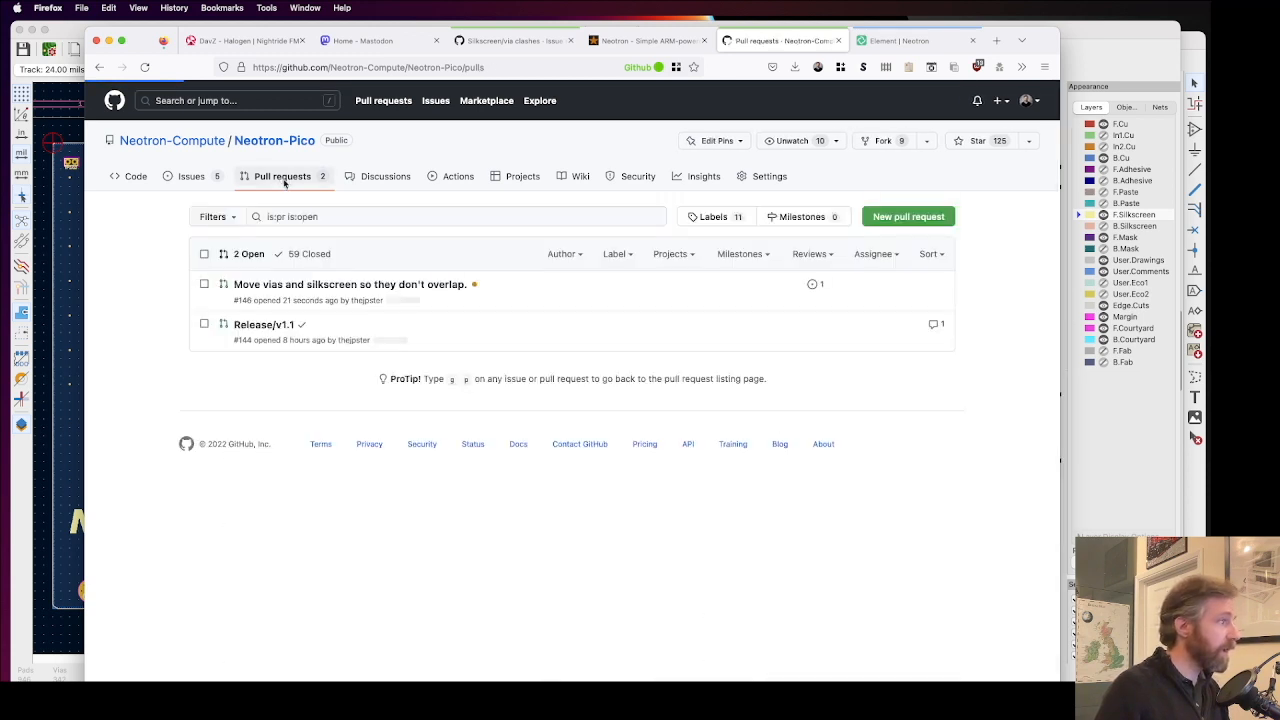